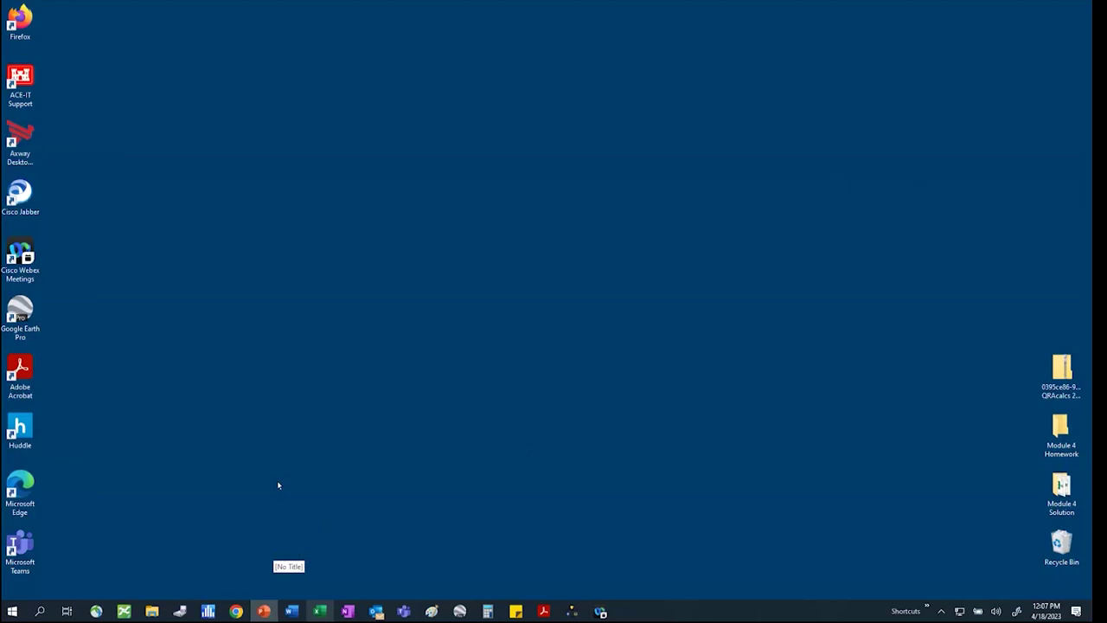
Open DLS-105_M4 - Exercises and Homework.xlsx from the DLS-105 (2023) folder and enable its content
right_click(154, 611)
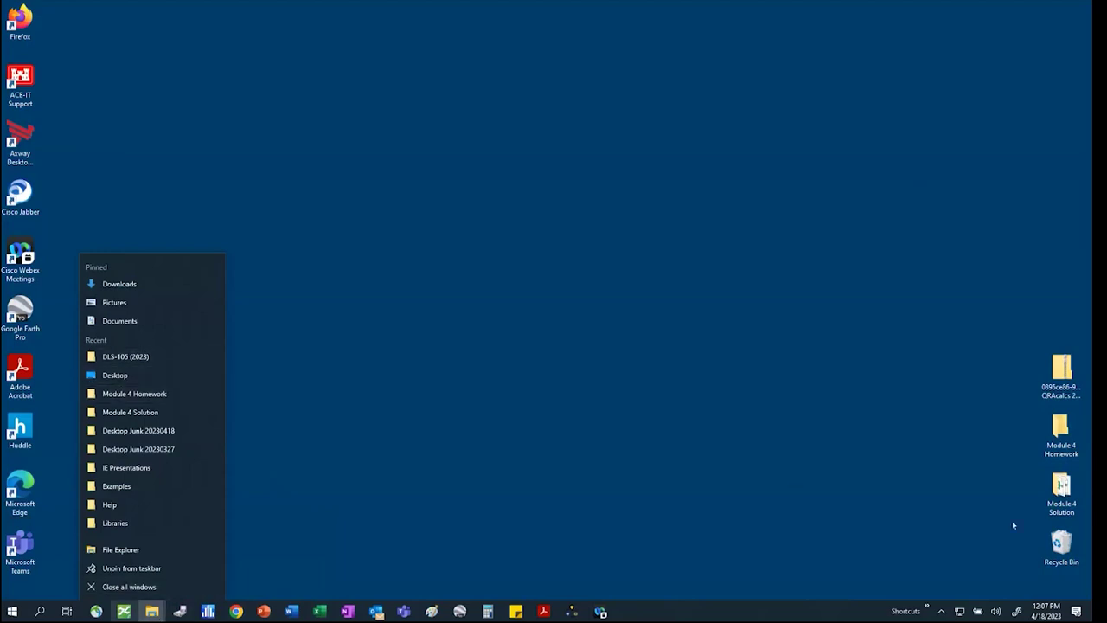
left_click(998, 579)
left_click(926, 608)
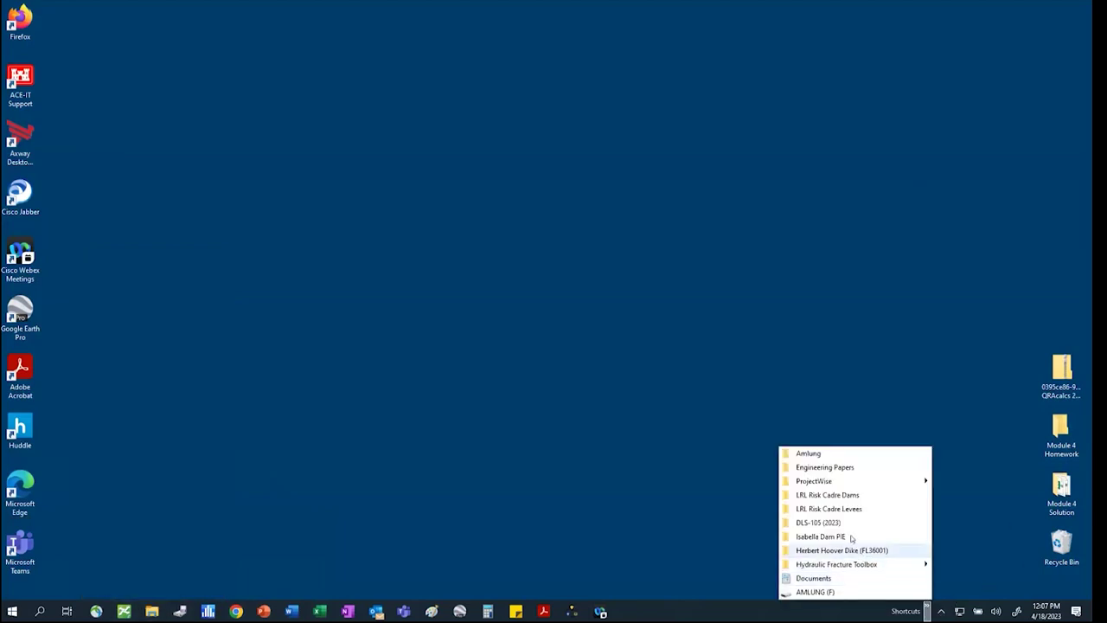
left_click(848, 531)
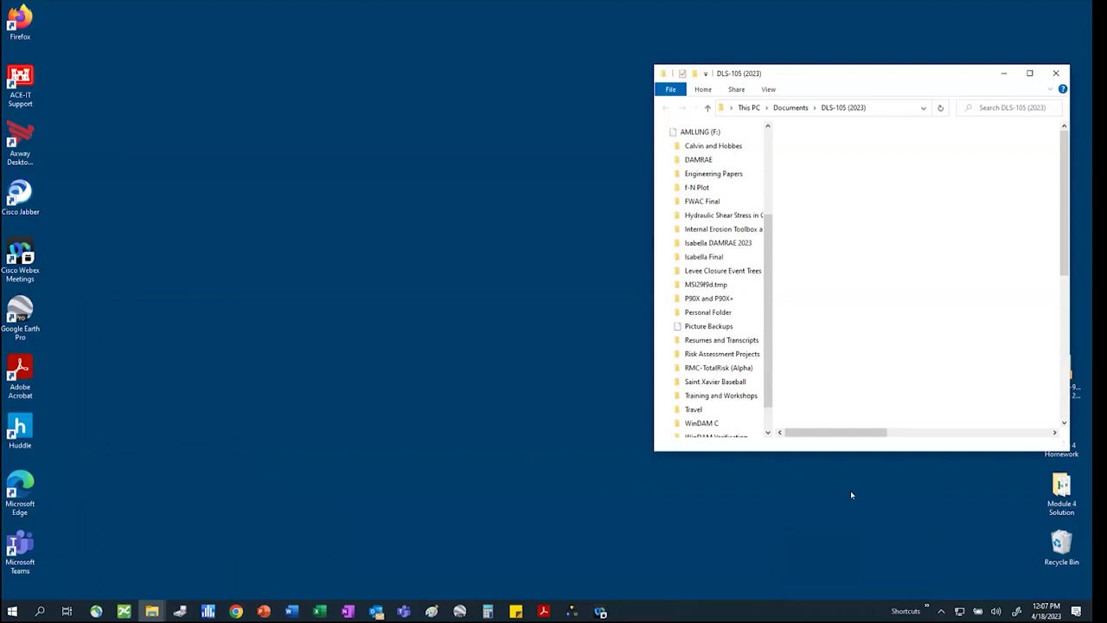
scroll(862, 354, "down", 5)
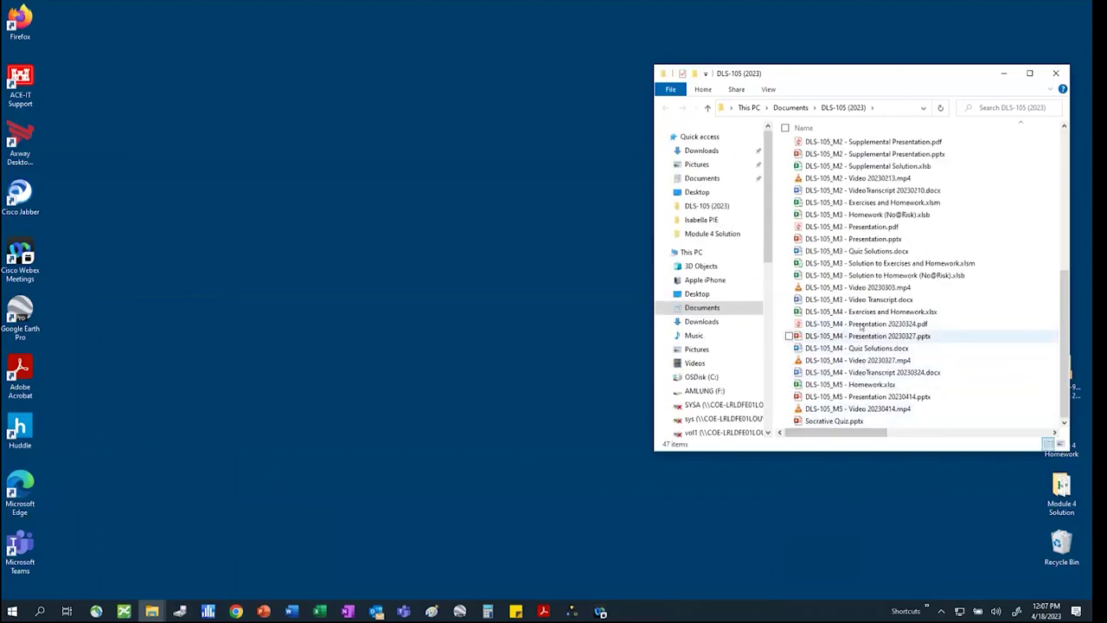
left_click(865, 312)
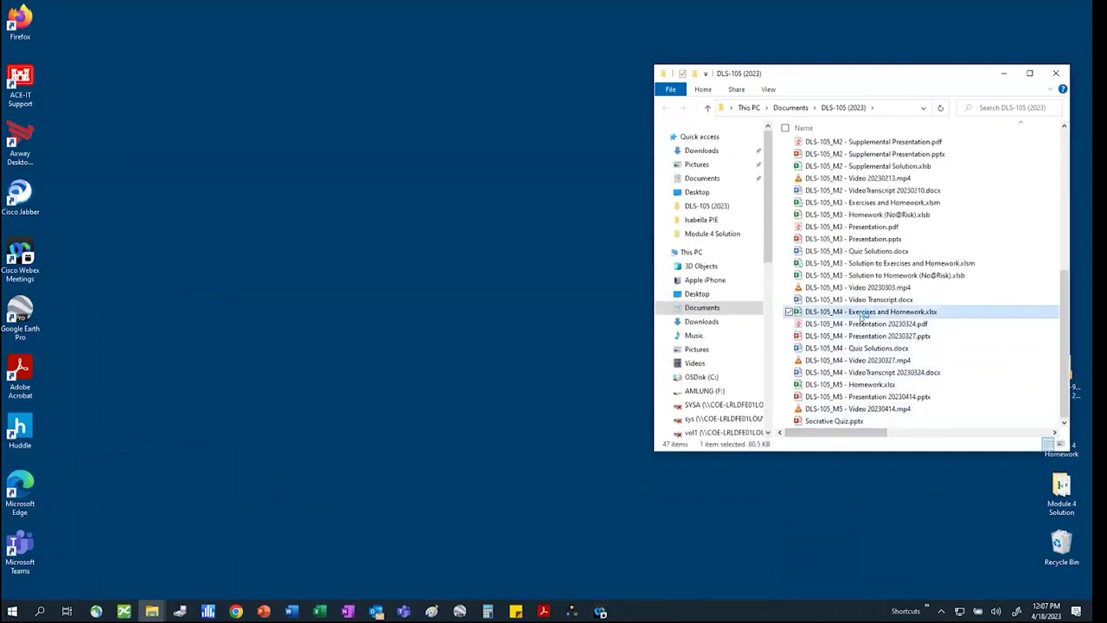
left_click(1008, 77)
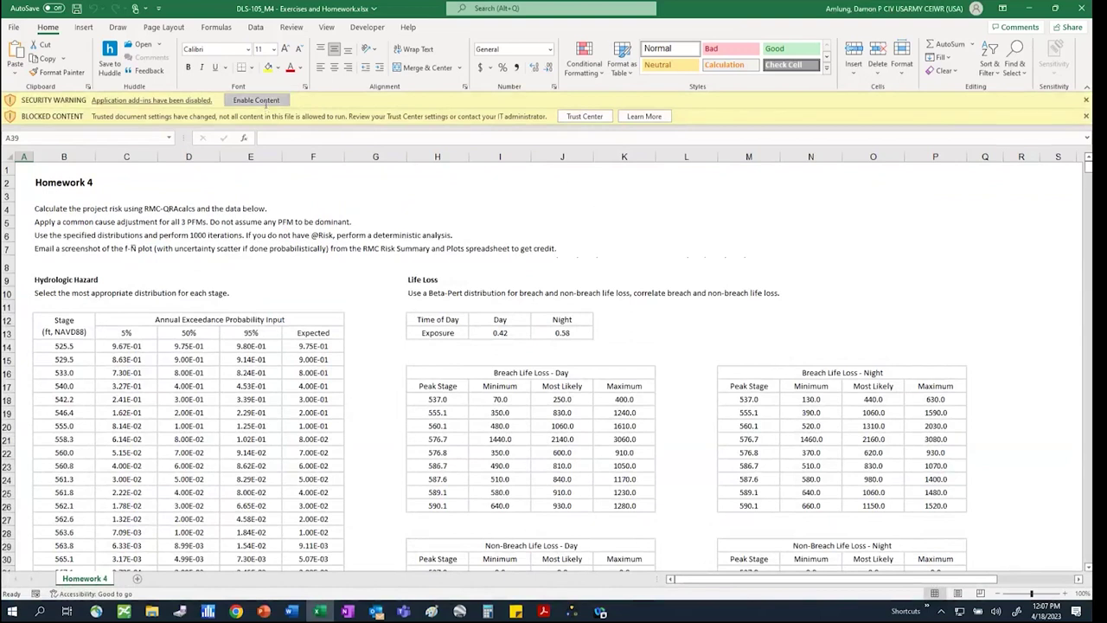
left_click(265, 104)
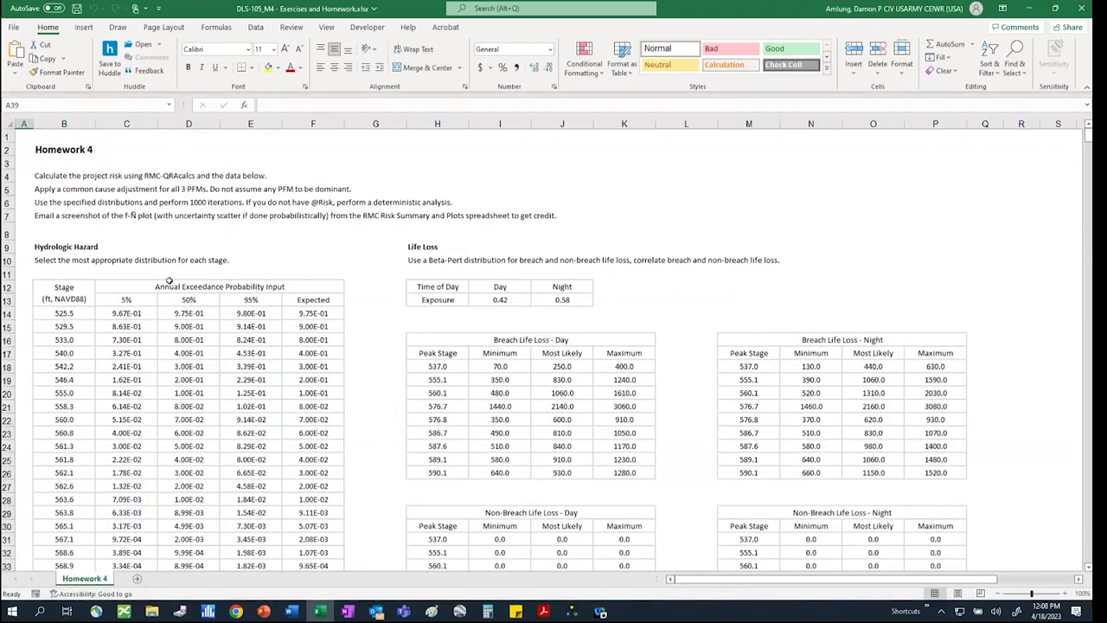
Review the Homework 4 sheet's hydrologic hazard, life loss and economic cost tables and the node estimates for the PFMs
scroll(200, 298, "down", 2)
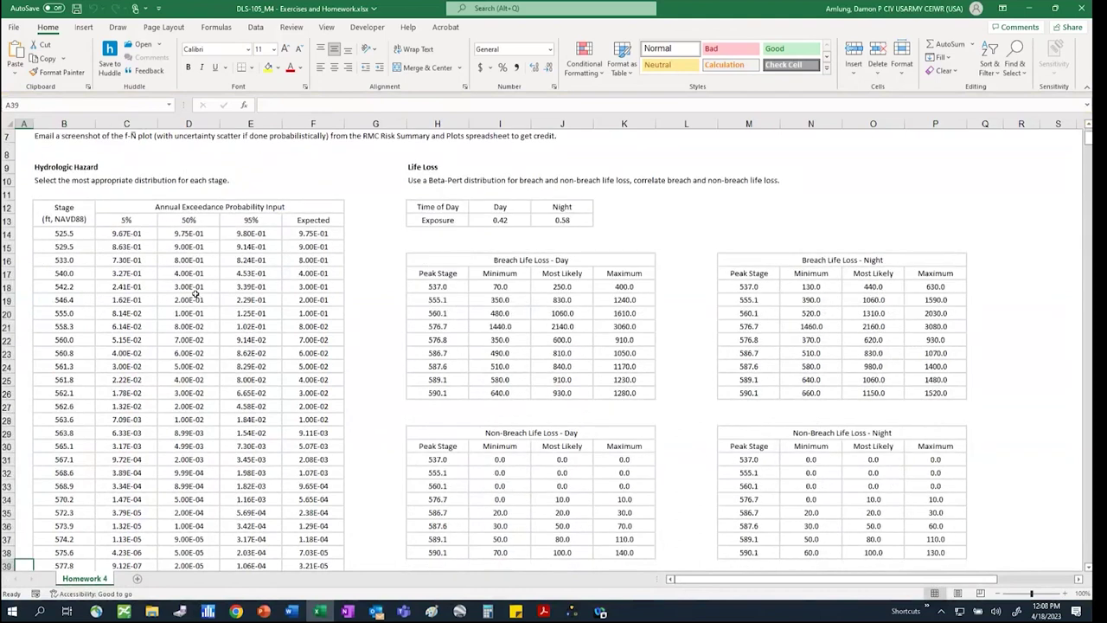
scroll(133, 247, "up", 1)
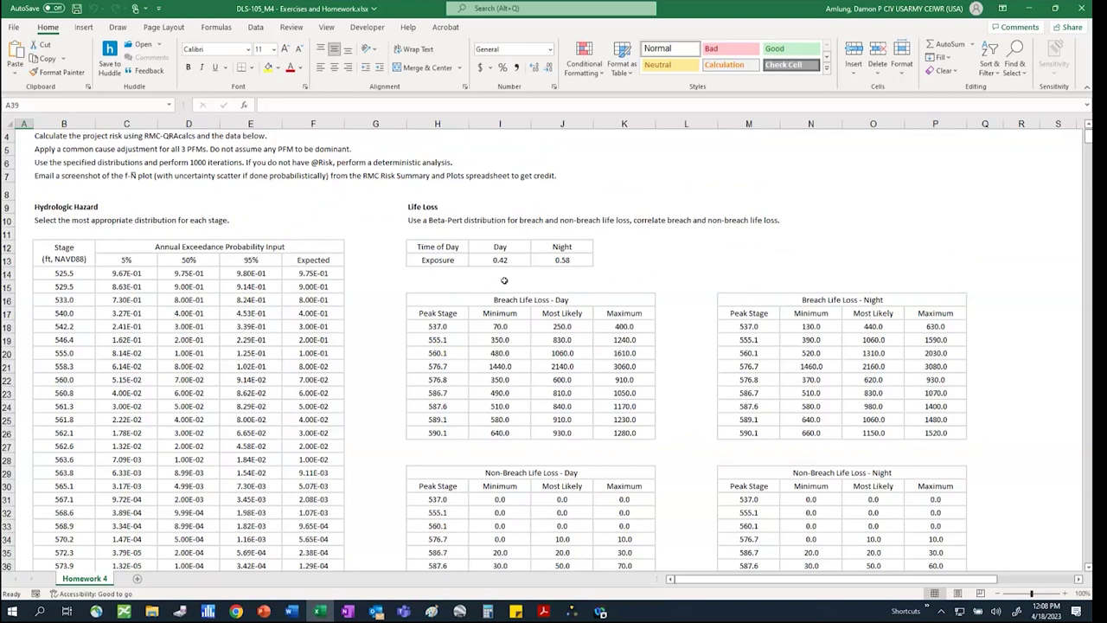
scroll(559, 259, "down", 1)
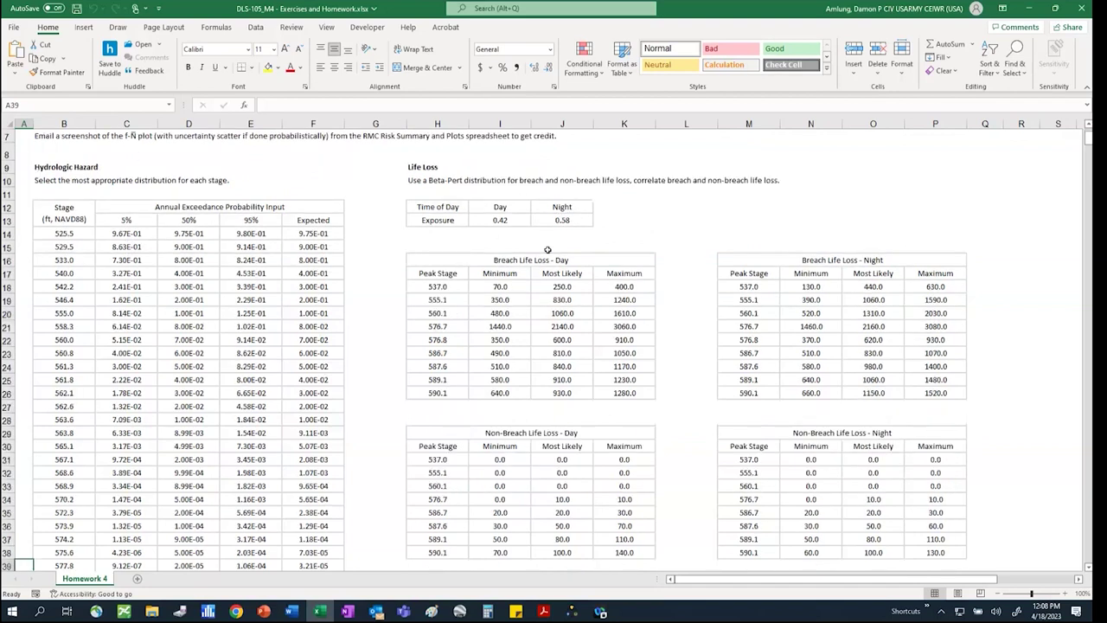
scroll(605, 274, "down", 1)
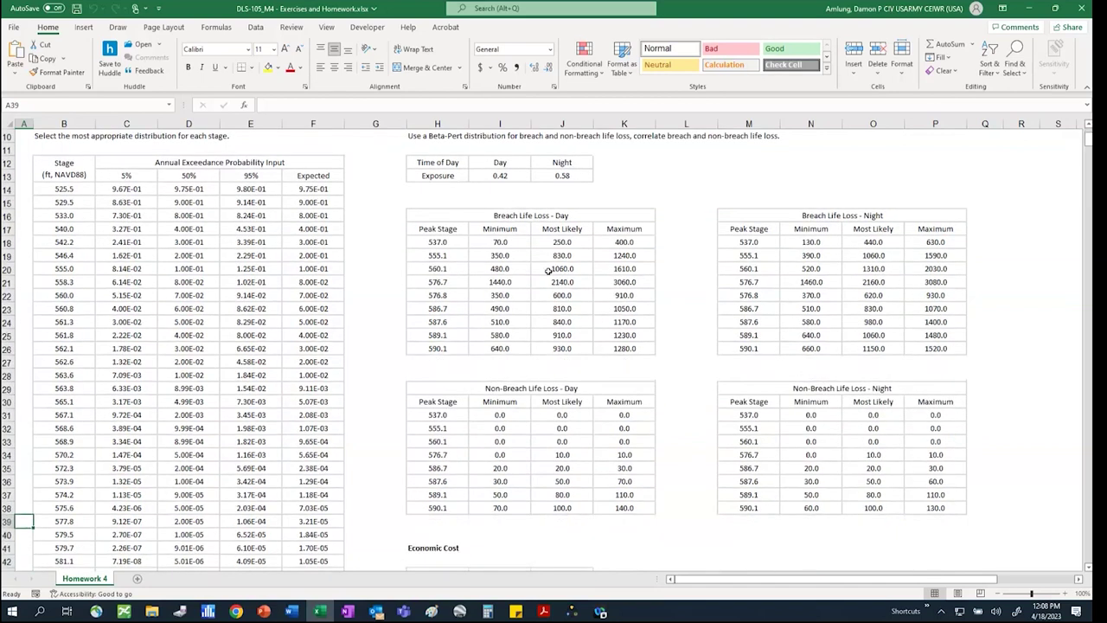
scroll(705, 275, "down", 3)
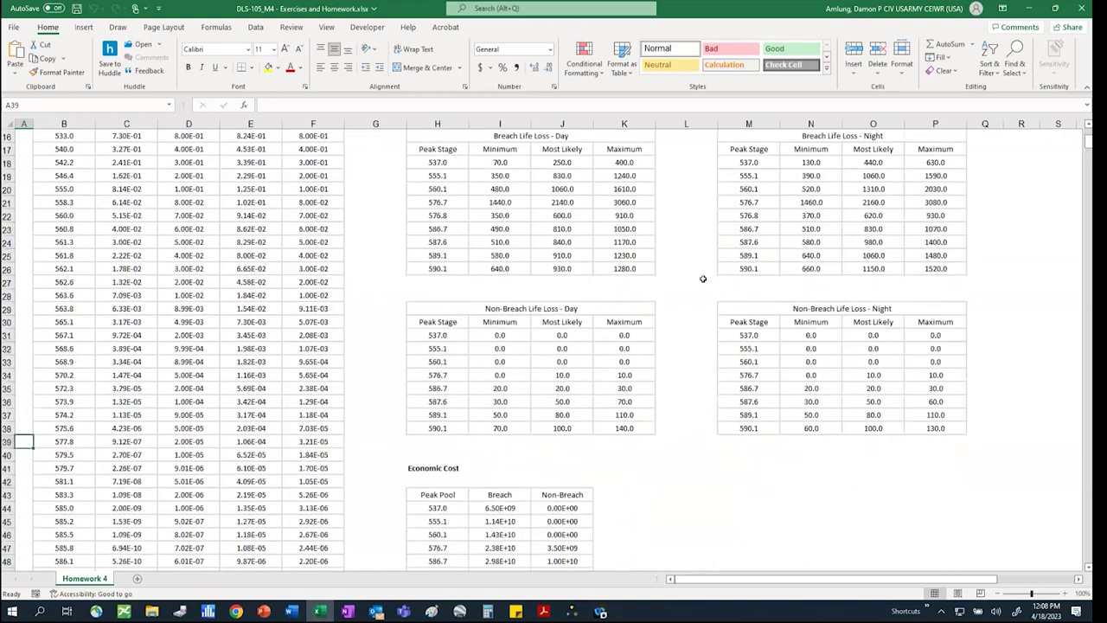
scroll(640, 299, "down", 2)
scroll(801, 348, "down", 1)
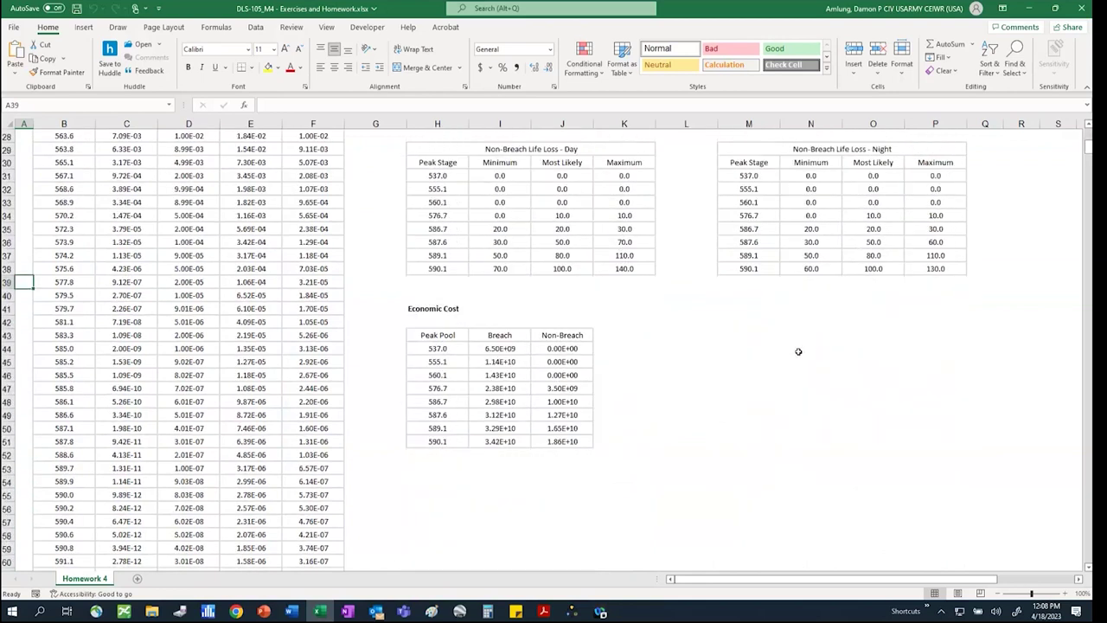
scroll(554, 346, "down", 9)
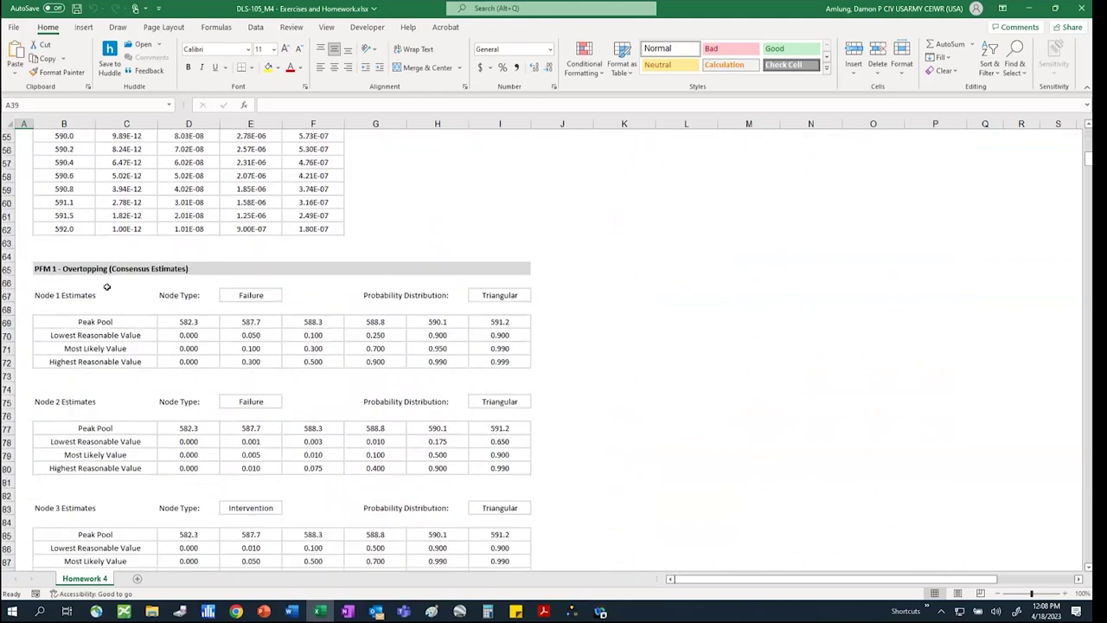
scroll(114, 295, "down", 10)
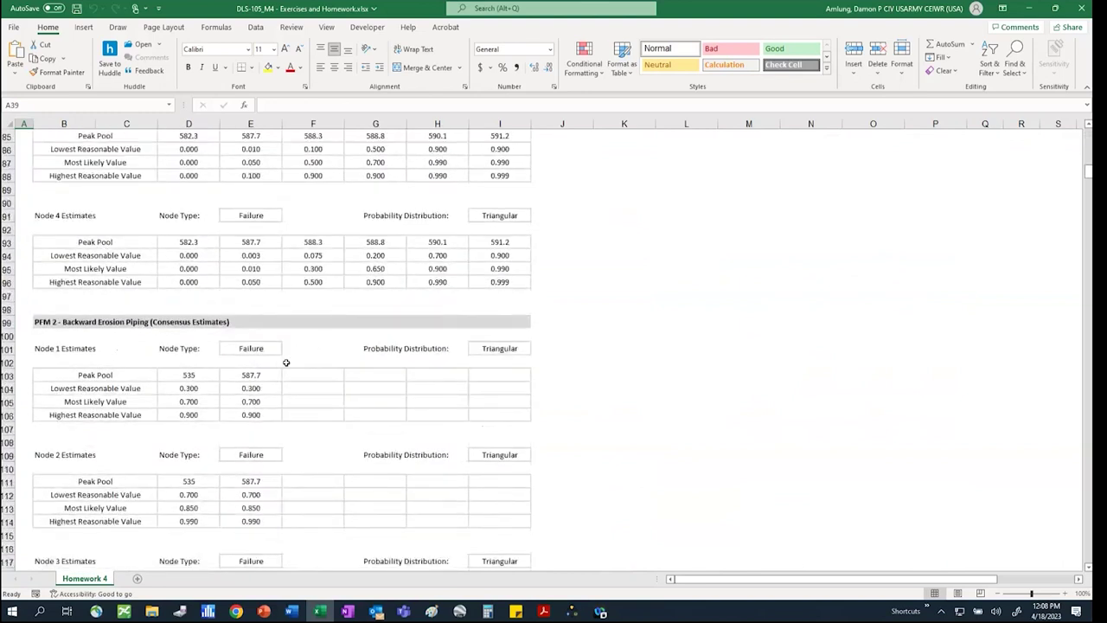
scroll(284, 363, "down", 20)
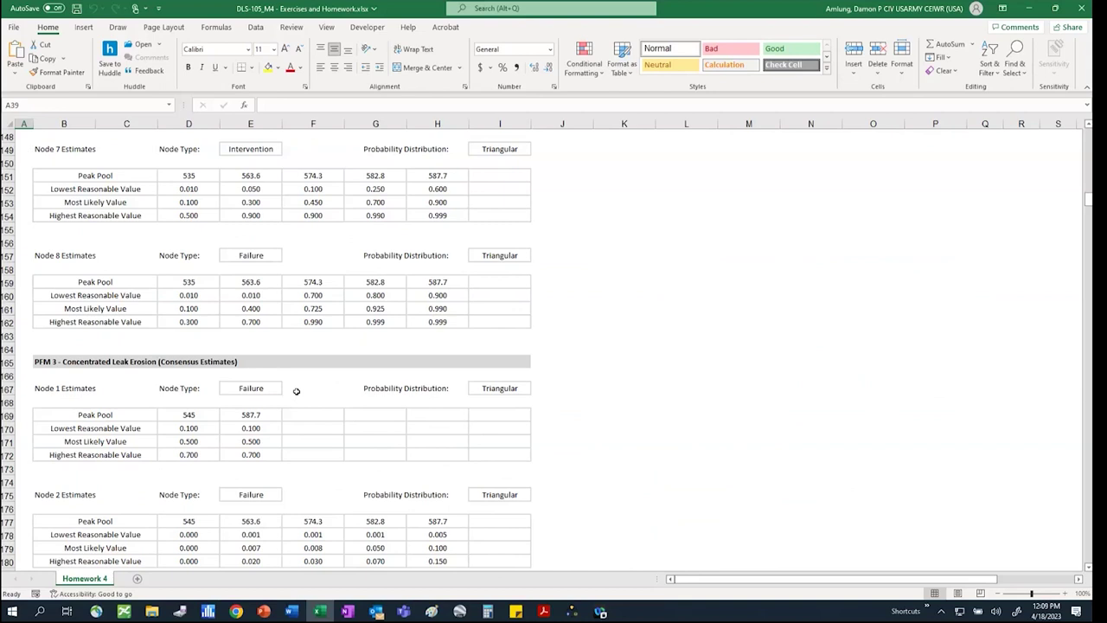
scroll(559, 370, "up", 20)
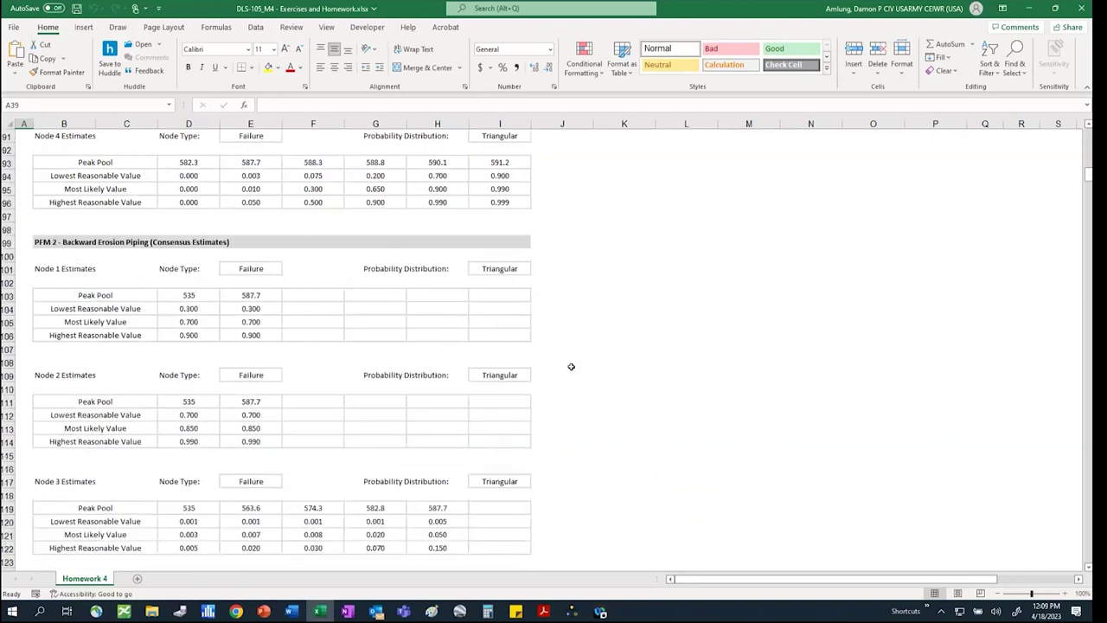
scroll(580, 356, "up", 20)
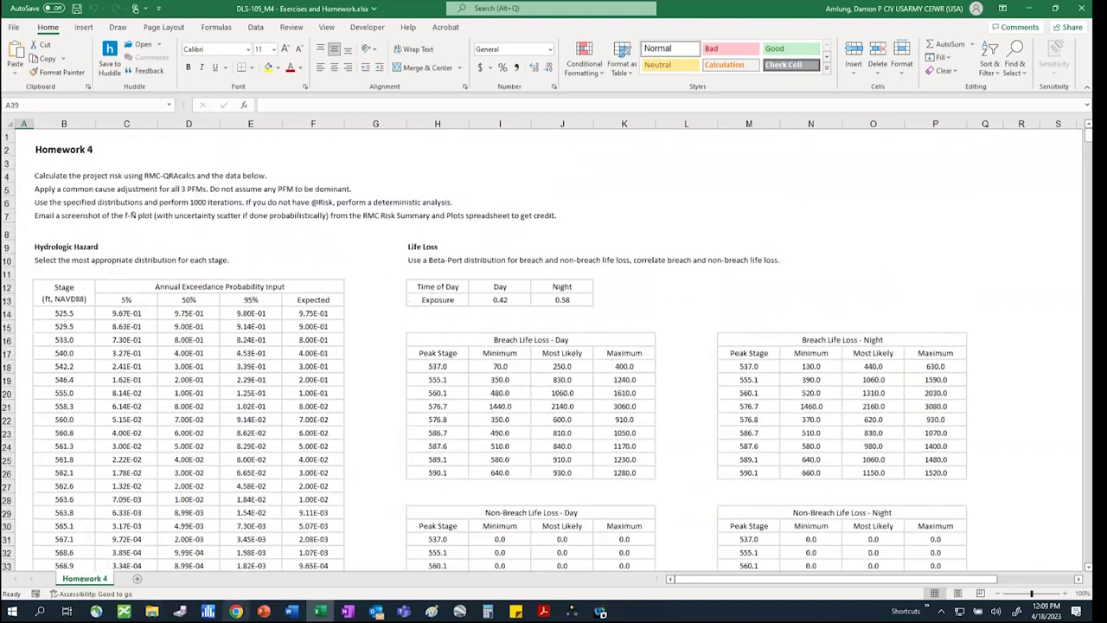
Switch to Chrome, view the RMC-QRAcalcs download page on the Risk Management Center website, and close the browser
left_click(237, 612)
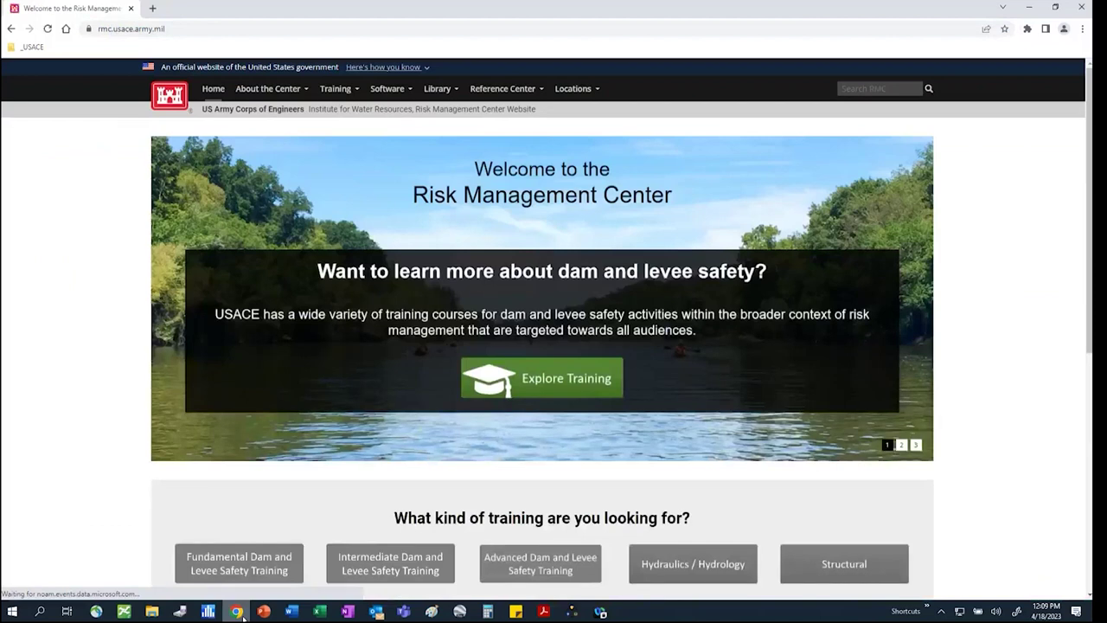
mouse_move(397, 96)
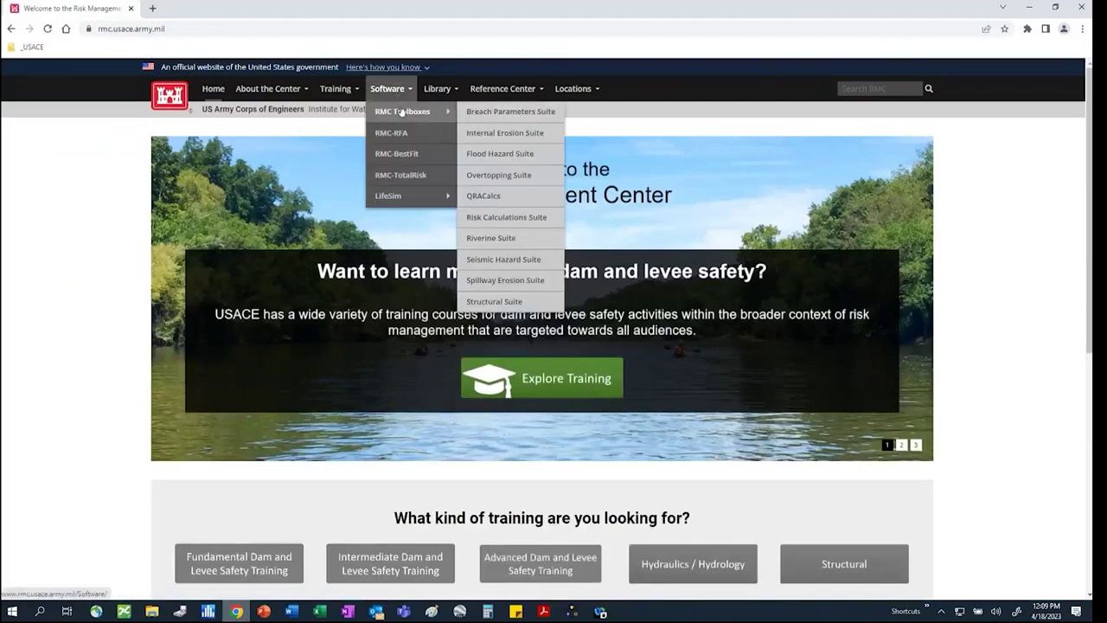
left_click(538, 200)
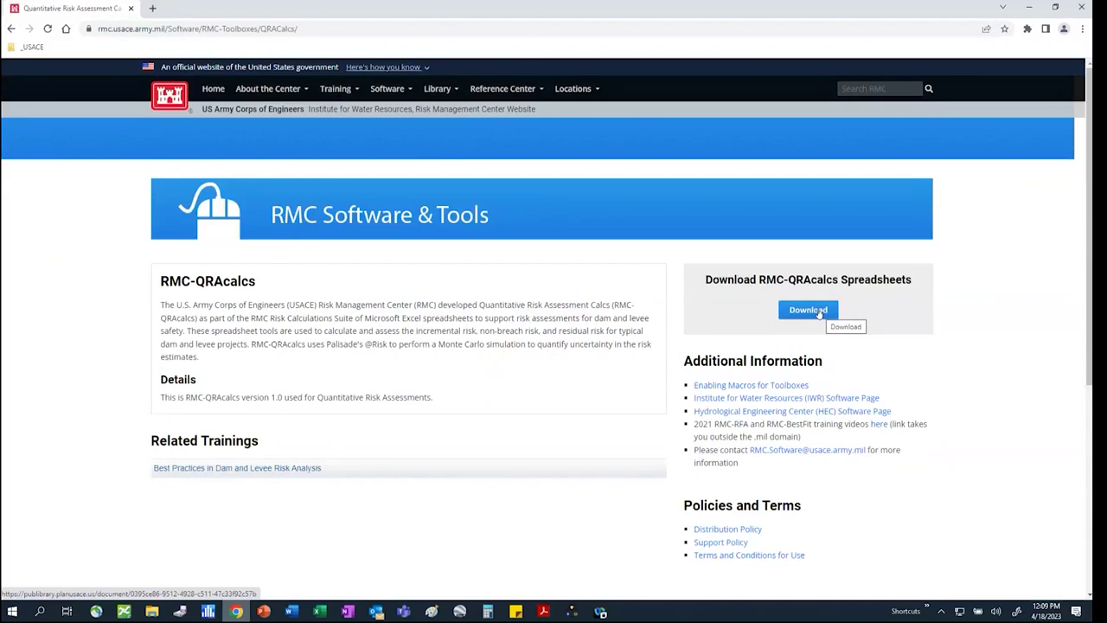
left_click(1084, 8)
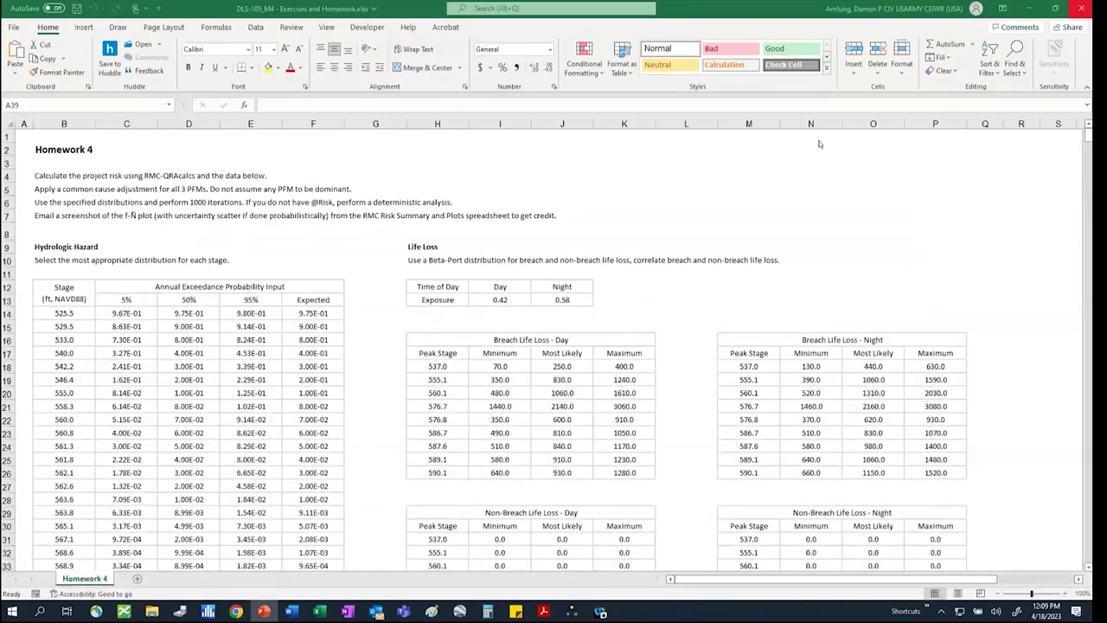
Copy the five Excel workbooks from the RMC QRAcalcs 20230327 zip into the Module 4 Homework folder and sort them by name
left_click(1027, 8)
mouse_move(151, 611)
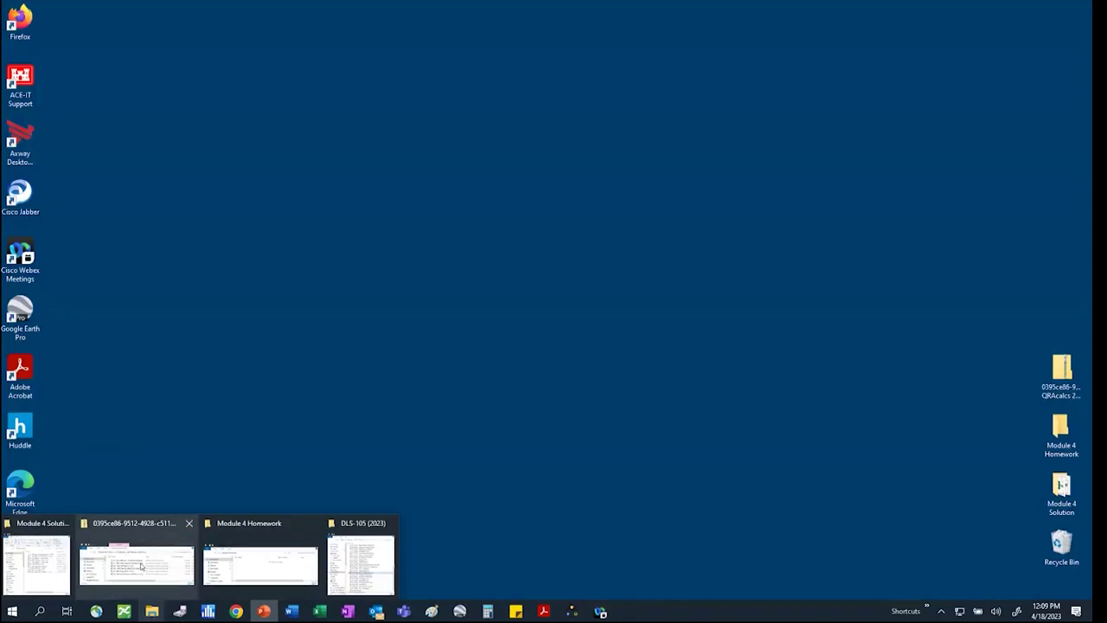
left_click(141, 567)
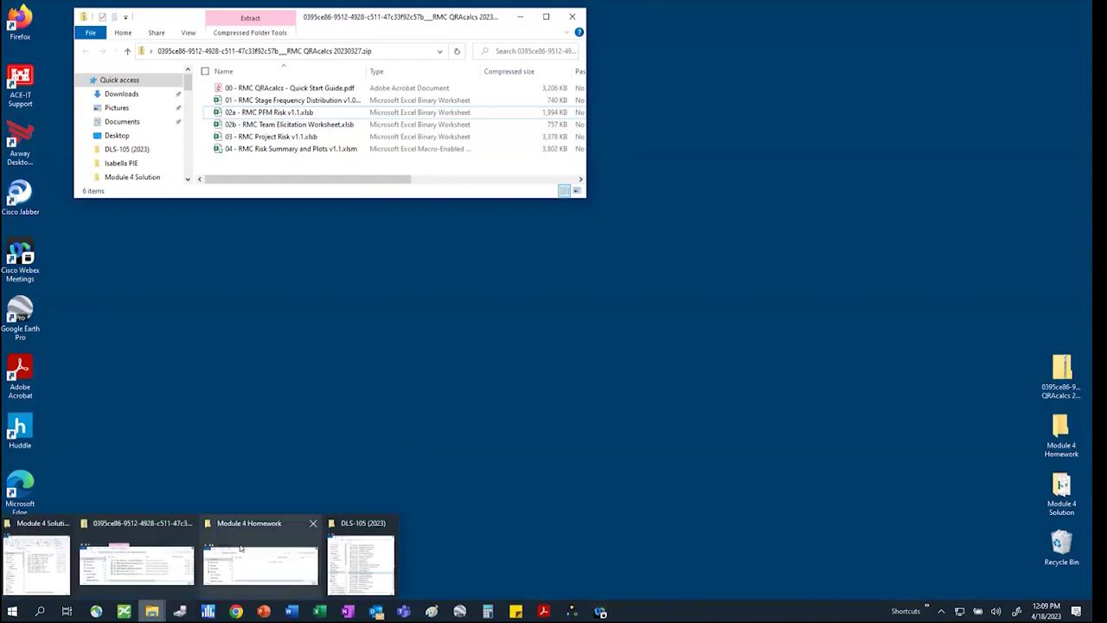
left_click(240, 548)
left_click(338, 100)
left_click(342, 150, "shift")
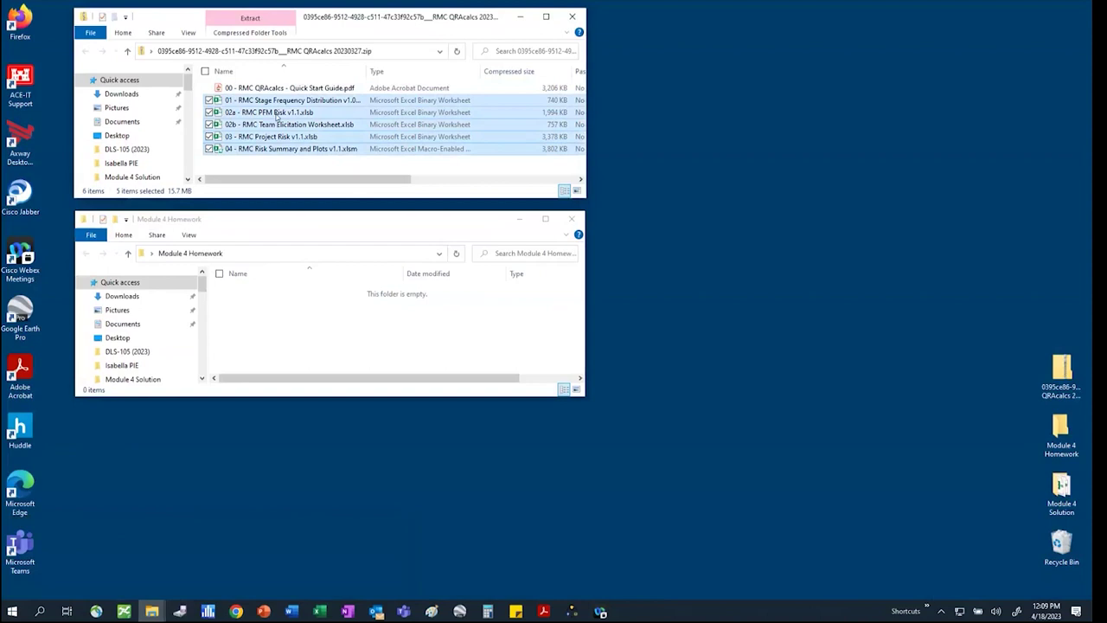
left_click_drag(278, 118, 318, 324)
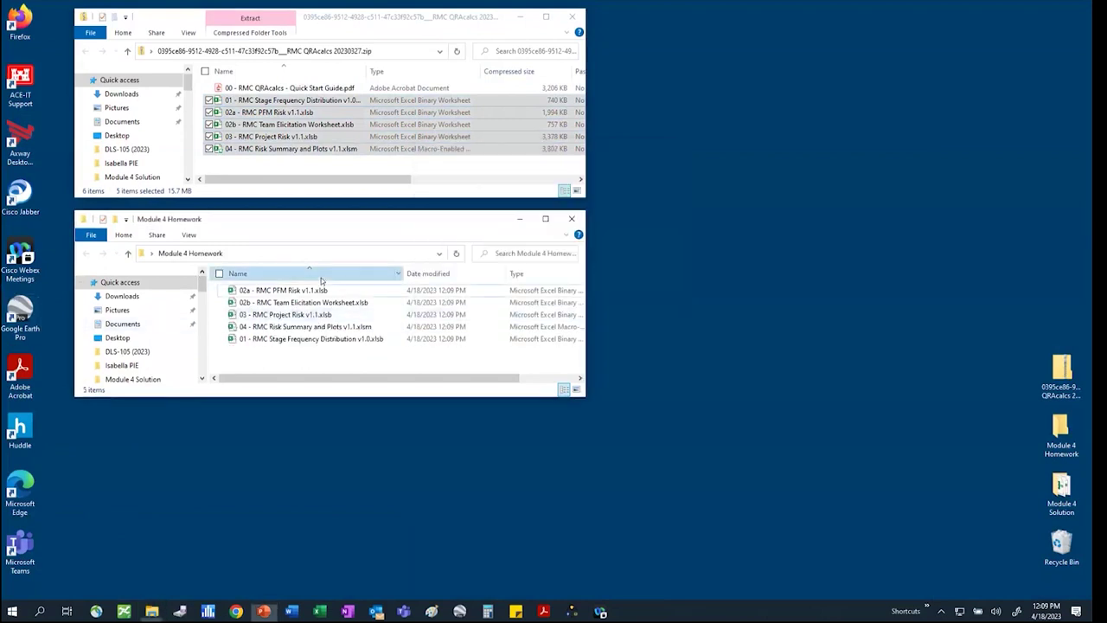
left_click(321, 275)
left_click(320, 276)
Unblock 01 - RMC Stage Frequency Distribution v1.0.xlsb in the Module 4 Homework folder through its file properties
right_click(341, 291)
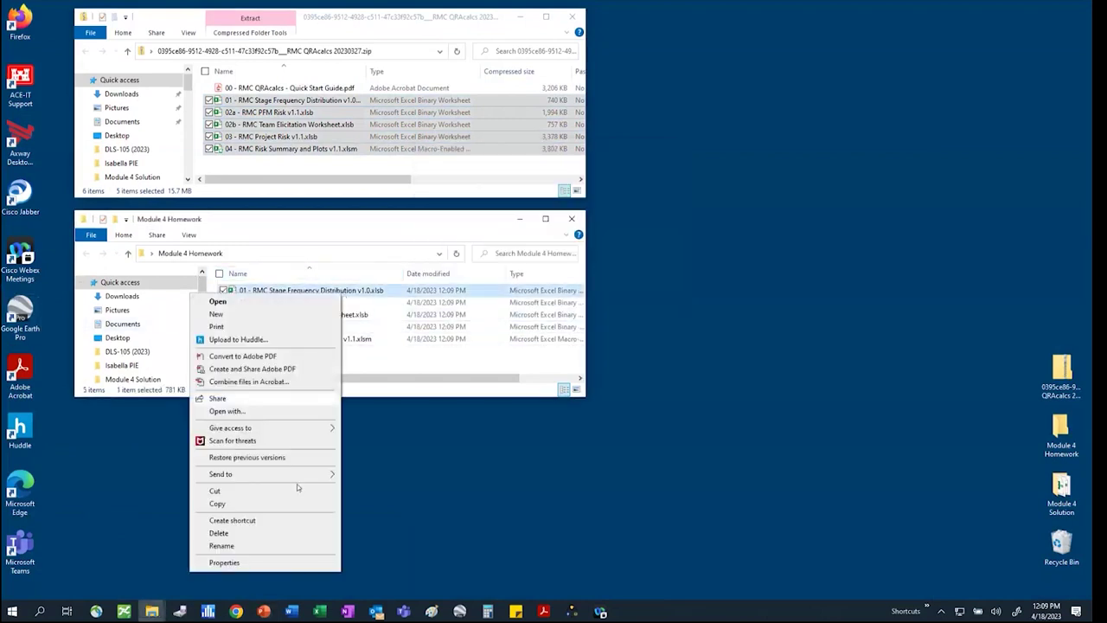
left_click(225, 562)
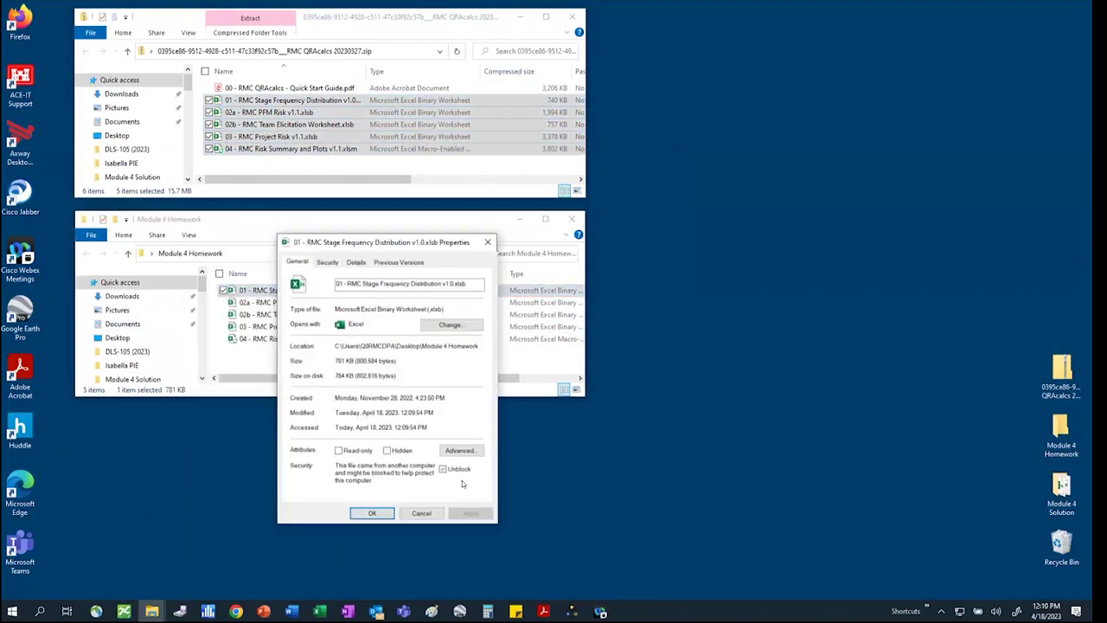
left_click(471, 513)
left_click(372, 513)
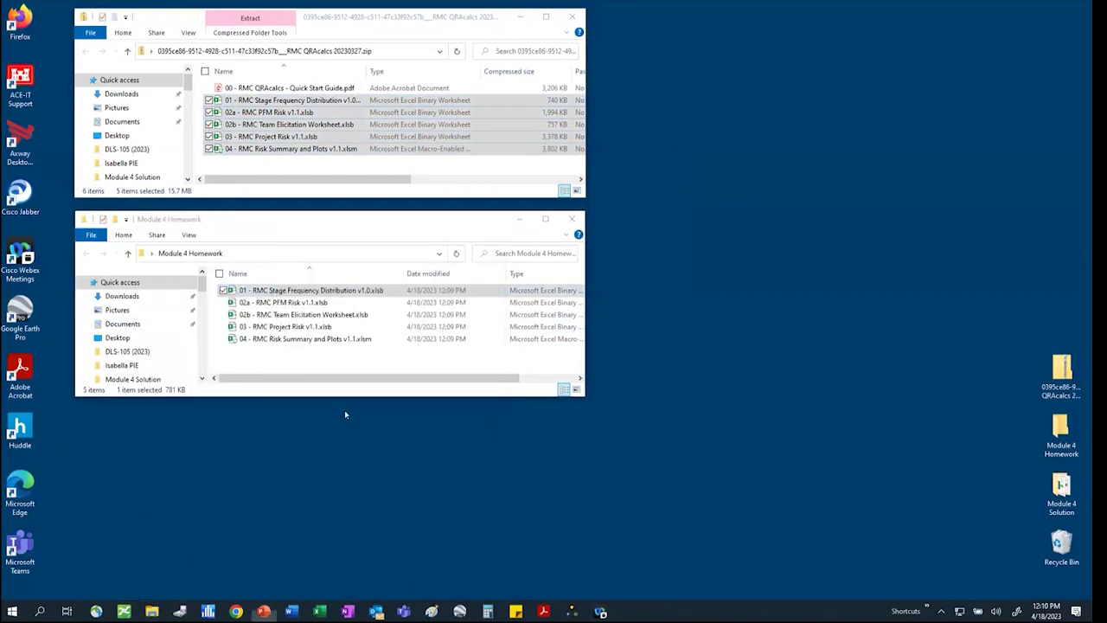
Unblock 02a - RMC PFM Risk v1.1.xlsb in the Module 4 Homework folder through its file properties
left_click(310, 303)
right_click(311, 303)
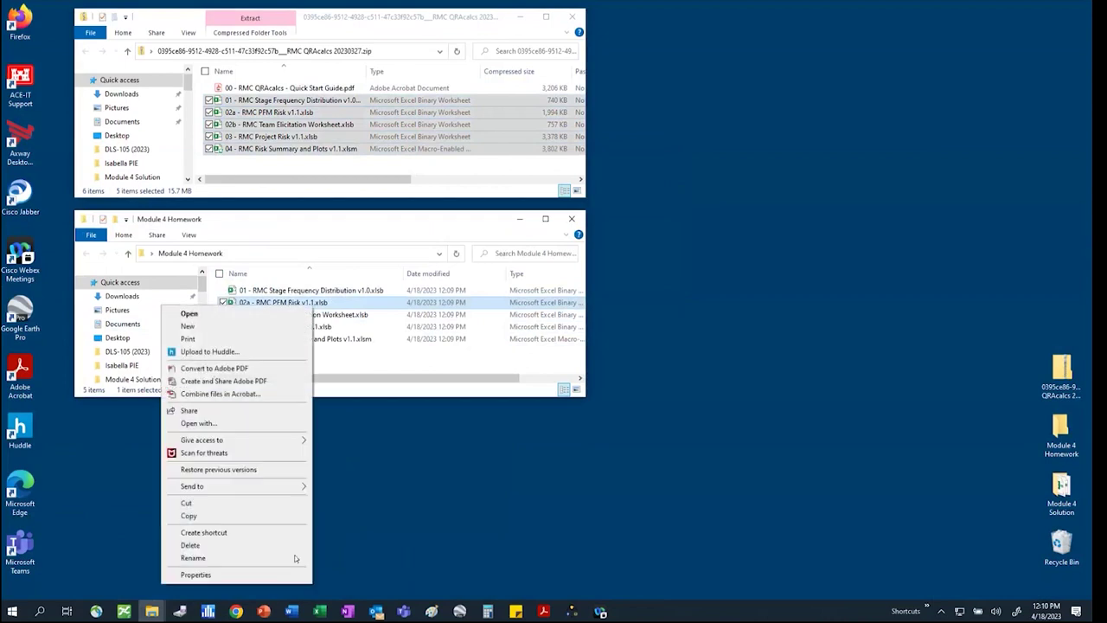
left_click(279, 574)
left_click(420, 478)
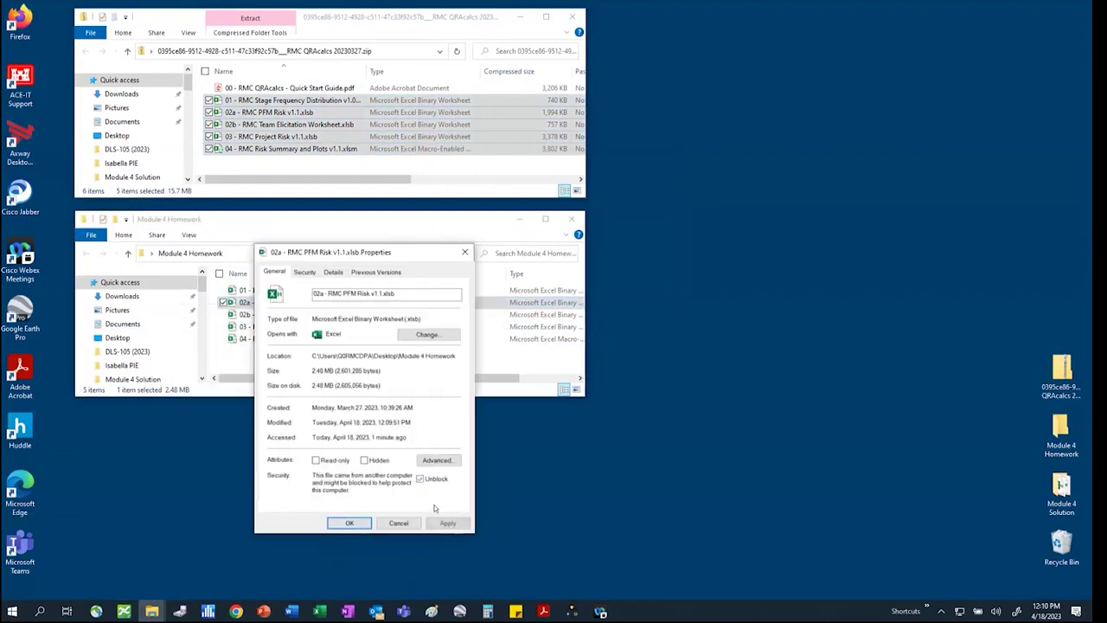
left_click(447, 523)
left_click(350, 522)
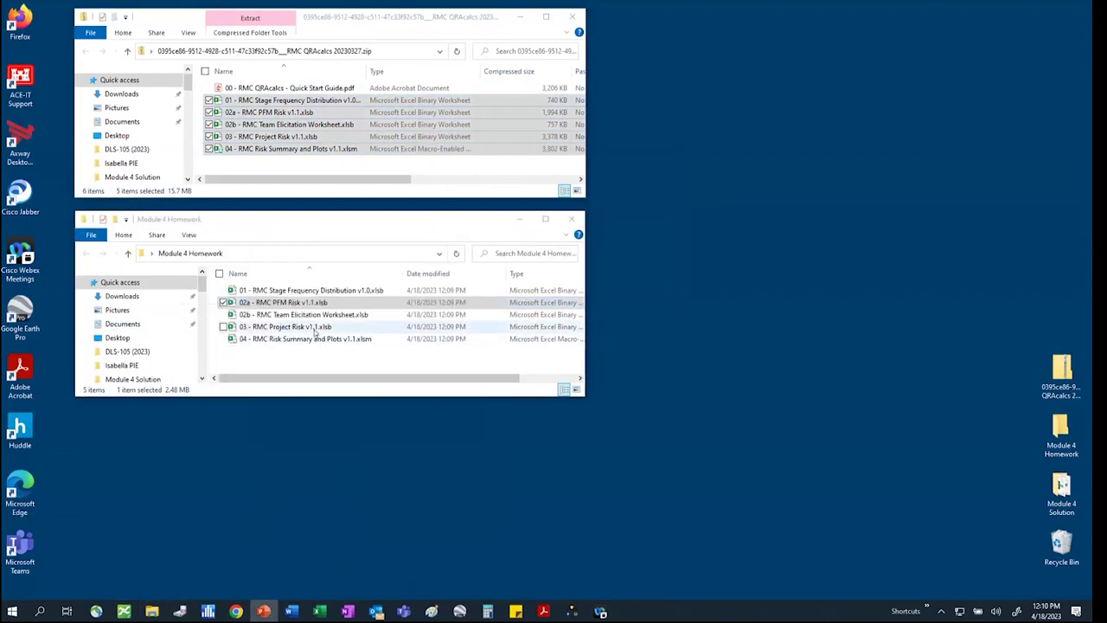
Unblock 03 - RMC Project Risk v1.1.xlsb in the Module 4 Homework folder through its file properties
right_click(315, 331)
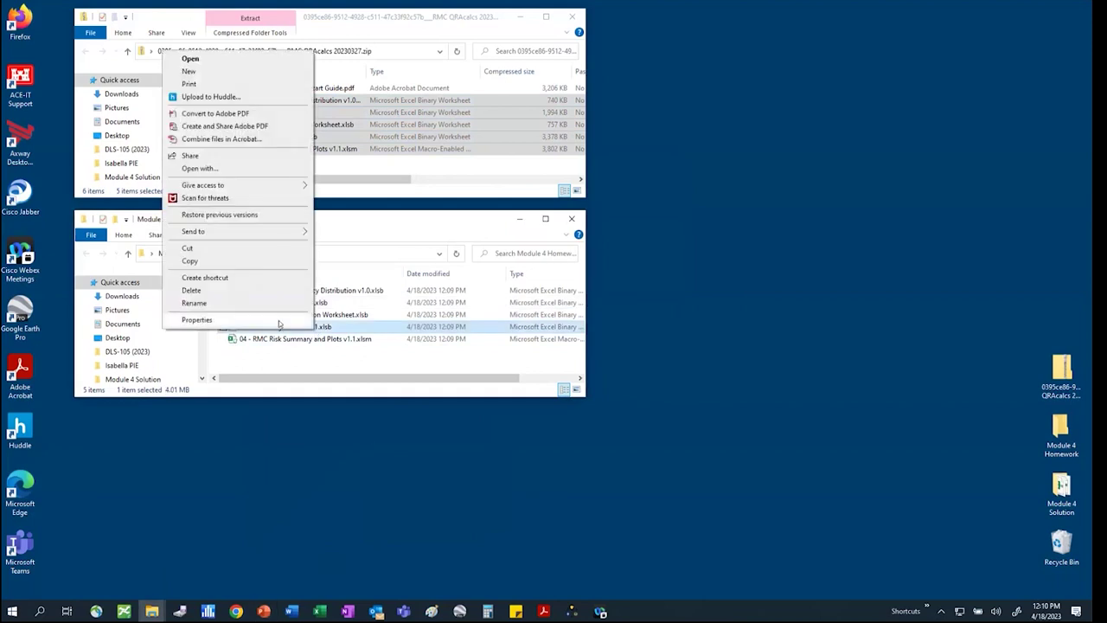
left_click(279, 321)
left_click(421, 499)
left_click(450, 542)
left_click(350, 542)
Unblock 04 - RMC Risk Summary and Plots v1.1.xlsm in the Module 4 Homework folder through its file properties
left_click(260, 338)
right_click(253, 335)
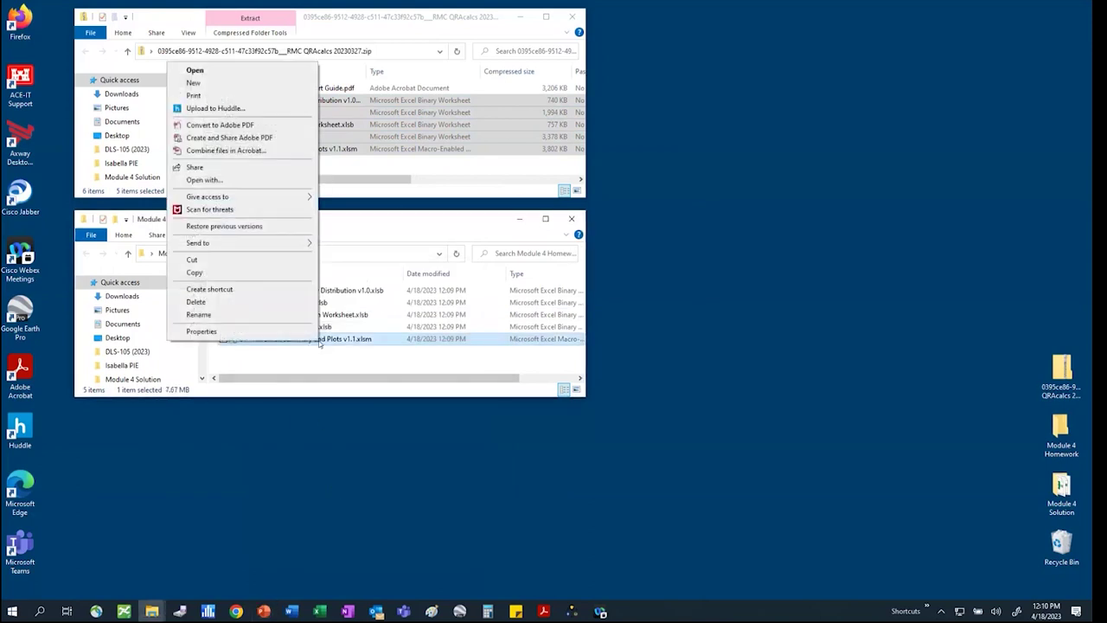
left_click(253, 331)
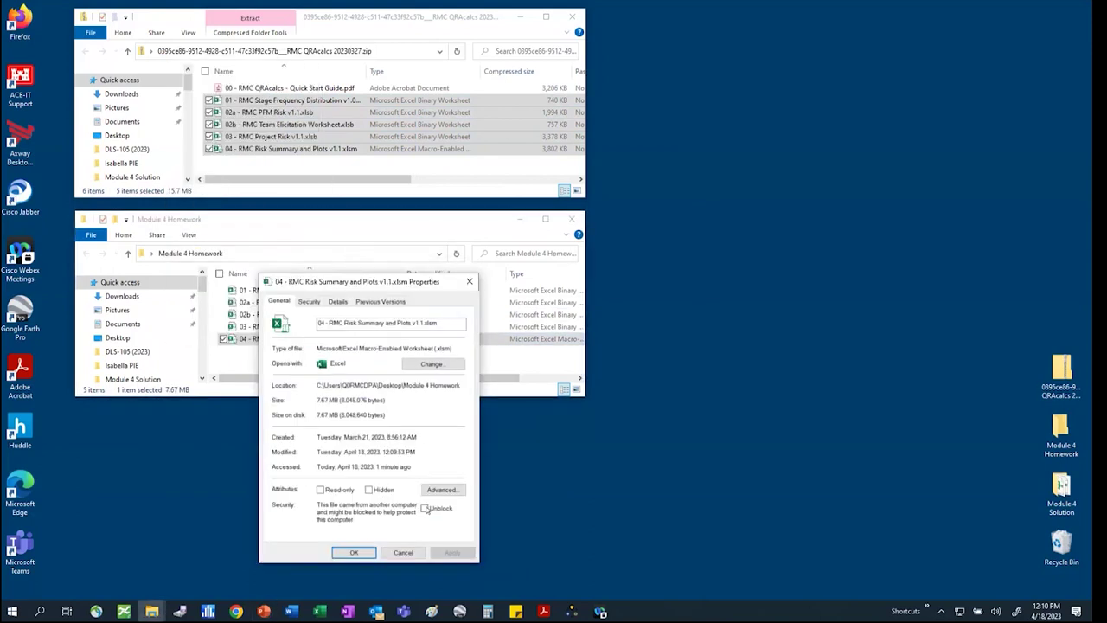
left_click(454, 553)
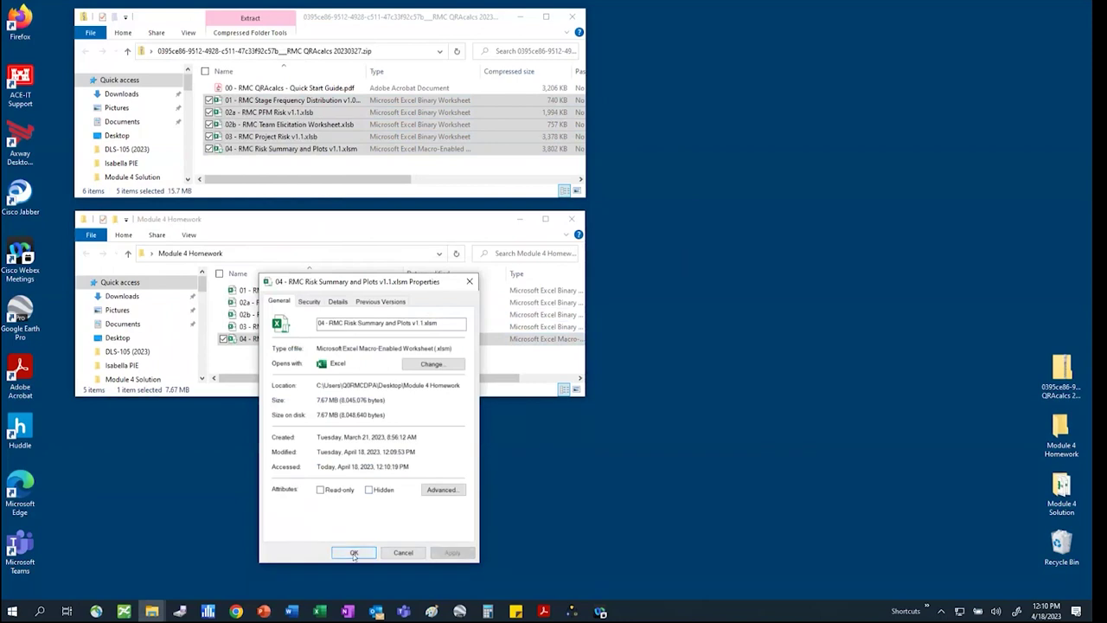
left_click(354, 552)
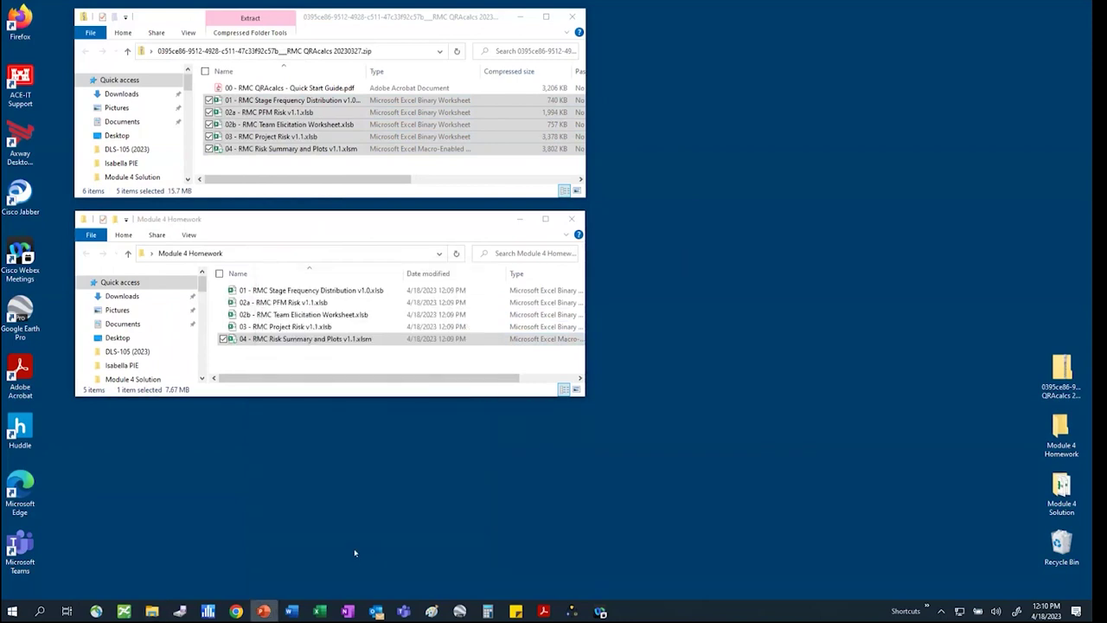
Open 01 - RMC Stage Frequency Distribution v1.0.xlsb and arrange it side by side with the Homework 4 workbook
left_click(354, 297)
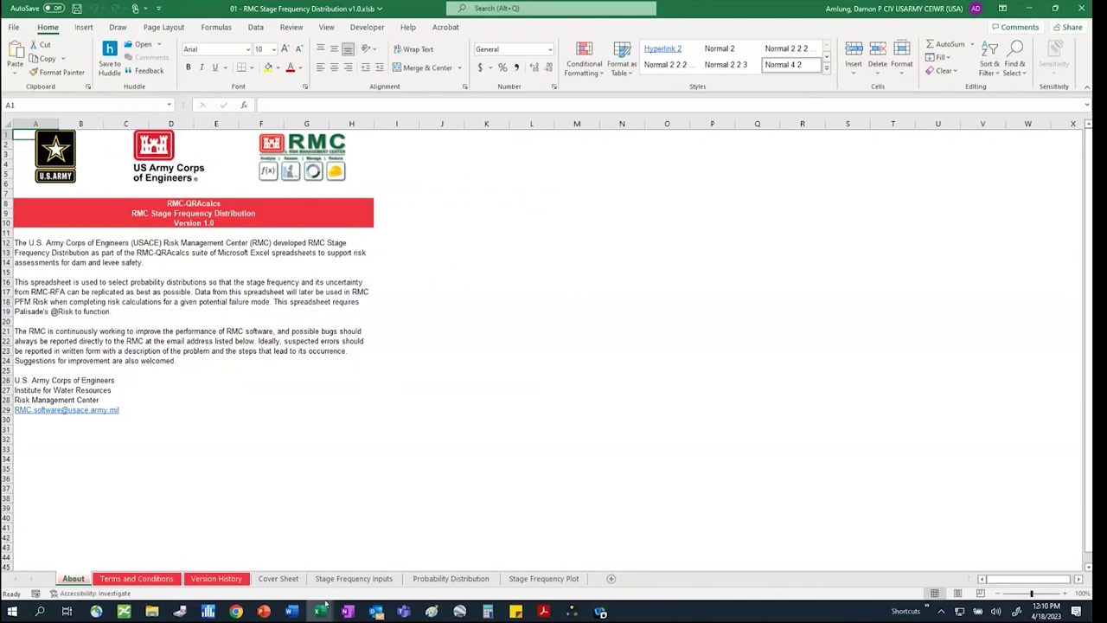
key("super+Right")
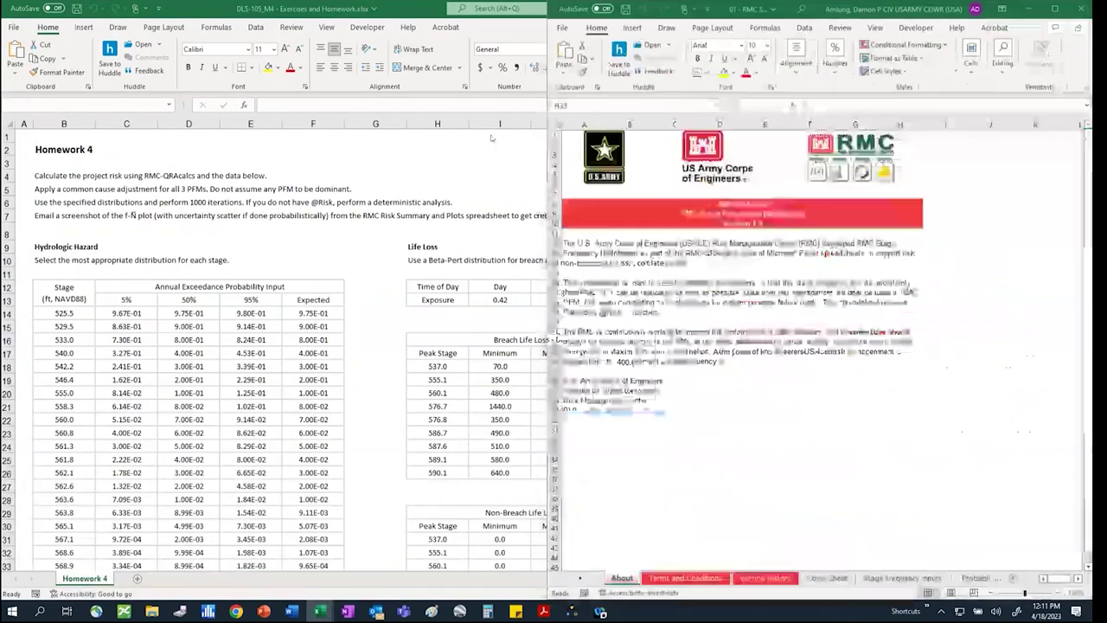
left_click(179, 393)
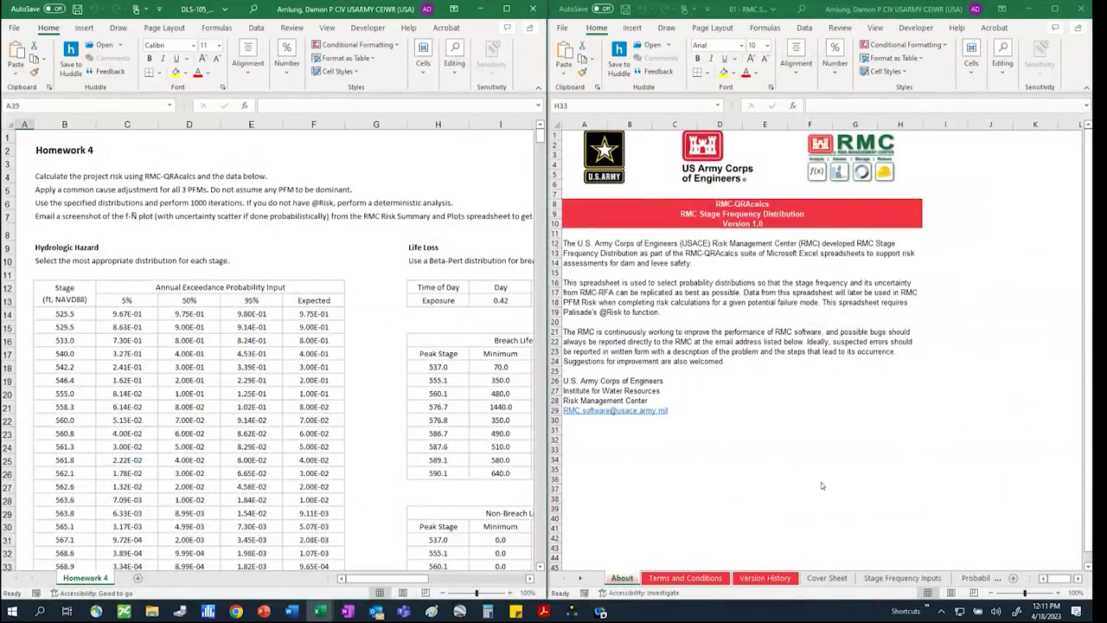
Fill in the Cover Sheet with the project name Homework 4 and the preparer's name
left_click(836, 580)
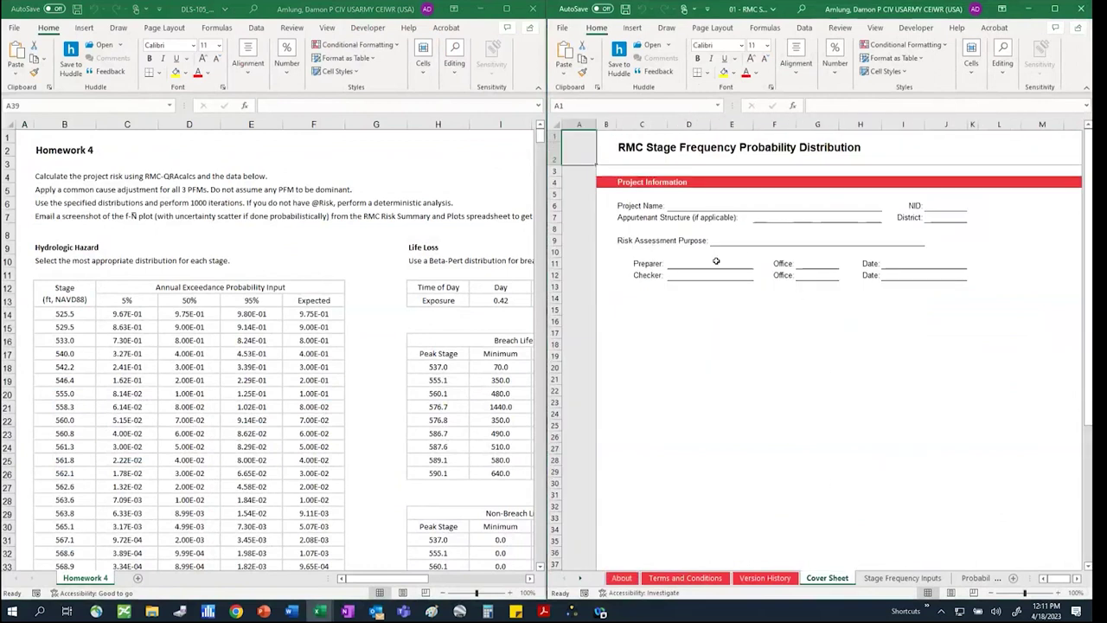
left_click(712, 208)
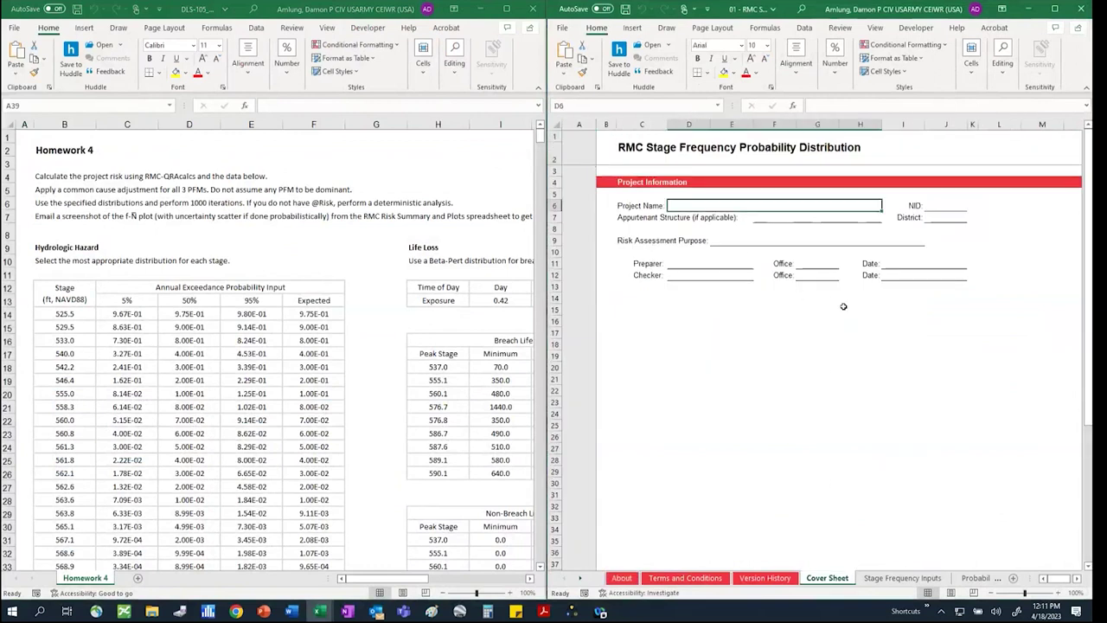
type("Homework 4")
left_click(702, 264)
type("D. Amlung")
key("Return")
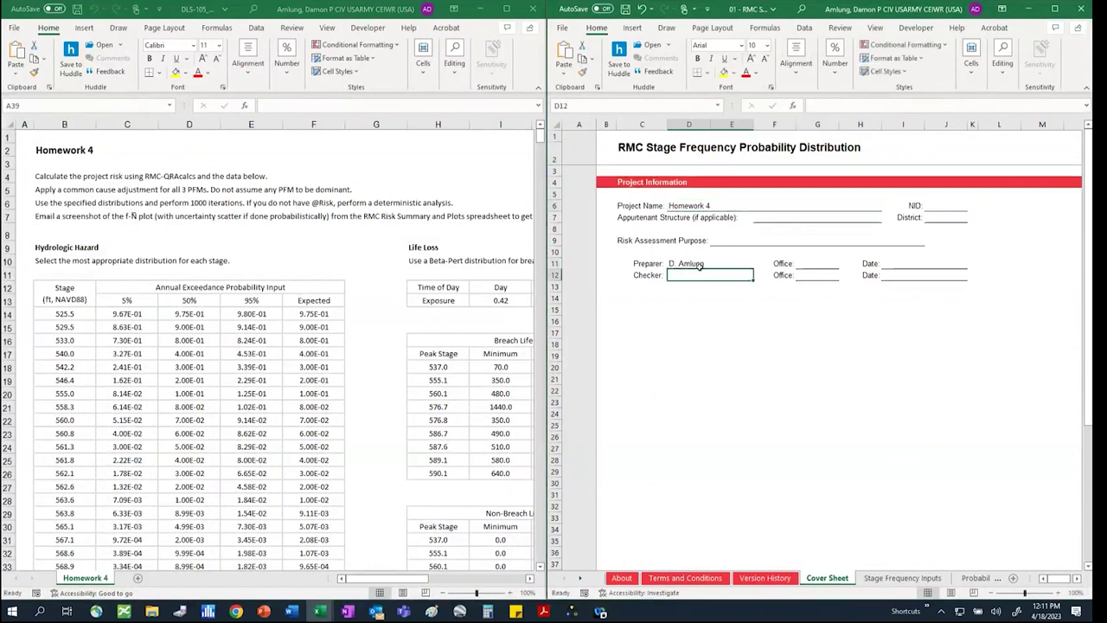
Copy the Homework 4 stages in B14:B62 as values into the 5th Percentile Stage column of the Stage Frequency Inputs sheet, starting at D10
left_click(903, 578)
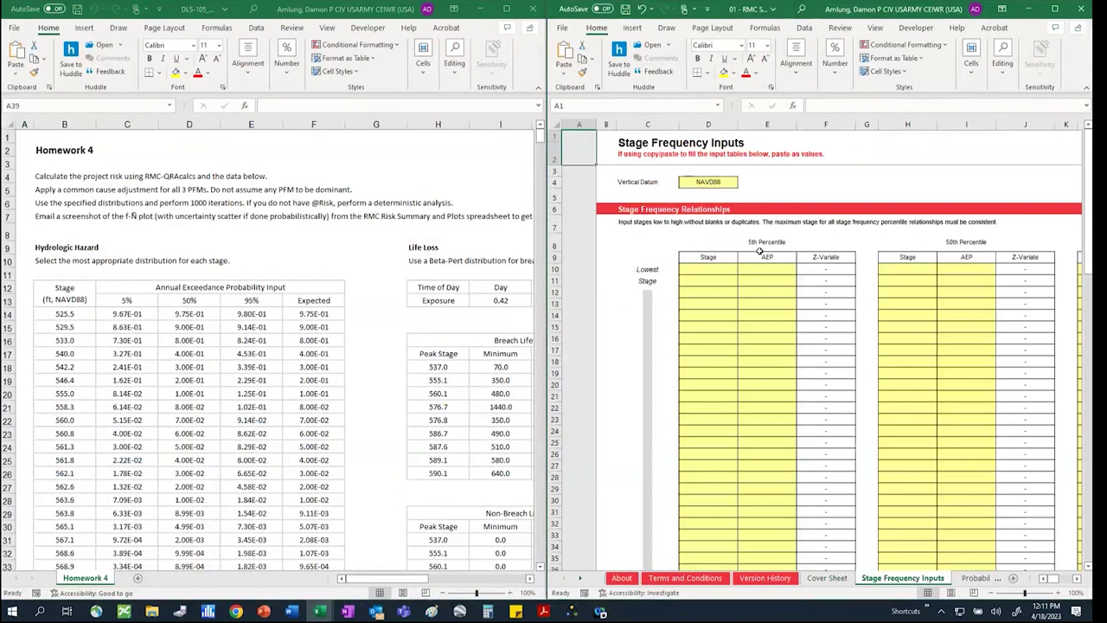
left_click(1078, 578)
left_click(1077, 579)
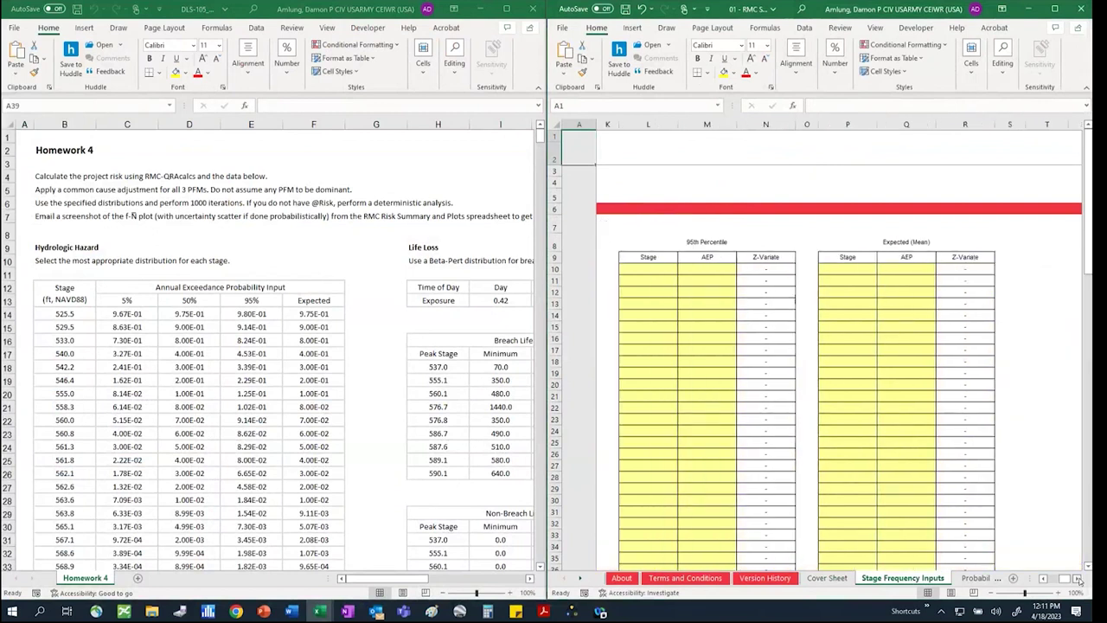
left_click_drag(1066, 578, 1054, 581)
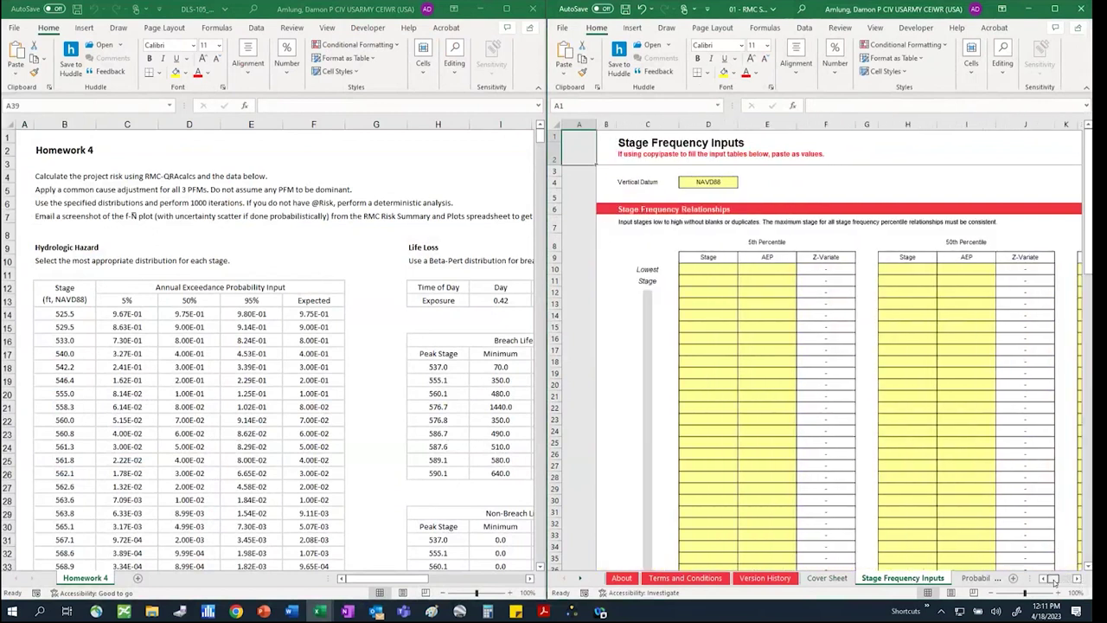
left_click(260, 308)
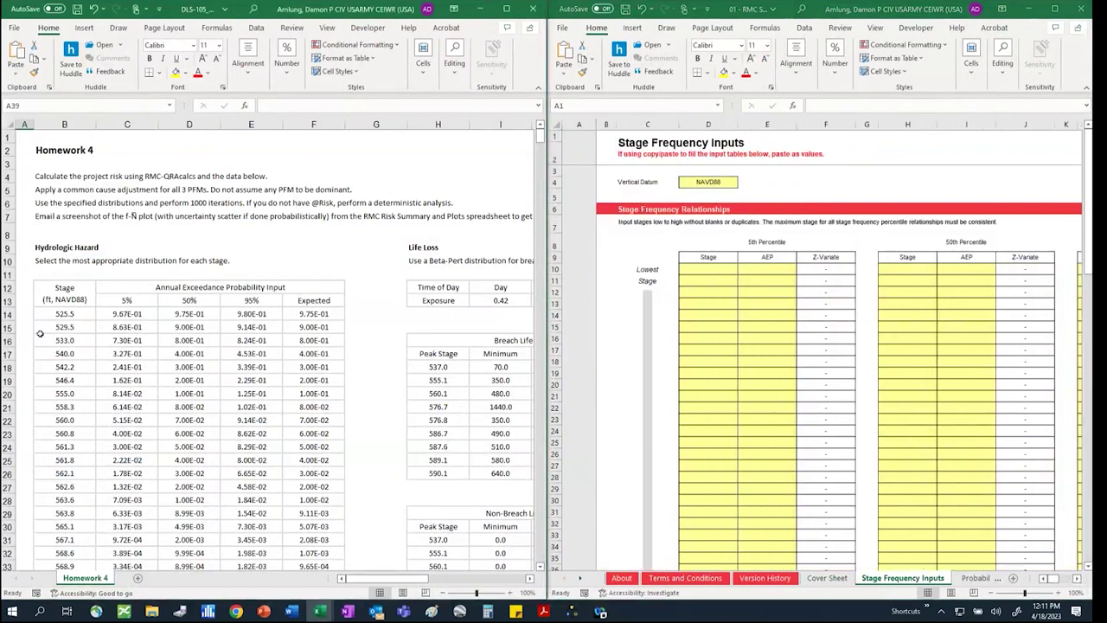
left_click_drag(64, 313, 85, 543)
scroll(85, 544, "up", 10)
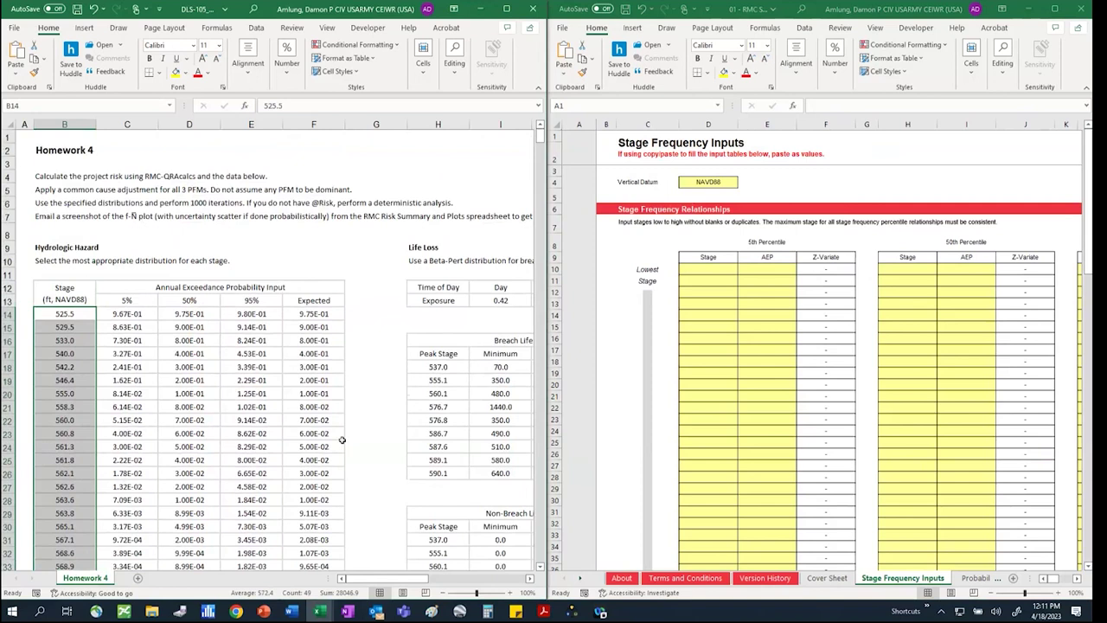
key("ctrl+c")
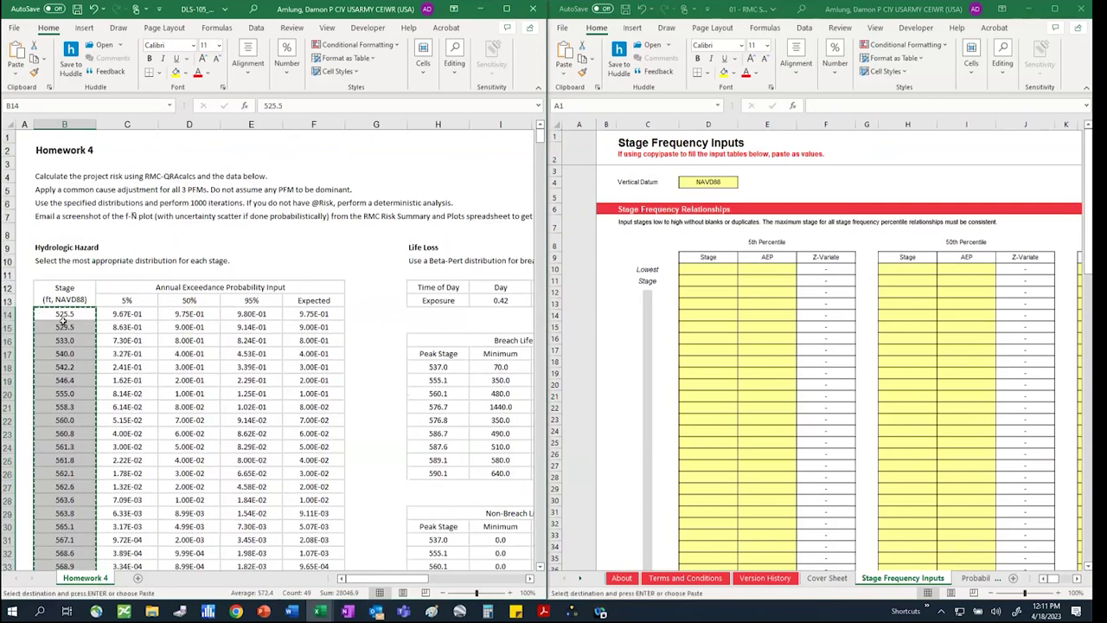
left_click(720, 269)
left_click(720, 269)
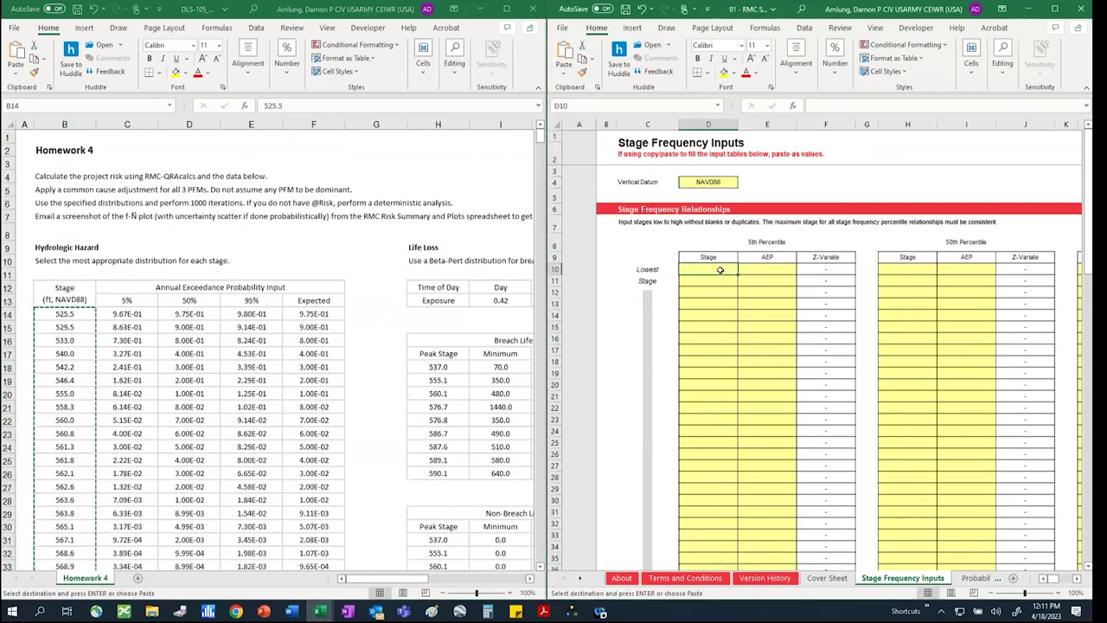
left_click(563, 73)
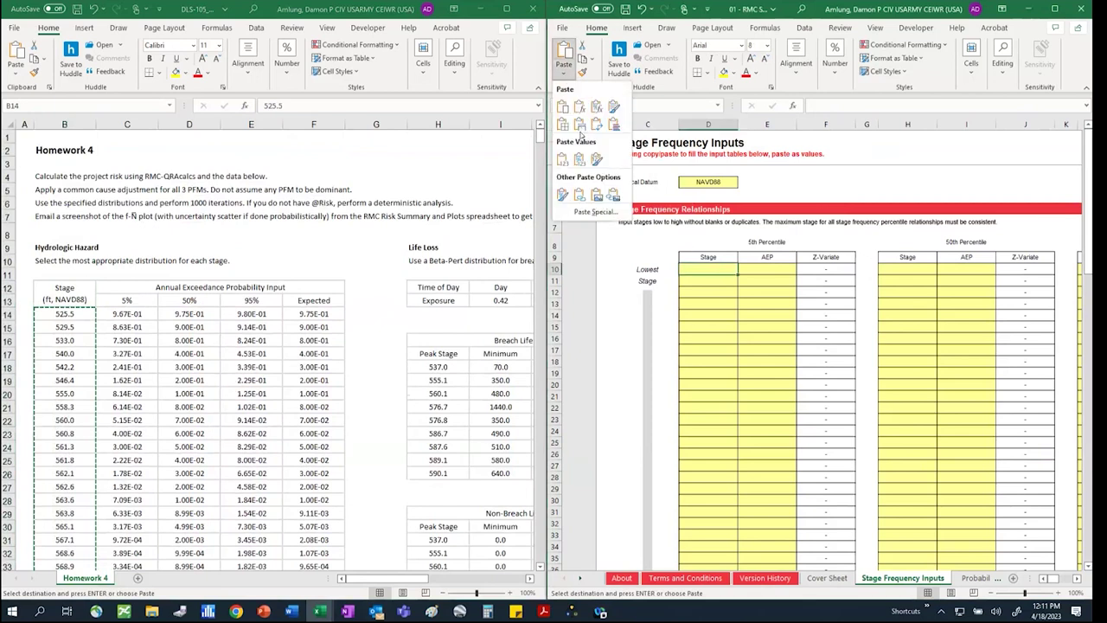
left_click(563, 160)
Paste the copied stages as values into the Stage columns of the 50th Percentile, 95th Percentile and Expected (Mean) tables, starting at row 10
left_click(908, 269)
left_click(563, 73)
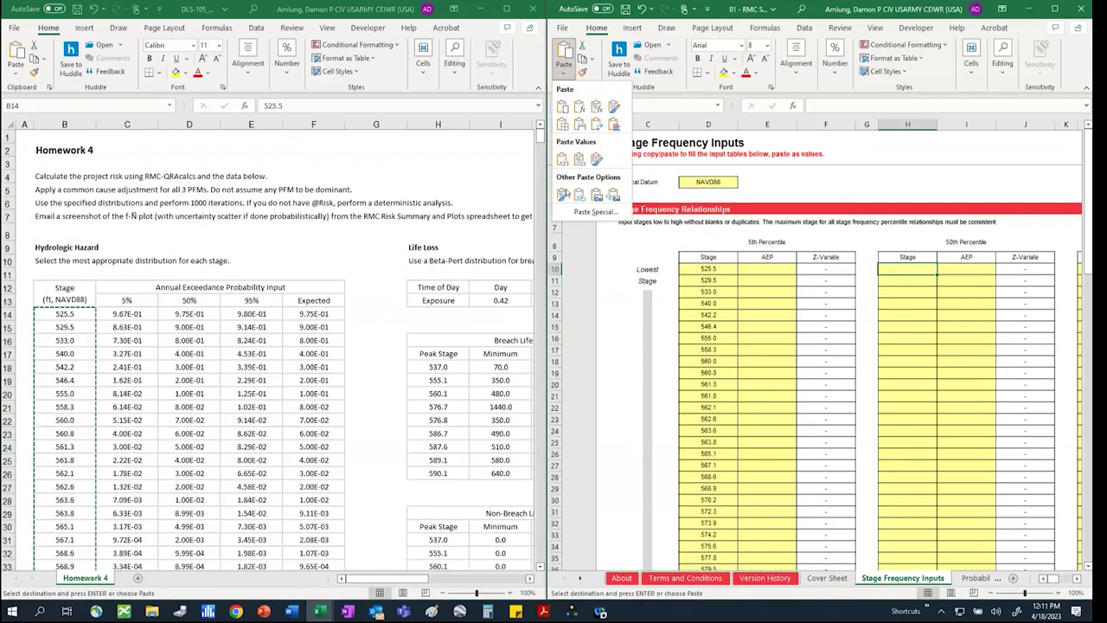
left_click(563, 159)
left_click(1076, 579)
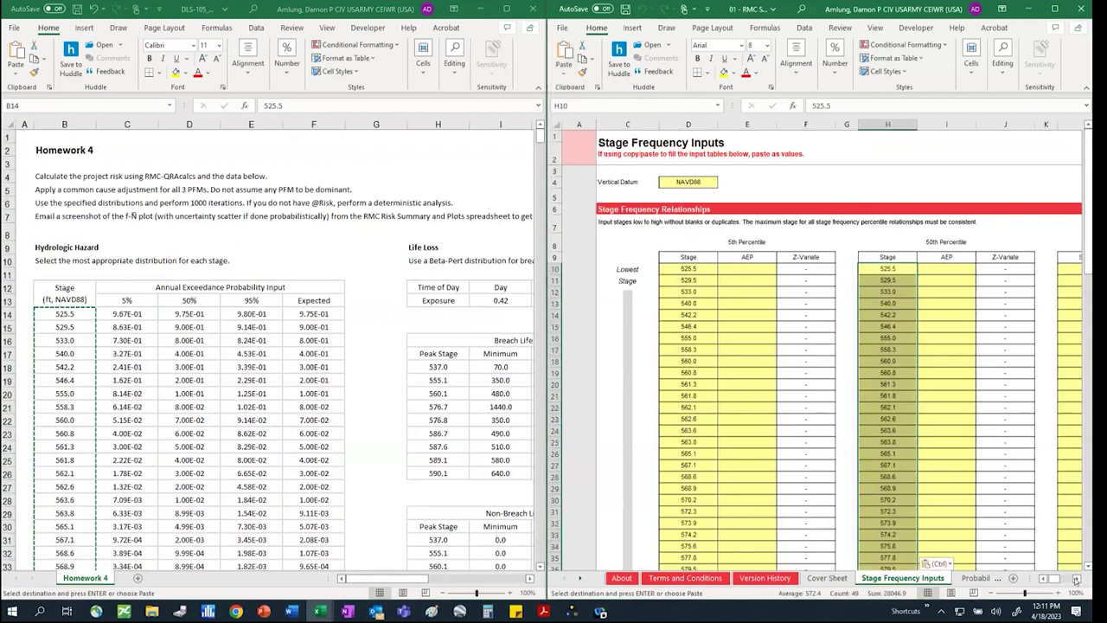
left_click(1076, 579)
left_click(858, 268)
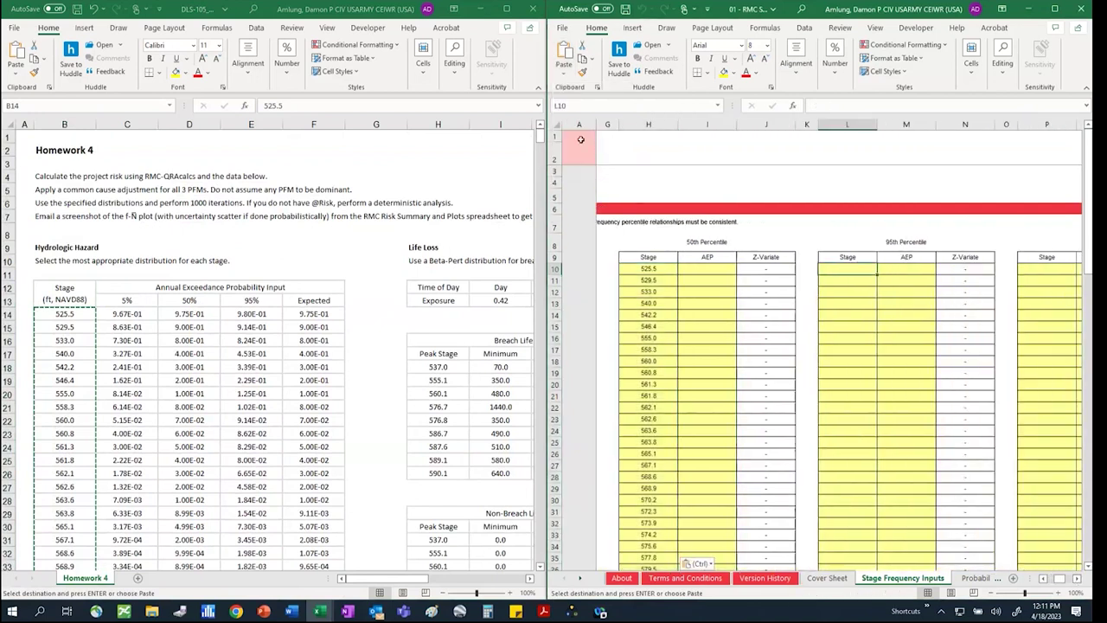
left_click(563, 72)
left_click(563, 159)
left_click(1046, 269)
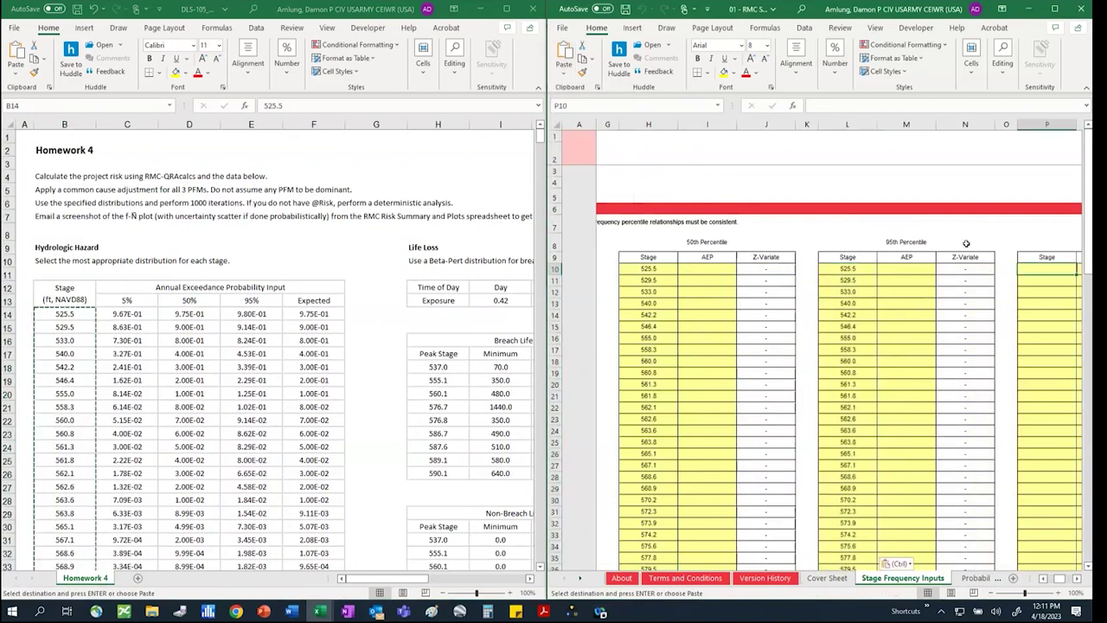
left_click(563, 72)
left_click(563, 160)
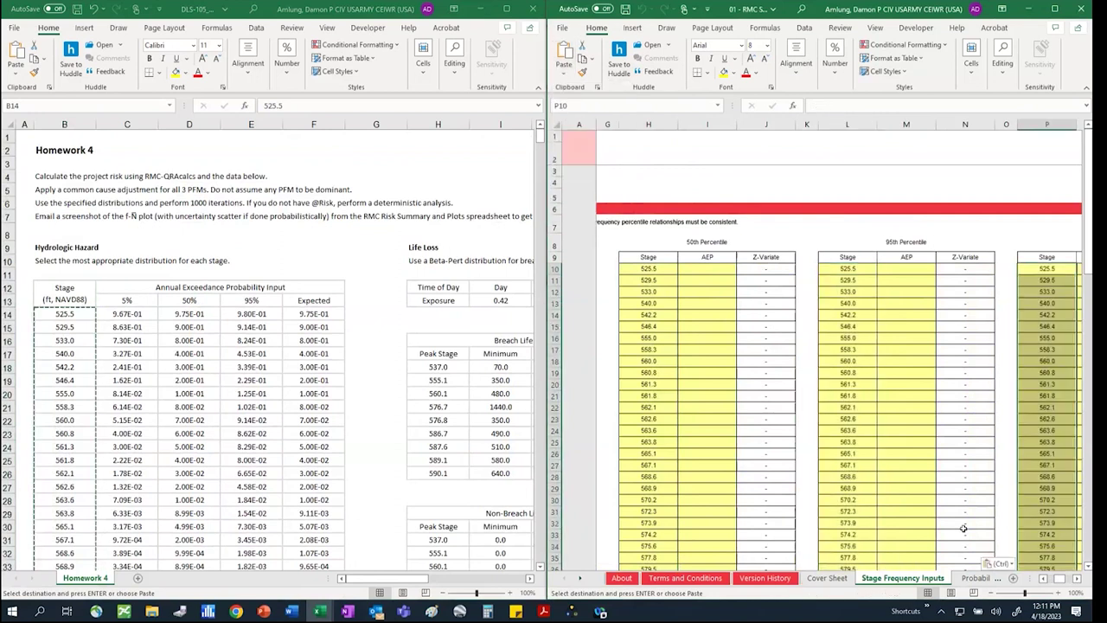
Copy the 5% annual exceedance probabilities from C14:C62 as values into the 5th Percentile AEP column, starting at E10
scroll(964, 528, "left", 15)
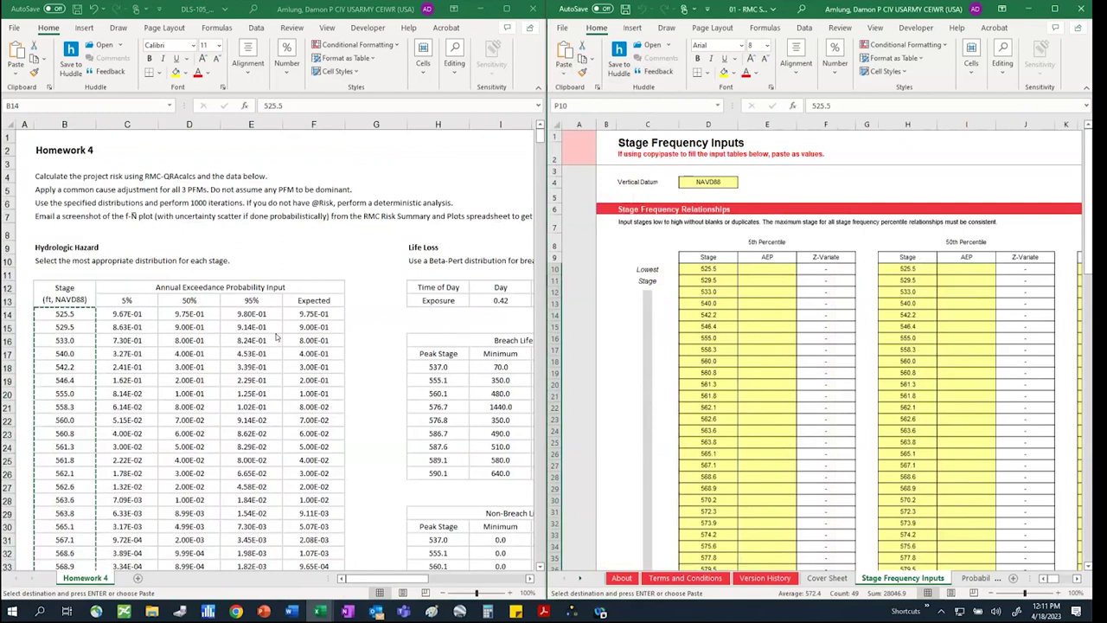
left_click(143, 314)
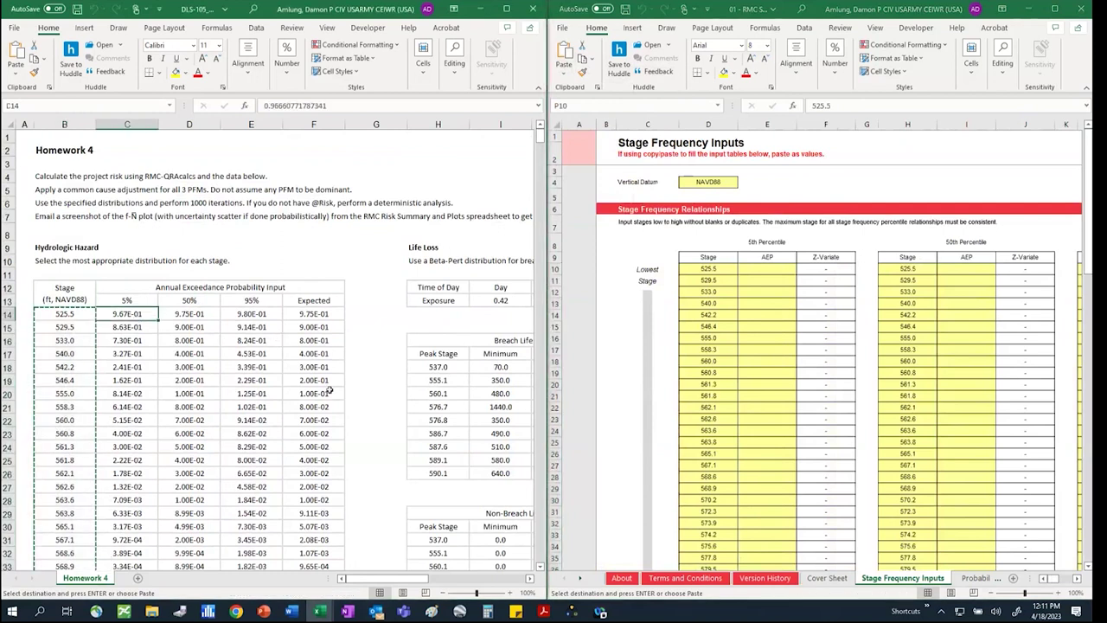
key("ctrl+shift+Down")
key("ctrl+c")
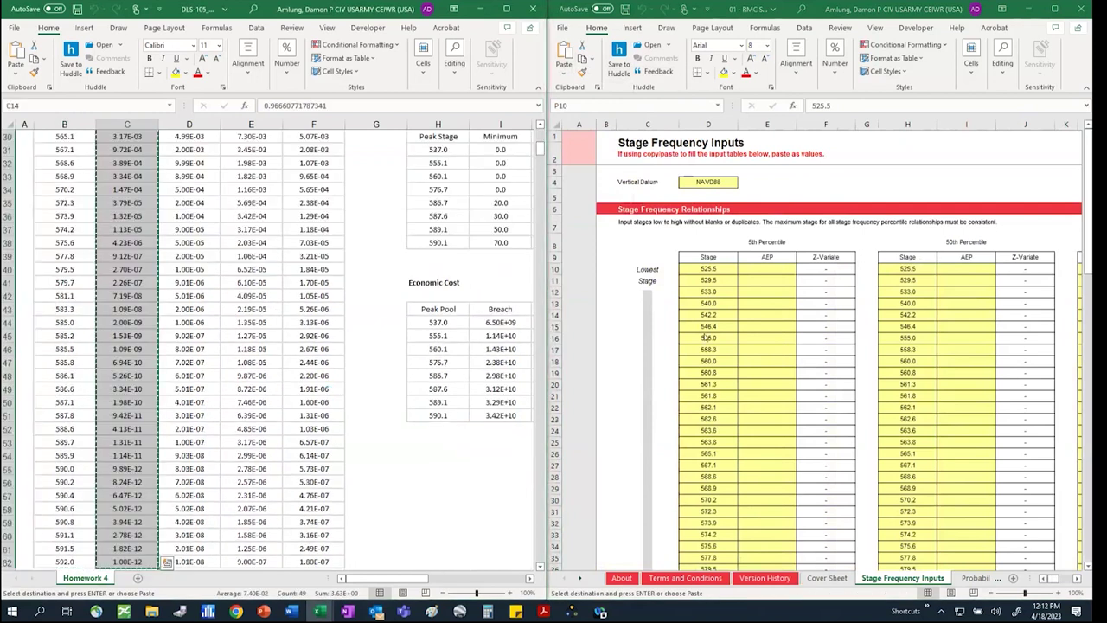
left_click(767, 269)
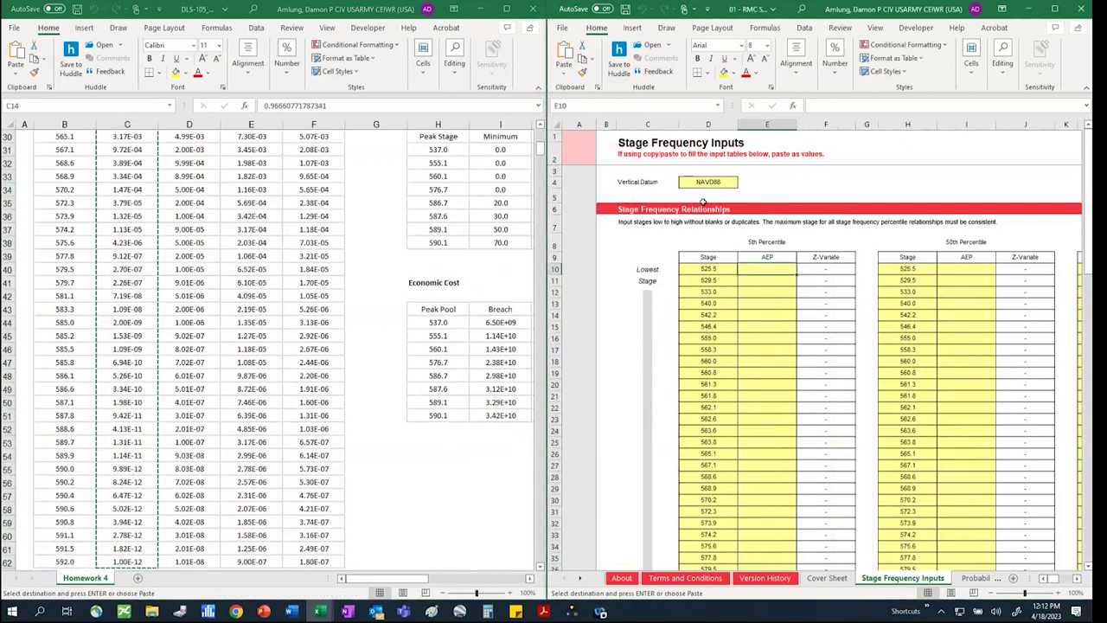
left_click(564, 73)
left_click(562, 159)
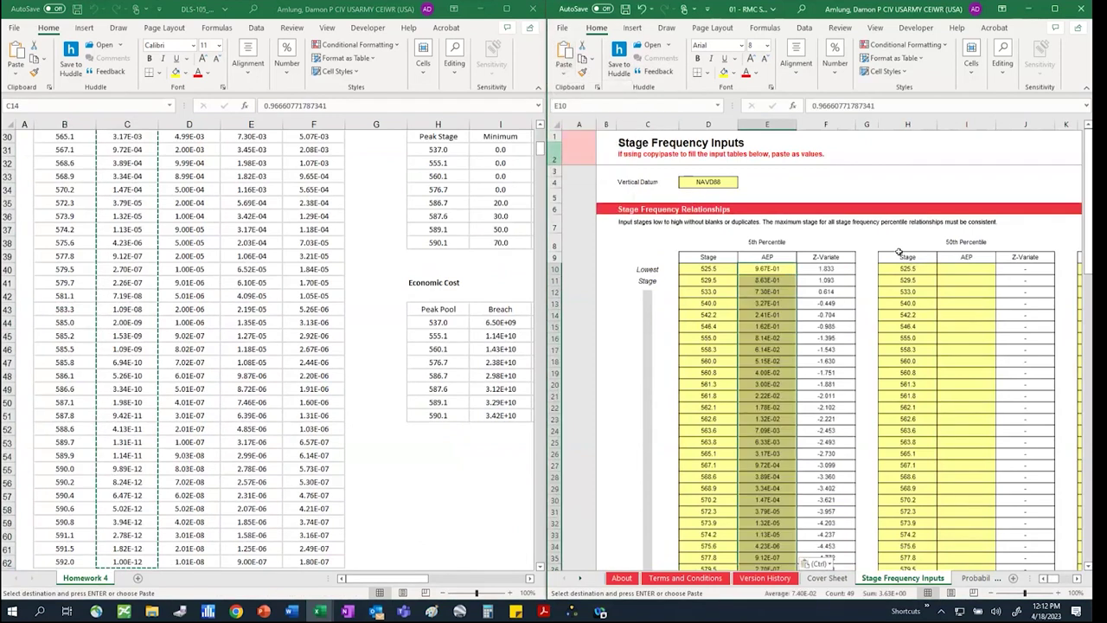
Copy the 50% annual exceedance probabilities from D14:D62 as values into the 50th Percentile AEP column, starting at I10
left_click(976, 271)
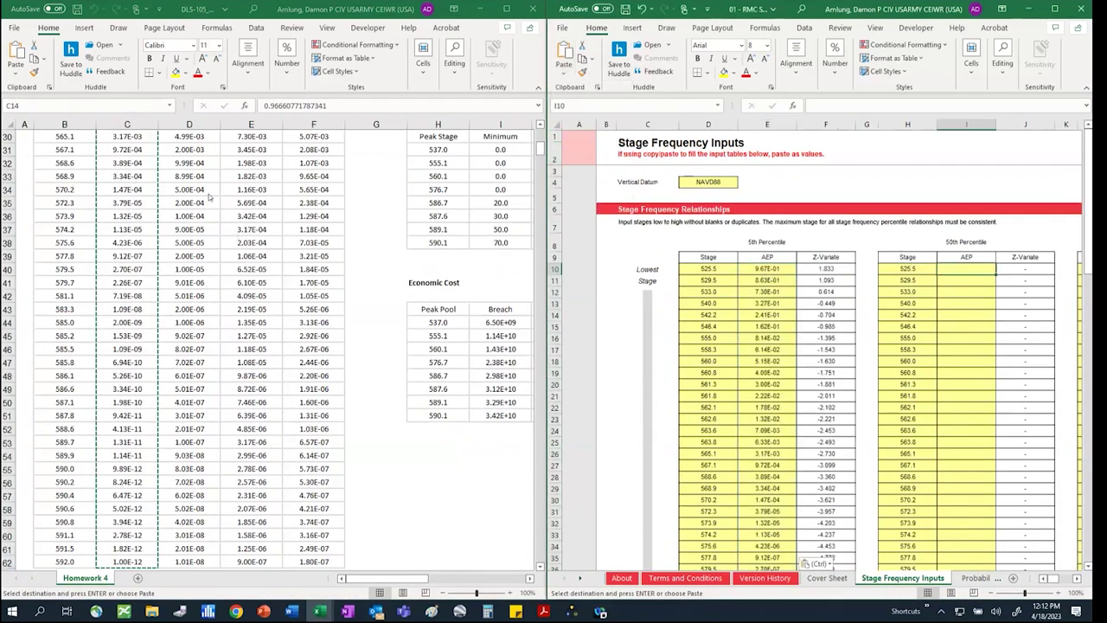
left_click(188, 191)
key("Right")
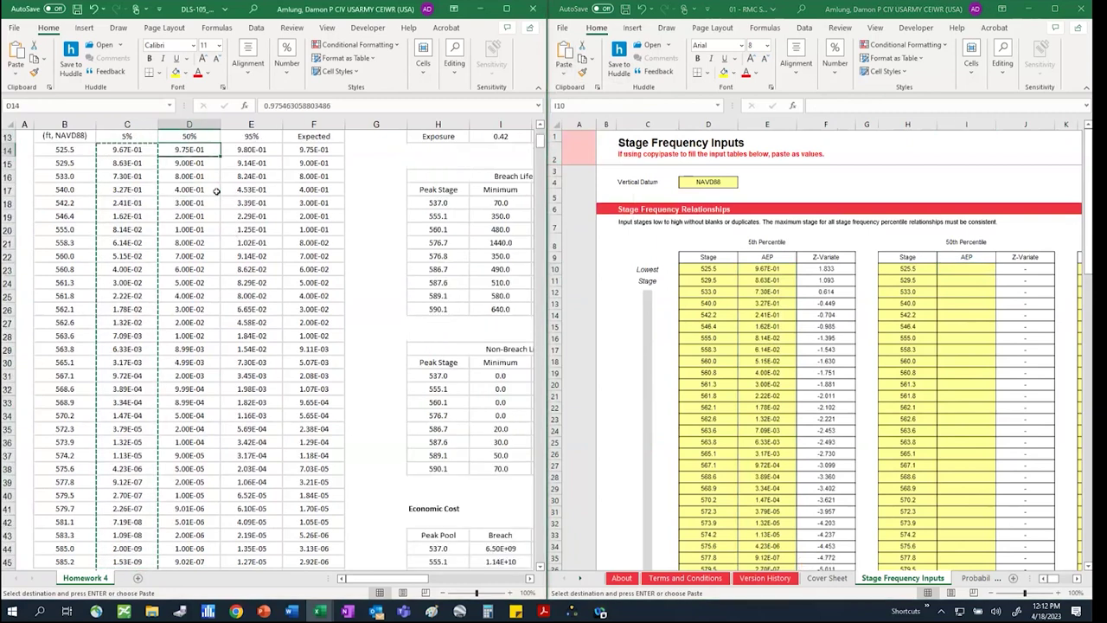
key("ctrl+shift+Down")
key("ctrl+c")
left_click(564, 76)
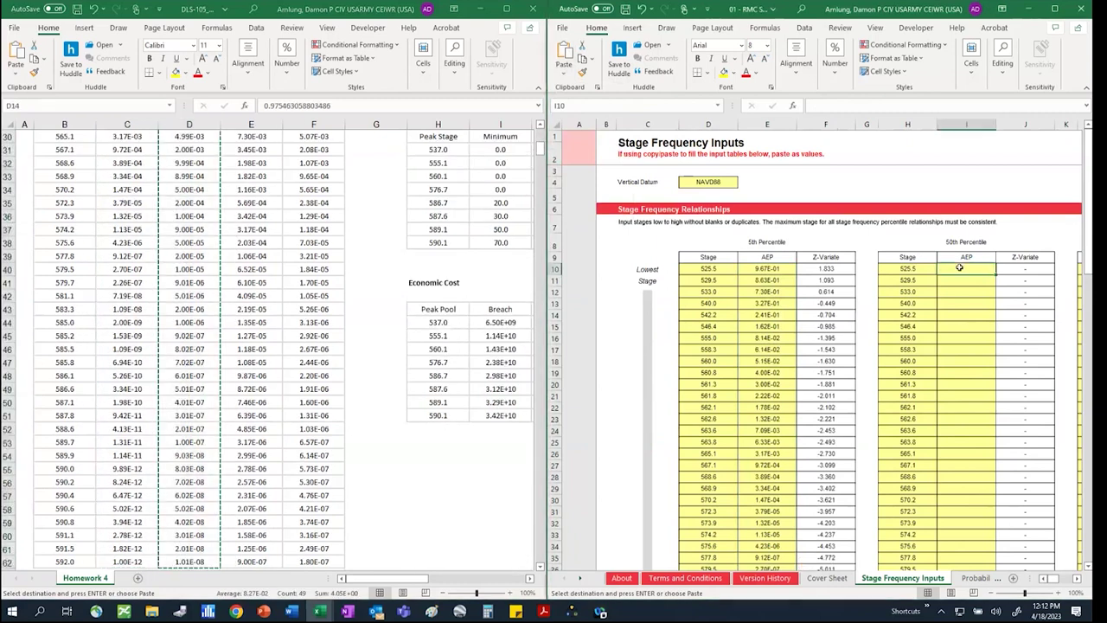
left_click(564, 76)
left_click(562, 158)
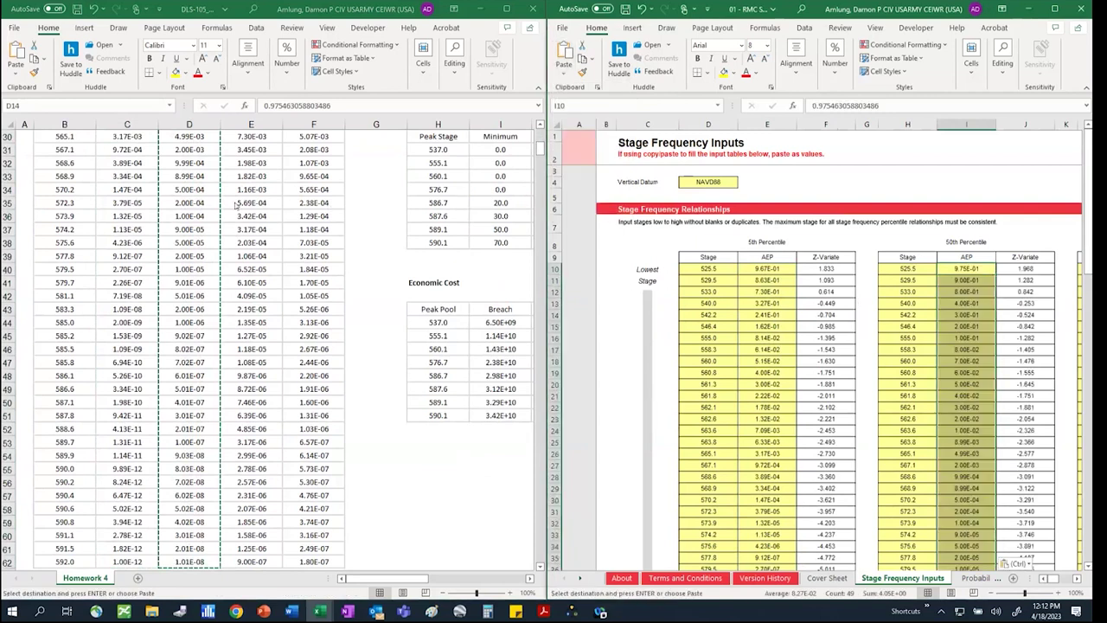
Copy the 95% annual exceedance probabilities from E14:E62 as values into the 95th Percentile AEP column, starting at M10
left_click(243, 191)
key("ctrl+Up")
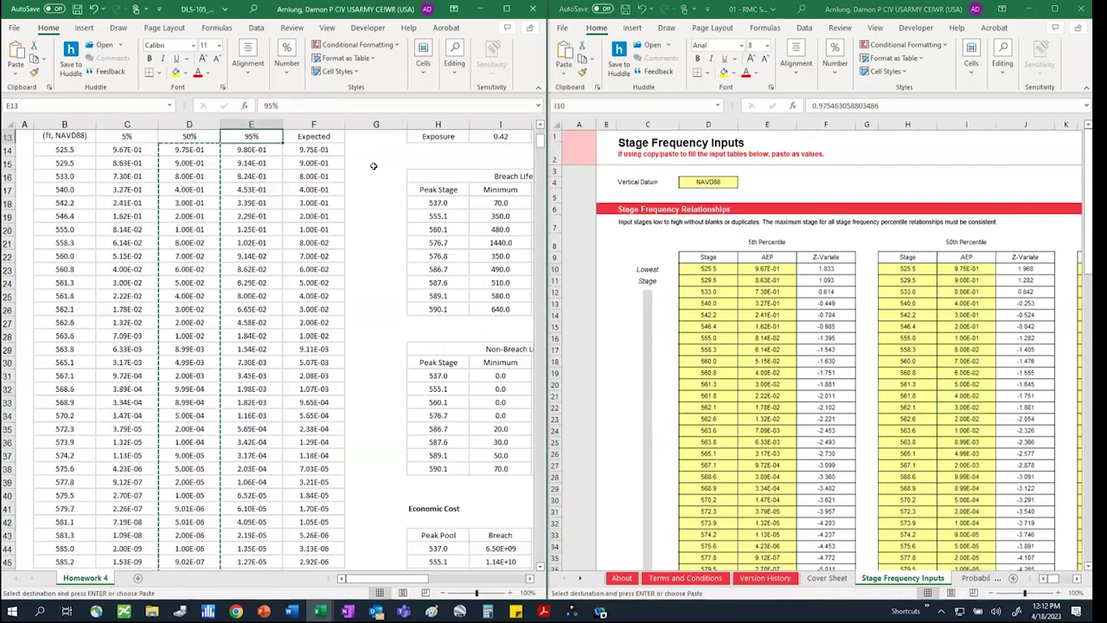
key("ctrl+shift+Down")
key("ctrl+c")
key("alt+Tab")
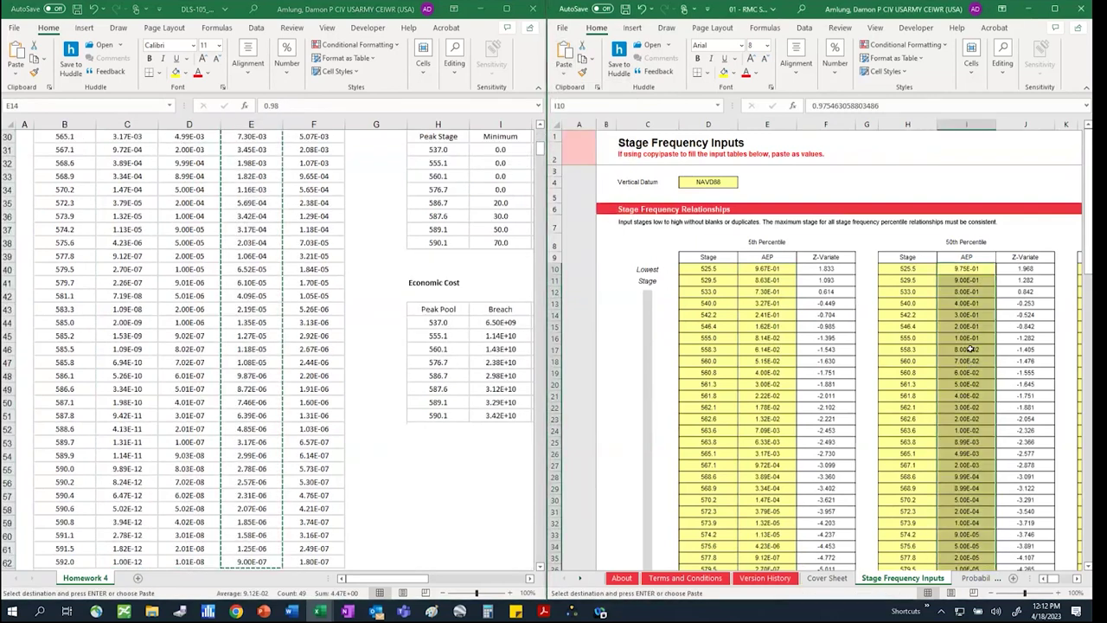
key("Right")
key("Right")
key("Right")
key("Right")
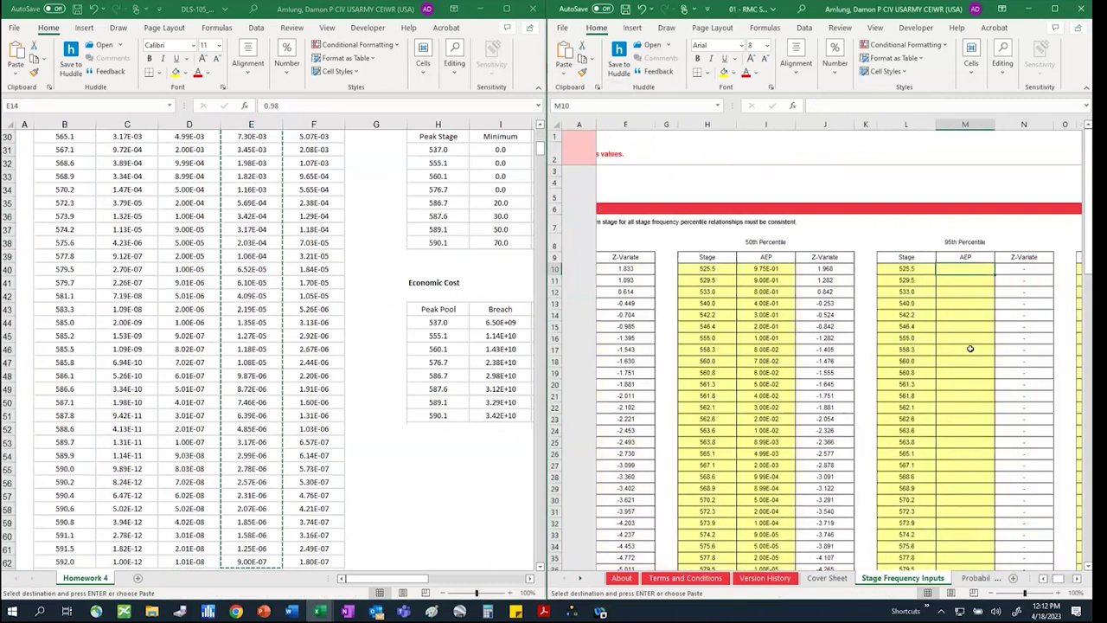
left_click(563, 64)
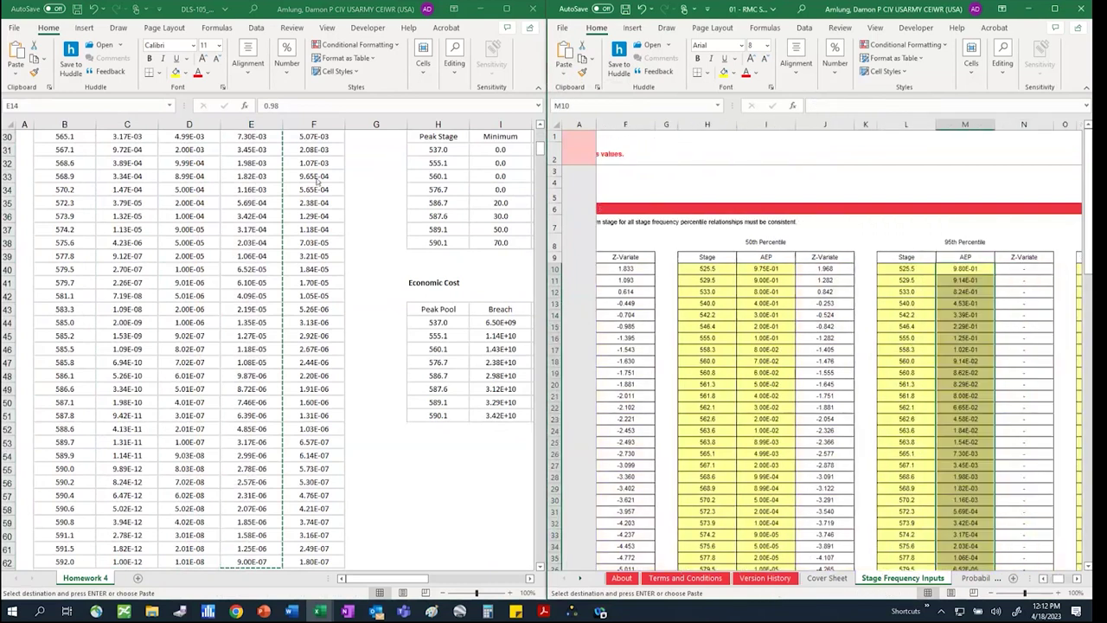
Copy the Expected annual exceedance probabilities from F14:F62 as values into the Expected (Mean) AEP column, starting at Q10
left_click(368, 162)
key("ctrl+Up")
key("Down")
key("ctrl+shift+Down")
key("ctrl+c")
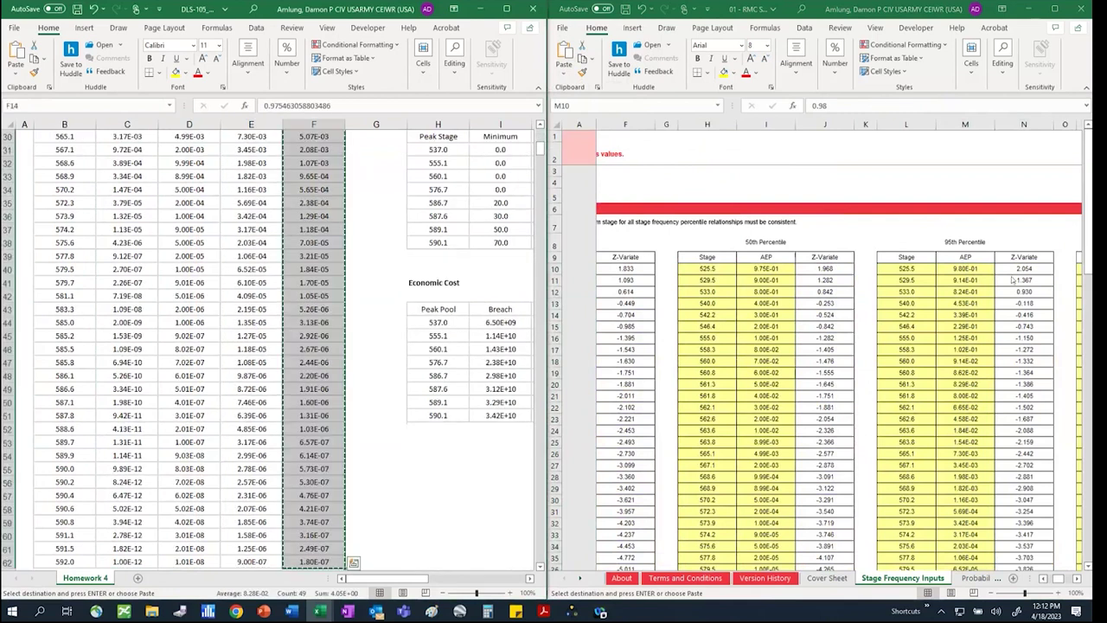
left_click(1046, 268)
key("Right")
key("Right")
key("Right")
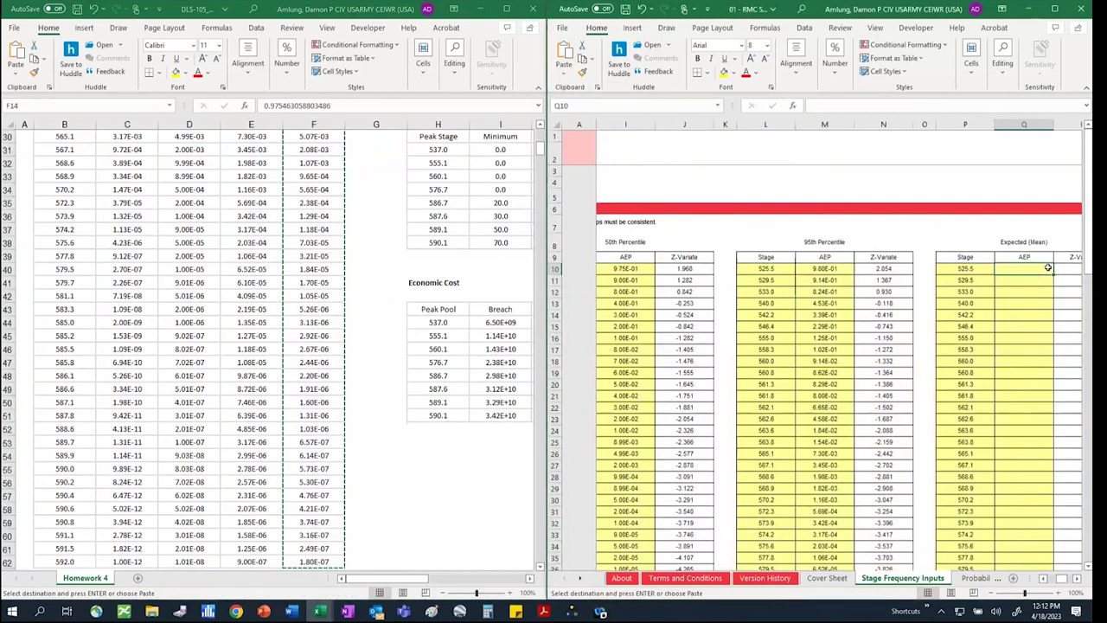
left_click(564, 75)
left_click(562, 158)
Maximize the Stage Frequency Distribution workbook and review the four filled stage frequency tables
left_click(1054, 8)
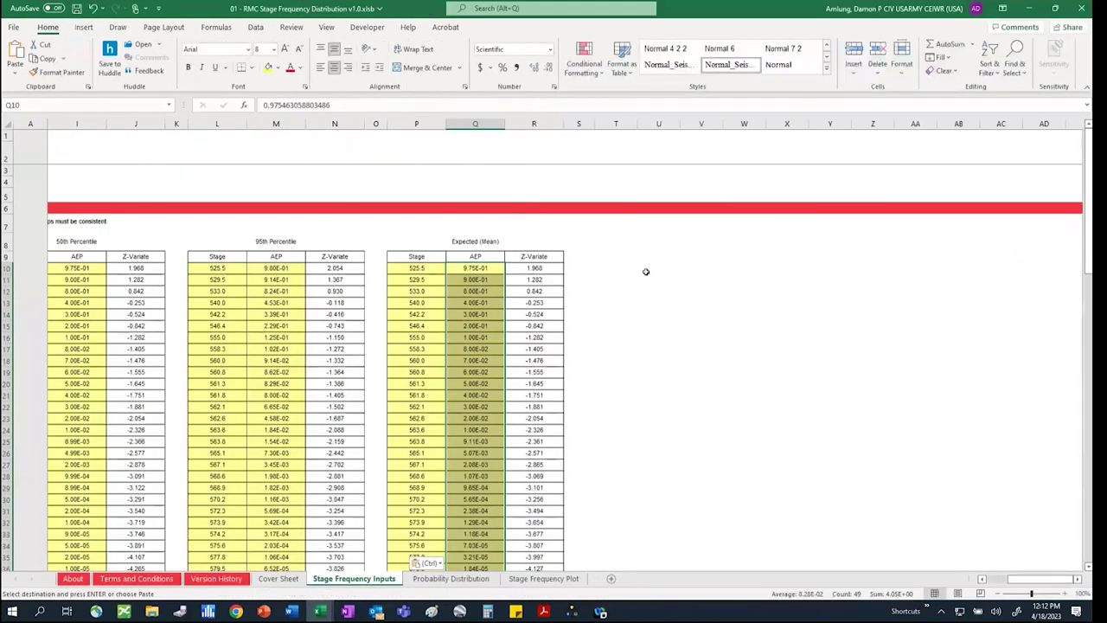
left_click(995, 579)
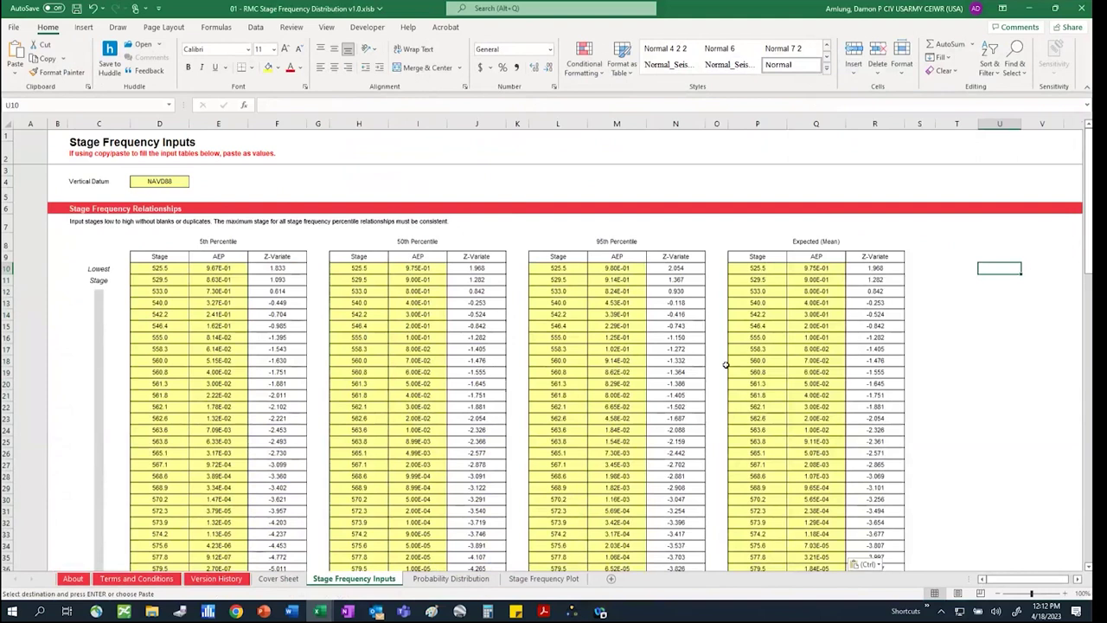
scroll(736, 357, "down", 5)
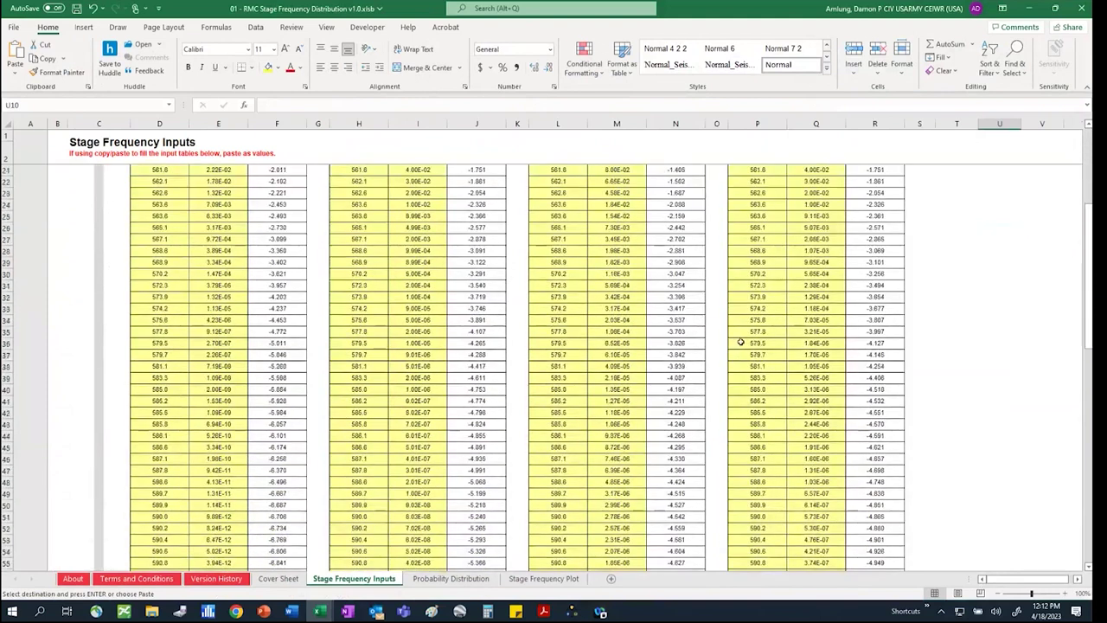
scroll(741, 341, "up", 5)
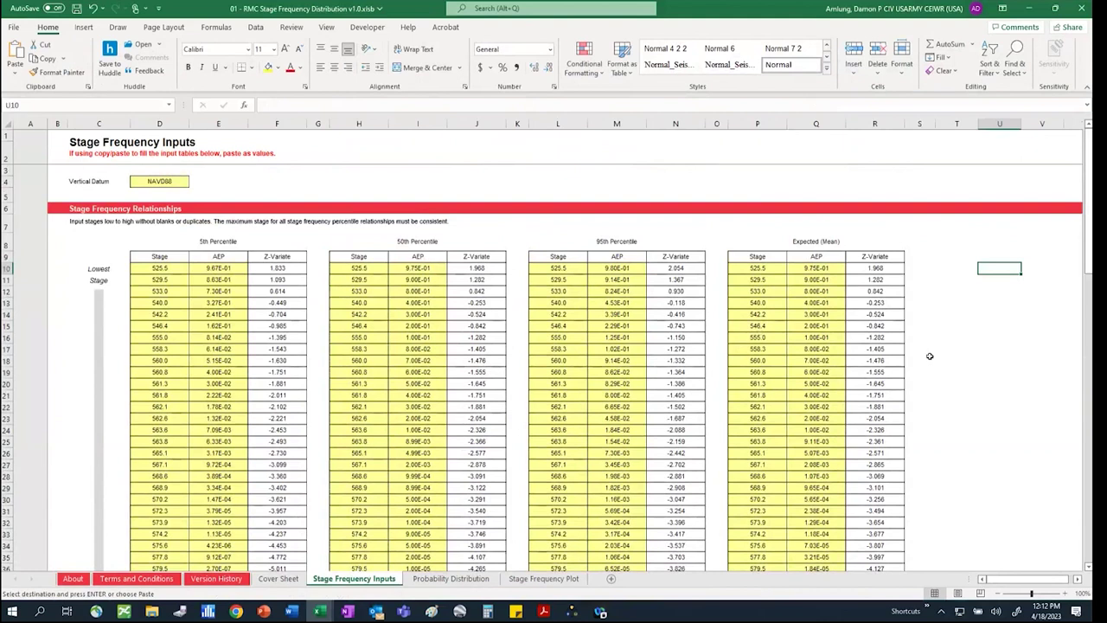
Test the input check with an out-of-order stage of 513 in P12 of the Expected (Mean) table, and undo the entry
left_click(777, 291)
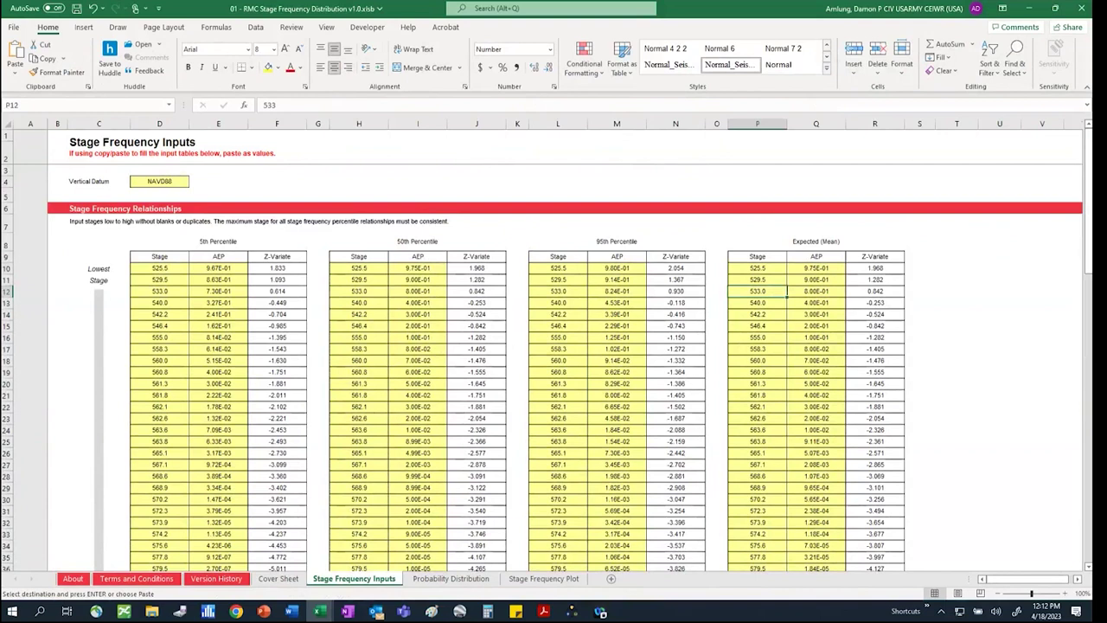
type("513")
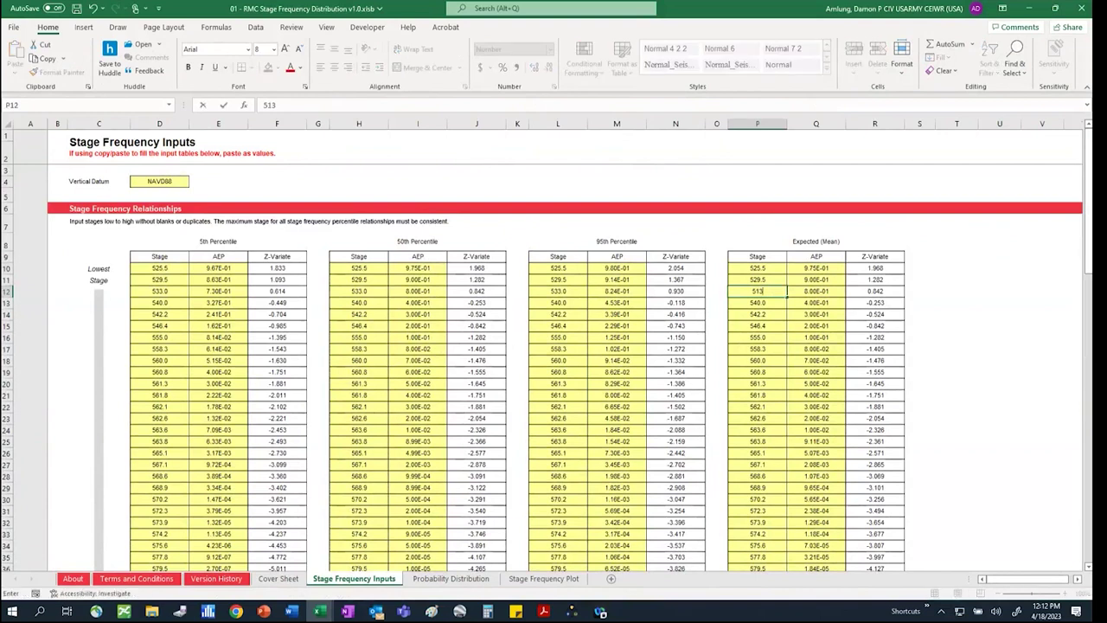
key("Return")
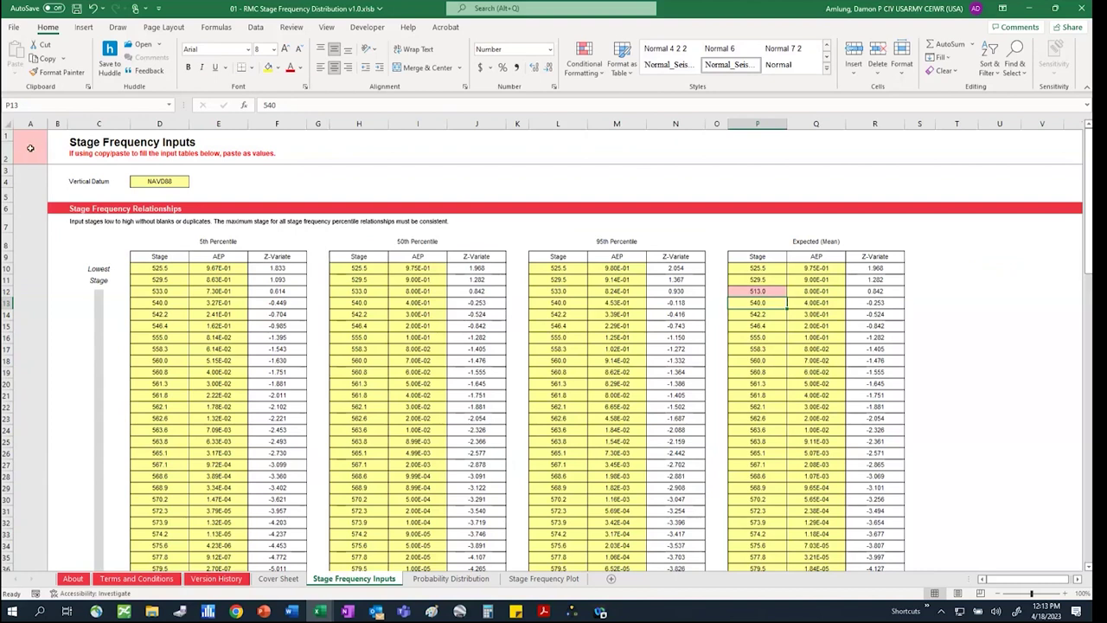
key("ctrl+z")
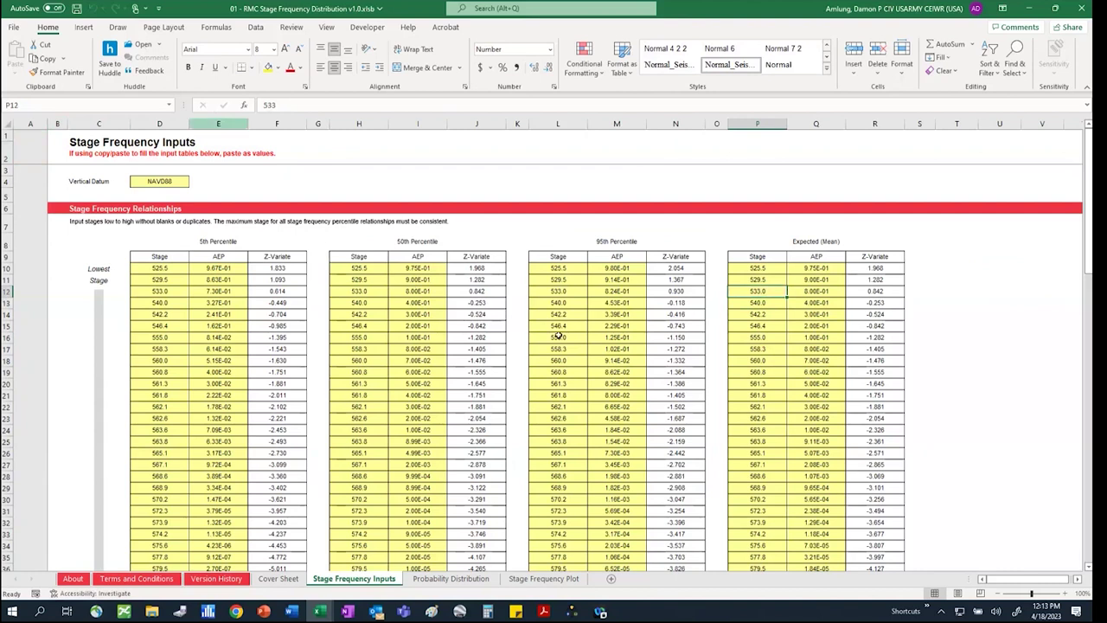
Compare the highest stages in row 58 across the 5th, 50th, 95th Percentile and Expected (Mean) tables
left_click(605, 334)
scroll(606, 335, "down", 11)
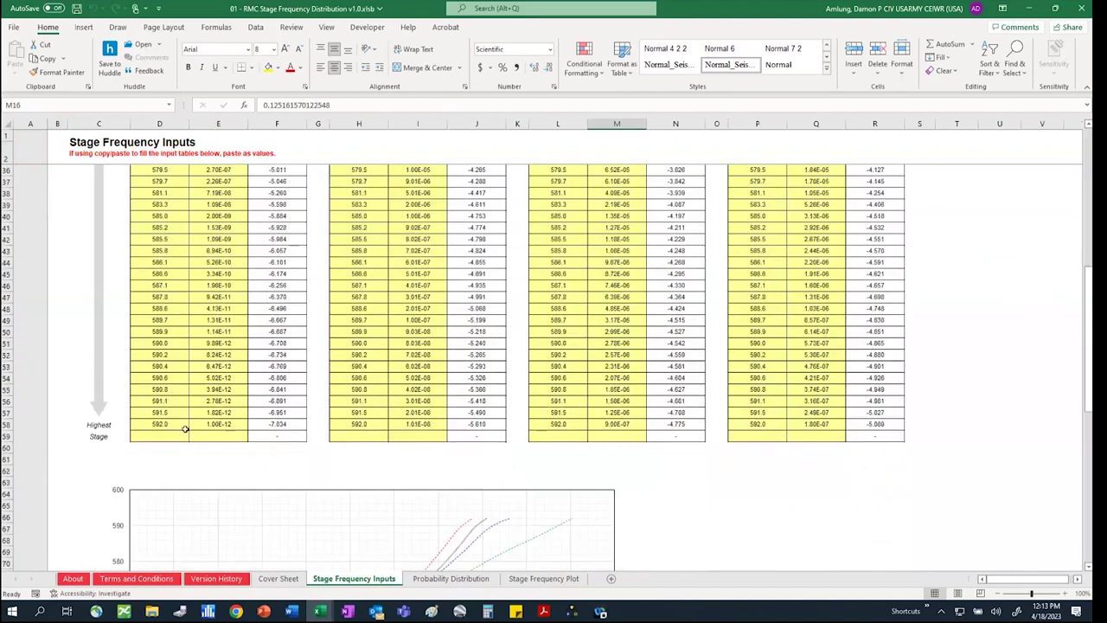
left_click(173, 425)
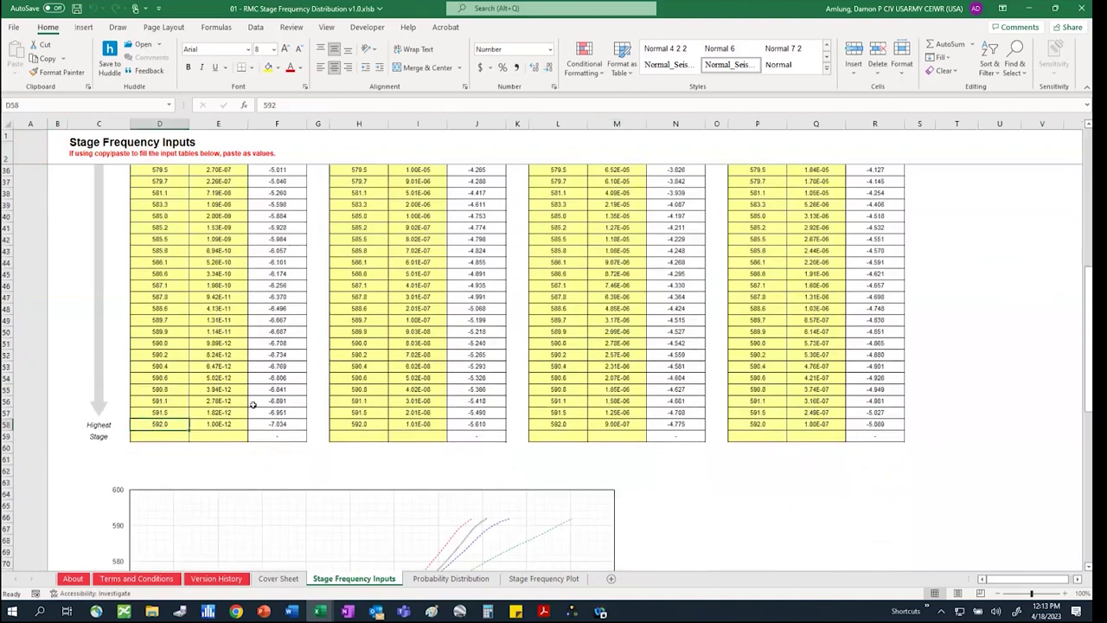
left_click(373, 424)
left_click(566, 424)
left_click(758, 425)
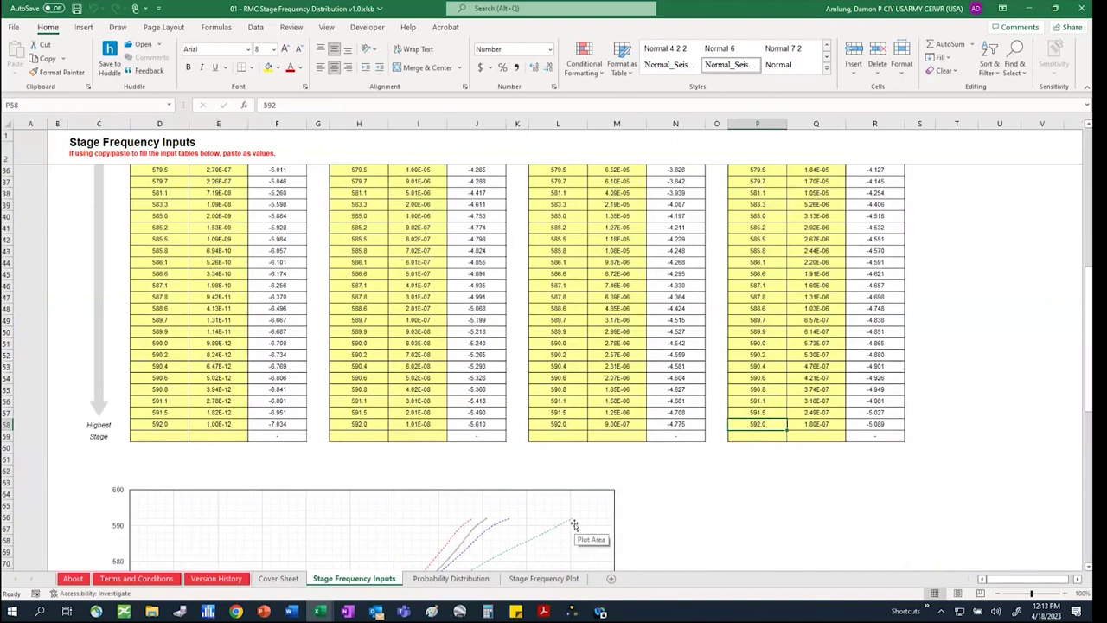
Test the maximum-stage consistency check with 592.1 in P58 of the Expected (Mean) table, and revert the entry
type("592.1")
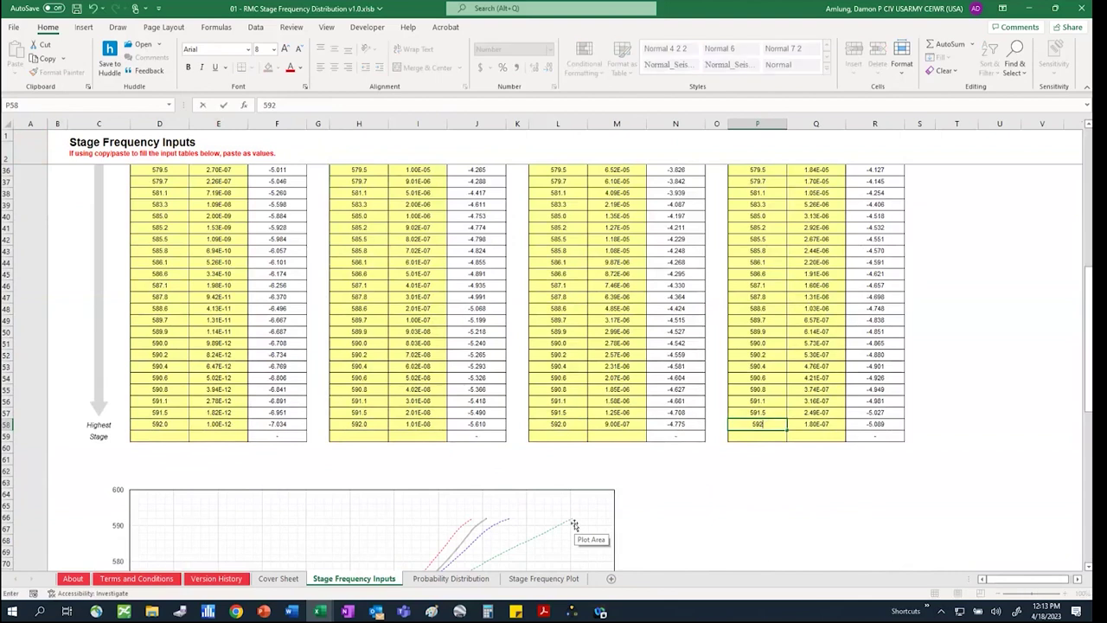
key("Return")
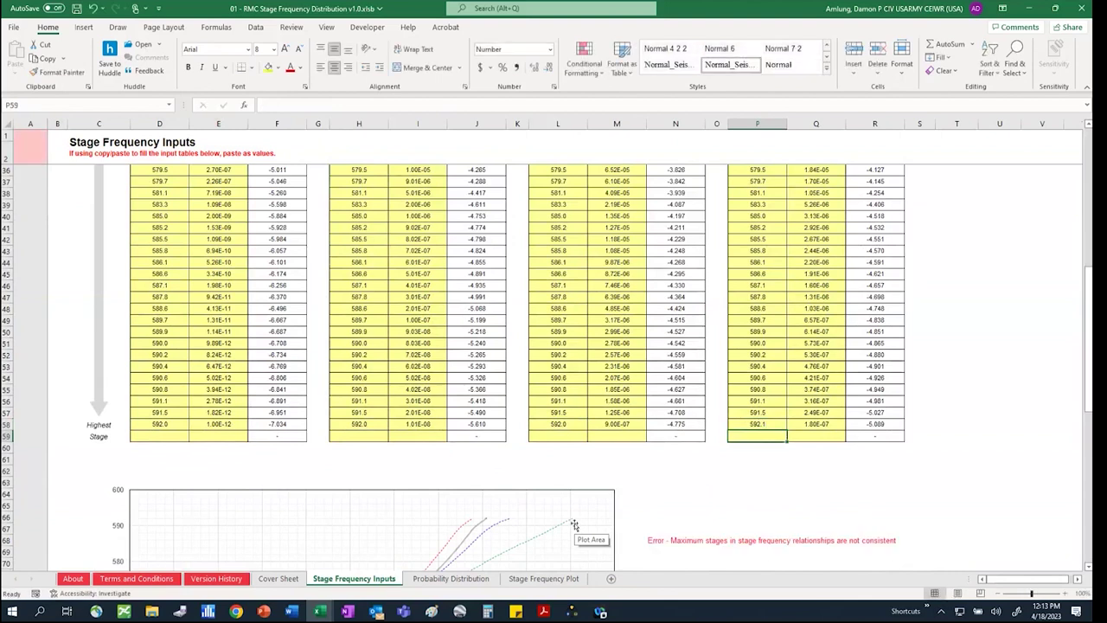
scroll(606, 528, "down", 1)
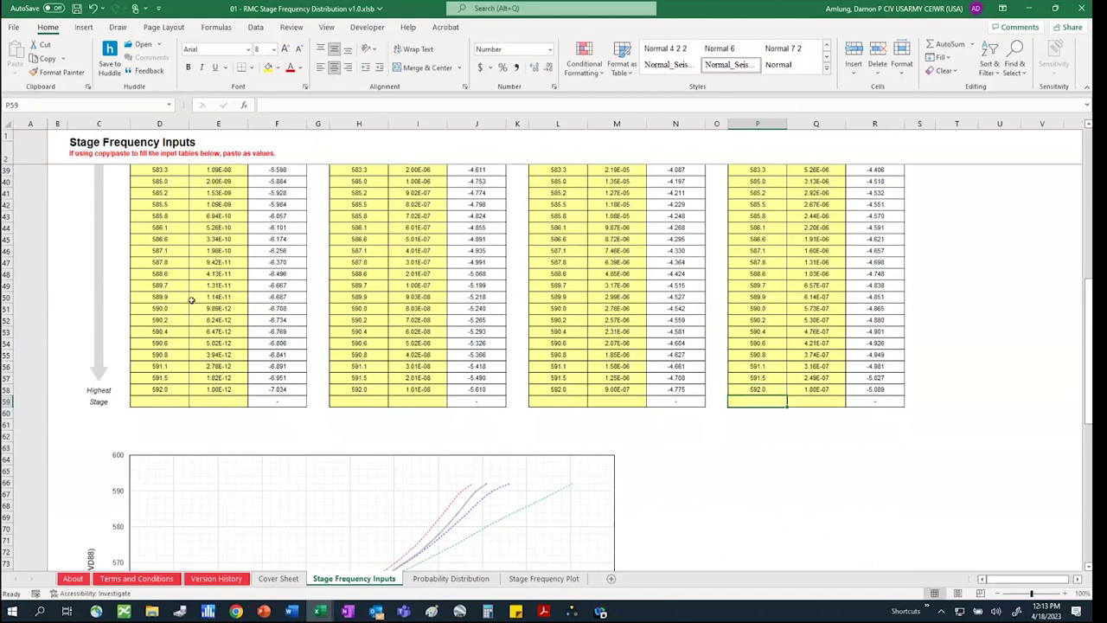
Examine the stage frequency curves on the stage elevation versus Z-variate chart below the input tables
scroll(191, 299, "up", 12)
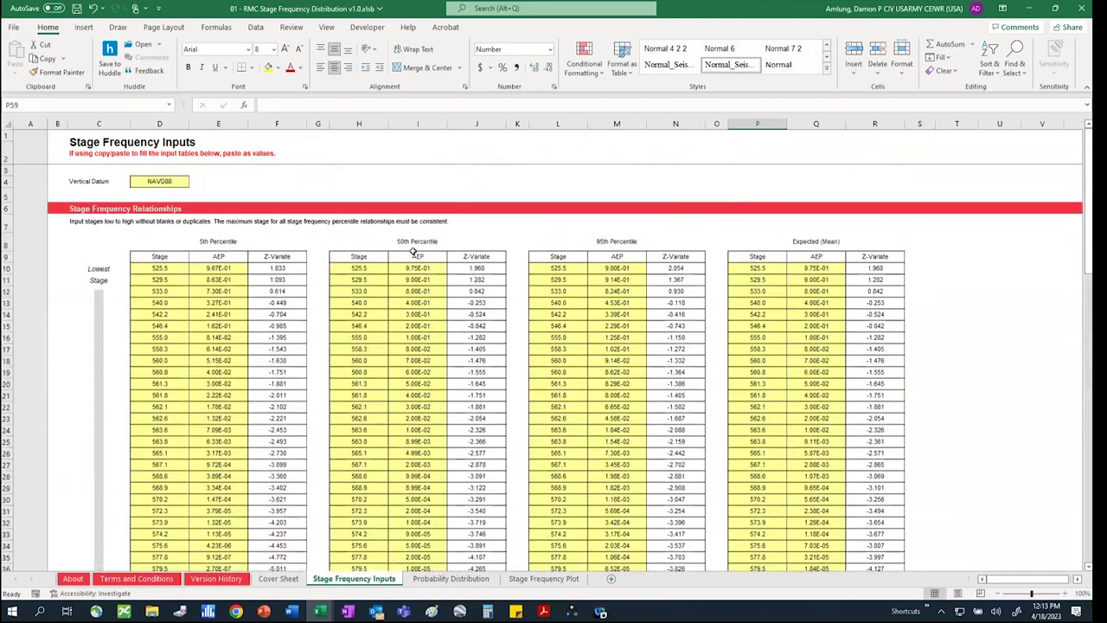
scroll(407, 255, "down", 18)
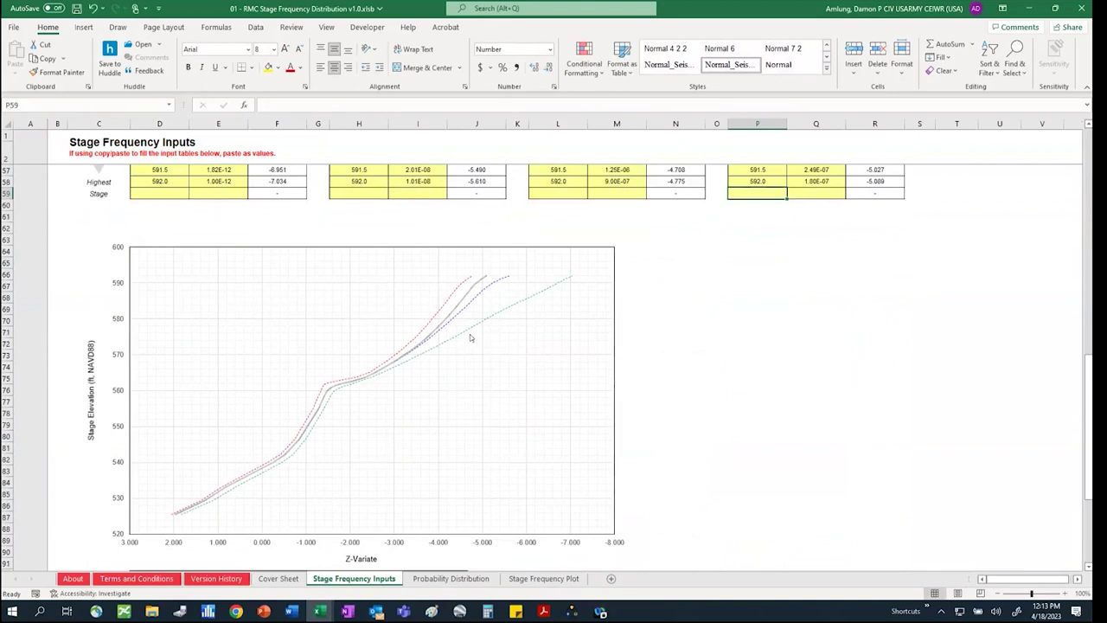
mouse_move(467, 335)
mouse_move(487, 281)
scroll(506, 383, "up", 18)
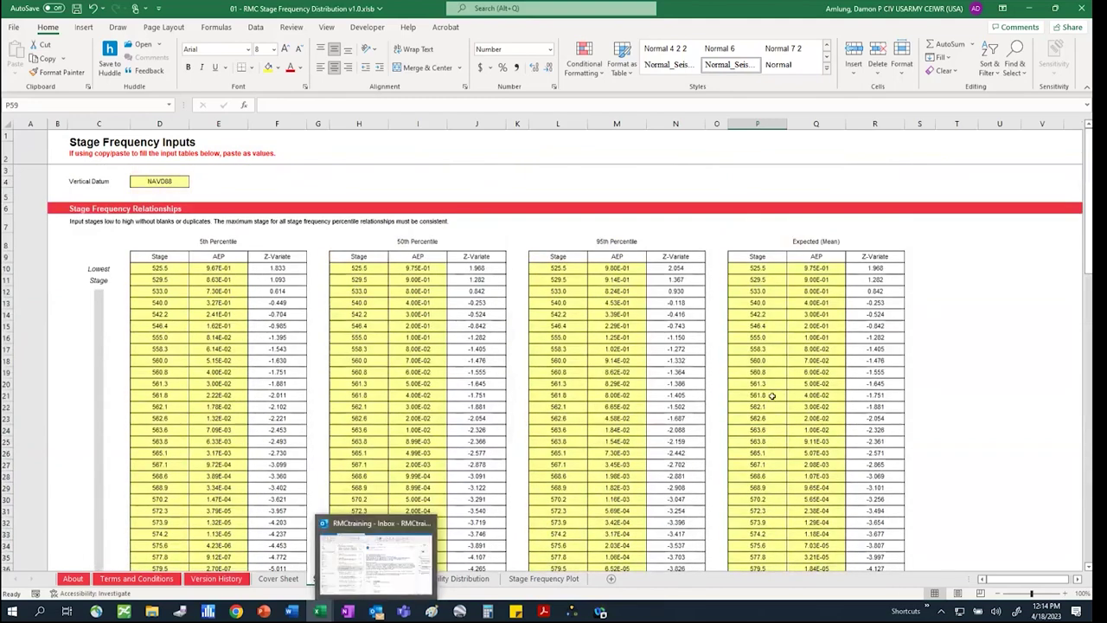
Open the Probability Distribution sheet and review the Homework 4 hydrologic hazard instructions on selecting a distribution for each stage
left_click(460, 586)
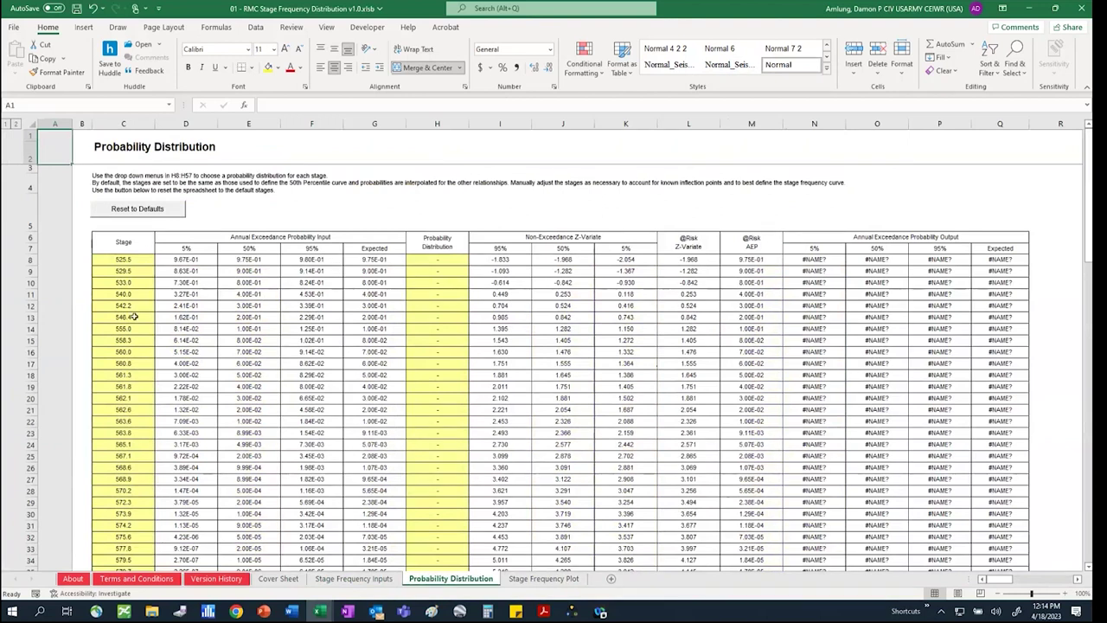
scroll(135, 300, "down", 3)
scroll(136, 300, "up", 3)
mouse_move(318, 611)
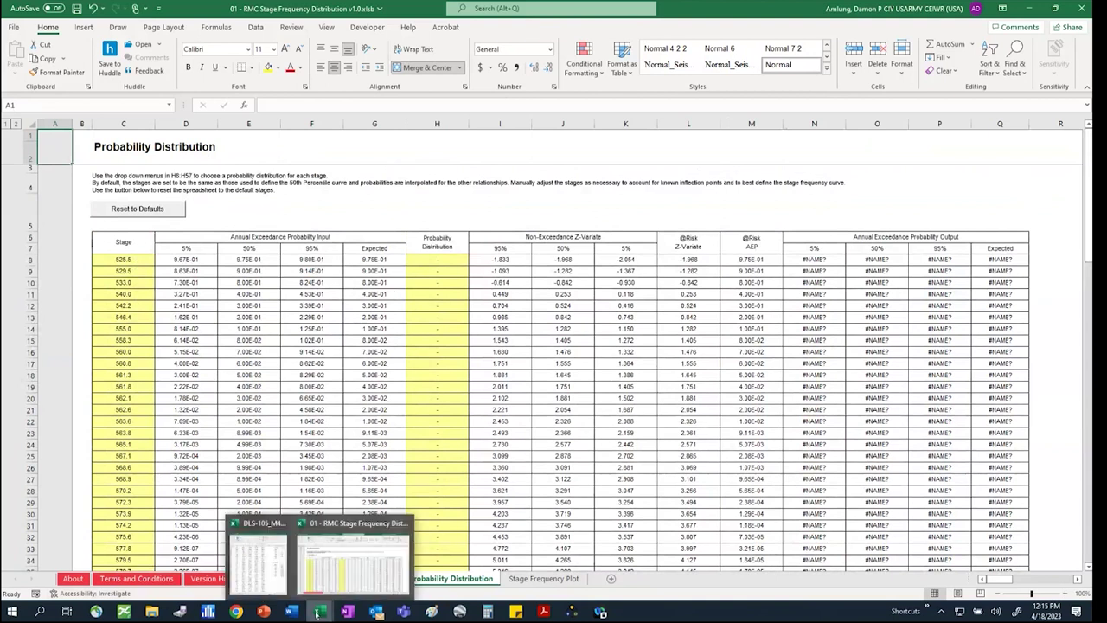
left_click(243, 551)
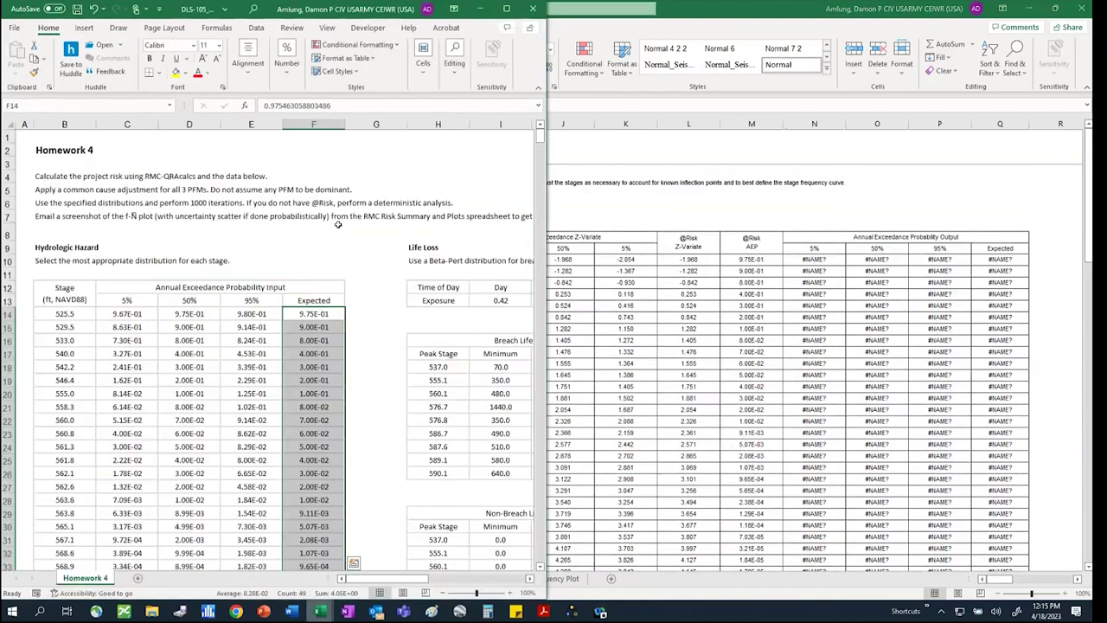
left_click(167, 341)
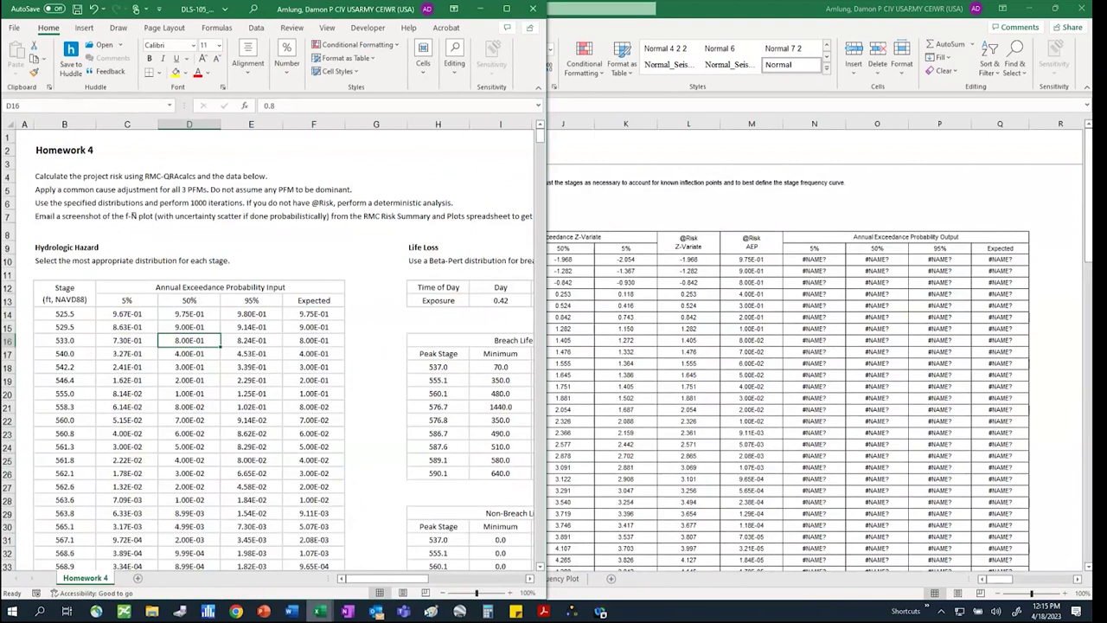
Set the probability distribution of the first stage in H8 to Beta-Pert and fill it down through H56
mouse_move(323, 612)
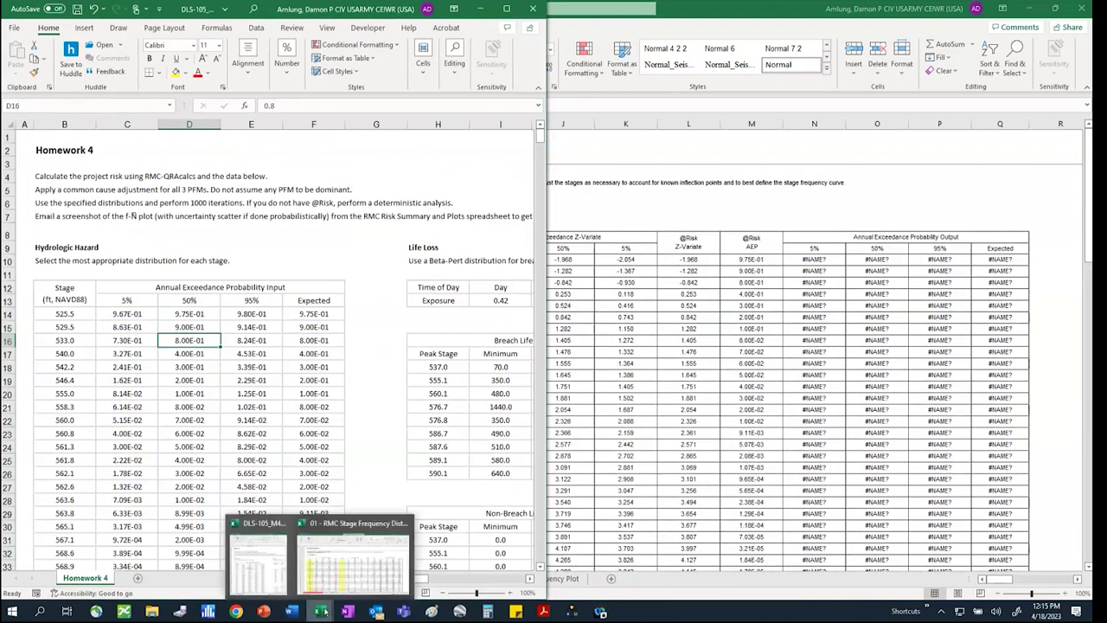
left_click(353, 560)
left_click(473, 260)
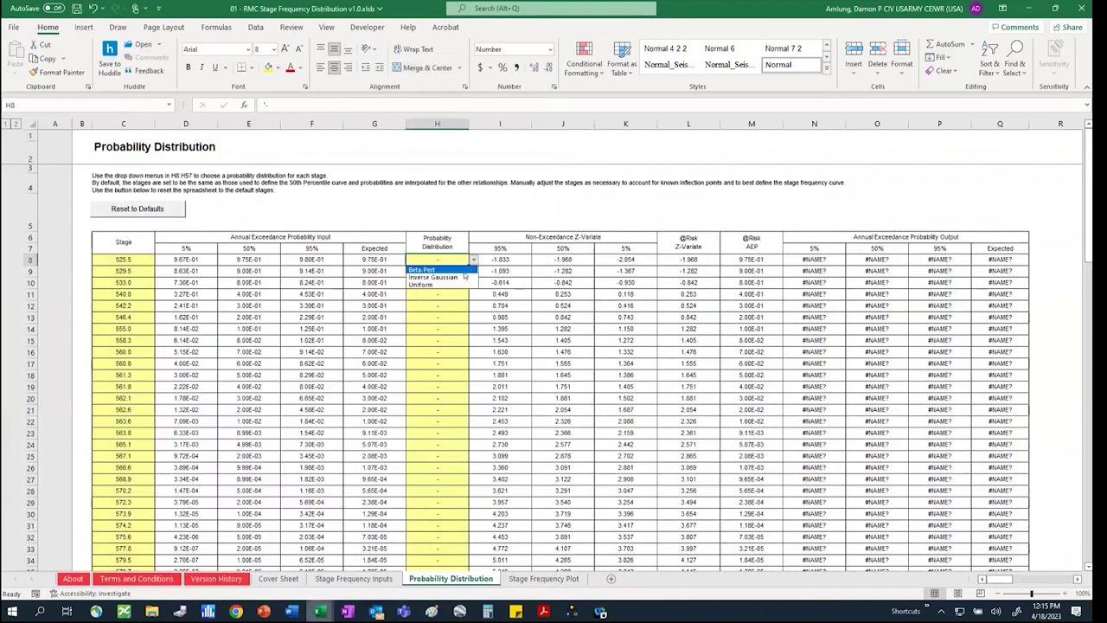
left_click(464, 271)
left_click(474, 259)
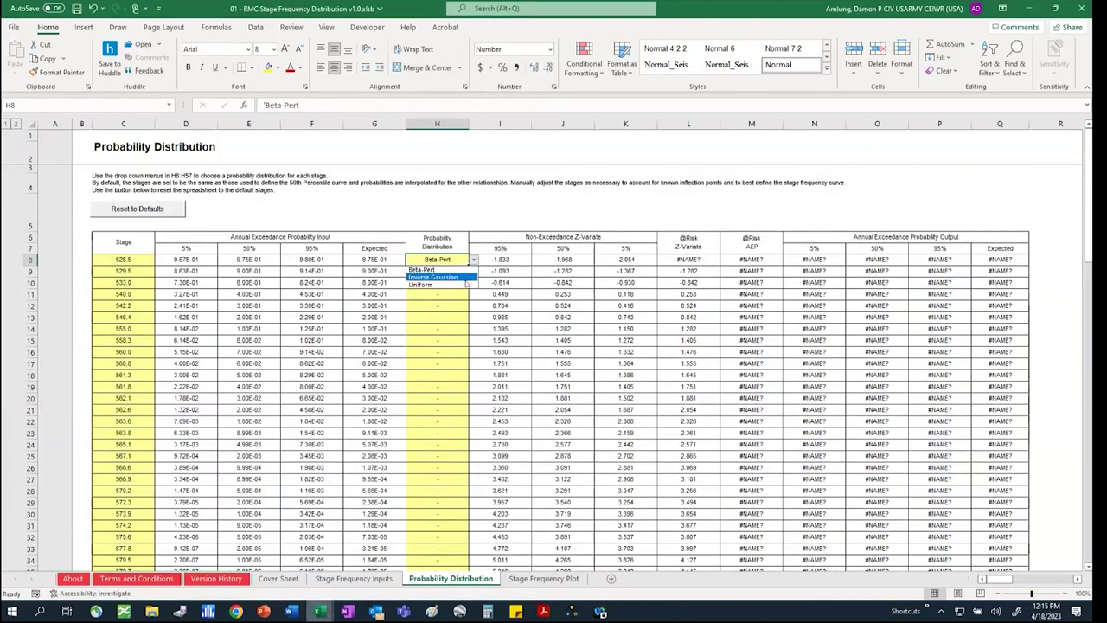
left_click(435, 269)
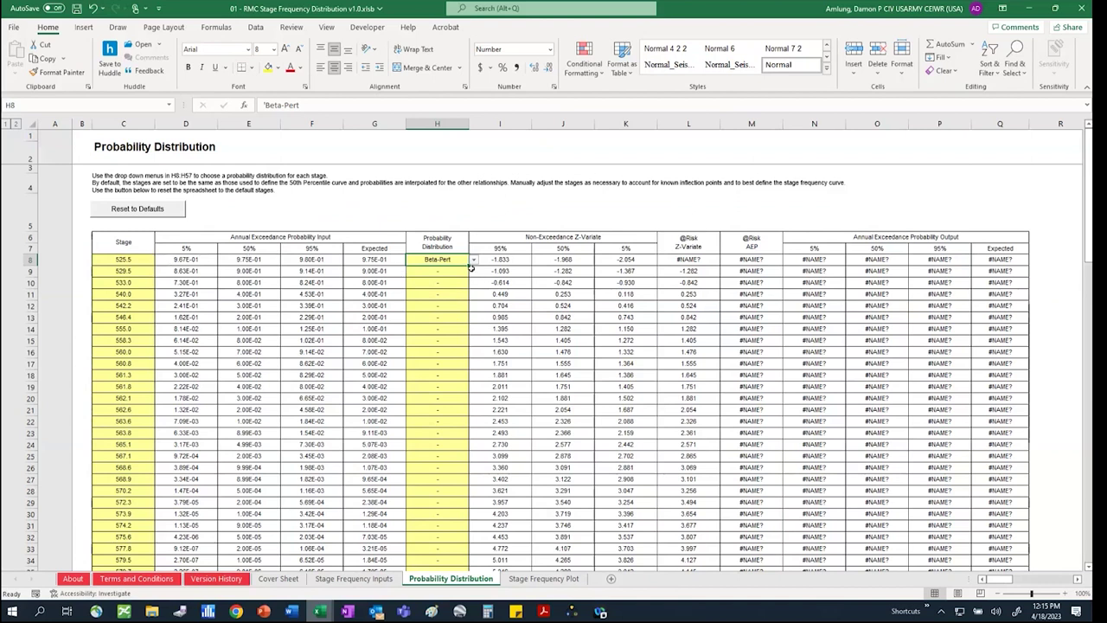
left_click_drag(469, 265, 474, 539)
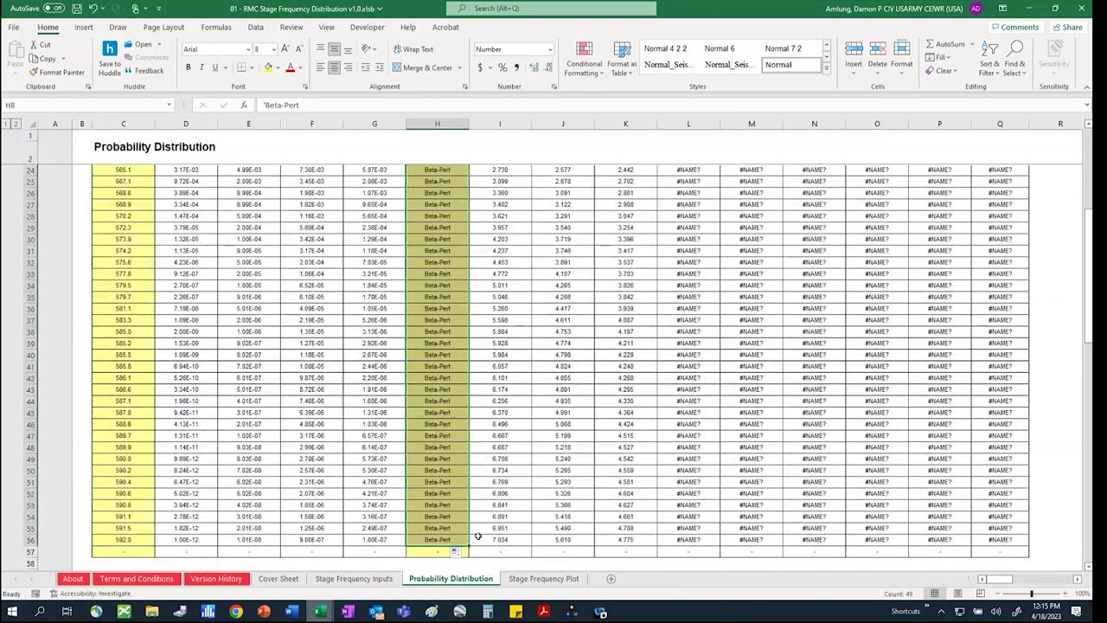
left_click(446, 480)
scroll(445, 478, "up", 7)
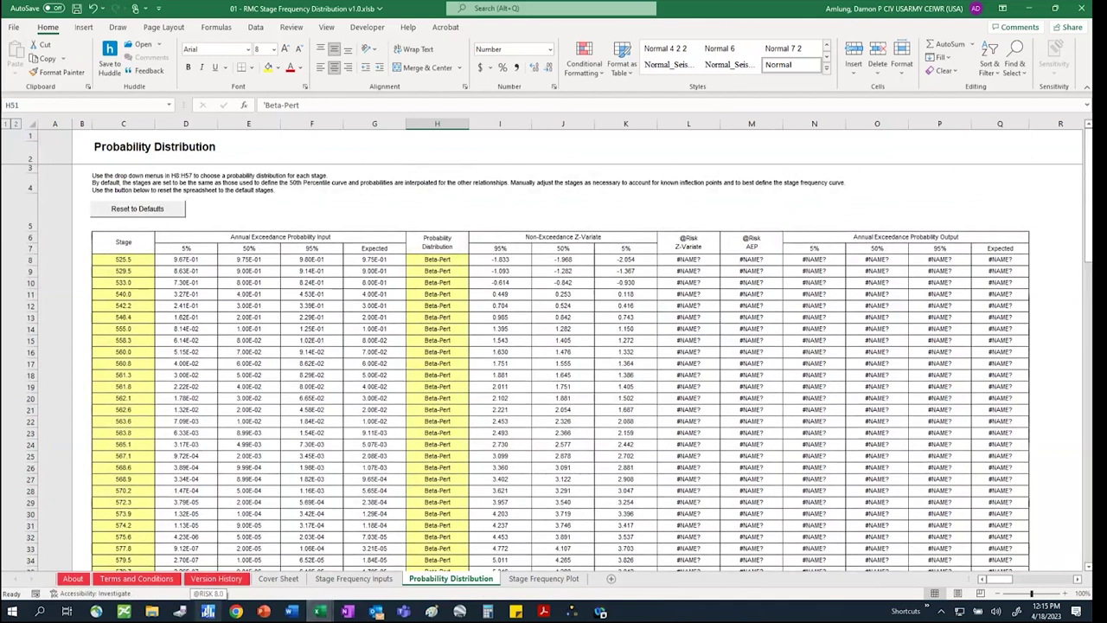
left_click(208, 611)
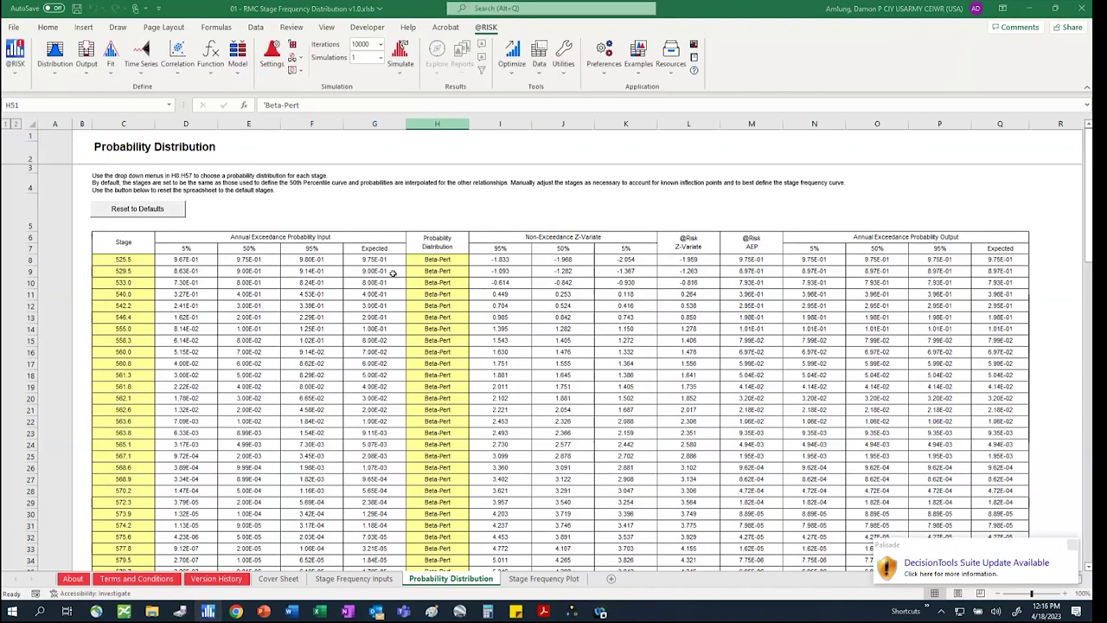
left_click(376, 126)
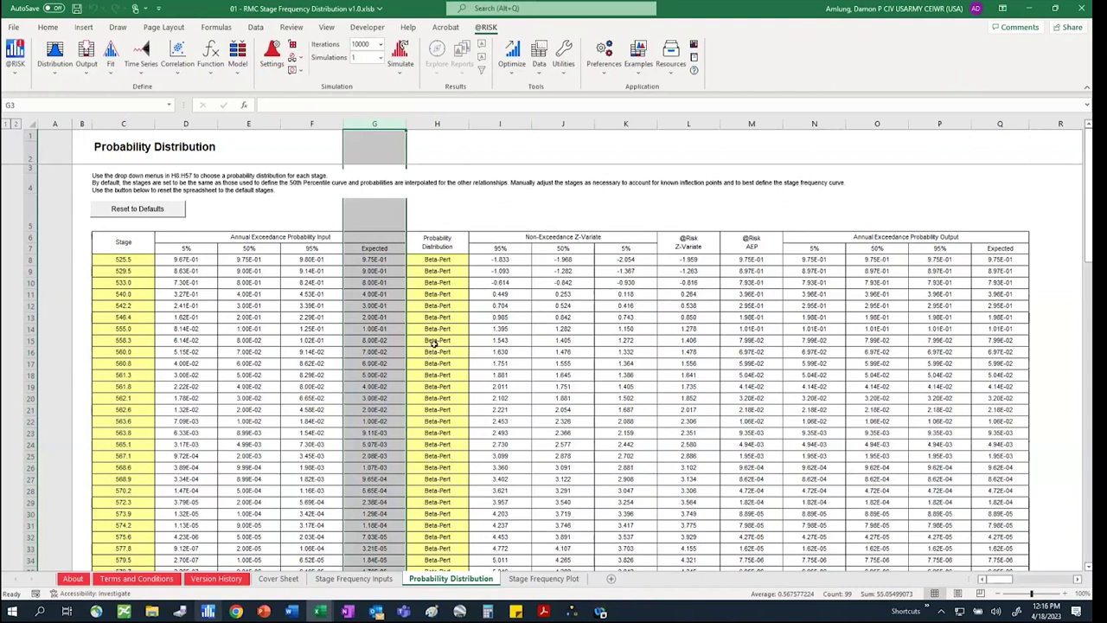
Compare the Expected annual exceedance probability input in G56 with the Expected output in Q56 for the highest stage
left_click(432, 342)
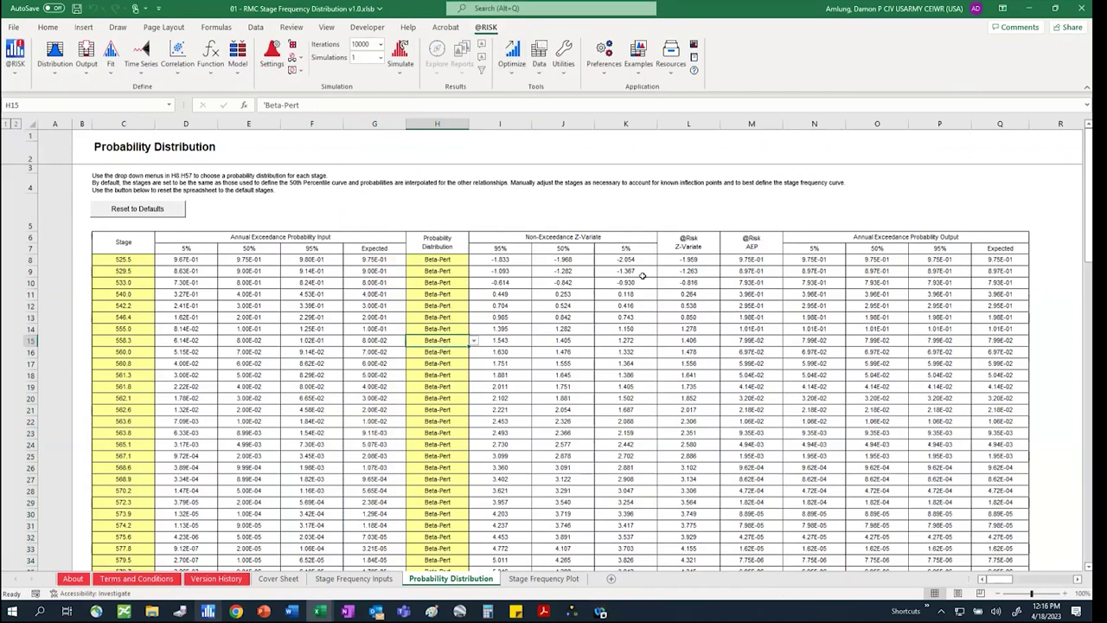
scroll(953, 320, "down", 3)
scroll(952, 320, "down", 4)
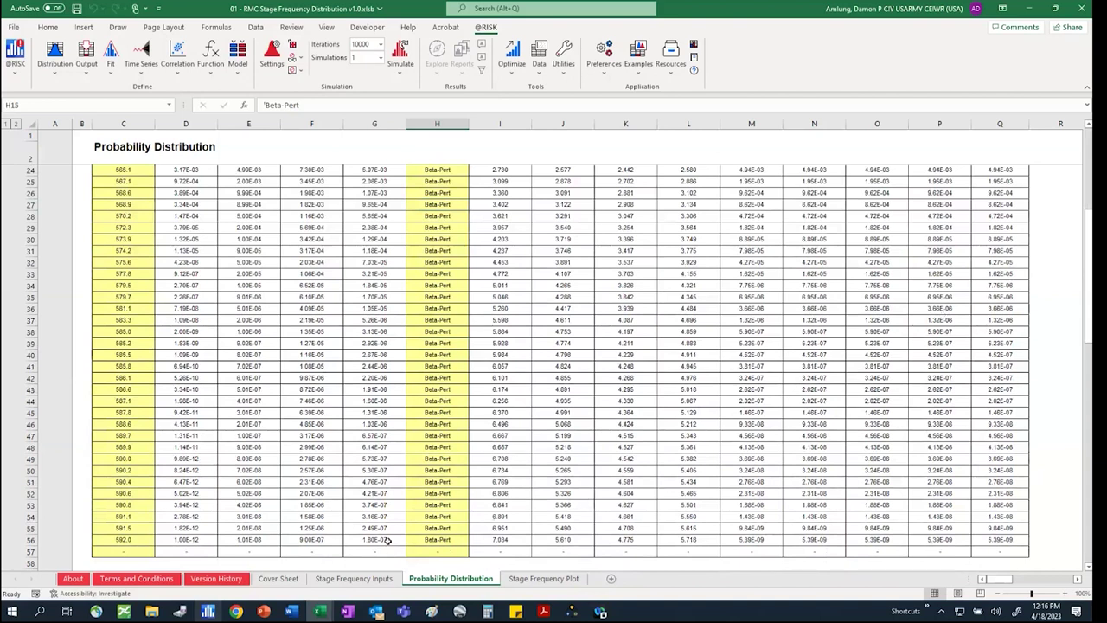
left_click(386, 540)
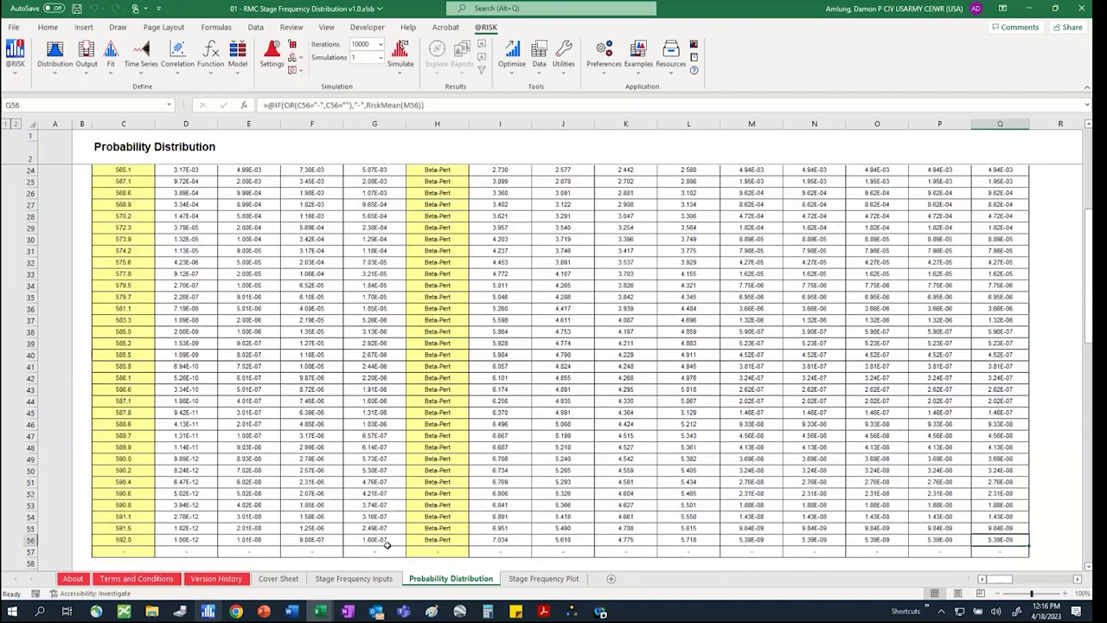
left_click(387, 540)
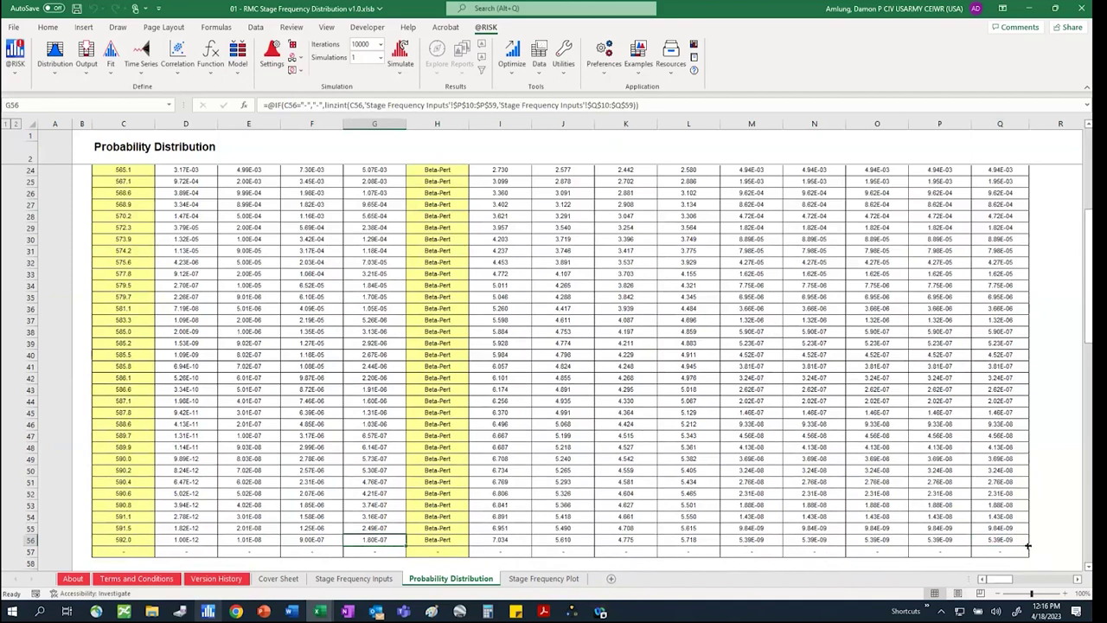
left_click(1025, 540)
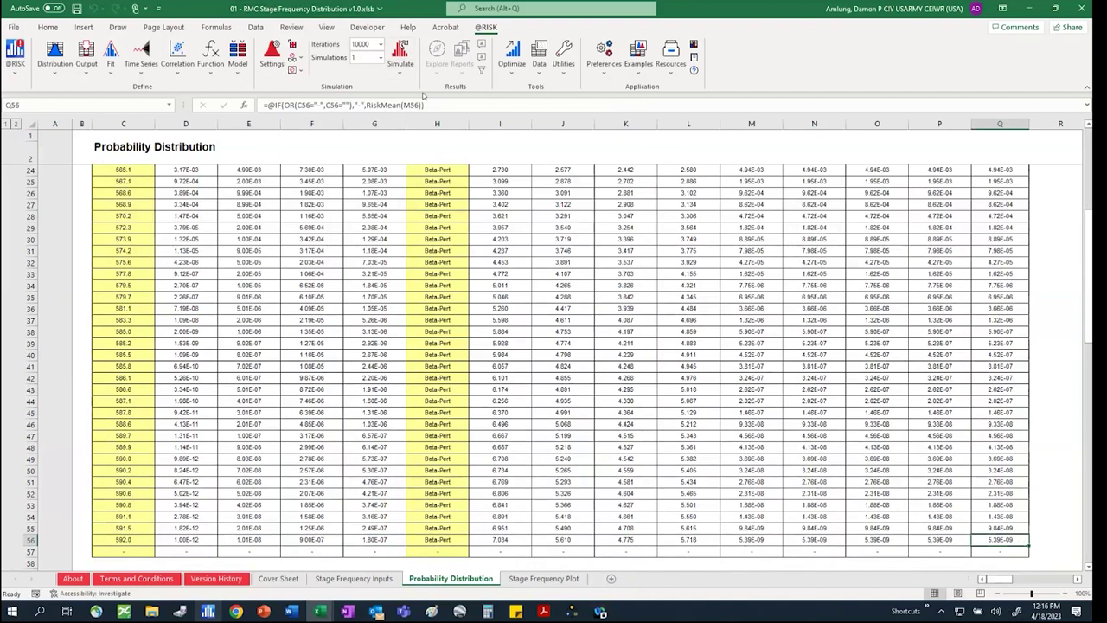
left_click(272, 59)
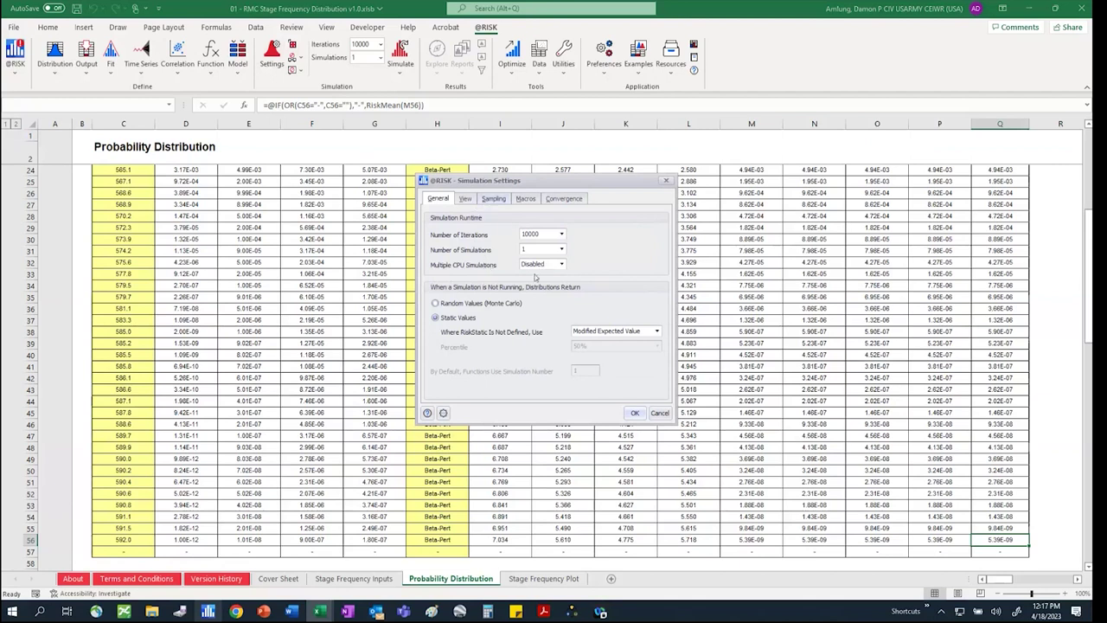
left_click(494, 198)
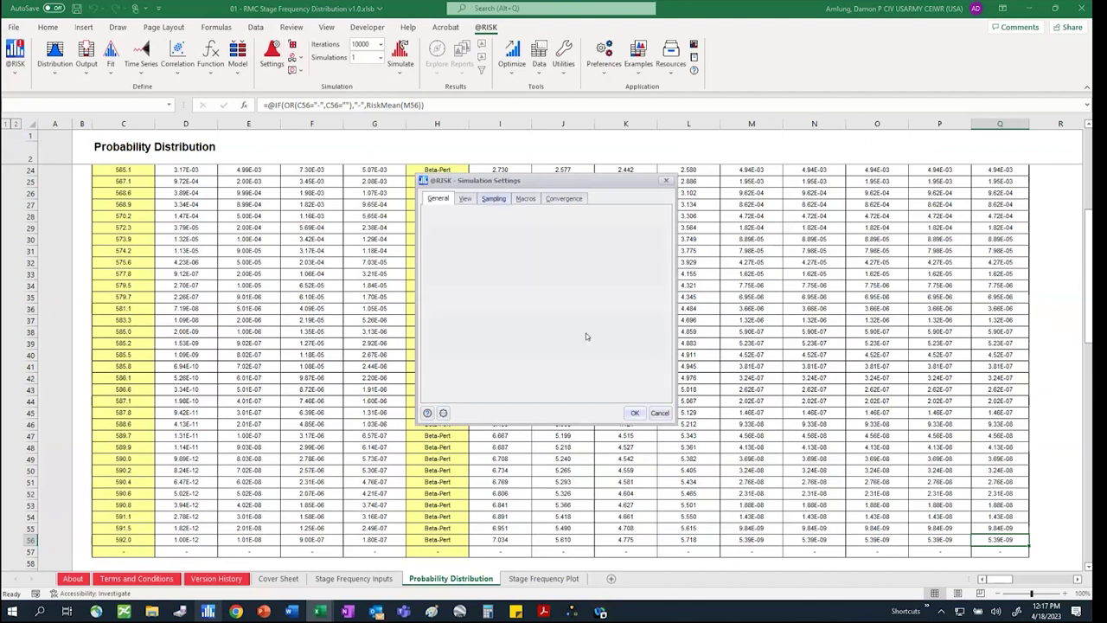
left_click(635, 413)
left_click(400, 54)
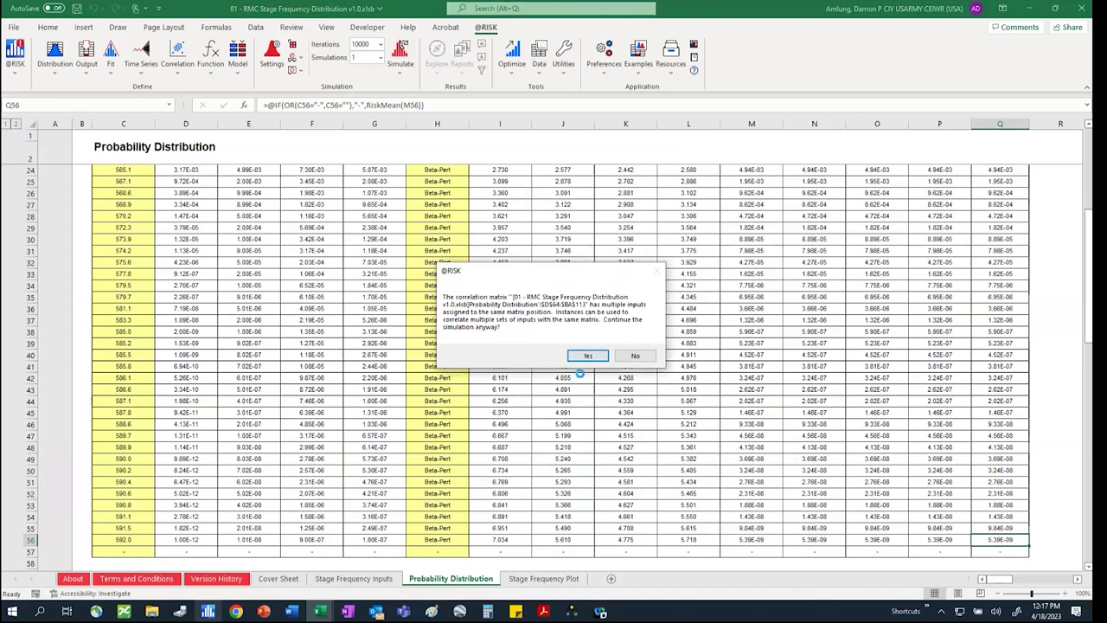
left_click(585, 355)
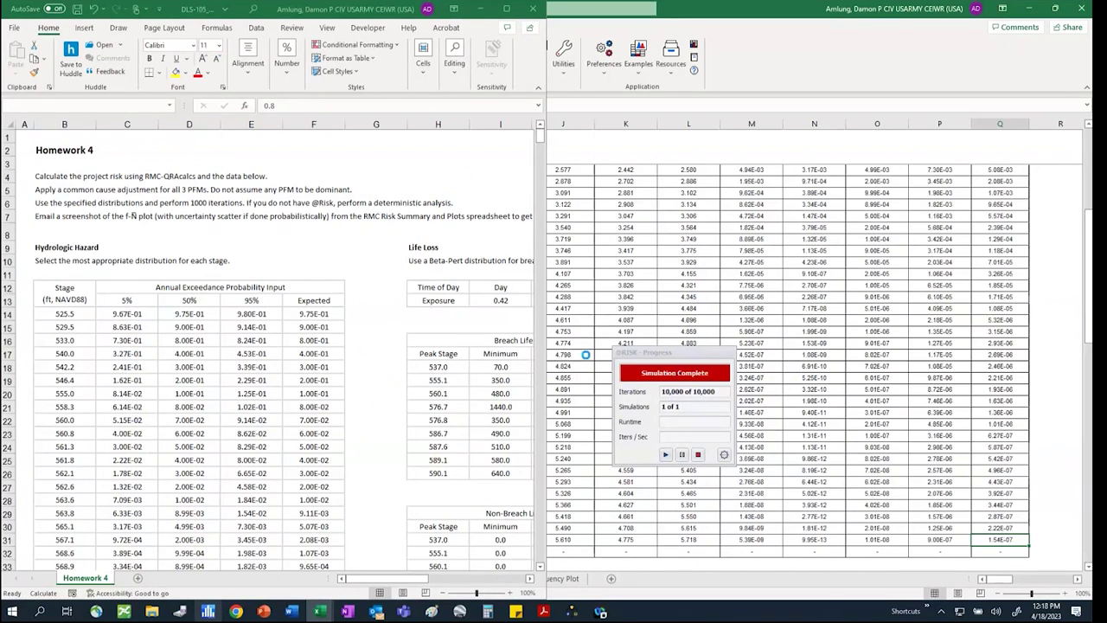
left_click(772, 12)
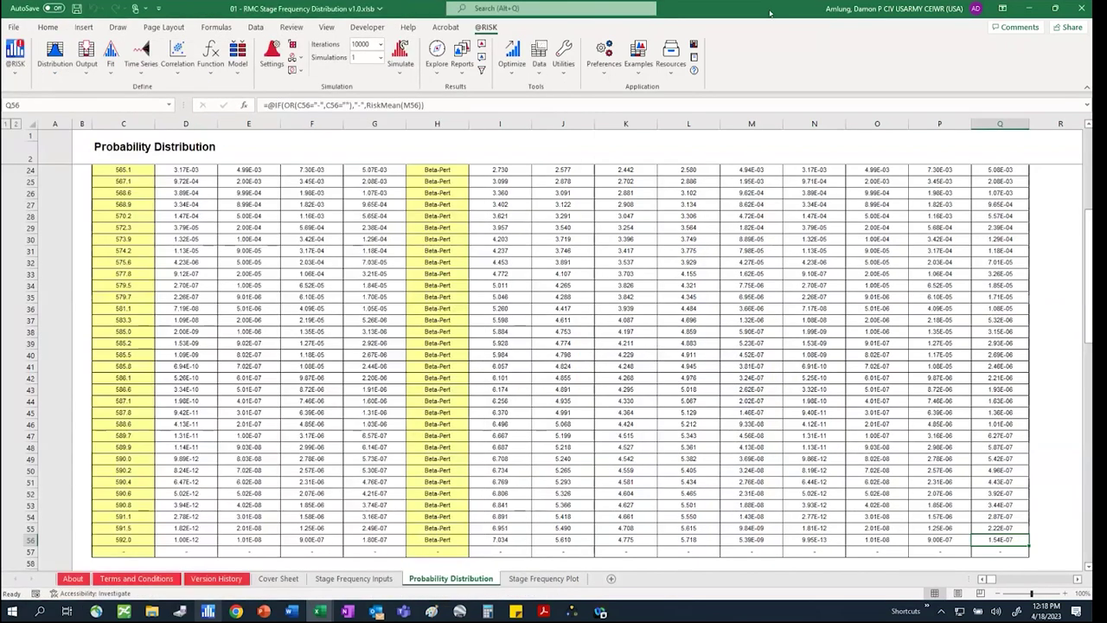
Compare the simulated Expected output in Q56 with the input in G56, and examine the curves on the Stage Frequency Plot
left_click(389, 538)
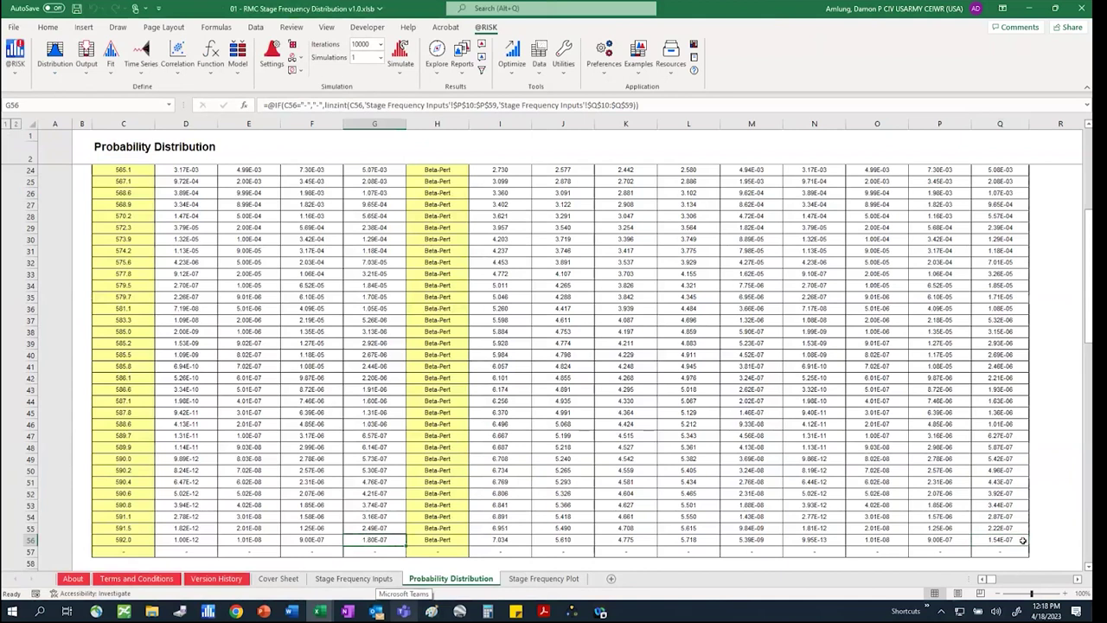
left_click(1022, 539)
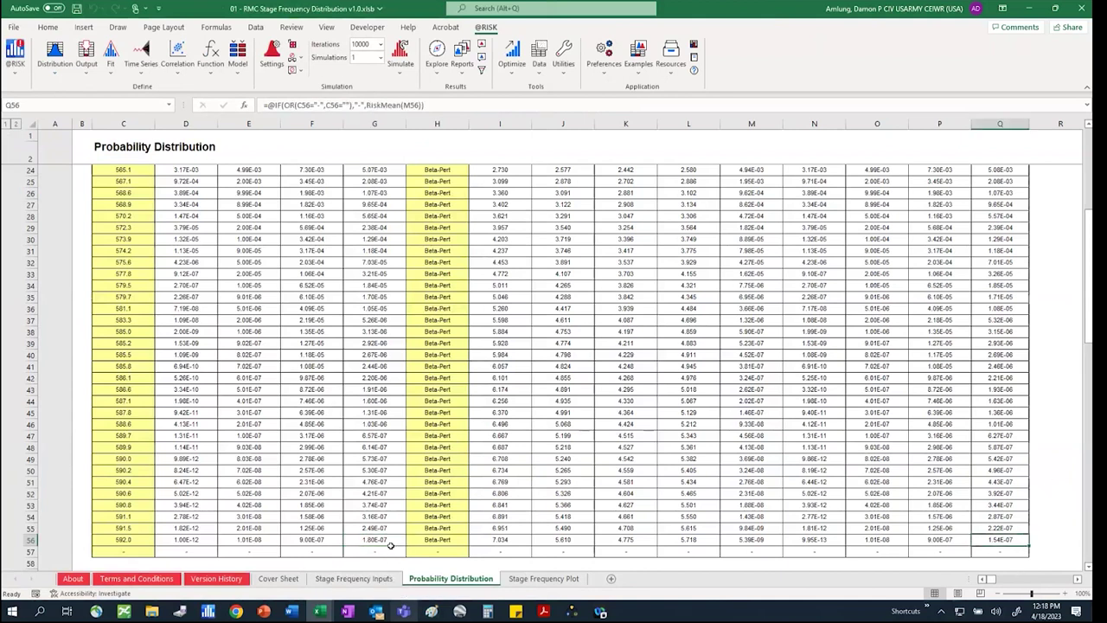
left_click(539, 579)
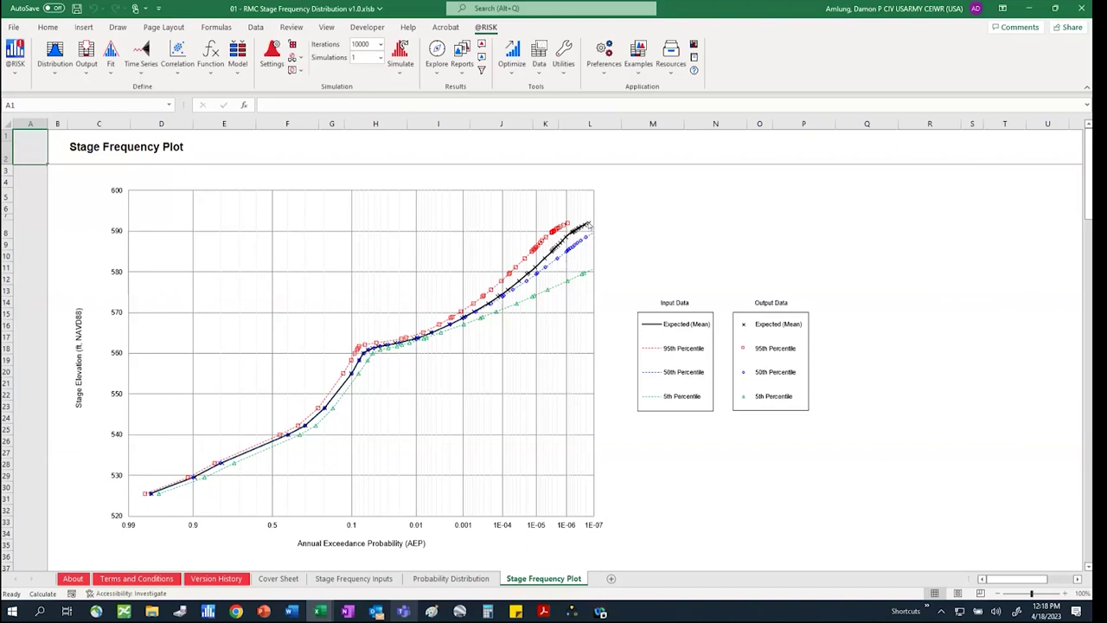
mouse_move(587, 227)
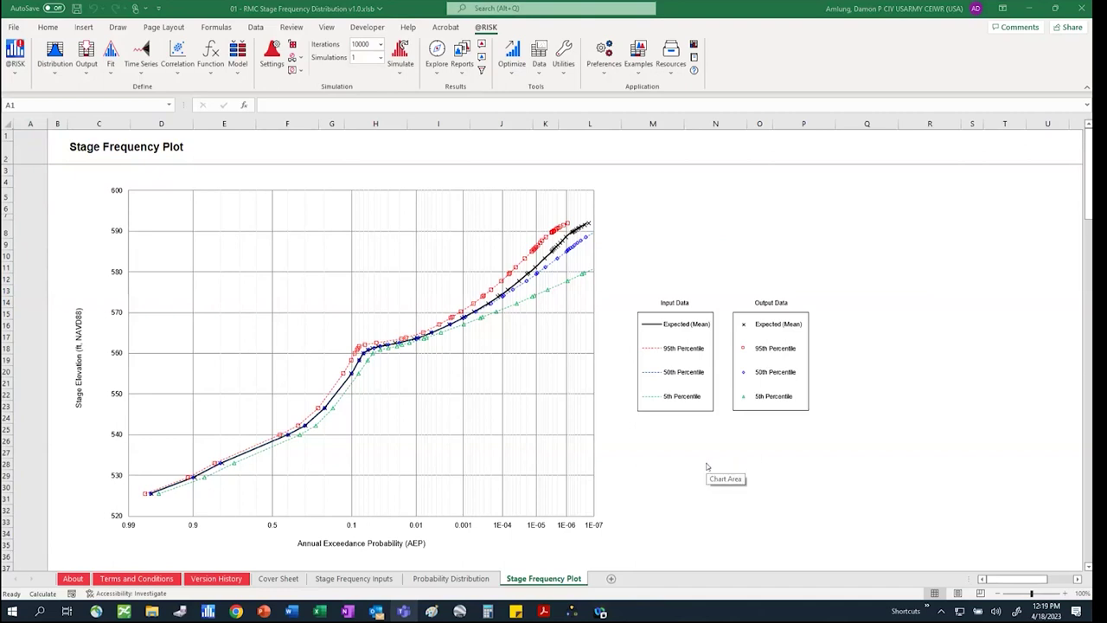
Open the 02a - RMC PFM Risk v1.1 workbook from the Module 4 Homework folder beside the stage frequency workbook and show its Cover Sheet
double_click(761, 10)
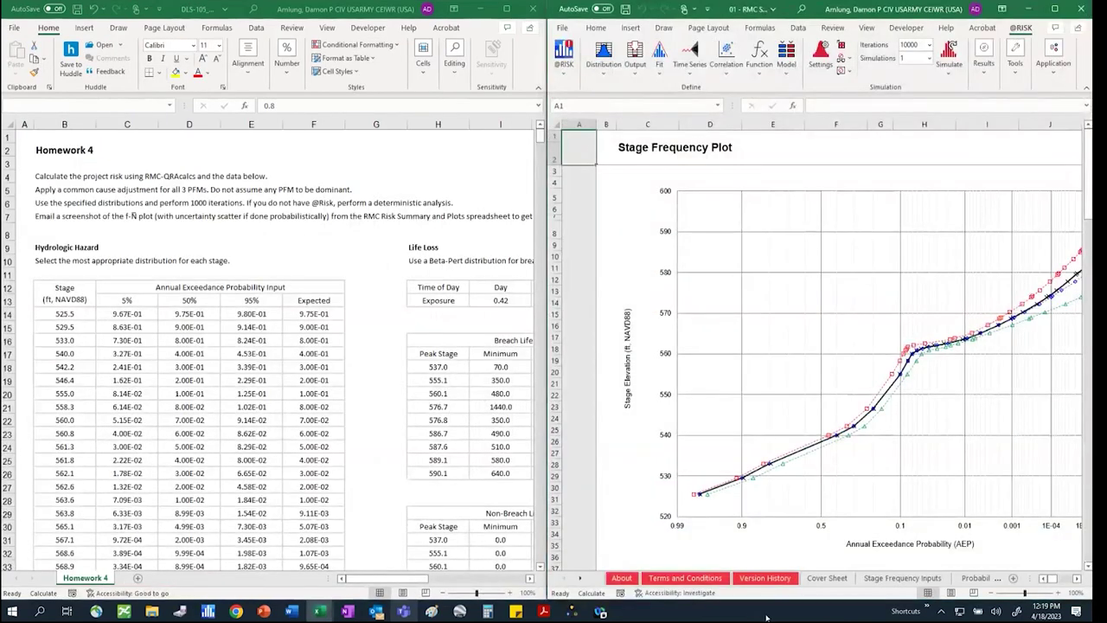
left_click(926, 578)
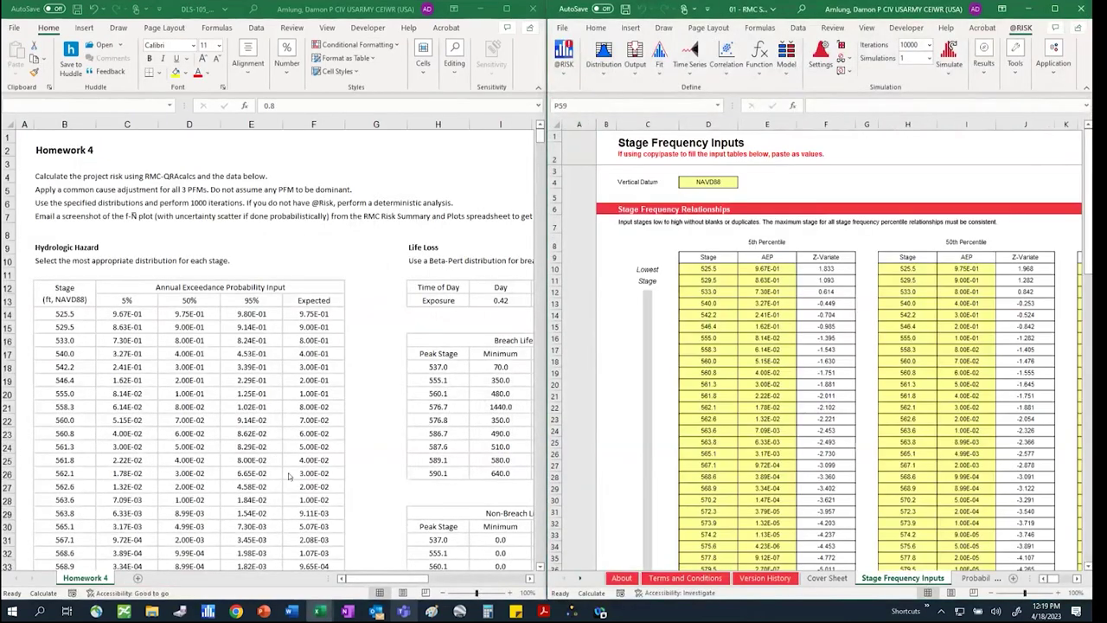
left_click(151, 612)
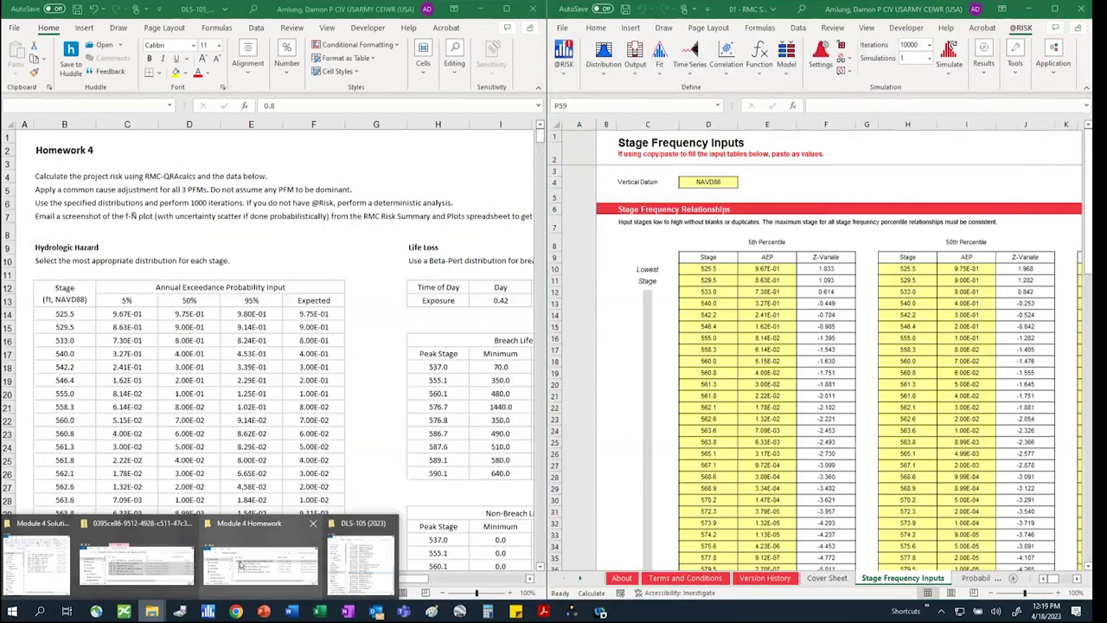
left_click(241, 564)
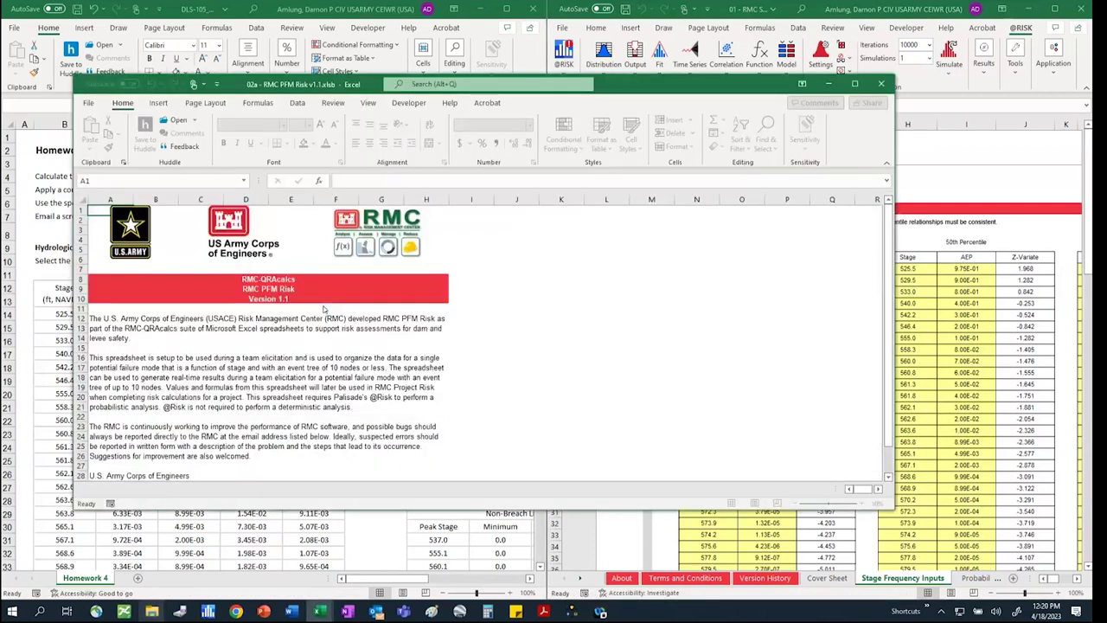
left_click(459, 321)
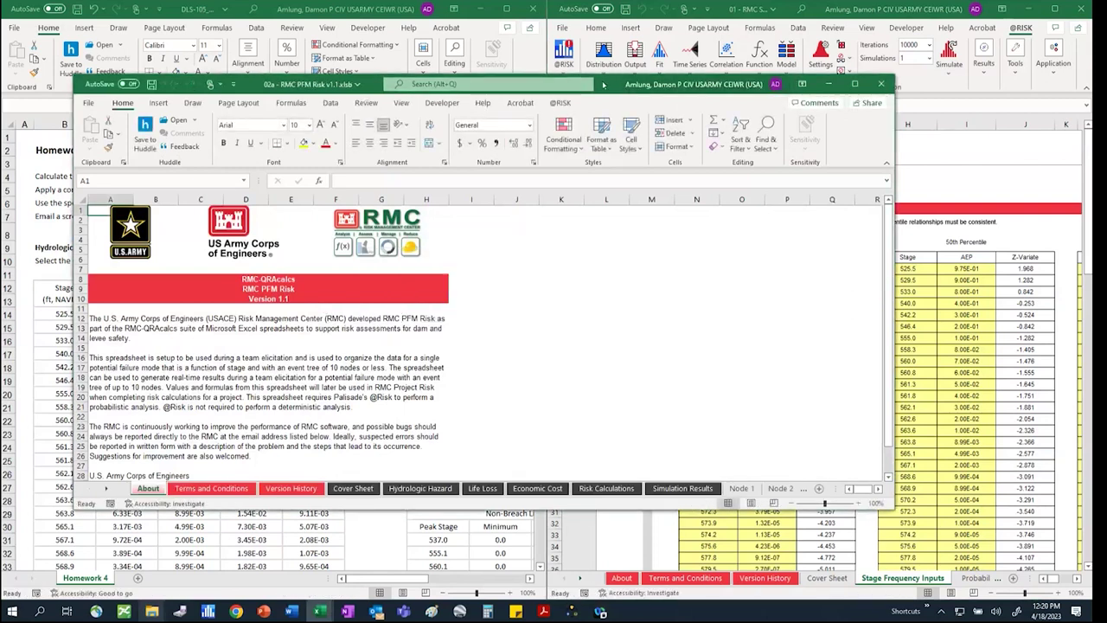
left_click_drag(602, 84, 2, 104)
left_click(285, 578)
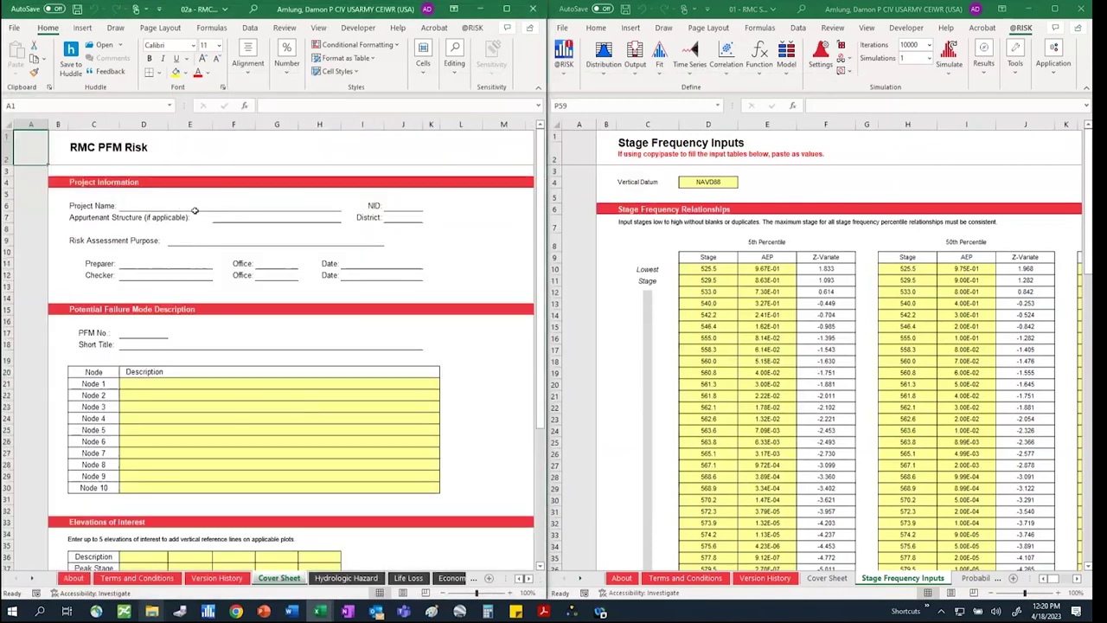
Set the PFM number to 2 and the short title to Backward Erosion Piping in the potential failure mode description
scroll(226, 298, "down", 2)
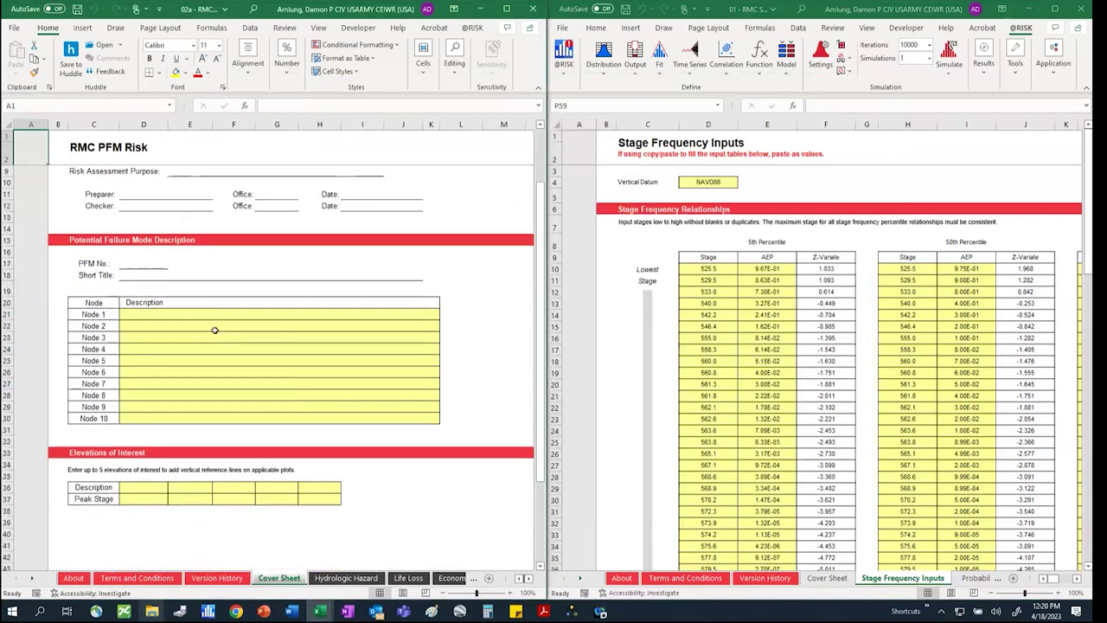
left_click(136, 263)
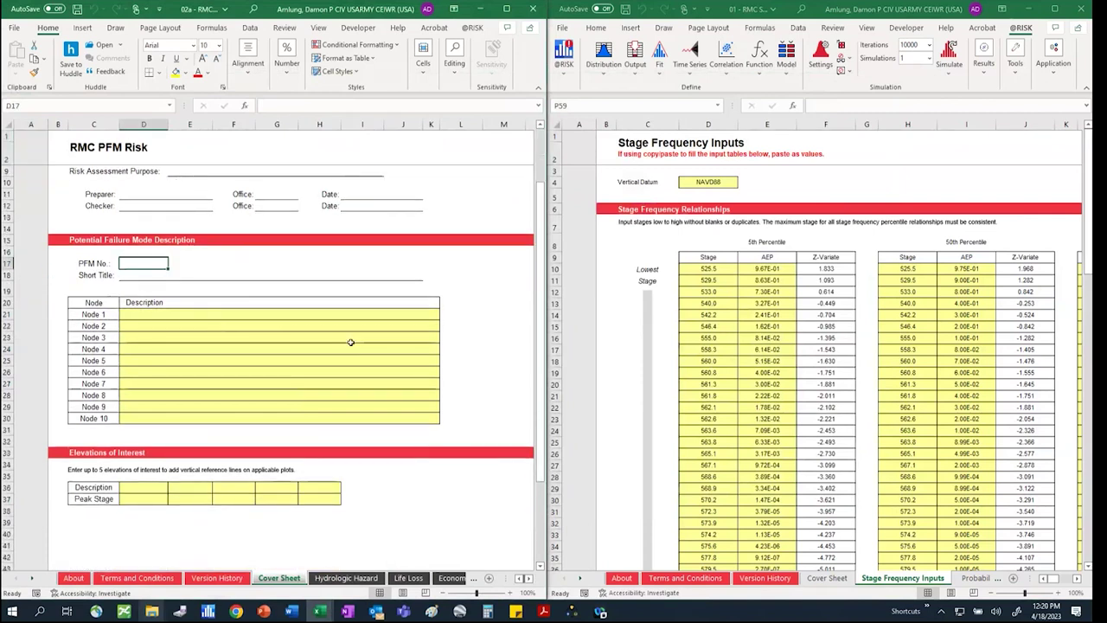
type("2")
key("Return")
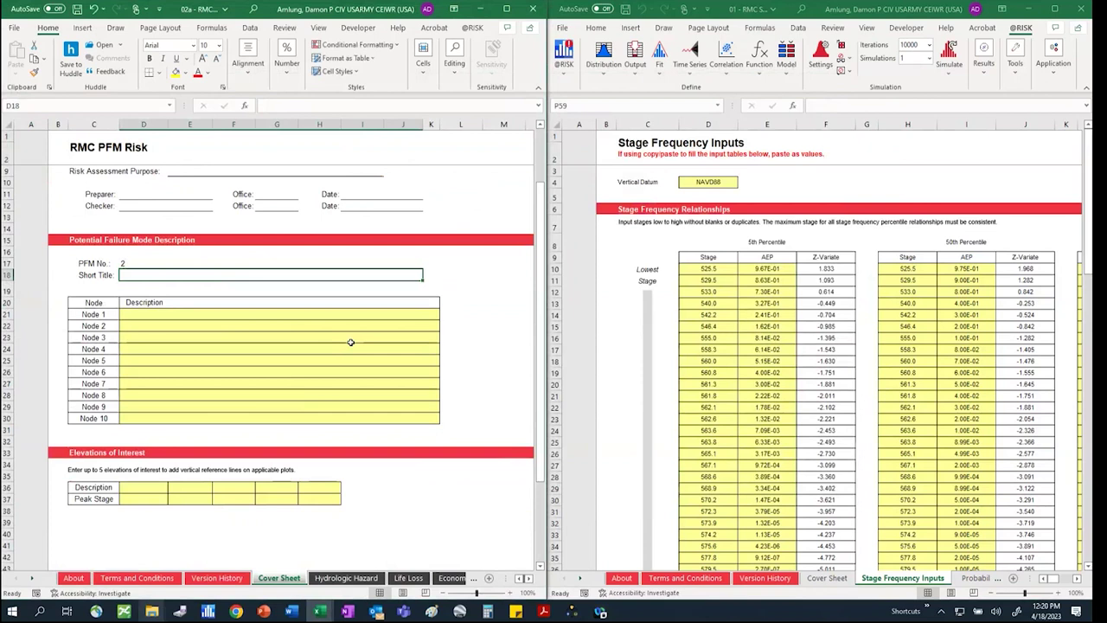
type("Backward Erosion Piping")
key("Return")
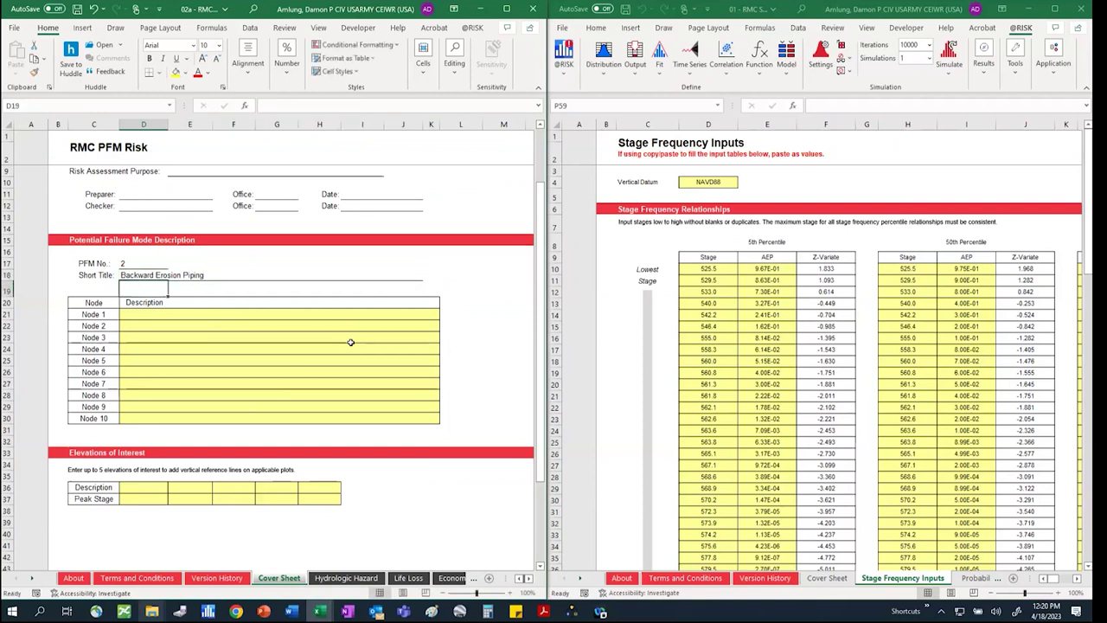
left_click(180, 314)
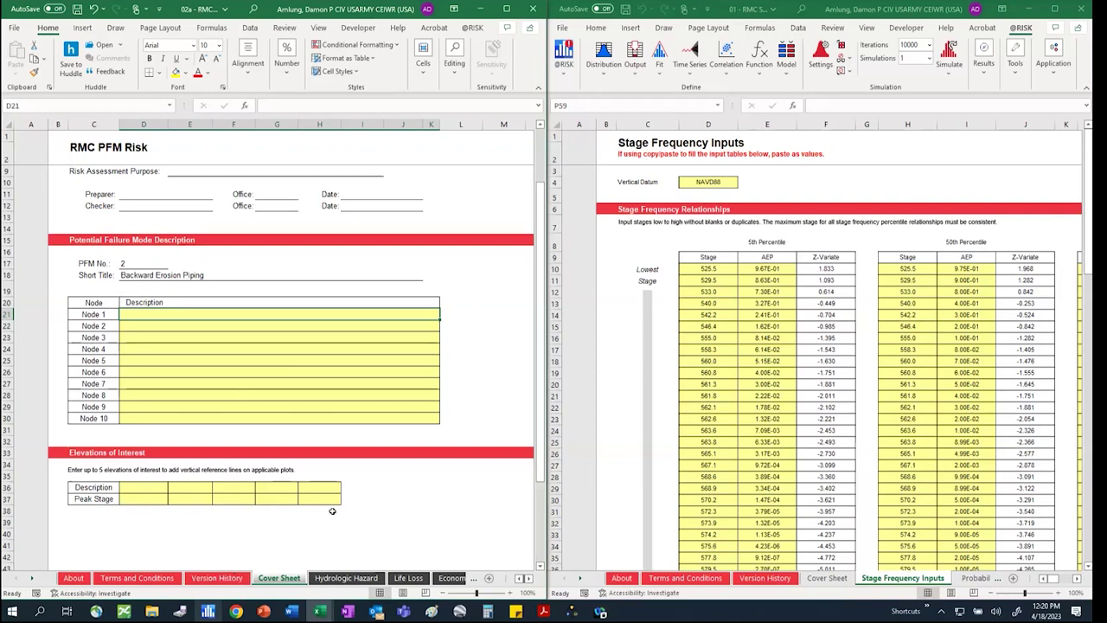
scroll(383, 338, "up", 2)
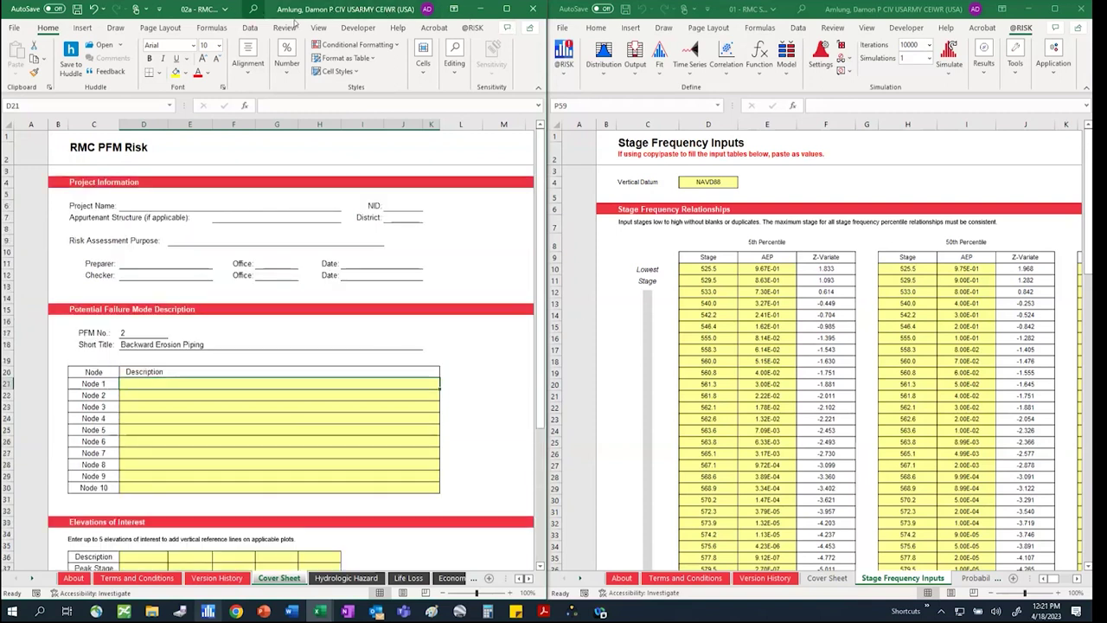
double_click(238, 11)
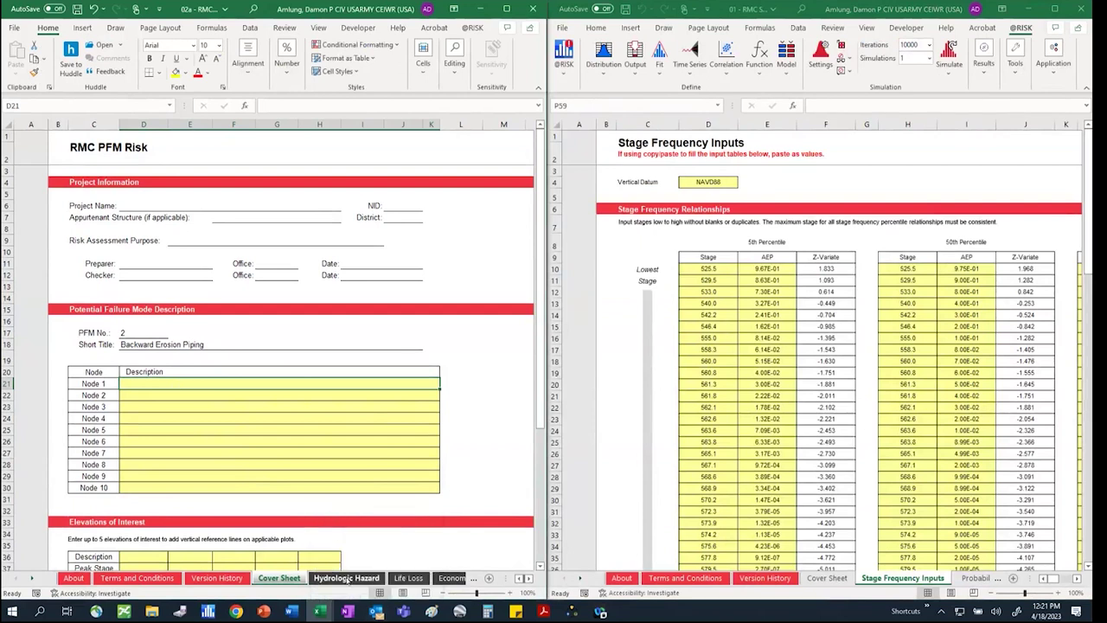
Show the Hydrologic Hazard sheet in the PFM Risk workbook and copy C8:H57 from the stage frequency workbook's Probability Distribution sheet
left_click(346, 578)
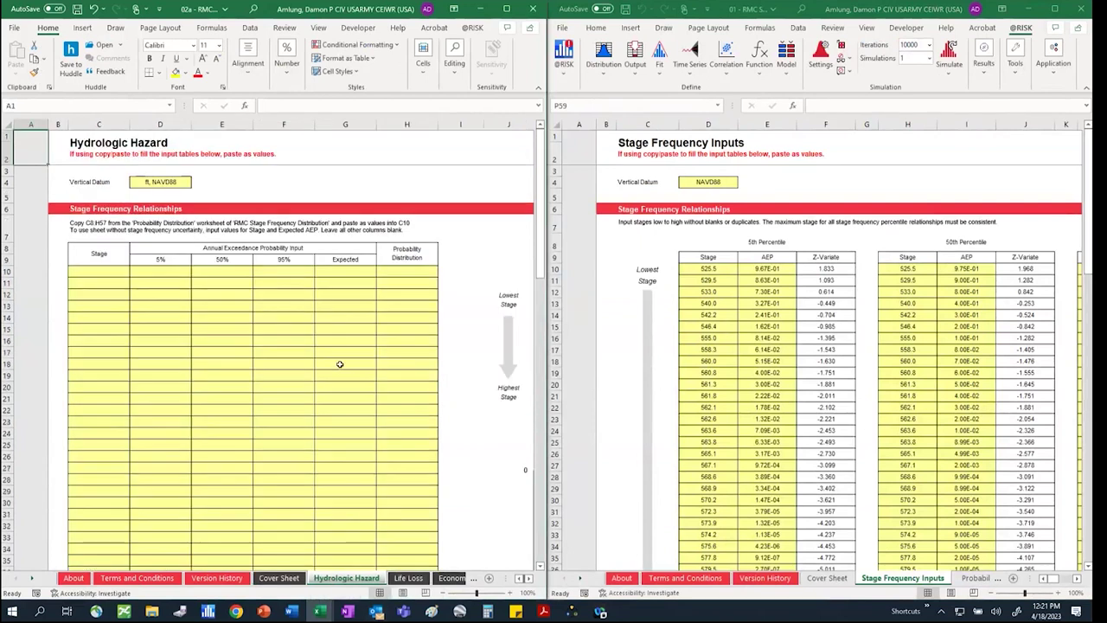
left_click(997, 577)
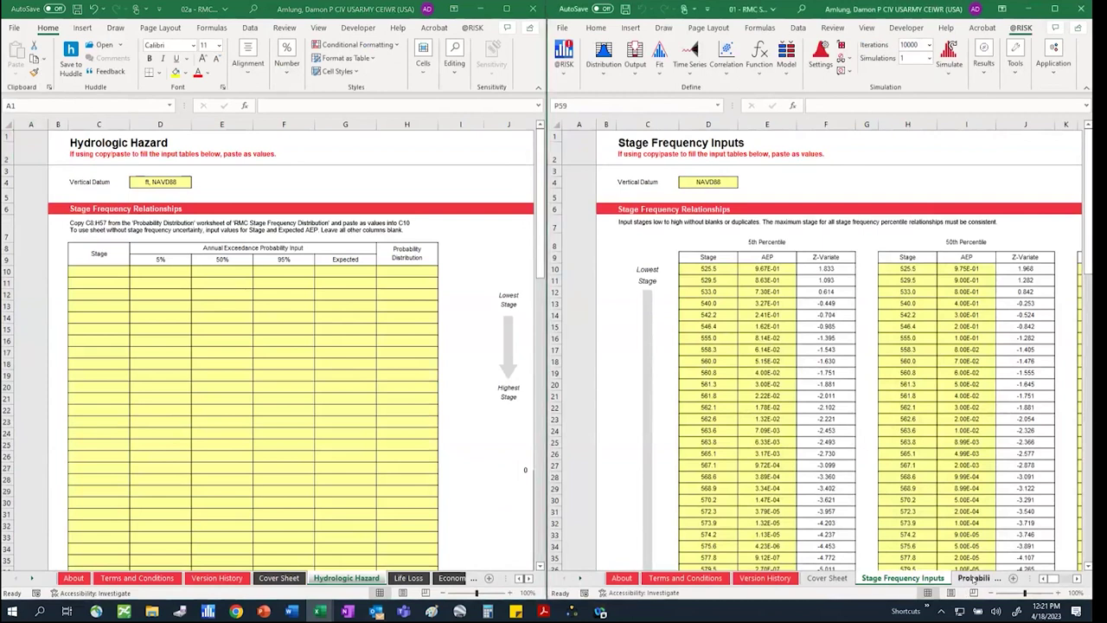
left_click(873, 577)
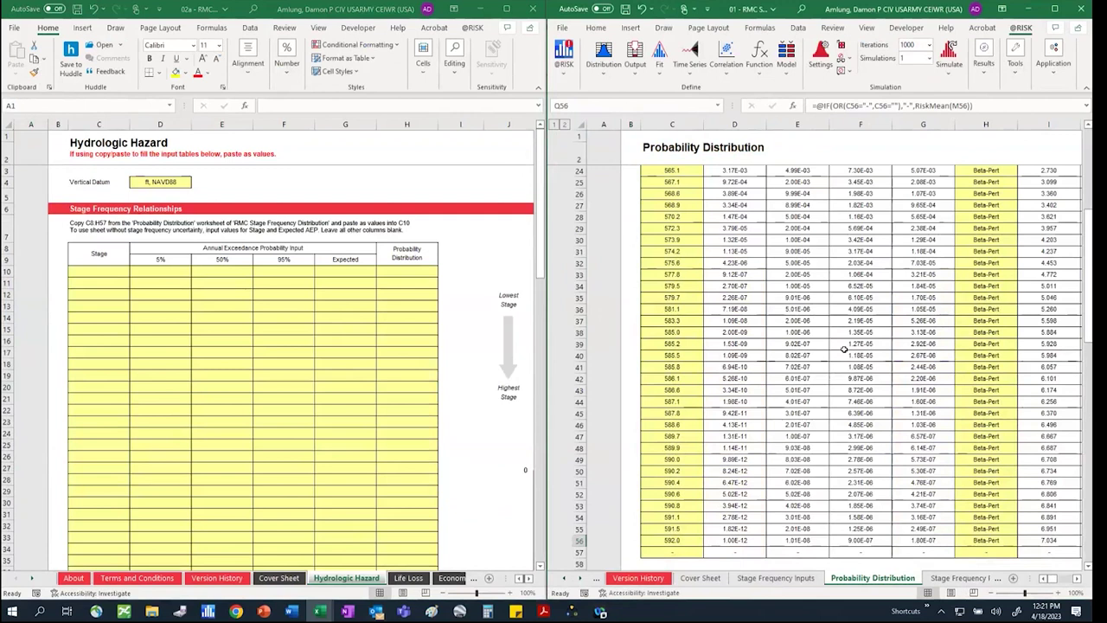
scroll(833, 378, "up", 8)
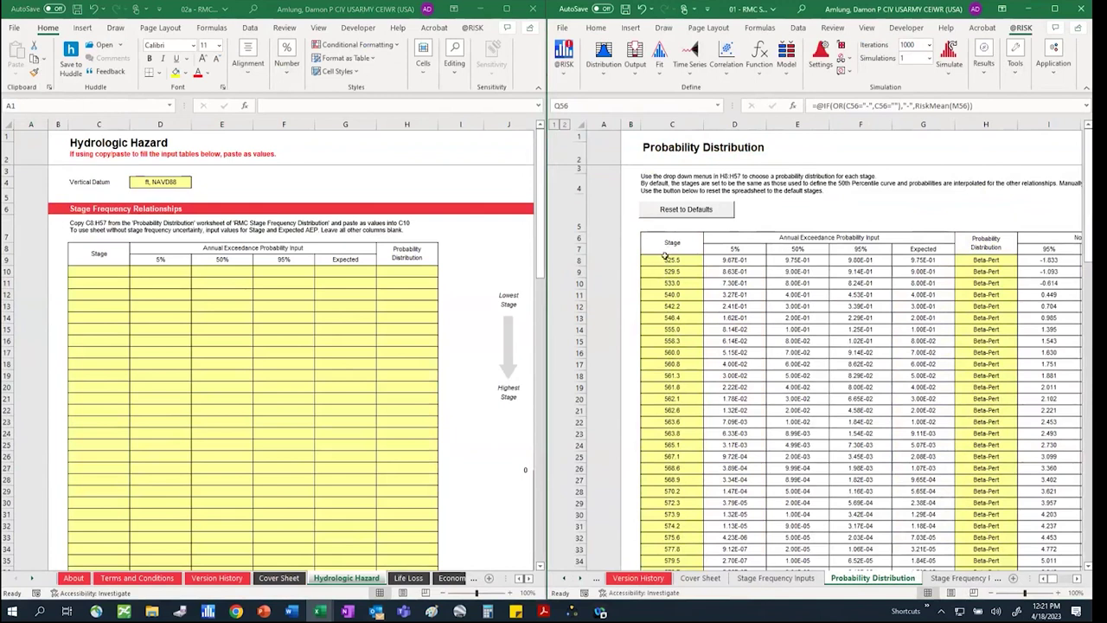
left_click(665, 259)
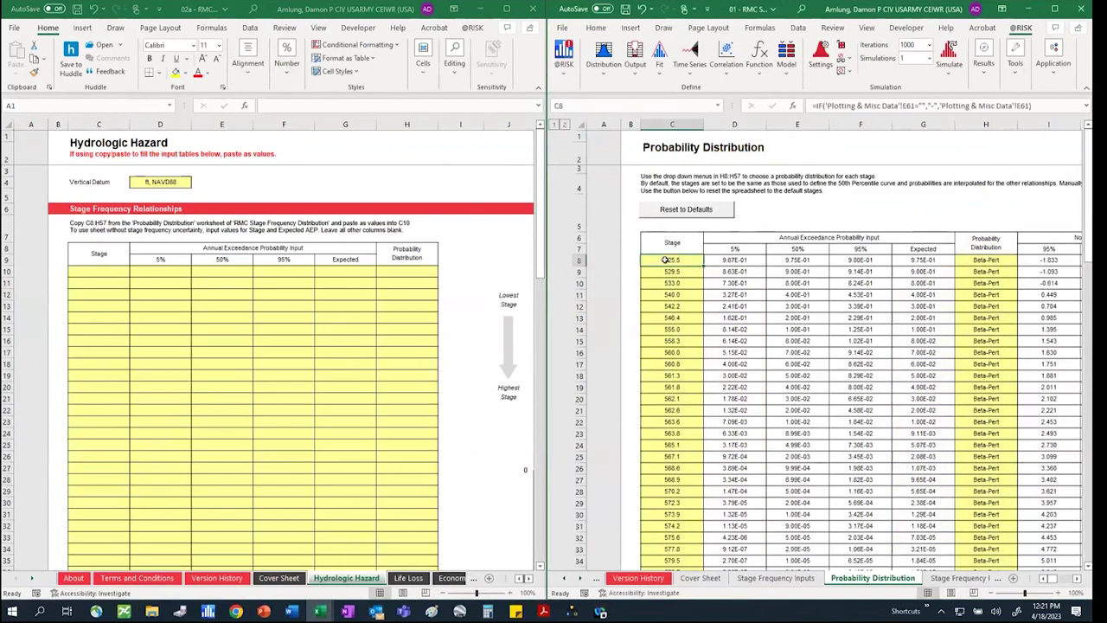
left_click_drag(665, 259, 982, 580)
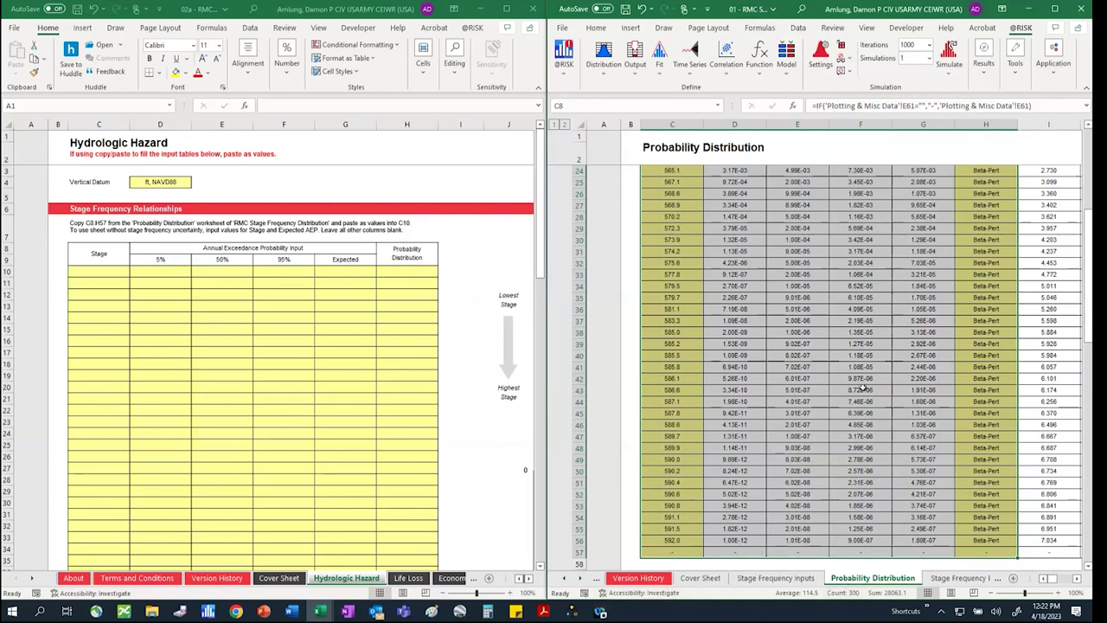
key("ctrl+c")
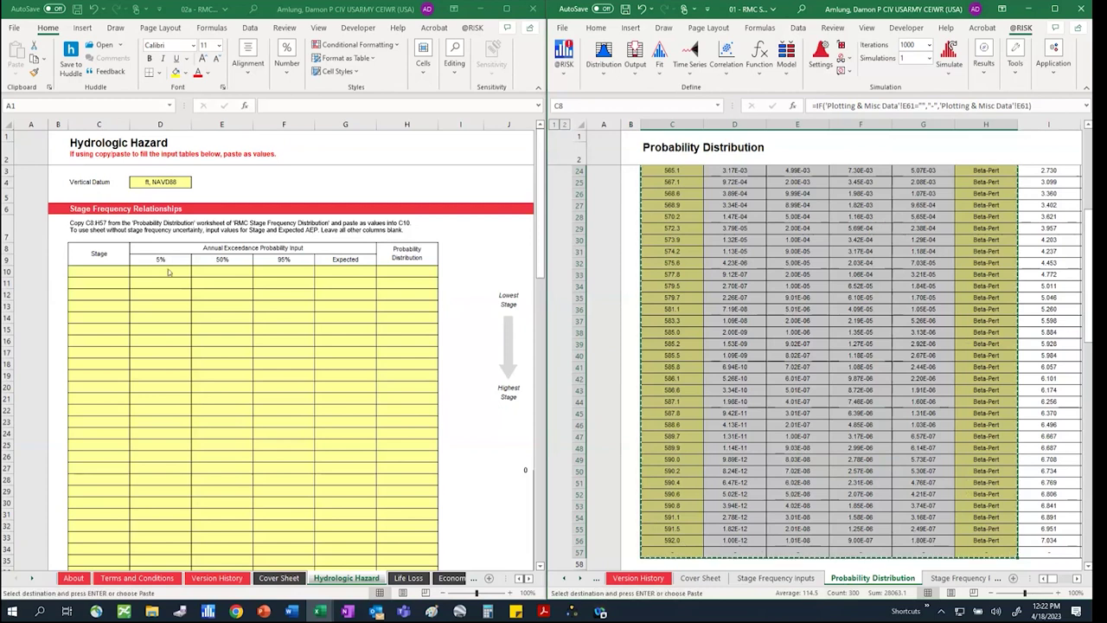
Paste the copied stage frequency data as values at C10 of the Hydrologic Hazard sheet, and check the table and Stage Frequency Plot full screen
left_click(99, 272)
left_click(16, 71)
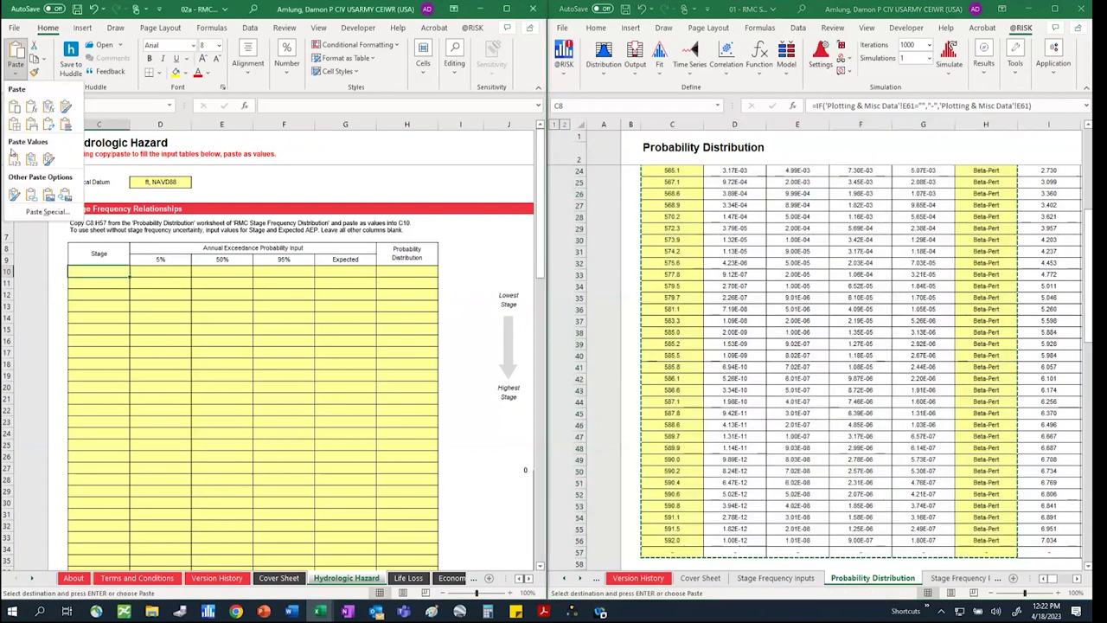
left_click(14, 159)
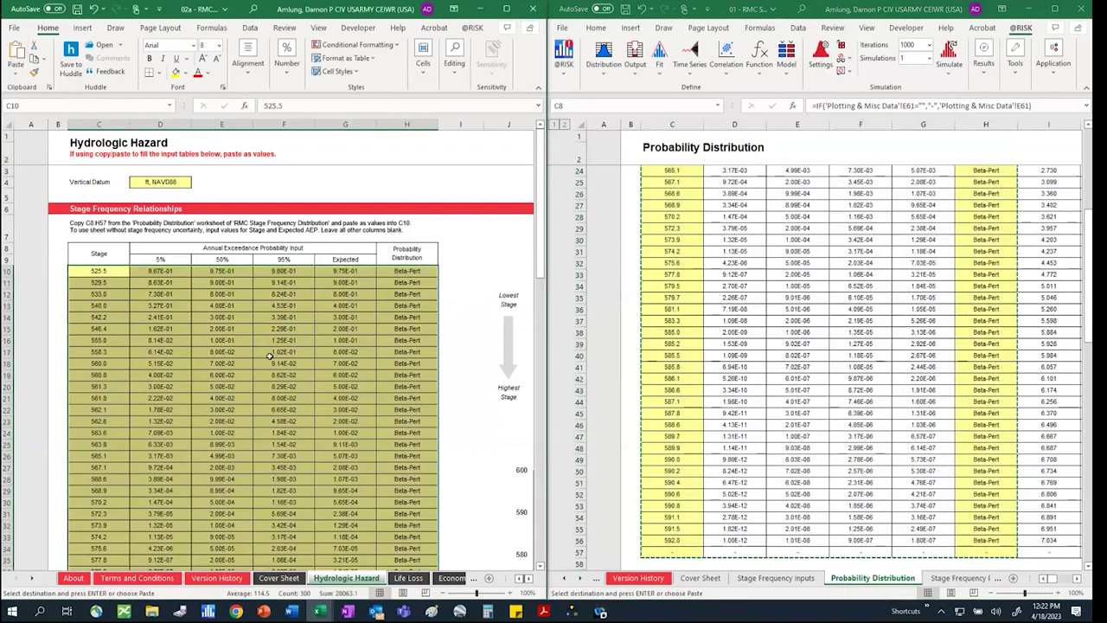
left_click(308, 318)
scroll(355, 339, "down", 5)
scroll(366, 353, "up", 5)
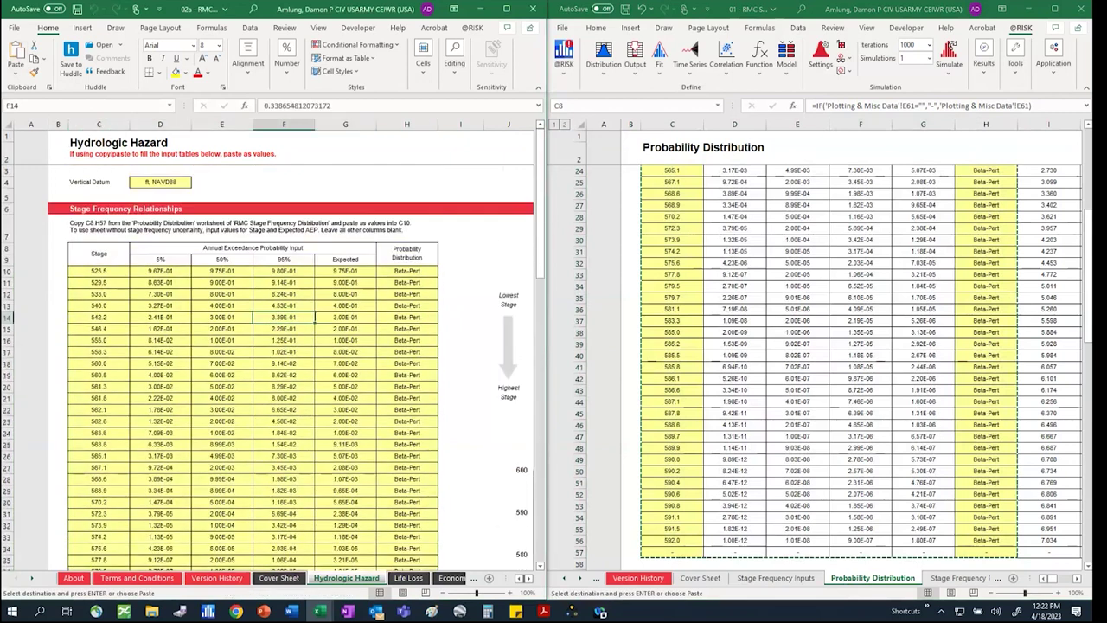
double_click(333, 13)
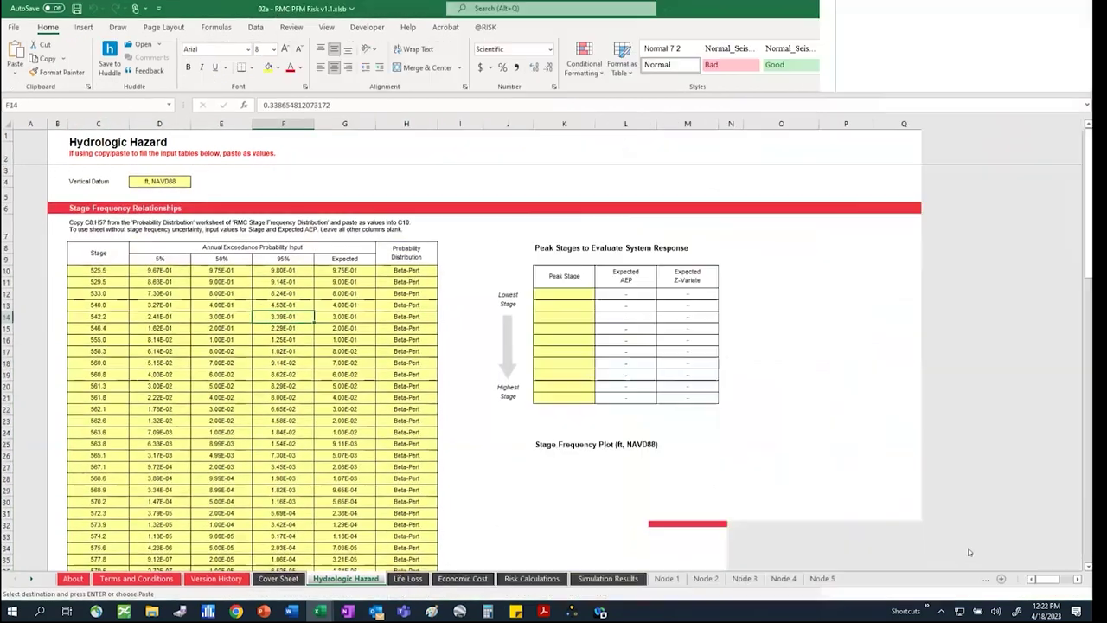
scroll(984, 465, "down", 3)
scroll(984, 465, "down", 1)
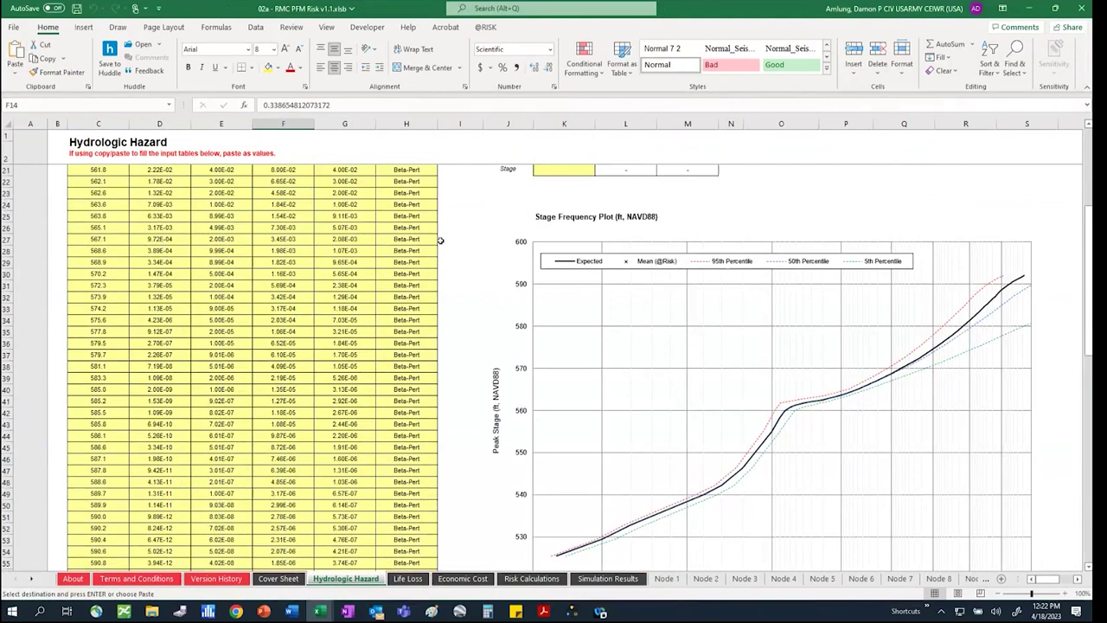
scroll(443, 244, "up", 6)
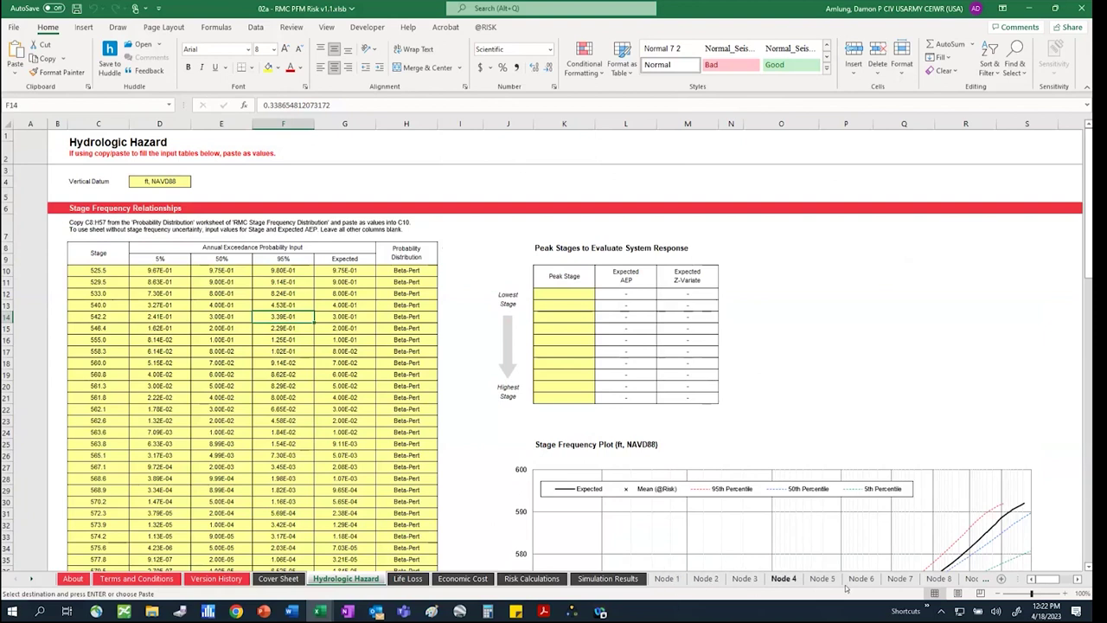
Copy the six Peak Pool values in D69:I69 from the PFM 1 Node 1 estimates in the Exercises and Homework workbook
mouse_move(319, 612)
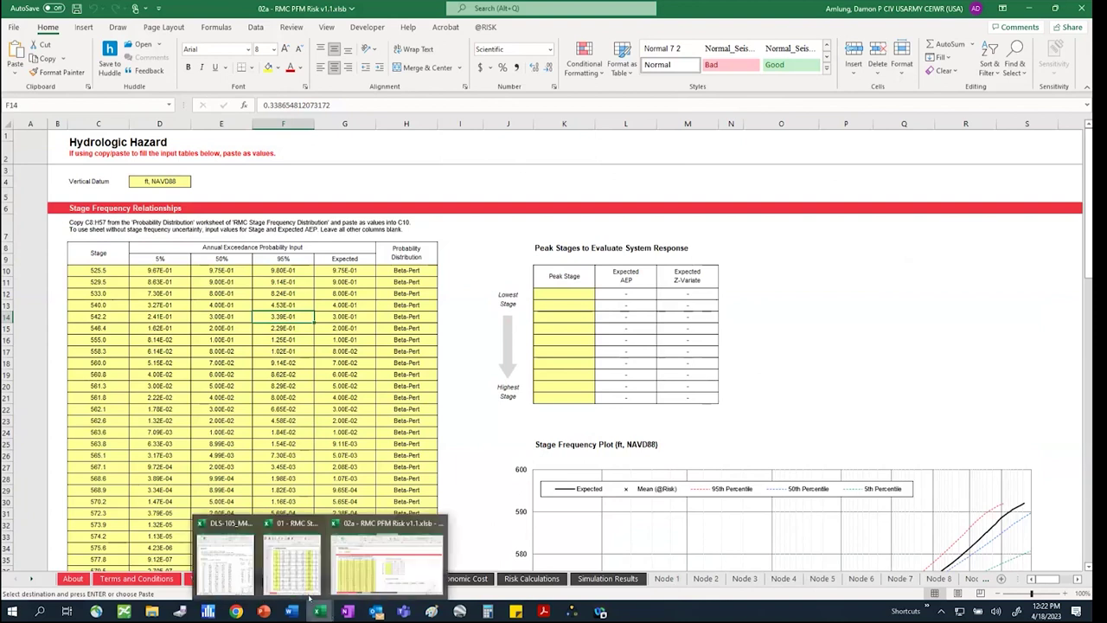
left_click(251, 558)
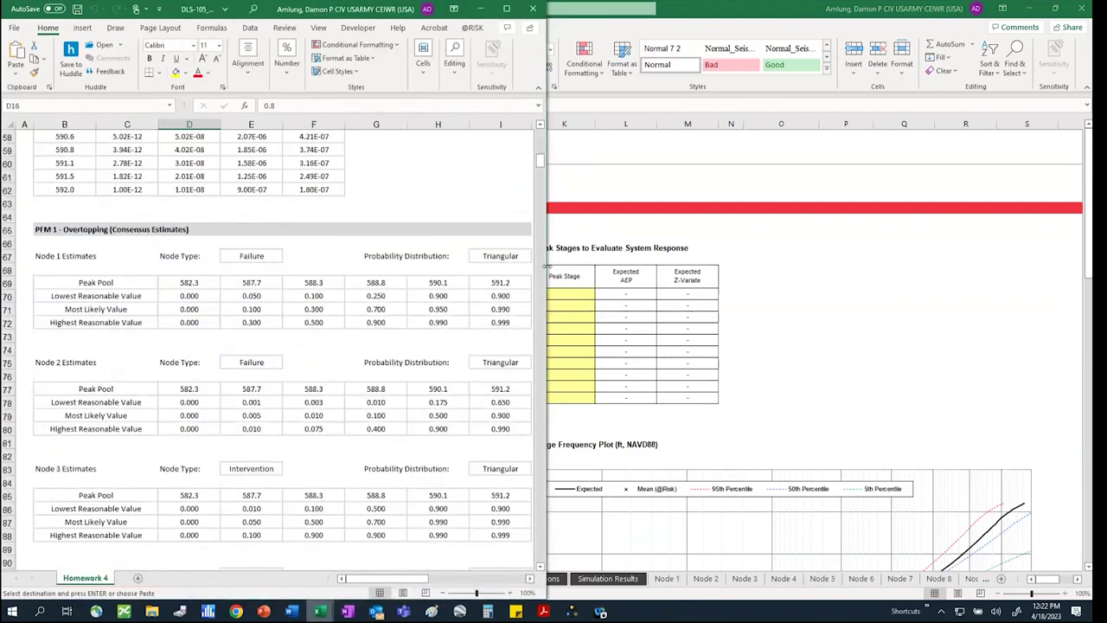
left_click_drag(546, 266, 671, 268)
scroll(439, 286, "down", 3)
scroll(438, 290, "up", 2)
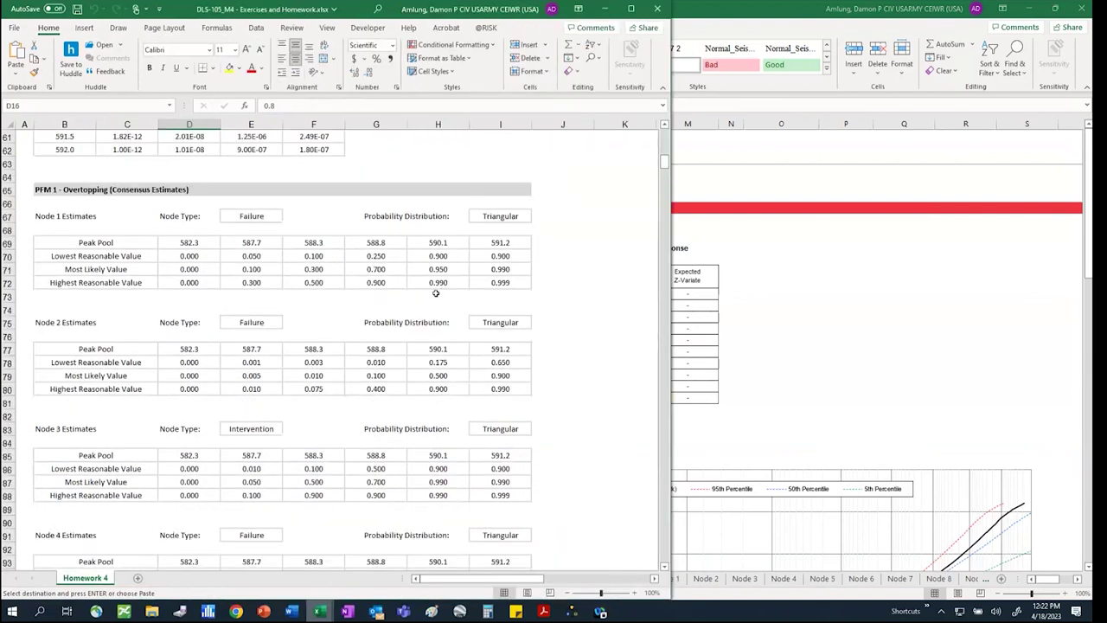
scroll(433, 295, "down", 1)
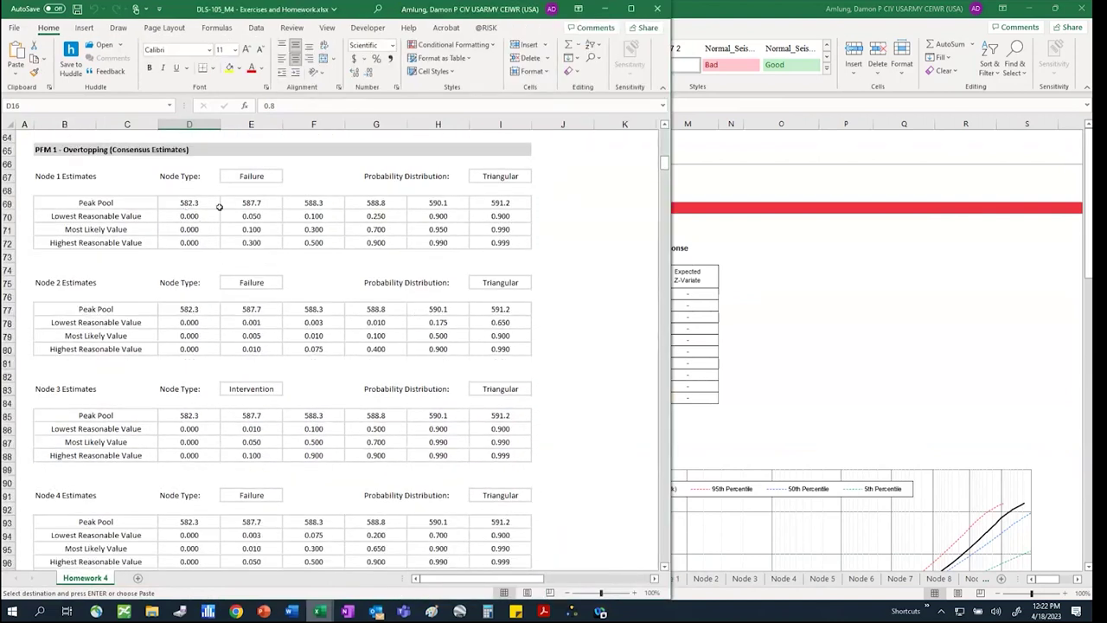
left_click_drag(218, 206, 513, 205)
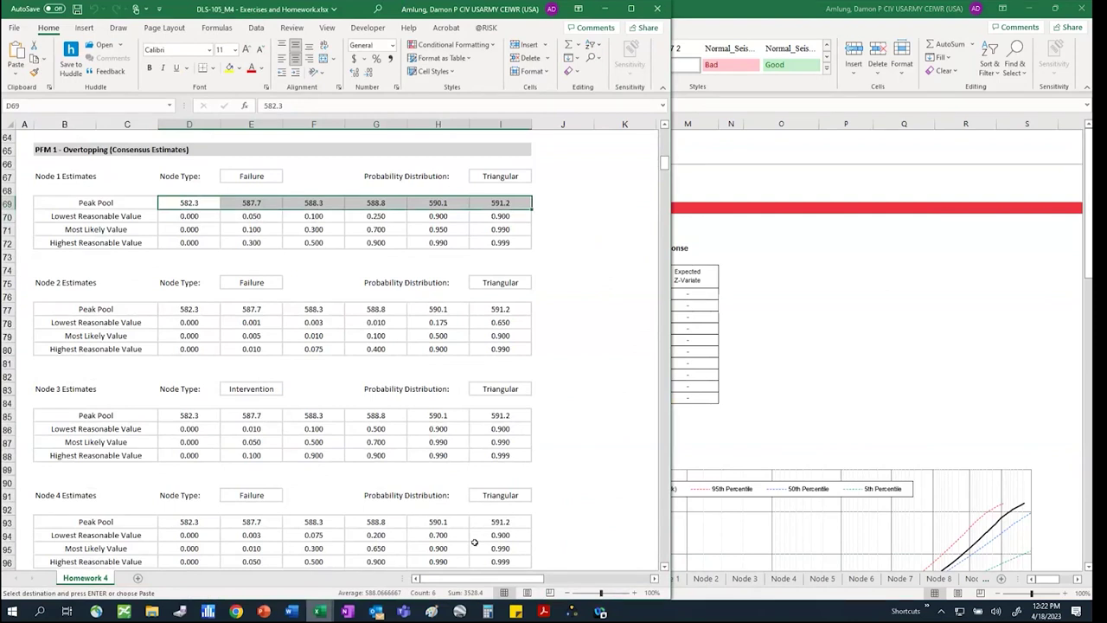
key("ctrl+c")
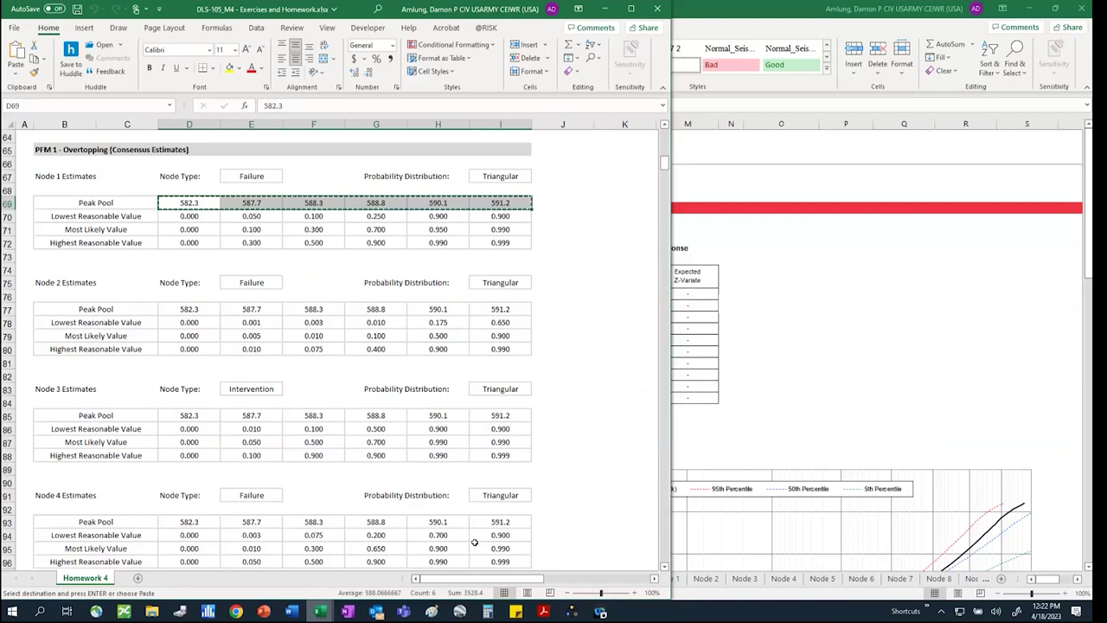
Paste the peak pools as transposed values from K12 down in the Peak Stages to Evaluate System Response table of the PFM Risk workbook
left_click(936, 316)
left_click(563, 294)
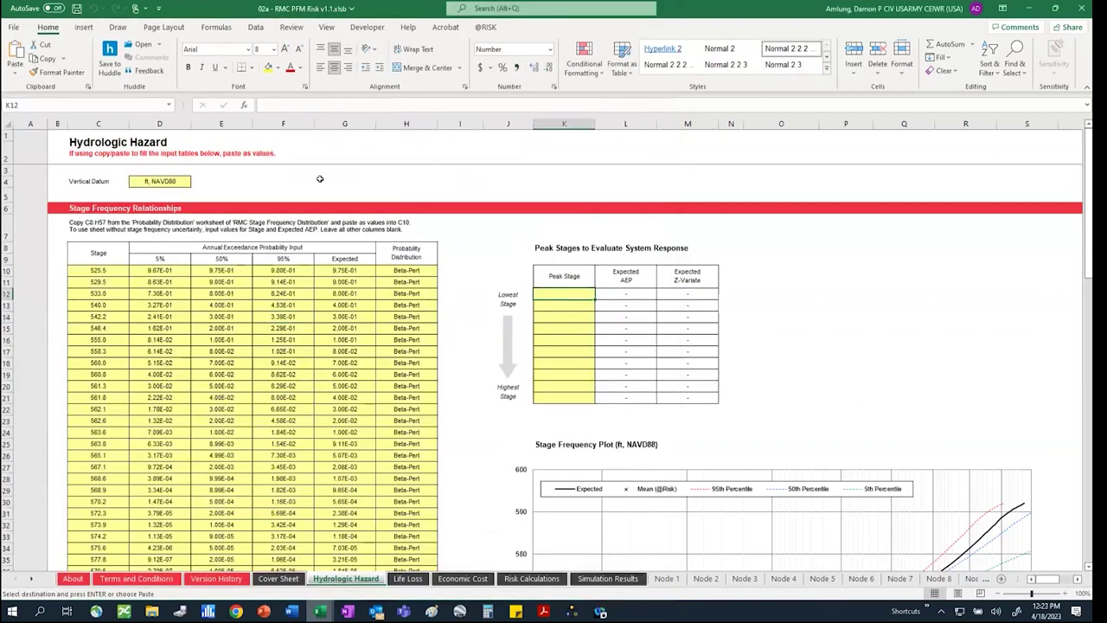
left_click(16, 65)
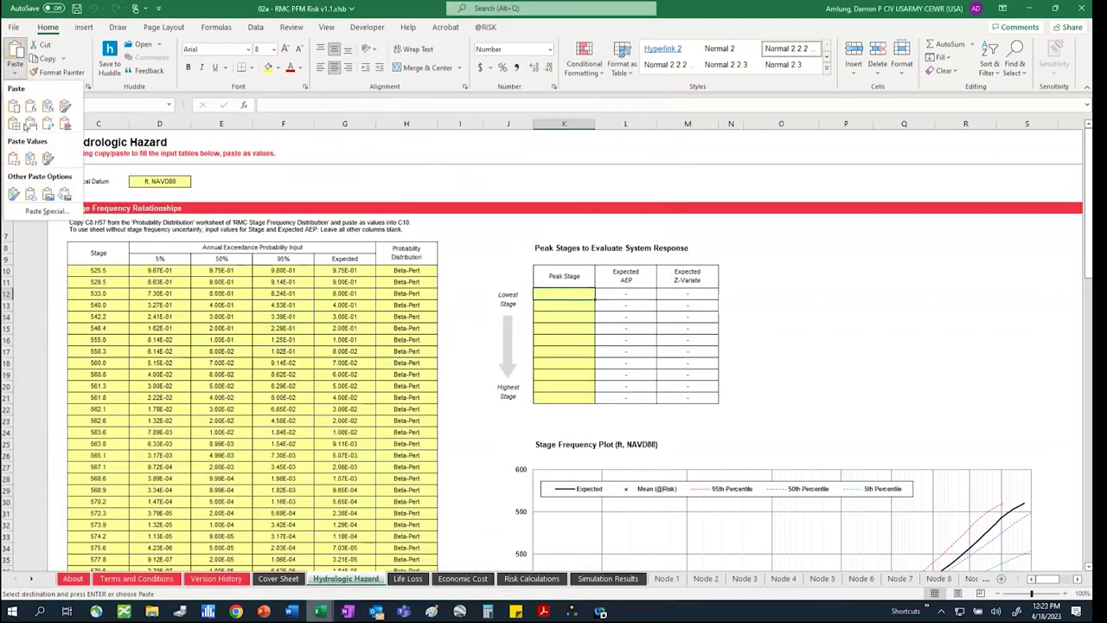
left_click(47, 212)
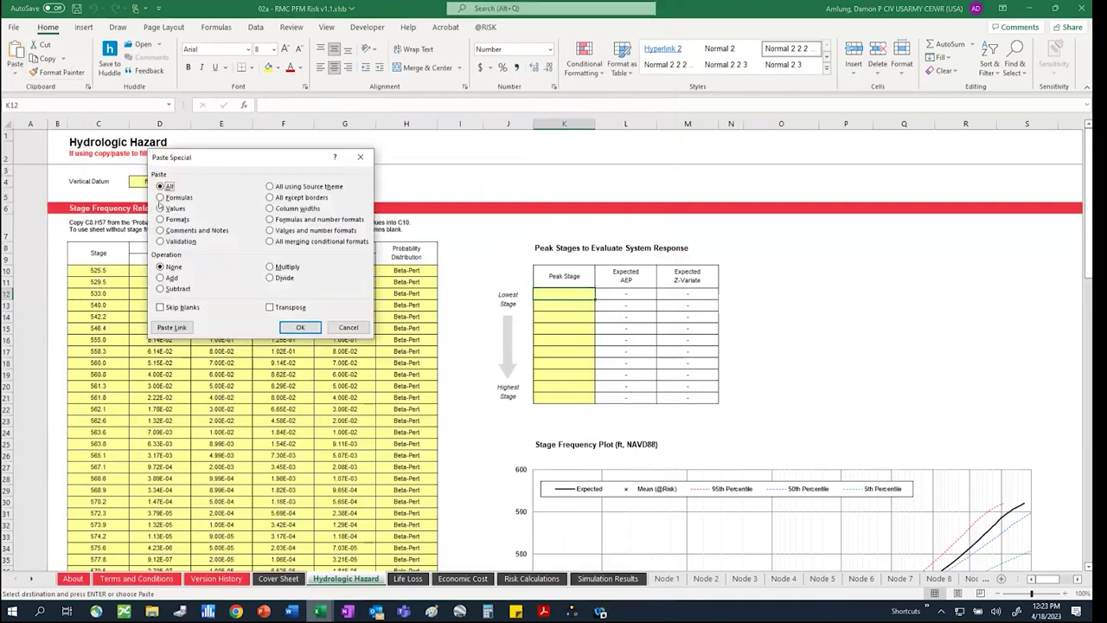
left_click(160, 209)
left_click(270, 307)
left_click(304, 328)
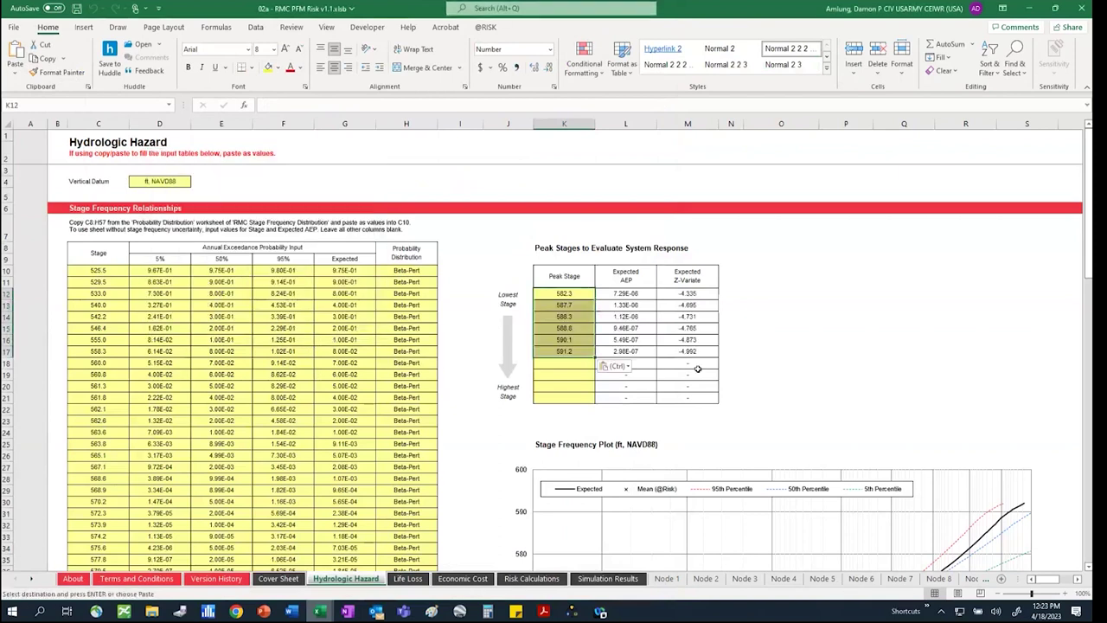
left_click(830, 374)
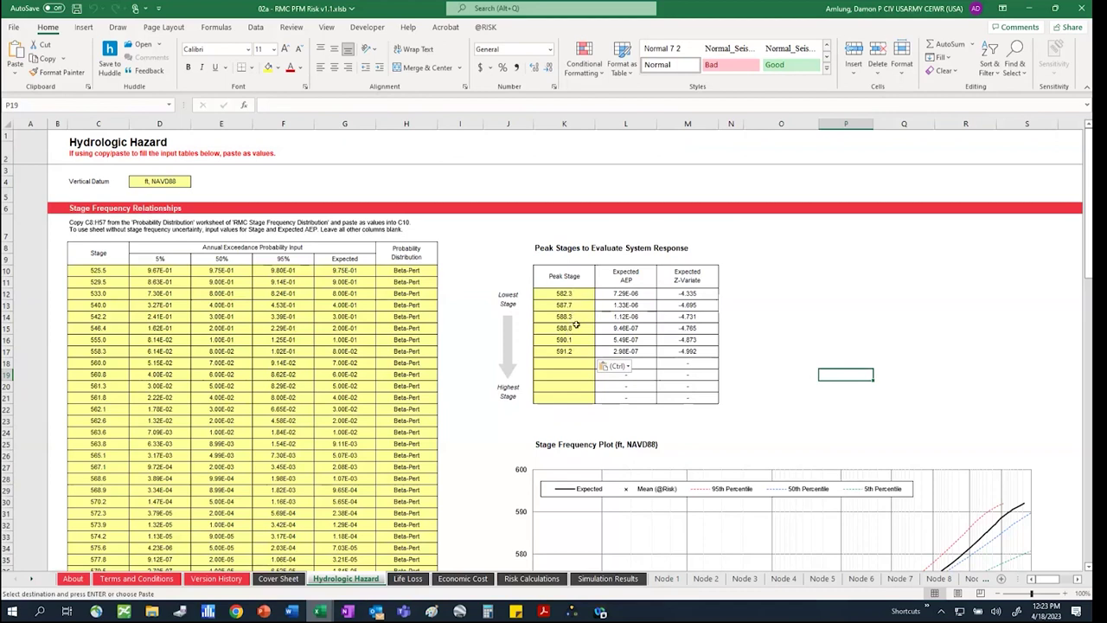
Shift the peak stages from 588.3 through 591.2 down one row and enter an additional stage of 588 in K14
left_click_drag(575, 320, 575, 348)
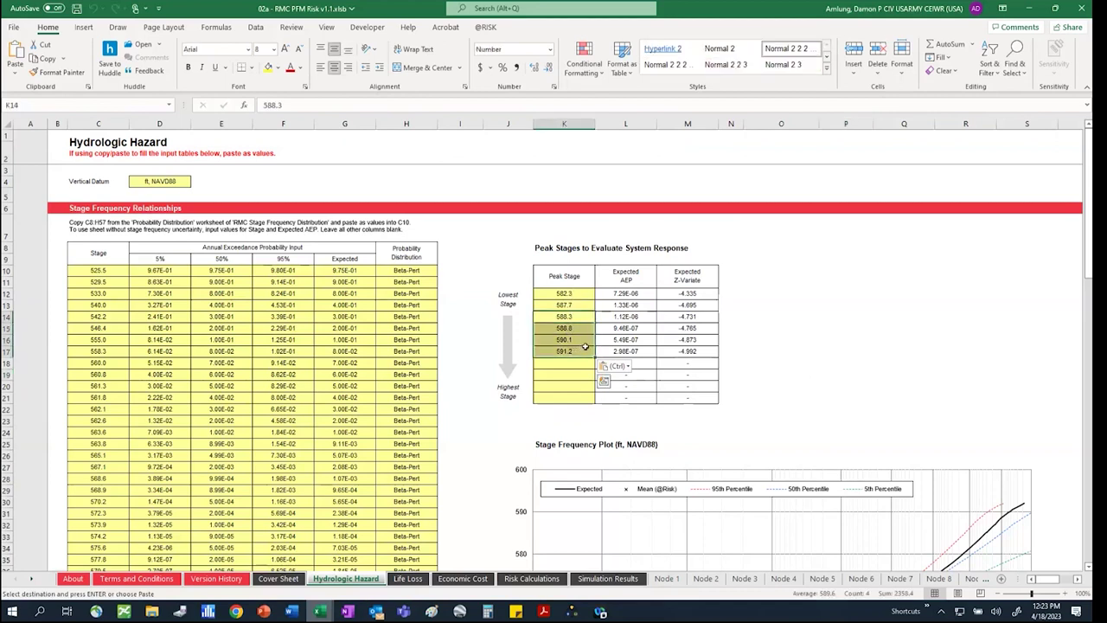
key("ctrl+c")
left_click(584, 331)
key("ctrl+v")
key("Up")
type("588")
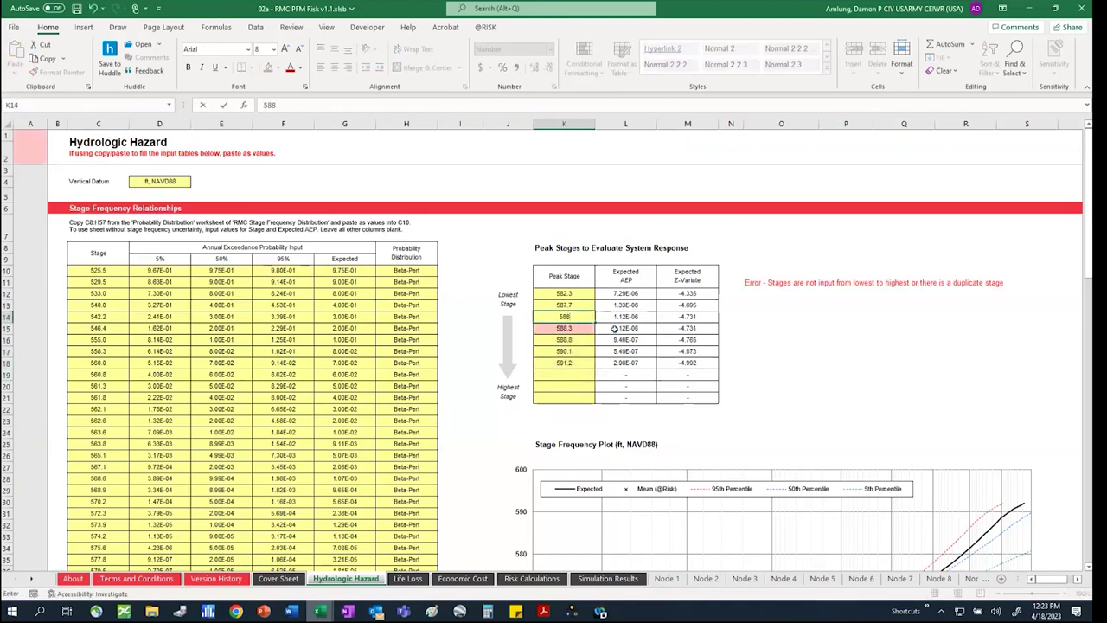
key("Return")
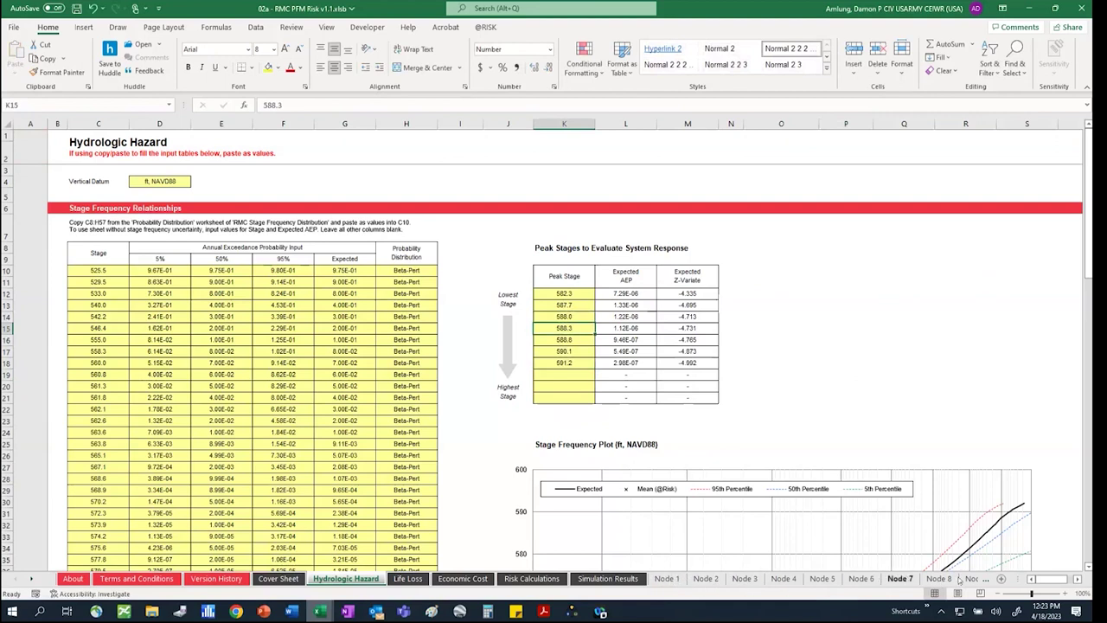
Delete the additional peak stage in K14 and move the higher stages back up one row
left_click(582, 318)
key("Delete")
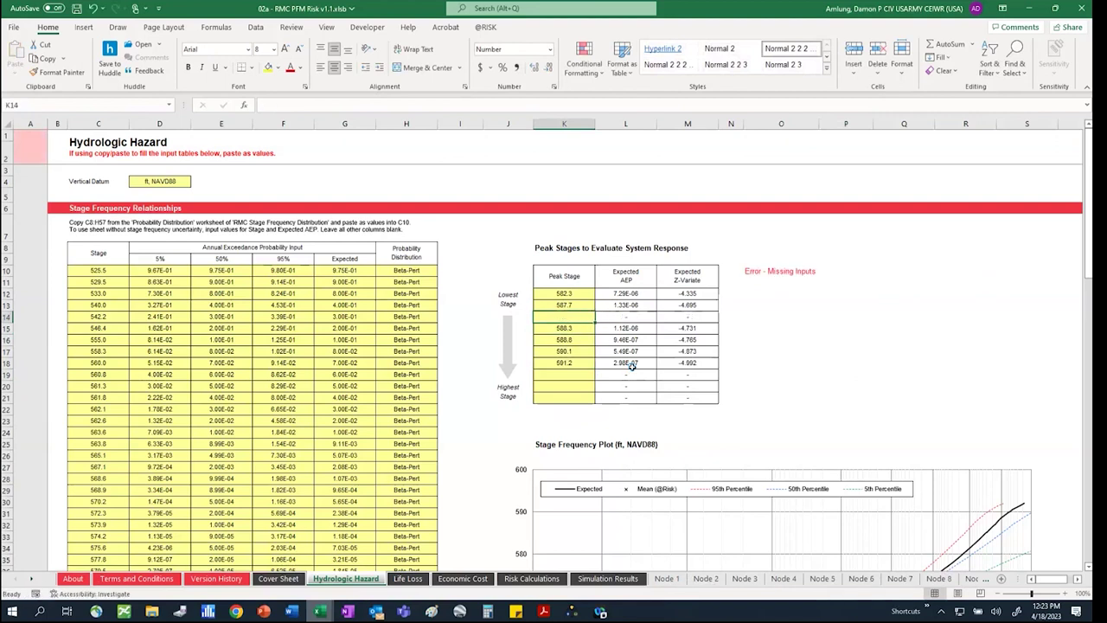
left_click_drag(573, 330, 575, 374)
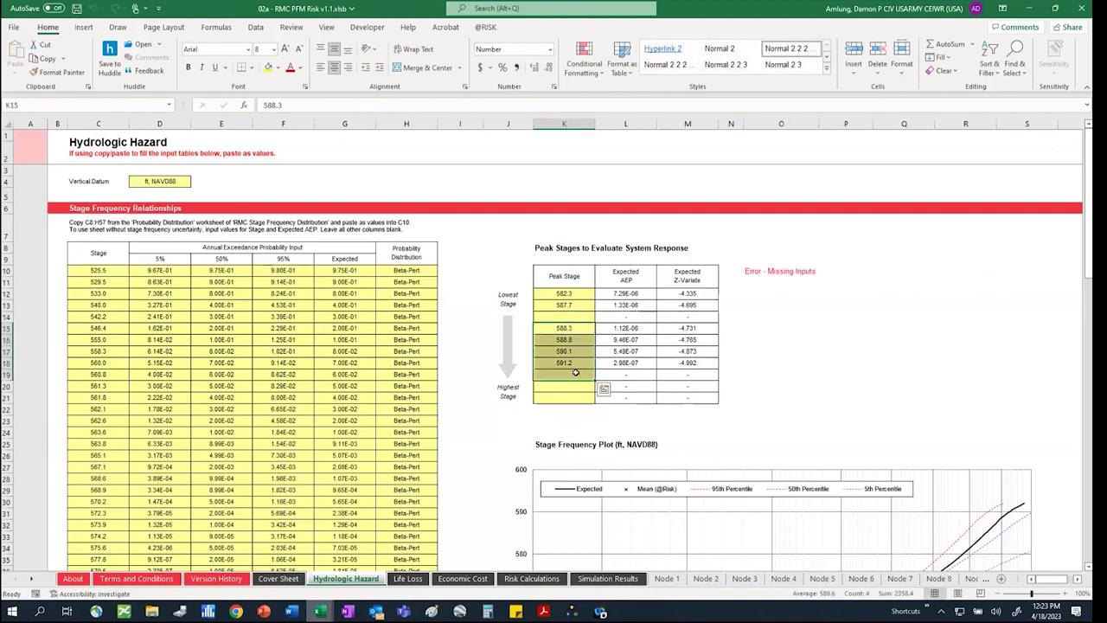
left_click_drag(577, 323, 578, 312)
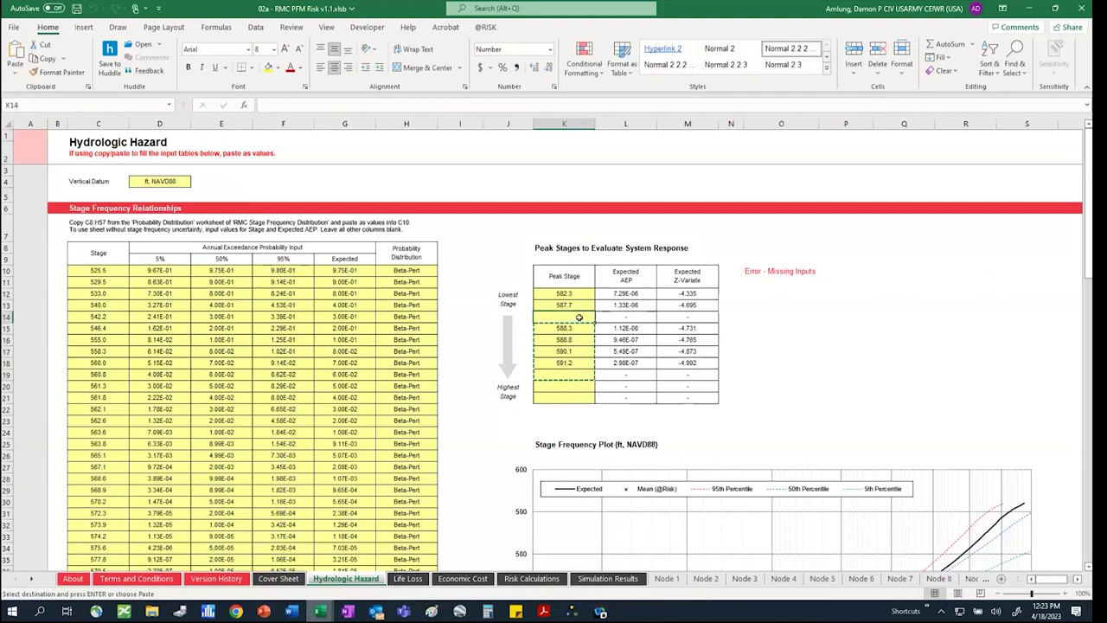
left_click(580, 363)
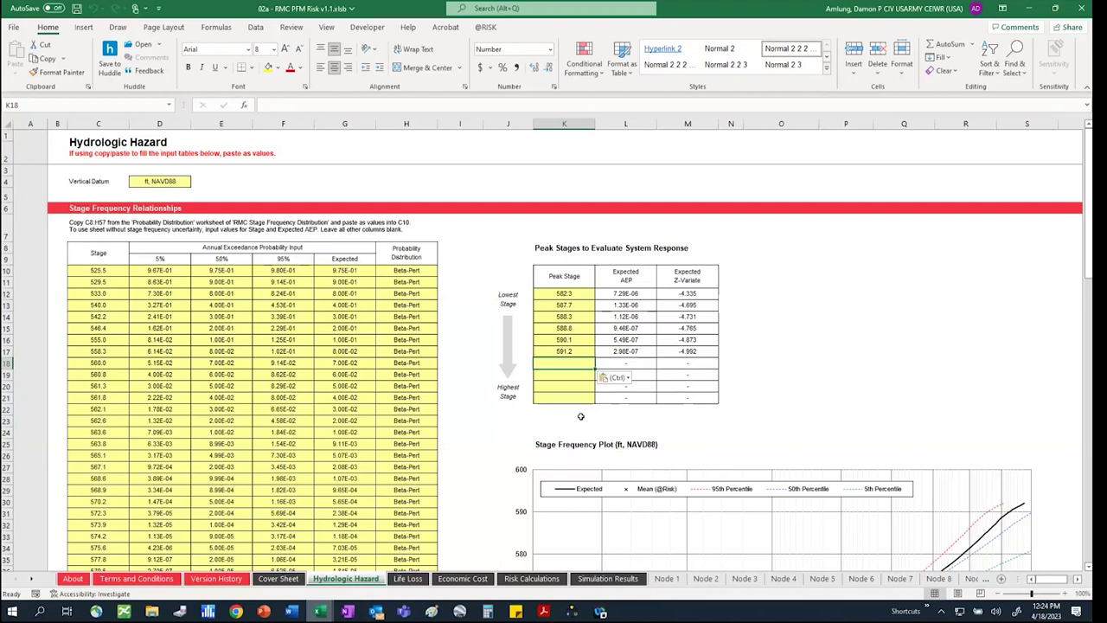
Check the Stage Frequency Plot and arrange the homework and PFM Risk workbooks side by side at roughly equal widths
scroll(953, 403, "down", 6)
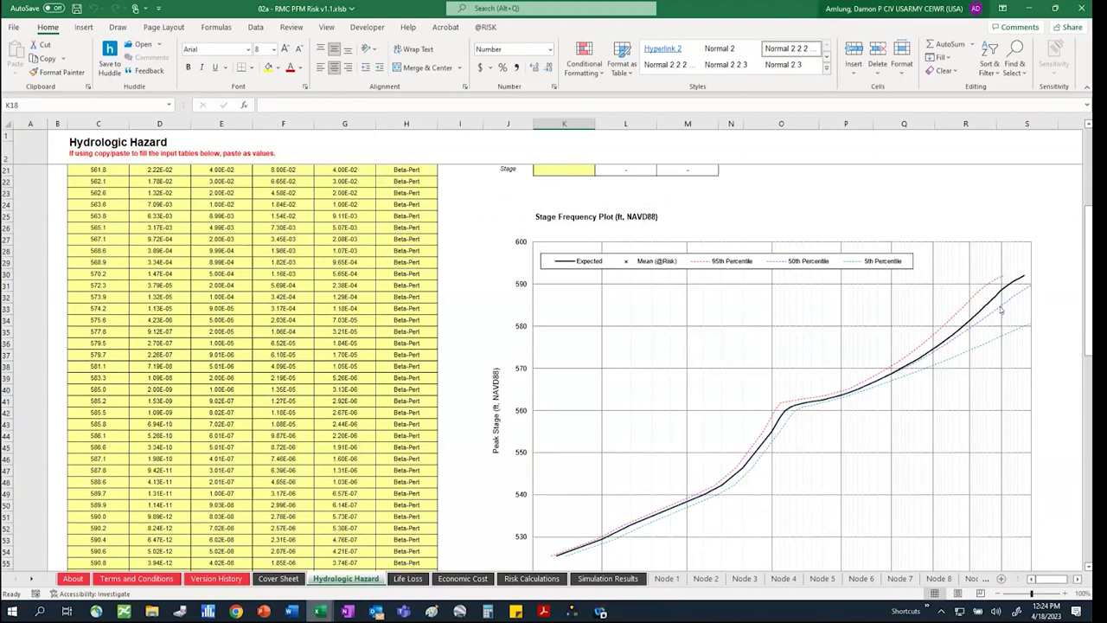
scroll(890, 308, "up", 7)
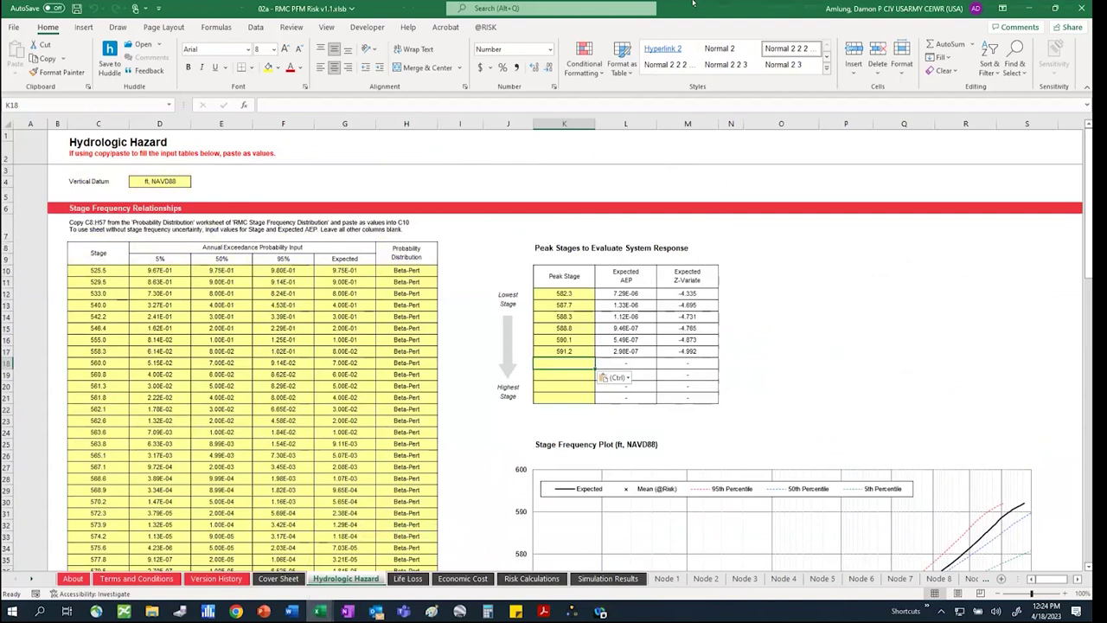
double_click(692, 4)
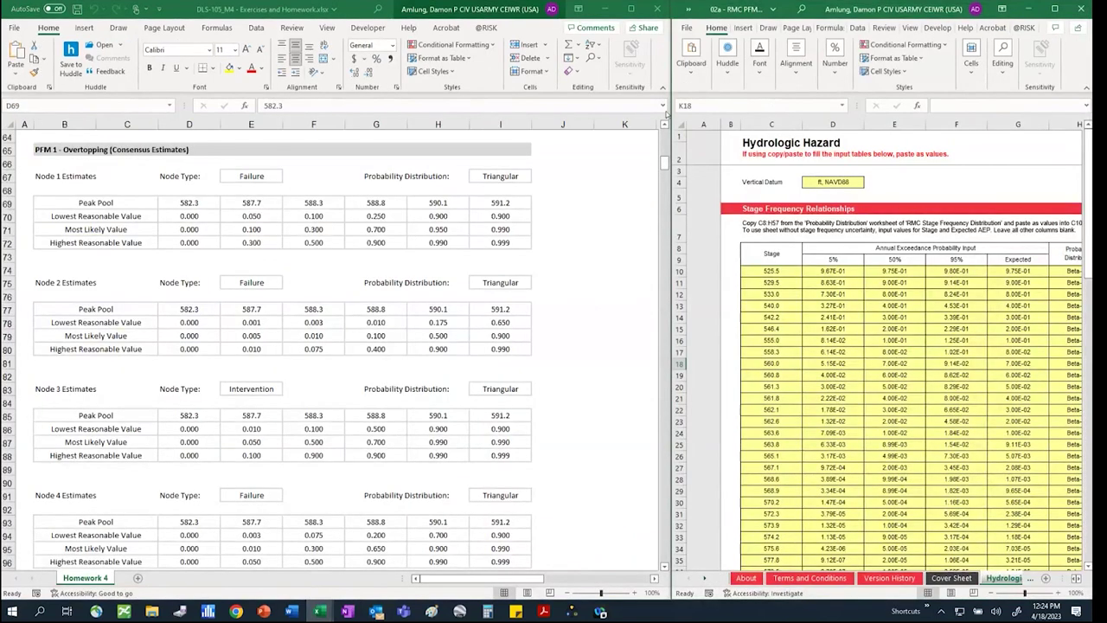
left_click_drag(671, 138, 528, 138)
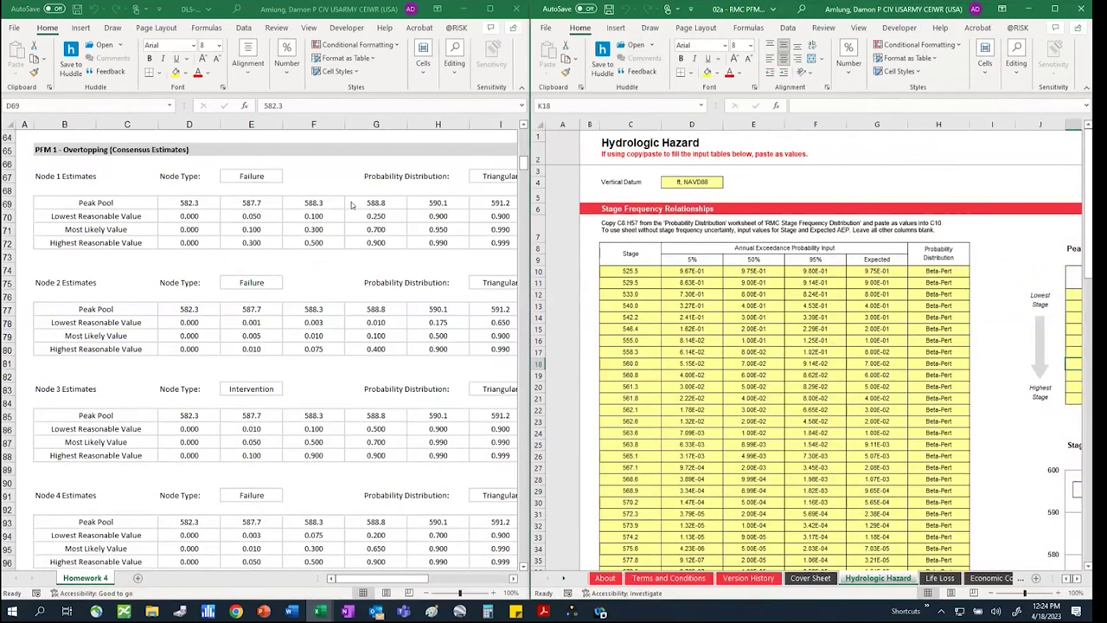
Bring up the Life Loss tables in the homework workbook and open the Life Loss worksheet in the PFM Risk workbook
key("ctrl+shift+Right")
scroll(438, 339, "up", 14)
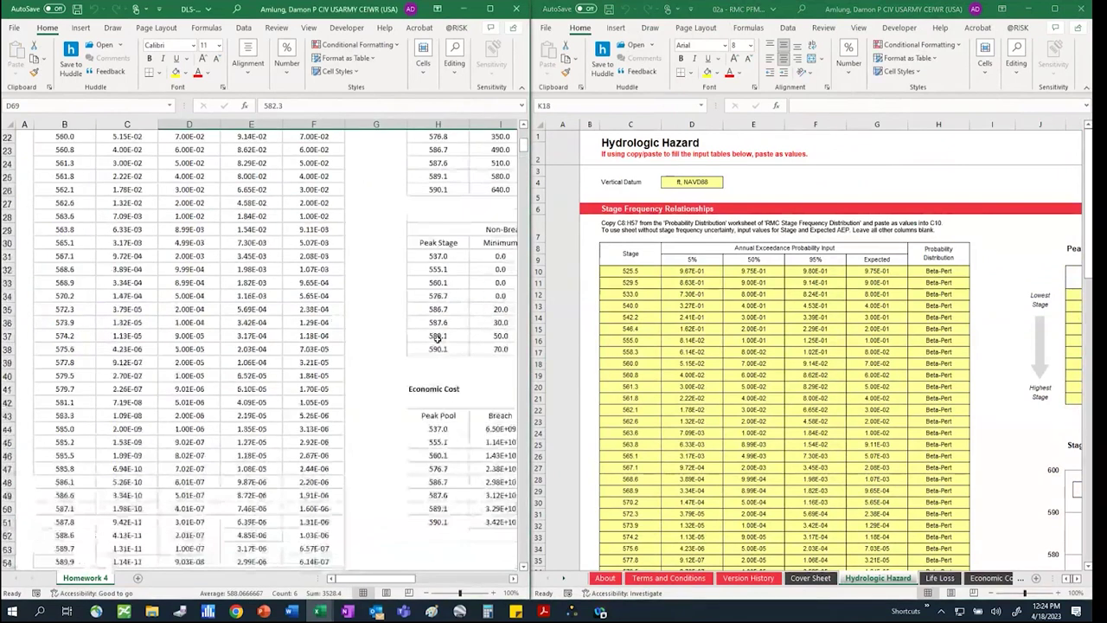
left_click(514, 578)
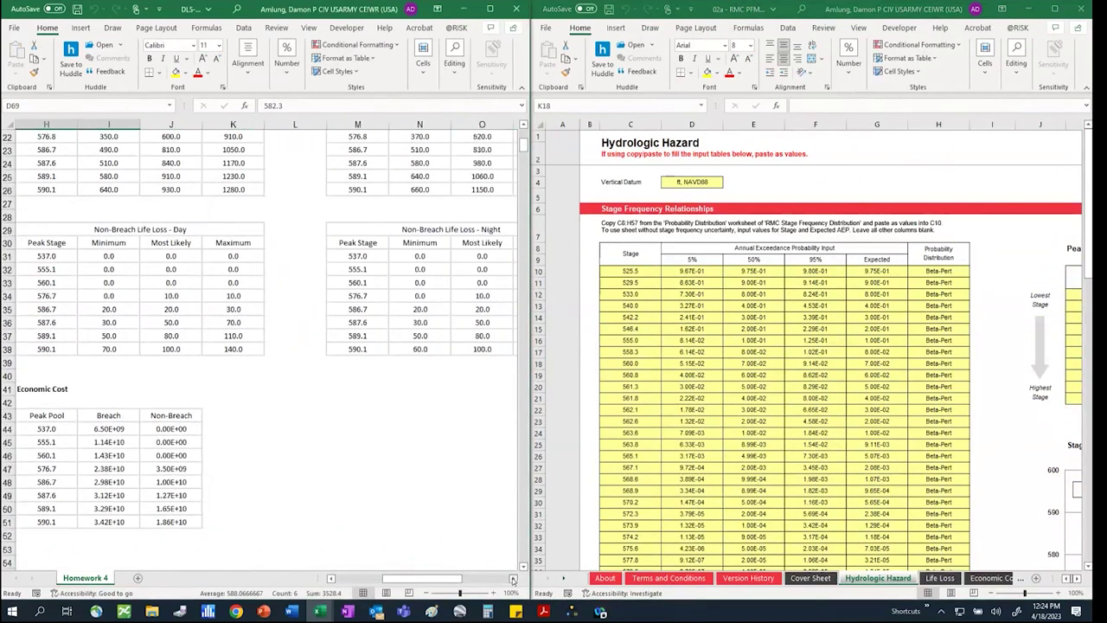
scroll(346, 461, "up", 4)
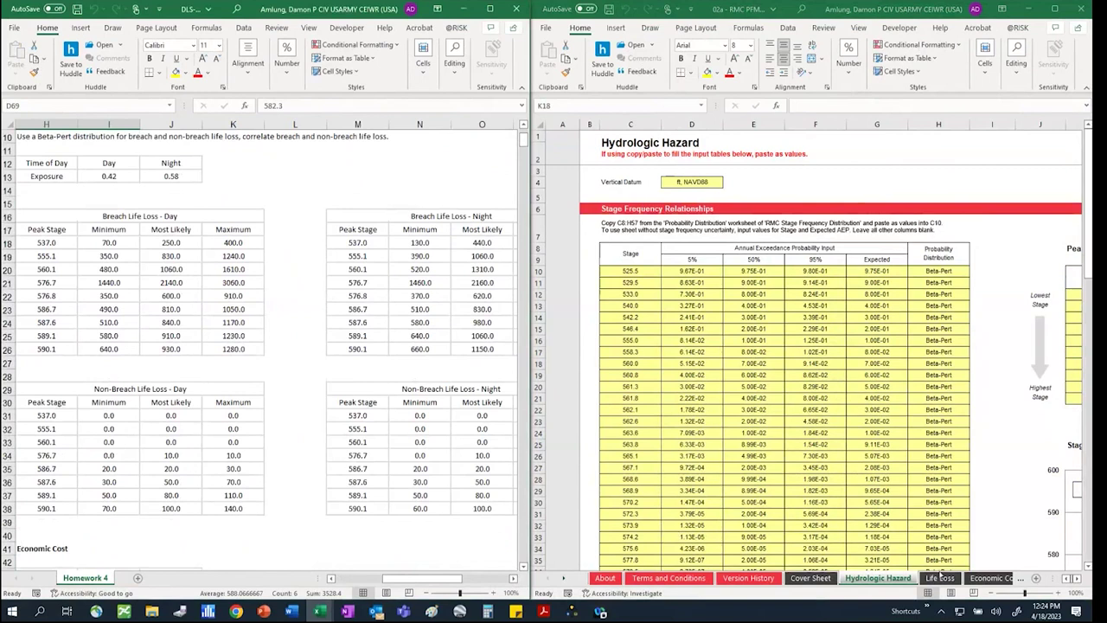
left_click(940, 577)
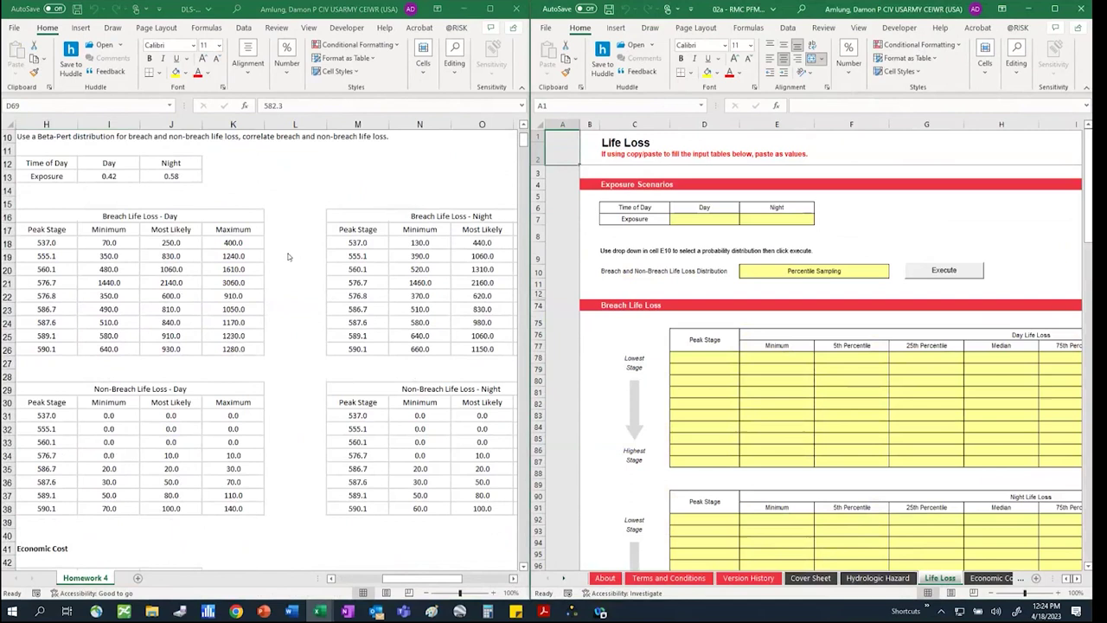
Copy the homework's time-of-day exposures, 0.42 day and 0.58 night, into the Exposure Scenarios table as values
scroll(204, 305, "up", 2)
left_click_drag(110, 260, 171, 260)
key("ctrl+c")
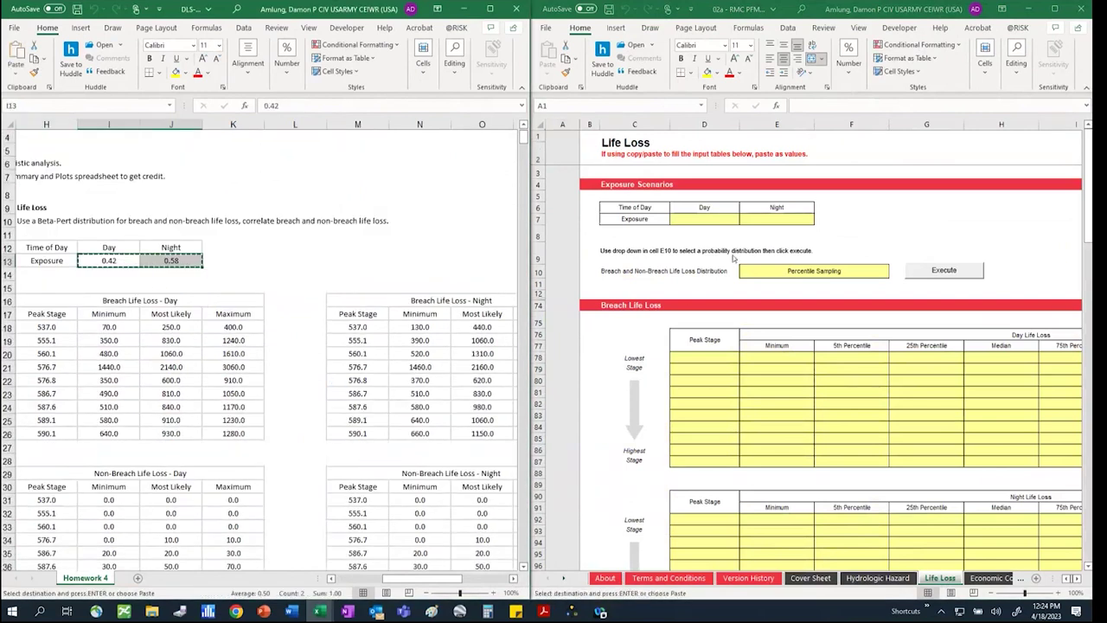
left_click(704, 218)
left_click(548, 73)
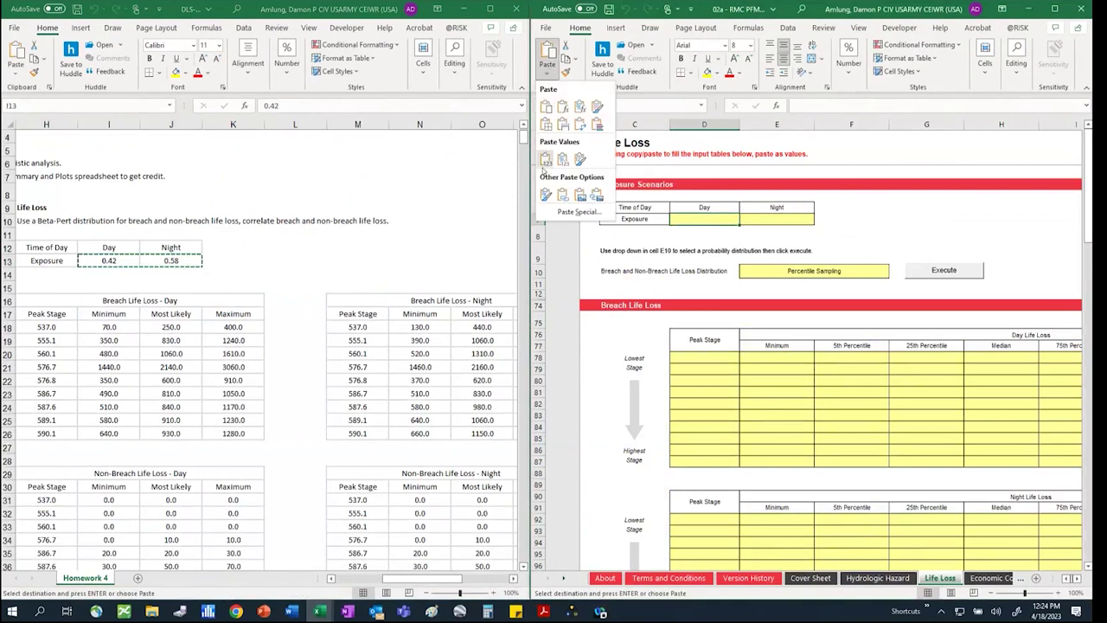
left_click(545, 163)
left_click(954, 232)
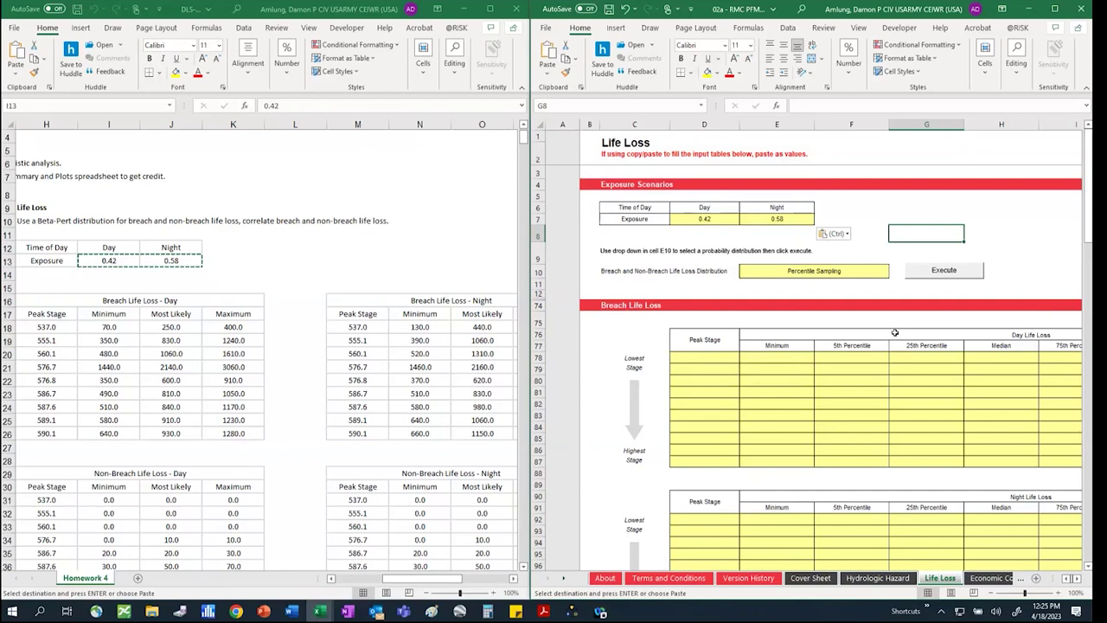
Set the breach and non-breach life loss distribution to Beta-Pert Distribution and execute the change
left_click(380, 368)
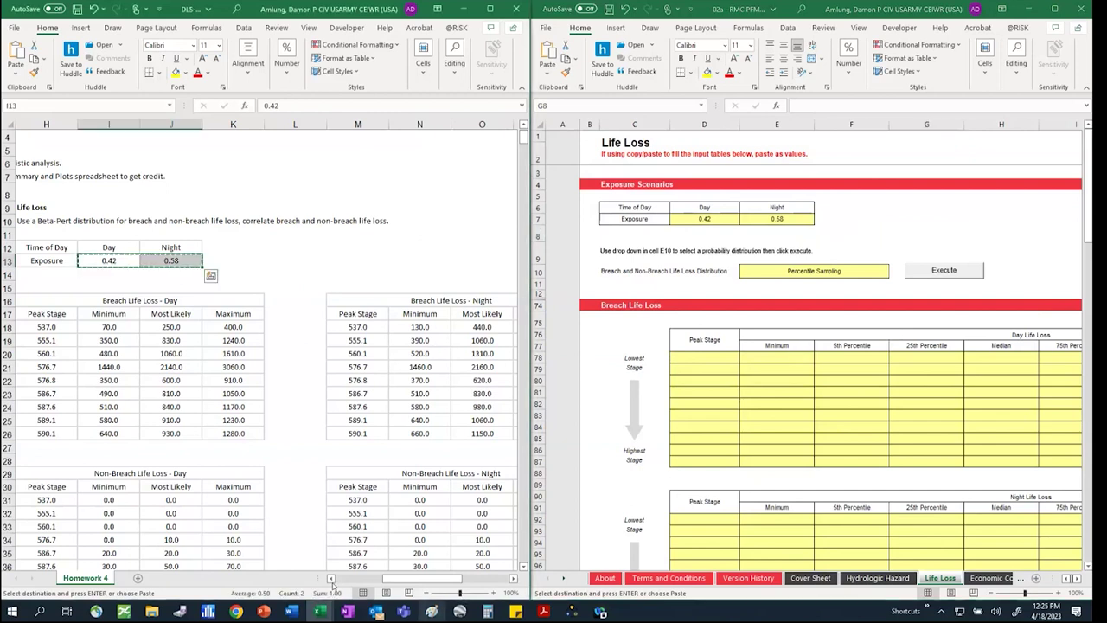
scroll(332, 585, "left", 2)
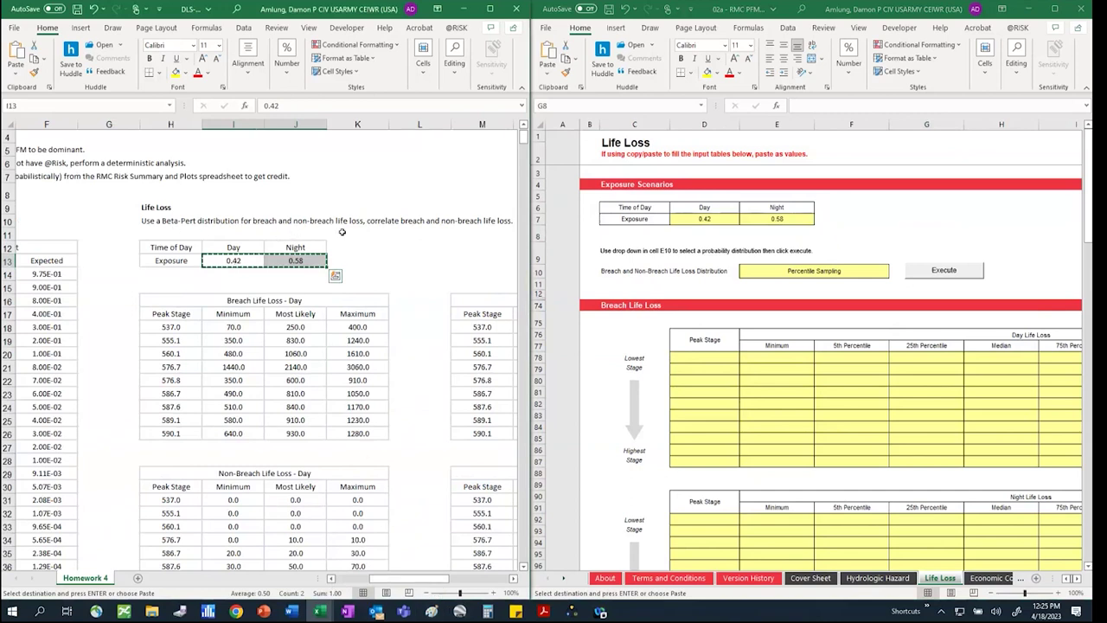
left_click(871, 272)
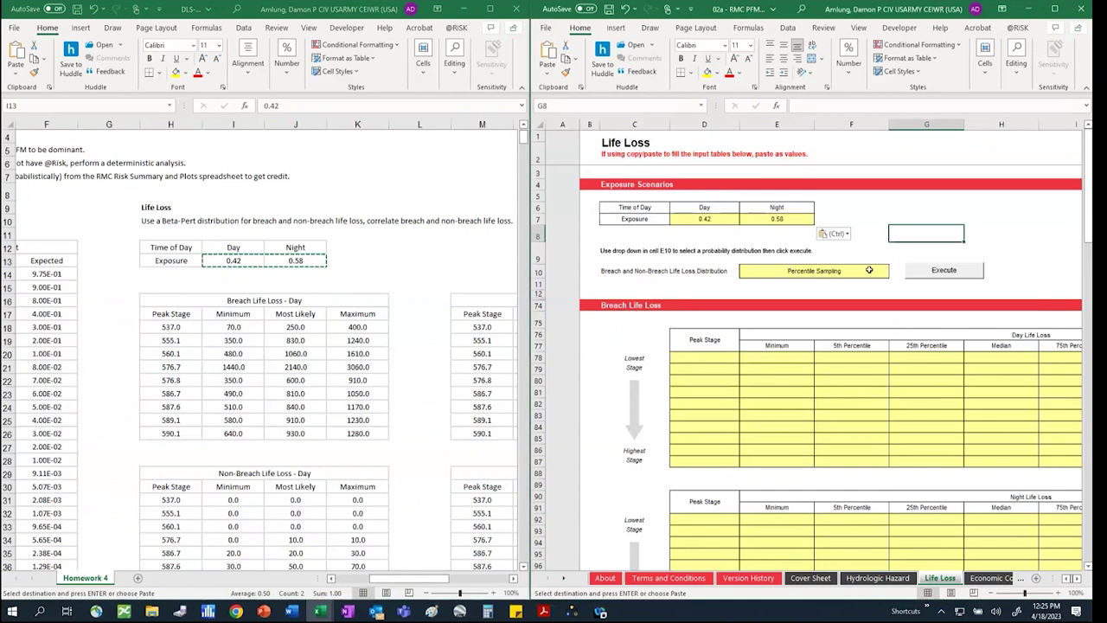
left_click(894, 271)
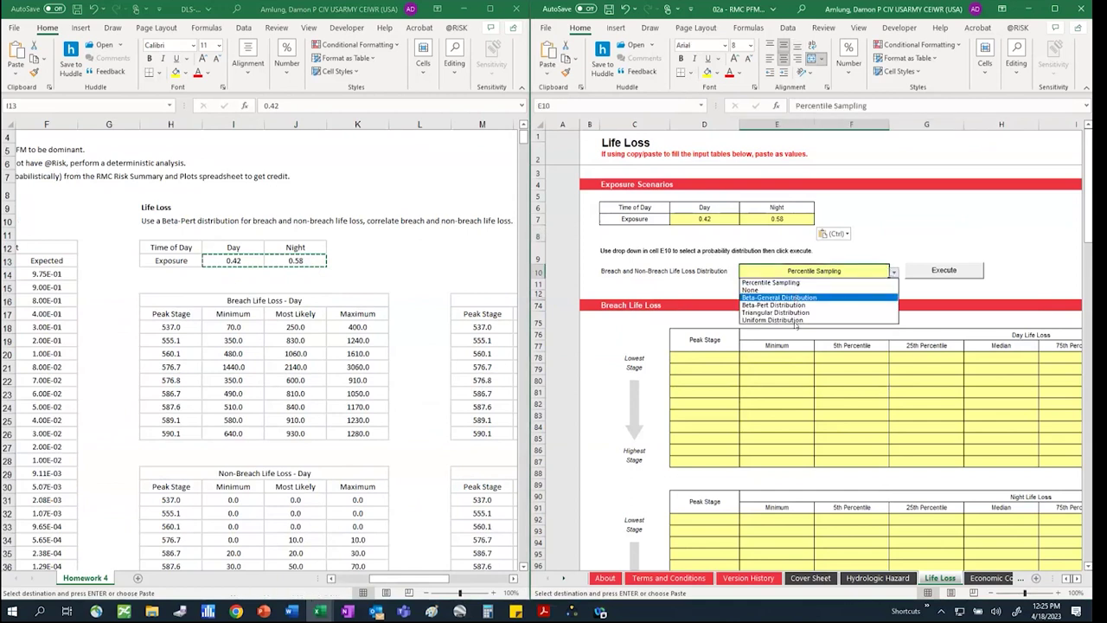
left_click(793, 306)
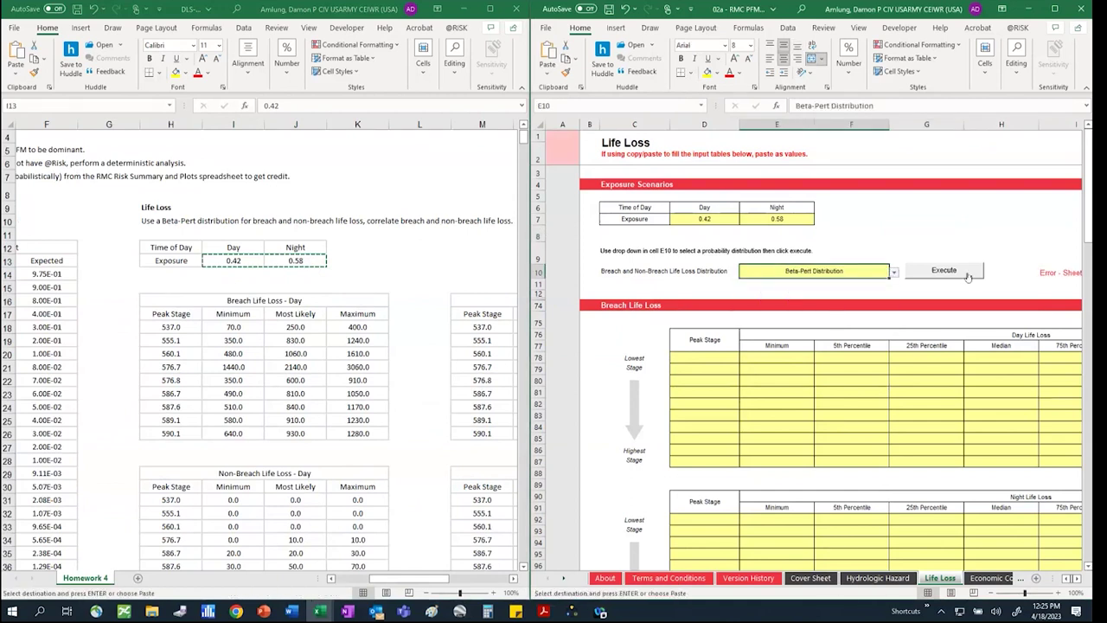
left_click(958, 270)
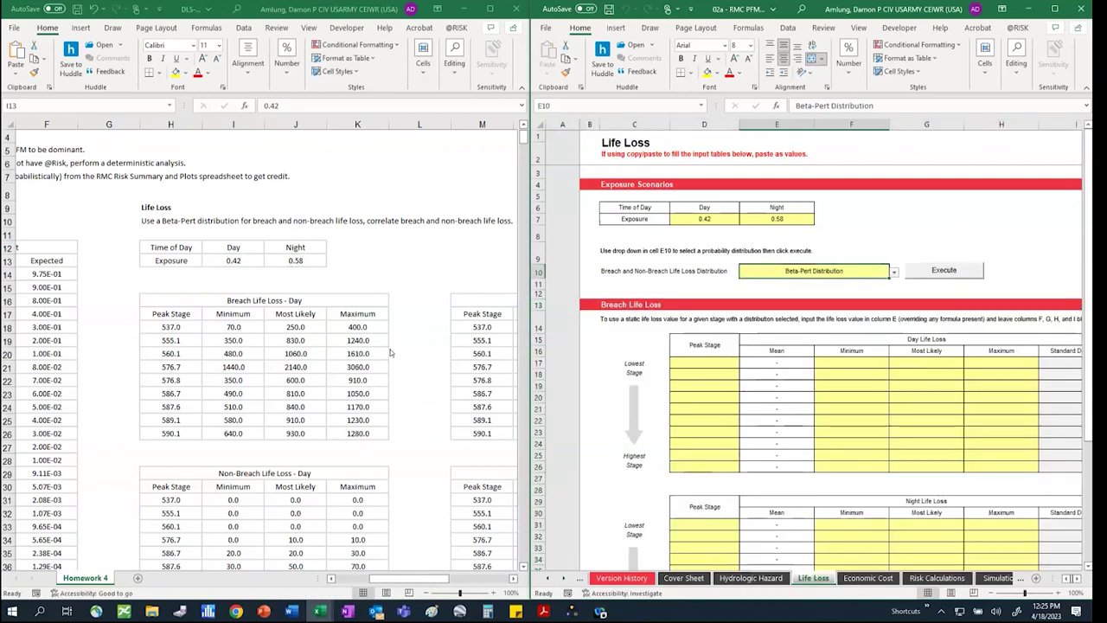
Copy the Breach Life Loss - Day peak stages, 537.0 through 590.1, as values into the breach Day Life Loss table from D17 down
scroll(390, 353, "down", 1)
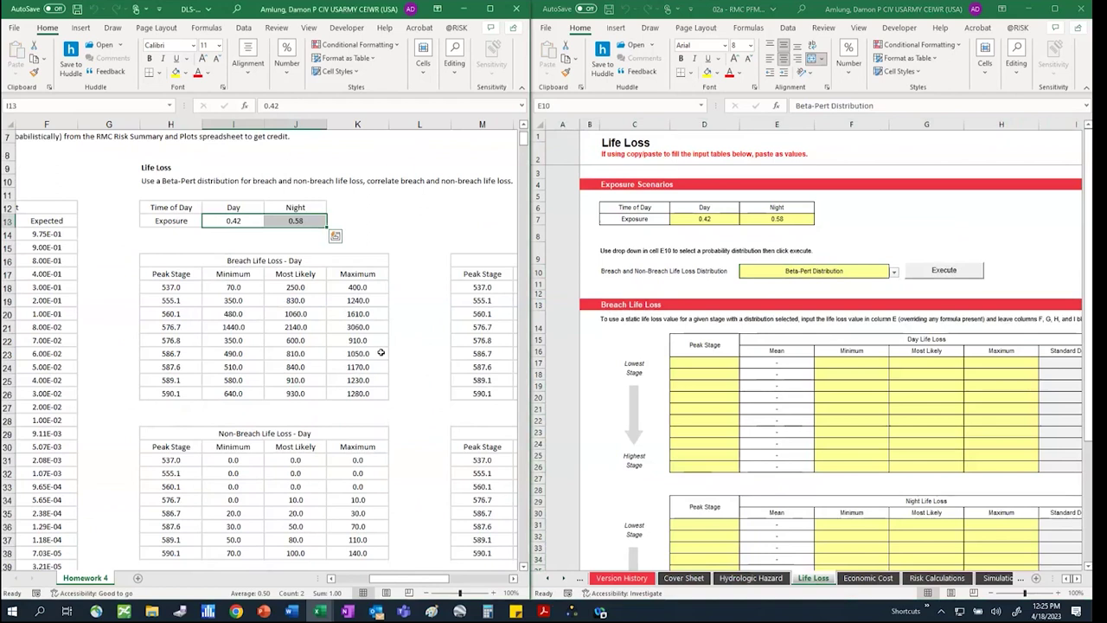
left_click_drag(182, 288, 187, 393)
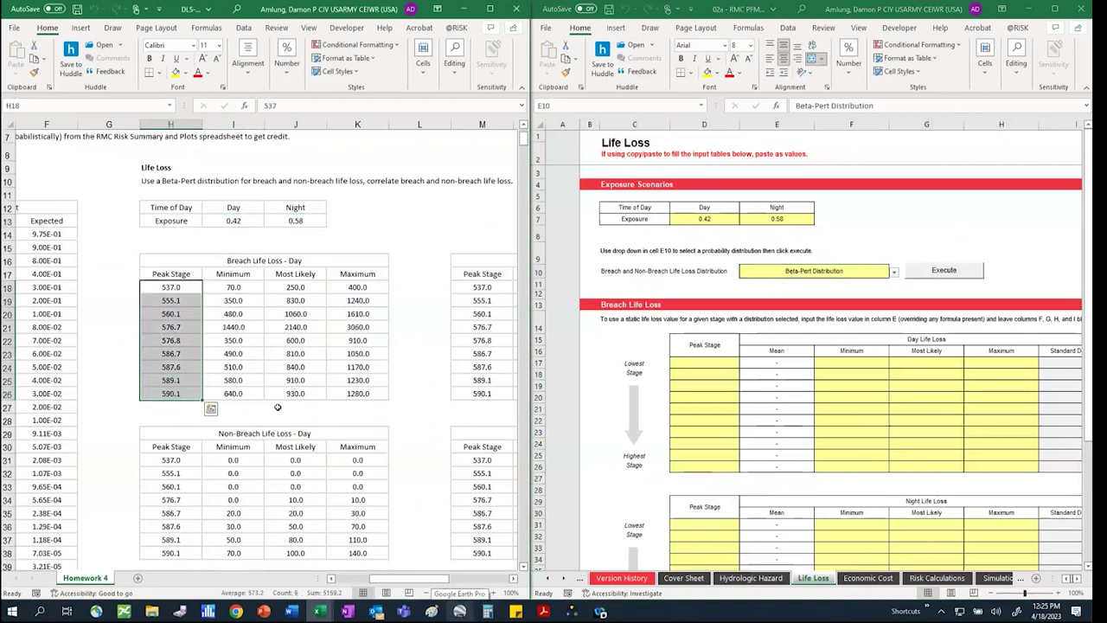
key("ctrl+c")
left_click(680, 366)
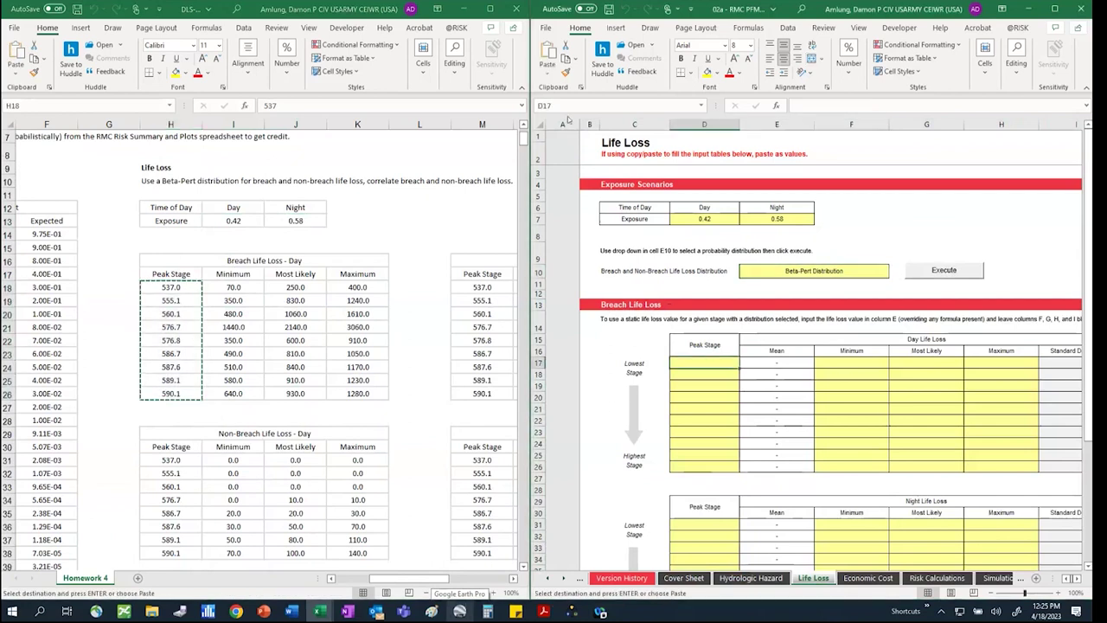
left_click(547, 71)
left_click(545, 160)
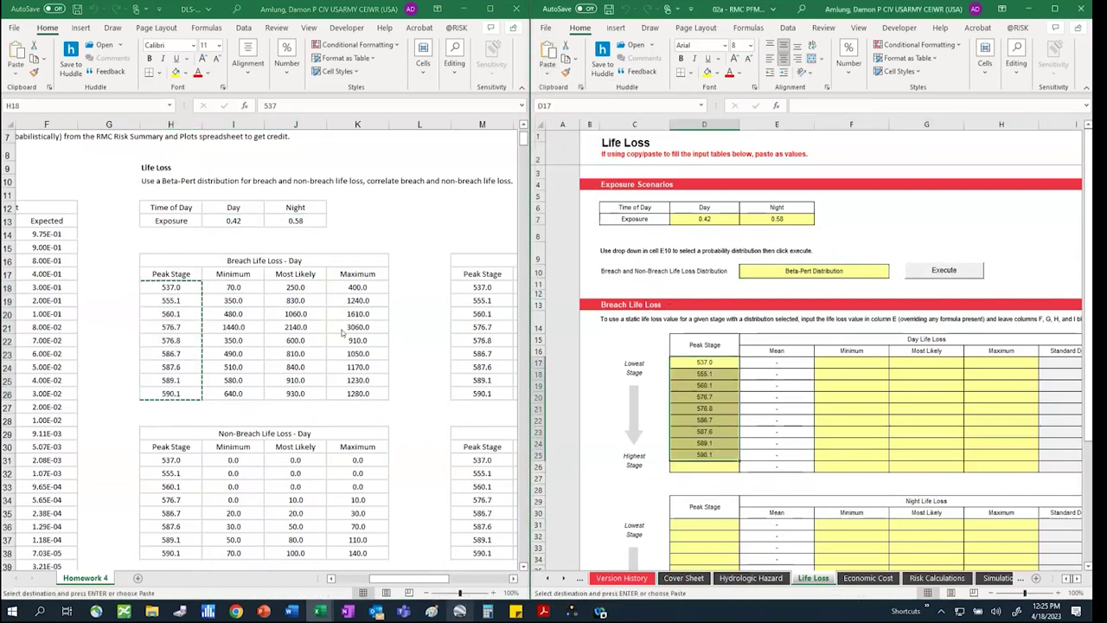
Copy the minimum, most likely and maximum daytime breach life loss as values into the breach Day Life Loss table from F17
left_click_drag(234, 288, 372, 394)
key("ctrl+c")
left_click(847, 364)
left_click(847, 363)
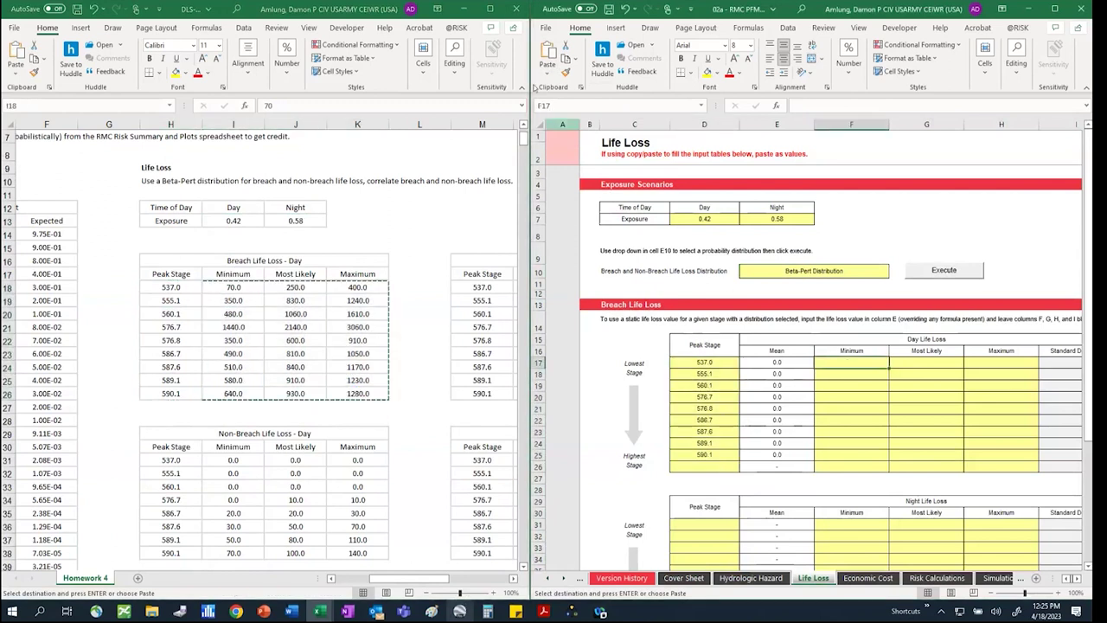
left_click(547, 71)
left_click(561, 160)
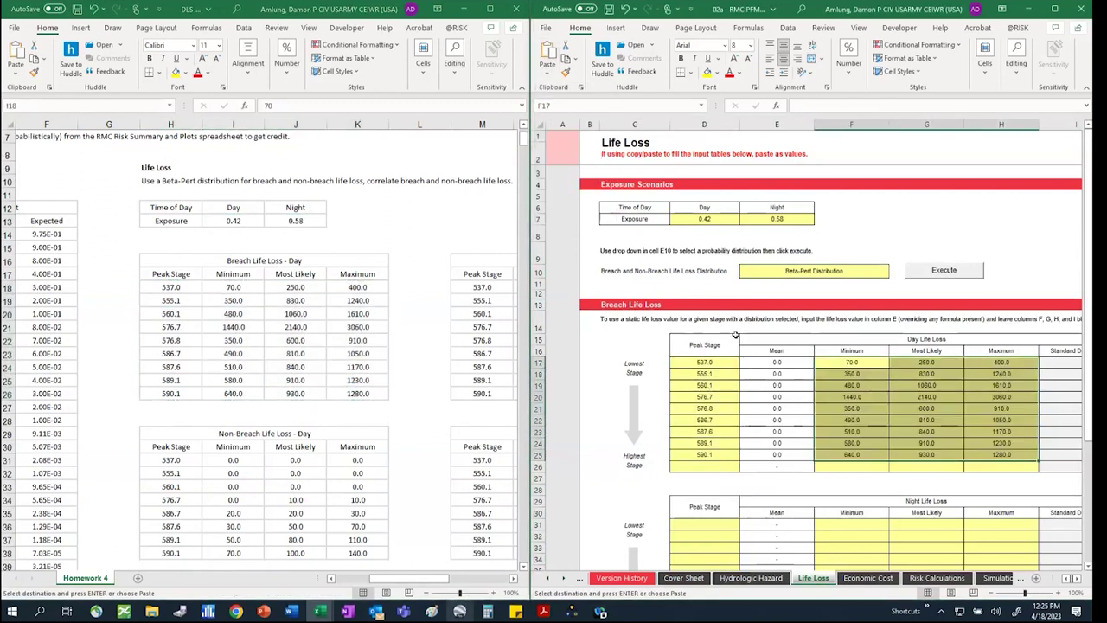
left_click(926, 466)
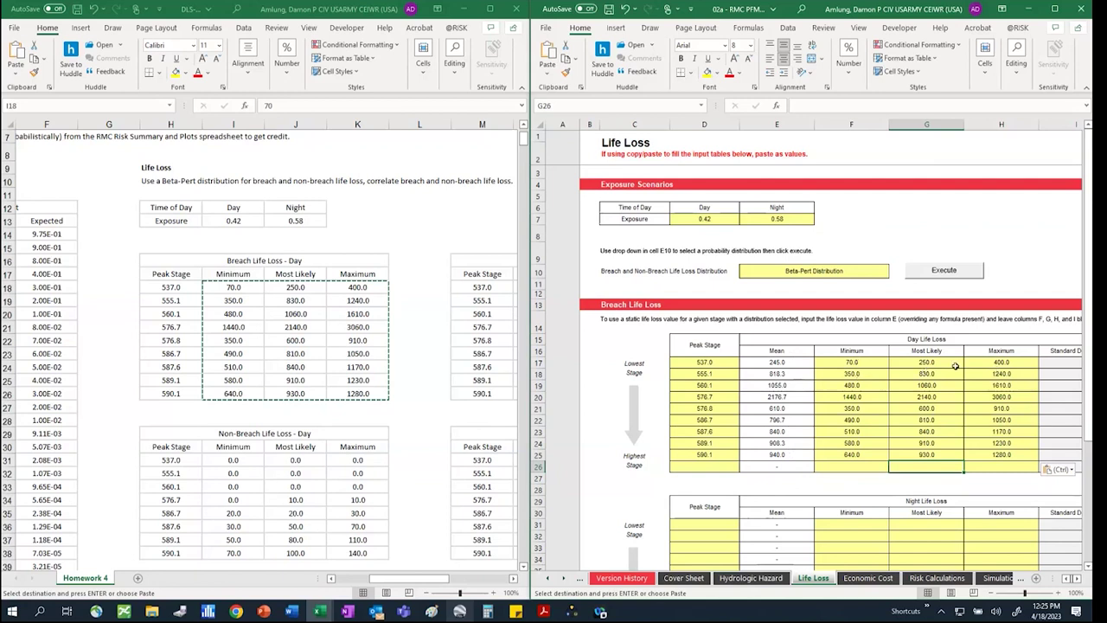
left_click(1006, 370)
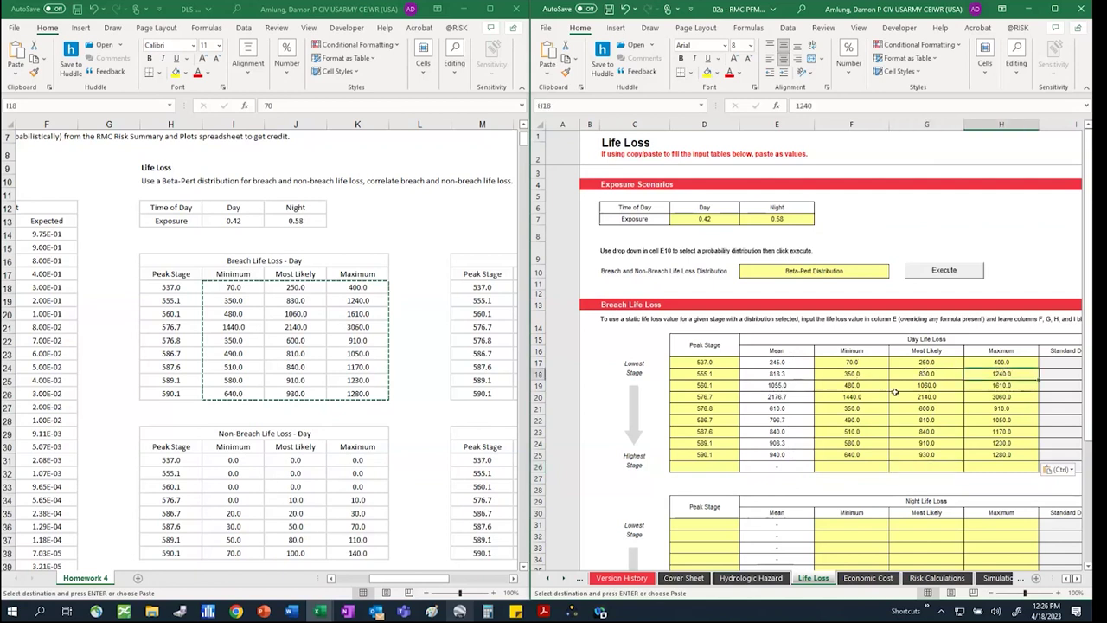
Copy the Breach Life Loss - Night peak stages, 537.0 through 590.1, as values into the breach Night Life Loss table from D31 down
scroll(960, 328, "down", 3)
scroll(923, 287, "up", 1)
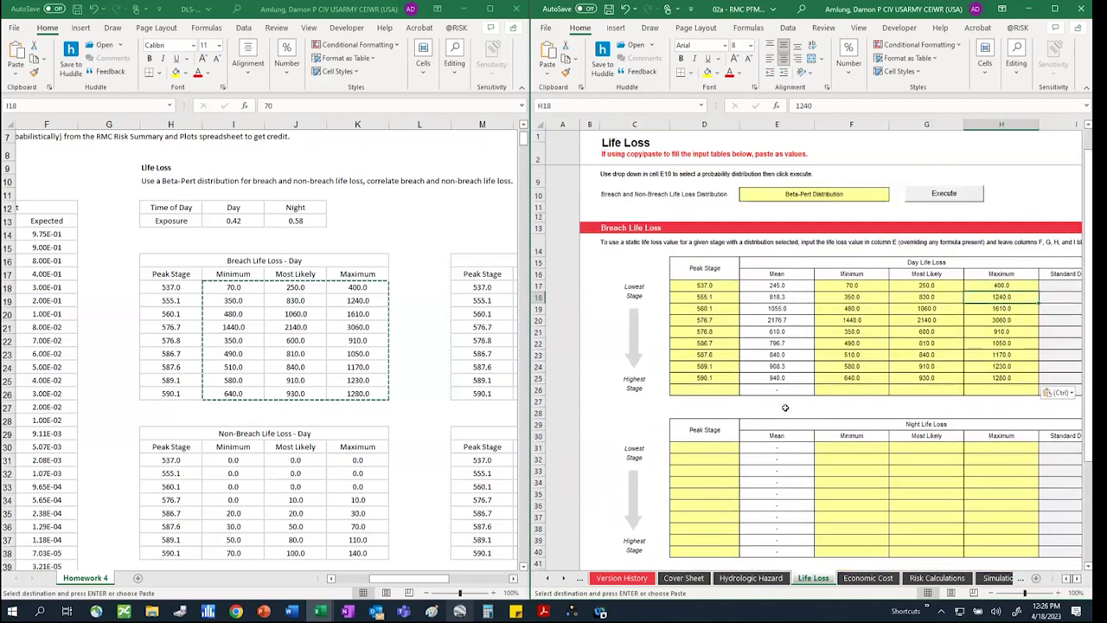
scroll(924, 288, "down", 2)
left_click(430, 595)
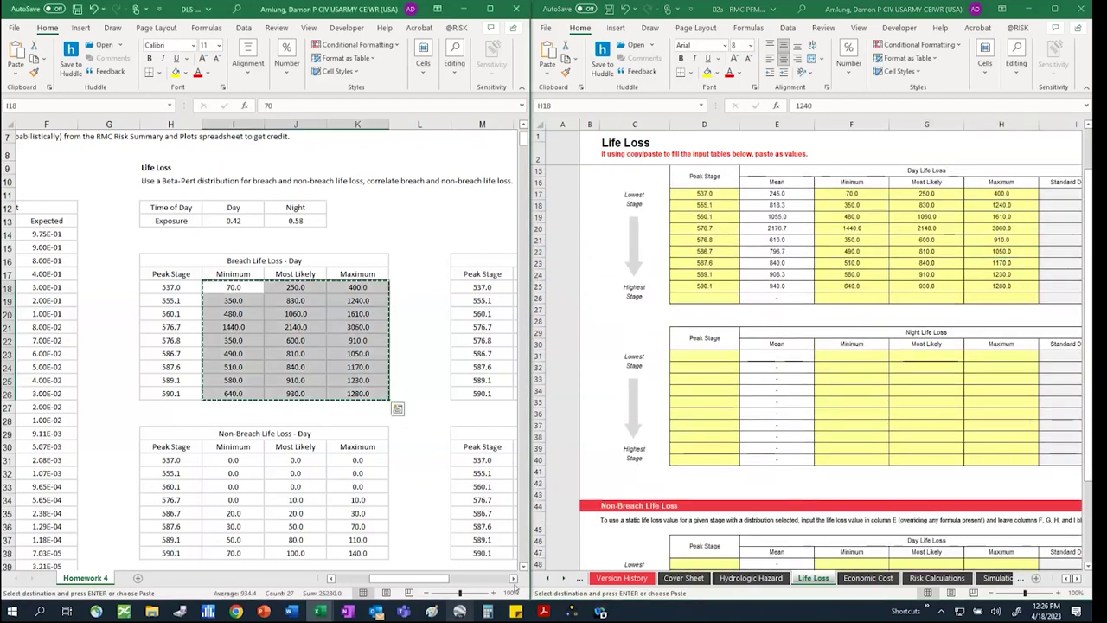
left_click(428, 595)
left_click(428, 595)
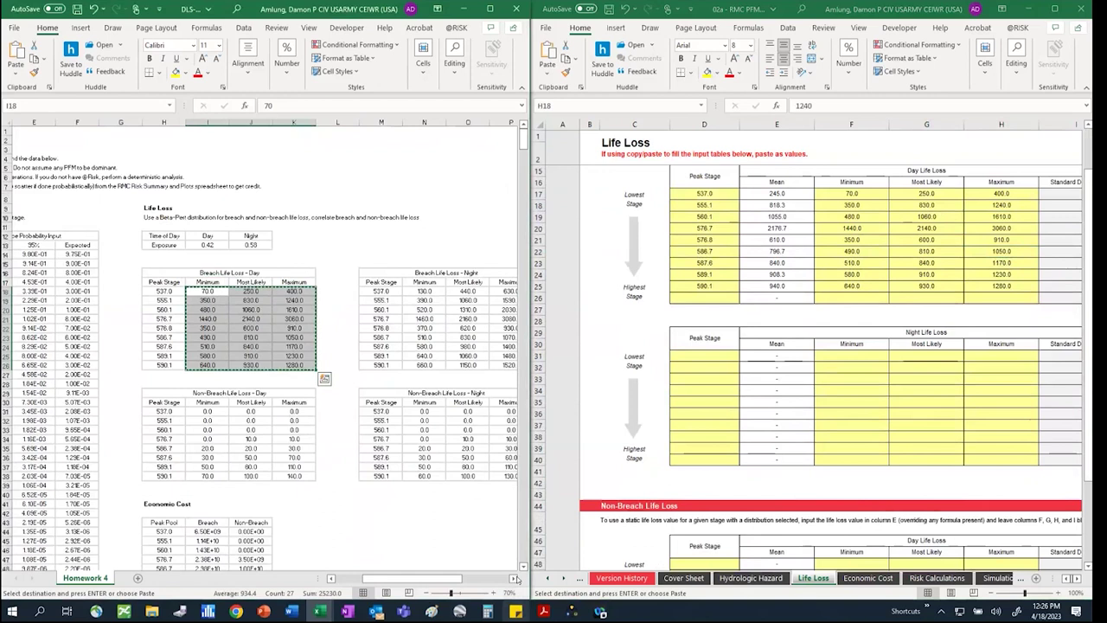
left_click_drag(342, 292, 340, 364)
key("ctrl+c")
left_click(692, 356)
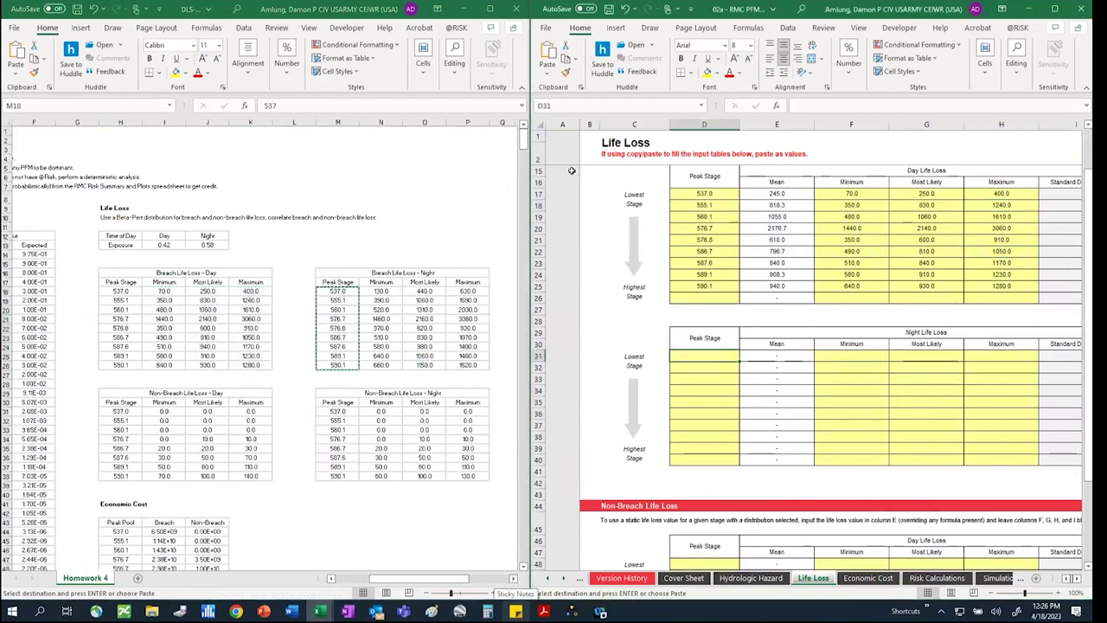
left_click(547, 74)
left_click(545, 161)
Copy the minimum, most likely and maximum nighttime breach life loss as values into the breach Night Life Loss table from F31
left_click_drag(381, 291, 467, 364)
key("ctrl+c")
left_click(851, 355)
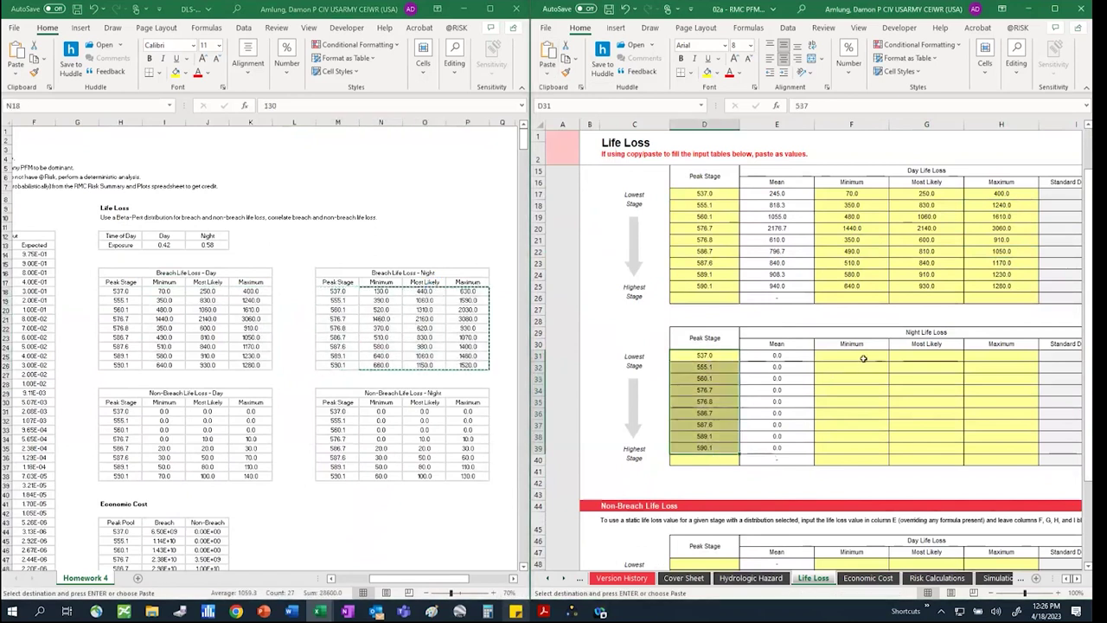
left_click(547, 75)
left_click(546, 161)
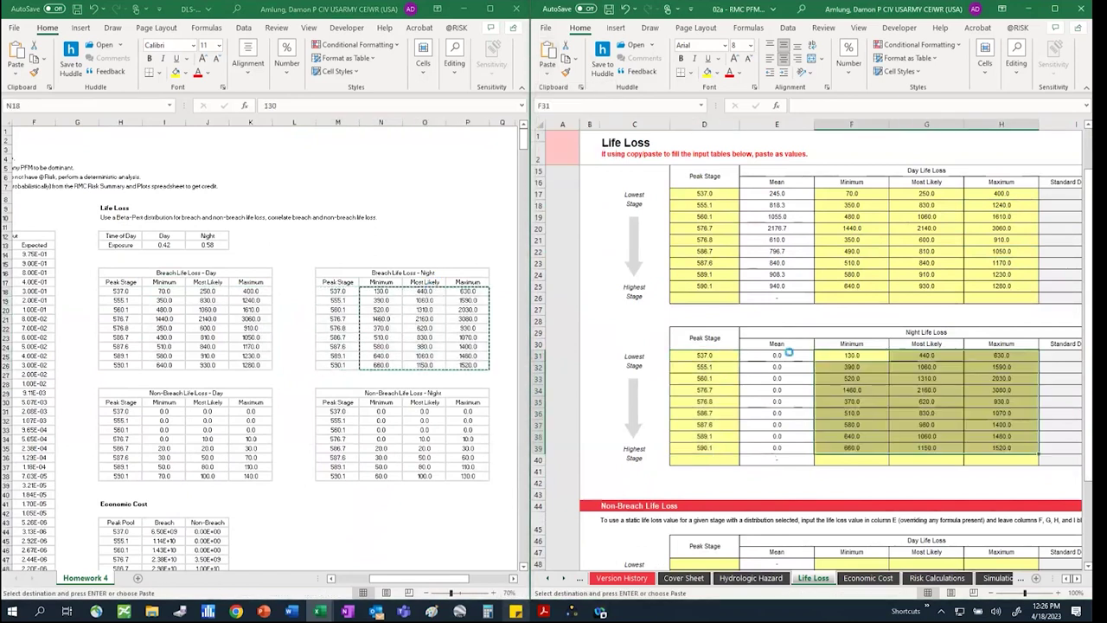
left_click(925, 378)
Copy the Non-Breach Life Loss - Day peak stages, 537.0 through 590.1, as values into the non-breach day table from D48 down
scroll(921, 374, "down", 10)
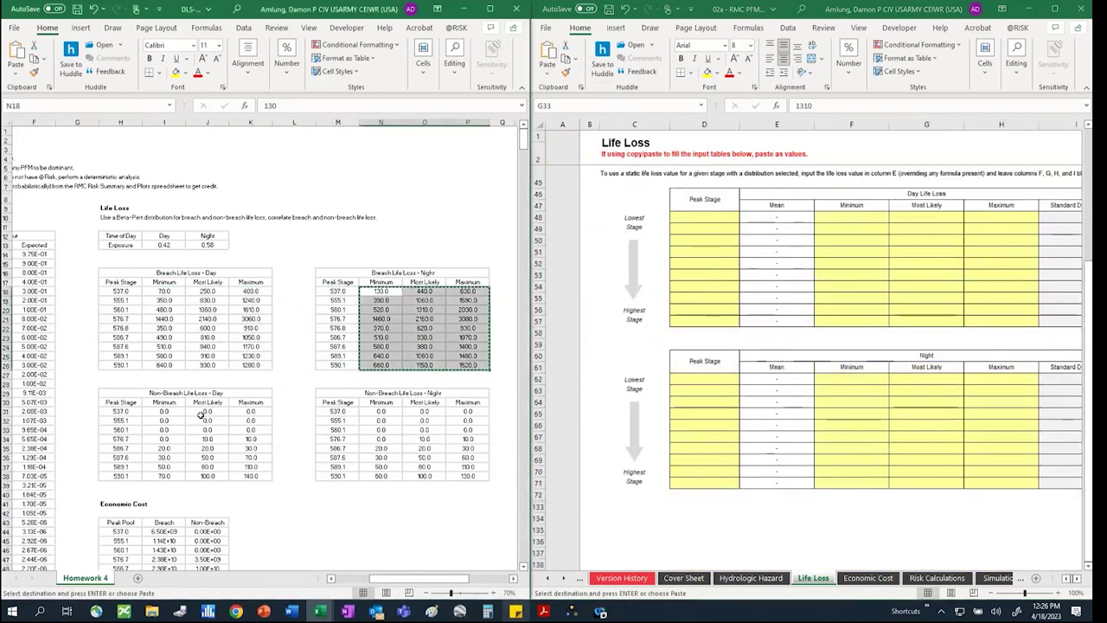
left_click_drag(121, 411, 132, 480)
key("ctrl+c")
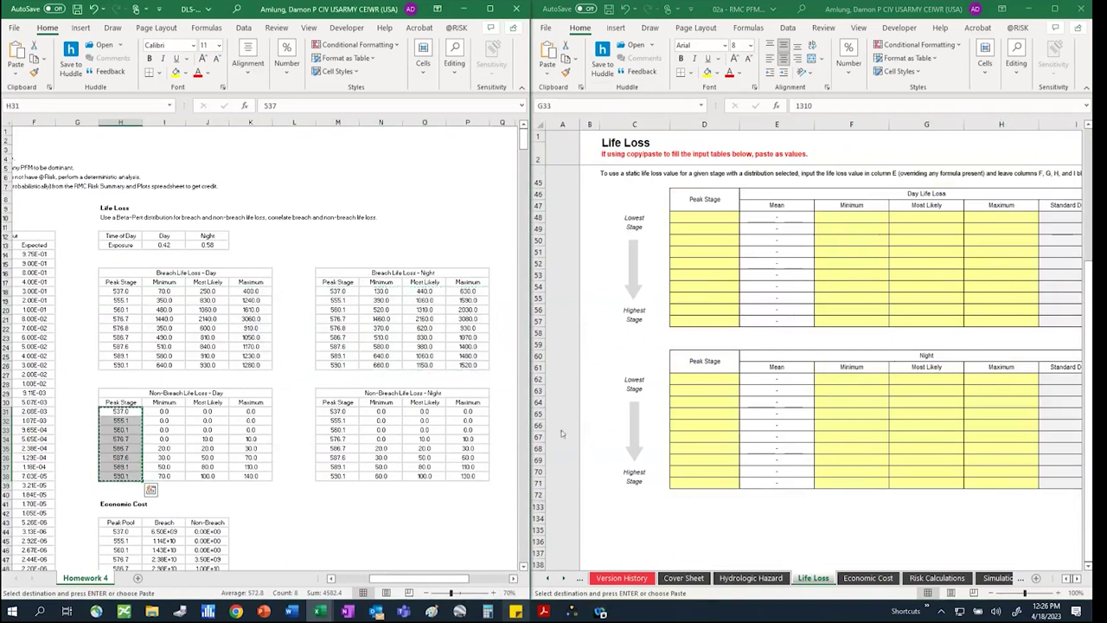
left_click(715, 217)
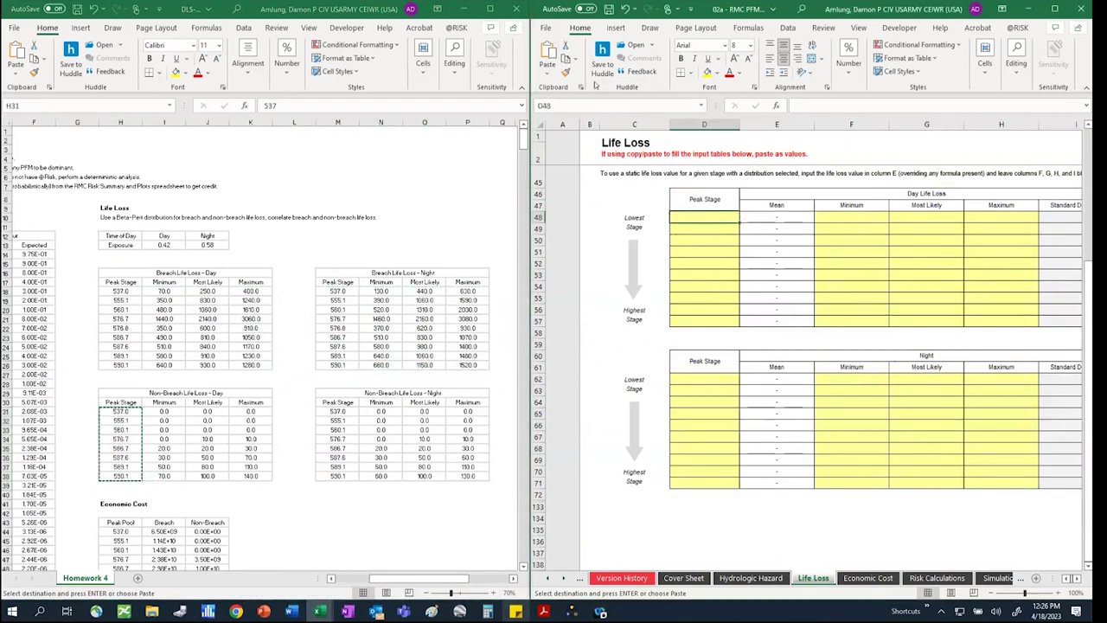
left_click(548, 76)
left_click(545, 158)
Copy the minimum, most likely and maximum daytime non-breach life loss as values into the non-breach day table from F48
left_click_drag(164, 410, 252, 474)
key("ctrl+c")
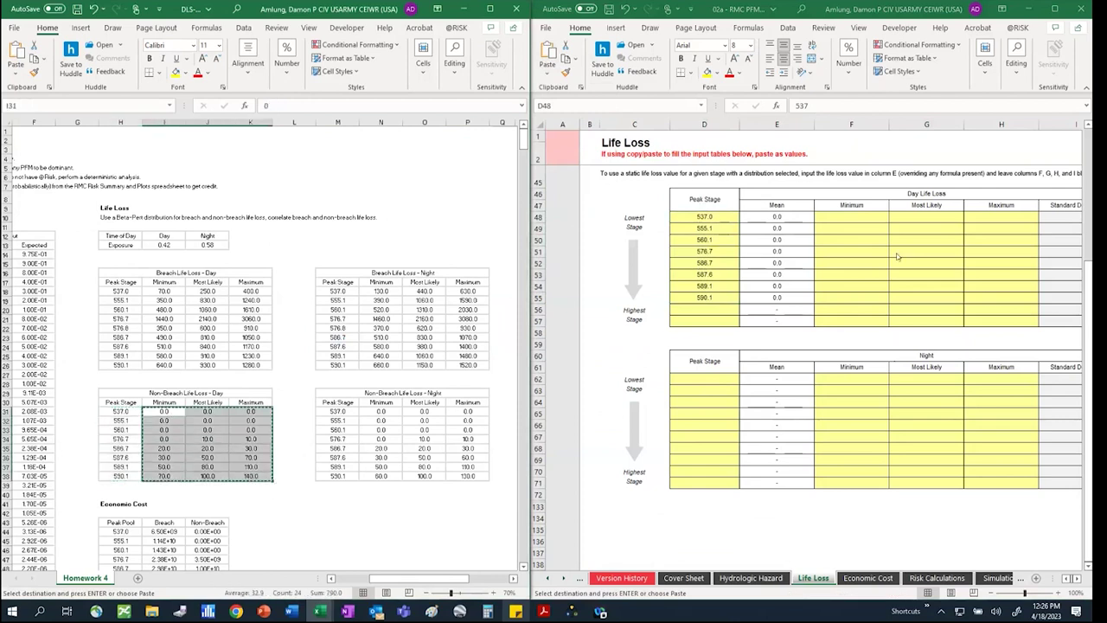
left_click(851, 217)
left_click(547, 76)
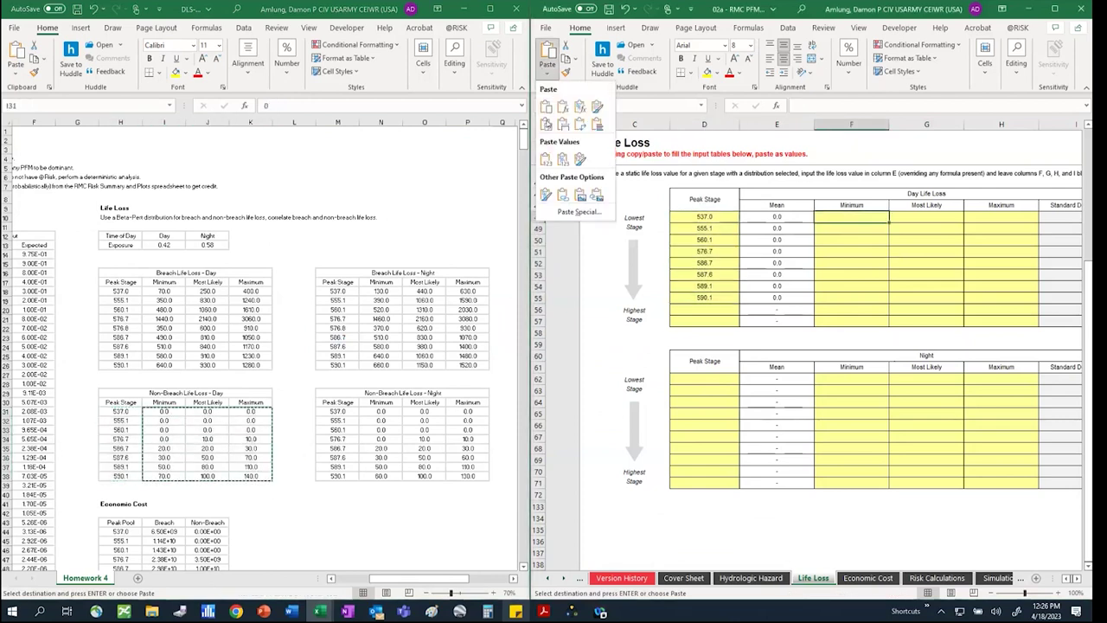
left_click(545, 158)
Copy the Non-Breach Life Loss - Night peak stages, 537.0 through 590.1, as values into the non-breach night table from D62 down
left_click(352, 401)
left_click_drag(337, 410, 339, 477)
key("ctrl+c")
left_click(699, 381)
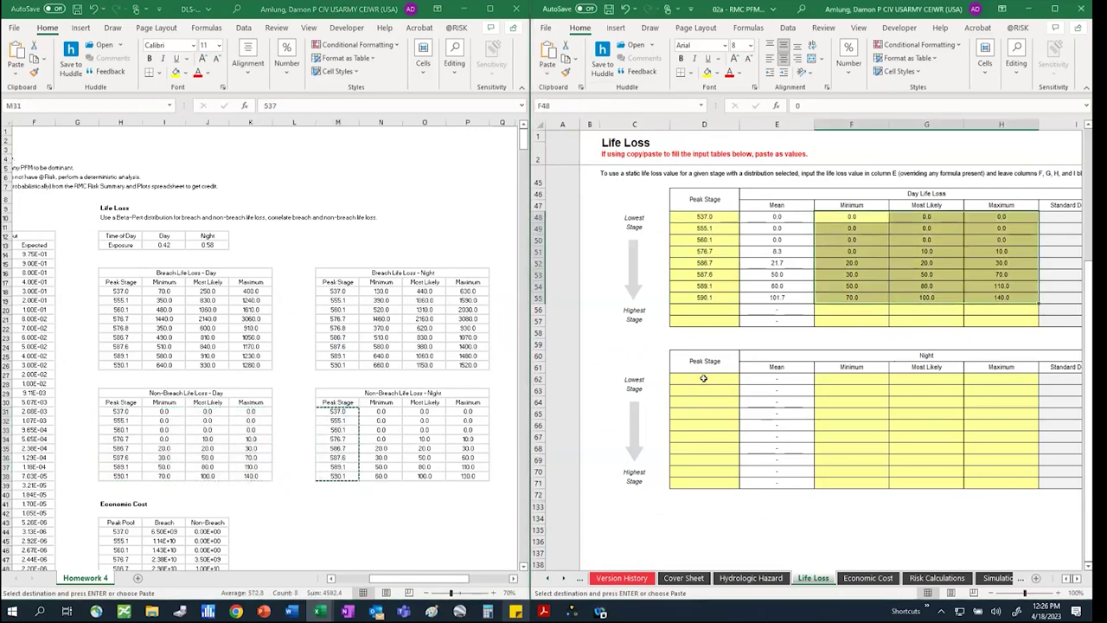
left_click(547, 76)
left_click(545, 159)
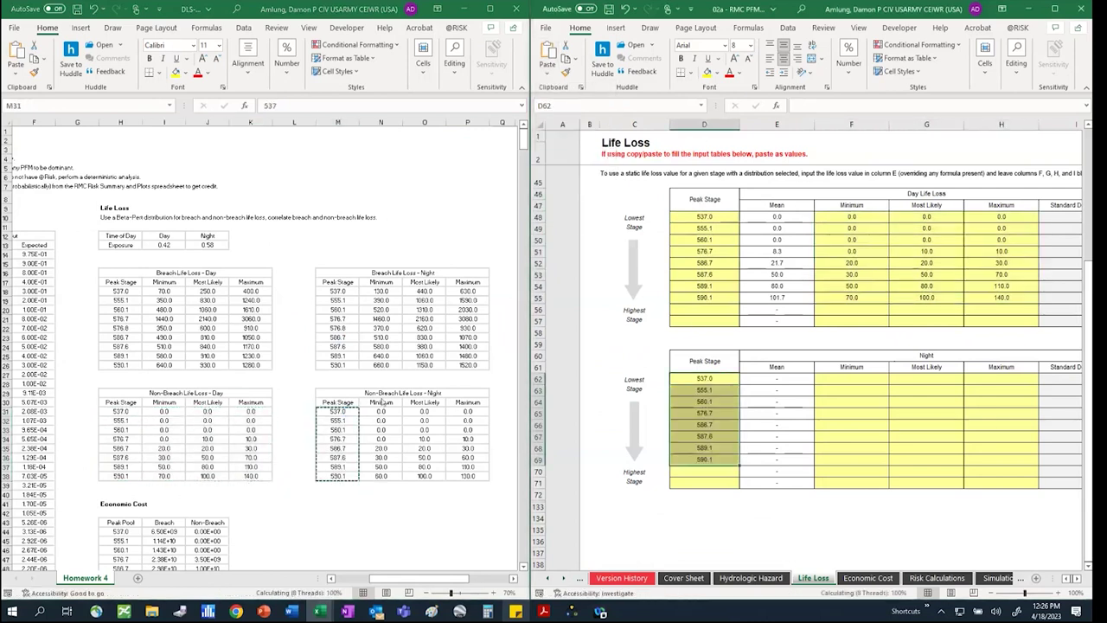
Copy the minimum, most likely and maximum nighttime non-breach life loss as values into the non-breach night table from F62
left_click(376, 415)
left_click_drag(380, 411, 467, 476)
key("ctrl+c")
left_click(852, 378)
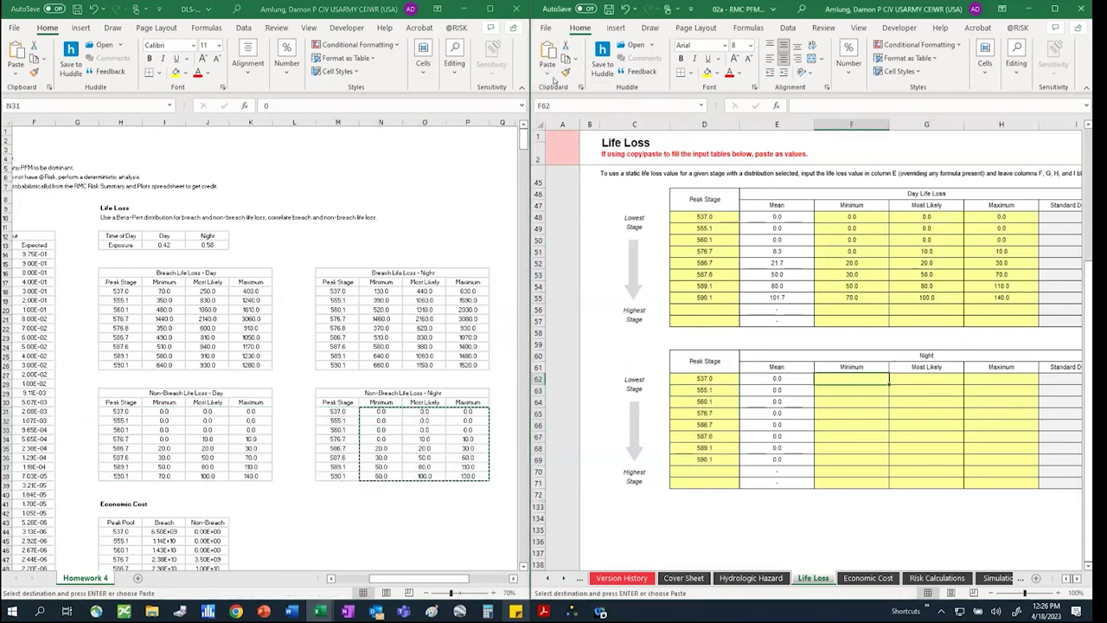
left_click(548, 74)
left_click(545, 160)
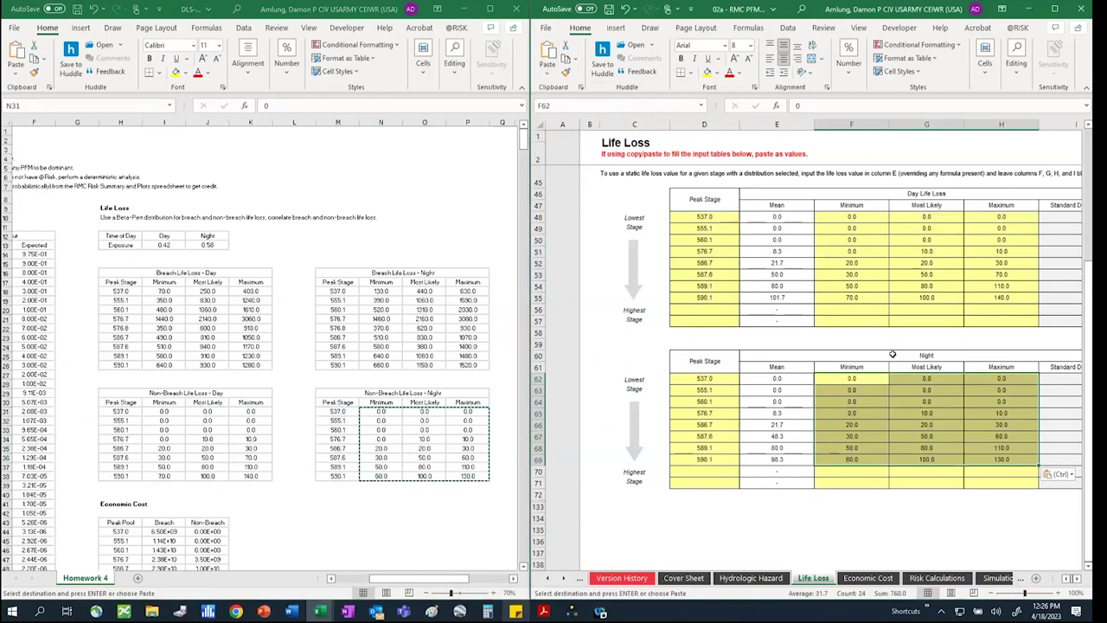
left_click(892, 355)
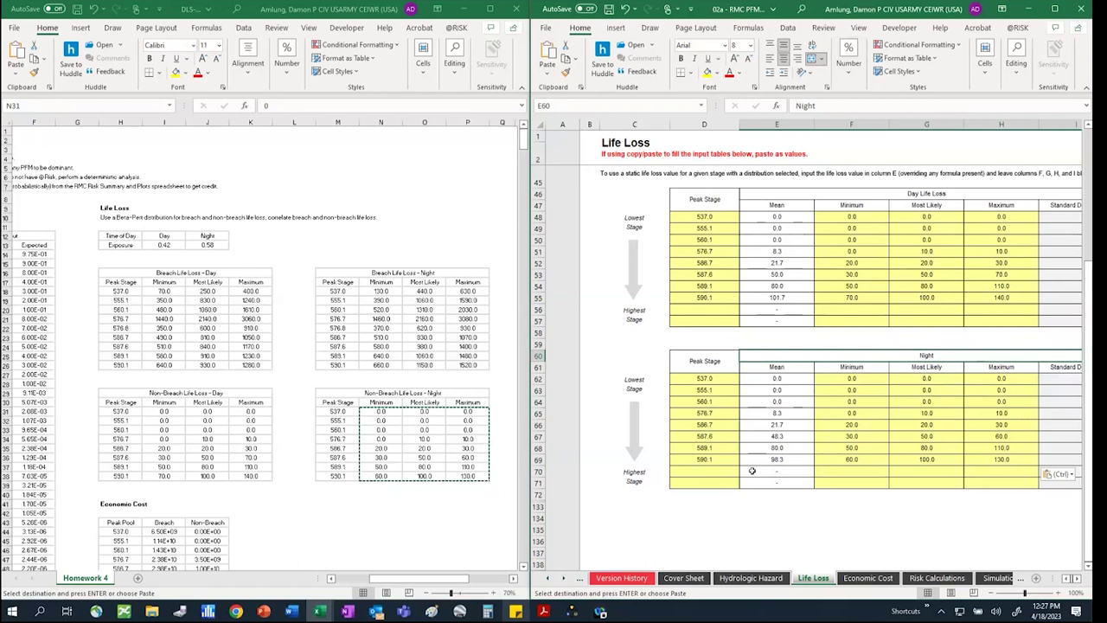
left_click(934, 552)
scroll(891, 312, "up", 14)
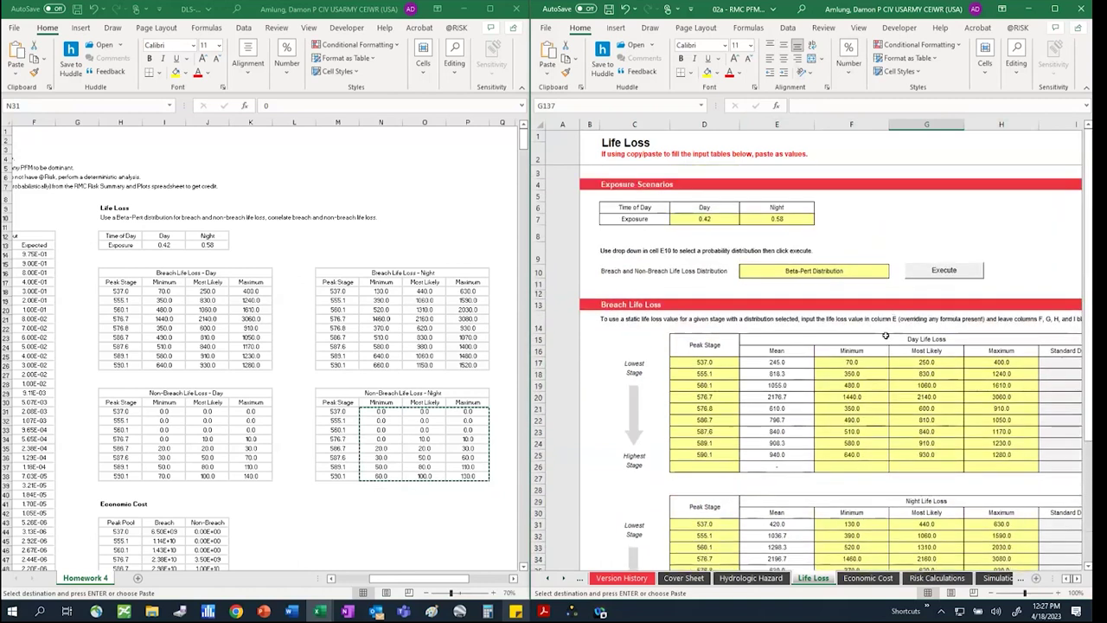
scroll(885, 336, "down", 5)
scroll(885, 336, "up", 5)
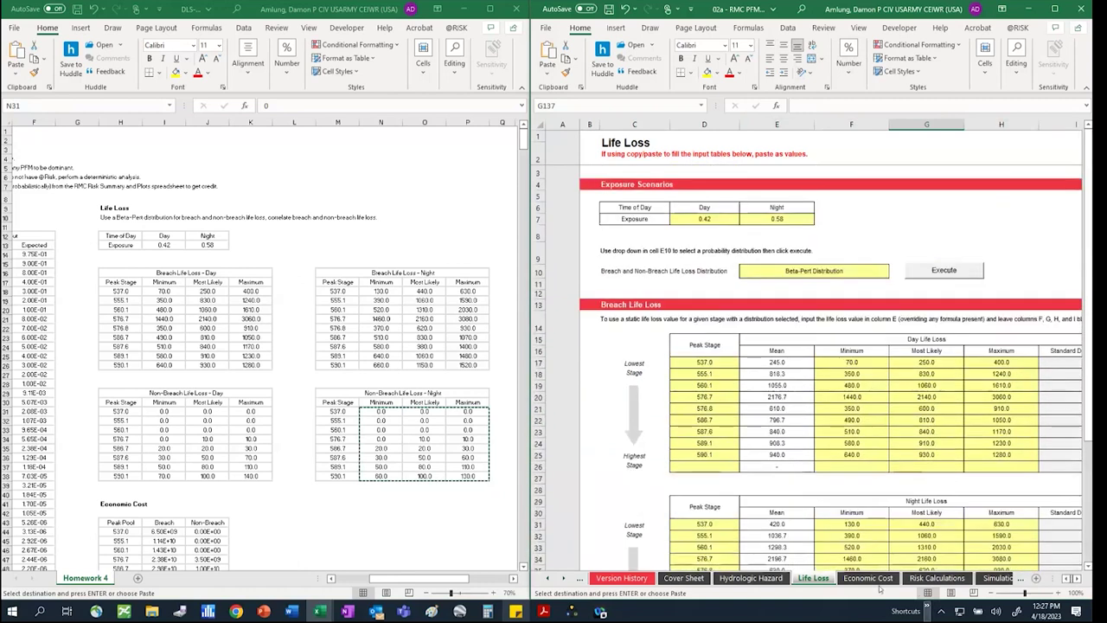
Copy the peak pools and breach economic costs as values into the Breach Economic Cost table from D7 down on the Economic Cost sheet
left_click(867, 578)
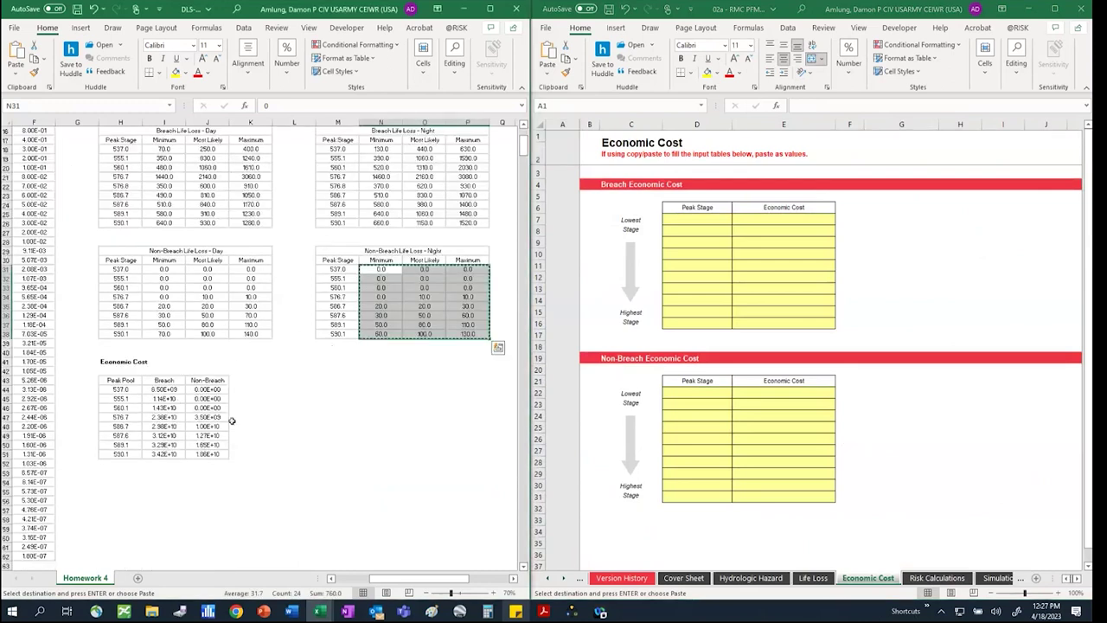
left_click_drag(121, 389, 166, 454)
key("ctrl+c")
left_click(709, 216)
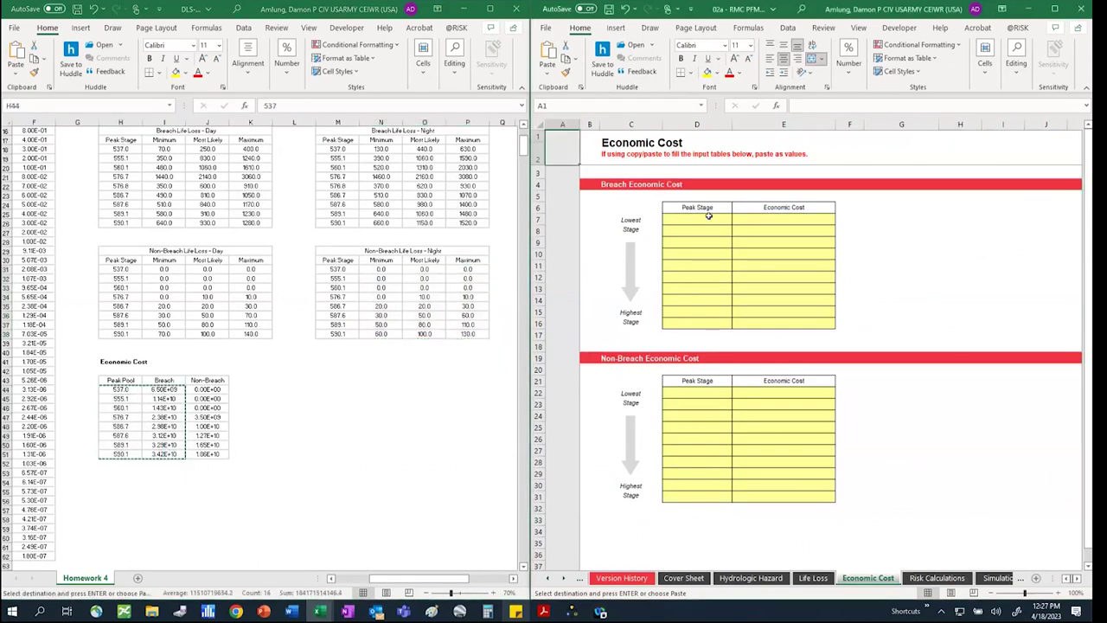
left_click(547, 74)
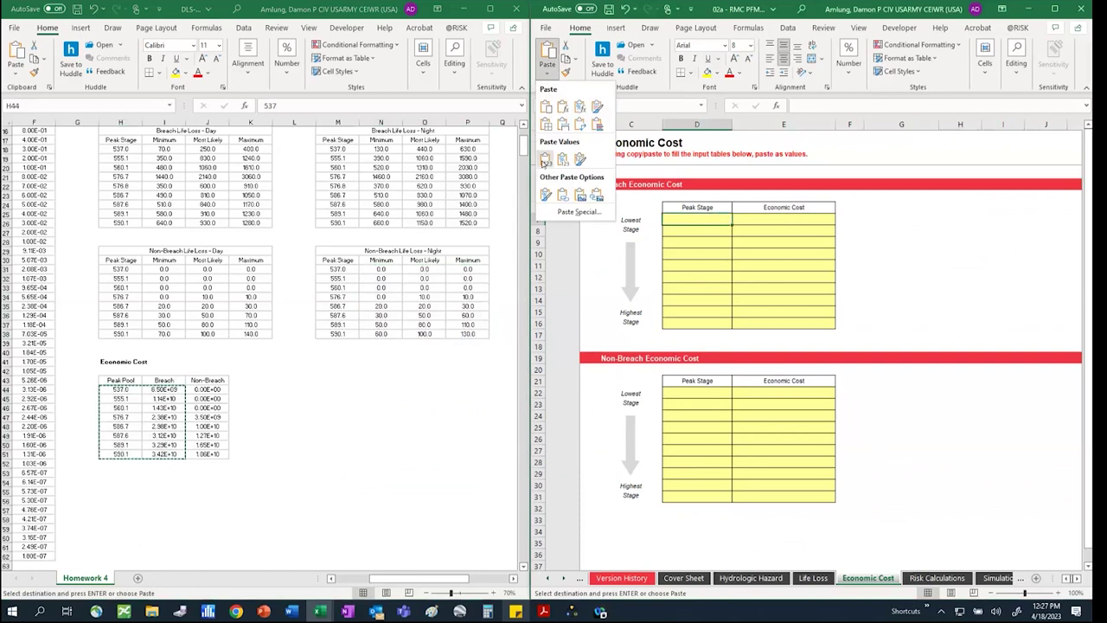
left_click(544, 161)
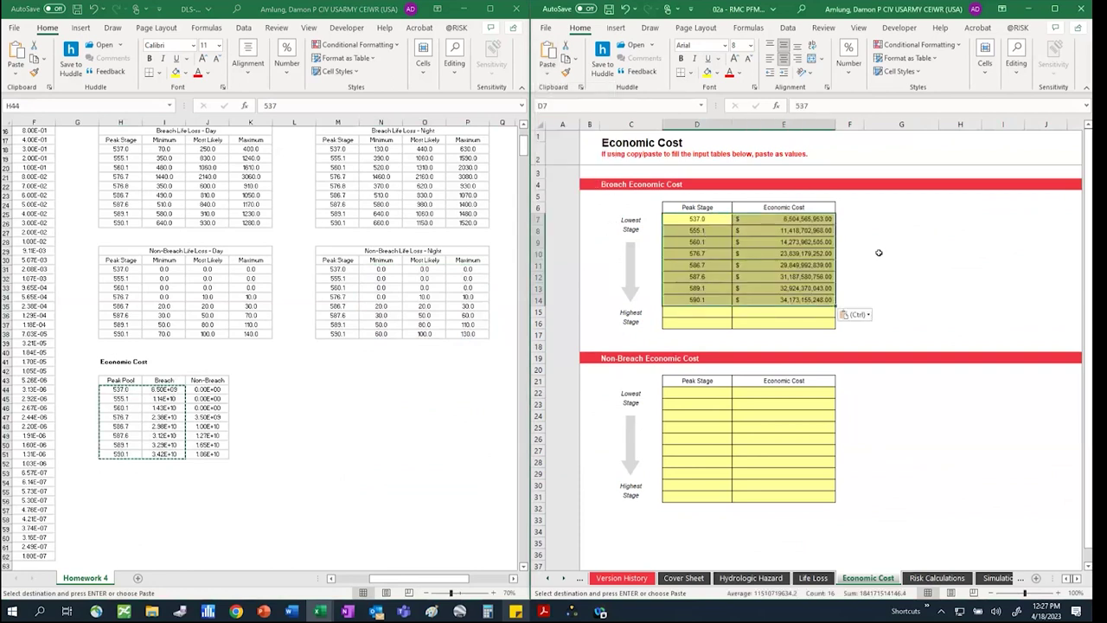
left_click(878, 253)
Copy only the peak pools and non-breach costs as values into the Non-Breach Economic Cost table from D22 down
left_click_drag(122, 389, 121, 454)
left_click_drag(213, 389, 218, 454, "ctrl")
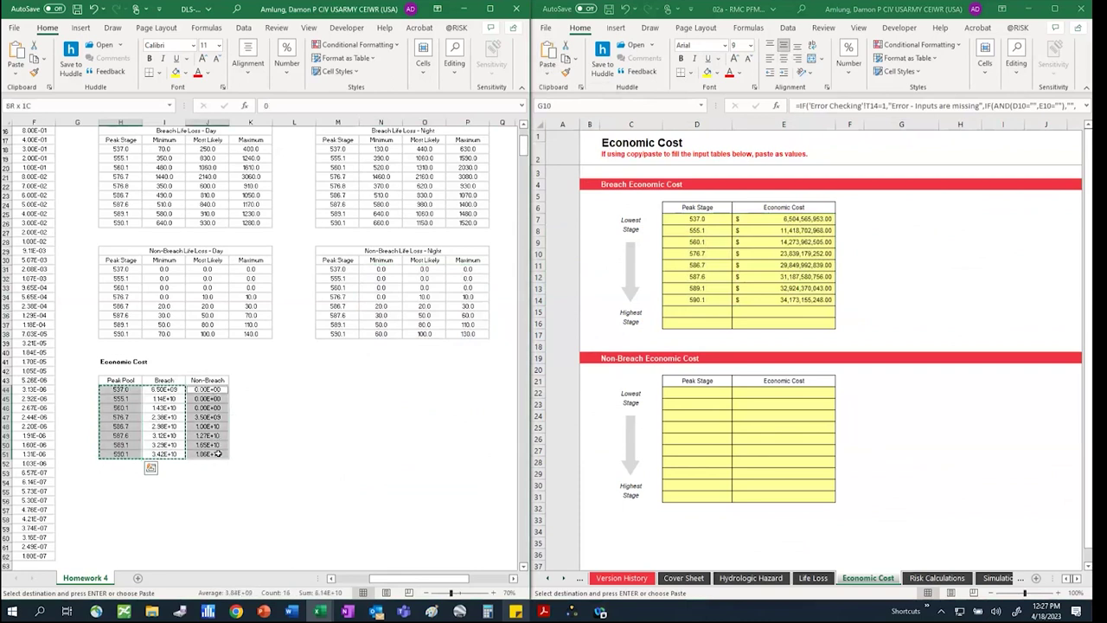
left_click(722, 394)
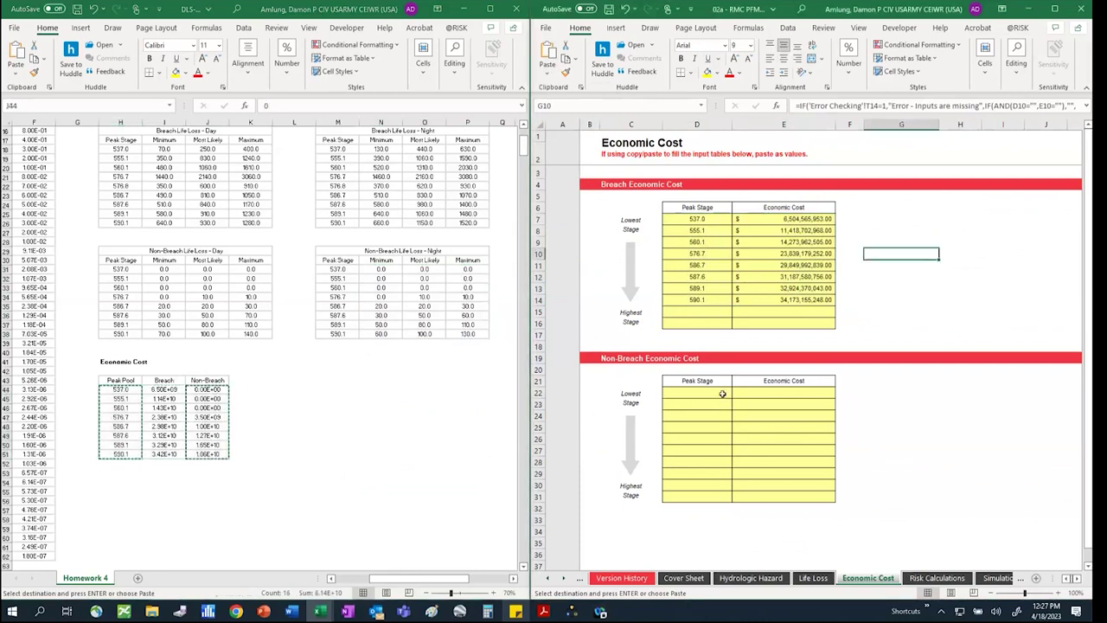
left_click(722, 394)
left_click(548, 77)
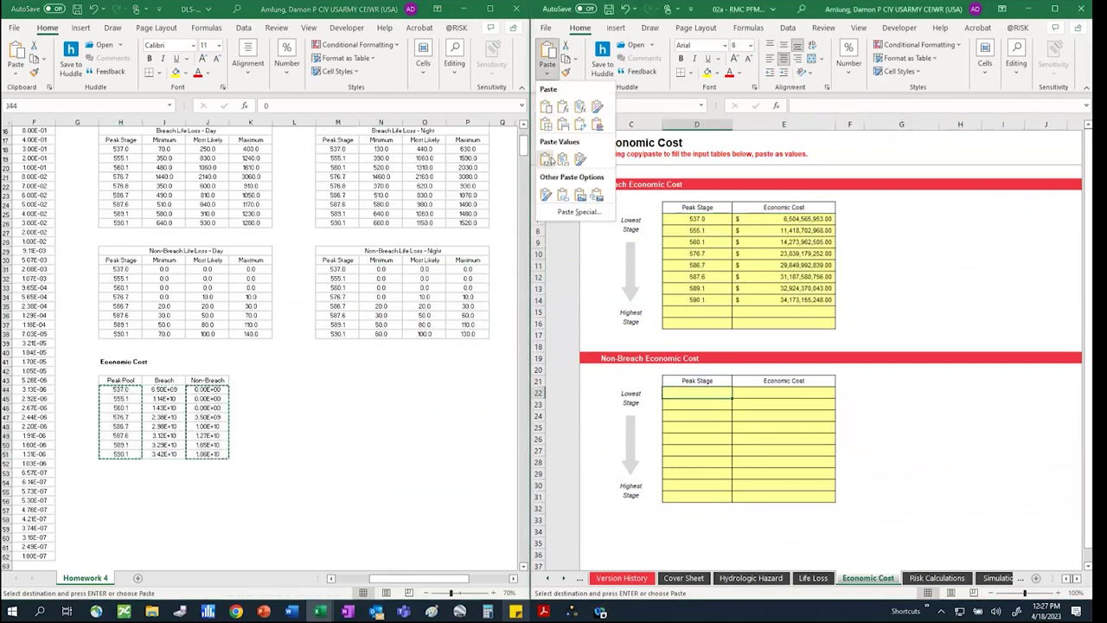
left_click(547, 159)
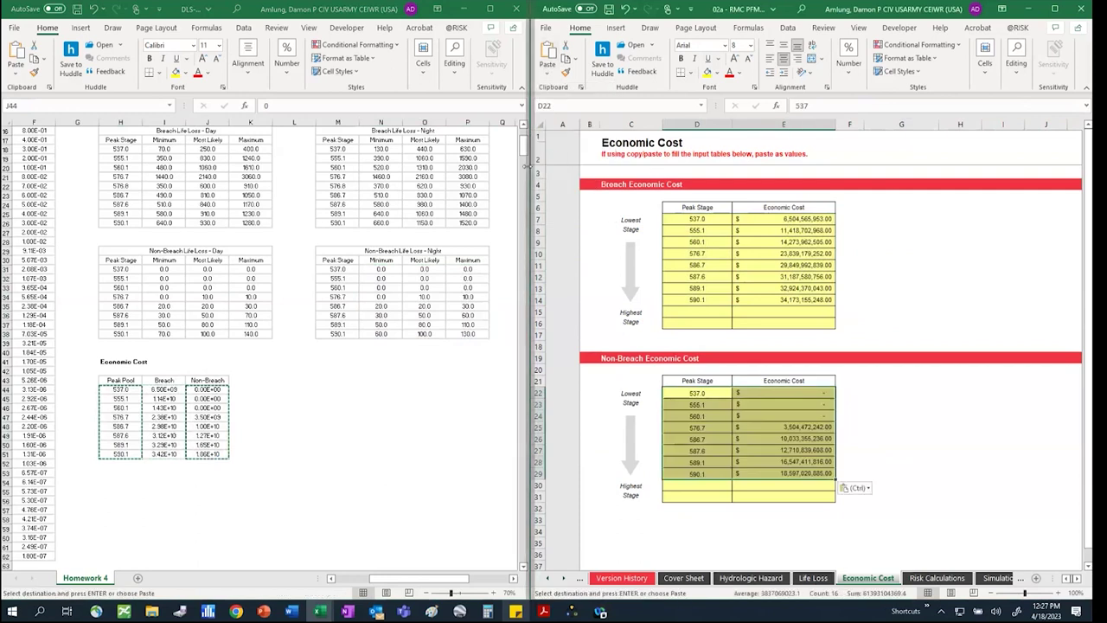
left_click(392, 412)
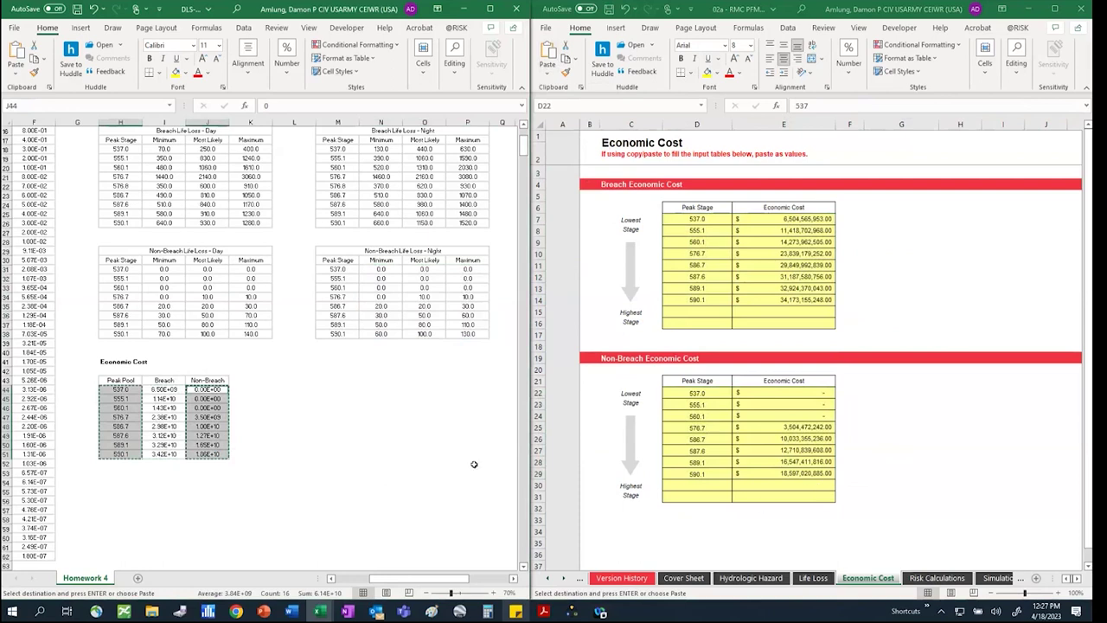
left_click(424, 448)
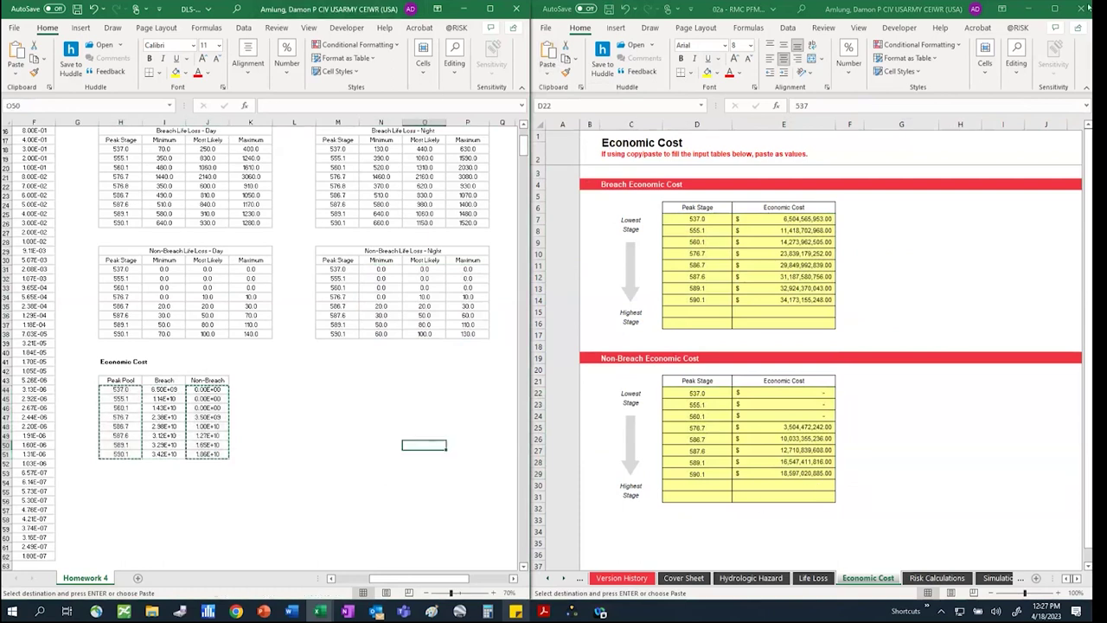
left_click(1054, 8)
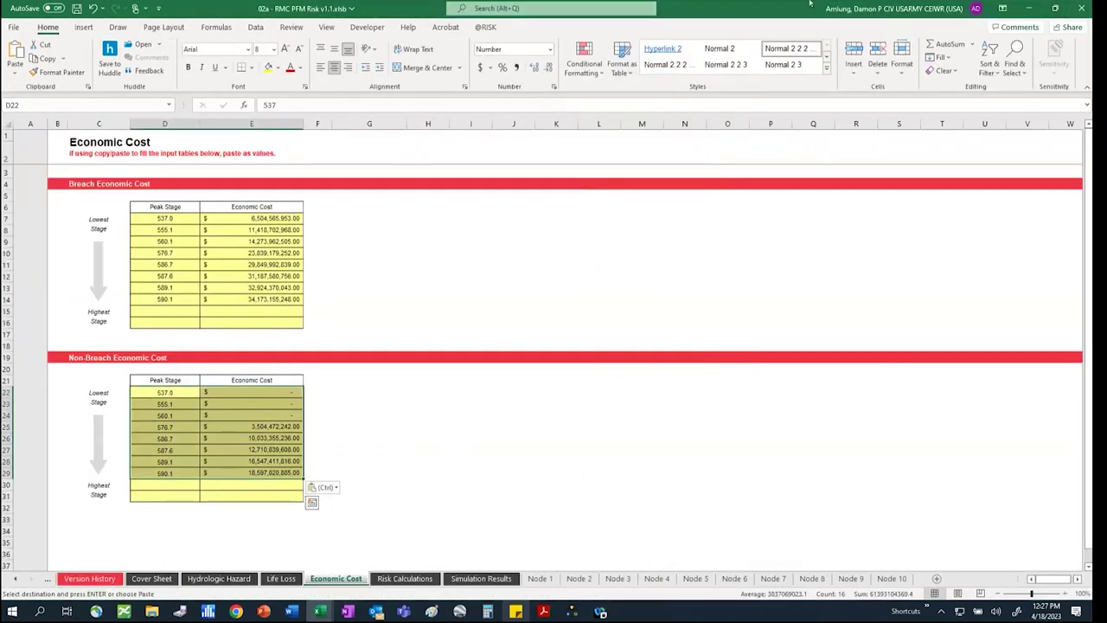
left_click(1056, 7)
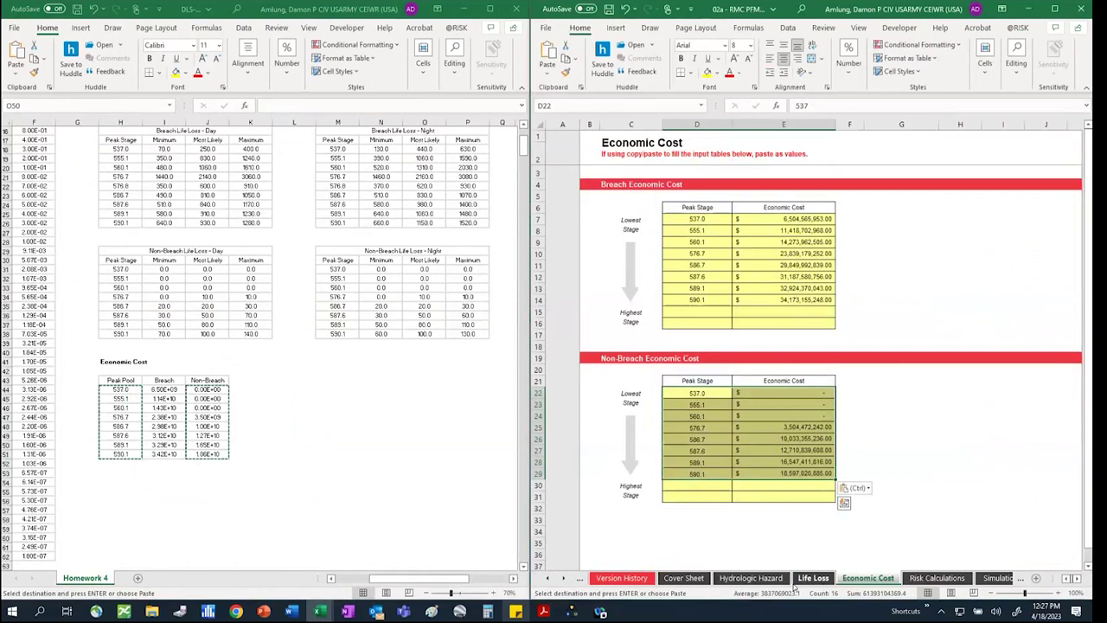
left_click(564, 579)
left_click(564, 578)
left_click(563, 578)
left_click(564, 578)
left_click(564, 579)
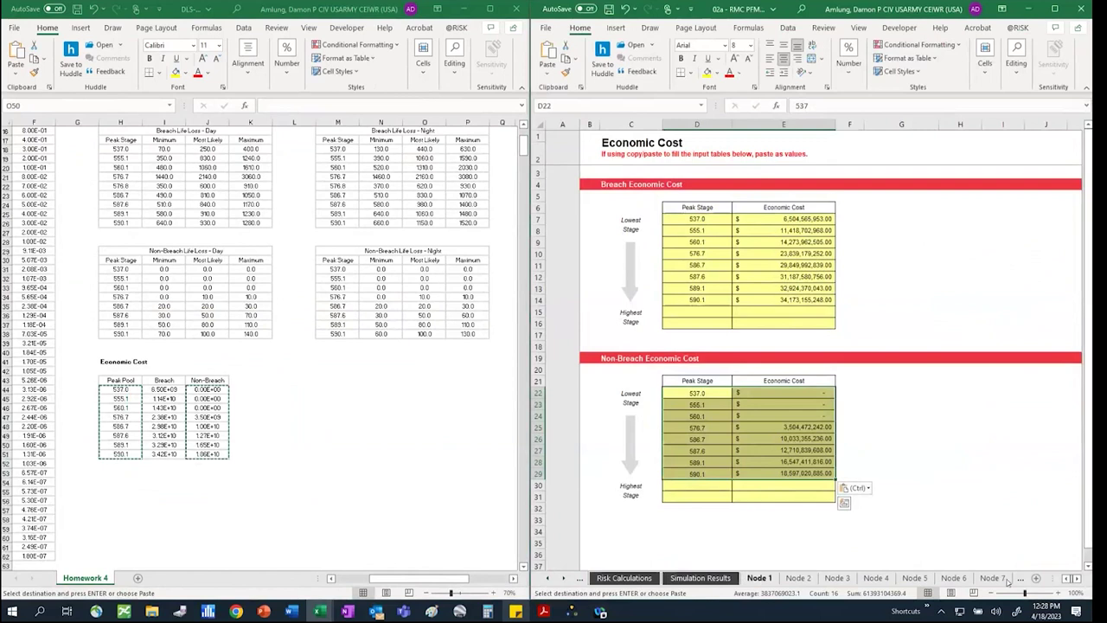
Clear the peak stages in K12:K17 of the Peak Stages to Evaluate System Response table on the Hydrologic Hazard sheet
left_click_drag(420, 578, 322, 578)
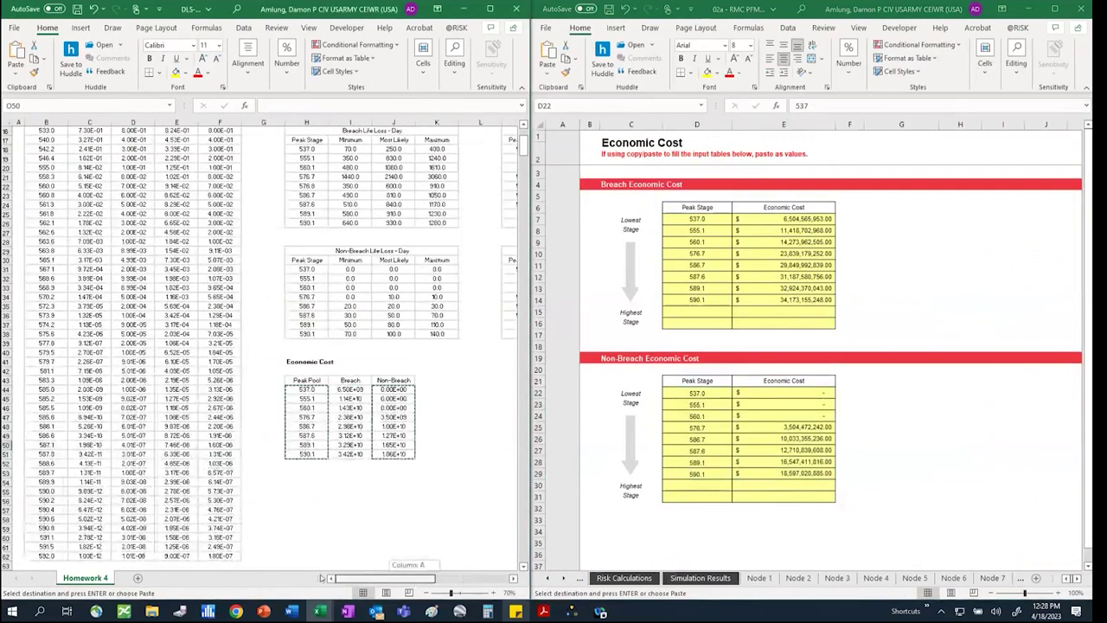
scroll(329, 506, "down", 14)
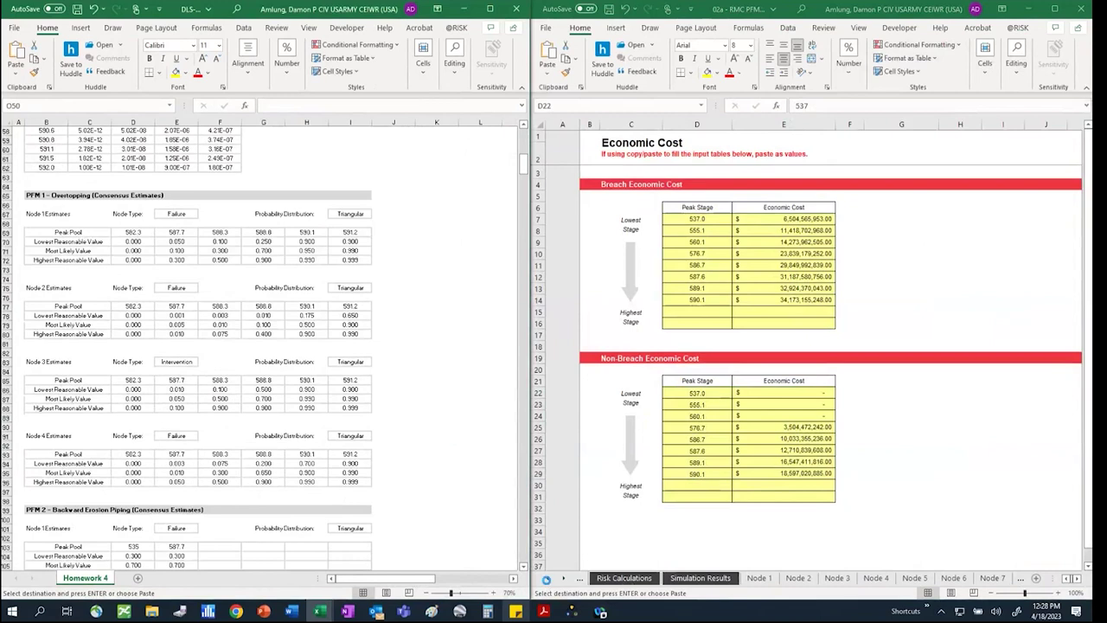
left_click(548, 578)
key("ctrl+v")
left_click(547, 578)
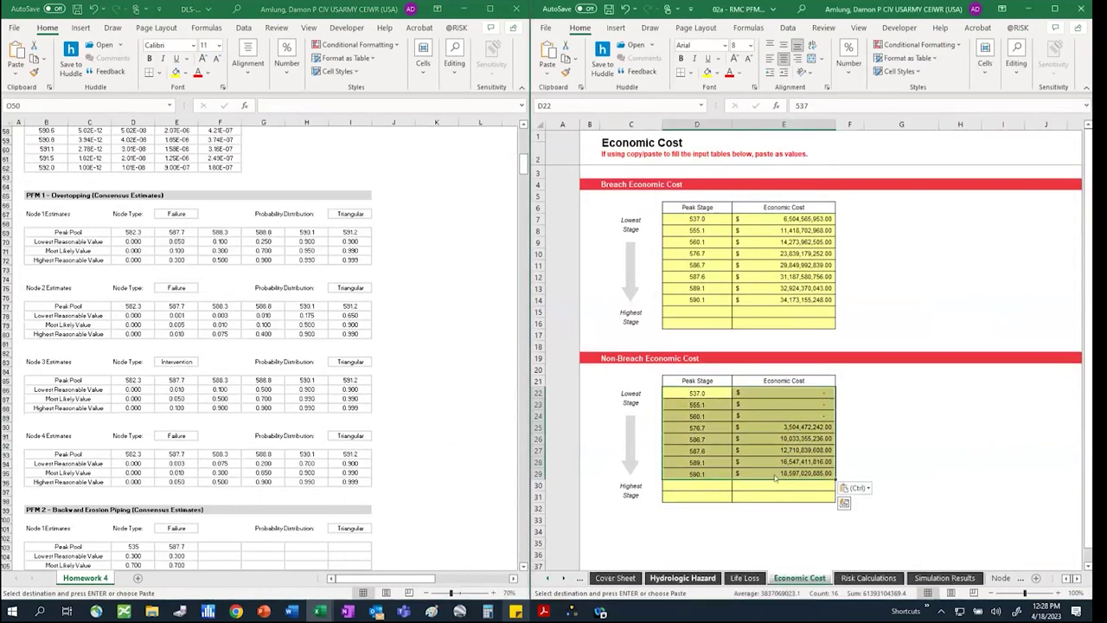
key("ctrl+Page_Up")
key("ctrl+Page_Up")
left_click(1082, 579)
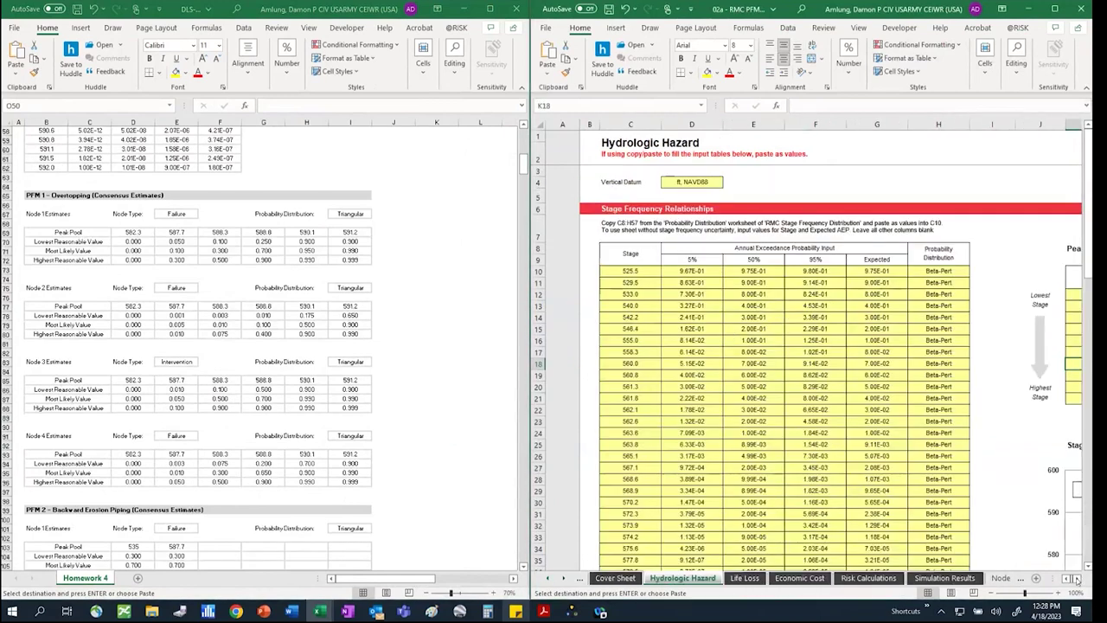
key("ctrl+v")
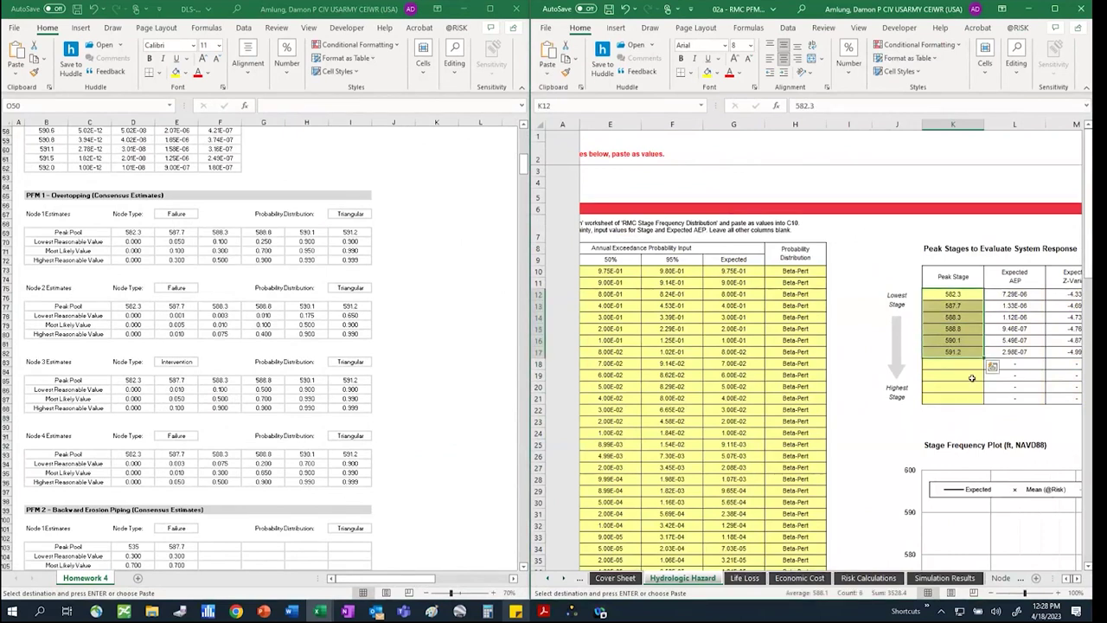
key("ctrl+z")
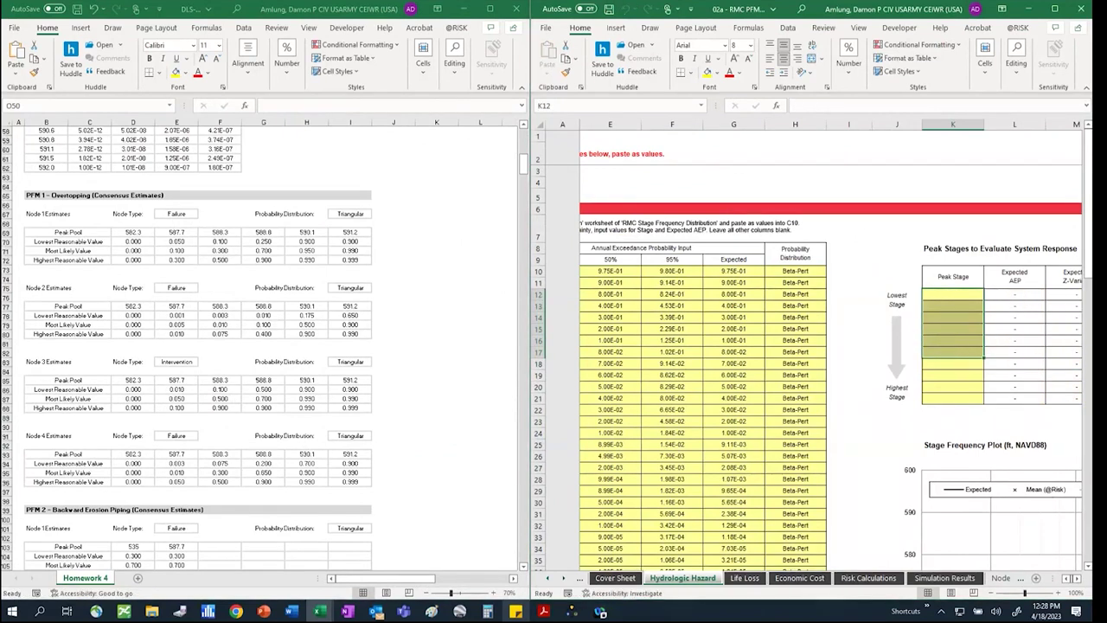
Copy the PFM 2 Node 3 peak pools, 535 through 587.7, as transposed values into the Hydrologic Hazard peak stage column from K12 down
scroll(293, 300, "down", 3)
scroll(293, 300, "down", 9)
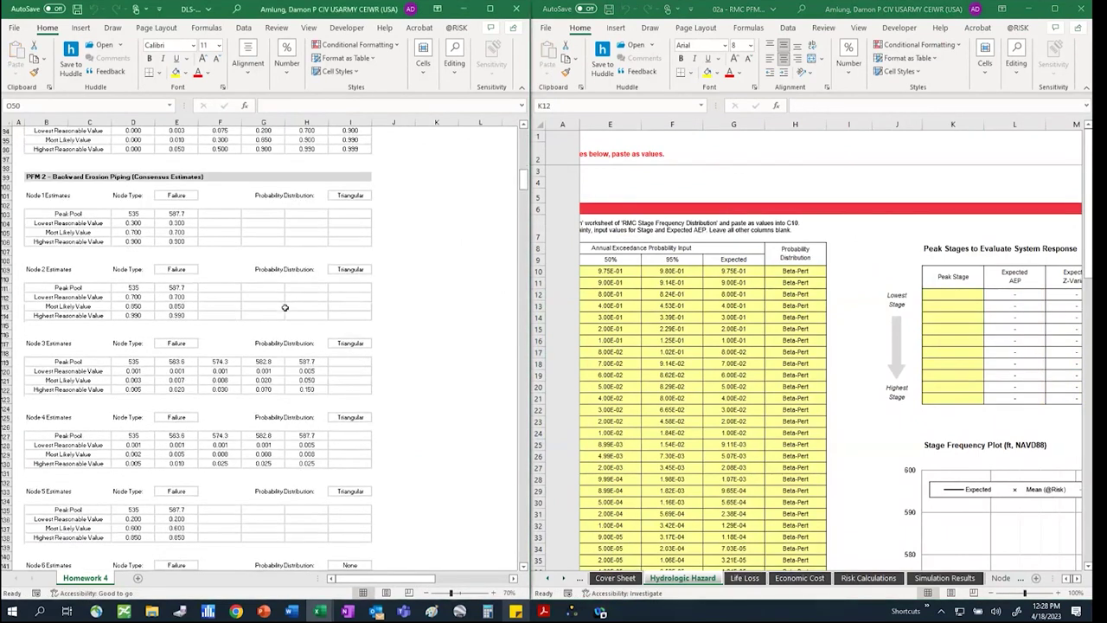
left_click_drag(132, 362, 306, 361)
key("ctrl+c")
left_click(952, 295)
left_click(547, 73)
left_click(571, 212)
left_click(693, 208)
left_click(801, 307)
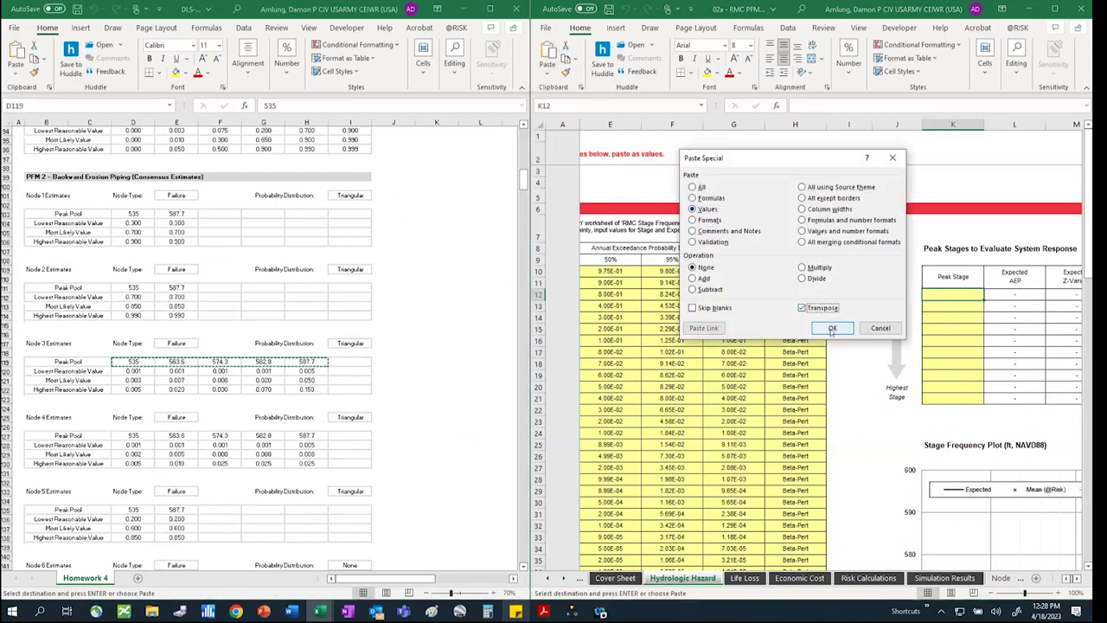
left_click(832, 328)
left_click(954, 376)
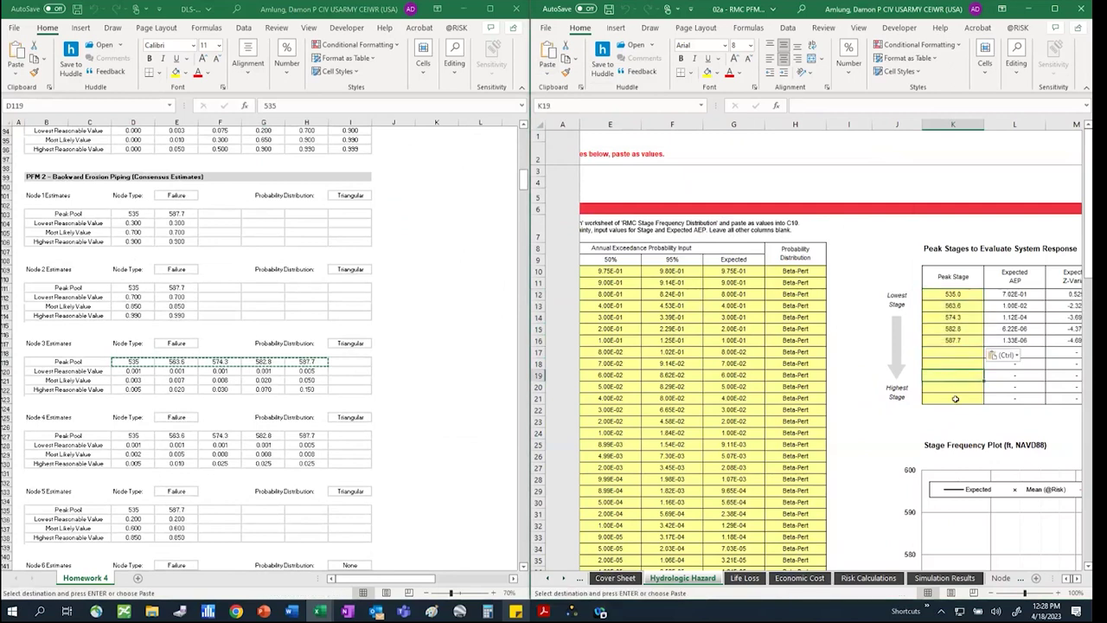
On the Node 1 sheet, choose 535.0 as the first peak stage in E9 and 587.7 as the second in F9
left_click(302, 291)
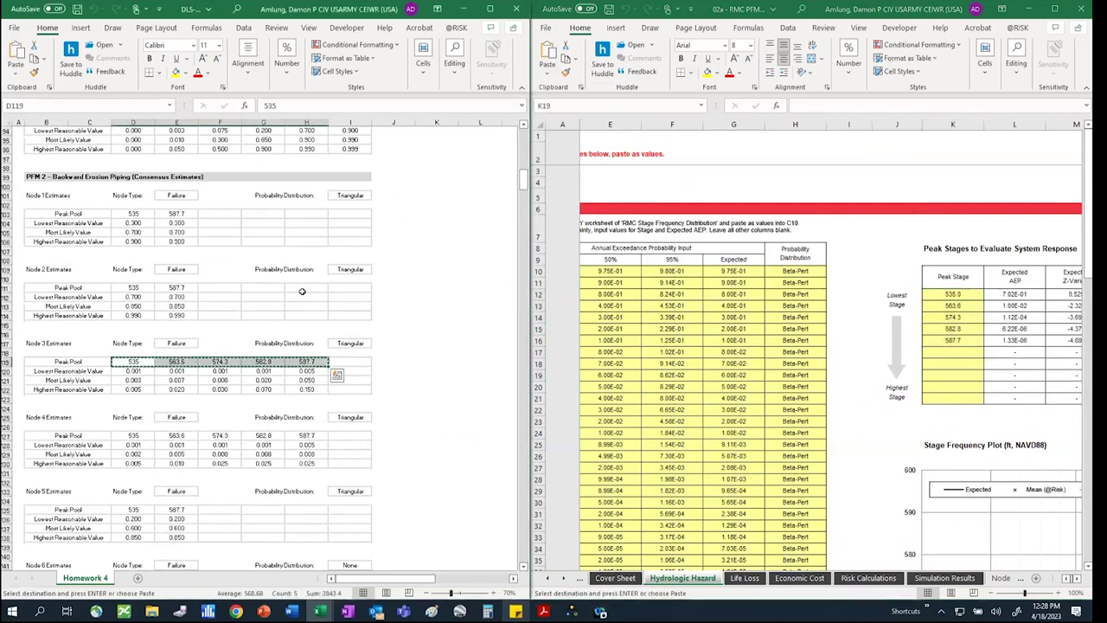
scroll(302, 292, "down", 1)
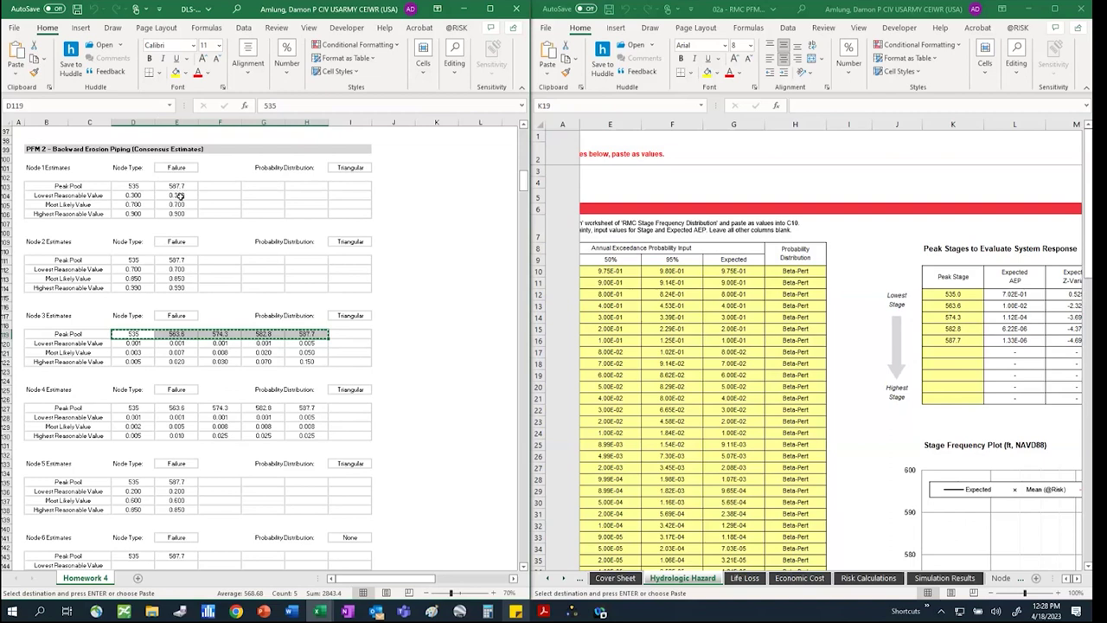
left_click(1000, 578)
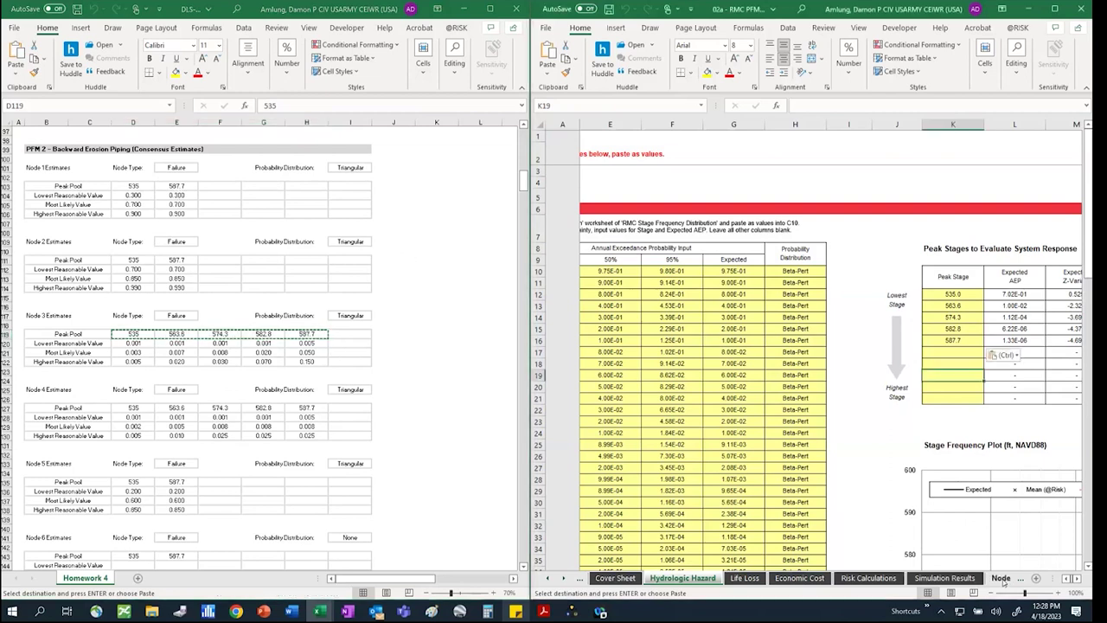
left_click(765, 246)
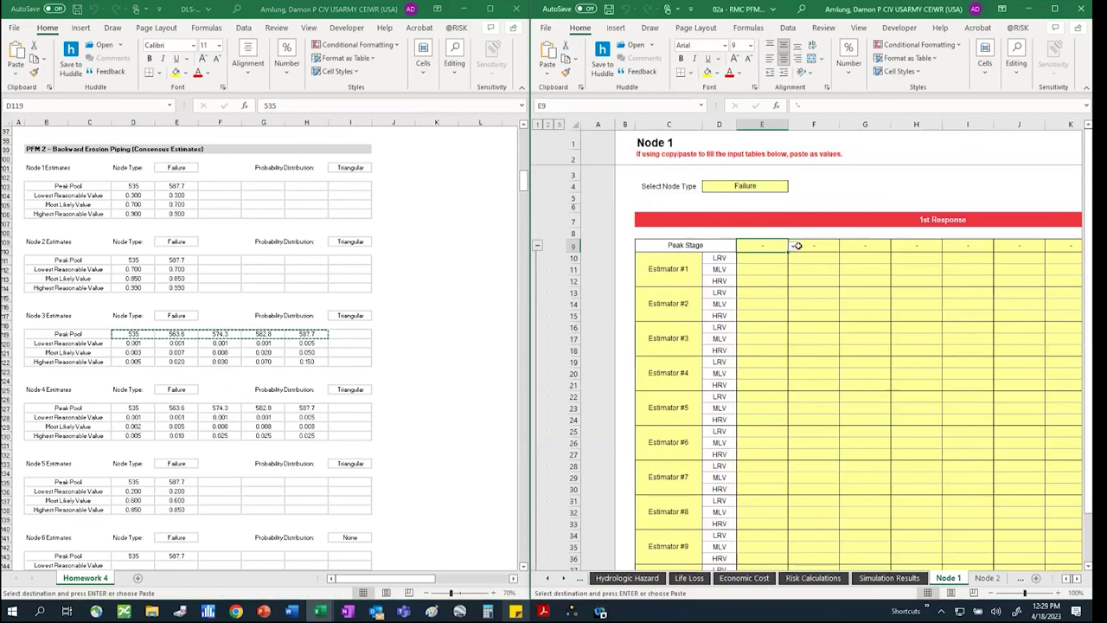
left_click(792, 246)
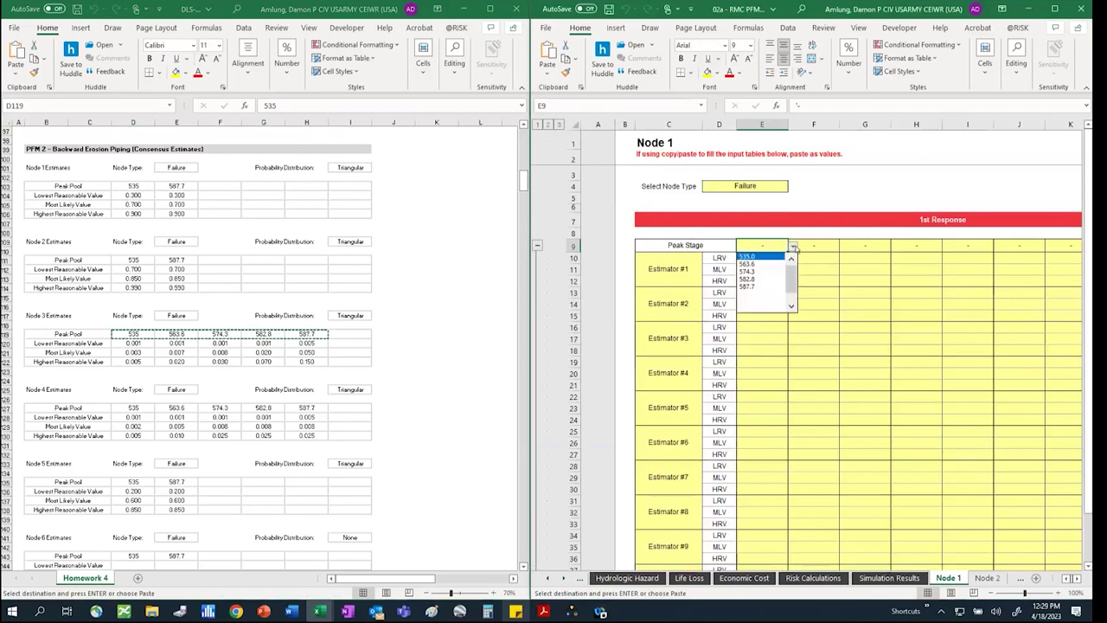
left_click(772, 258)
left_click(813, 247)
left_click(844, 247)
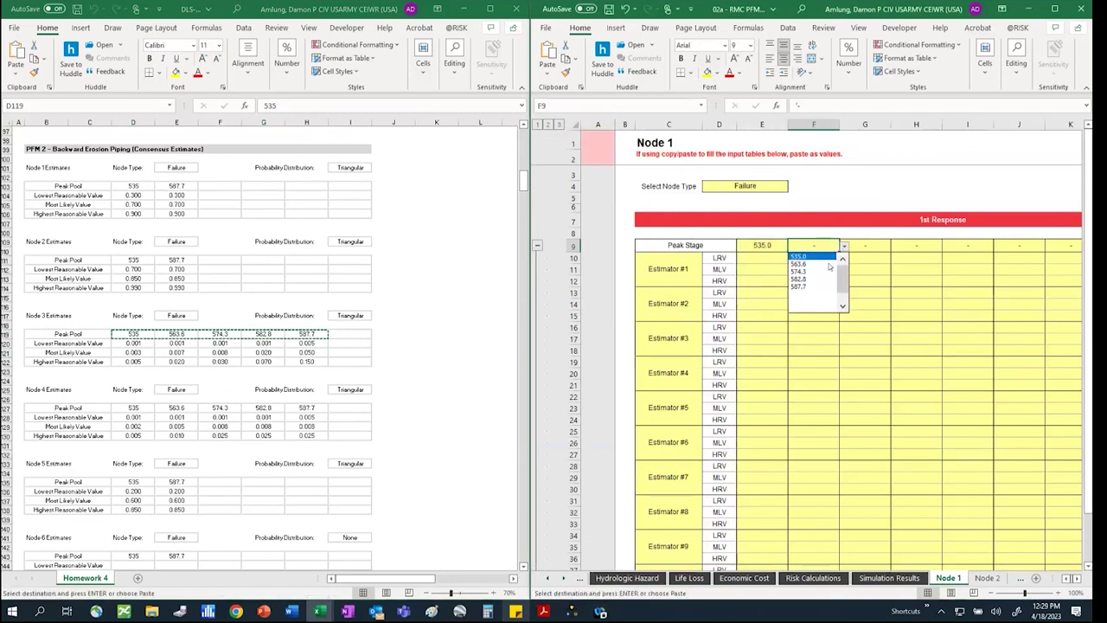
left_click(813, 286)
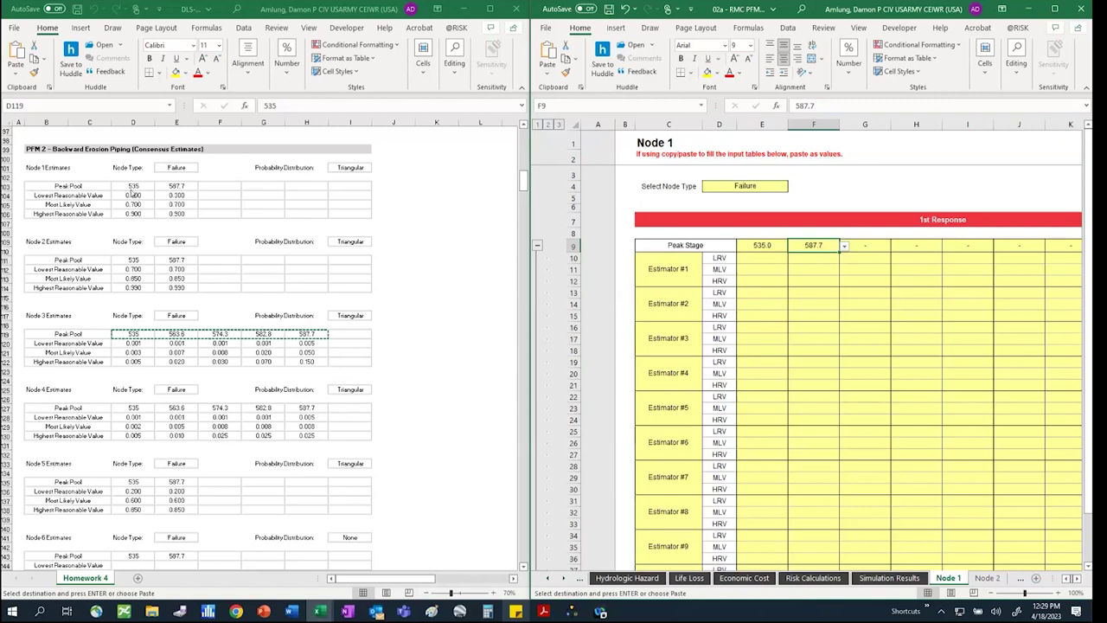
key("ctrl+v")
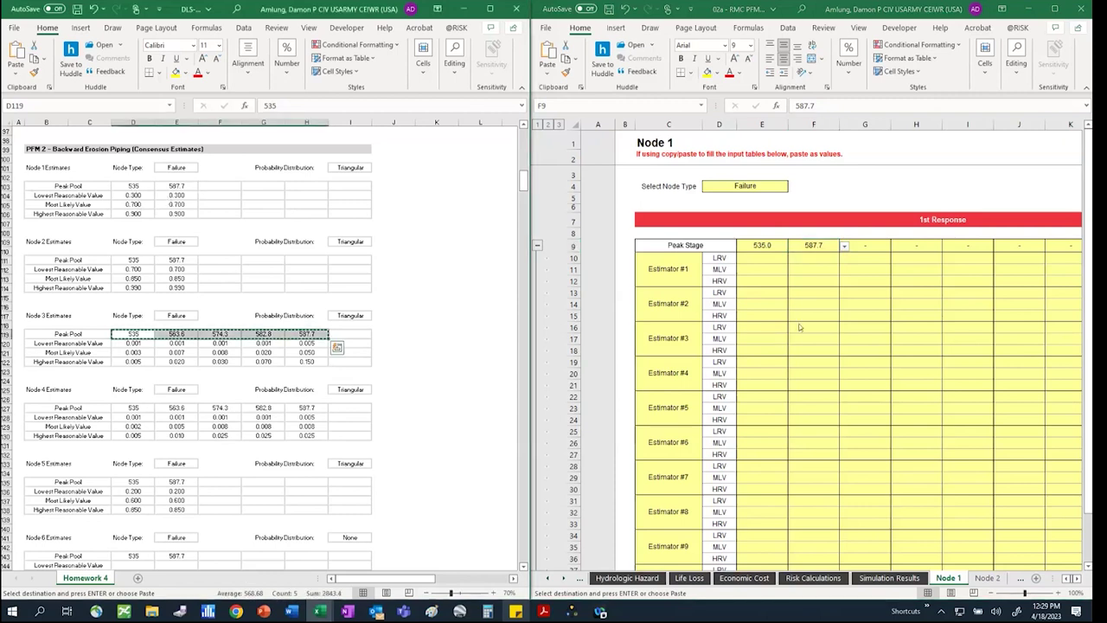
On the Node 1 sheet, expand the 2nd Response section to view its estimator table, and collapse it again
scroll(889, 296, "down", 1)
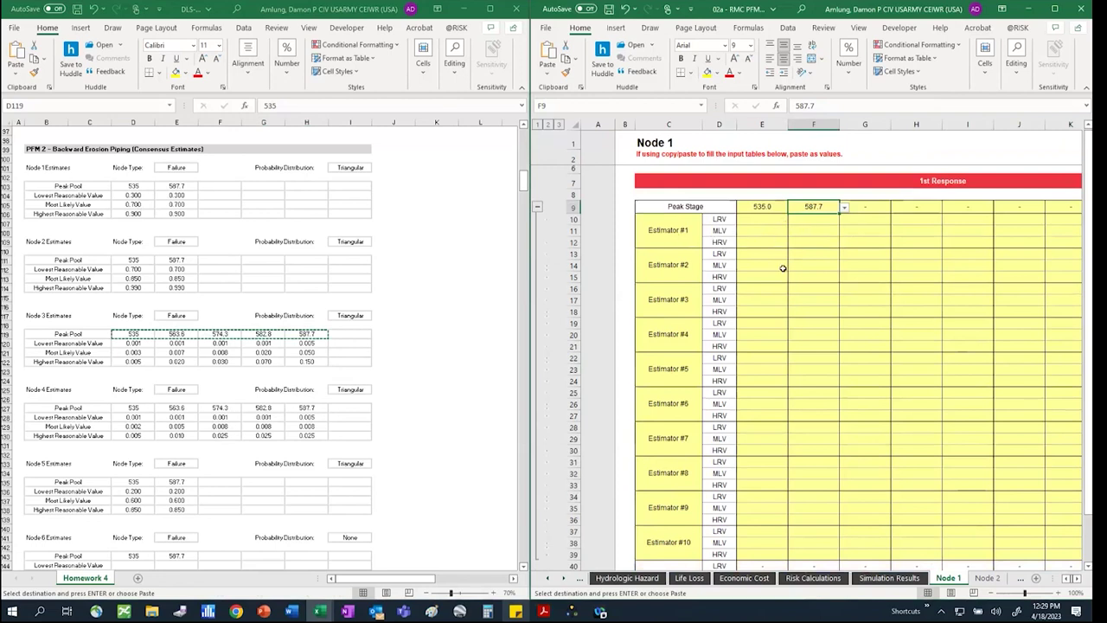
scroll(782, 268, "down", 4)
scroll(788, 346, "down", 2)
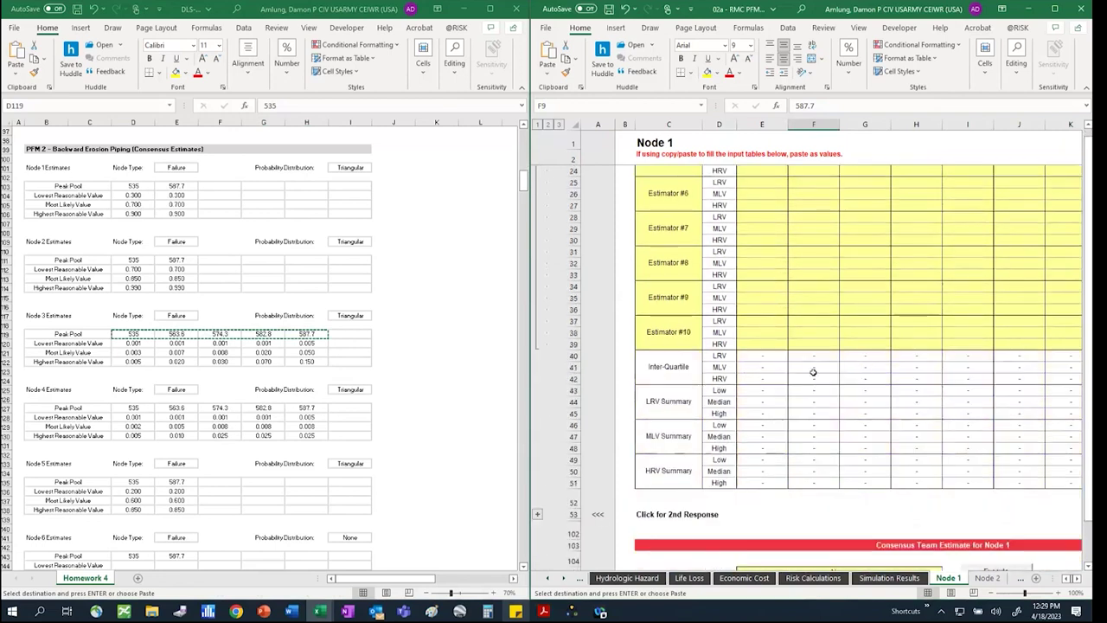
scroll(813, 369, "down", 1)
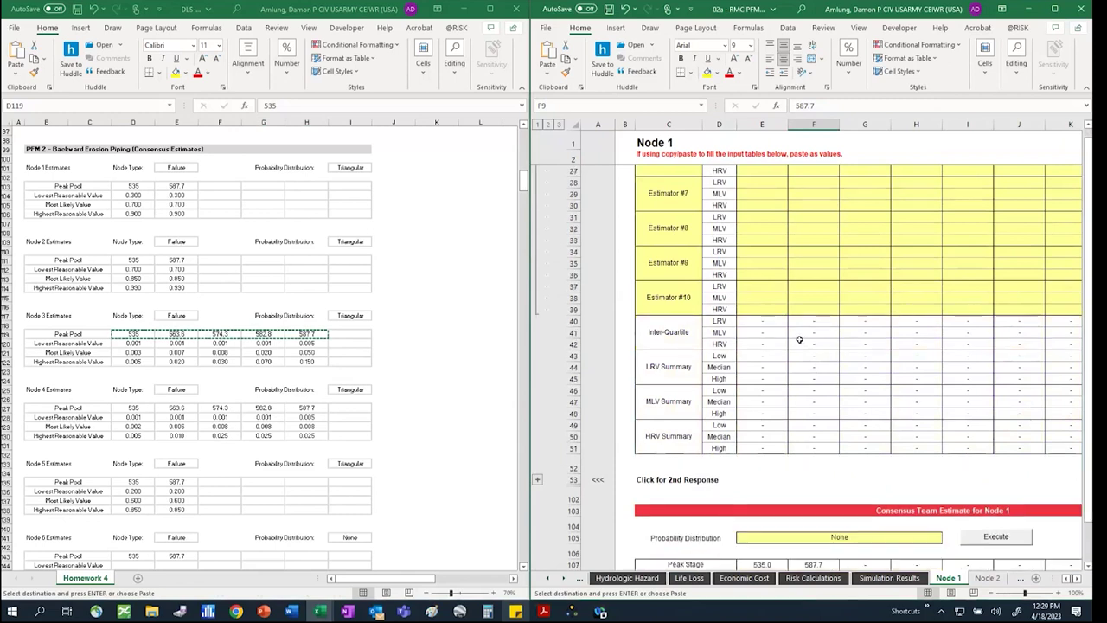
left_click(537, 480)
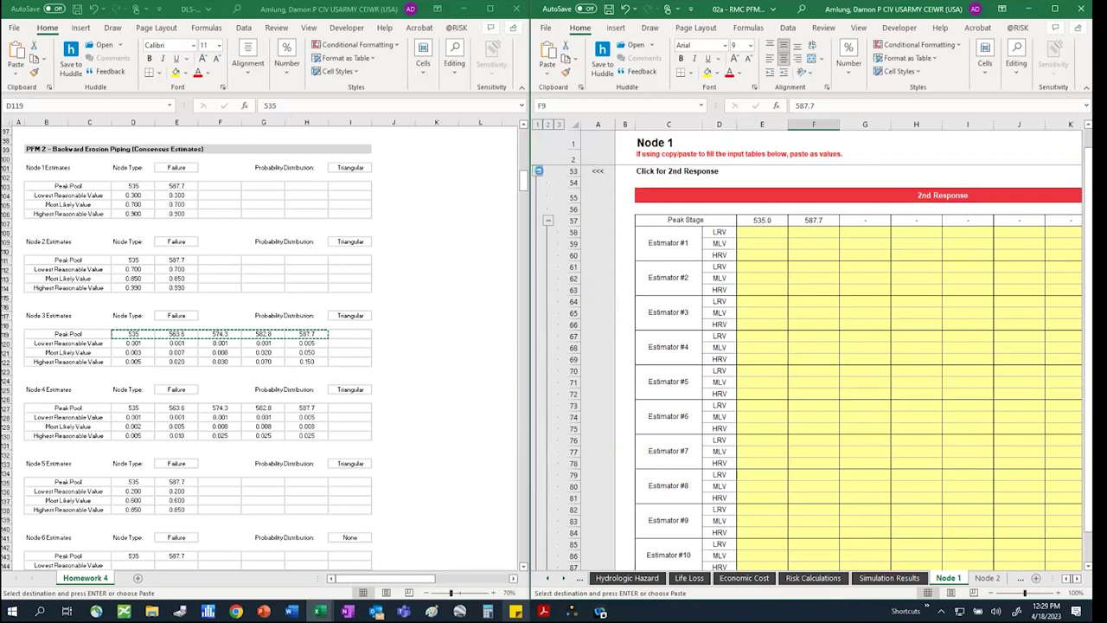
left_click(539, 172)
scroll(782, 265, "up", 3)
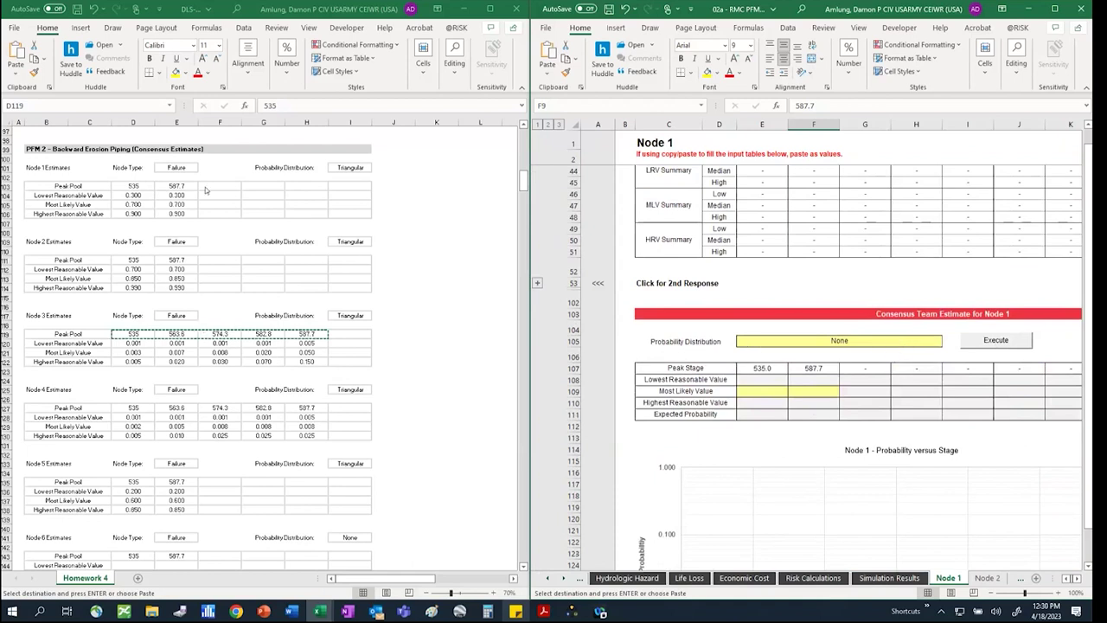
Set the Node 1 consensus estimate's probability distribution to Triangular Distribution, Stage Independent and execute it
key("ctrl+v")
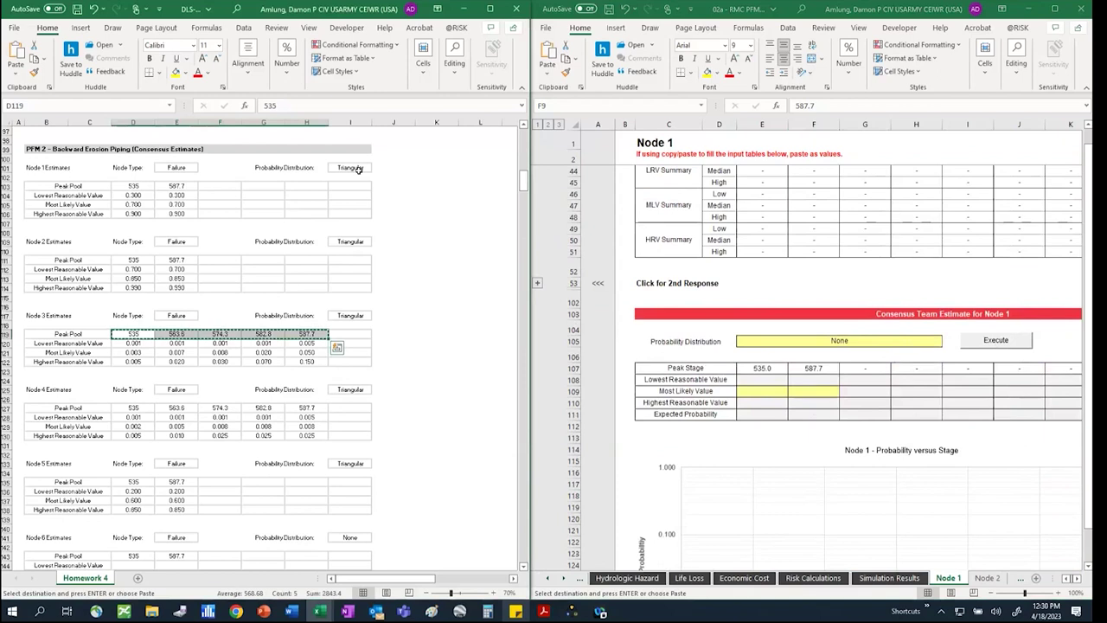
left_click(879, 342)
left_click(947, 343)
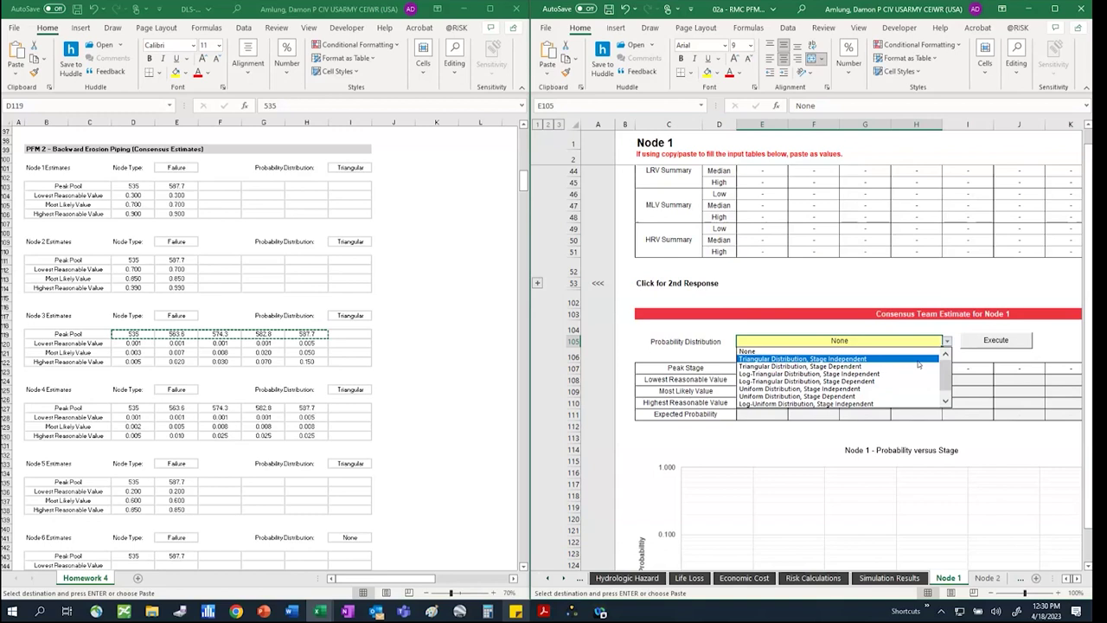
left_click(919, 362)
left_click(989, 340)
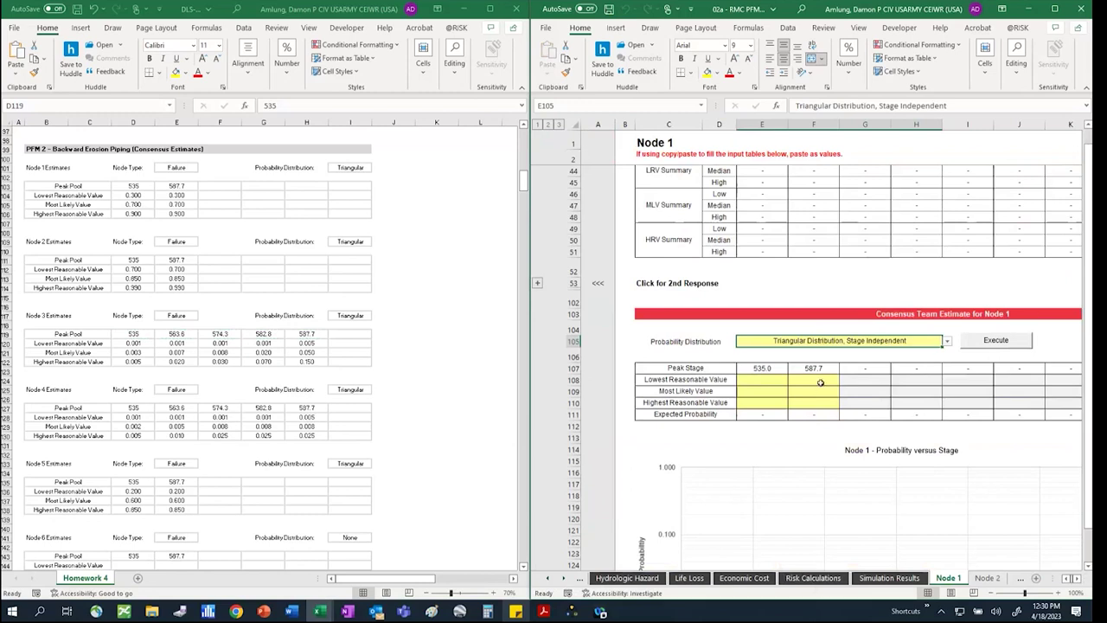
Copy the PFM 2 Node 1 estimates (0.300, 0.700, 0.900 at both pools) as values into the Node 1 consensus table from E108
left_click(143, 196)
left_click_drag(152, 208, 183, 213)
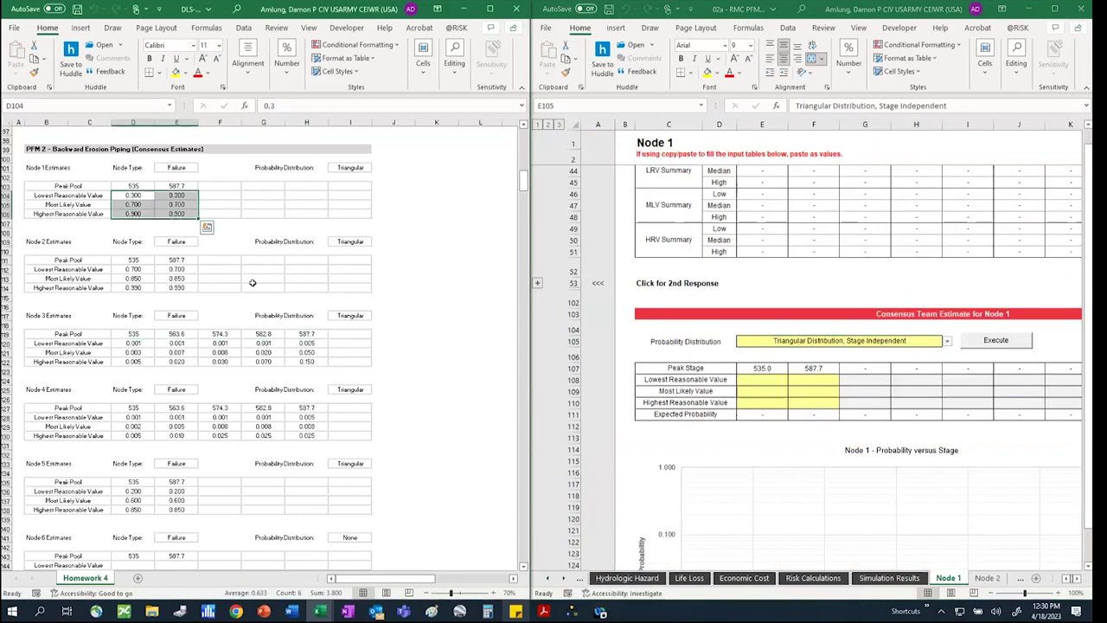
key("ctrl+c")
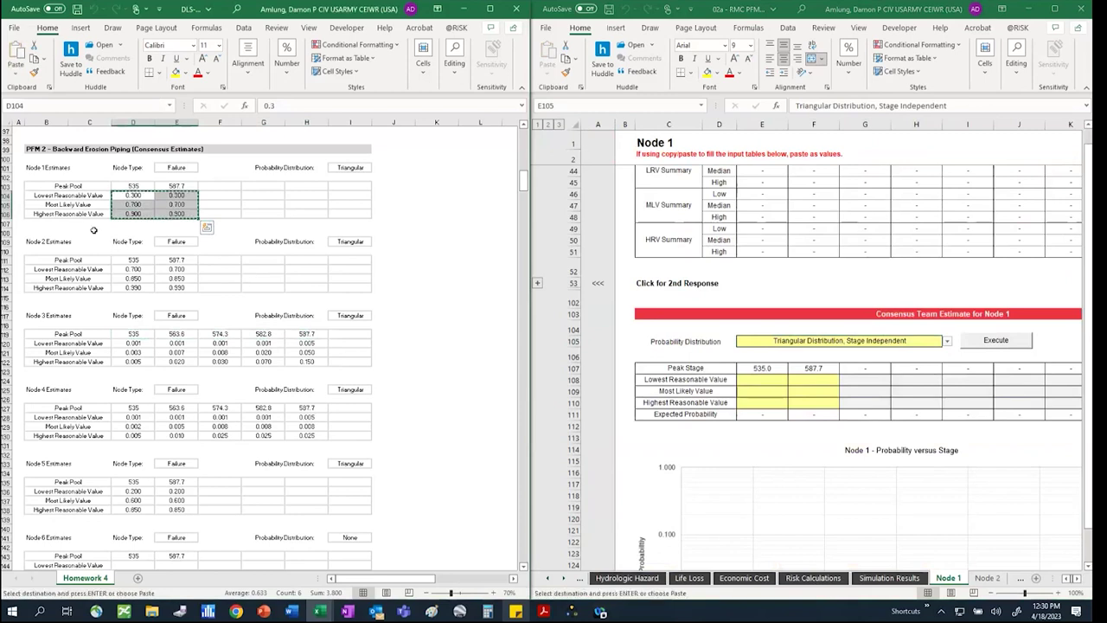
left_click(749, 383)
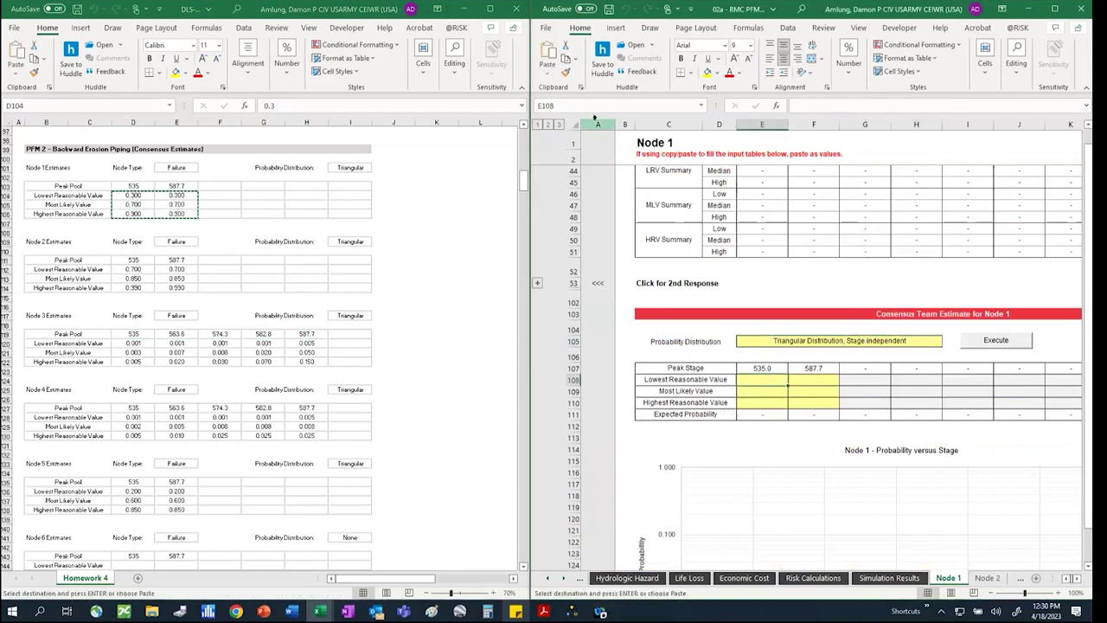
left_click(547, 74)
left_click(546, 160)
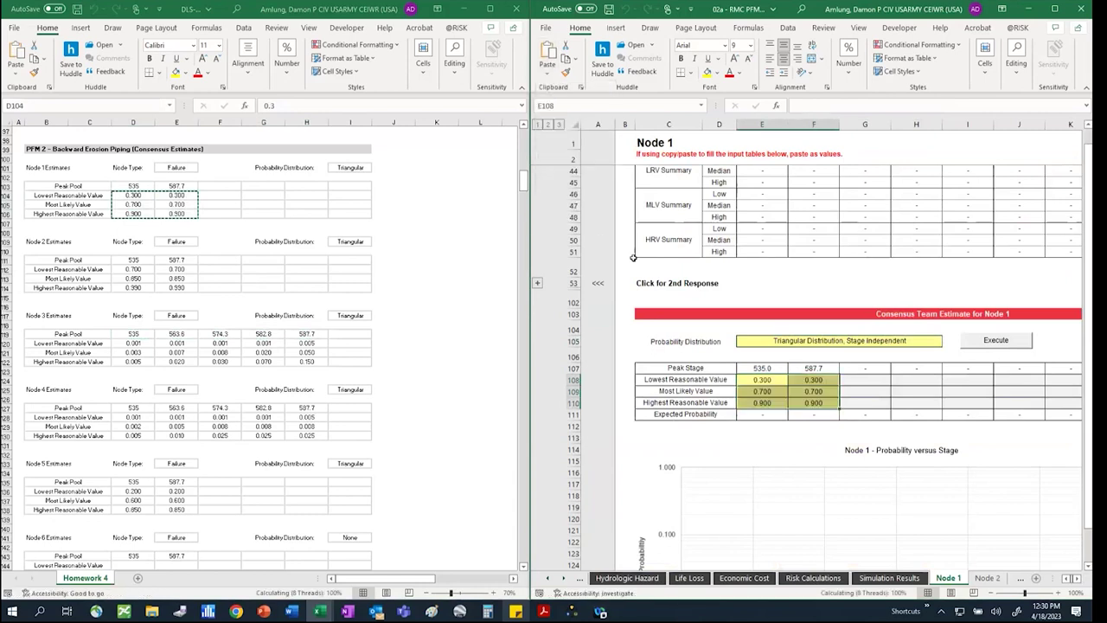
left_click(900, 384)
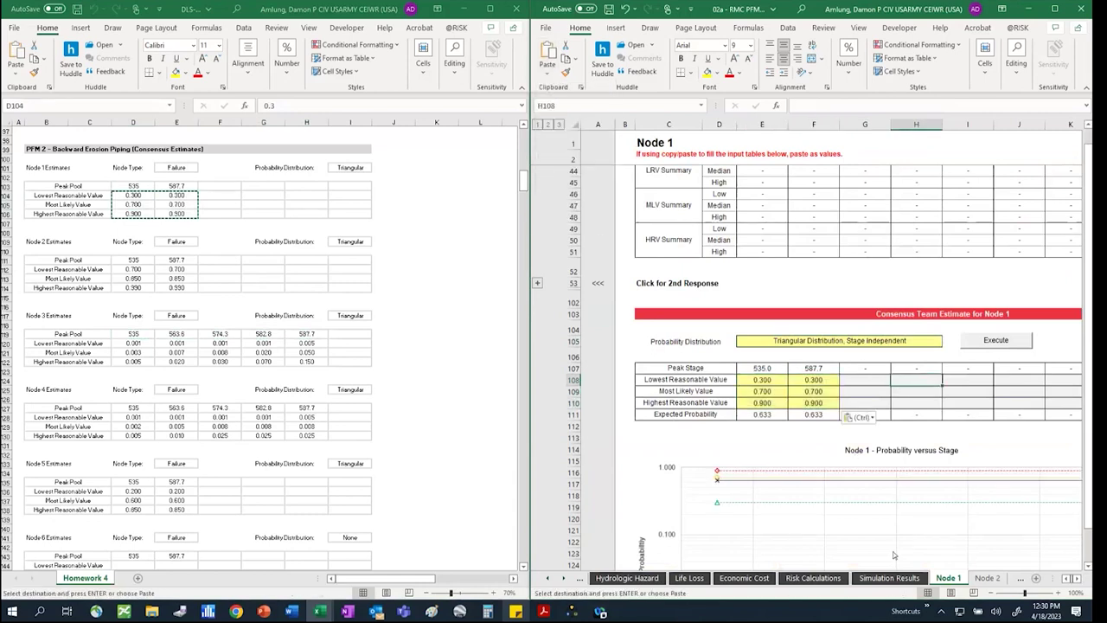
Examine the Node 1 probability versus stage chart, the probability density function and the estimator tables at 80% zoom
left_click(991, 595)
left_click(993, 594)
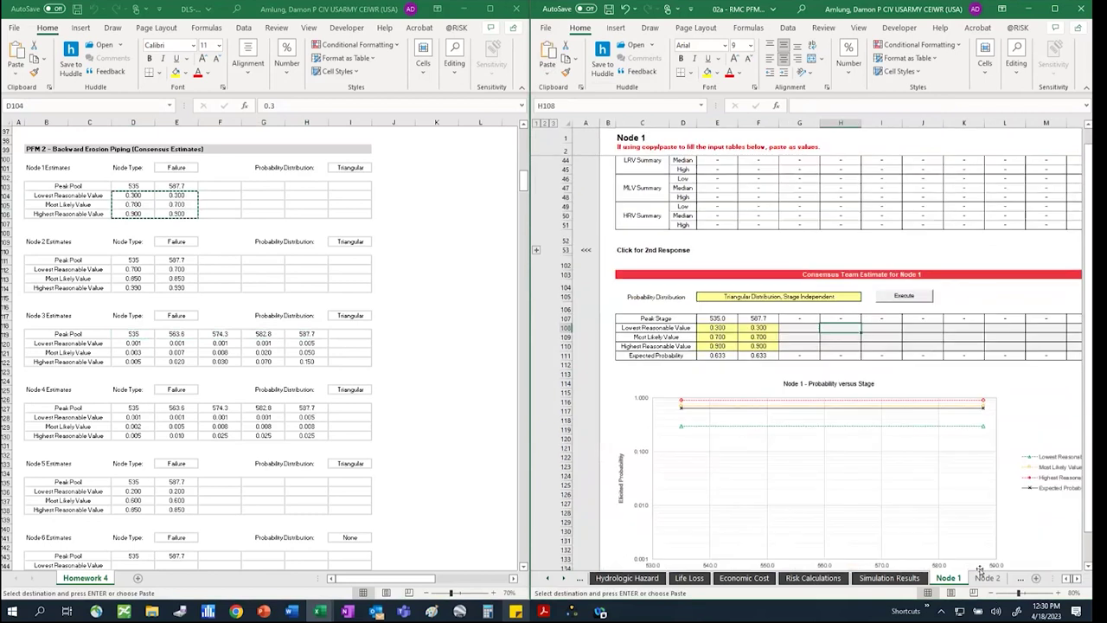
scroll(976, 389, "down", 1)
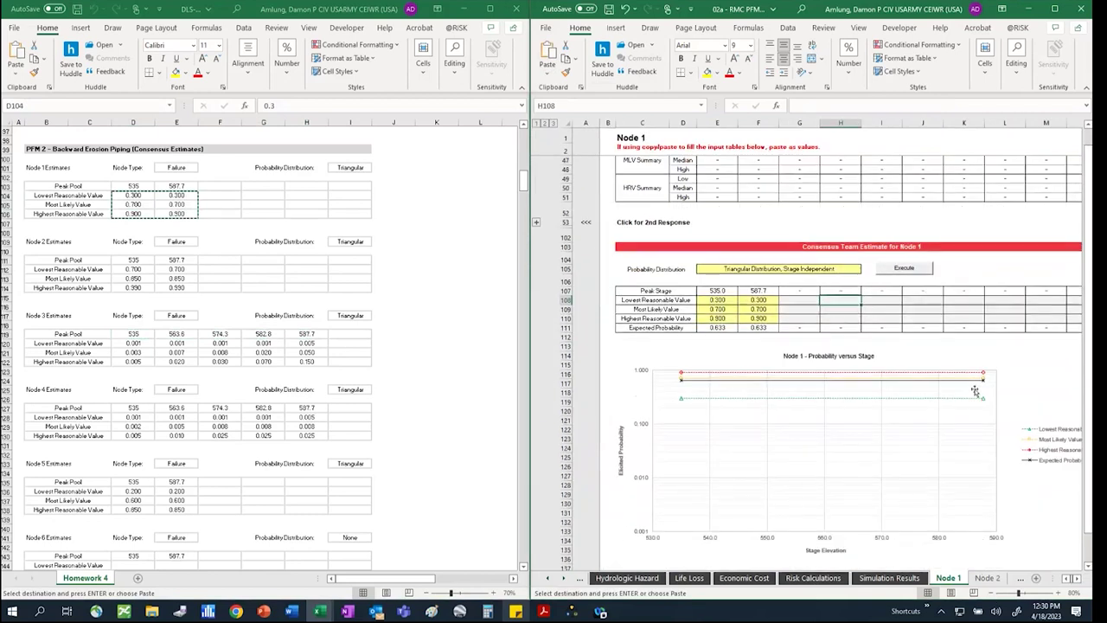
scroll(884, 407, "down", 2)
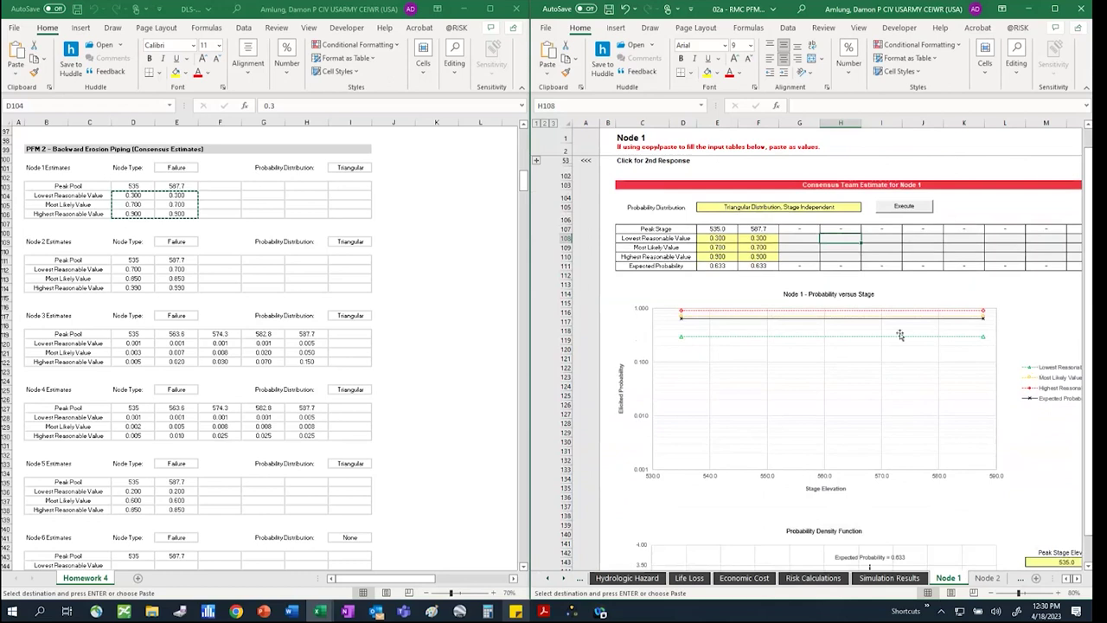
scroll(899, 335, "down", 5)
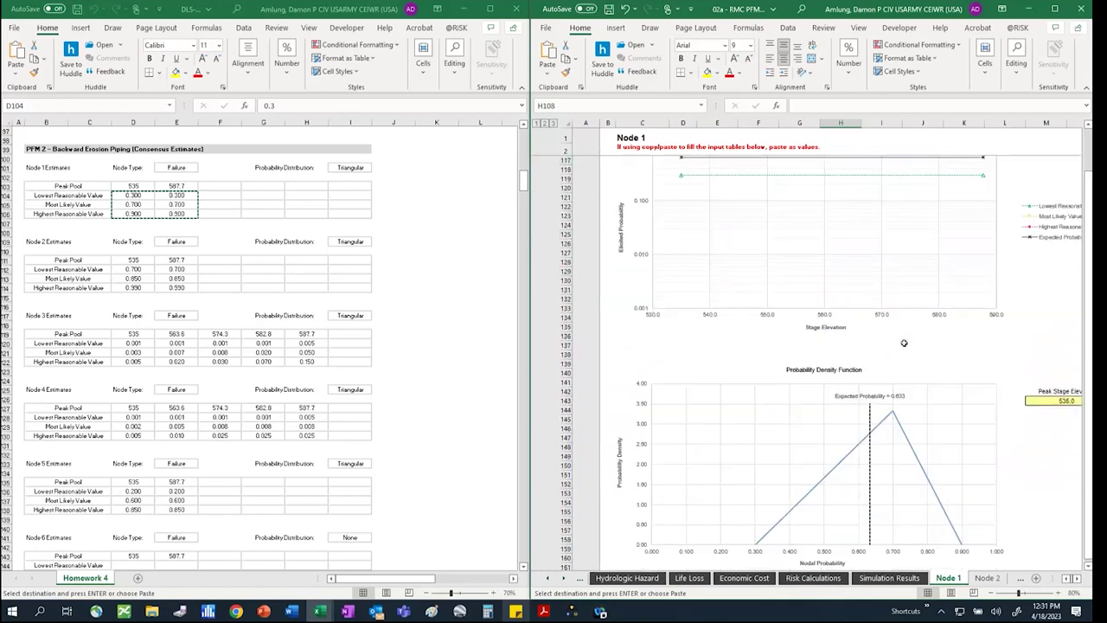
scroll(879, 330, "down", 2)
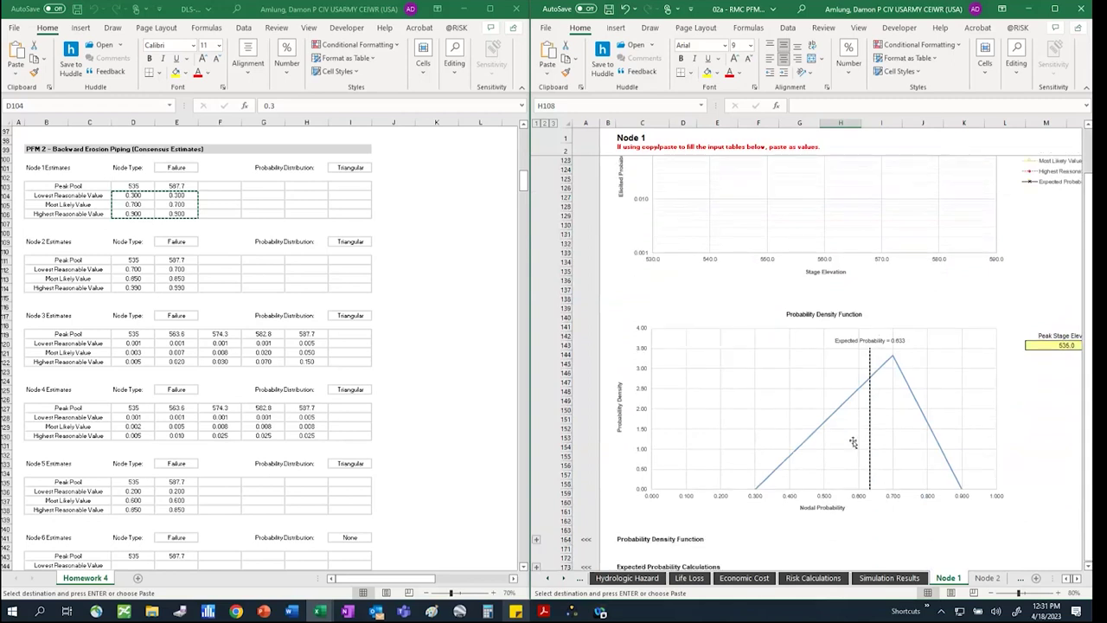
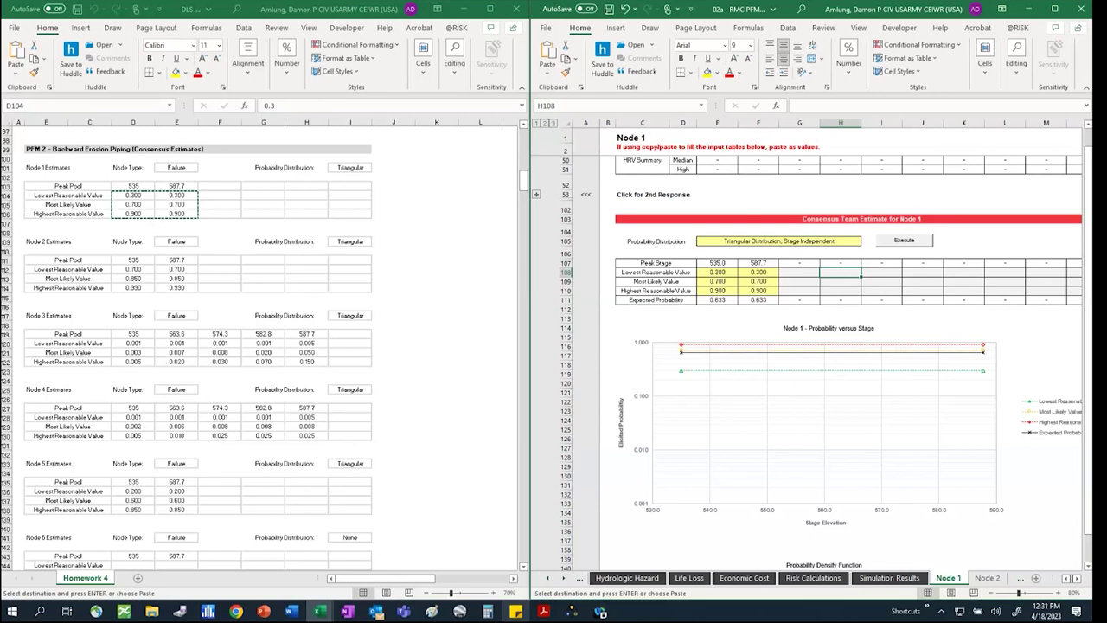
left_click(806, 282)
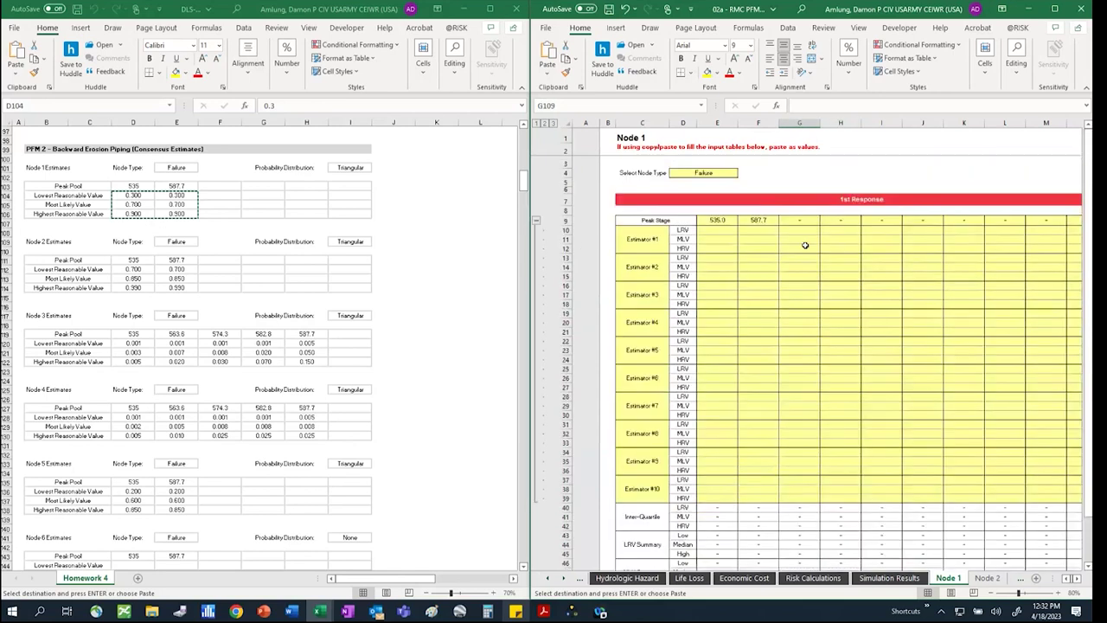
left_click(586, 162)
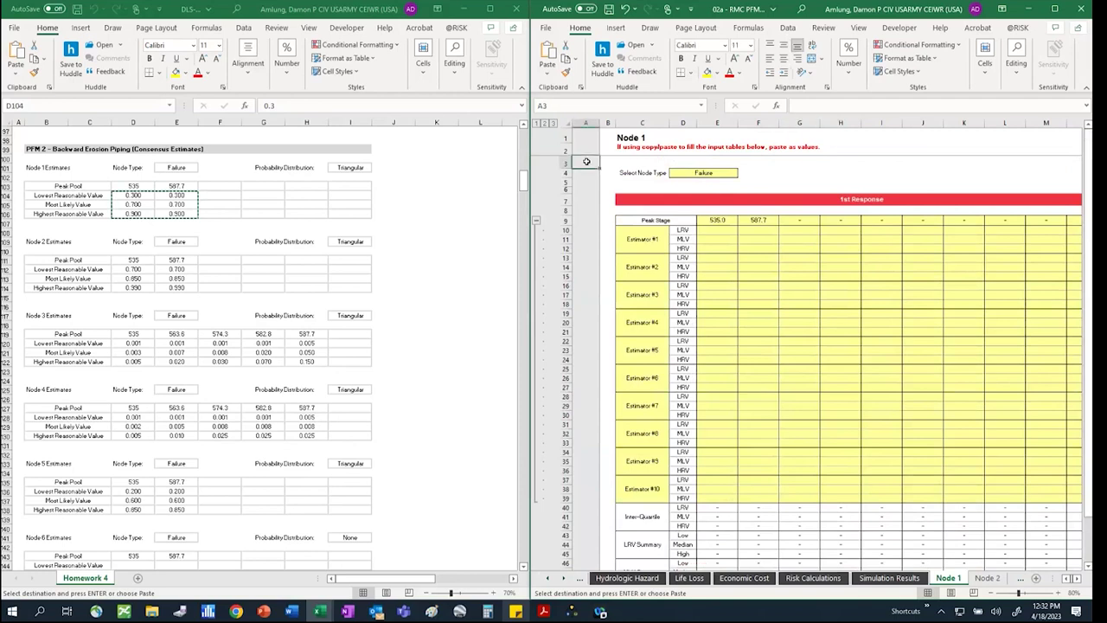
scroll(586, 162, "down", 8)
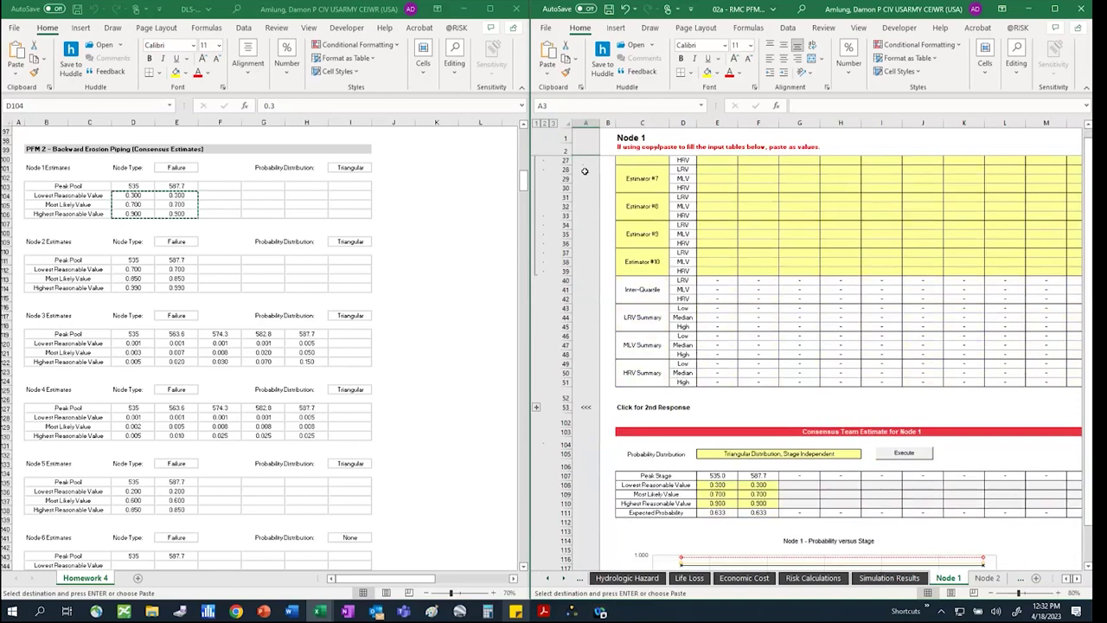
scroll(585, 171, "up", 8)
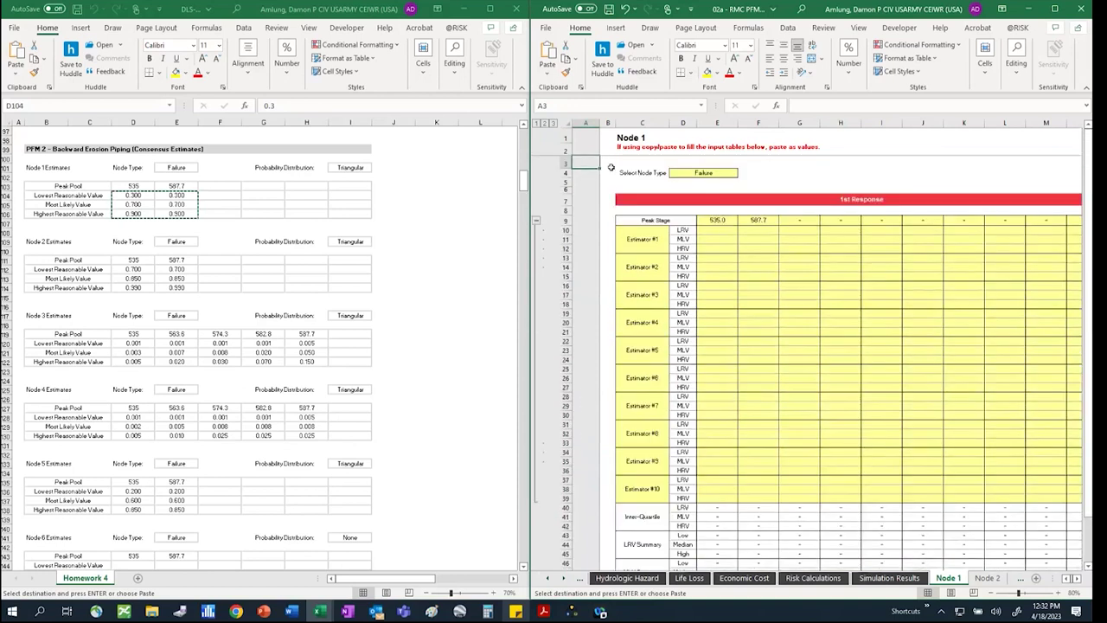
View the exposure scenarios and tables on the Life Loss sheet and the charts on the Simulation Results sheet
left_click(689, 578)
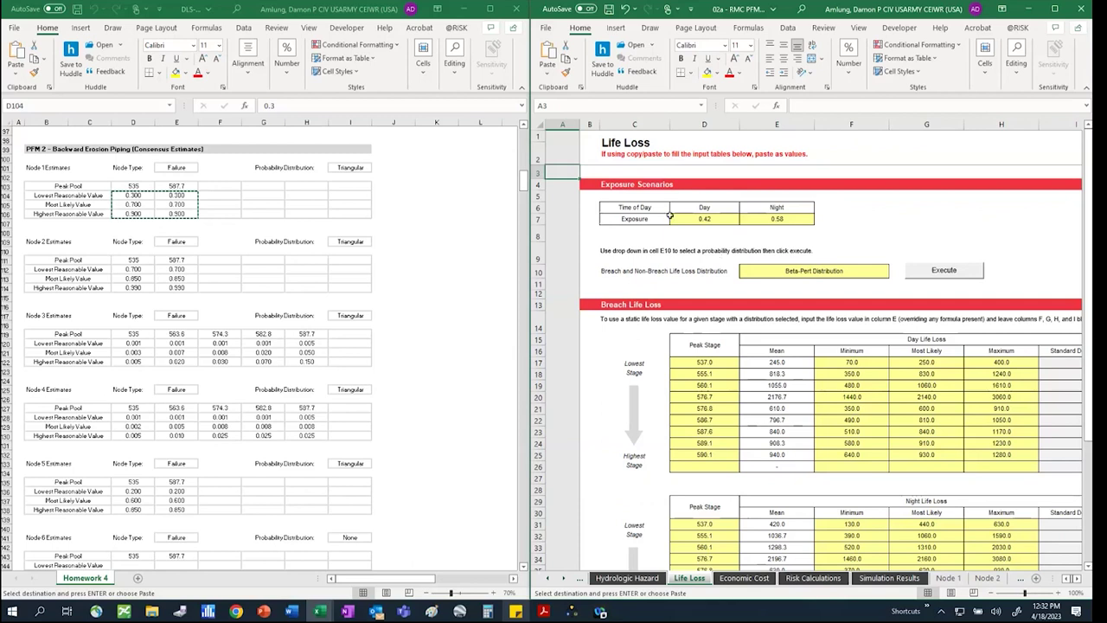
left_click(572, 210)
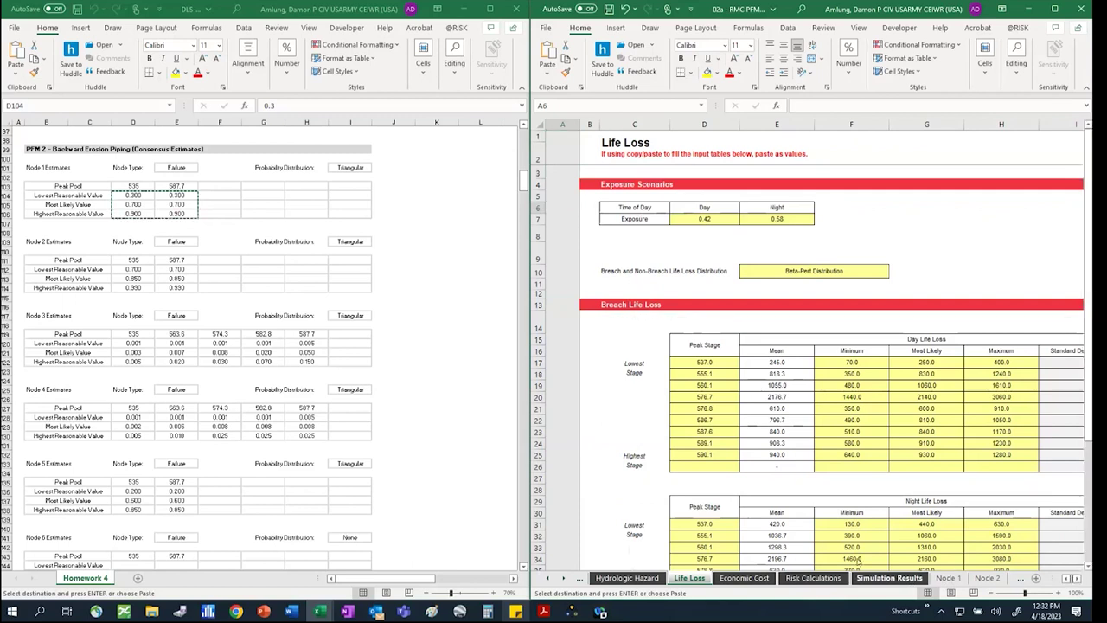
left_click(890, 578)
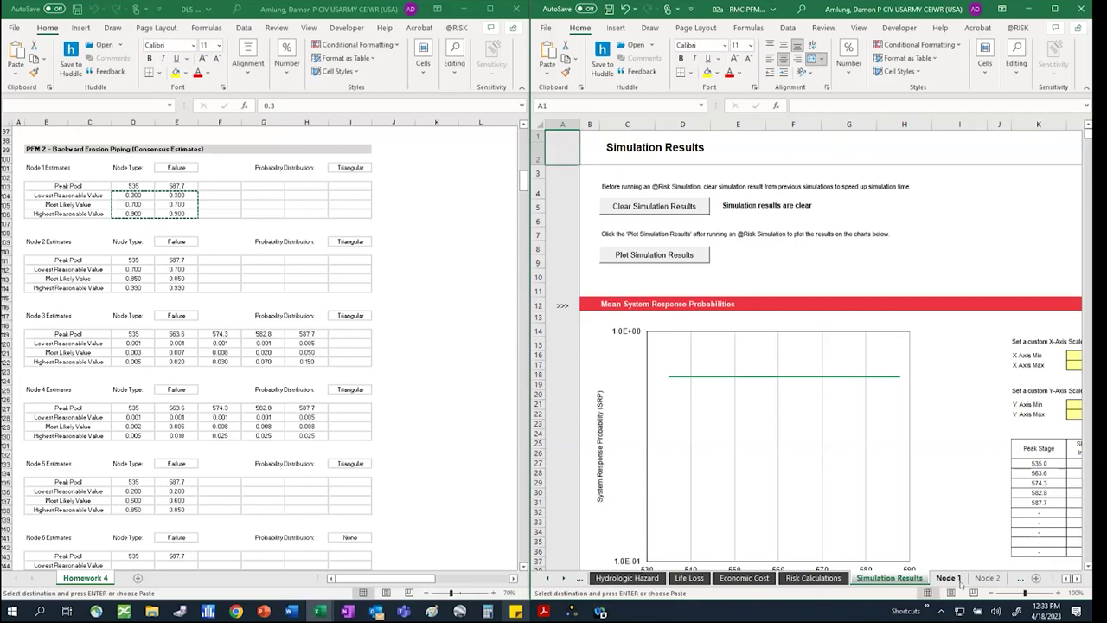
Compare the Economic Cost sheet with the homework's economic cost rows from 560.1 down and the non-breach life loss rows for 537.0 and 555.1
left_click(745, 577)
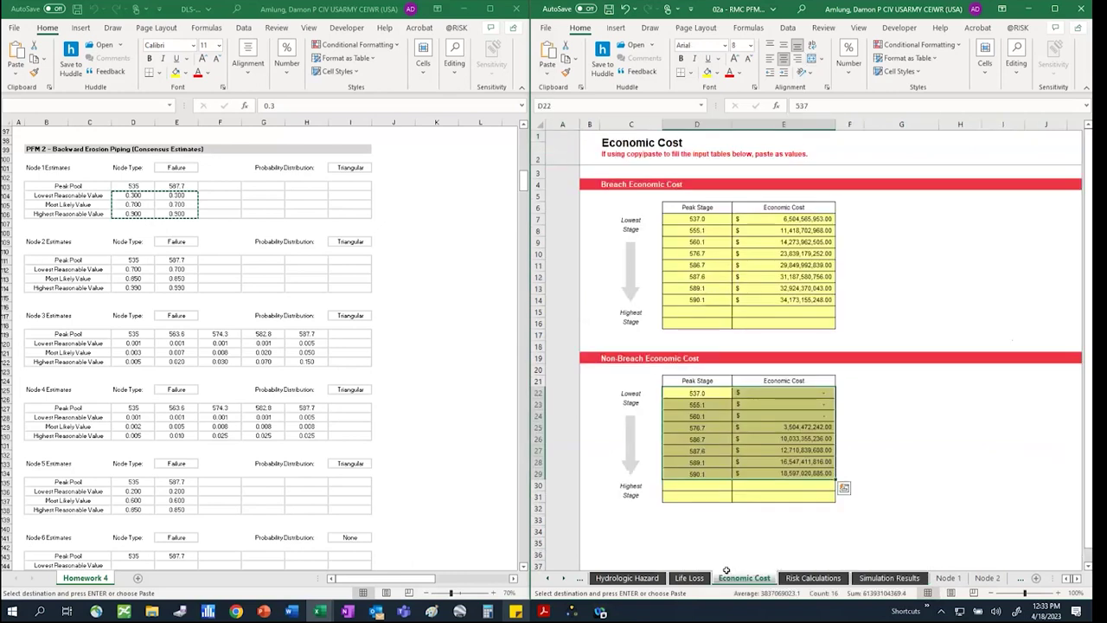
scroll(435, 371, "up", 20)
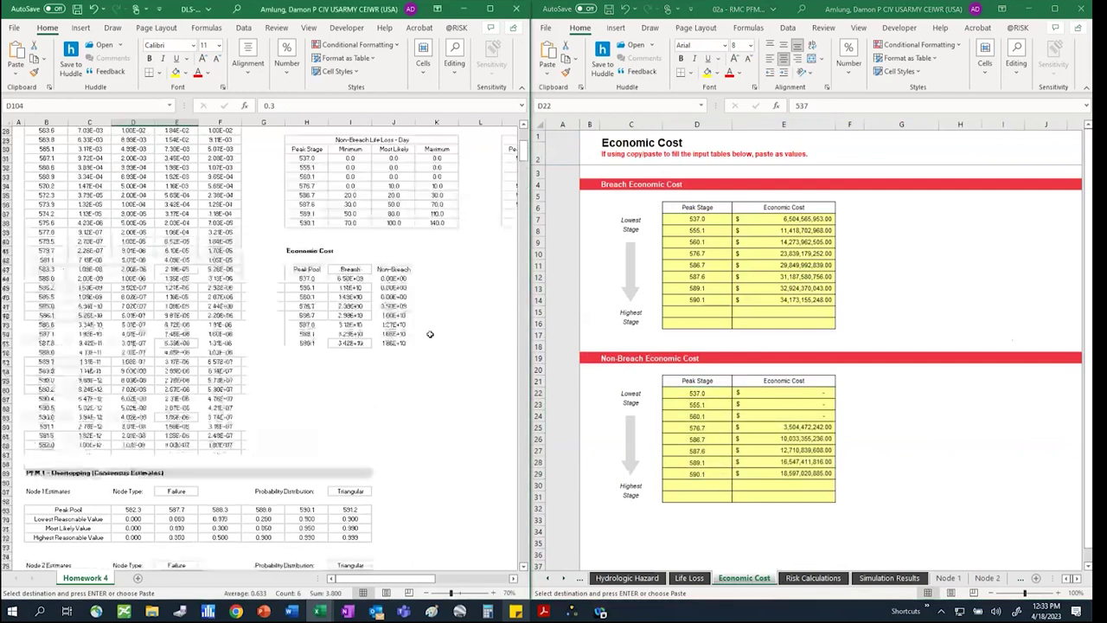
left_click(512, 579)
left_click(513, 579)
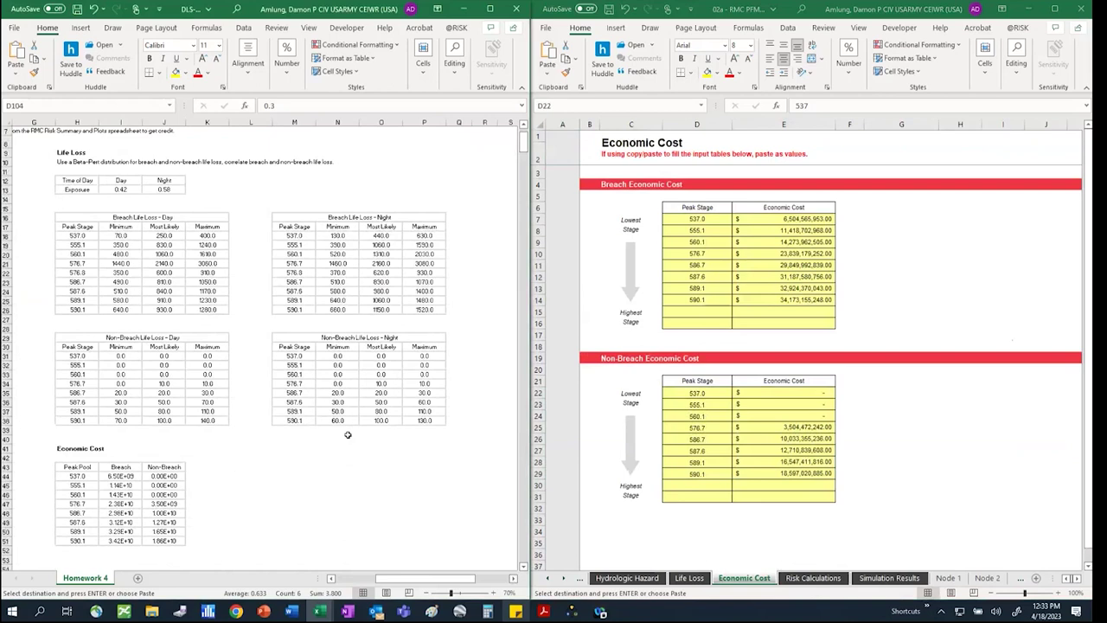
left_click(172, 495)
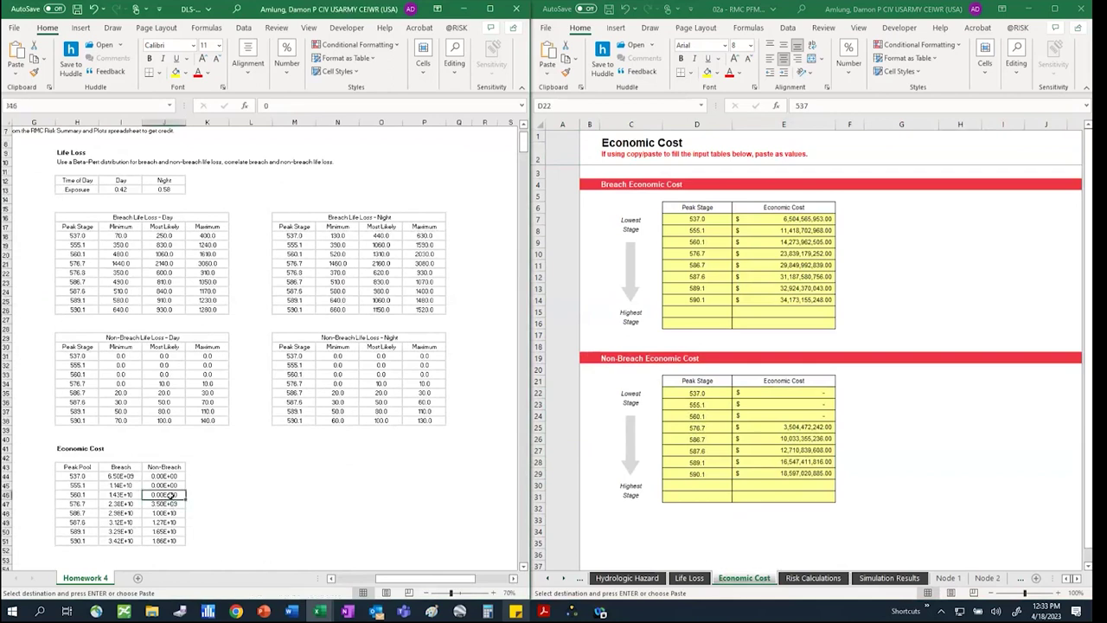
left_click_drag(171, 496, 164, 540)
left_click_drag(78, 494, 164, 541)
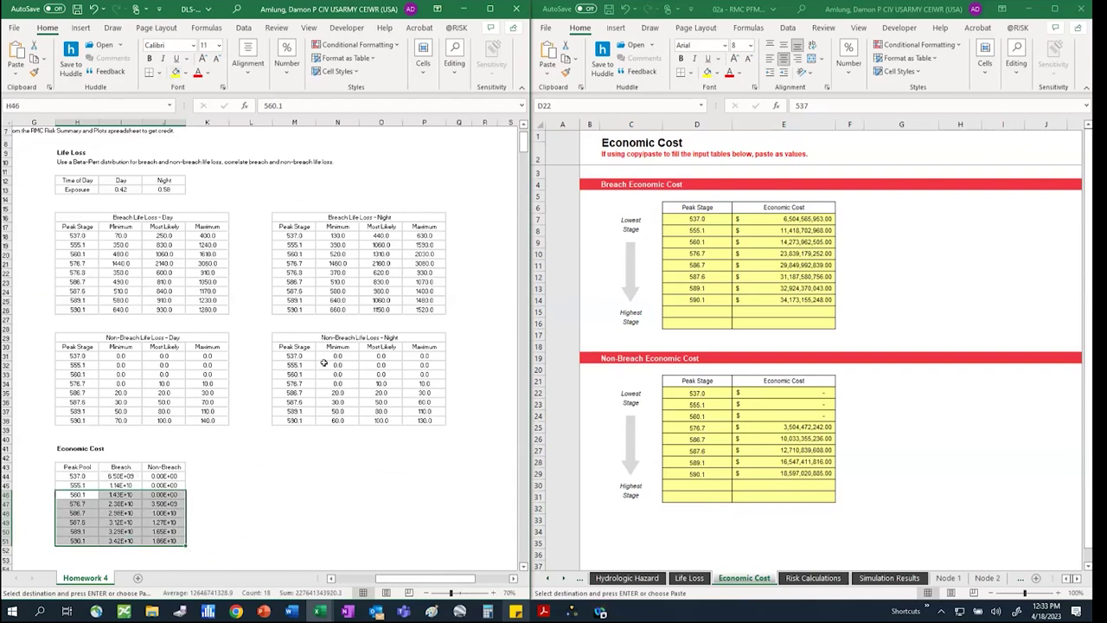
left_click_drag(442, 357, 78, 365)
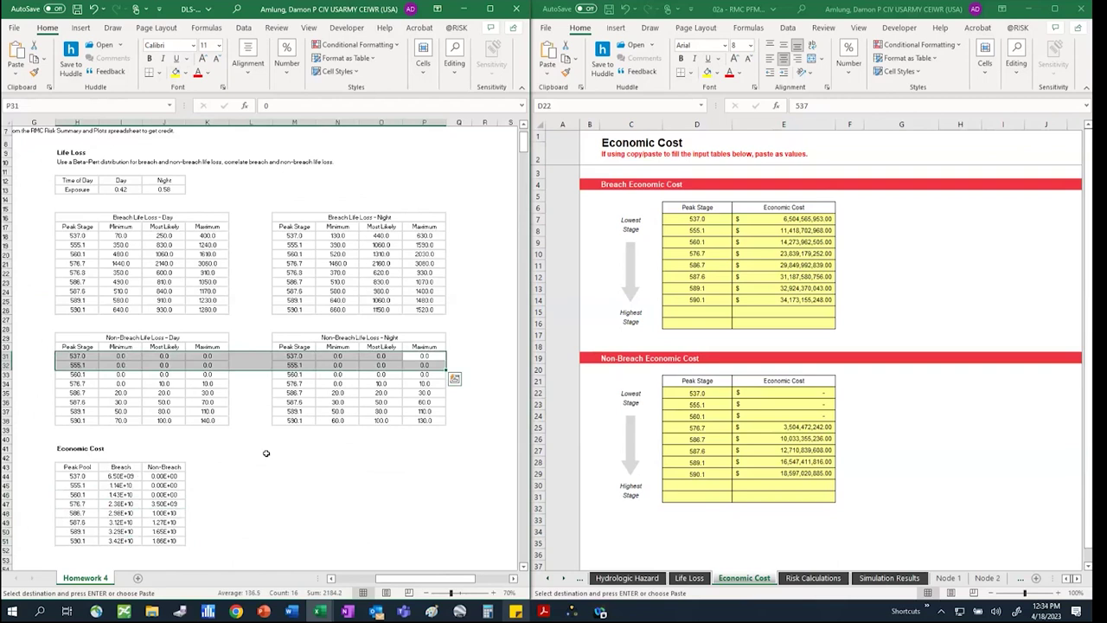
Open the Risk Calculations sheet full screen and view the breach and non-breach consequence tables
left_click(844, 554)
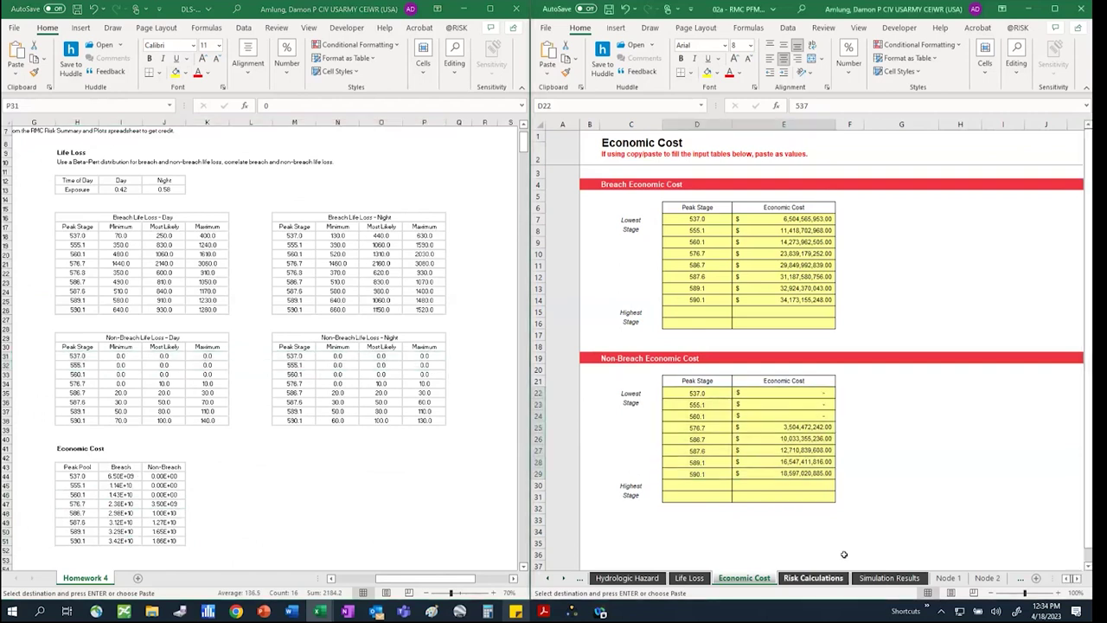
key("ctrl+Page_Down")
key("super+Up")
scroll(744, 294, "down", 10)
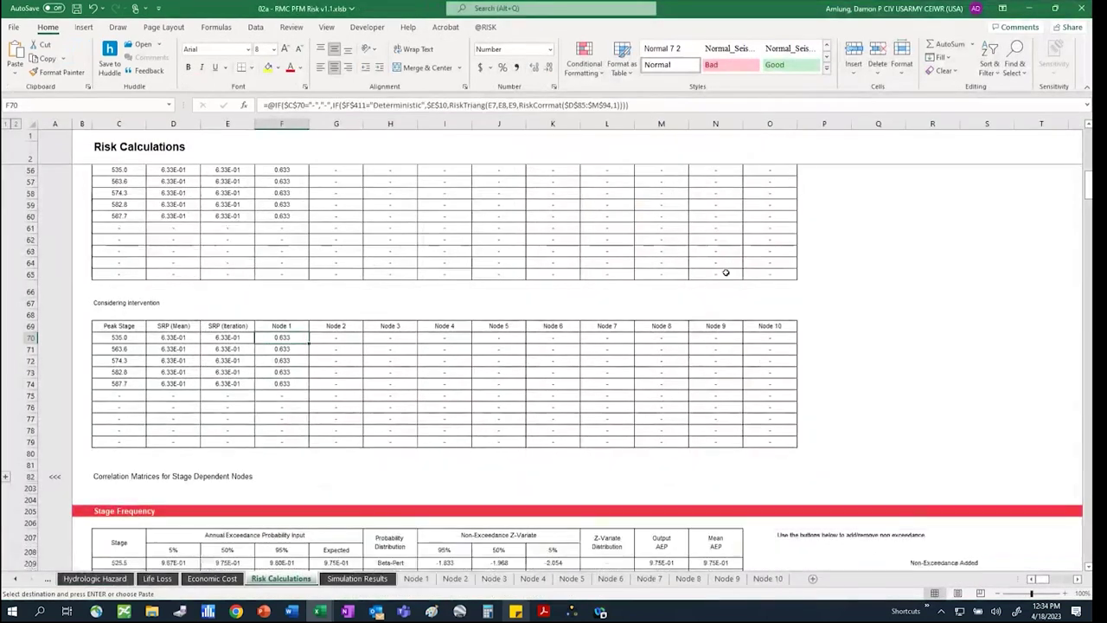
scroll(766, 320, "down", 20)
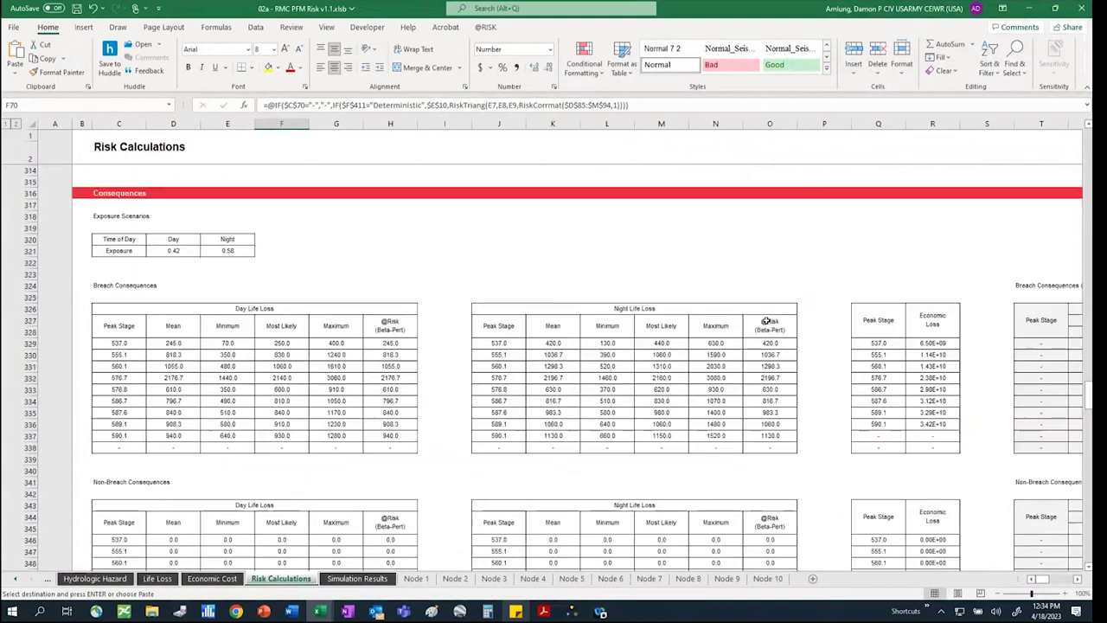
scroll(767, 320, "down", 2)
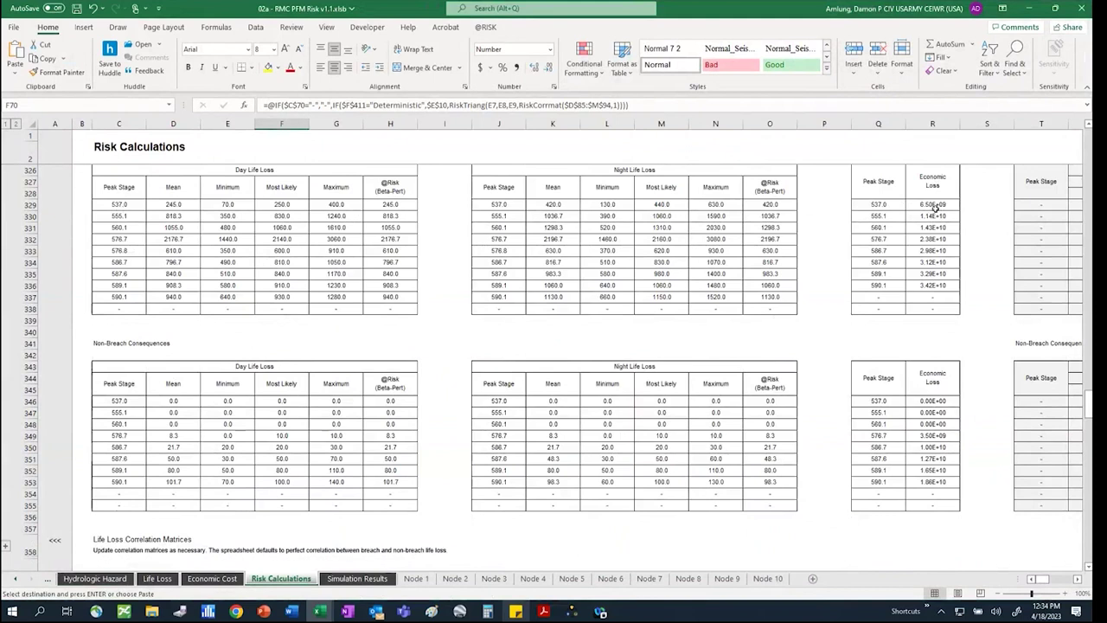
Compare the breach peak stages of the life loss and economic loss tables, checking the 590.1 and 576.8 life loss rows
left_click_drag(885, 204, 517, 296)
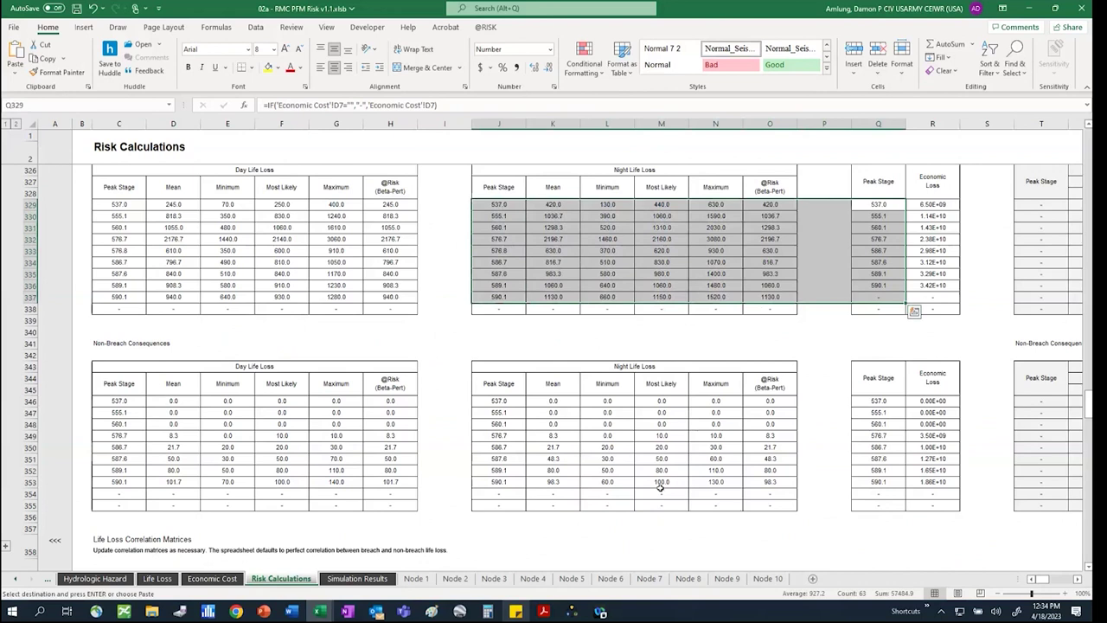
left_click_drag(121, 205, 129, 312)
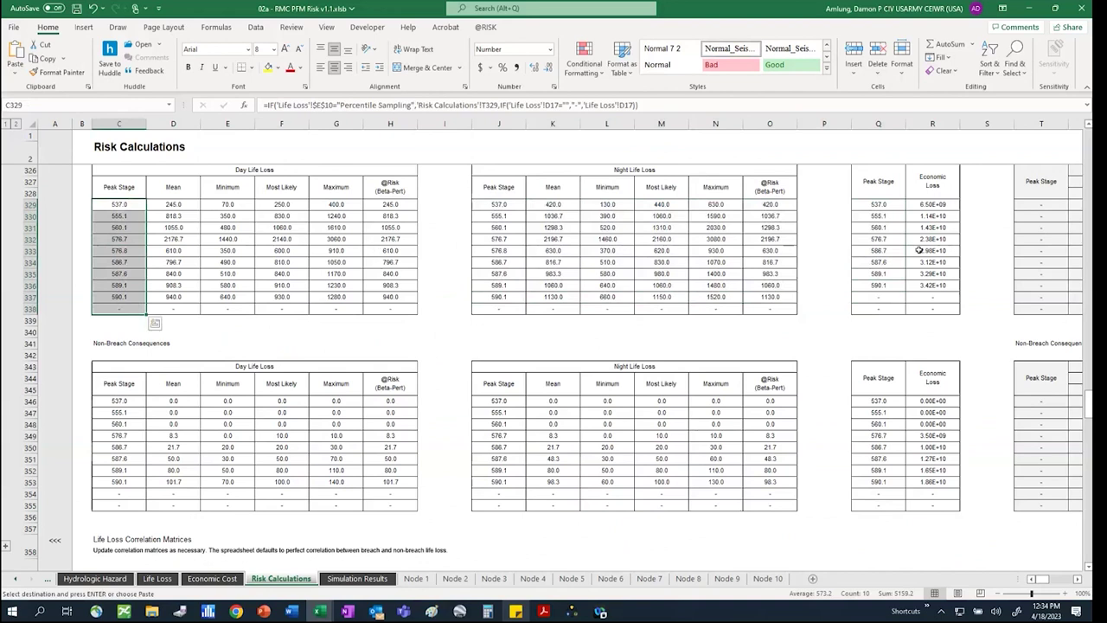
left_click_drag(946, 205, 948, 306)
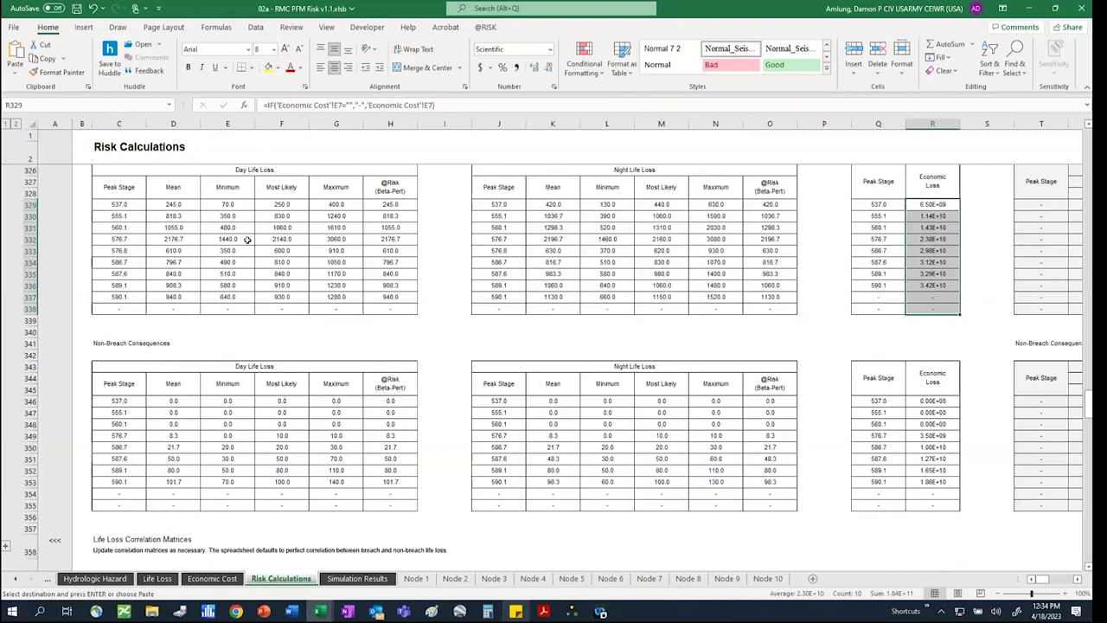
left_click_drag(942, 296, 102, 296)
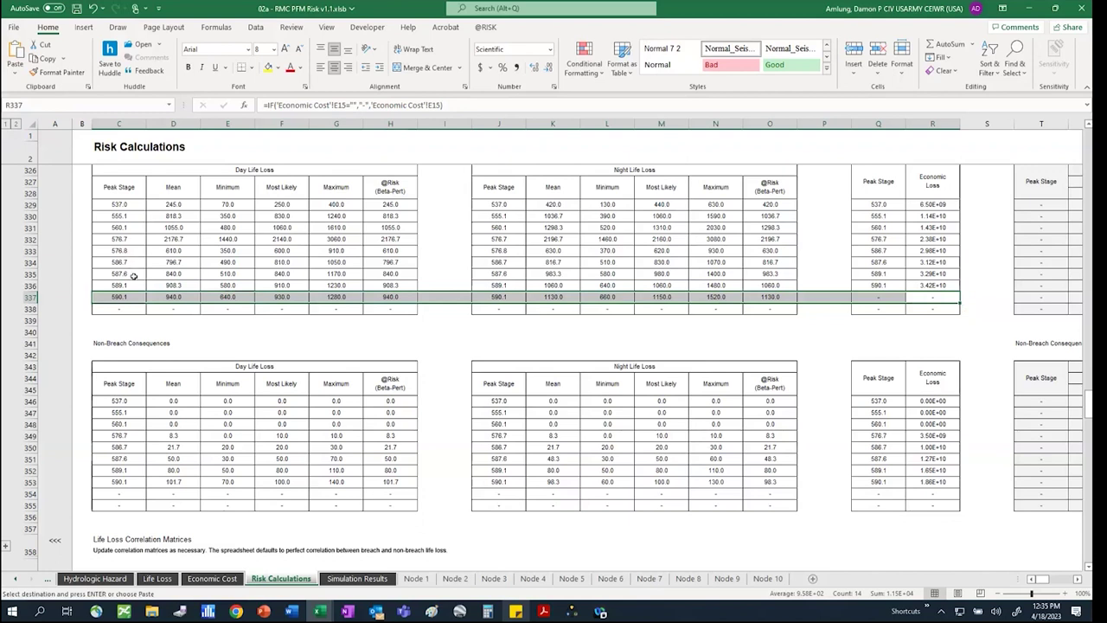
left_click_drag(122, 250, 934, 251)
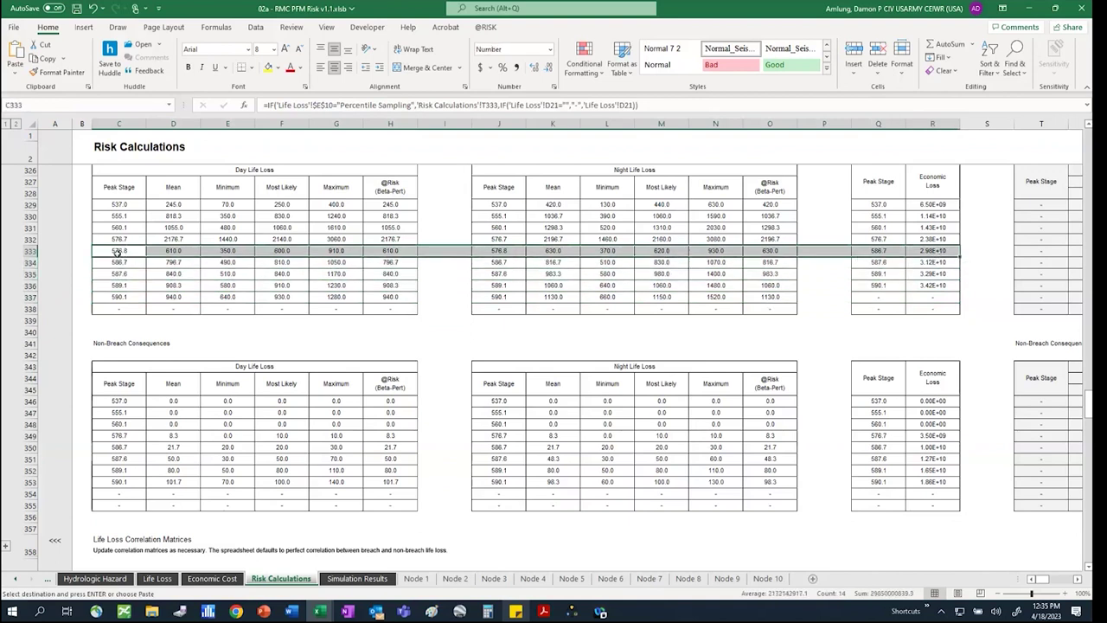
left_click(281, 353)
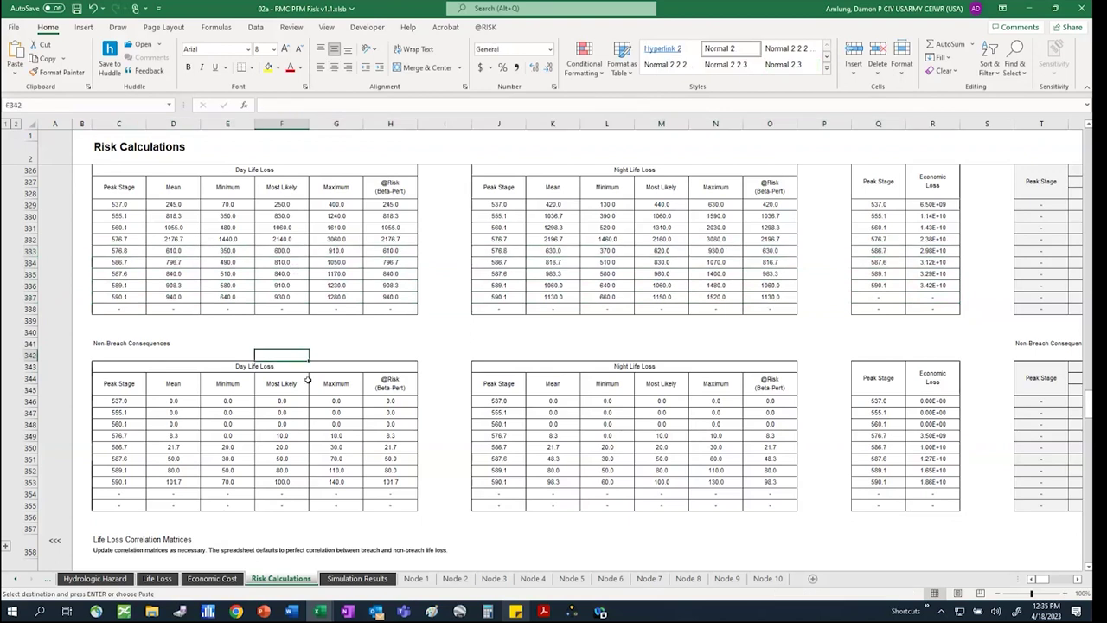
Check the Economic Cost sheet against the homework's 576.8 breach life loss row and the economic cost rows from 576.7 down
left_click(212, 579)
key("ctrl+v")
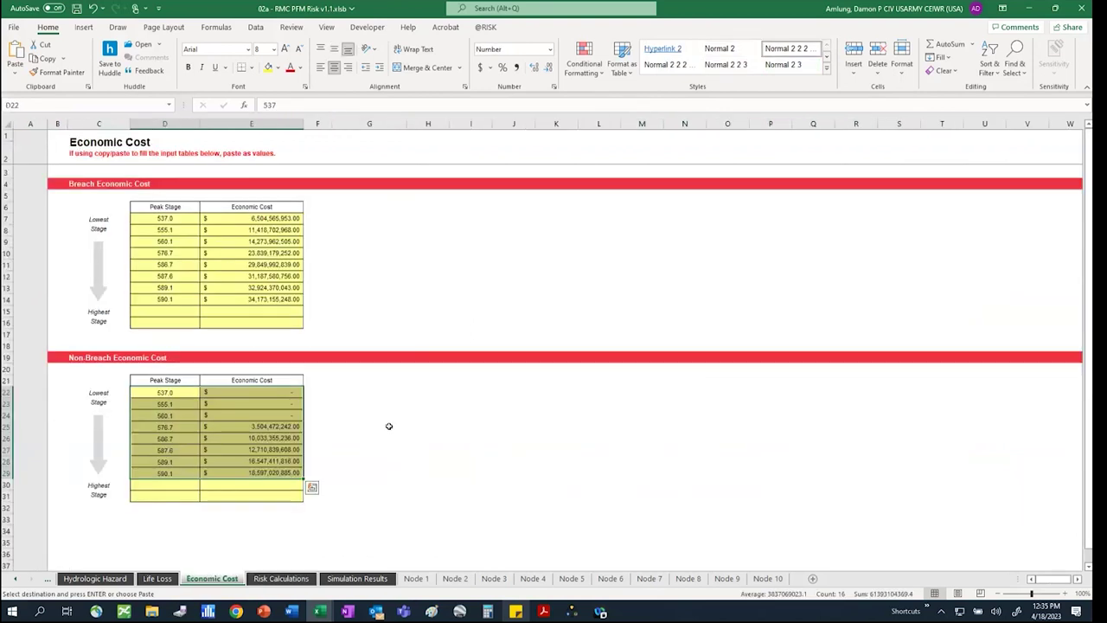
mouse_move(262, 610)
mouse_move(319, 611)
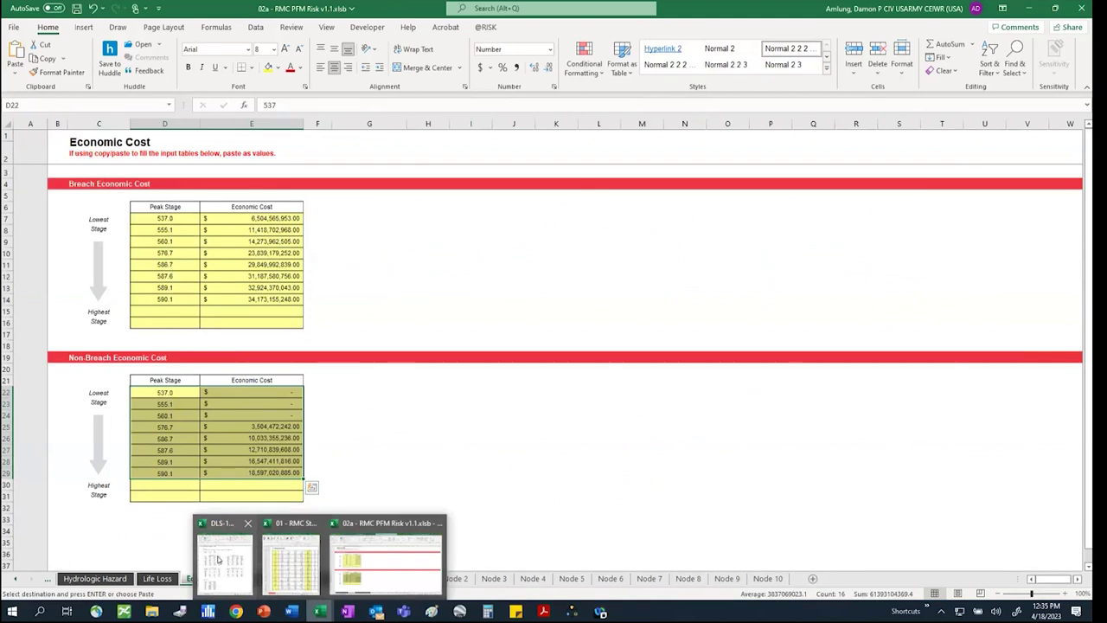
left_click(218, 560)
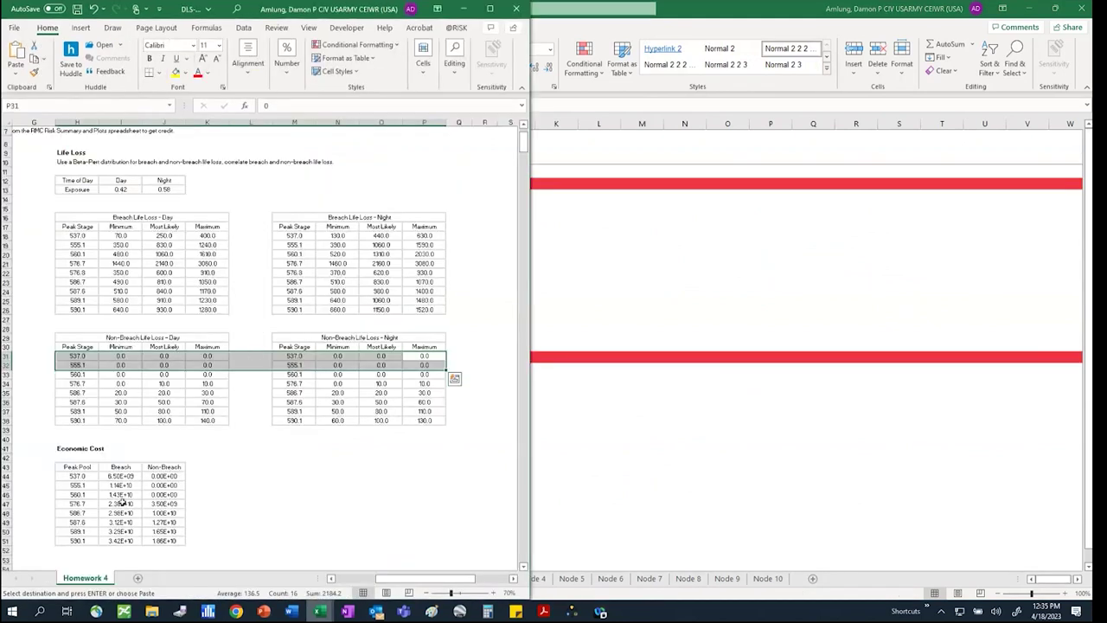
left_click_drag(80, 503, 182, 525)
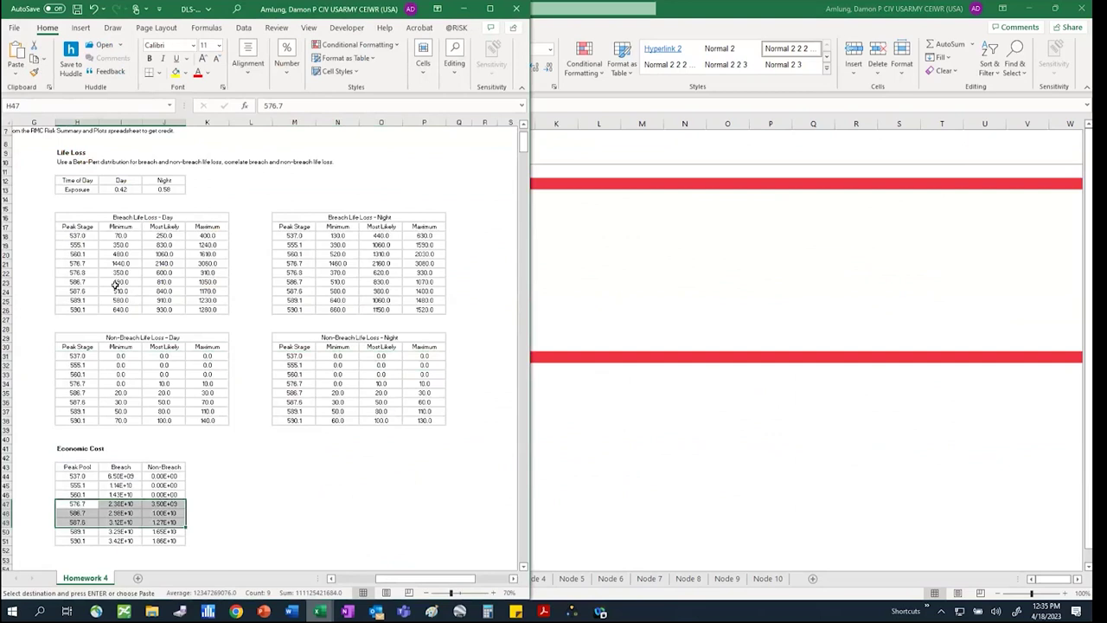
left_click(86, 274)
left_click_drag(241, 278, 454, 282)
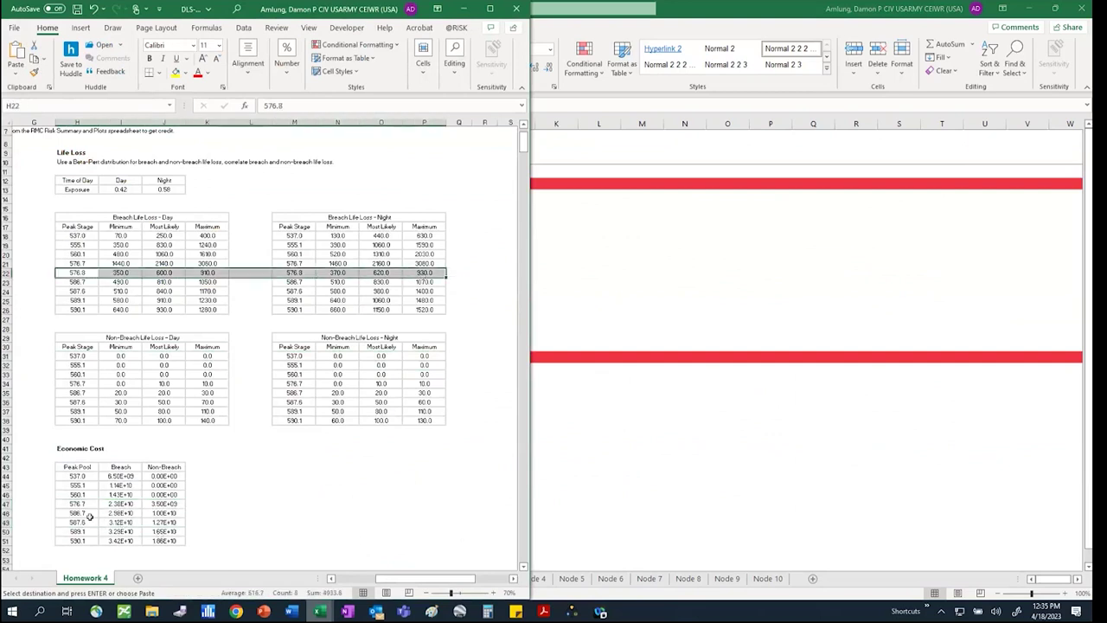
left_click_drag(78, 507, 173, 515)
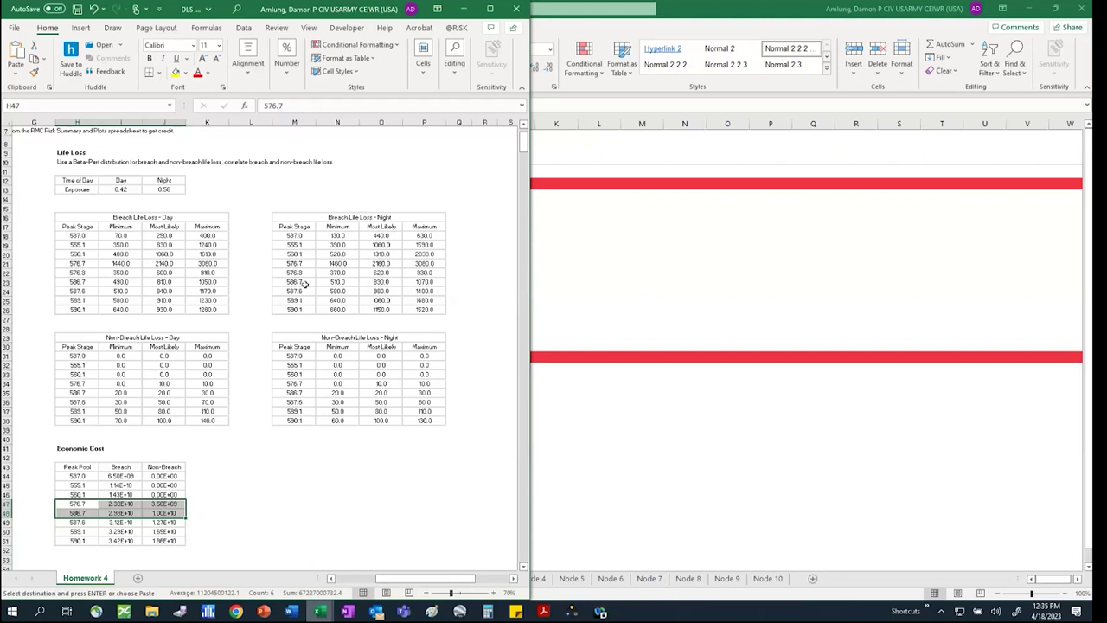
left_click(647, 411)
left_click(599, 427)
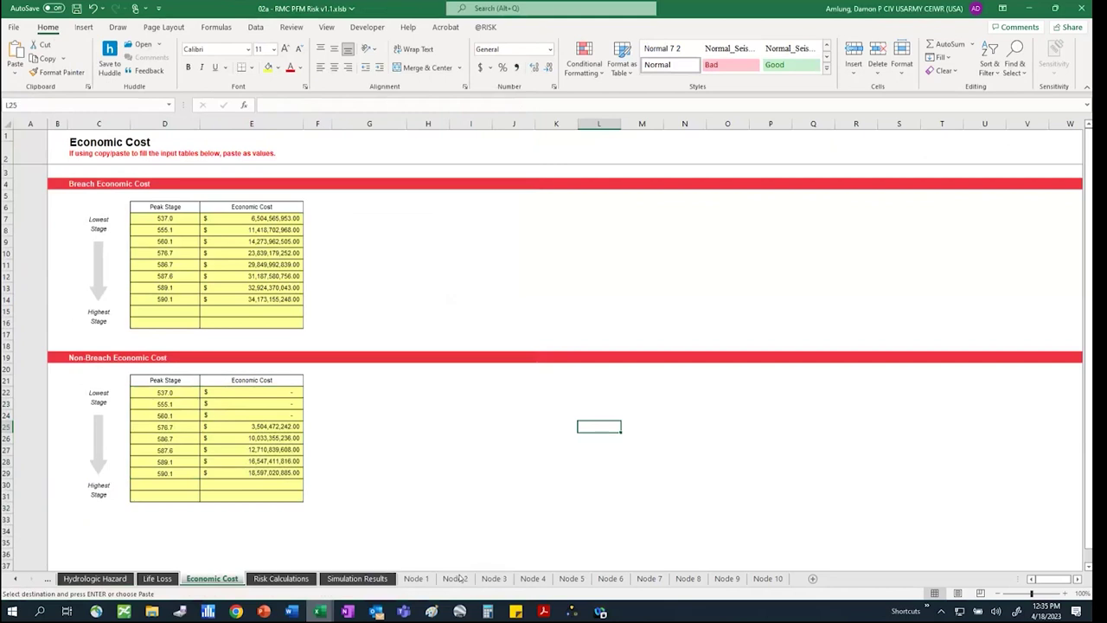
Place the PFM Risk workbook beside the homework and open the Node 2 sheet alongside the PFM 2 consensus estimates
double_click(758, 4)
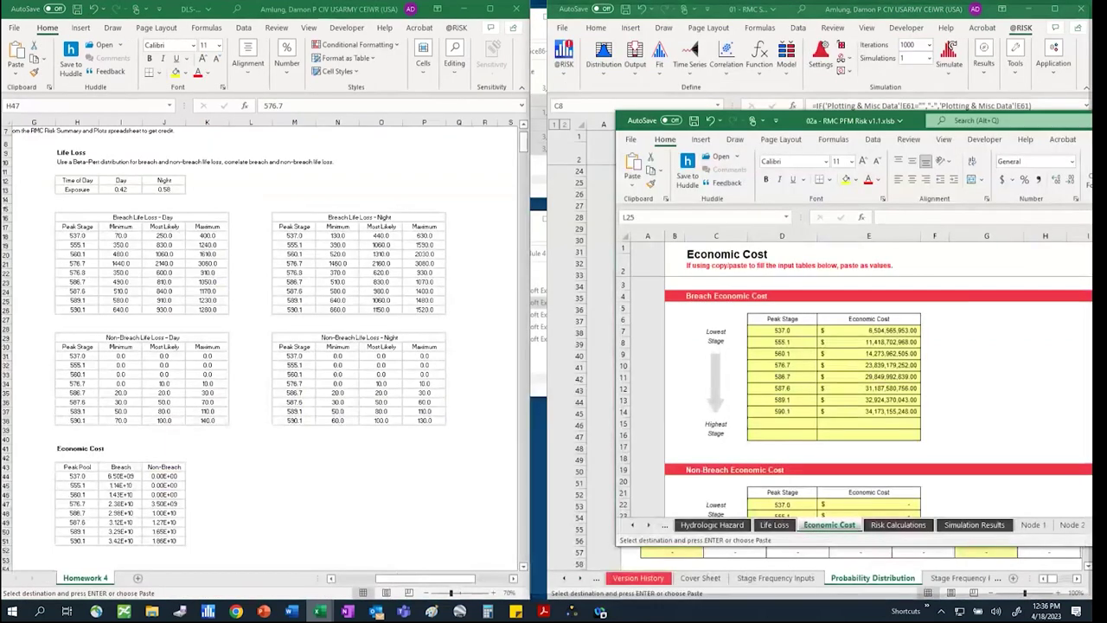
left_click(915, 298)
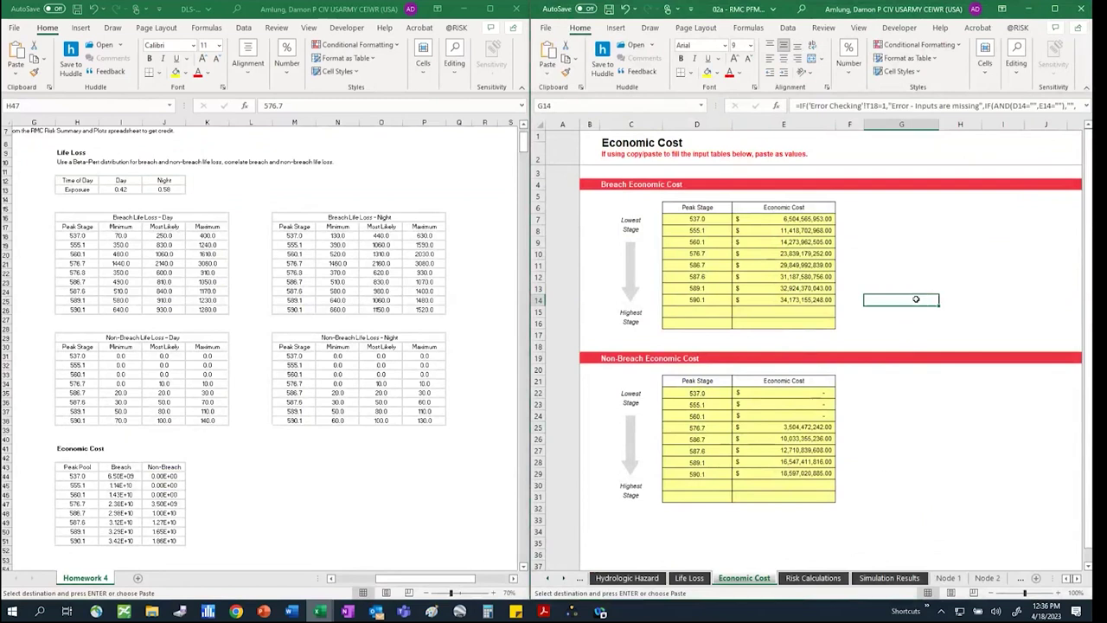
left_click(947, 578)
left_click(987, 578)
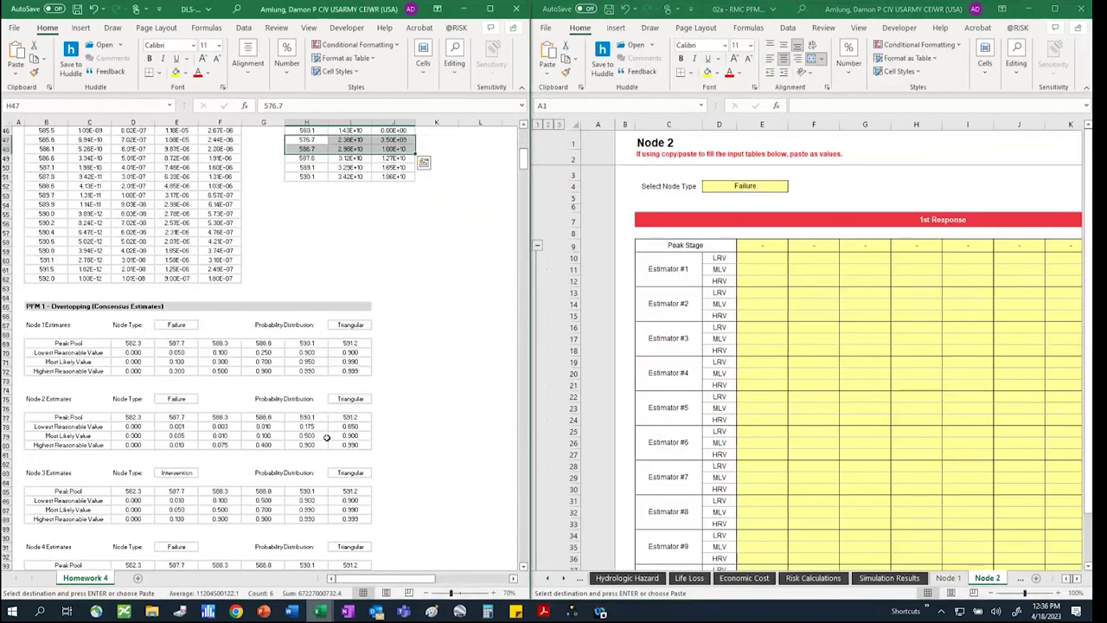
scroll(326, 438, "down", 1)
scroll(326, 438, "down", 12)
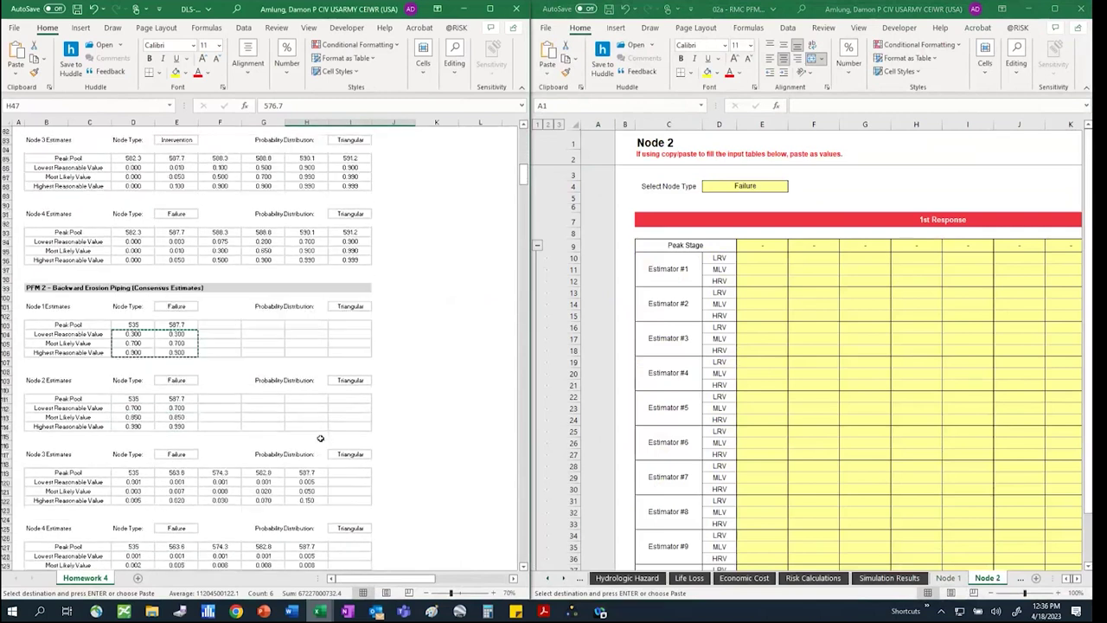
Set the first two Node 2 peak stages to 535.0 and 587.7
left_click(778, 247)
left_click(792, 247)
left_click(749, 257)
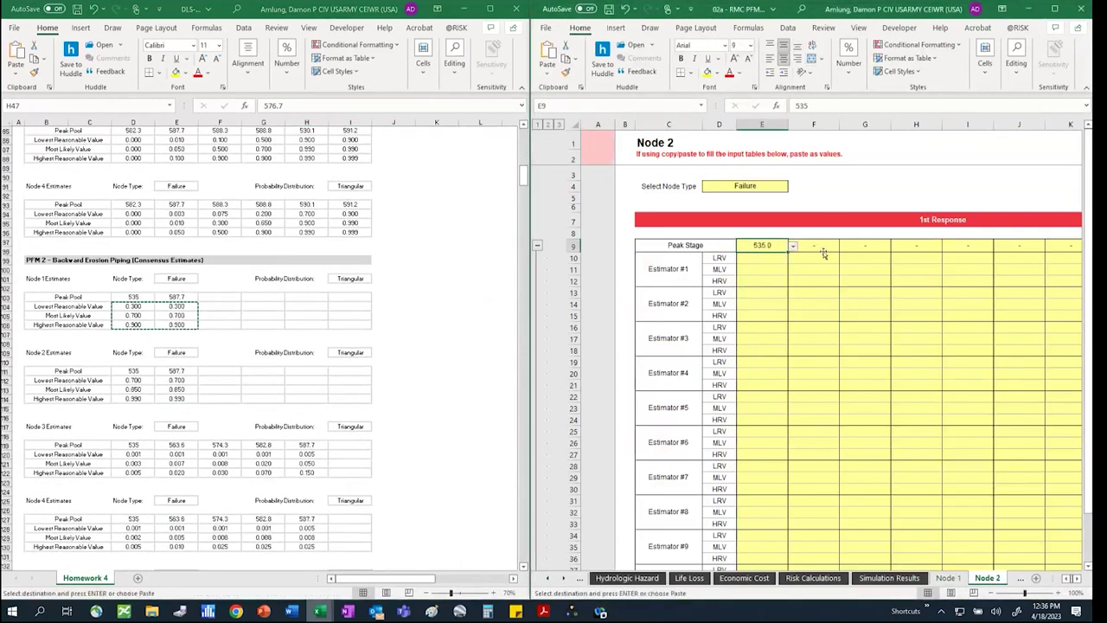
left_click(823, 246)
left_click(844, 246)
left_click(813, 299)
left_click(823, 315)
Set the Node 2 consensus probability distribution to Triangular Distribution, Stage Independent and execute it
scroll(816, 341, "down", 2)
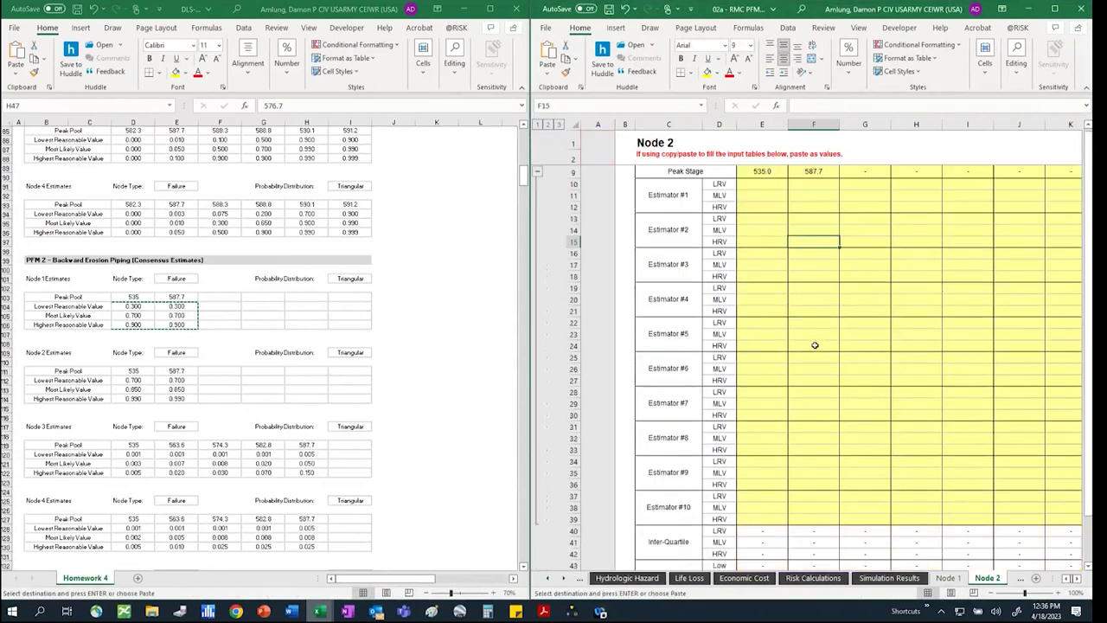
scroll(814, 345, "down", 10)
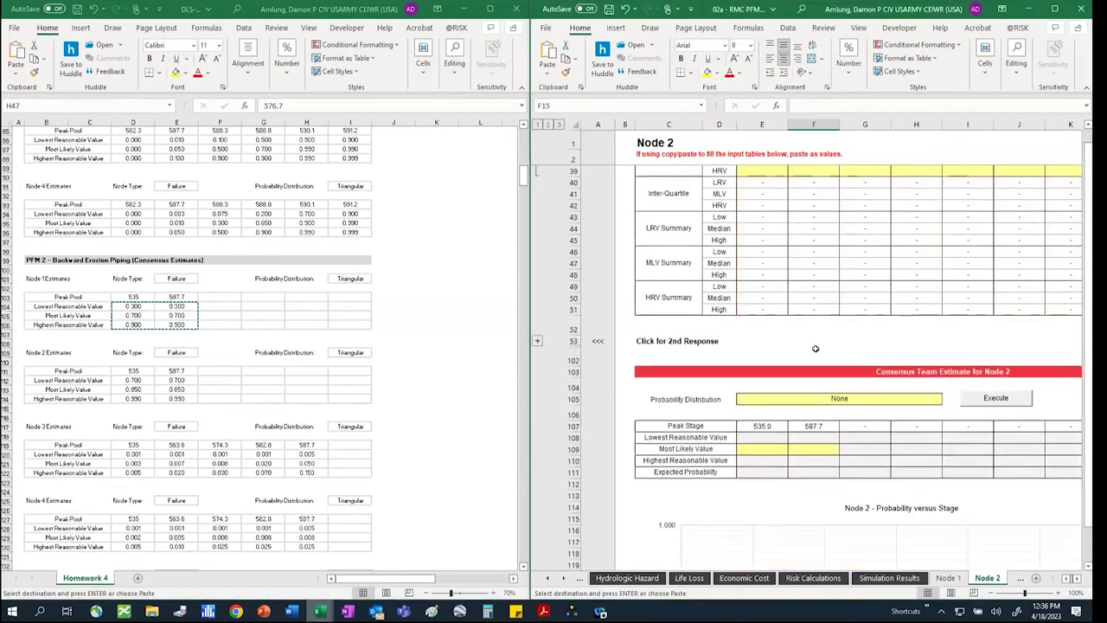
left_click(839, 398)
left_click(946, 400)
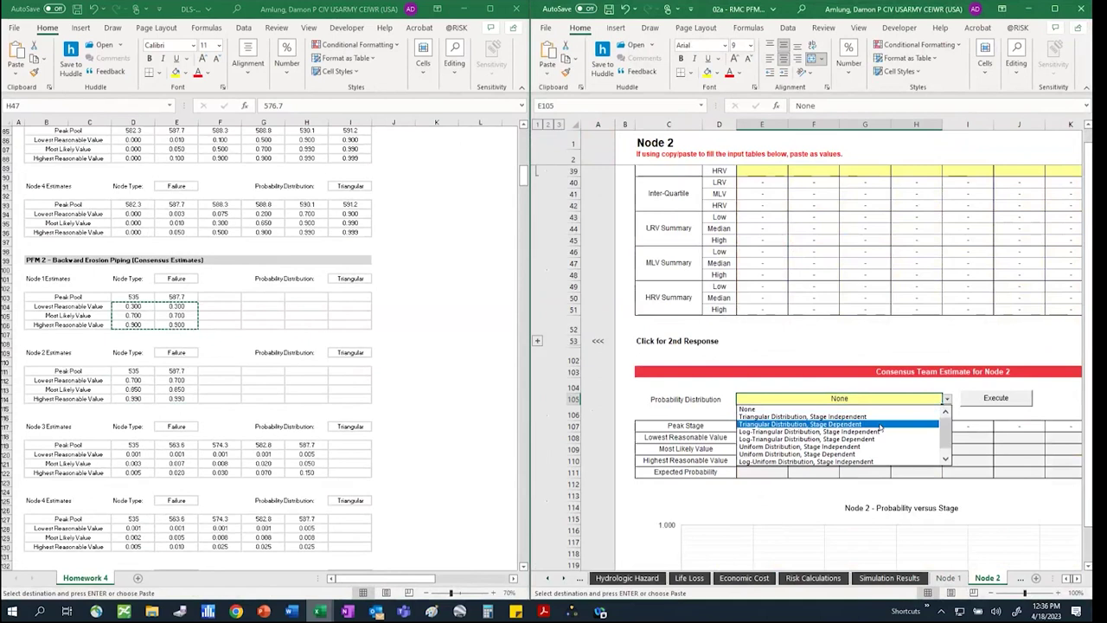
left_click(880, 425)
left_click(947, 399)
left_click(919, 412)
left_click(999, 402)
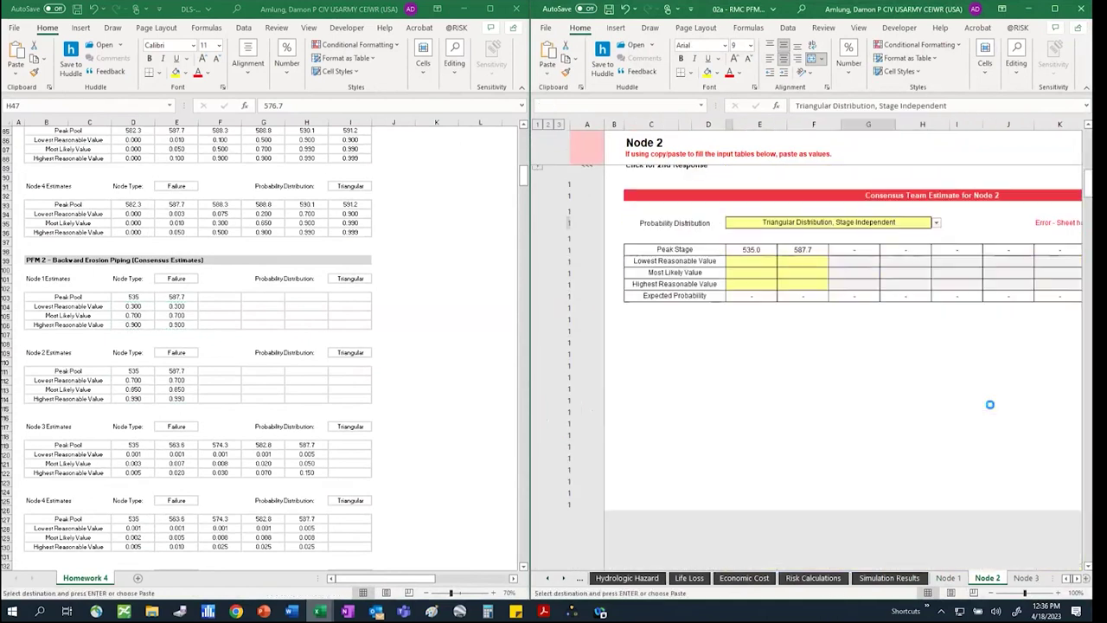
Copy the PFM 2 Node 2 estimates (0.700, 0.850, 0.990 at both pools) as values into the Node 2 consensus table from E108
left_click_drag(137, 379, 178, 398)
key("ctrl+c")
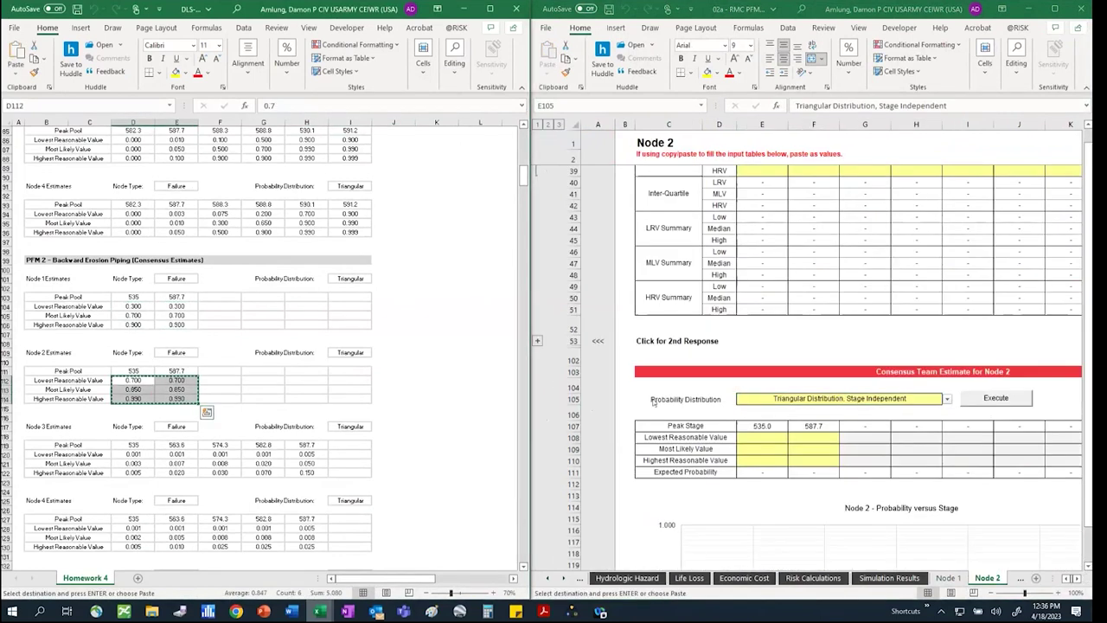
left_click(762, 436)
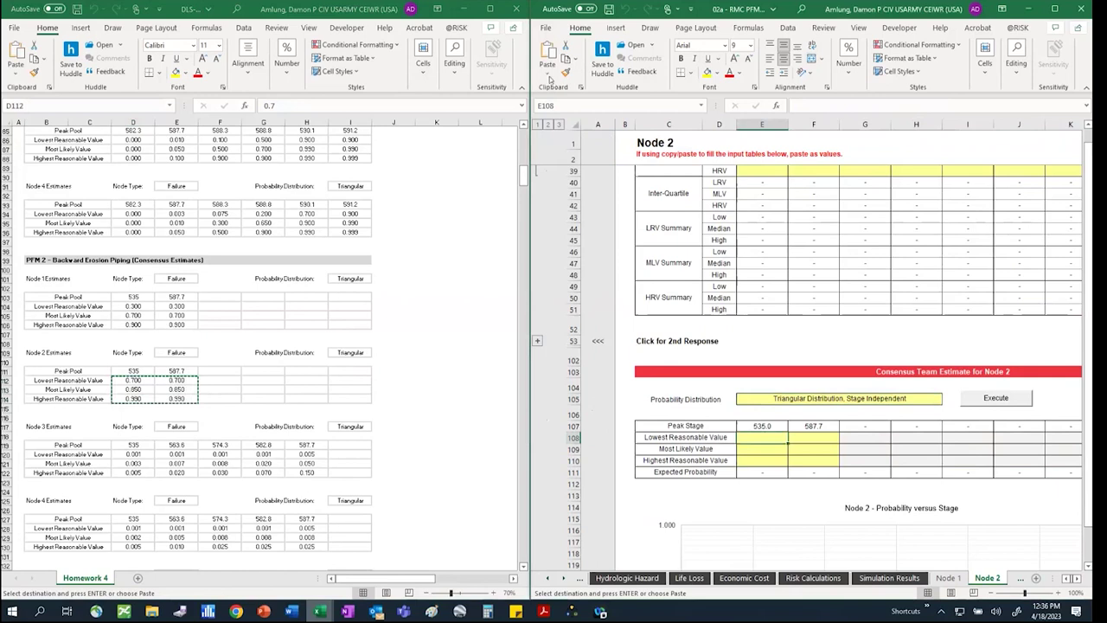
left_click(548, 76)
left_click(545, 162)
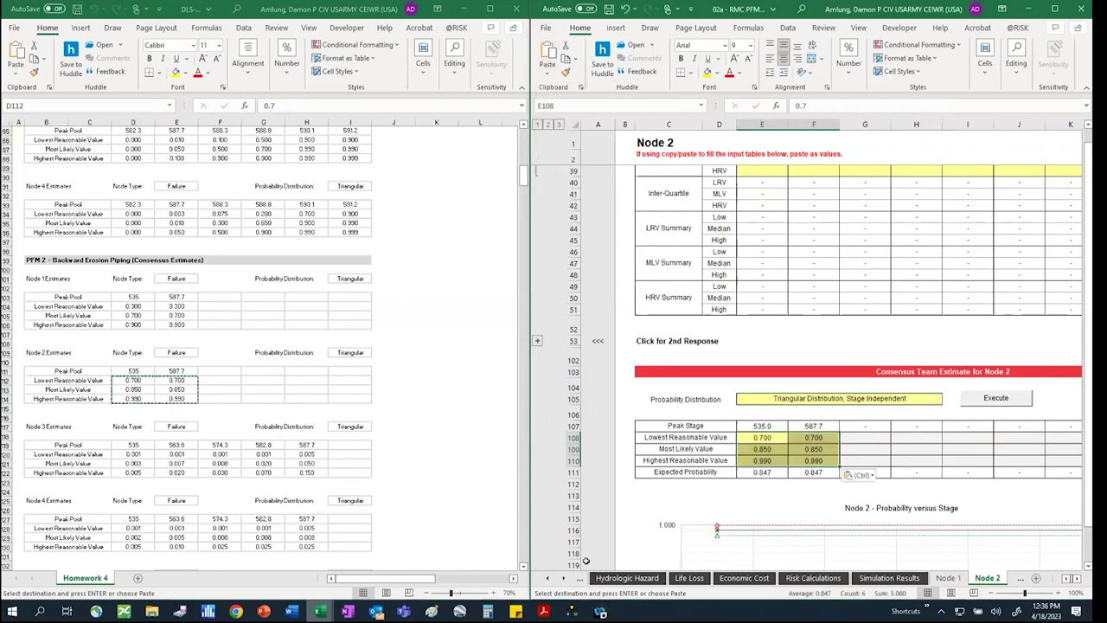
Copy the homework's PFM 2 Node 3 peak pools (535, 563.6, 574.3, 582.8, 587.7) into the Node 3 sheet's Peak Stage row from E9
left_click(564, 578)
left_click(564, 579)
left_click(564, 578)
left_click(564, 579)
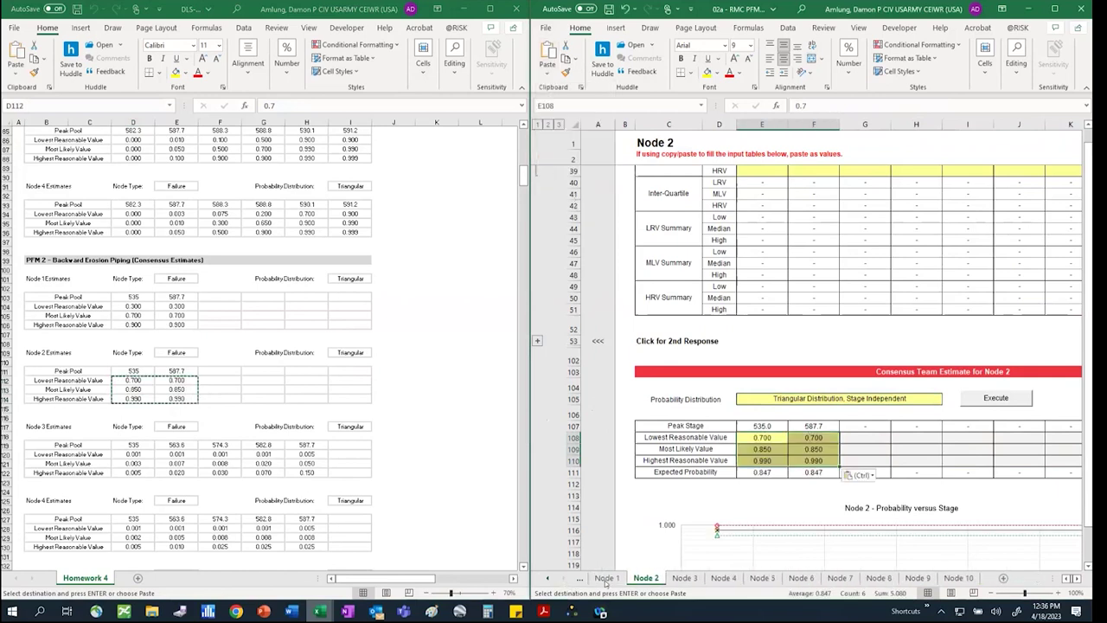
left_click(684, 576)
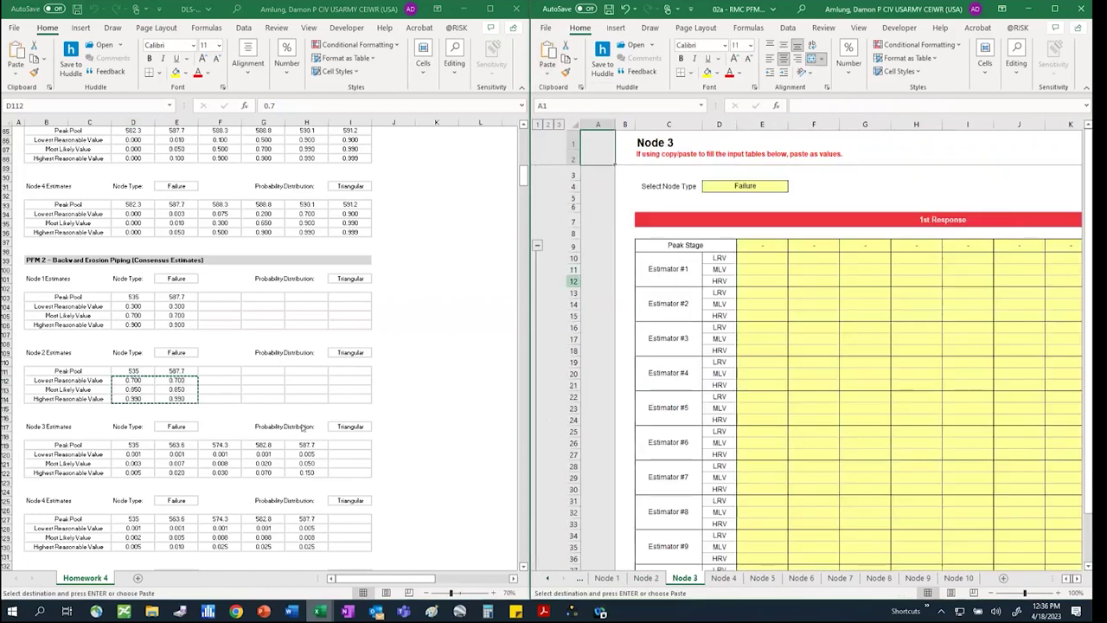
left_click(135, 446)
left_click_drag(136, 446, 311, 445)
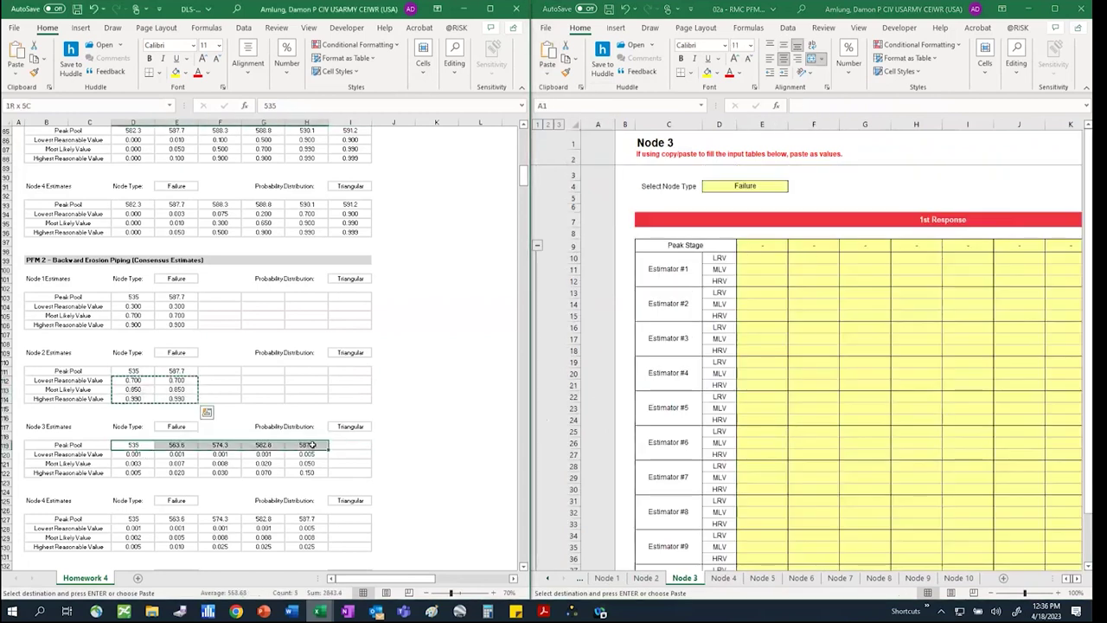
left_click(781, 250)
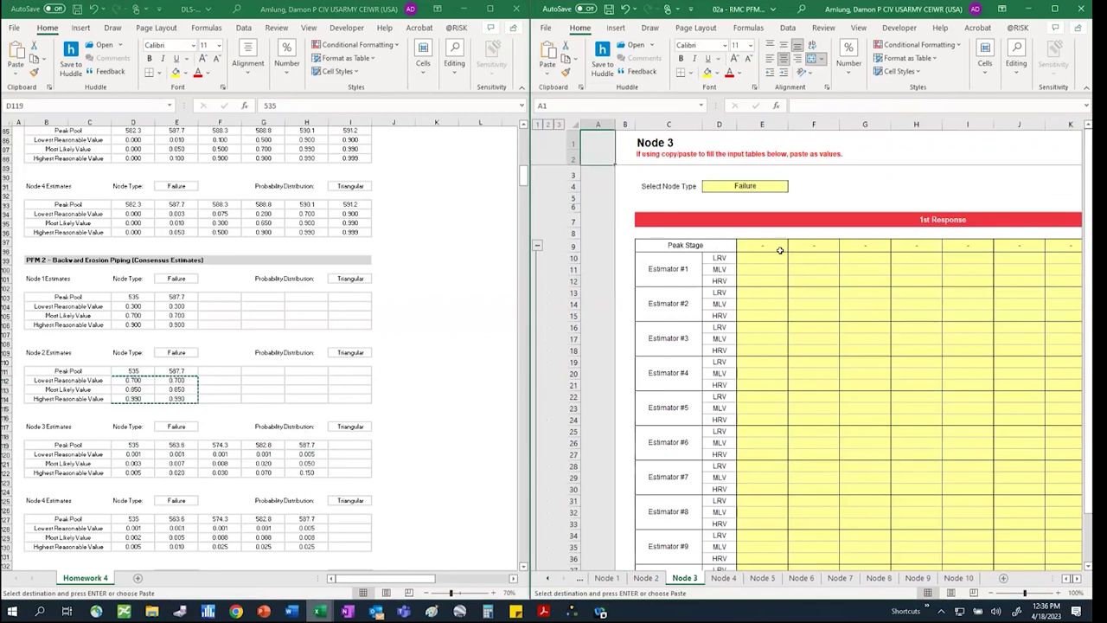
left_click(792, 247)
key("Escape")
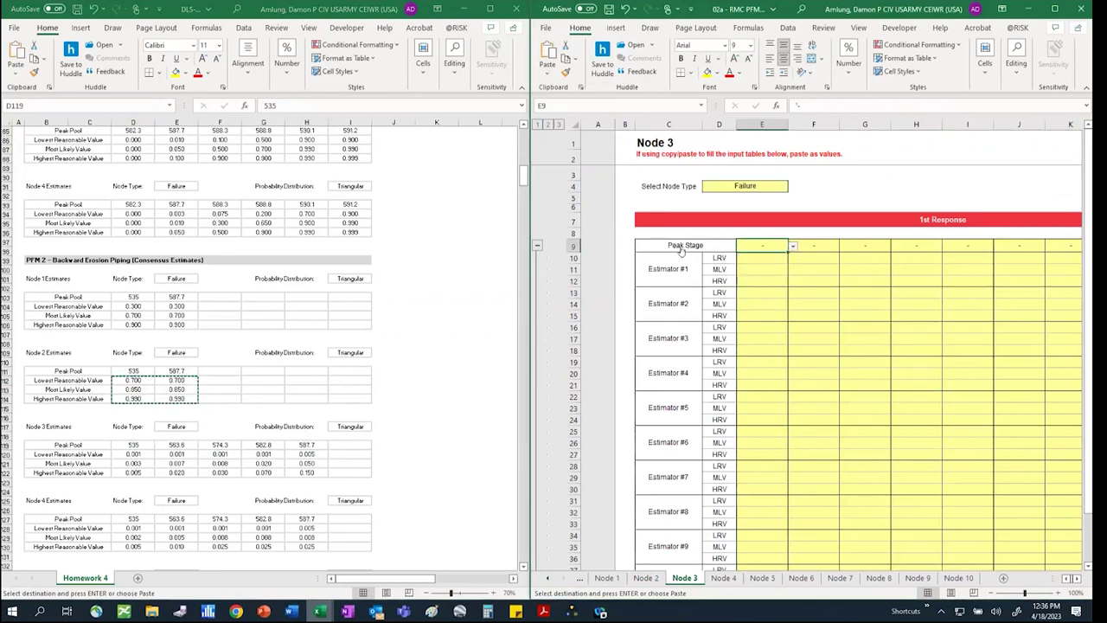
key("ctrl+v")
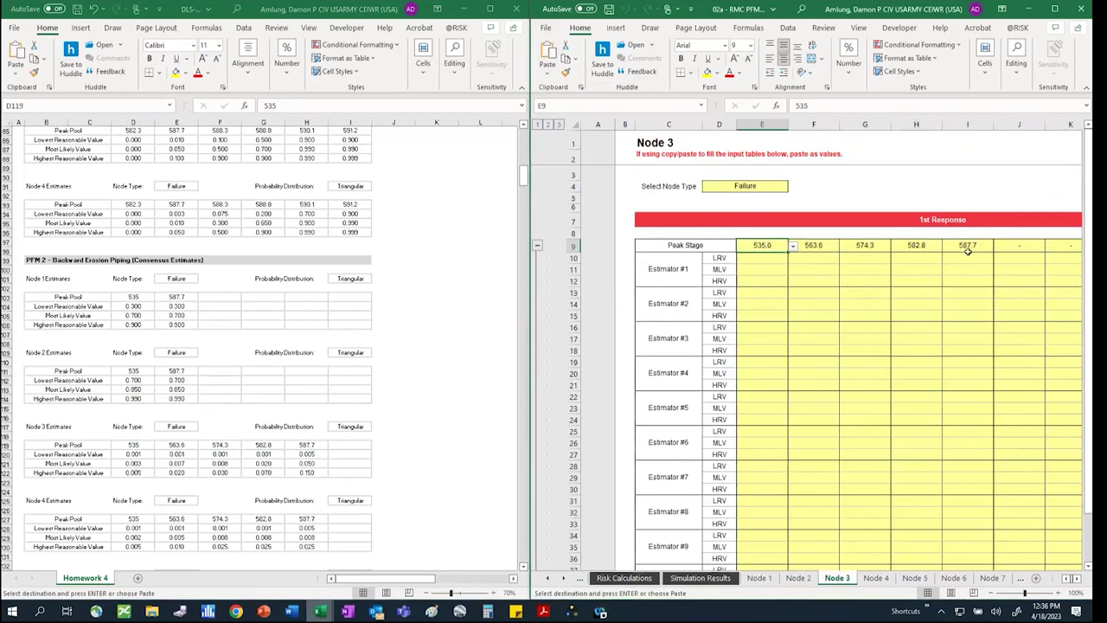
Check the peak stages to evaluate system response (K12:K16) on the Hydrologic Hazard sheet
left_click(547, 578)
left_click(548, 577)
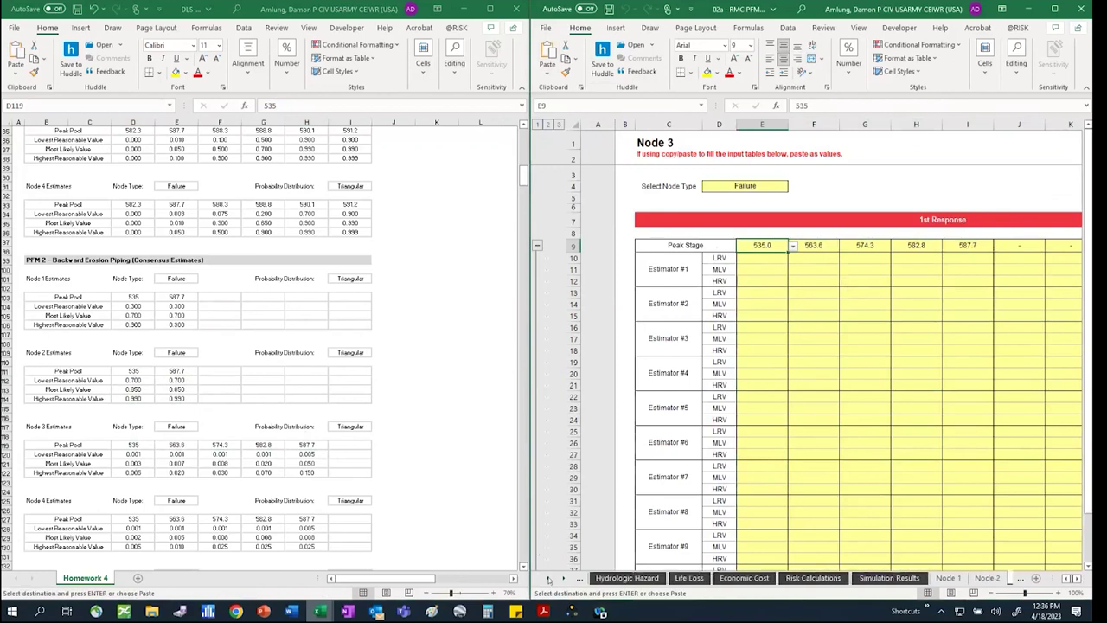
left_click(627, 578)
left_click_drag(951, 294, 951, 340)
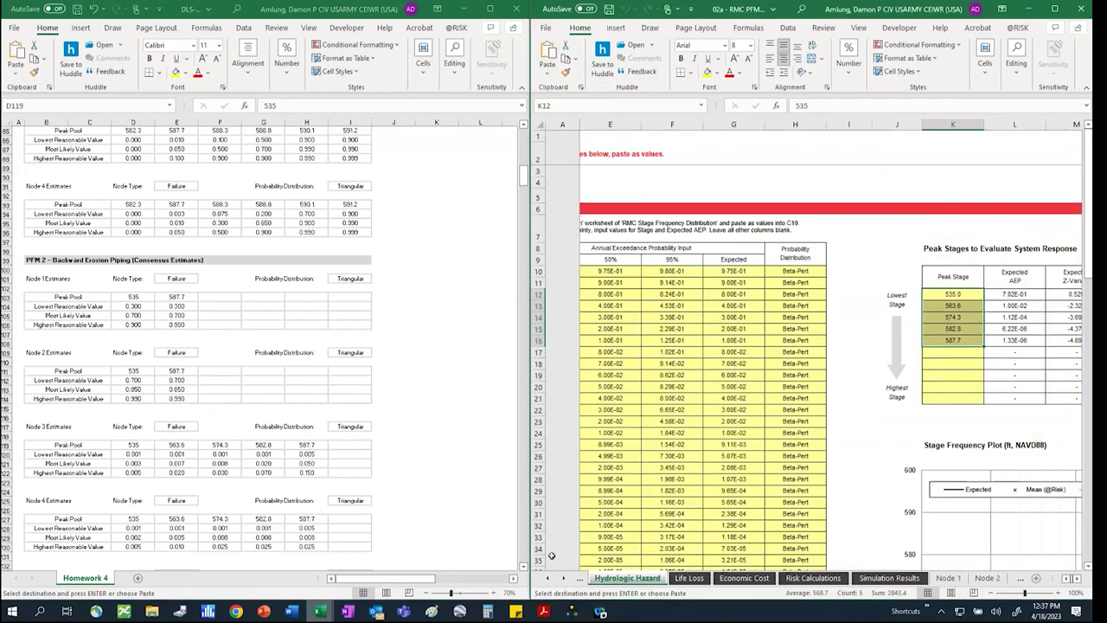
left_click(564, 579)
left_click(563, 578)
left_click(564, 578)
left_click(564, 579)
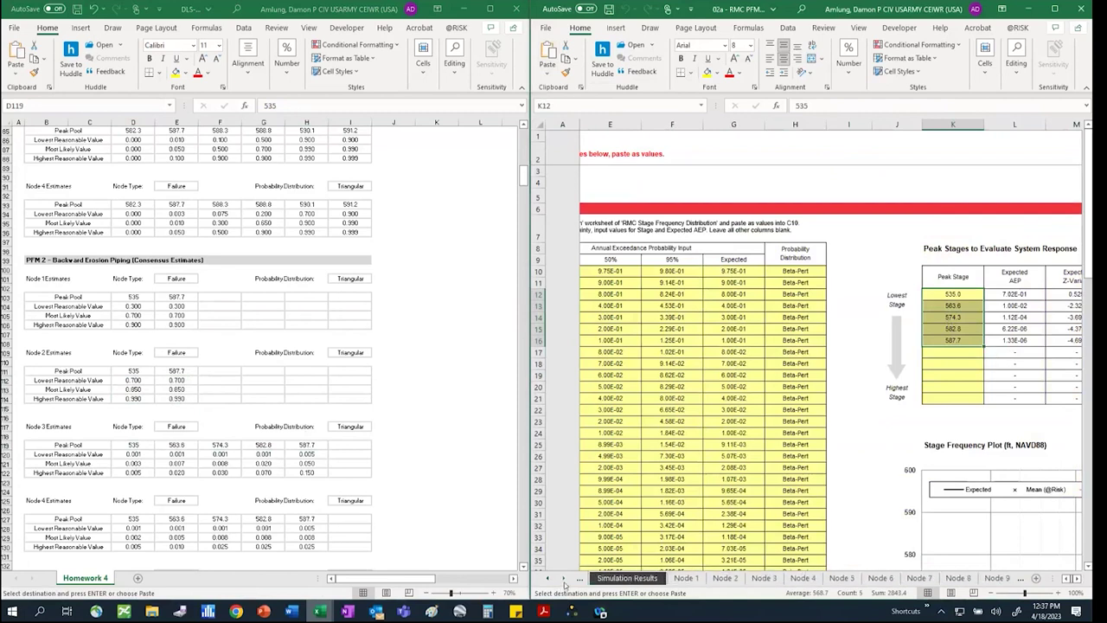
Set the Node 3 consensus probability distribution to Triangular Distribution, Stage Dependent and execute it
left_click(757, 578)
left_click(935, 284)
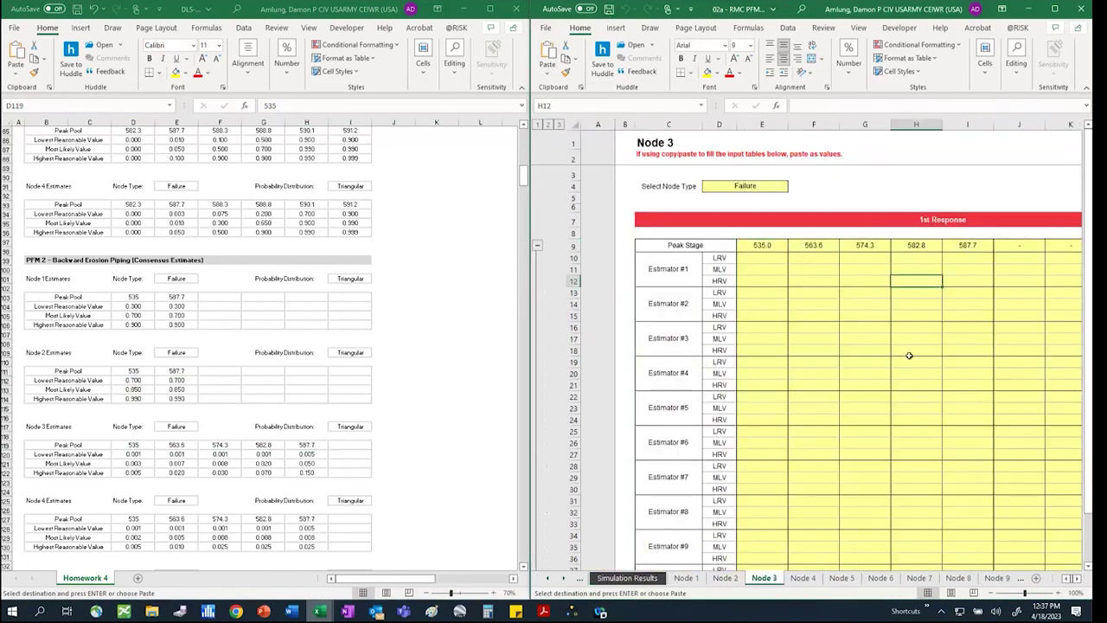
scroll(903, 370, "down", 9)
scroll(903, 370, "down", 4)
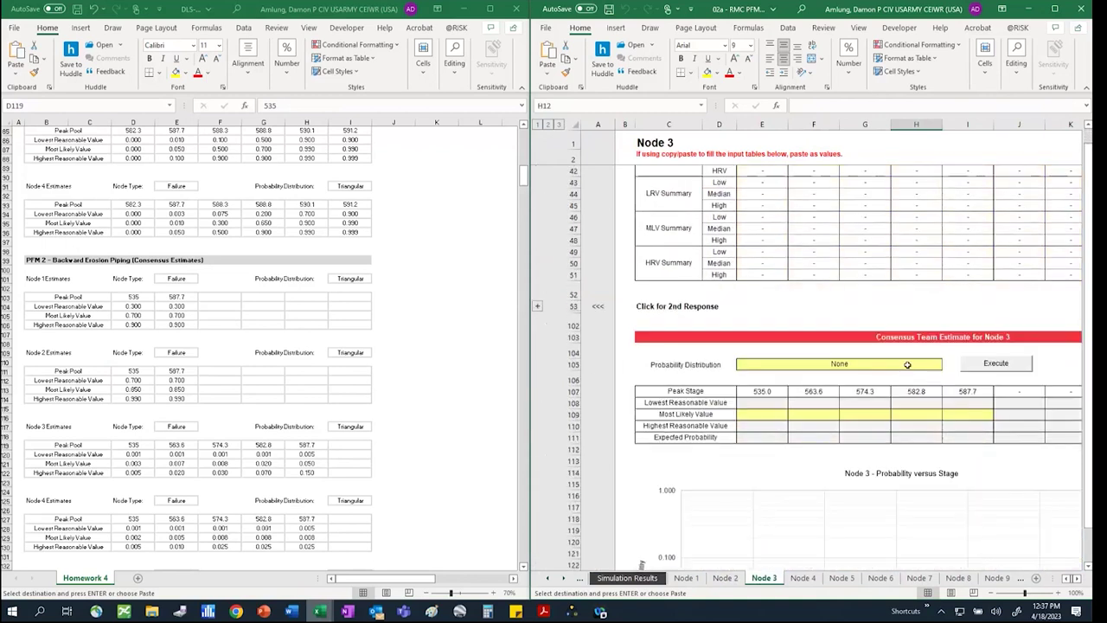
left_click(907, 365)
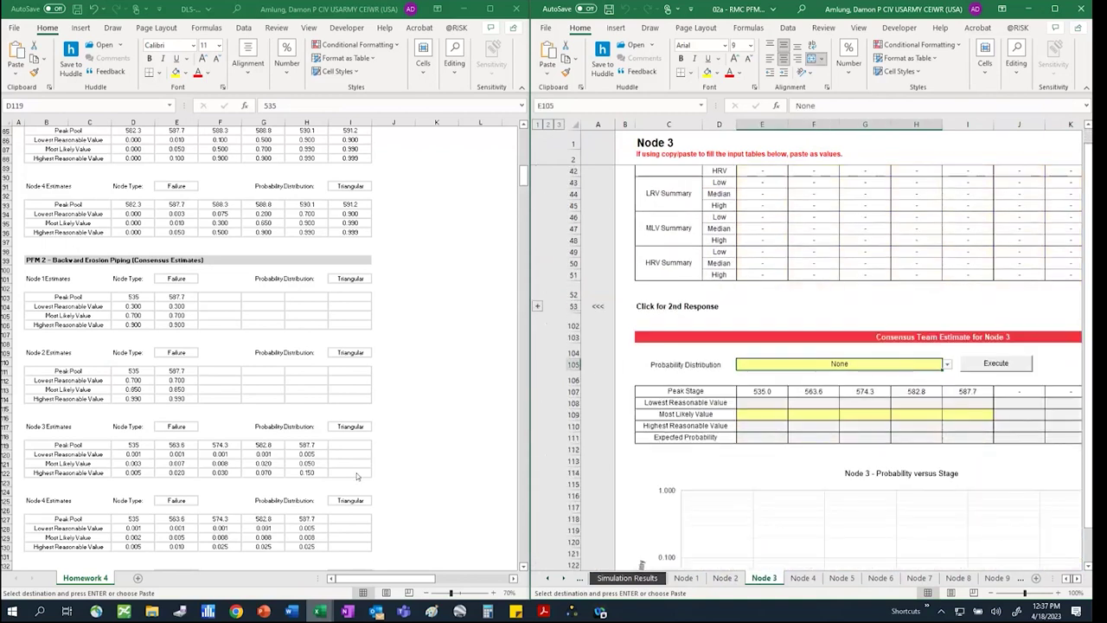
left_click(947, 365)
left_click(800, 390)
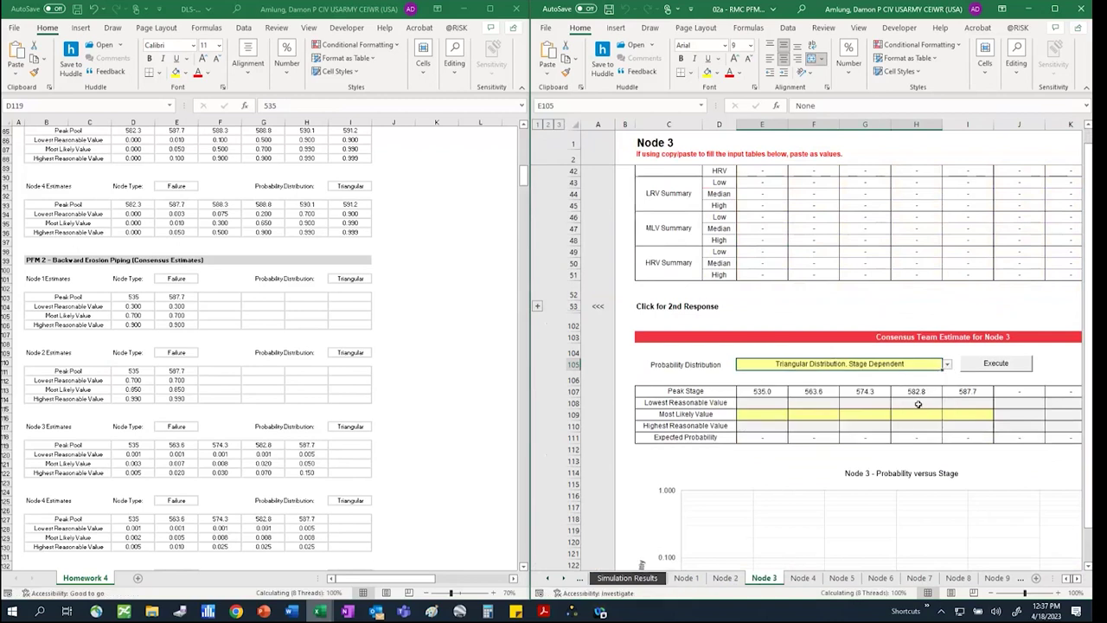
left_click(996, 364)
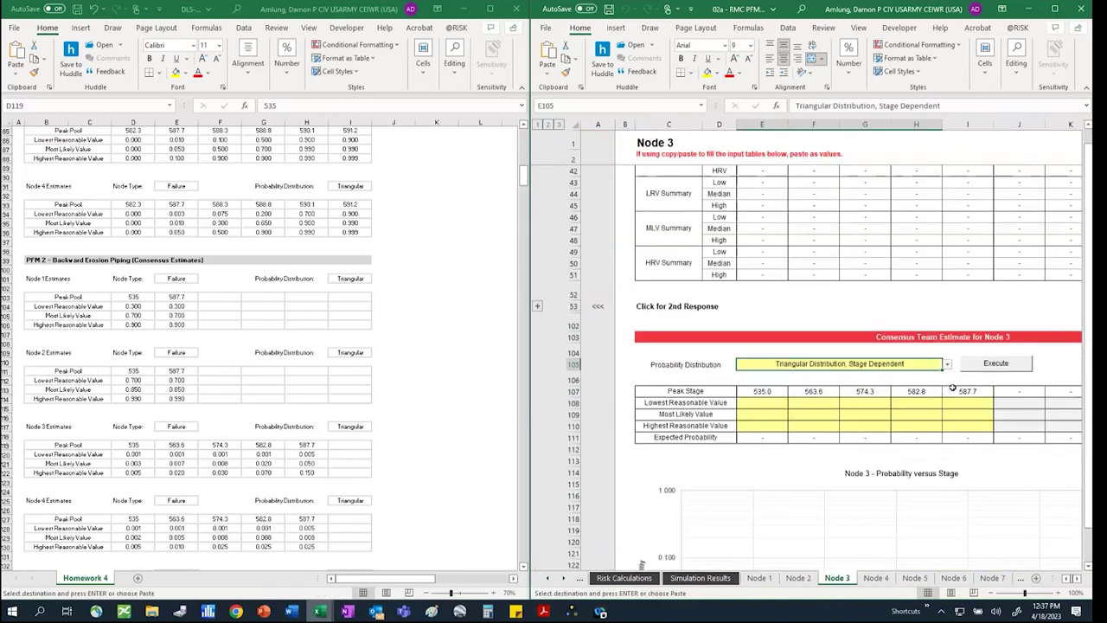
Copy the homework's PFM 2 Node 3 lowest, most likely and highest estimates for all five pools as values into the Node 3 consensus table from E108
scroll(182, 412, "down", 1)
left_click_drag(136, 427, 298, 445)
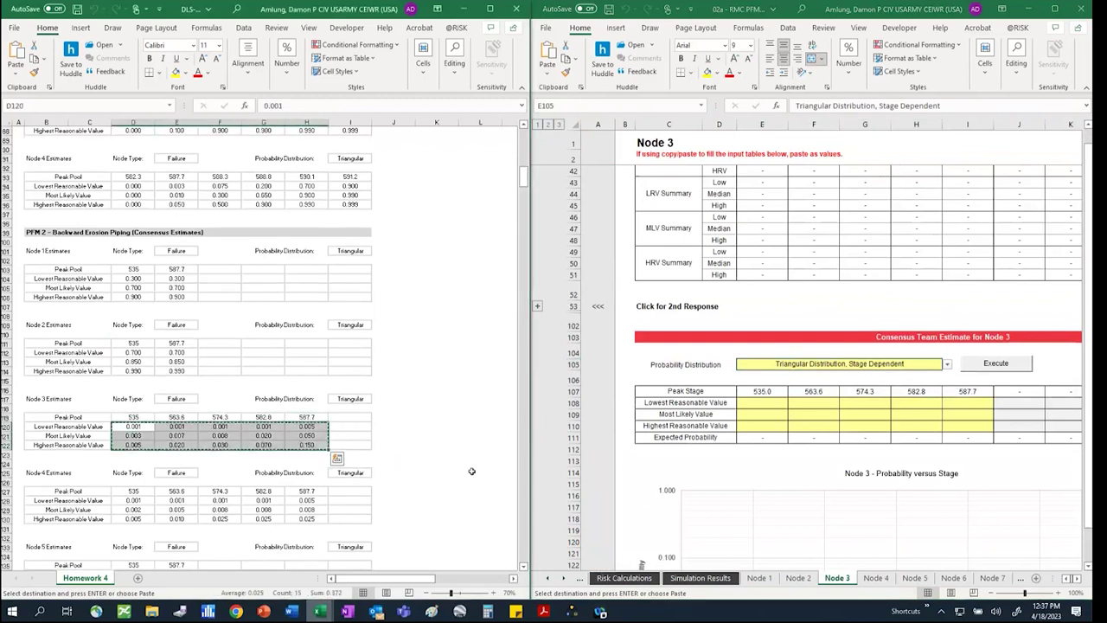
left_click(765, 403)
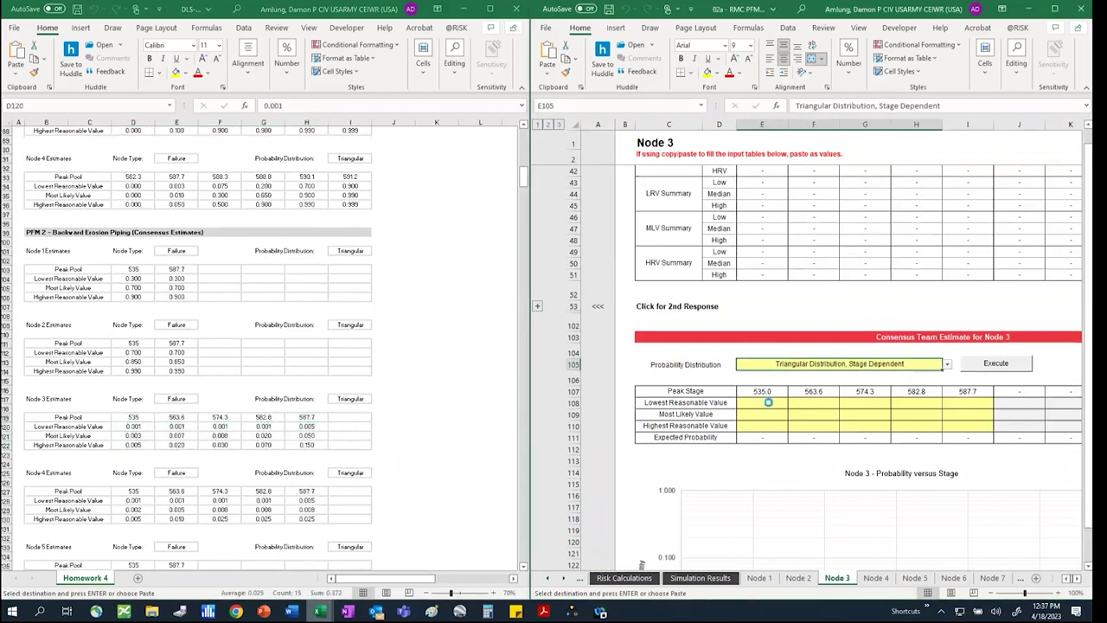
left_click(546, 72)
left_click(546, 159)
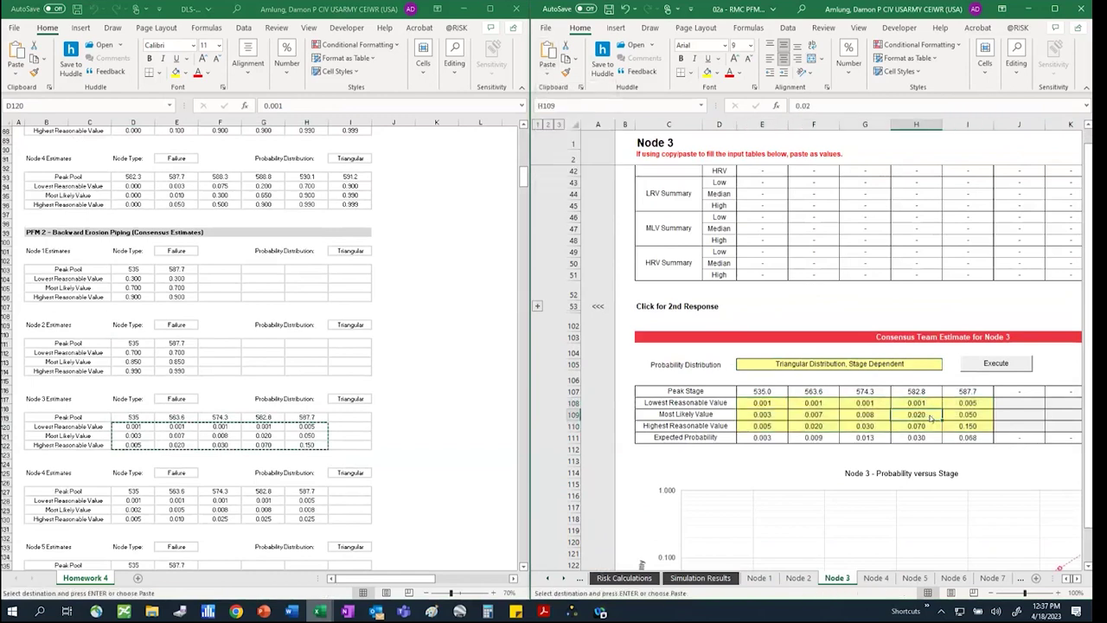
Examine the Node 3 Probability versus Stage plot across the full pool elevation range at 90% zoom
scroll(865, 346, "down", 6)
scroll(1073, 578, "right", 2)
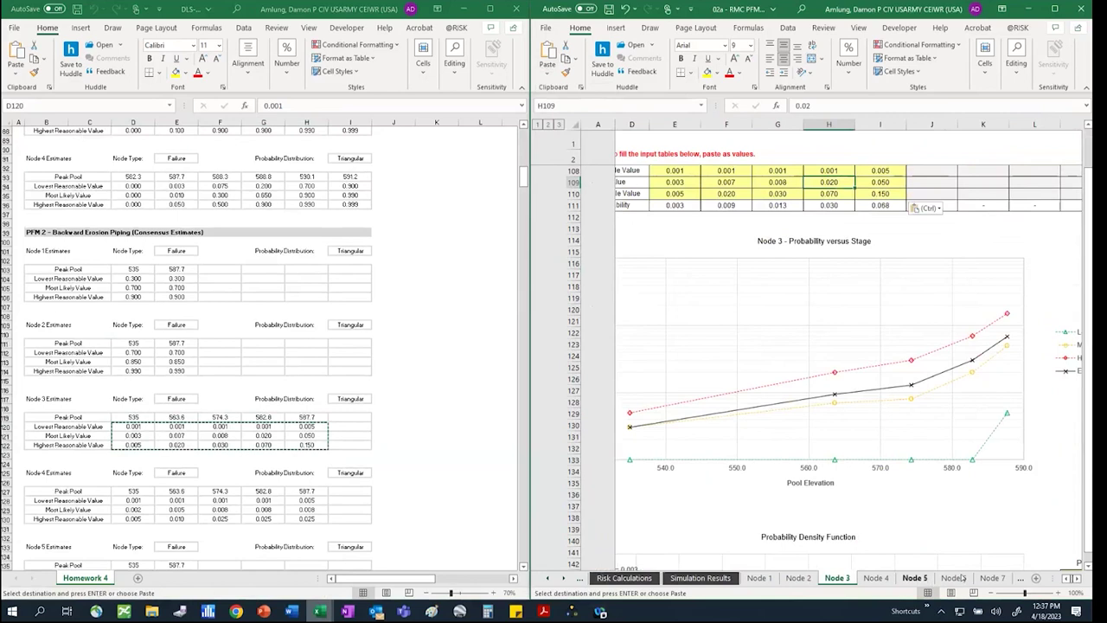
left_click(1067, 579)
left_click(991, 593)
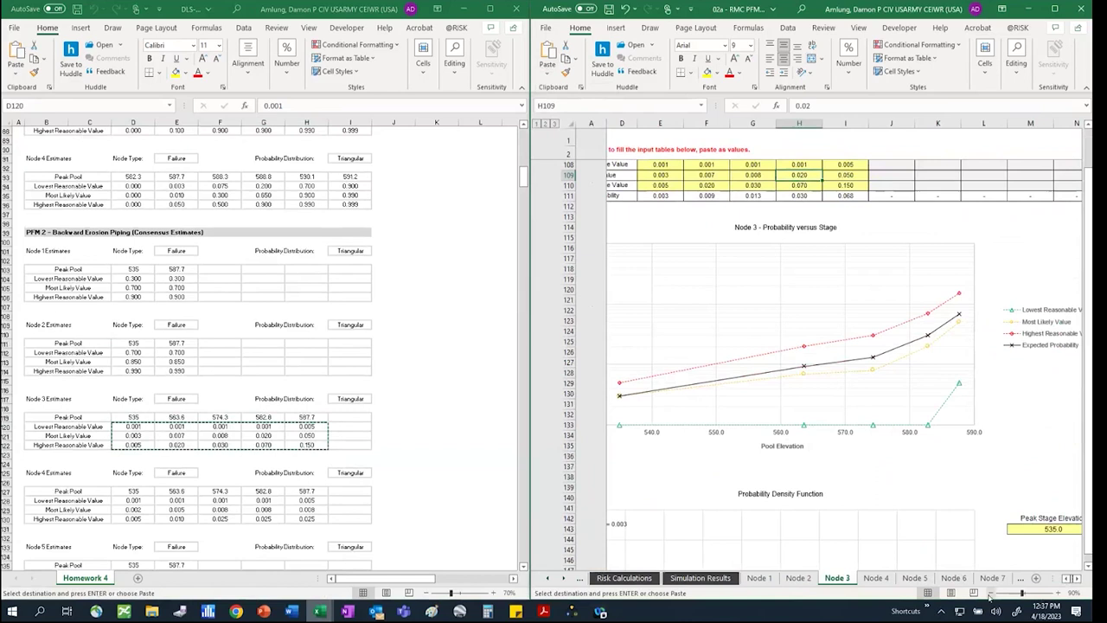
left_click(1069, 579)
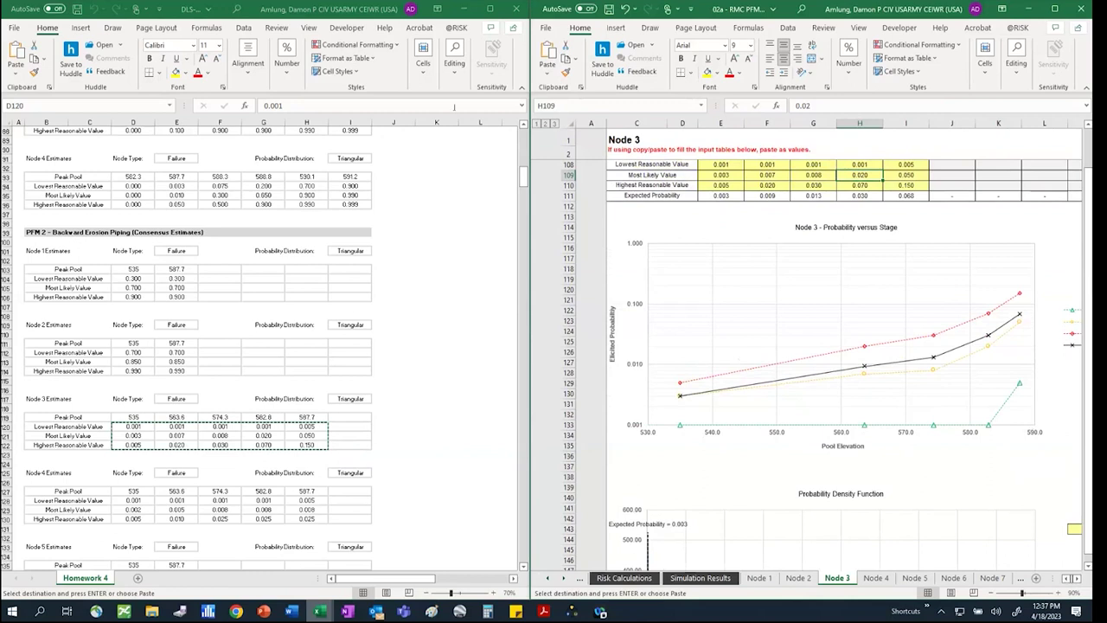
On the Node 4 sheet, set the consensus probability distribution to Triangular Distribution, Stage Dependent and execute it
left_click(876, 578)
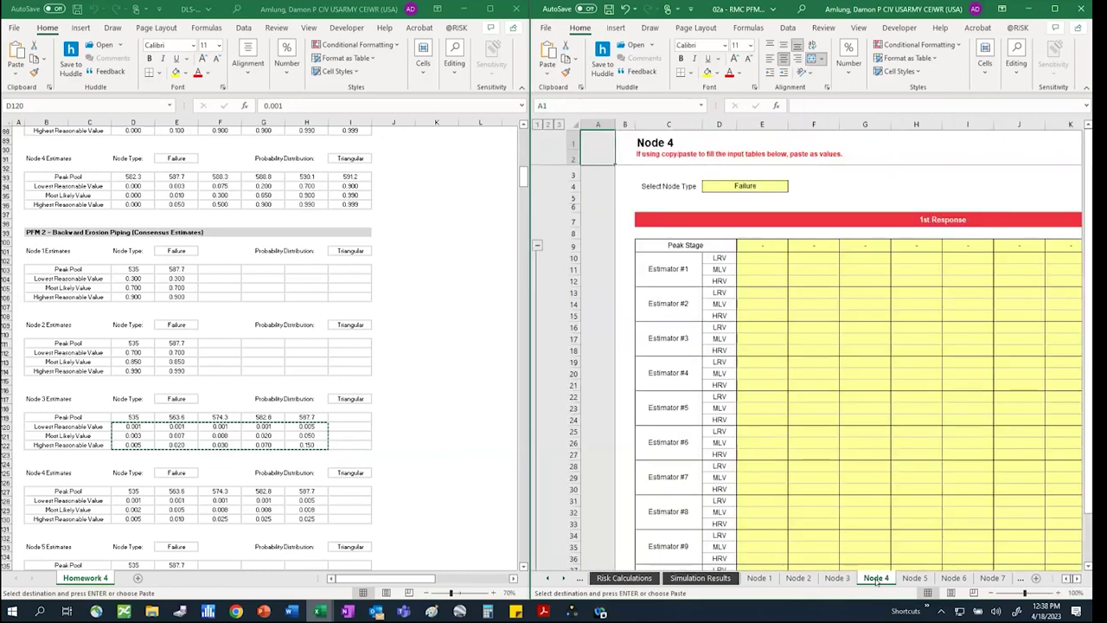
left_click(824, 330)
scroll(825, 337, "down", 15)
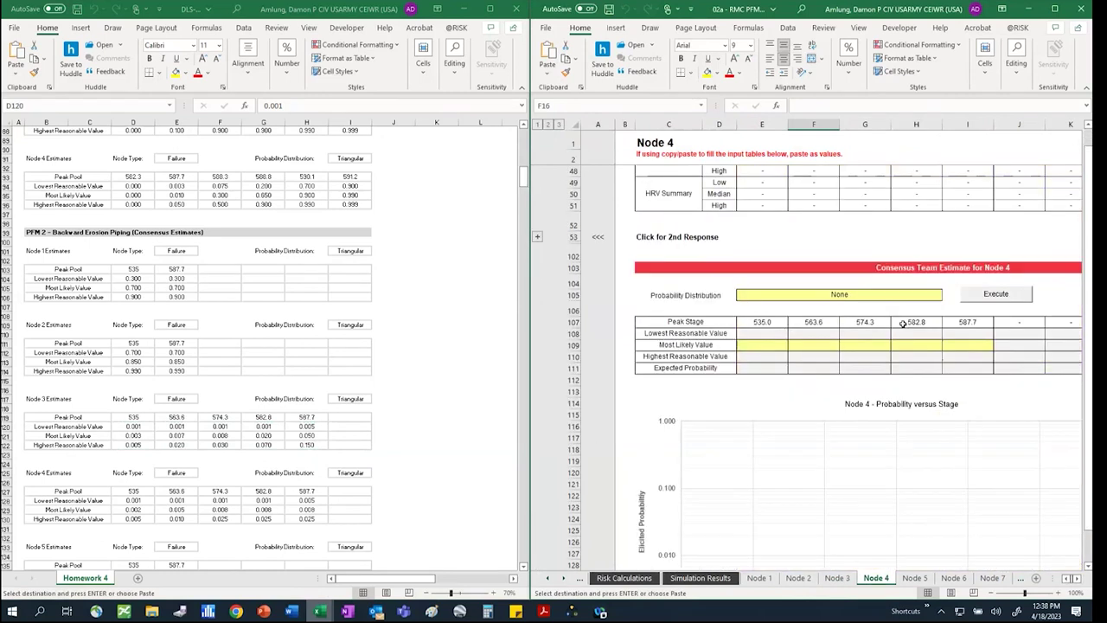
left_click(927, 299)
left_click(947, 295)
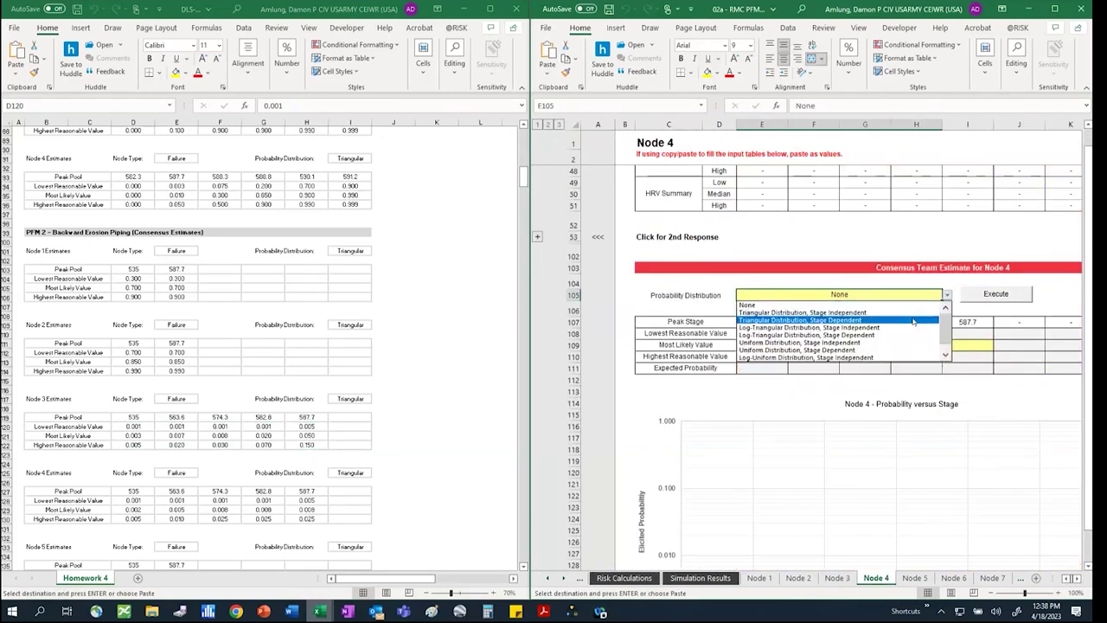
left_click(913, 321)
left_click(991, 294)
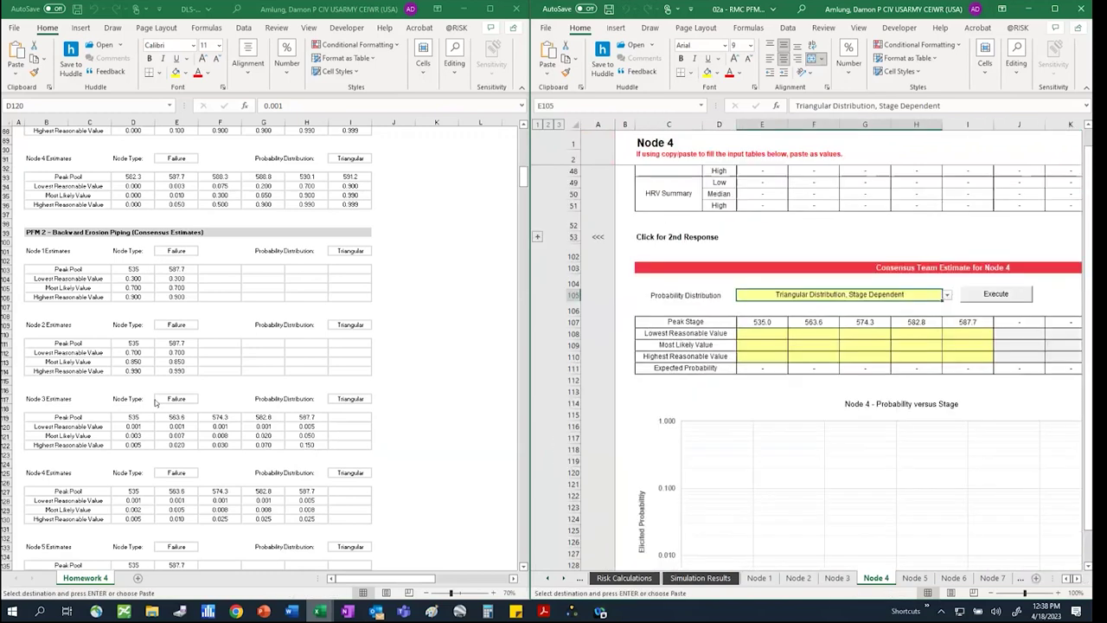
Copy the homework's PFM 2 Node 4 lowest, most likely and highest estimates for all five pools as values into the Node 4 consensus table from E108
scroll(156, 402, "down", 2)
left_click_drag(133, 445, 308, 465)
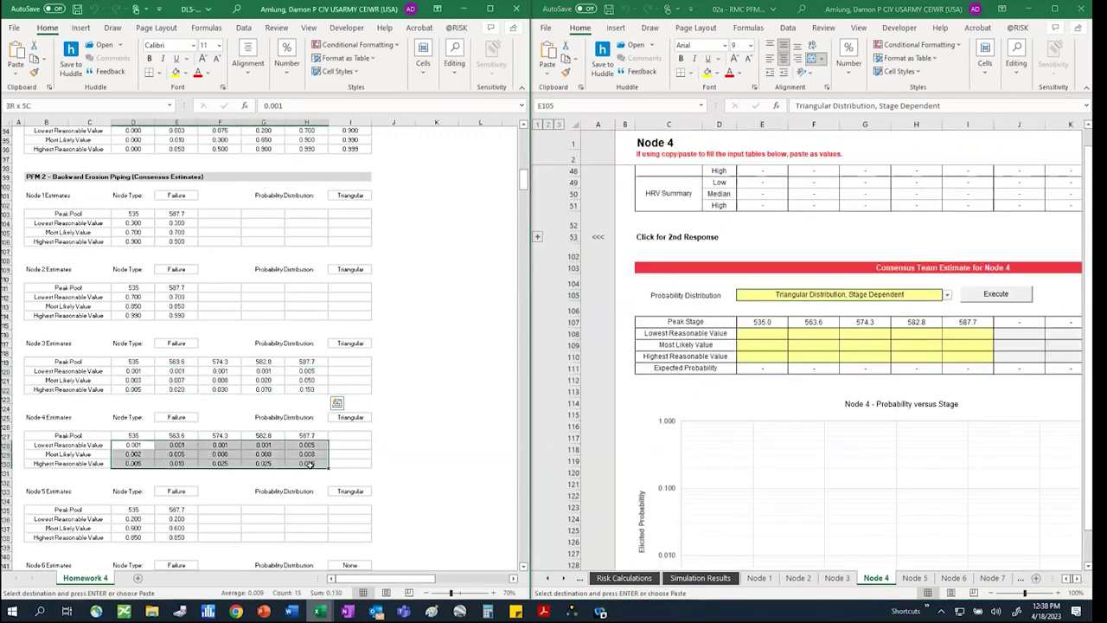
key("ctrl+c")
left_click(762, 333)
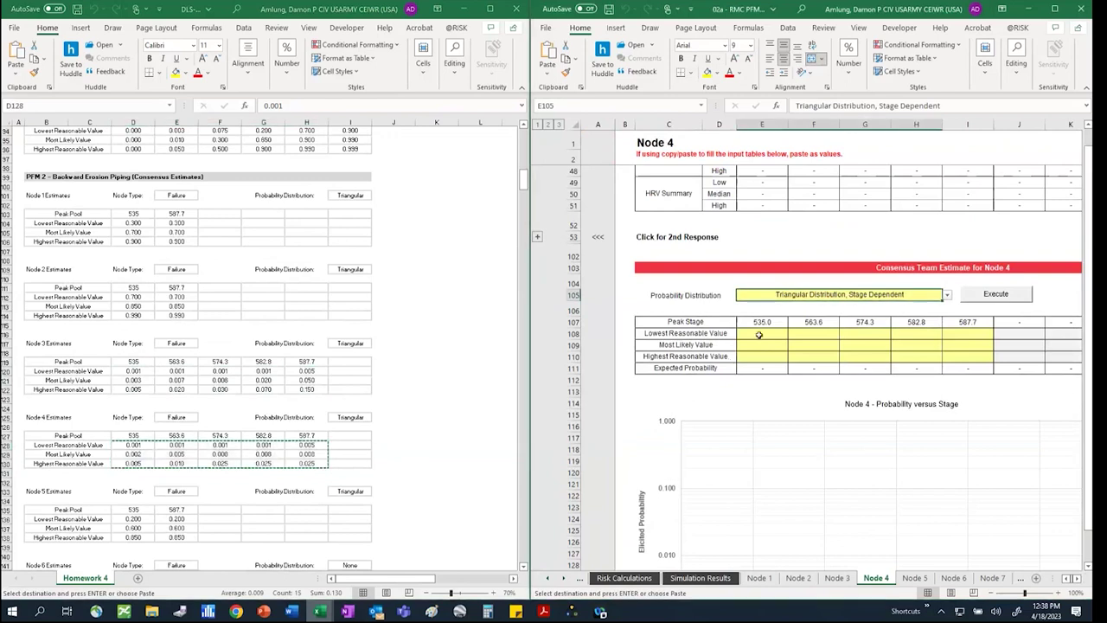
left_click(549, 74)
left_click(545, 159)
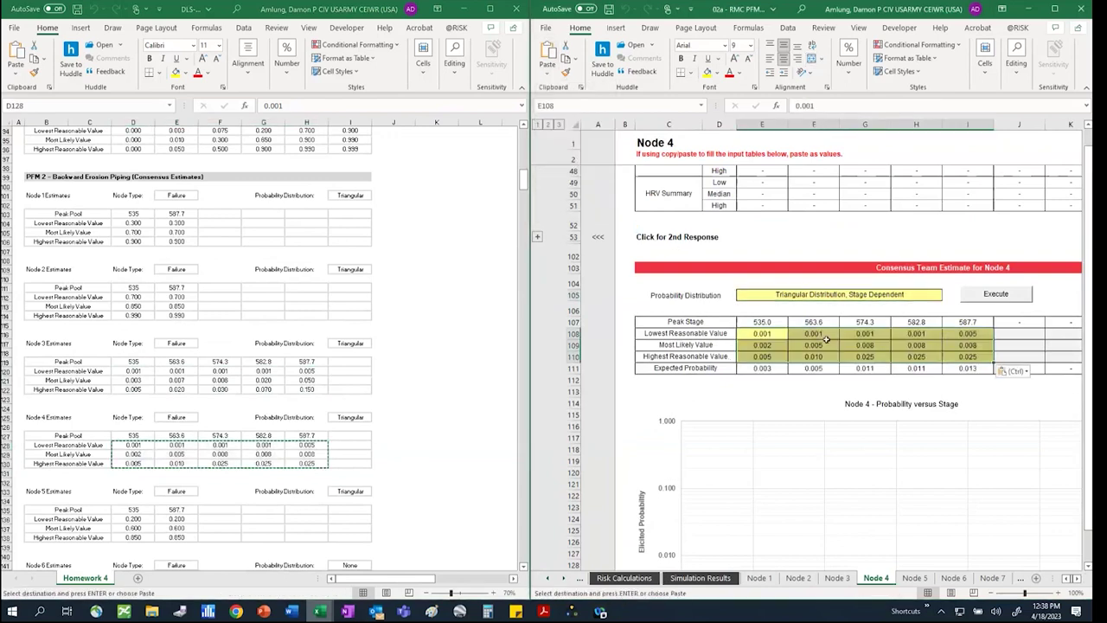
On the Node 5 sheet, set the first two peak stages to 535.0 and 587.7
key("ctrl+Page_Down")
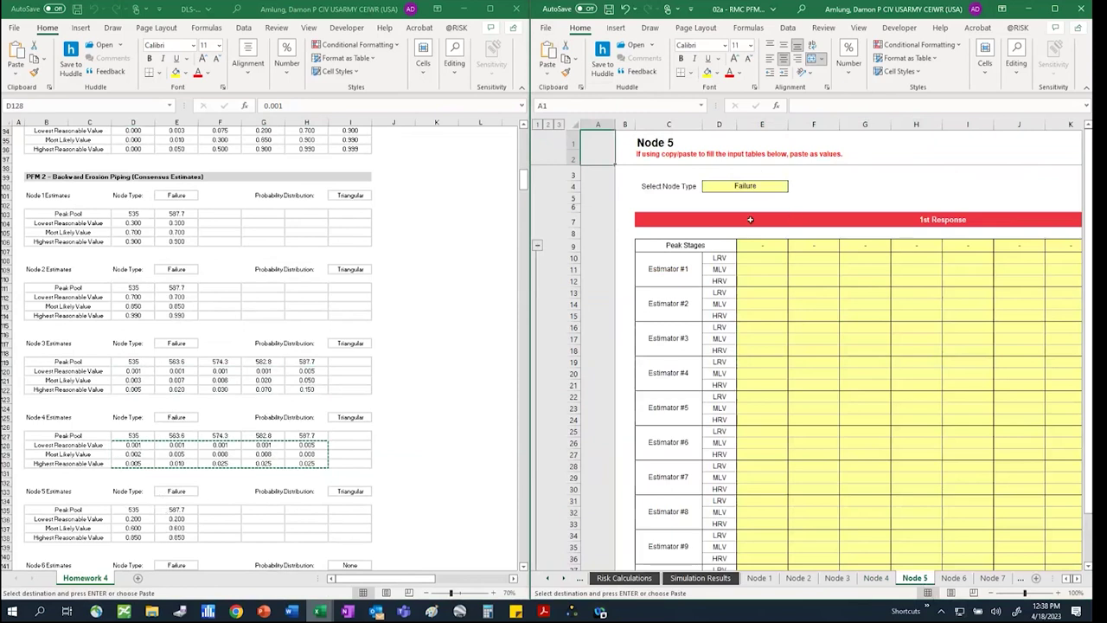
left_click(764, 246)
left_click(793, 247)
left_click(775, 258)
left_click(813, 247)
left_click(844, 246)
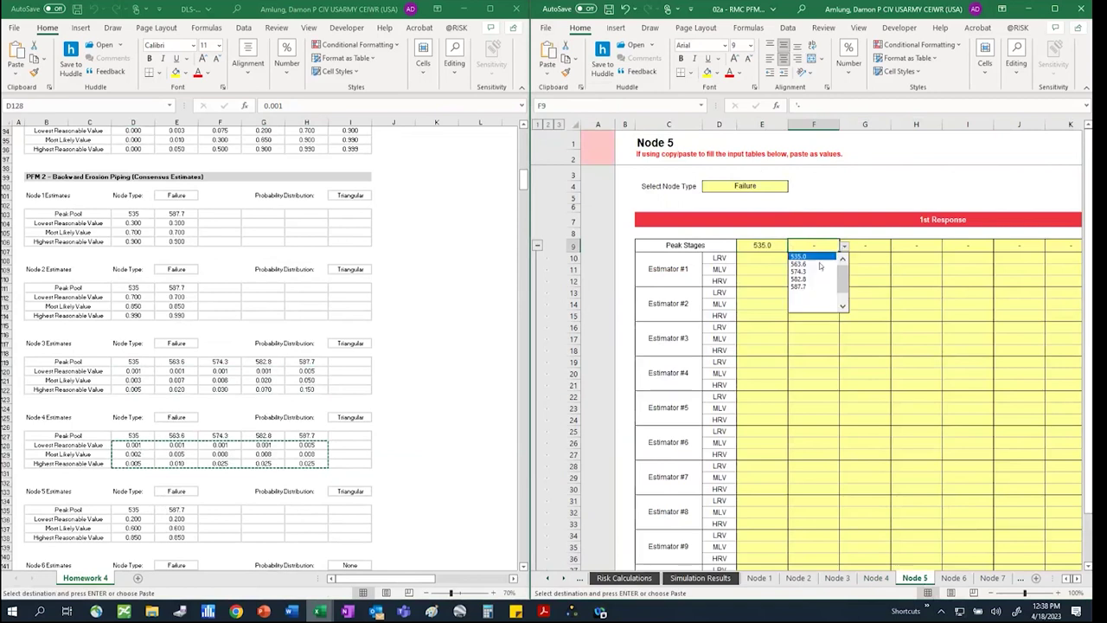
left_click(797, 287)
left_click(811, 303)
Set the Node 5 consensus probability distribution to Triangular Distribution, Stage Independent and execute it
scroll(817, 344, "down", 7)
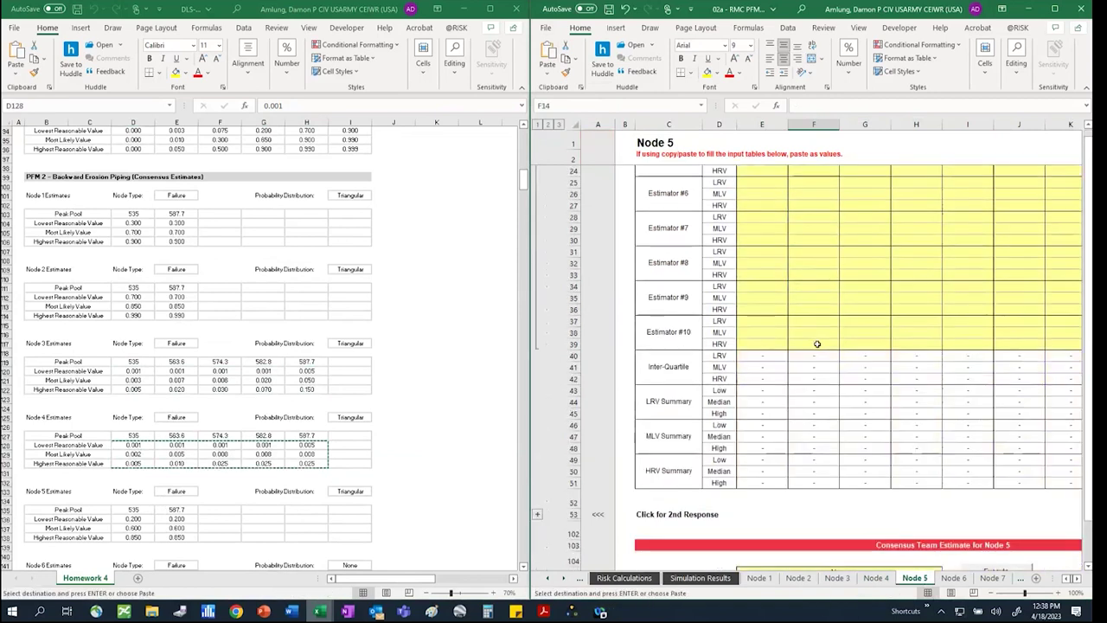
scroll(817, 344, "down", 5)
left_click(943, 399)
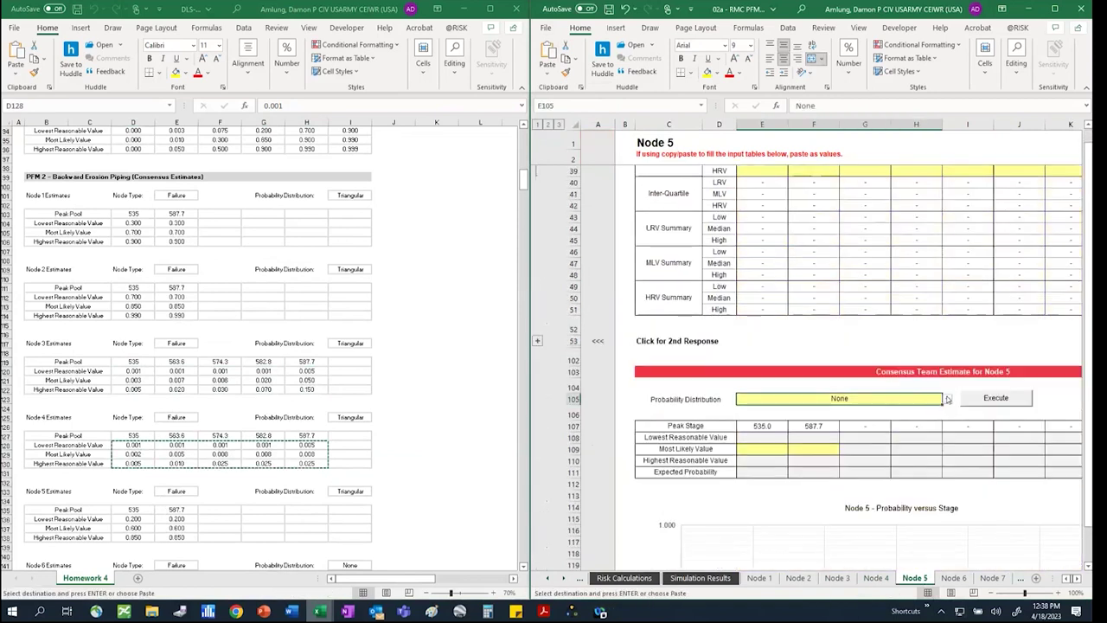
left_click(947, 399)
left_click(865, 415)
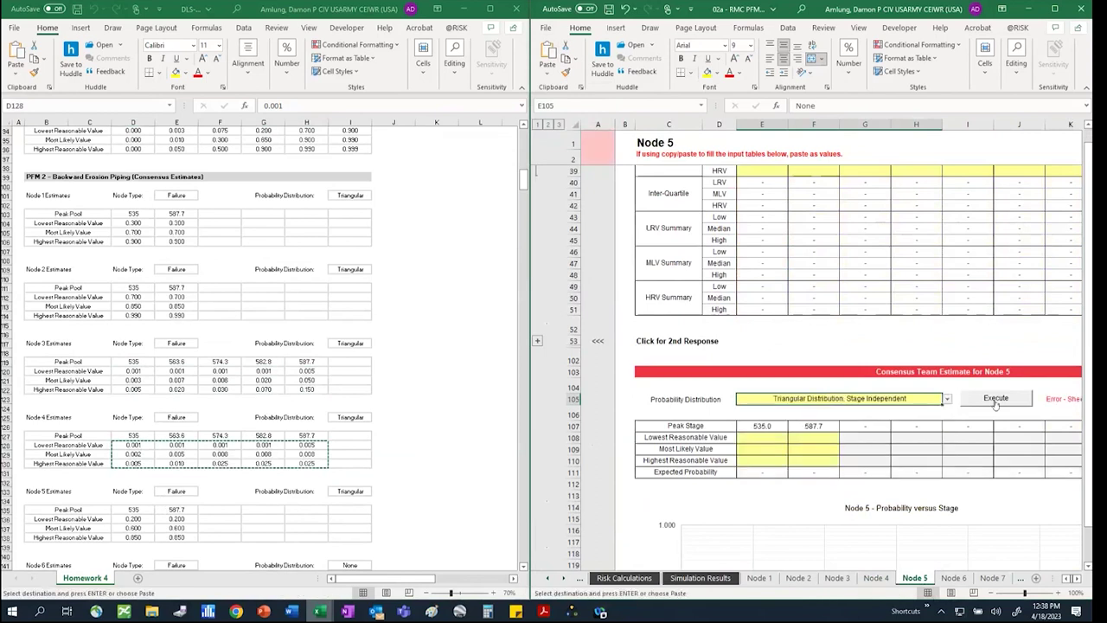
left_click(995, 400)
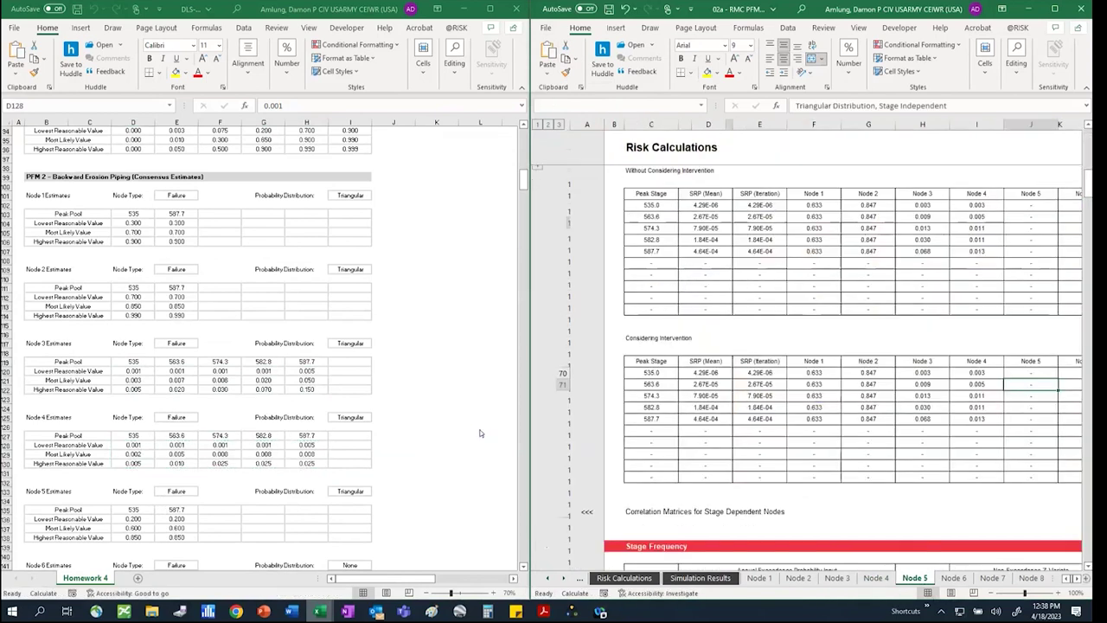
Copy the PFM 2 Node 5 estimates (0.200, 0.600, 0.850 at both pools) as values into the Node 5 consensus table from E108
scroll(284, 410, "down", 5)
left_click_drag(136, 380, 177, 405)
key("ctrl+c")
left_click(762, 437)
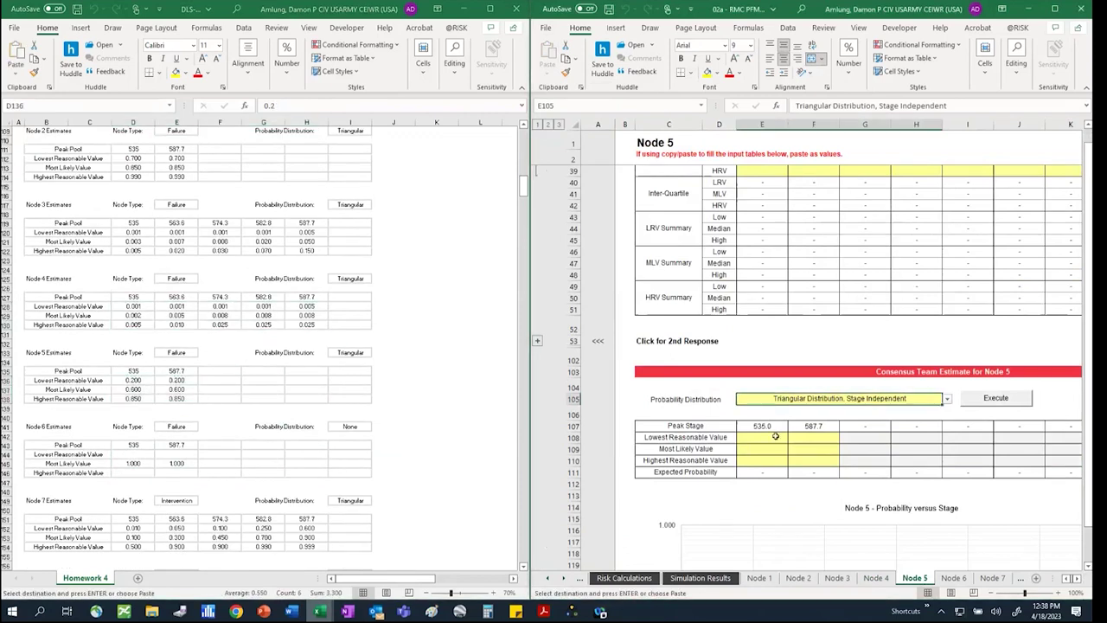
left_click(548, 77)
left_click(544, 159)
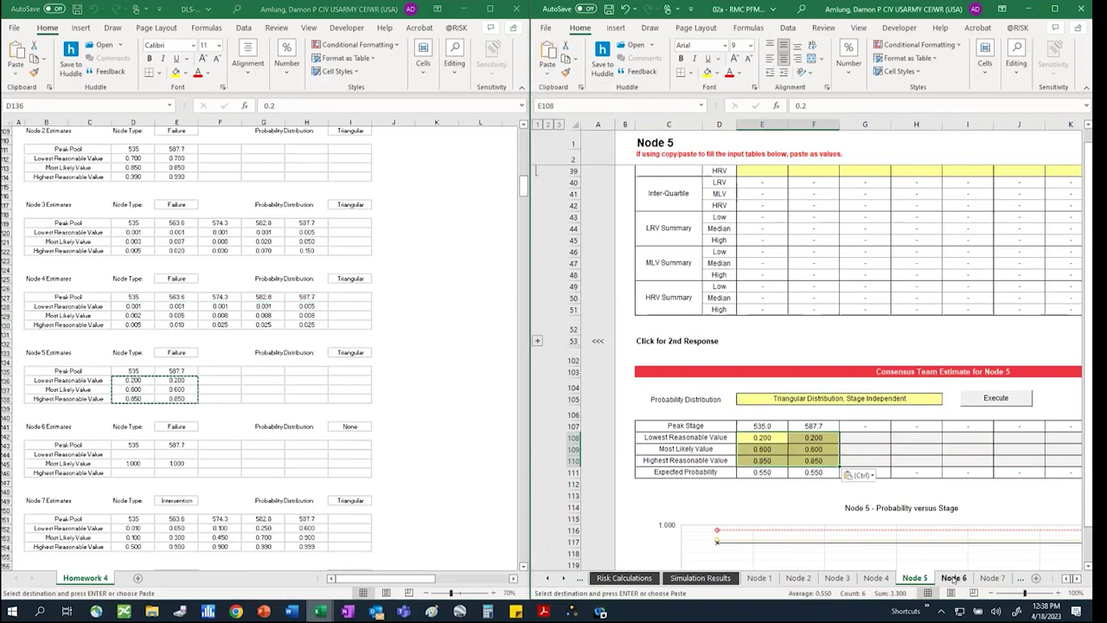
On the Node 6 sheet, set the first two peak stages to 535.0 and 587.7
left_click(953, 578)
left_click(779, 246)
left_click(791, 247)
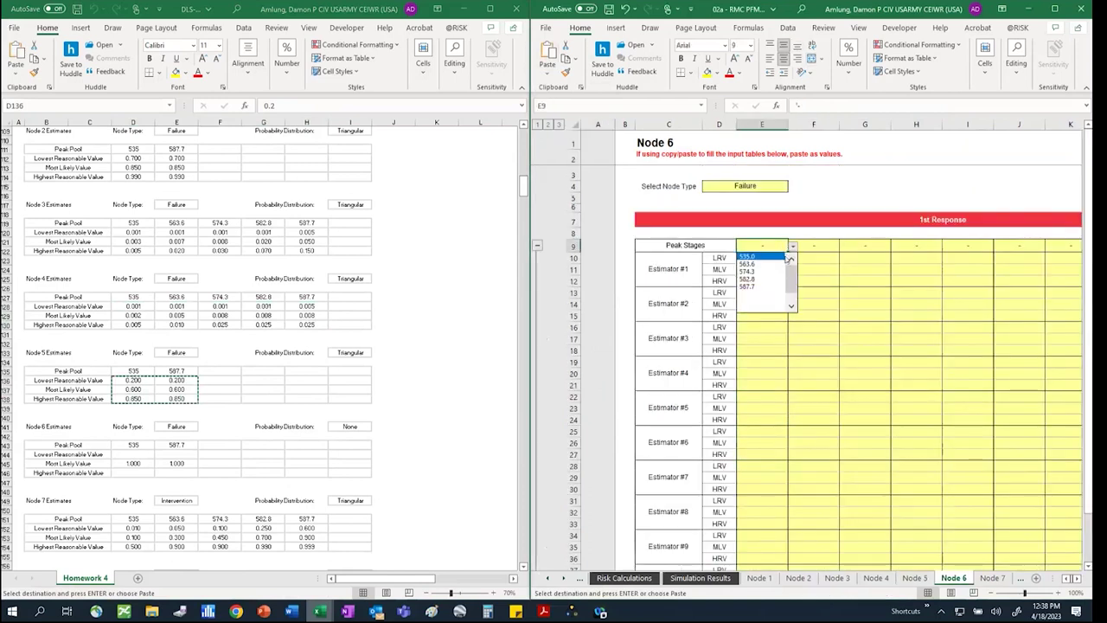
left_click(746, 257)
left_click(830, 247)
left_click(844, 247)
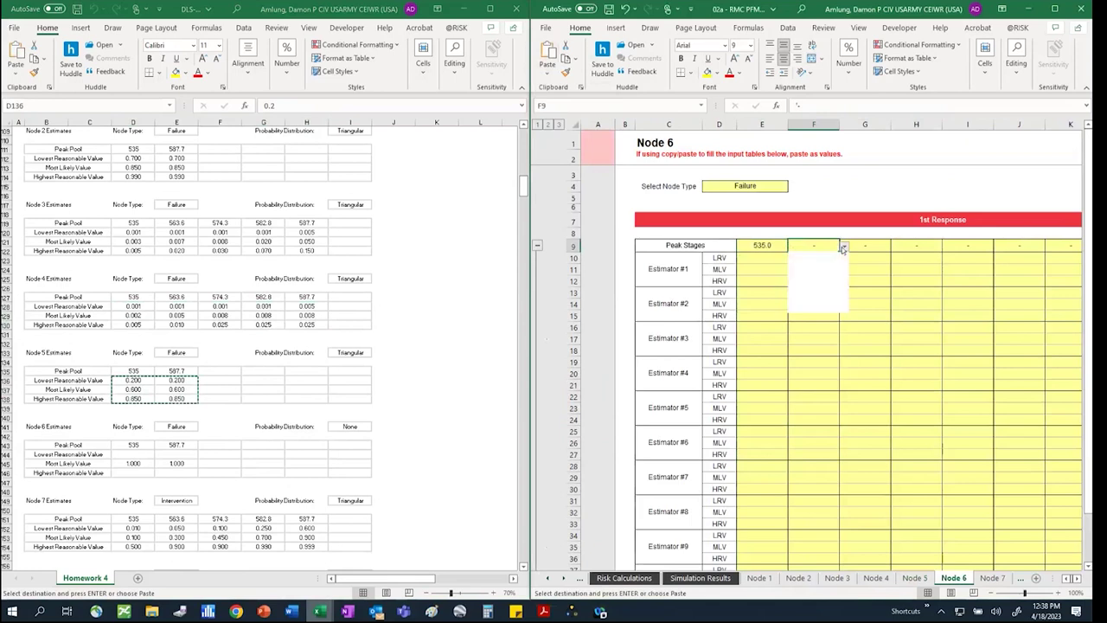
left_click(817, 288)
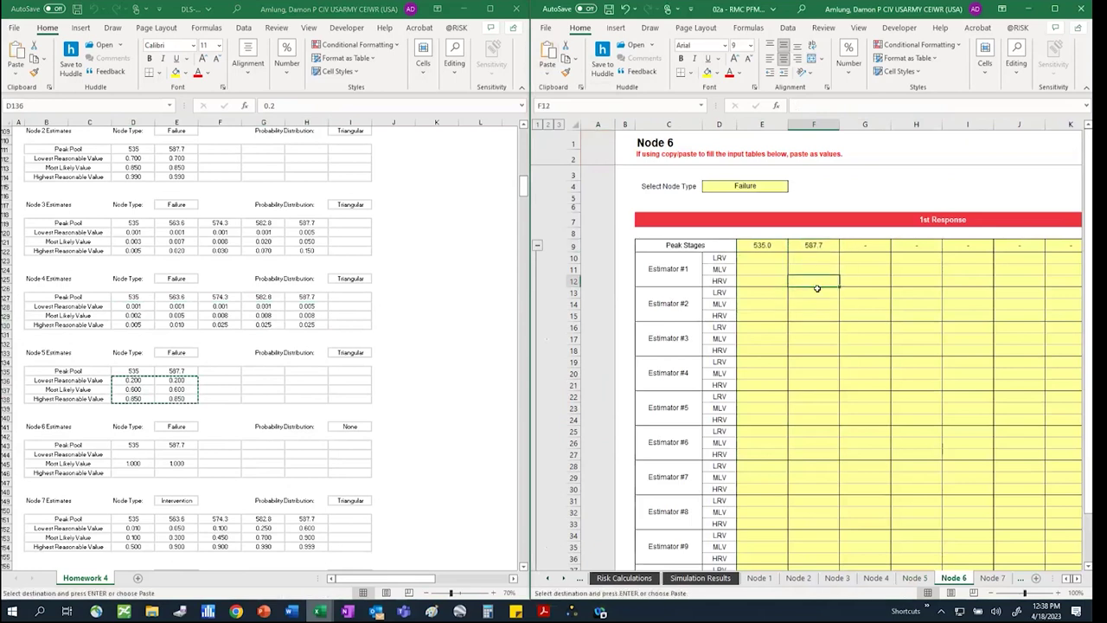
Enter 1 as the Node 6 consensus Most Likely Value for both the 535.0 and 587.7 peak stages
scroll(822, 289, "down", 7)
scroll(826, 296, "down", 7)
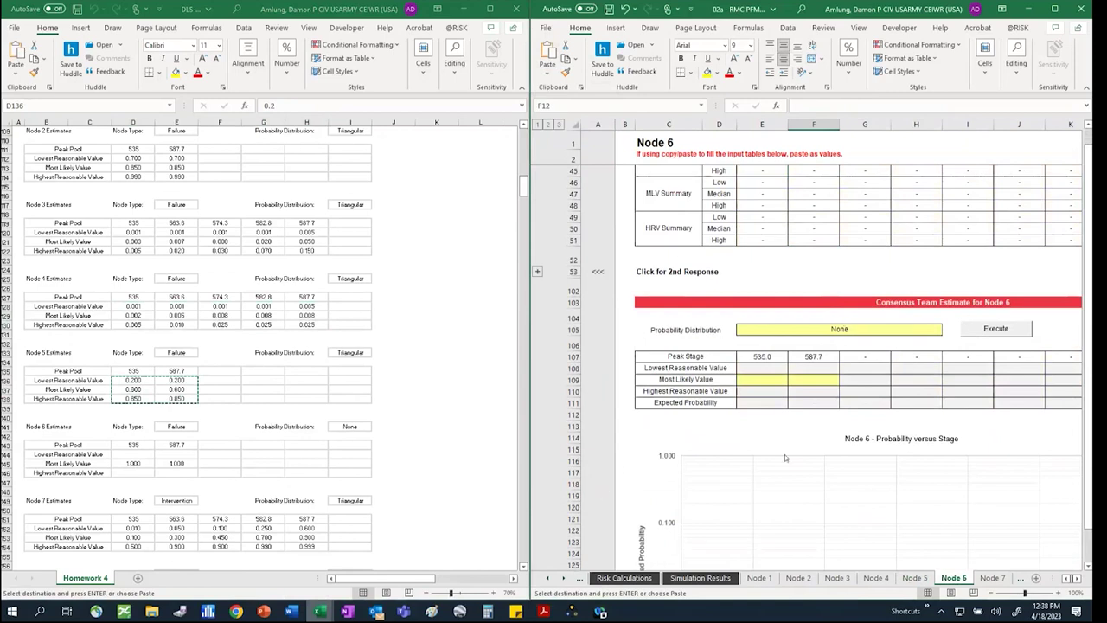
left_click(776, 381)
key("BackSpace")
type("1")
key("Tab")
type("1")
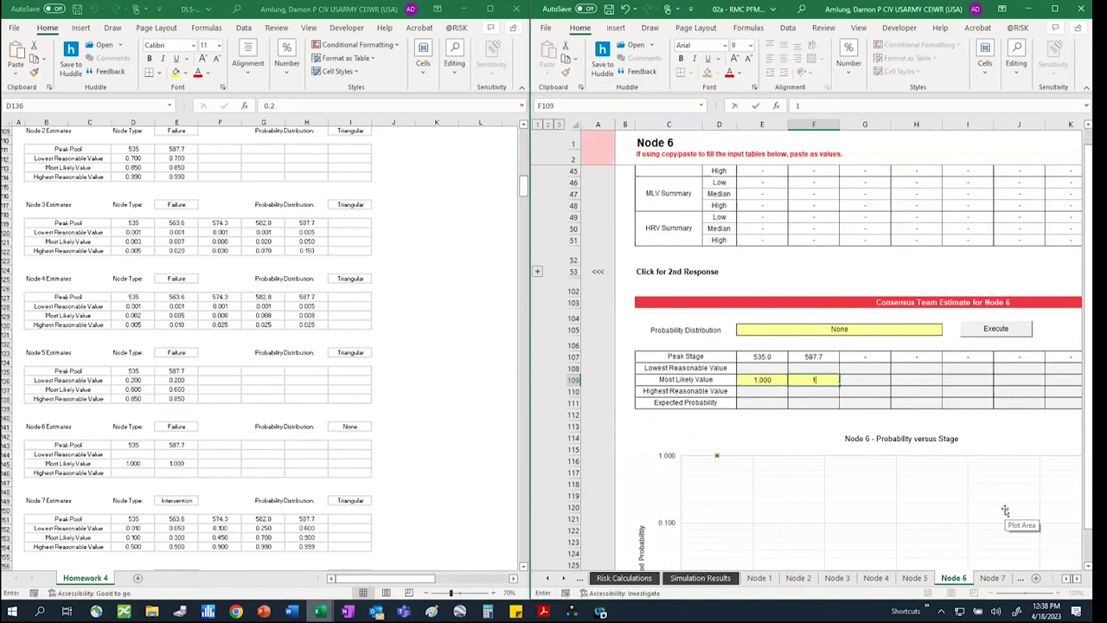
key("Tab")
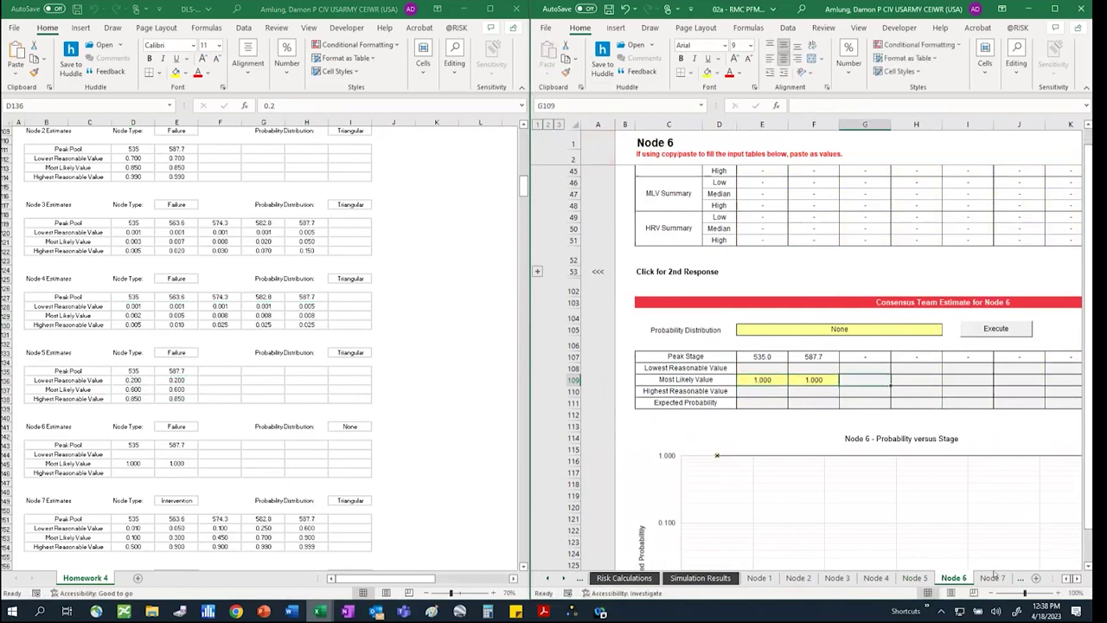
On the Node 7 sheet, set the node type to Intervention
left_click(993, 577)
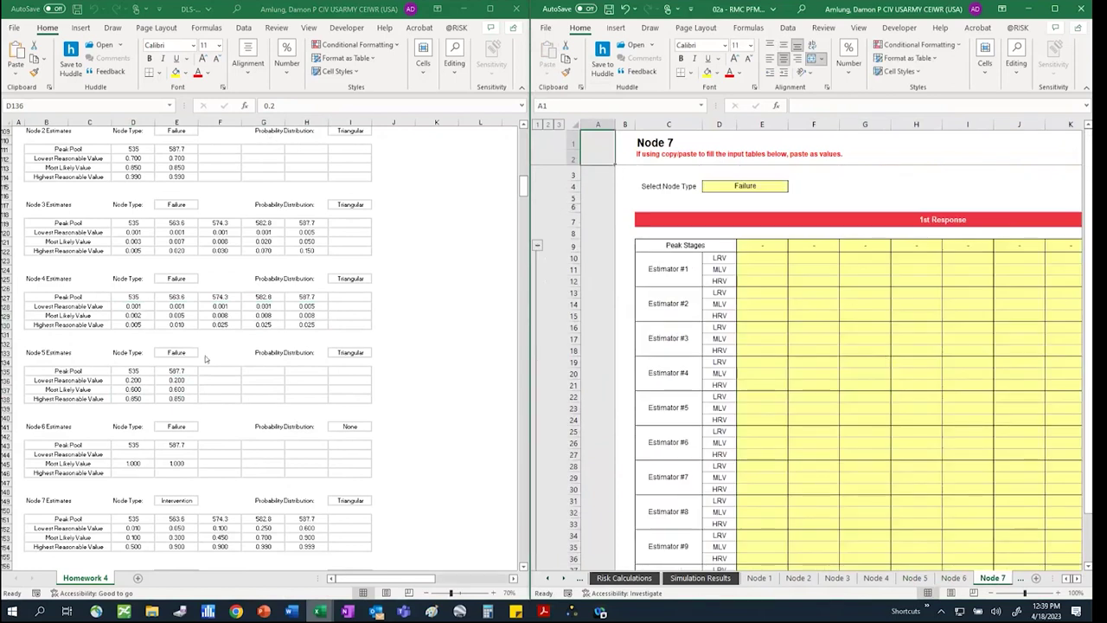
key("shift+Down")
key("shift+Down")
key("shift+Right")
left_click(195, 500)
scroll(196, 500, "down", 4)
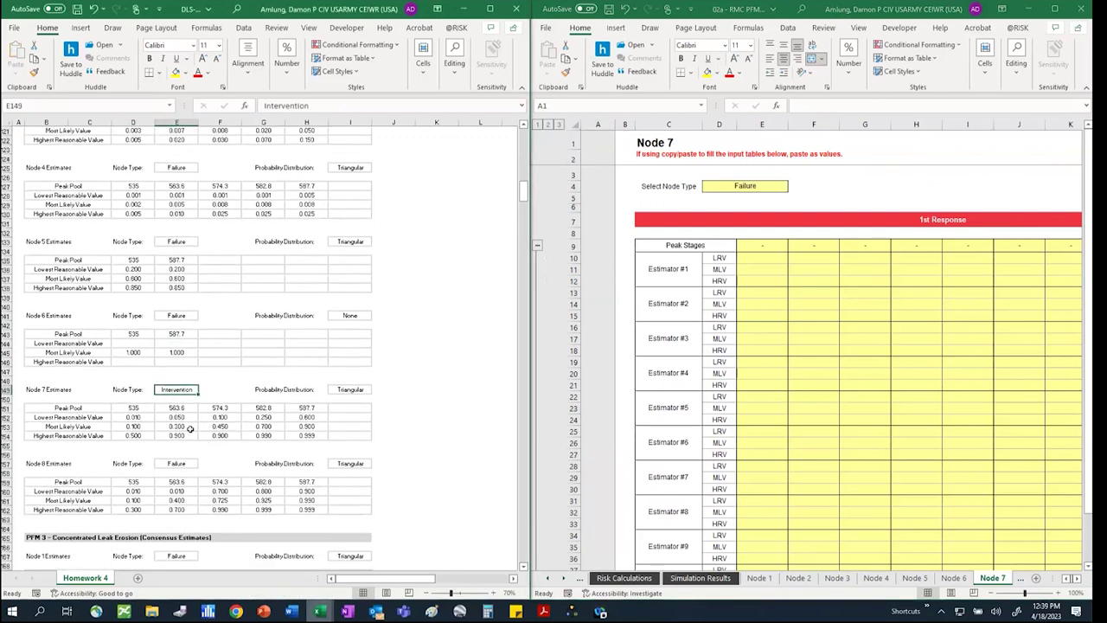
left_click(766, 186)
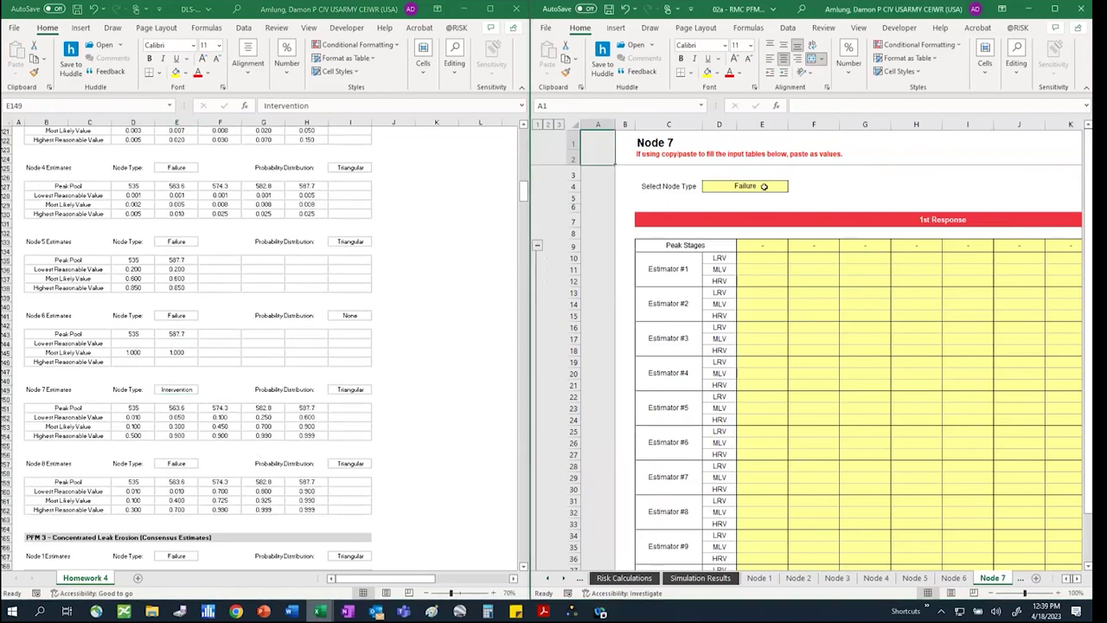
left_click(792, 186)
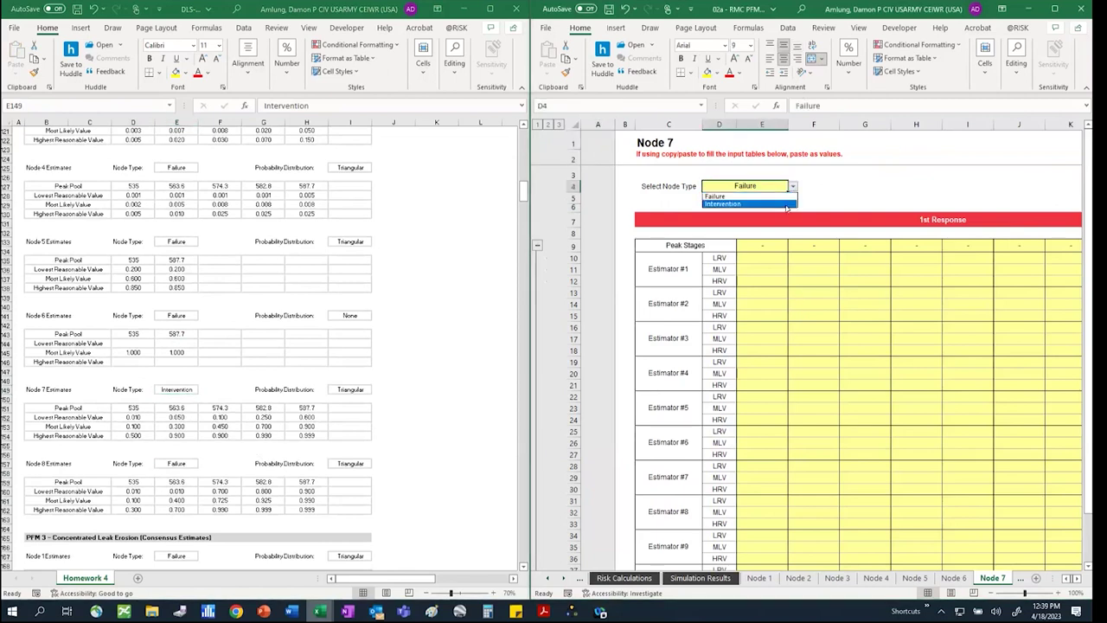
left_click(785, 204)
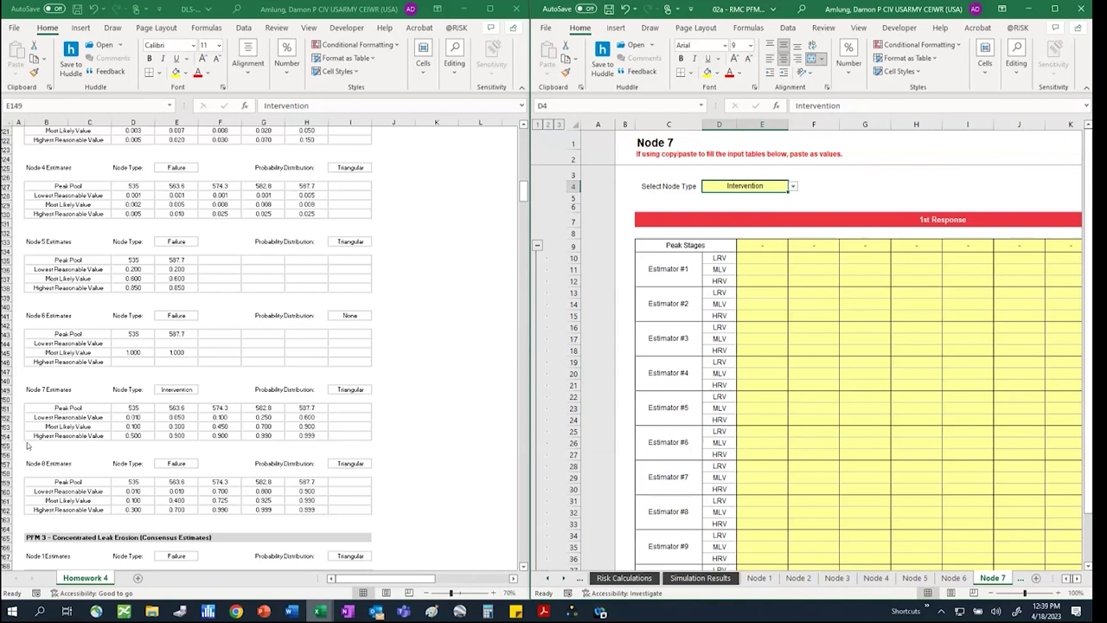
Fill Node 7's peak stages with 535.0, 563.6, 574.3, 582.8 and 587.7, and execute Triangular Distribution, Stage Dependent for its consensus estimate
left_click(864, 363)
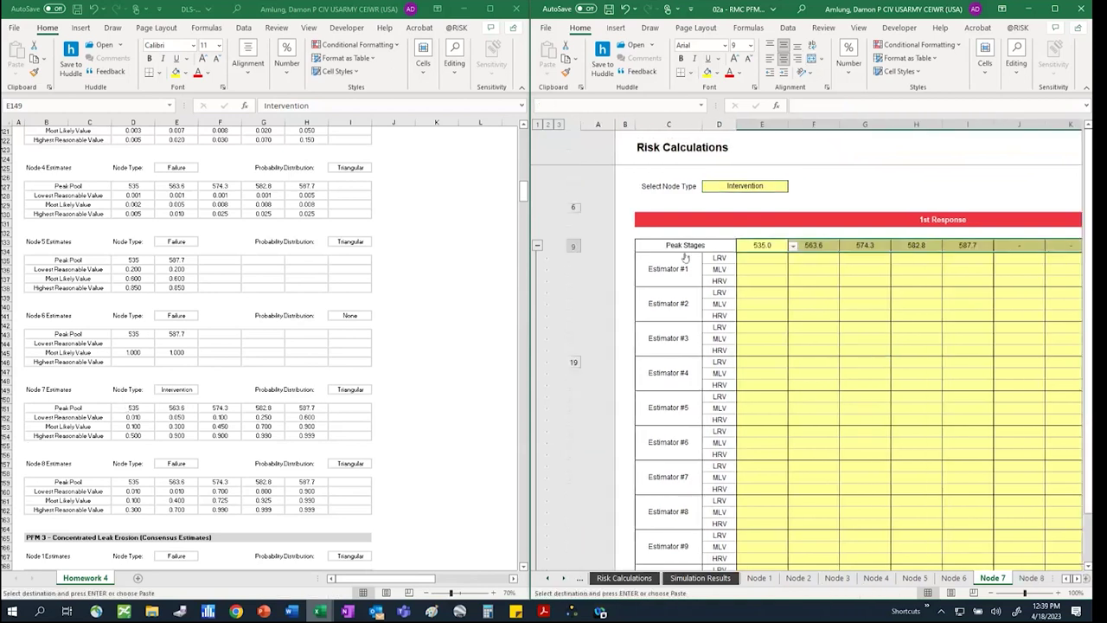
left_click(815, 324)
scroll(815, 324, "down", 11)
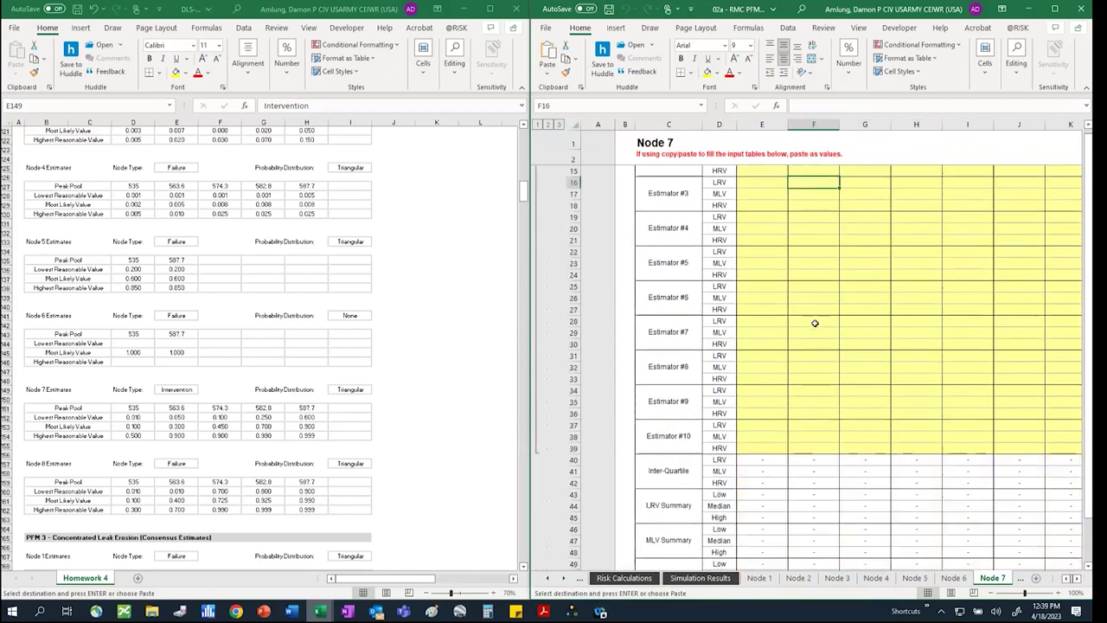
left_click(941, 364)
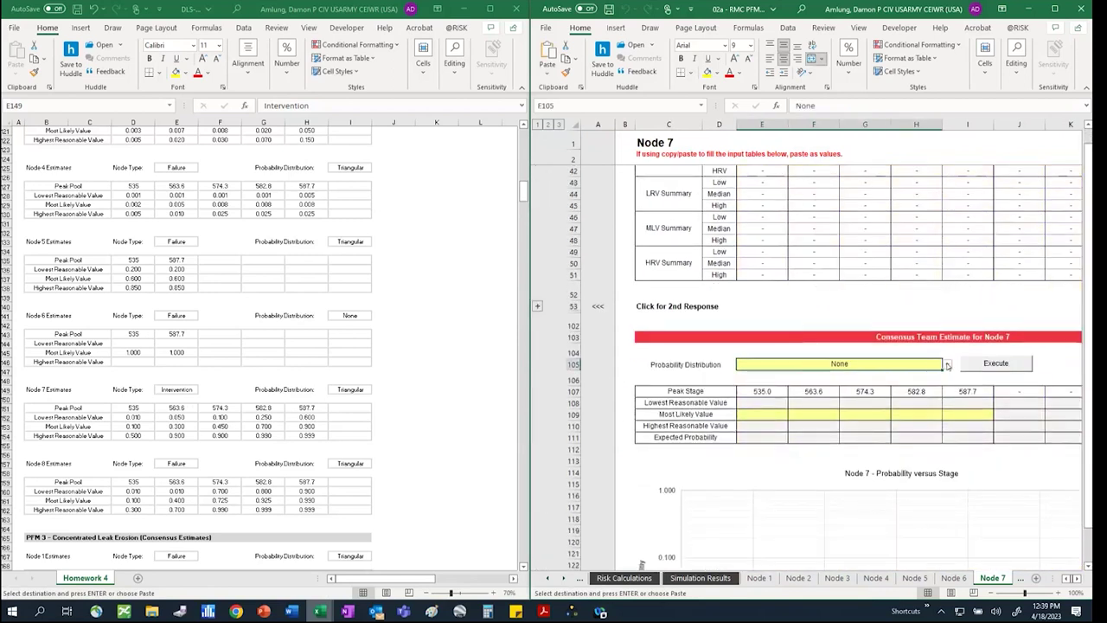
left_click(947, 365)
left_click(875, 391)
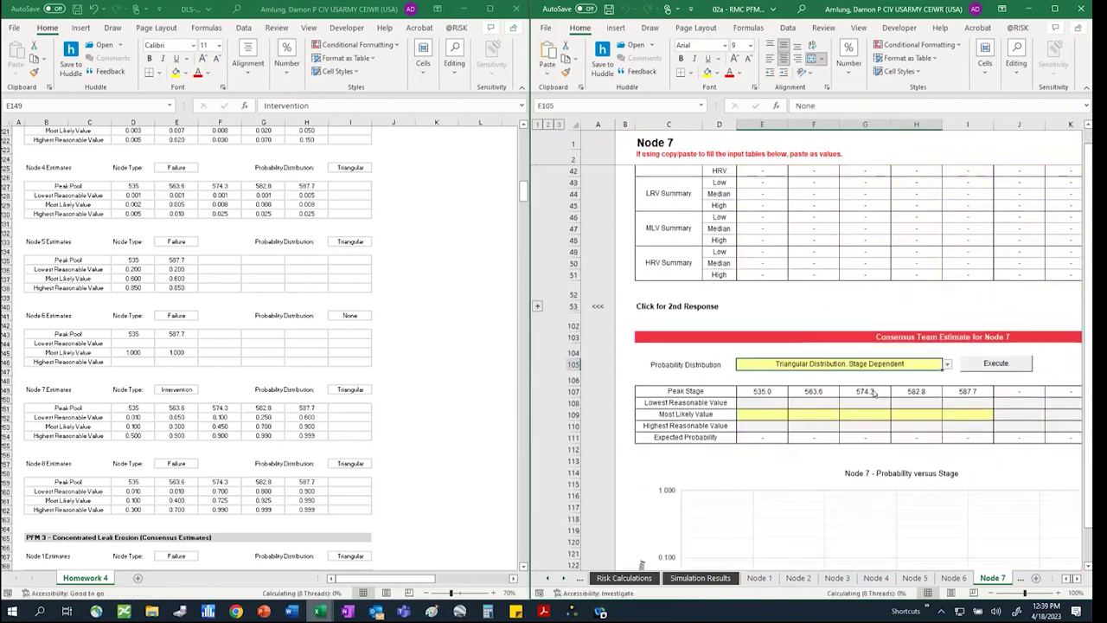
left_click(995, 363)
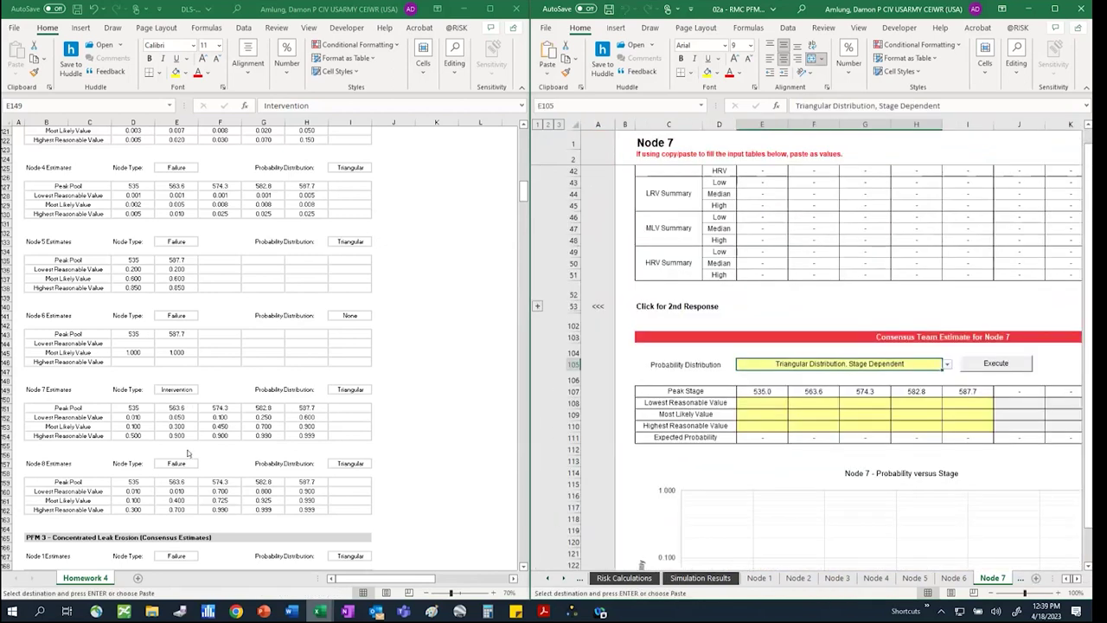
Copy the PFM 2 Node 7 estimates for all five pools as values into the Node 7 consensus table from E108
left_click_drag(132, 417, 294, 433)
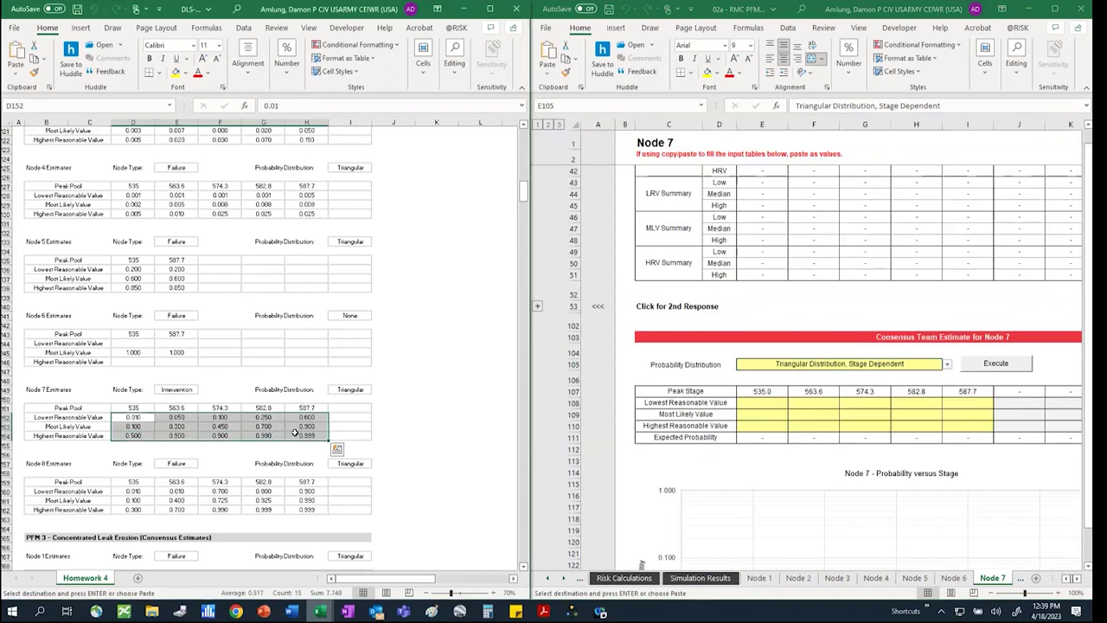
left_click(774, 403)
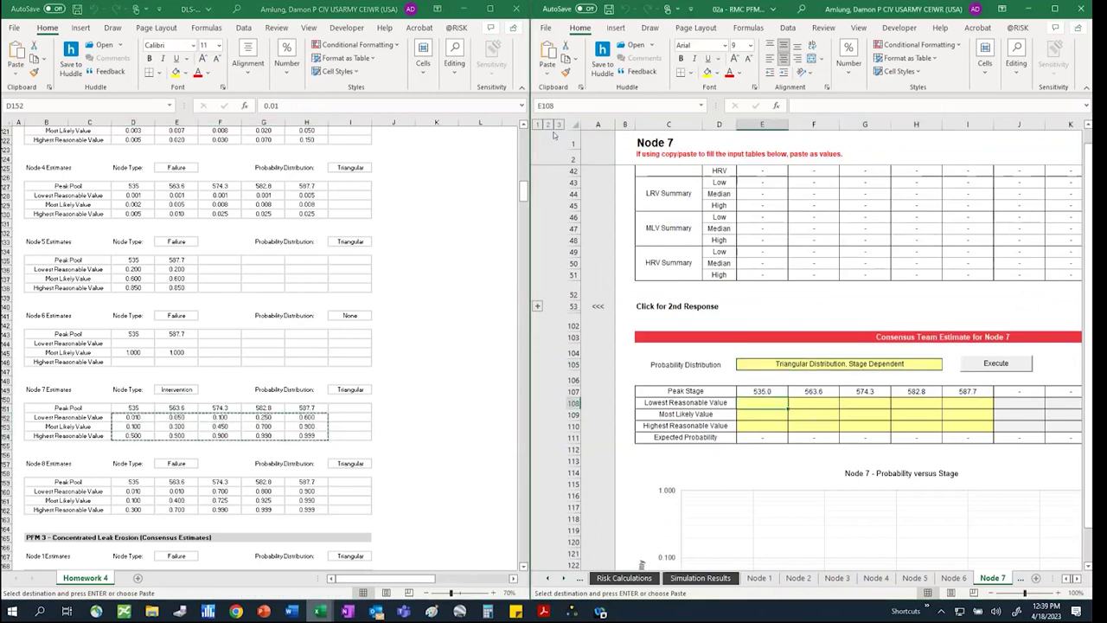
left_click(546, 80)
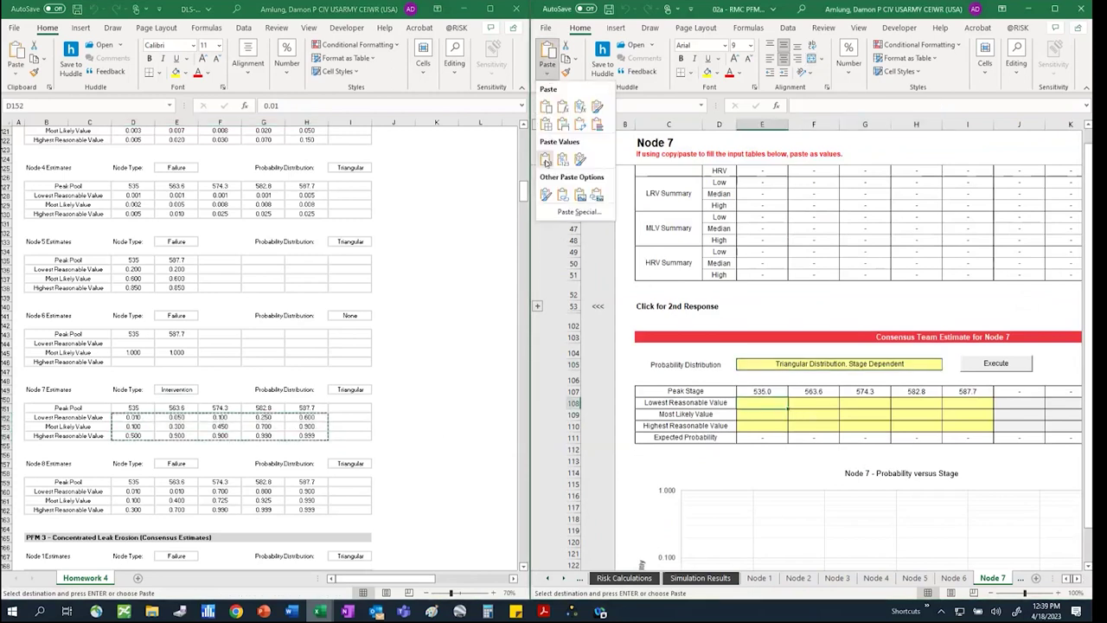
left_click(546, 161)
left_click(869, 425)
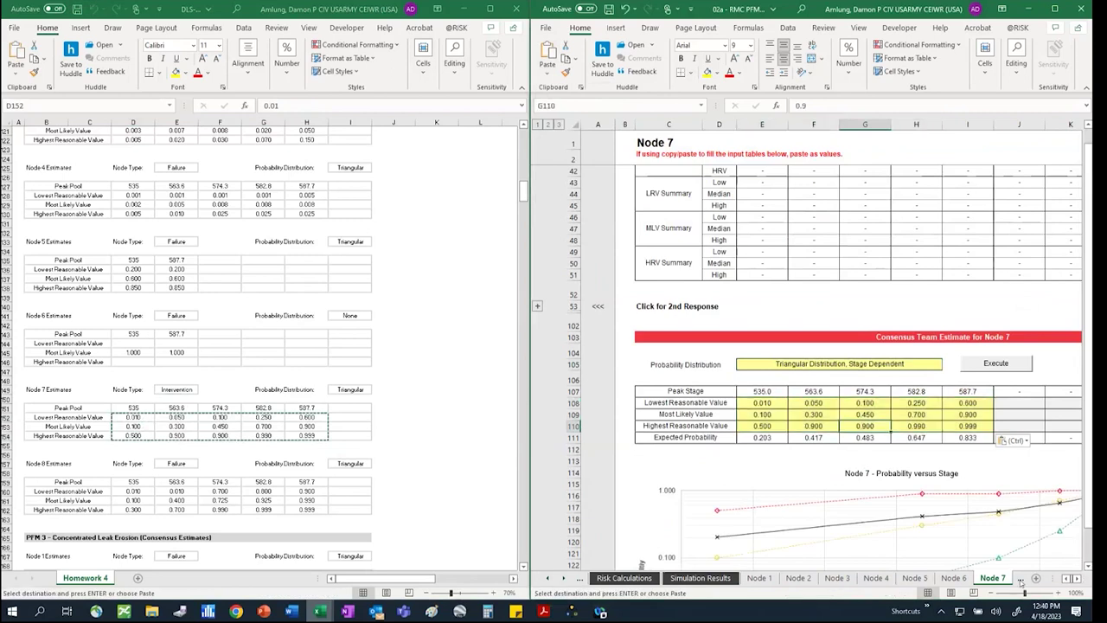
On the Node 8 sheet, fill the peak stages with 535.0, 563.6, 574.3, 582.8 and 587.7
left_click(564, 578)
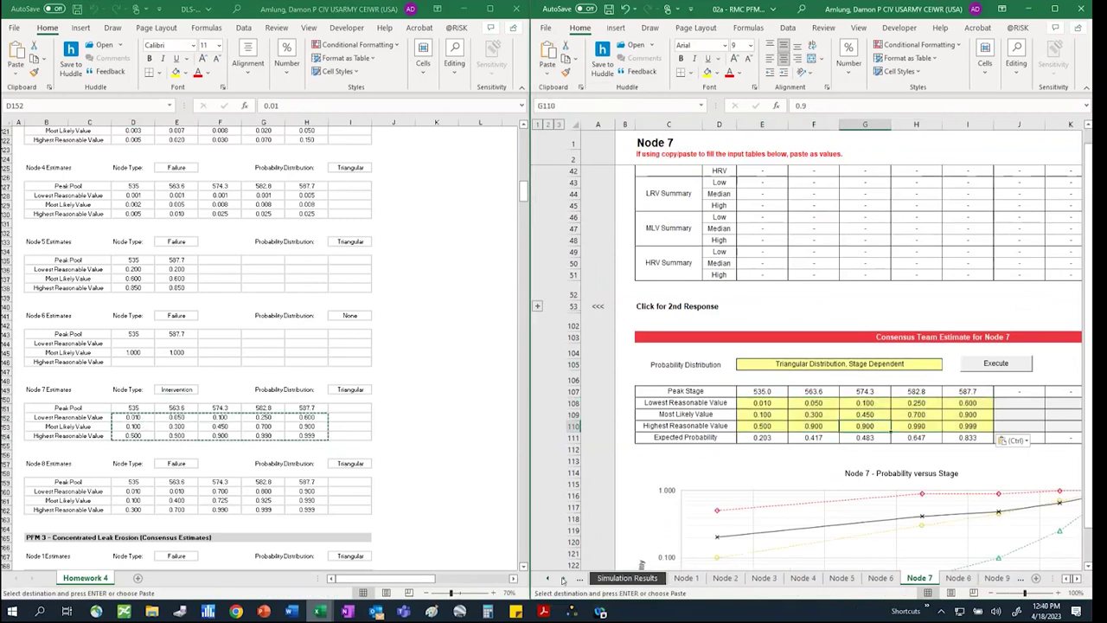
left_click(958, 578)
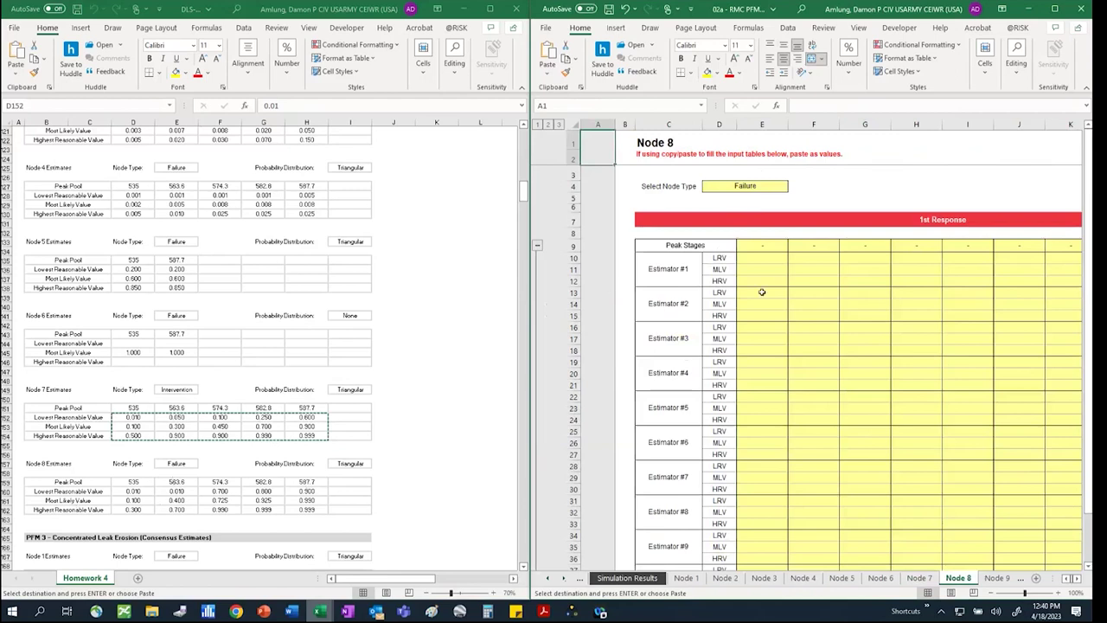
left_click(833, 308)
Set the Node 8 consensus probability distribution to Triangular Distribution, Stage Dependent and execute it
scroll(829, 362, "down", 8)
scroll(829, 362, "down", 4)
left_click(908, 399)
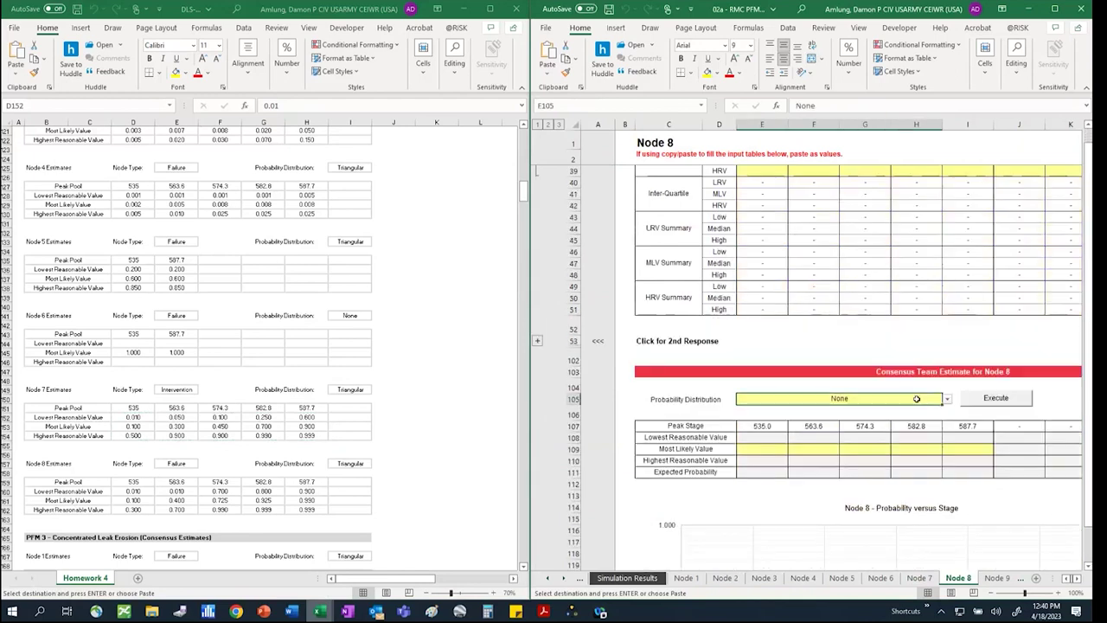
left_click(947, 399)
left_click(908, 424)
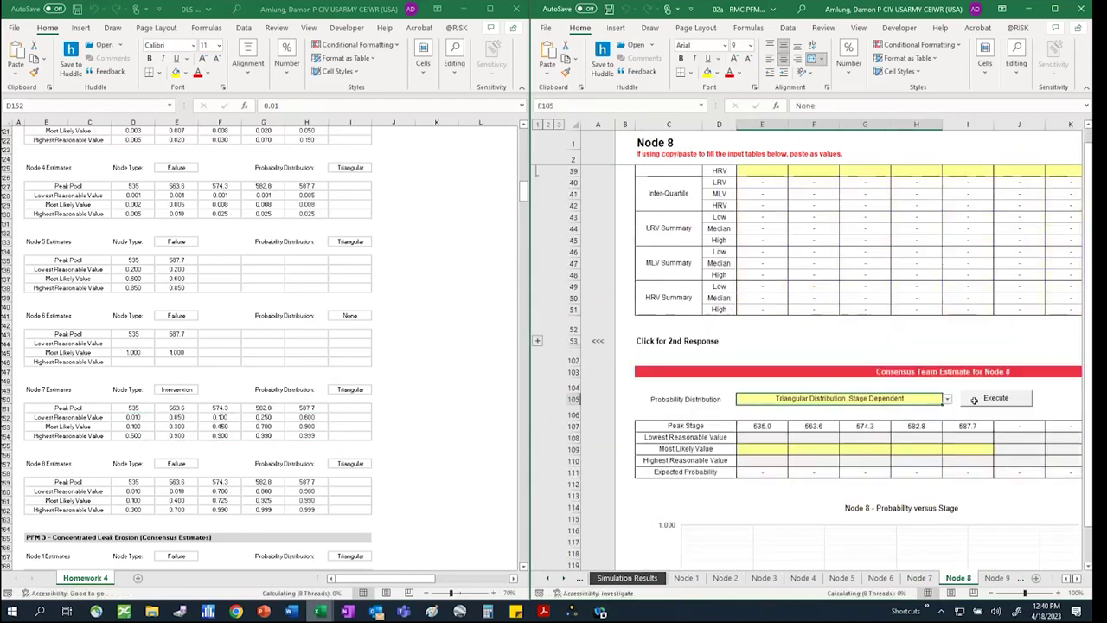
left_click(997, 399)
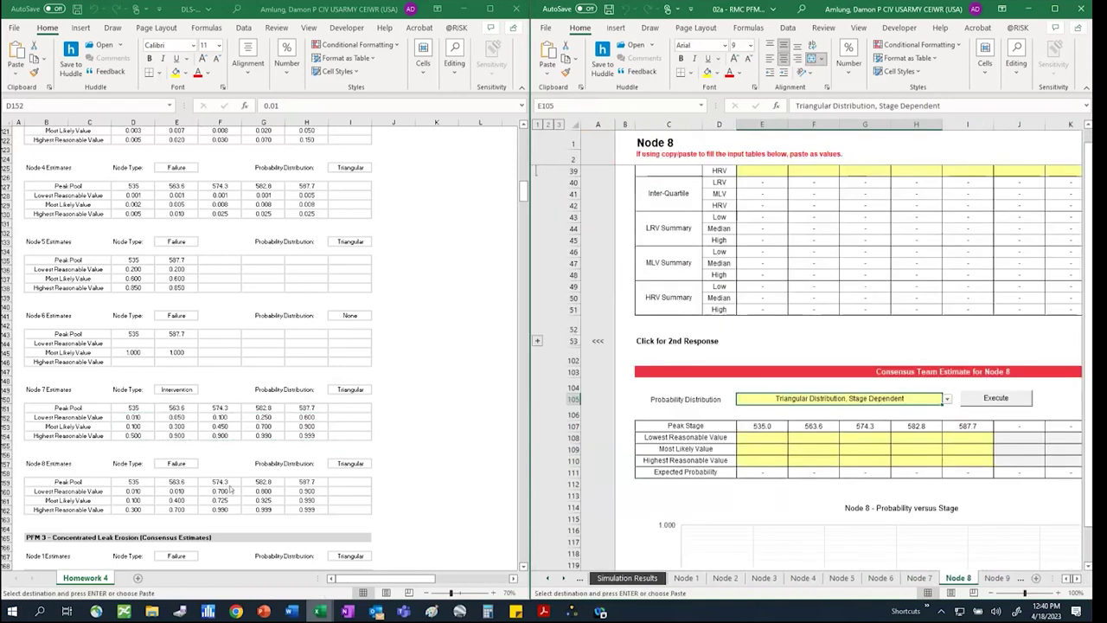
Copy the PFM 2 Node 8 estimates for all five pools as values into the Node 8 consensus table from E108
left_click(132, 418)
key("ctrl+v")
scroll(132, 424, "down", 2)
left_click(132, 435)
key("ctrl+v")
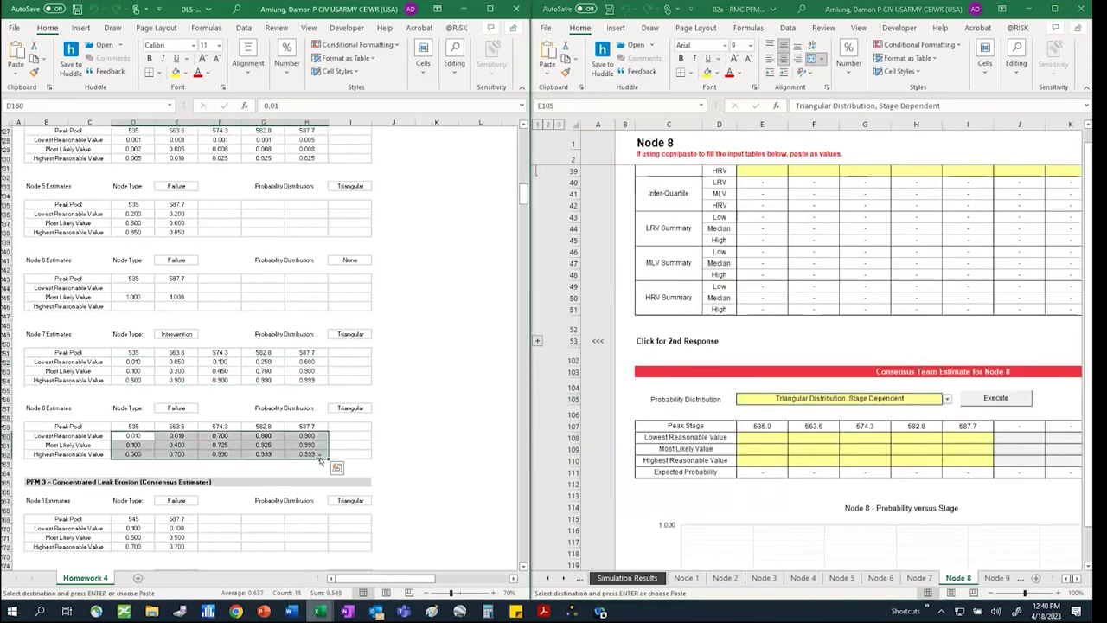
key("ctrl+c")
left_click(762, 437)
left_click(548, 71)
left_click(546, 161)
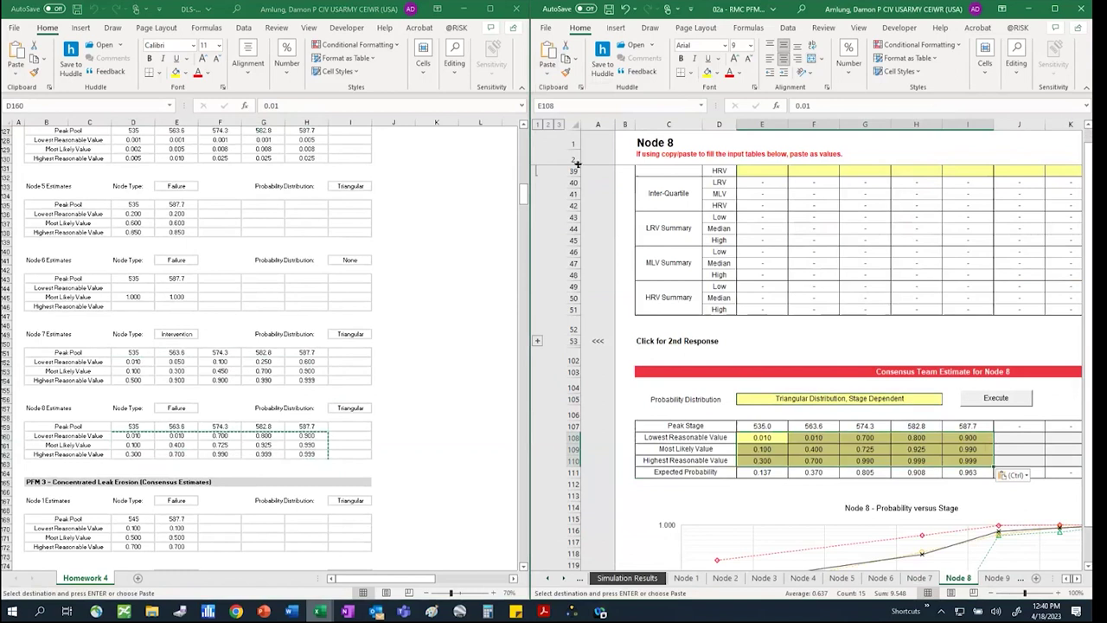
Minimize the Homework 4 workbook and maximize the PFM Risk workbook
left_click(335, 10)
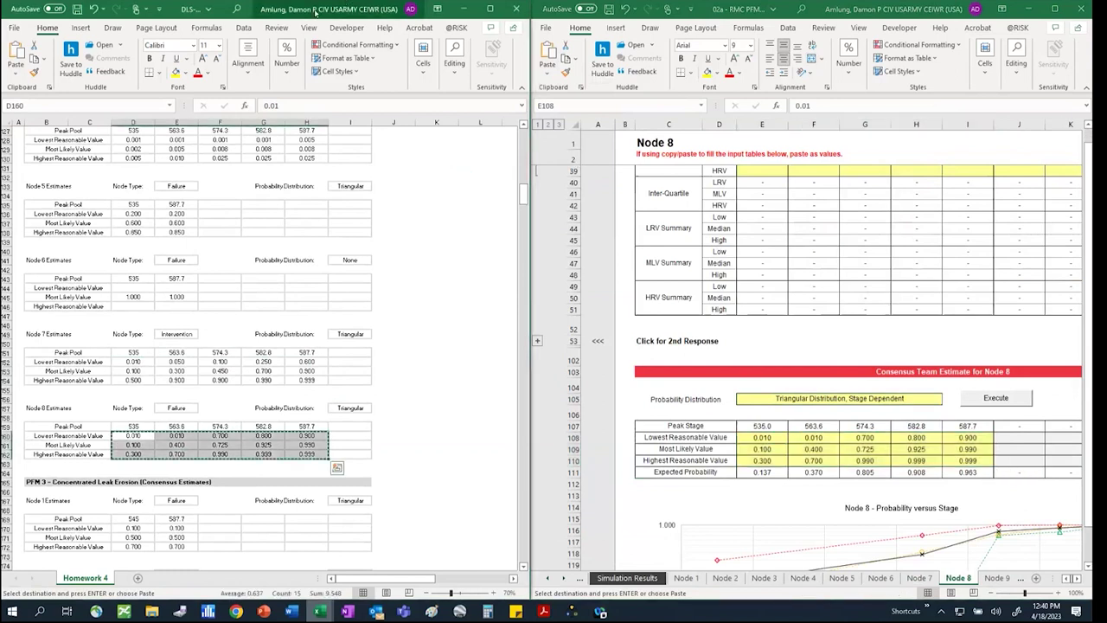
left_click_drag(315, 10, 386, 43)
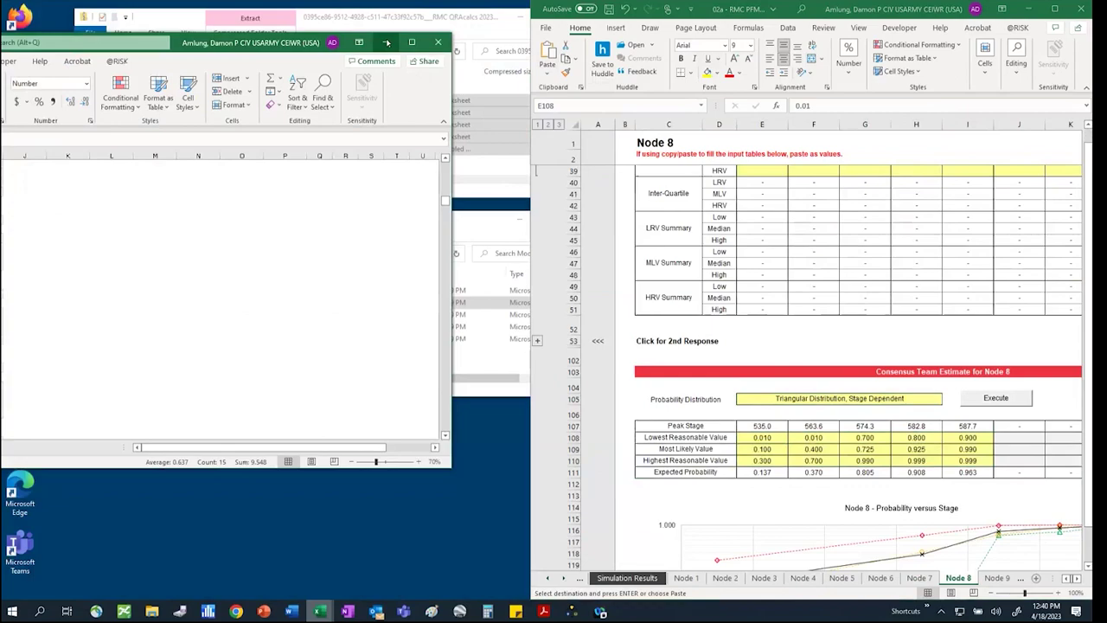
left_click(387, 43)
key("super+Up")
mouse_move(375, 611)
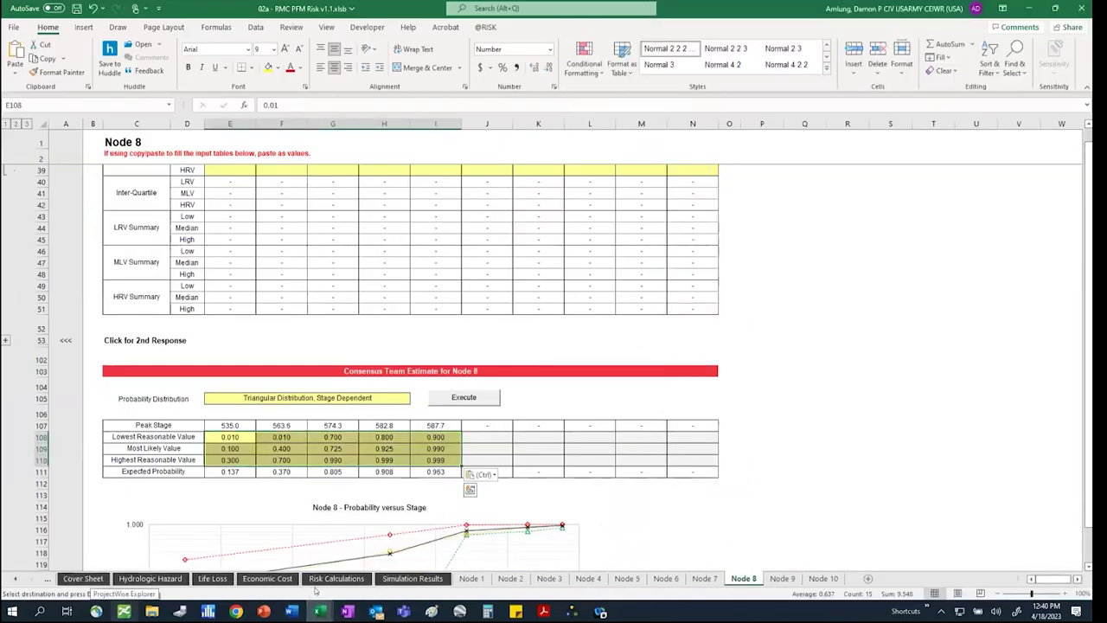
On the Risk Calculations sheet, review the Team Elicitation Summary's node types, distributions and estimates across the peak stages
left_click(339, 579)
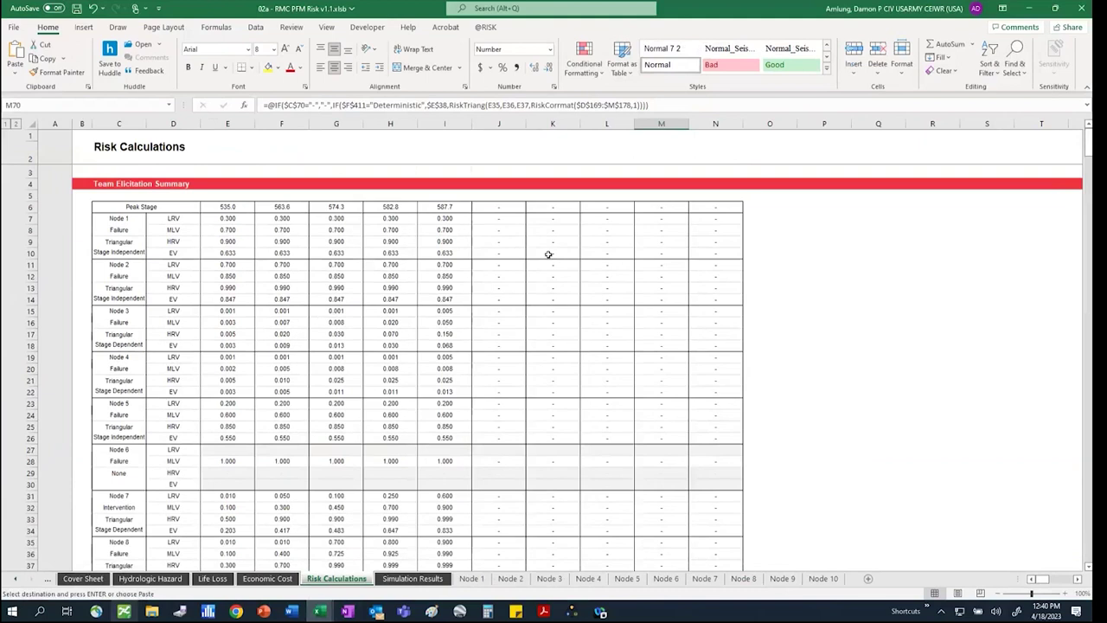
scroll(304, 247, "down", 1)
scroll(272, 234, "up", 1)
left_click(123, 245)
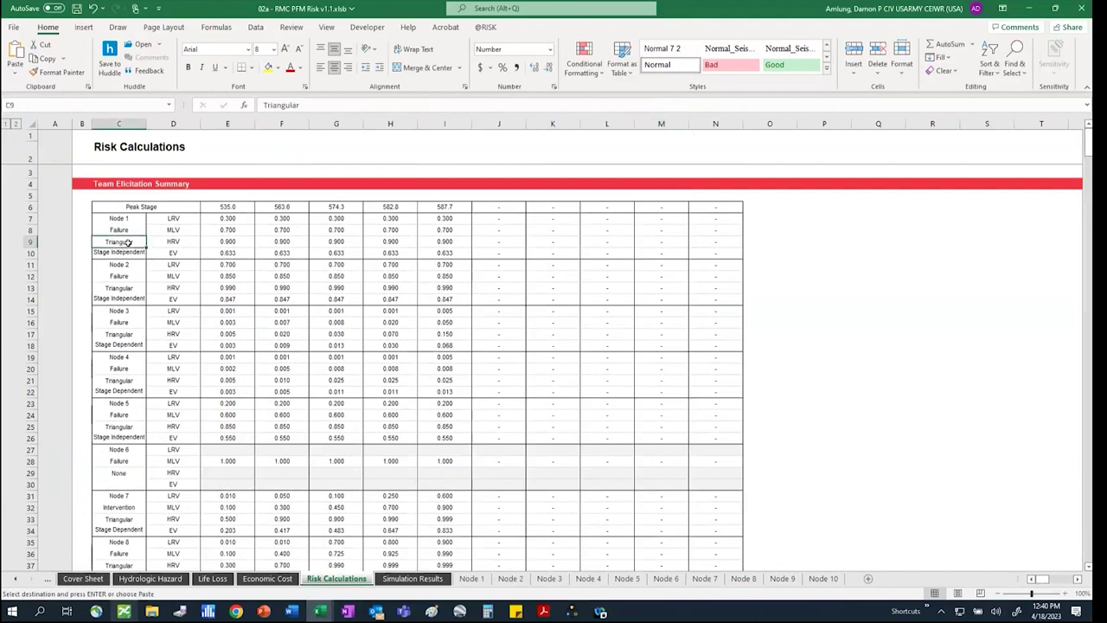
left_click(131, 251)
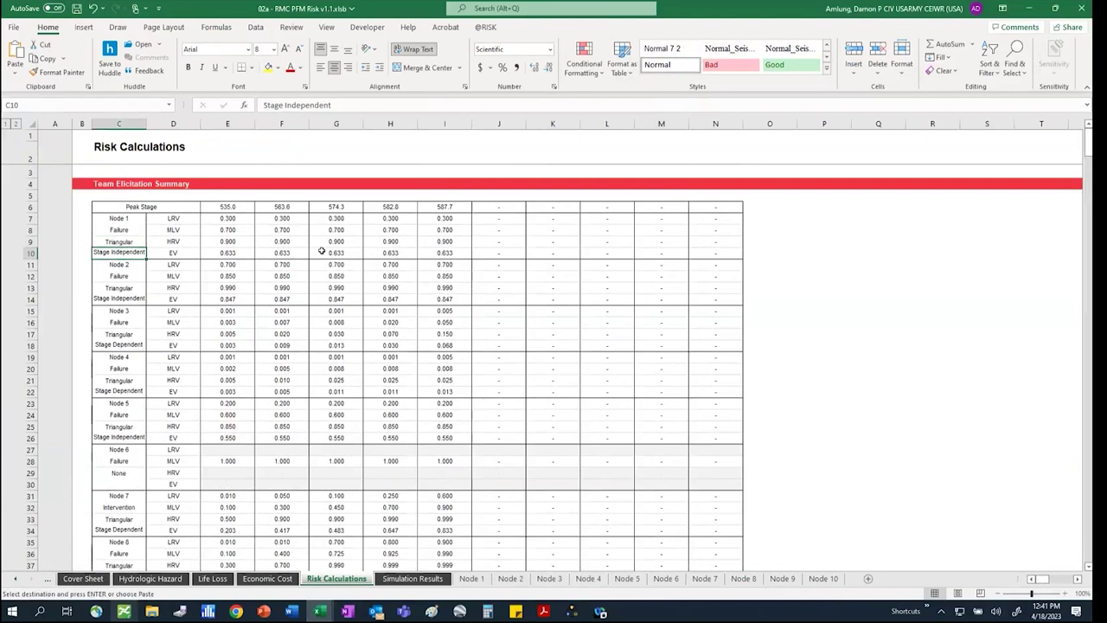
left_click_drag(243, 217, 445, 252)
key("ctrl+v")
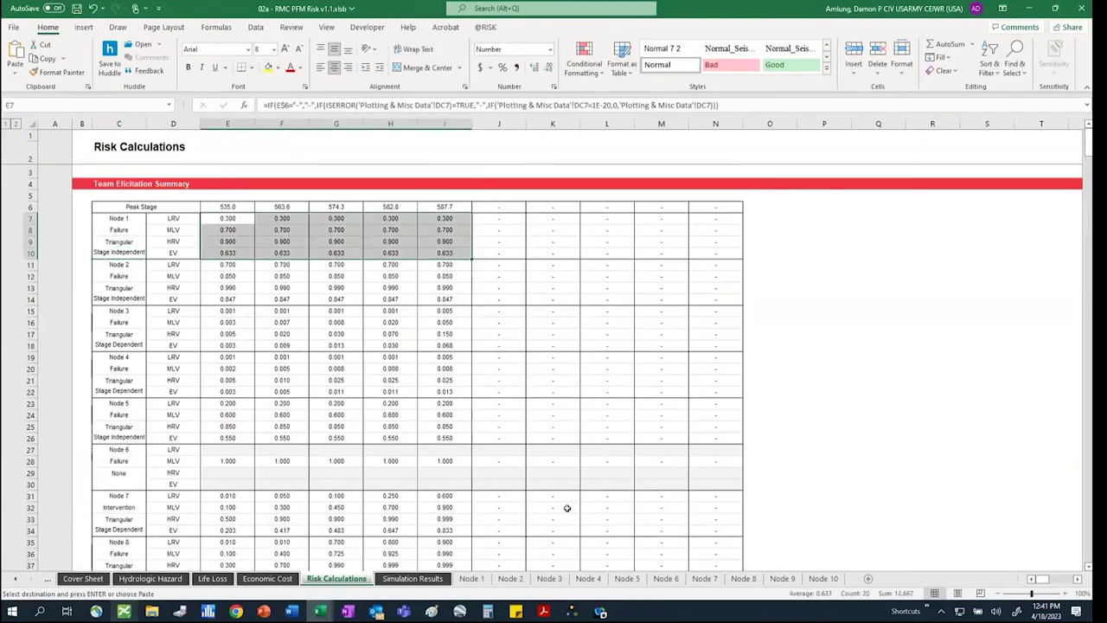
left_click_drag(284, 209, 390, 255)
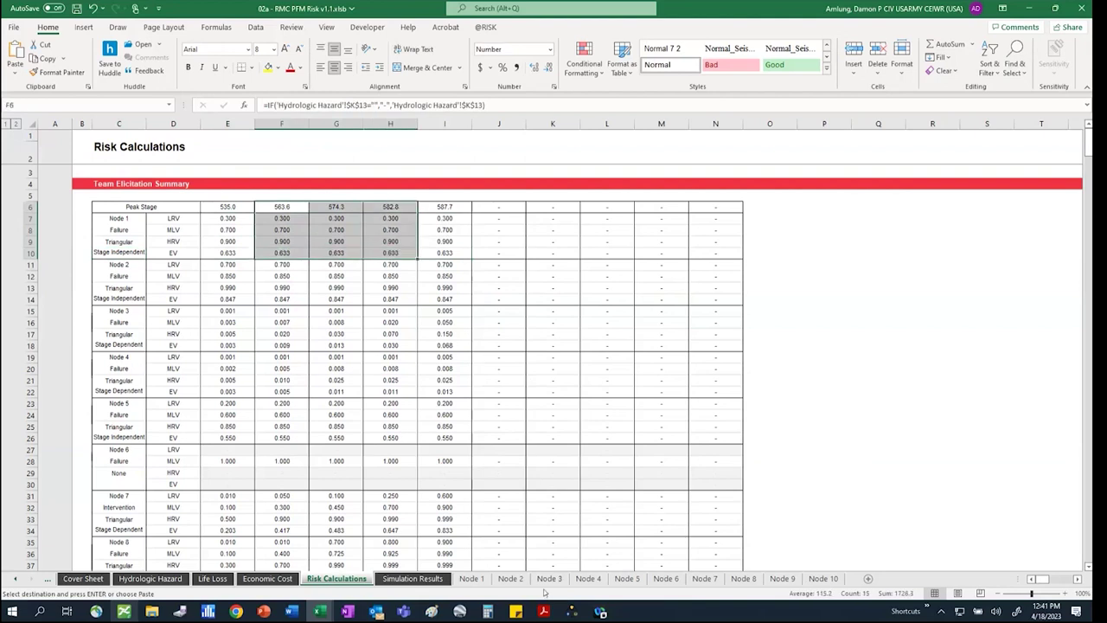
left_click(408, 357)
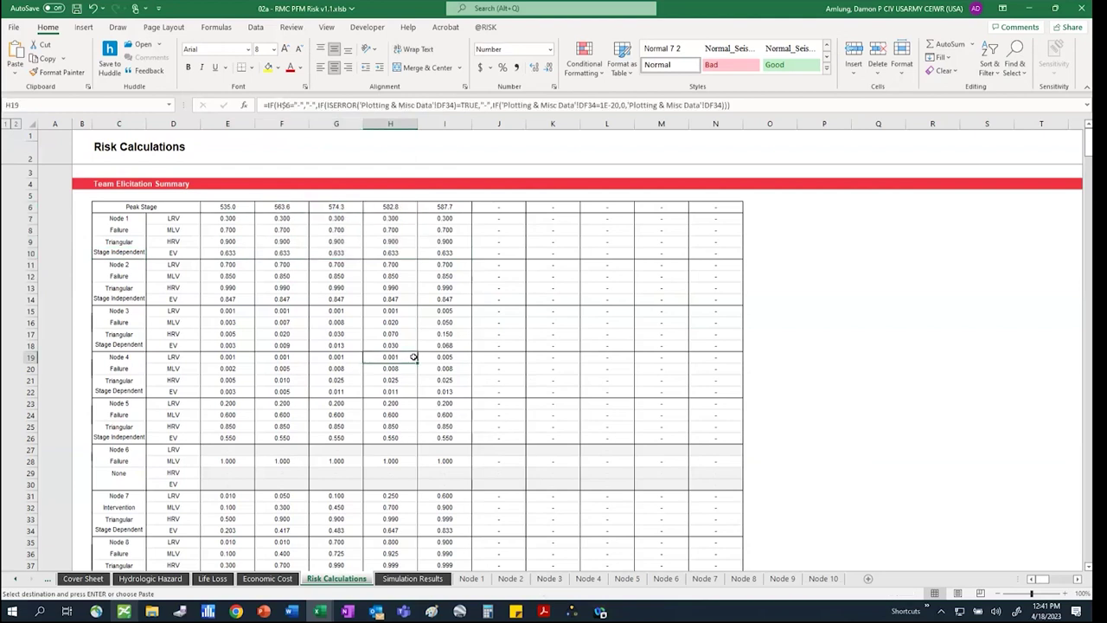
scroll(132, 212, "down", 2)
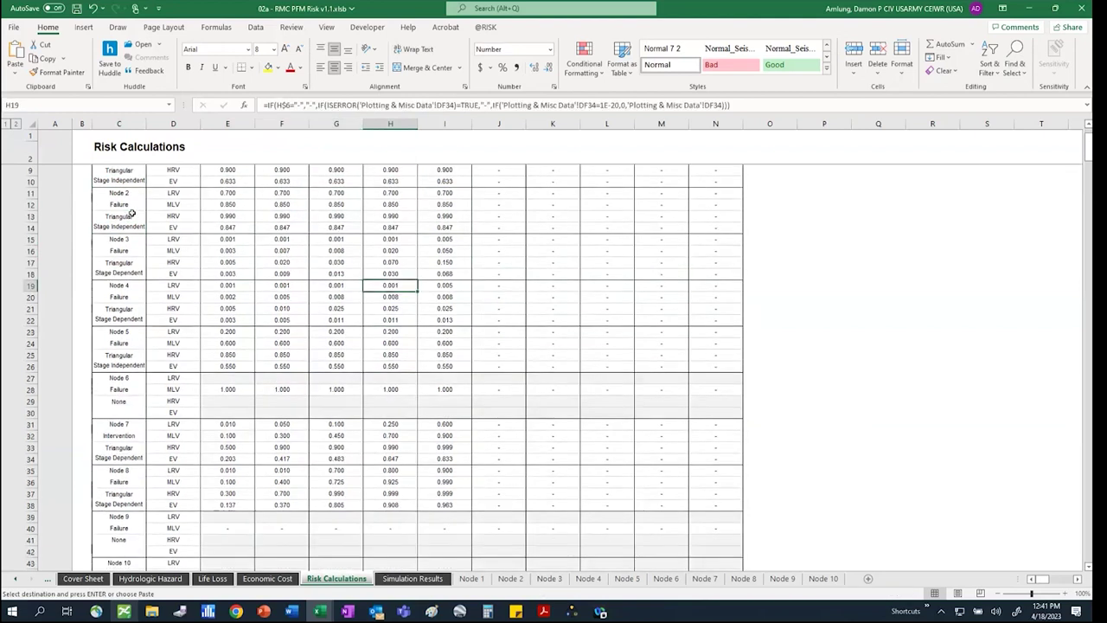
Check the SRP interpolation options in the System Response Probabilities section and choose Semi-Logarithmic
scroll(131, 212, "down", 12)
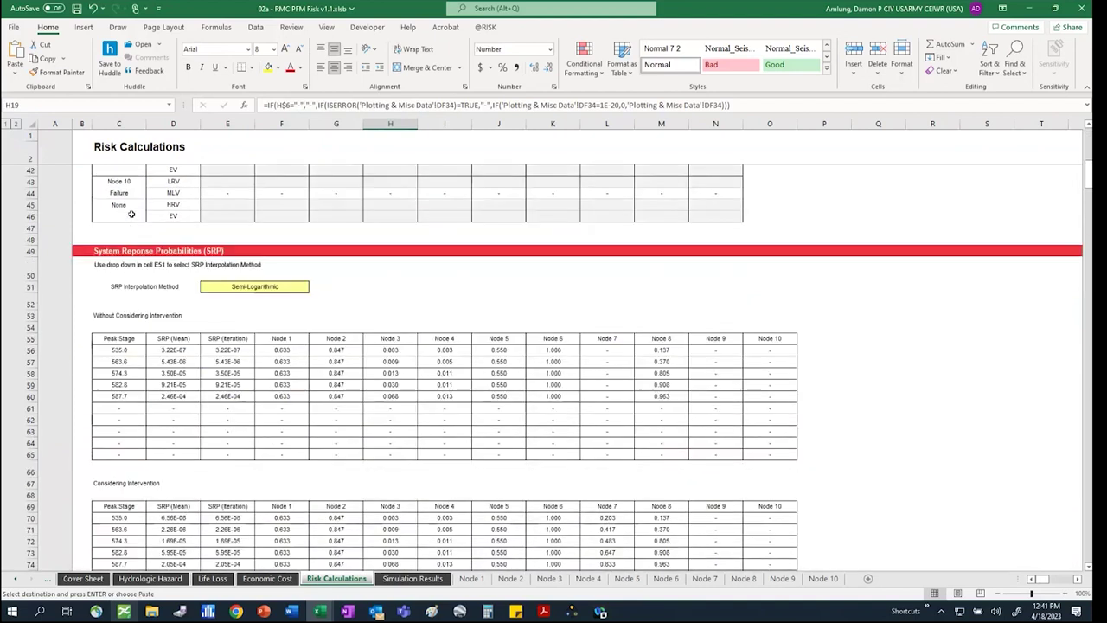
scroll(189, 313, "down", 1)
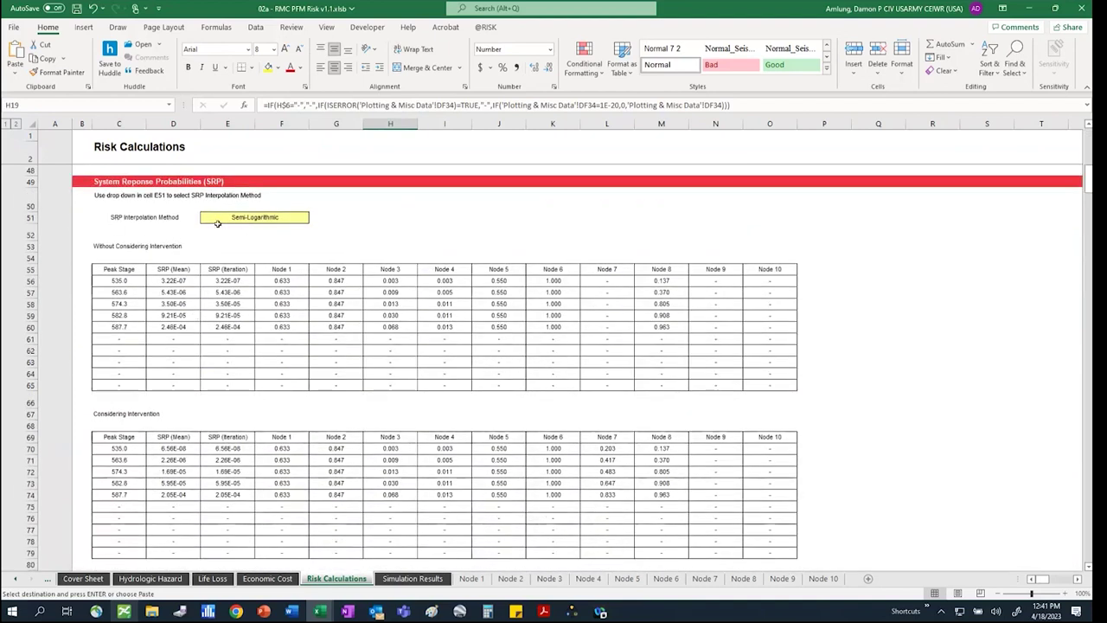
left_click(297, 224)
left_click(314, 218)
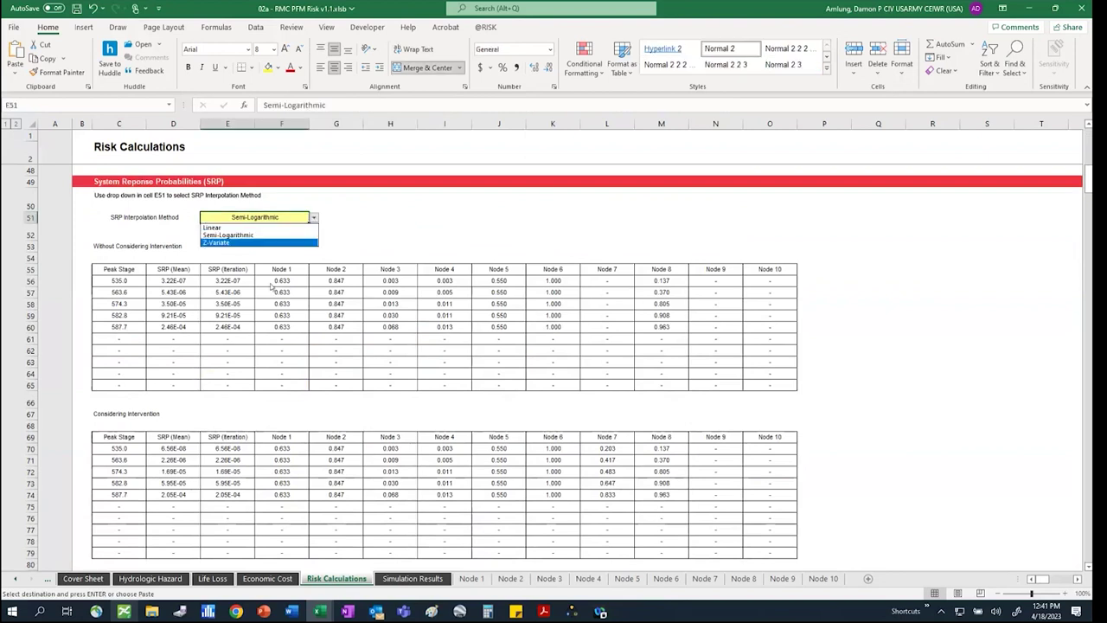
left_click(314, 220)
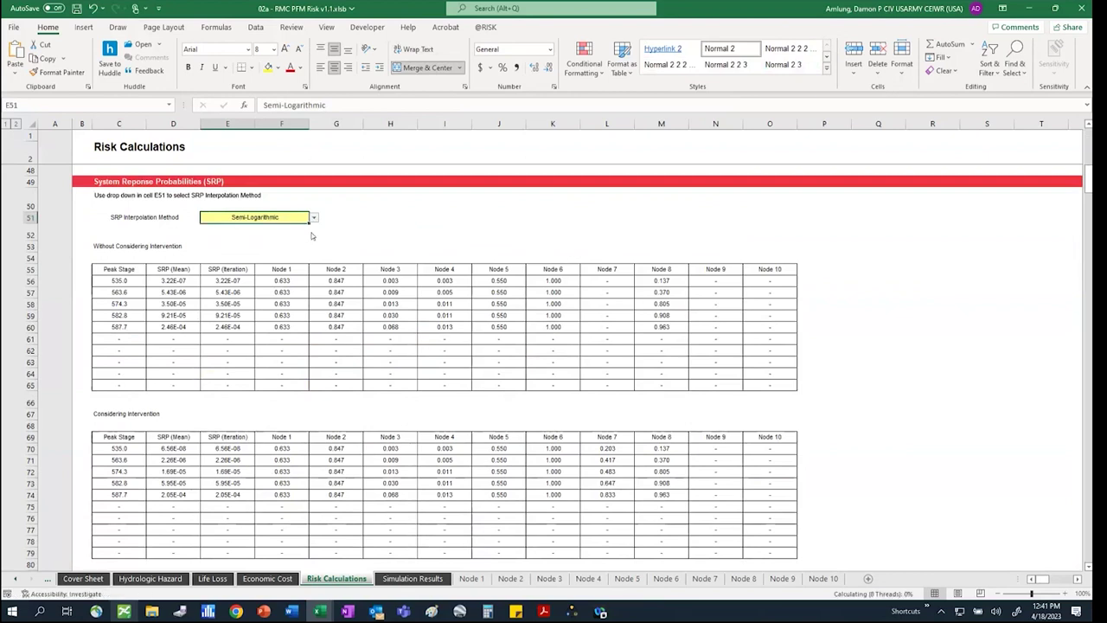
Review the System Response Probabilities tables for the cases without and with intervention across the peak stages
left_click(382, 229)
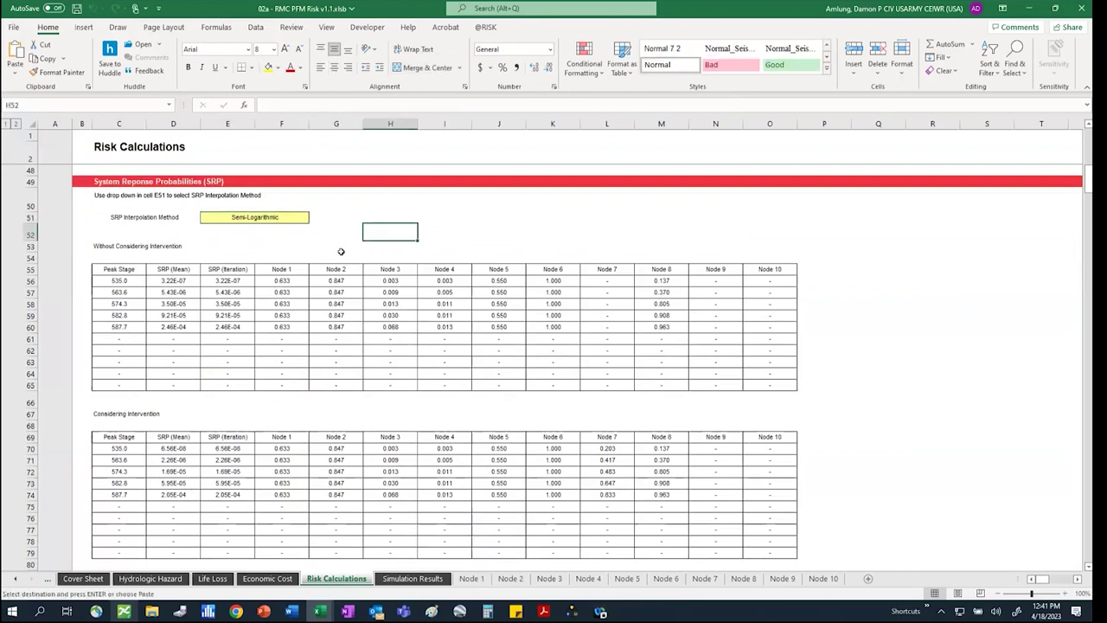
scroll(174, 291, "down", 1)
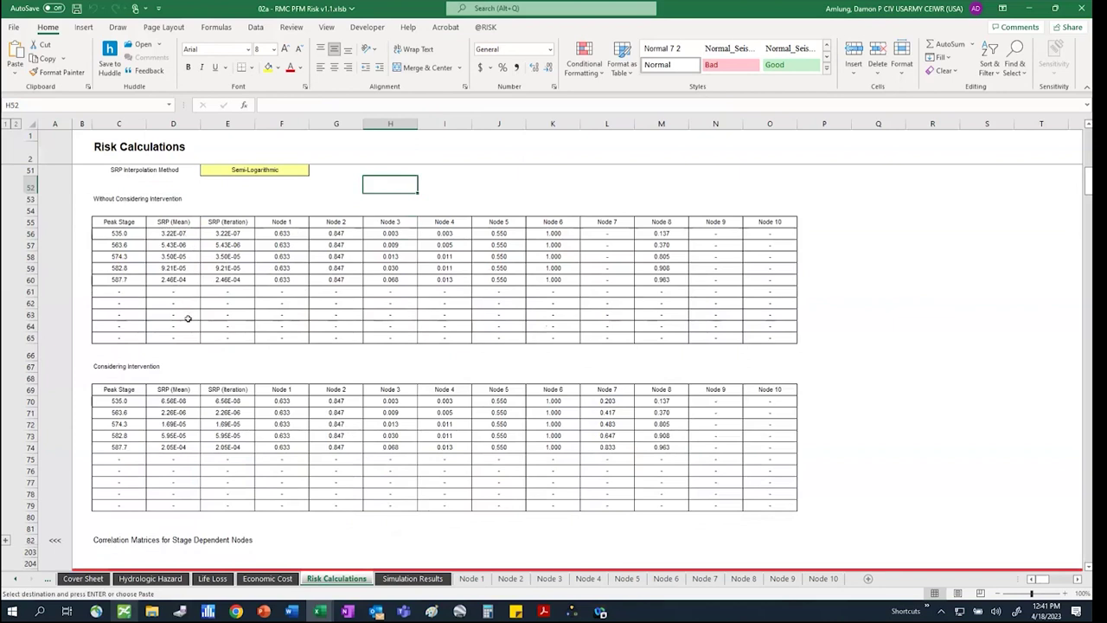
scroll(196, 329, "down", 1)
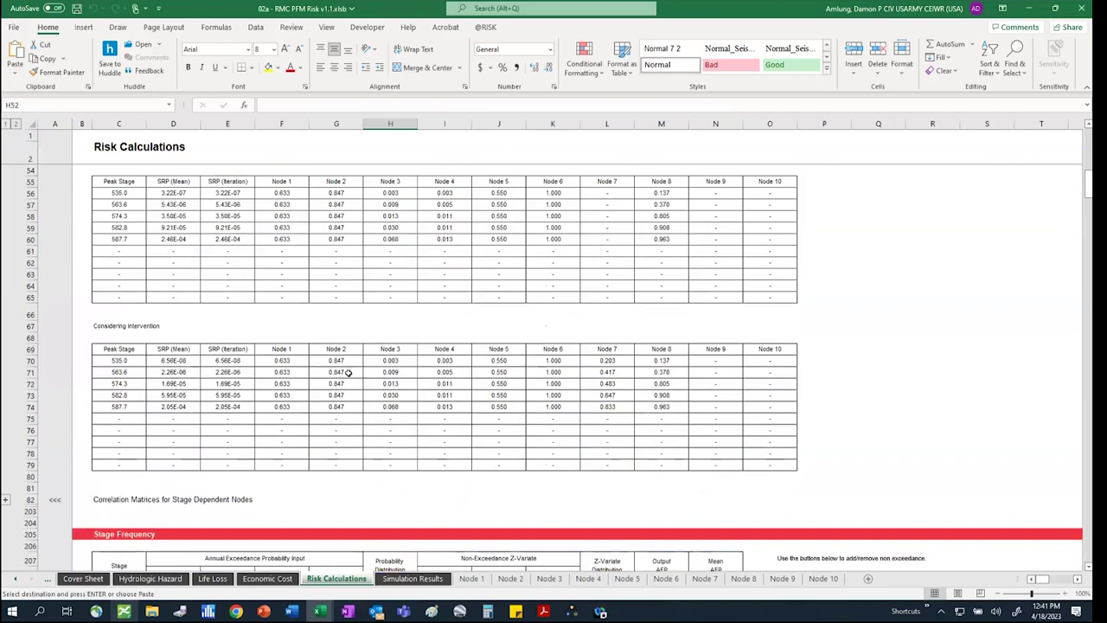
Inspect the RiskTriang formula behind Node 3 at stage 563.6 in the Considering Intervention table and the formulas of its other node cells
left_click(337, 228)
left_click(393, 374)
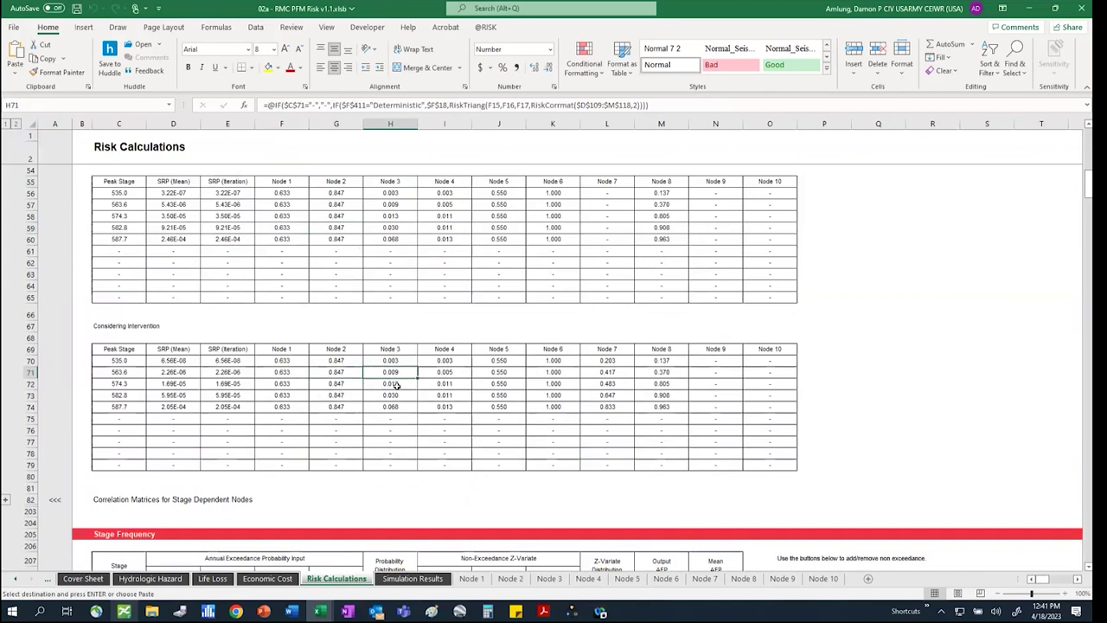
left_click_drag(448, 105, 610, 105)
left_click_drag(692, 112, 650, 105)
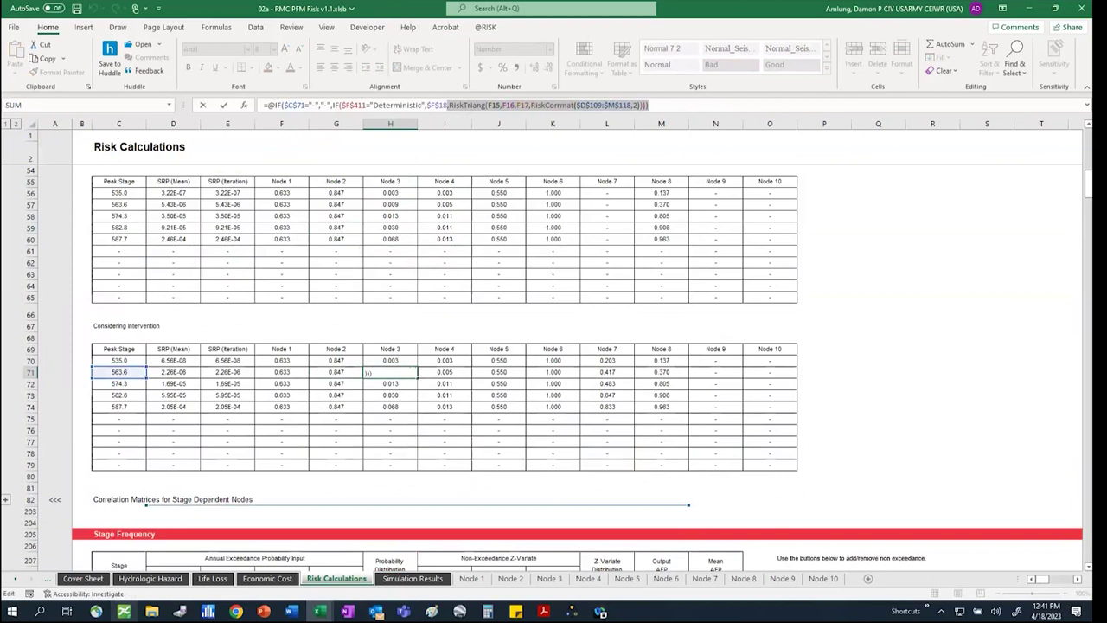
key("Escape")
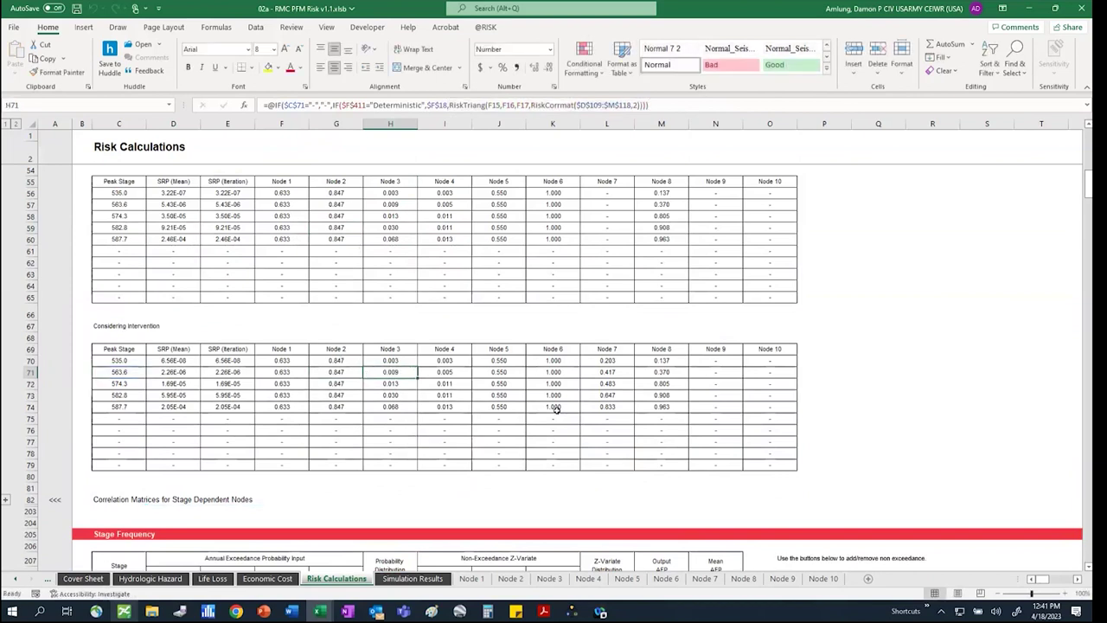
left_click_drag(285, 363, 768, 467)
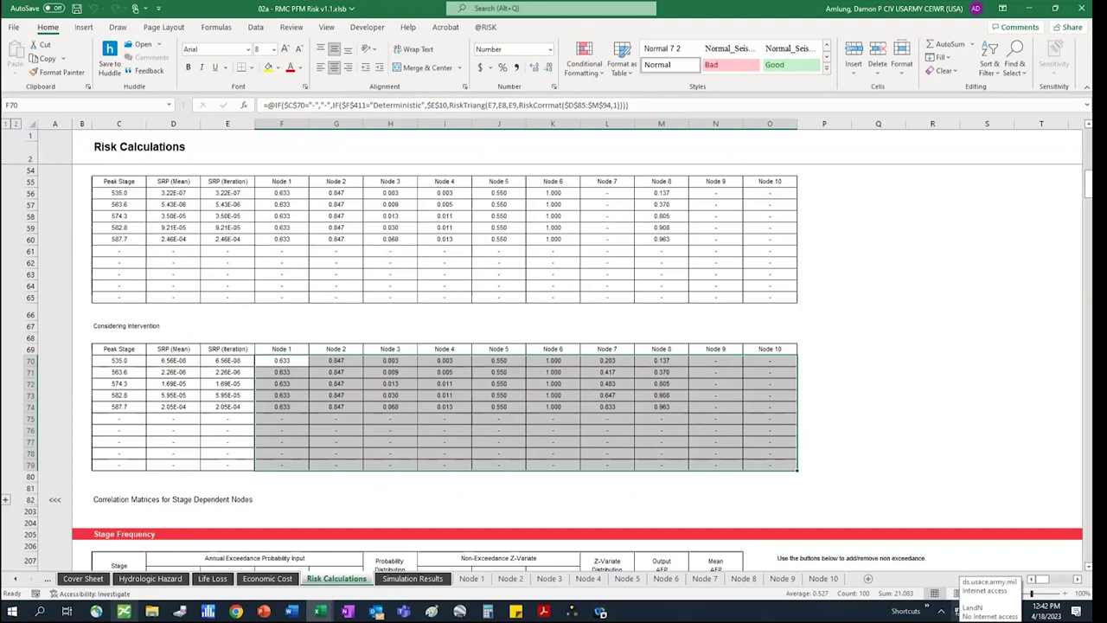
left_click(390, 359)
left_click(390, 406)
Examine the Stage Frequency table's exceedance probabilities and the Consequences section's exposure, life loss and economic loss tables
scroll(429, 373, "down", 9)
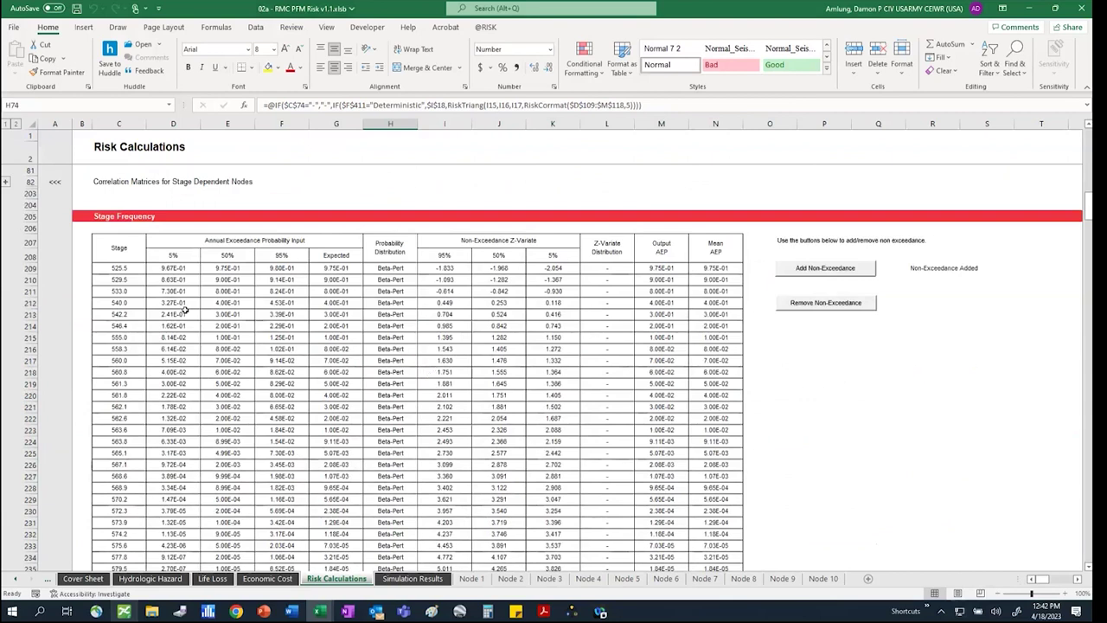
scroll(184, 310, "down", 8)
scroll(184, 310, "down", 3)
scroll(329, 317, "up", 10)
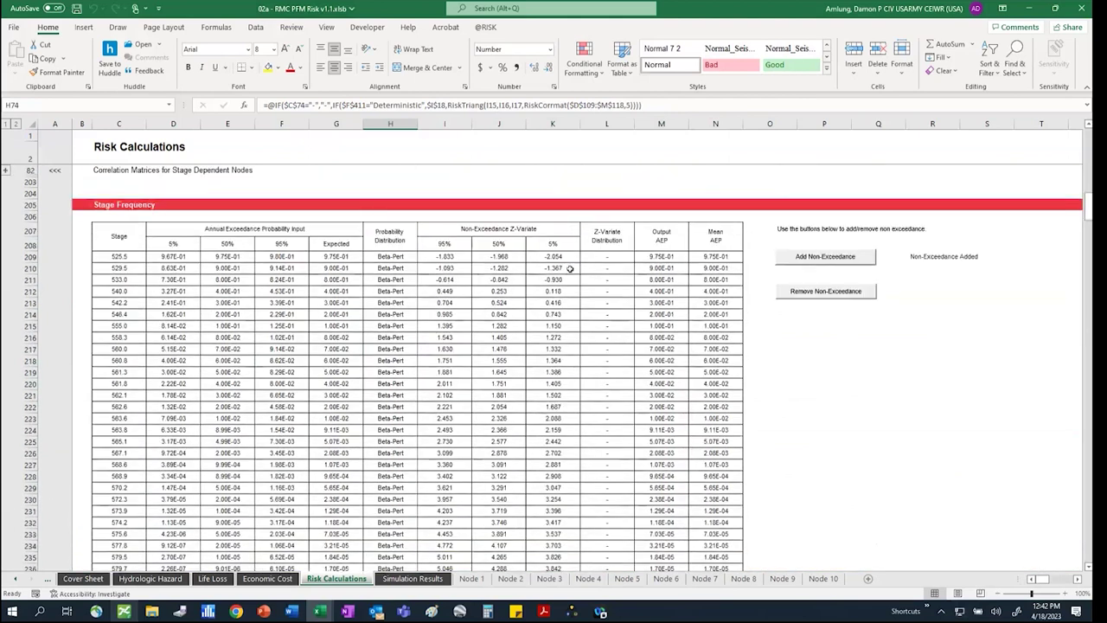
scroll(175, 313, "down", 12)
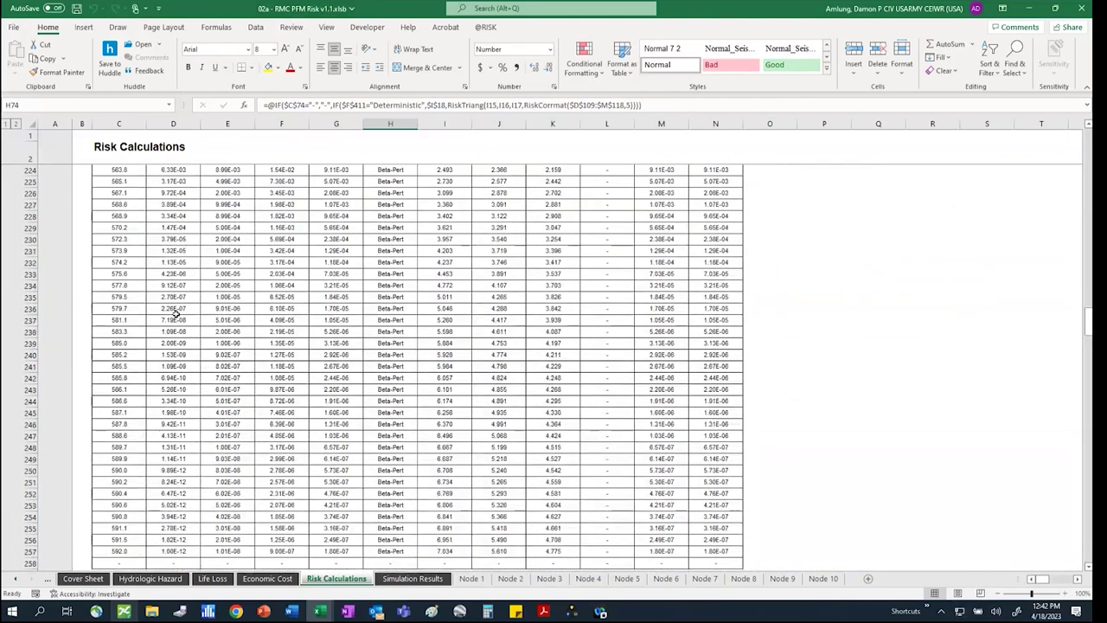
scroll(250, 349, "down", 6)
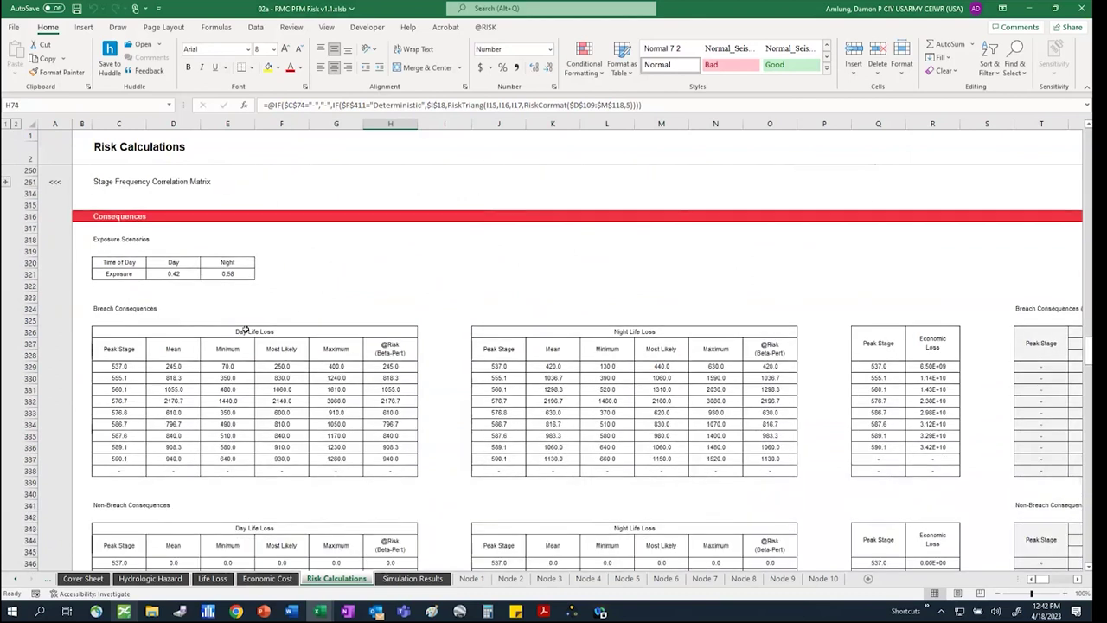
scroll(246, 331, "down", 2)
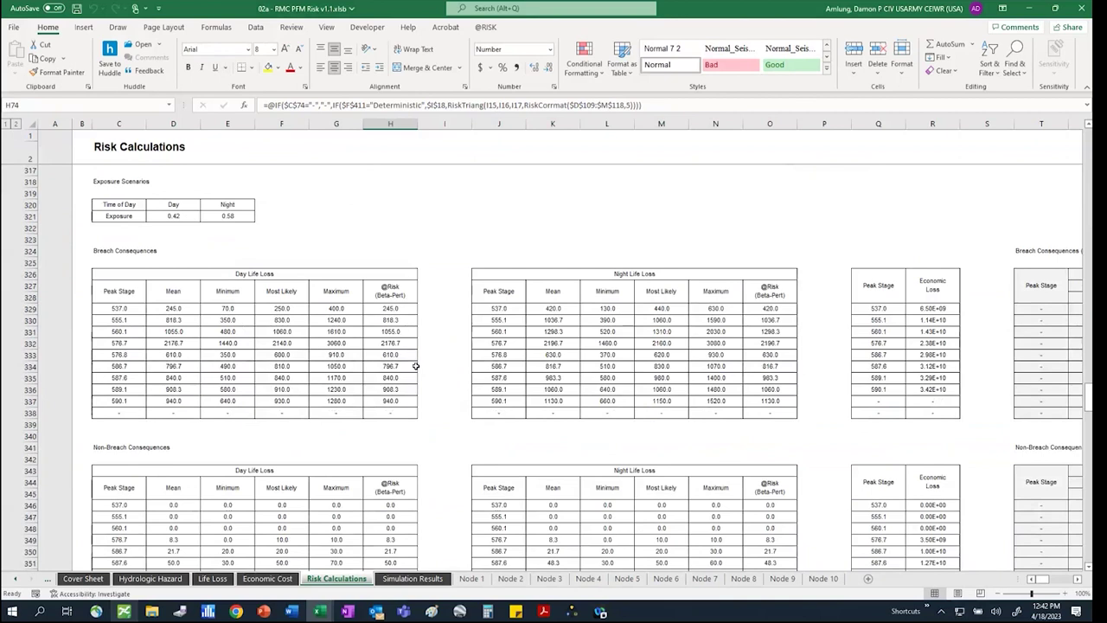
scroll(416, 367, "down", 6)
Check the APF values without and with intervention in the Risk Output and Risk Mean tables
scroll(416, 367, "down", 4)
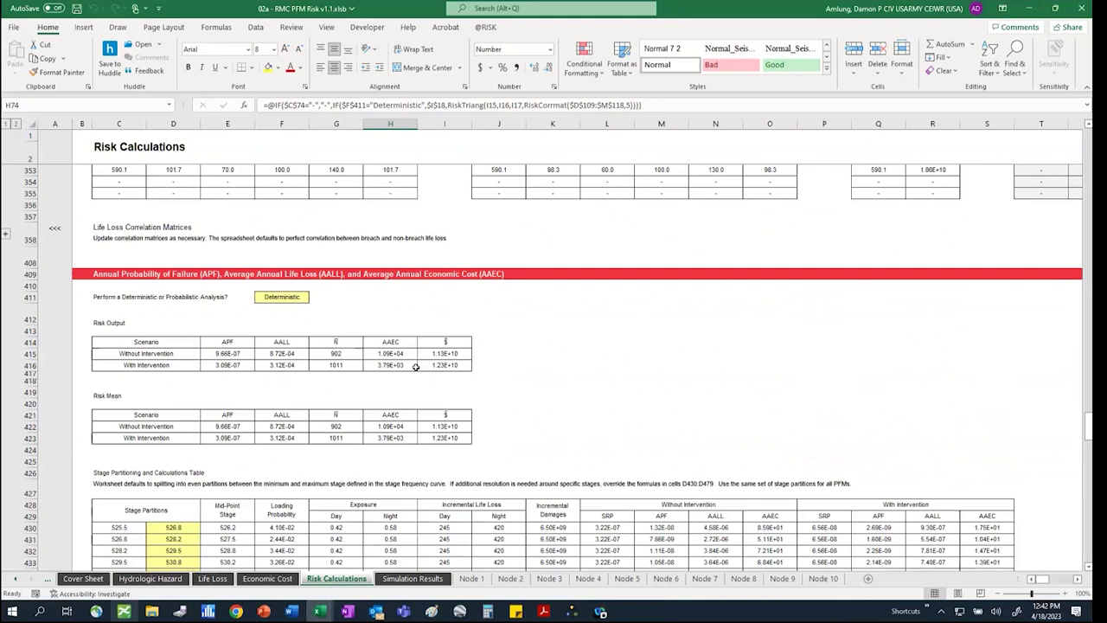
left_click_drag(231, 354, 232, 364)
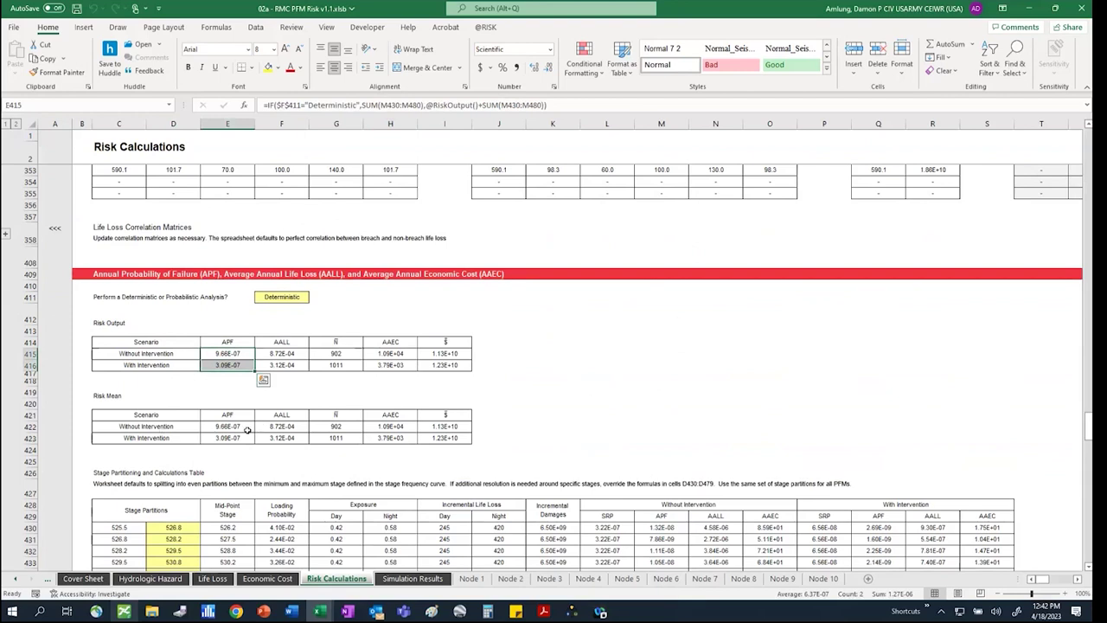
left_click_drag(238, 426, 238, 438)
left_click(564, 434)
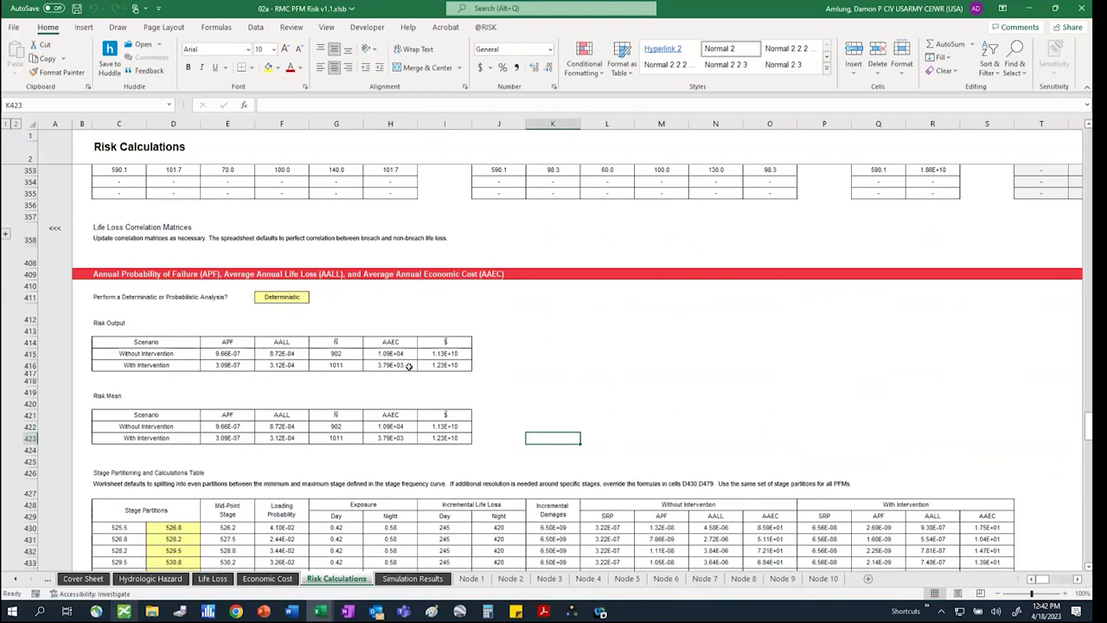
Examine the Stage Partitioning and Calculations Table, including the partition formulas in D455:D465 and the mid-point stage formula in E458
scroll(395, 374, "down", 6)
scroll(395, 375, "down", 1)
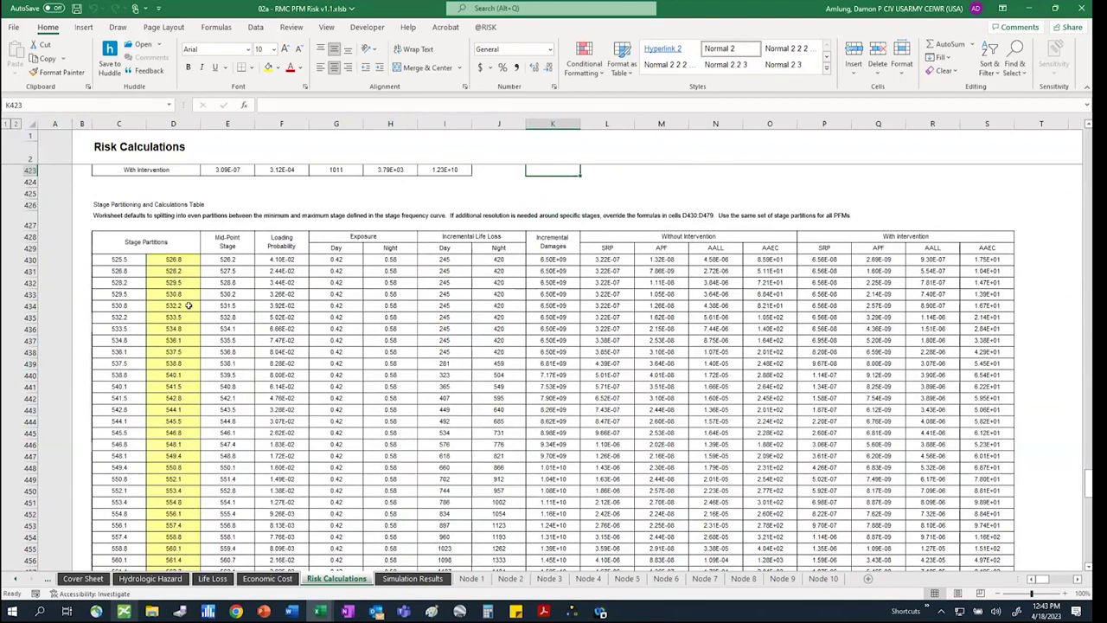
scroll(188, 306, "down", 7)
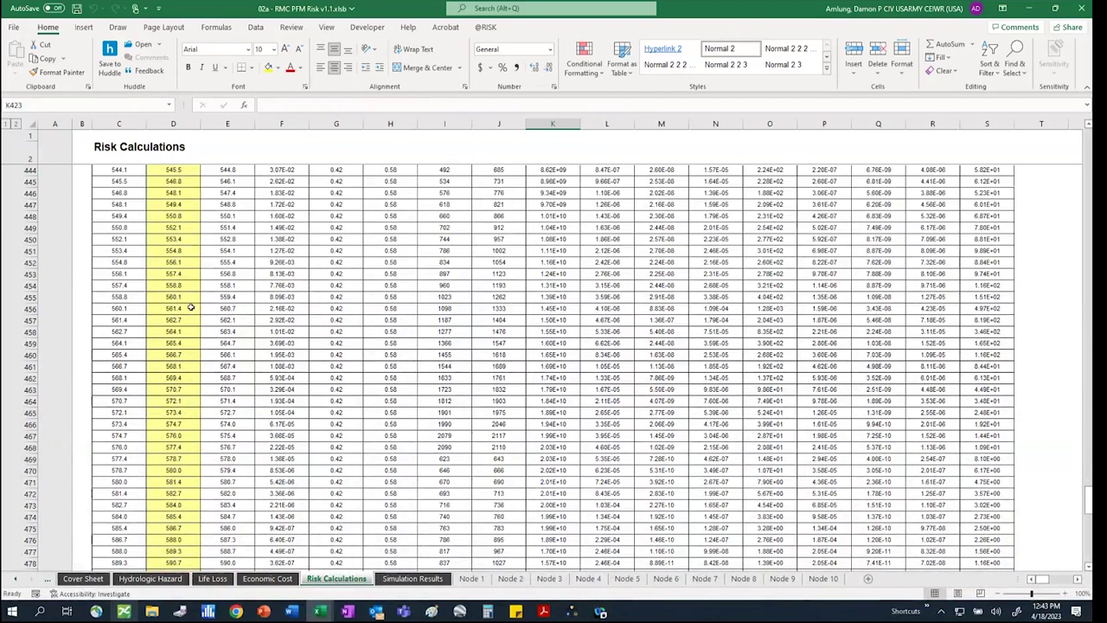
left_click_drag(183, 295, 182, 415)
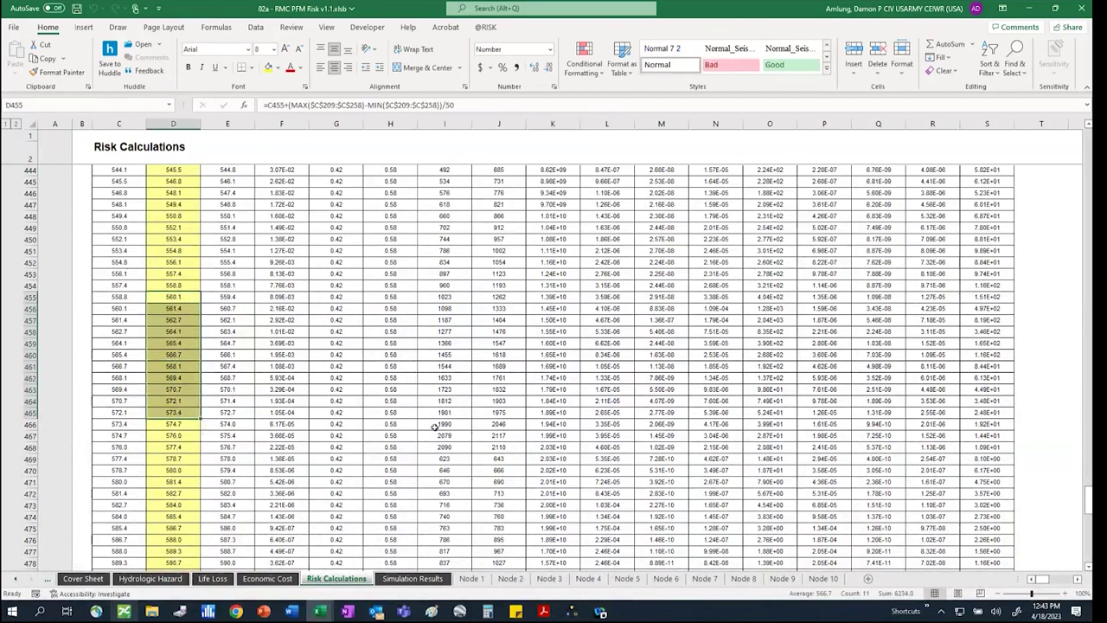
left_click(250, 333)
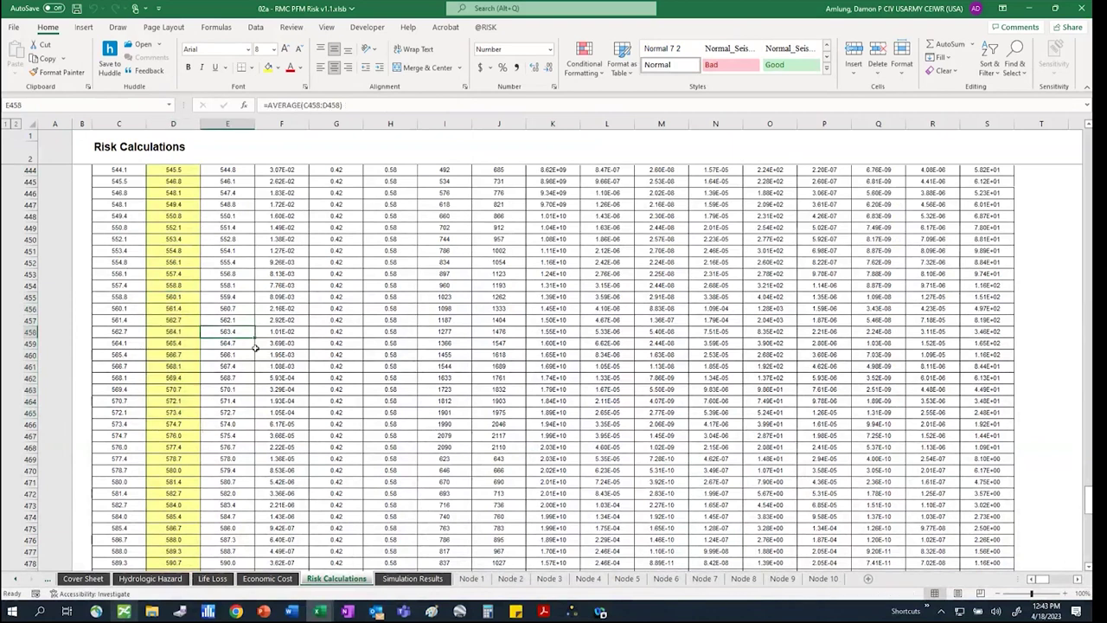
Examine the stage partition formulas in cells D430 to D440 of the Stage Partitioning and Calculations Table
scroll(251, 344, "up", 8)
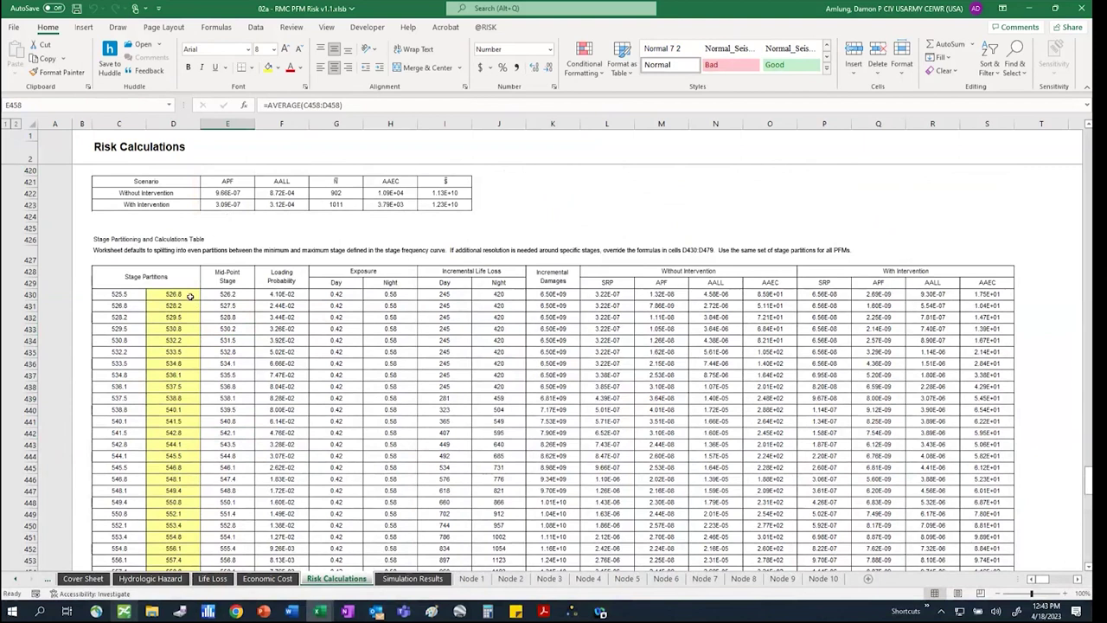
left_click(190, 297)
key("Down")
key("Down")
key("Down")
key("Down")
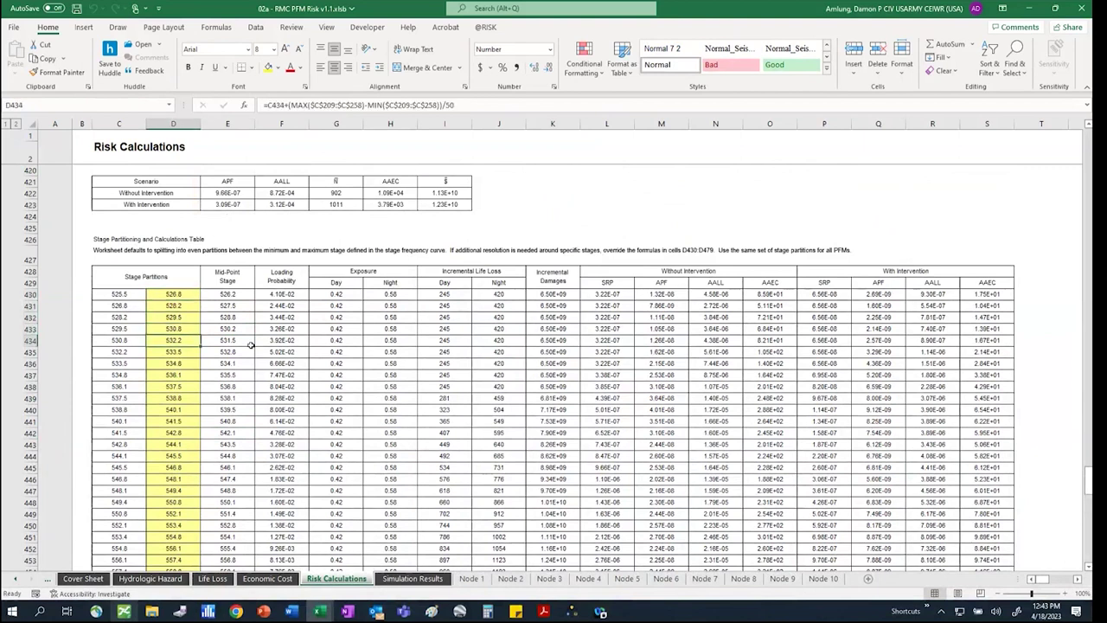
key("Down")
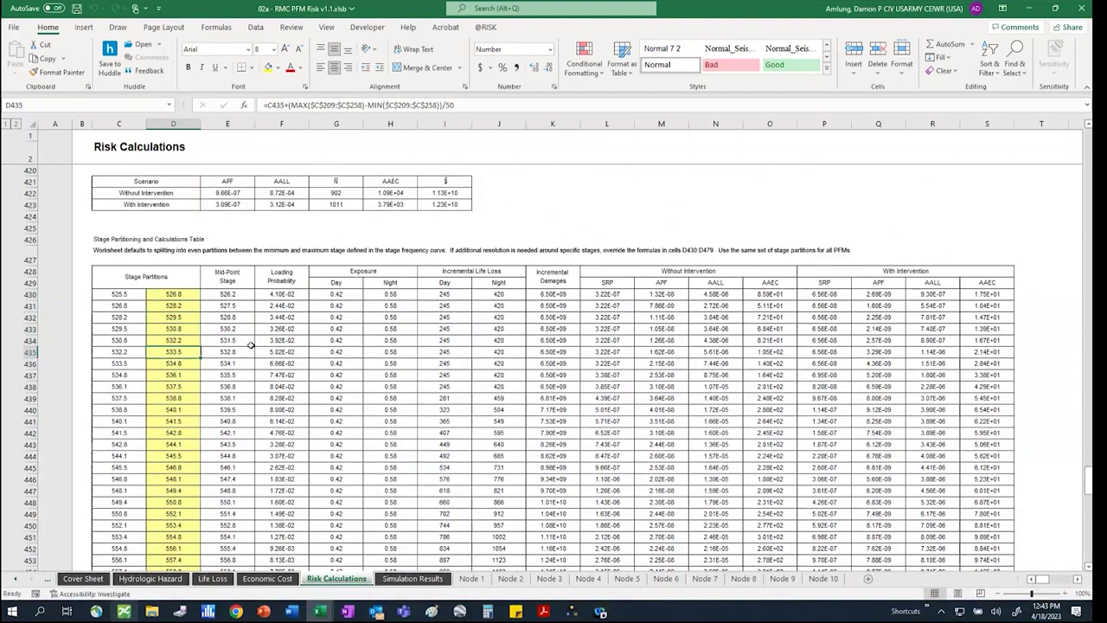
key("Down")
key("Down")
key("Down")
key("Down")
key("Down")
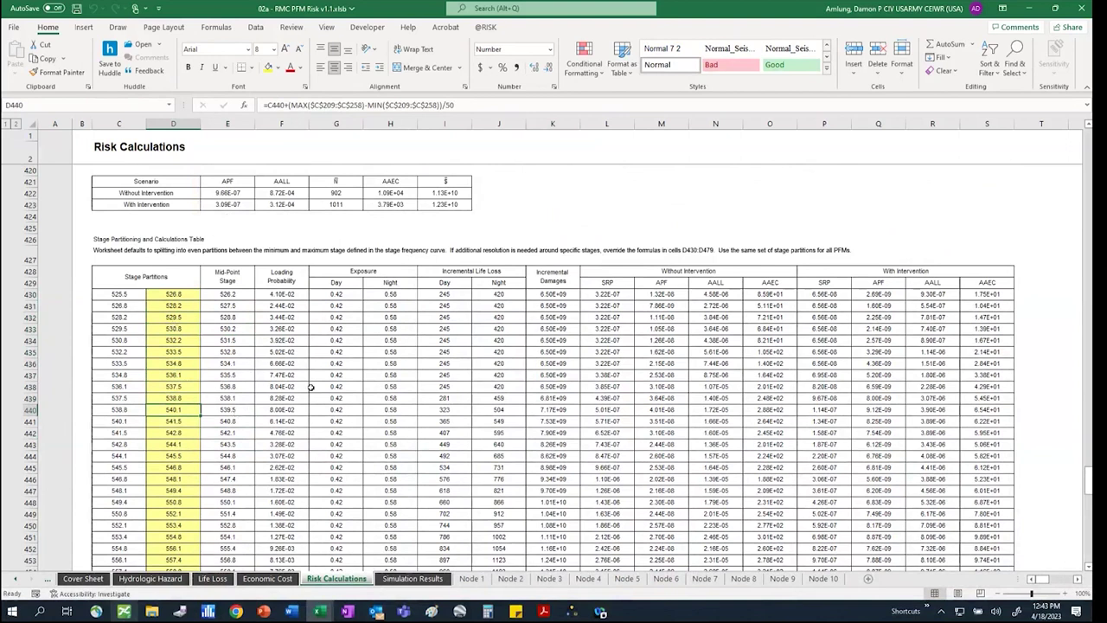
scroll(311, 387, "up", 4)
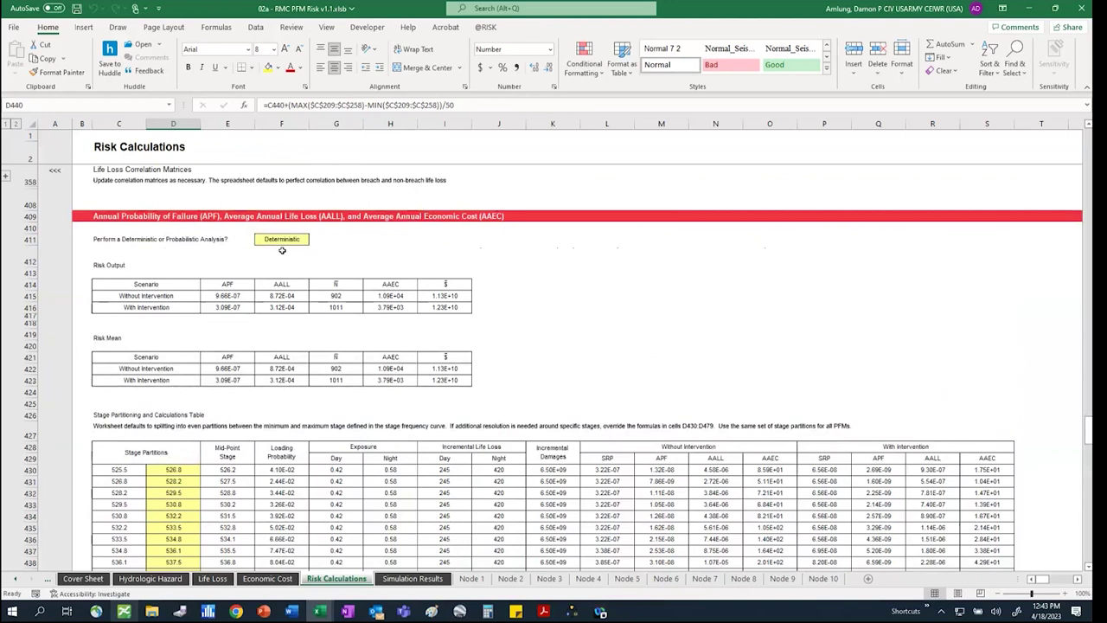
Review the charts and tables on the Simulation Results sheet, from the mean system response probabilities down to the iteration results
left_click(424, 578)
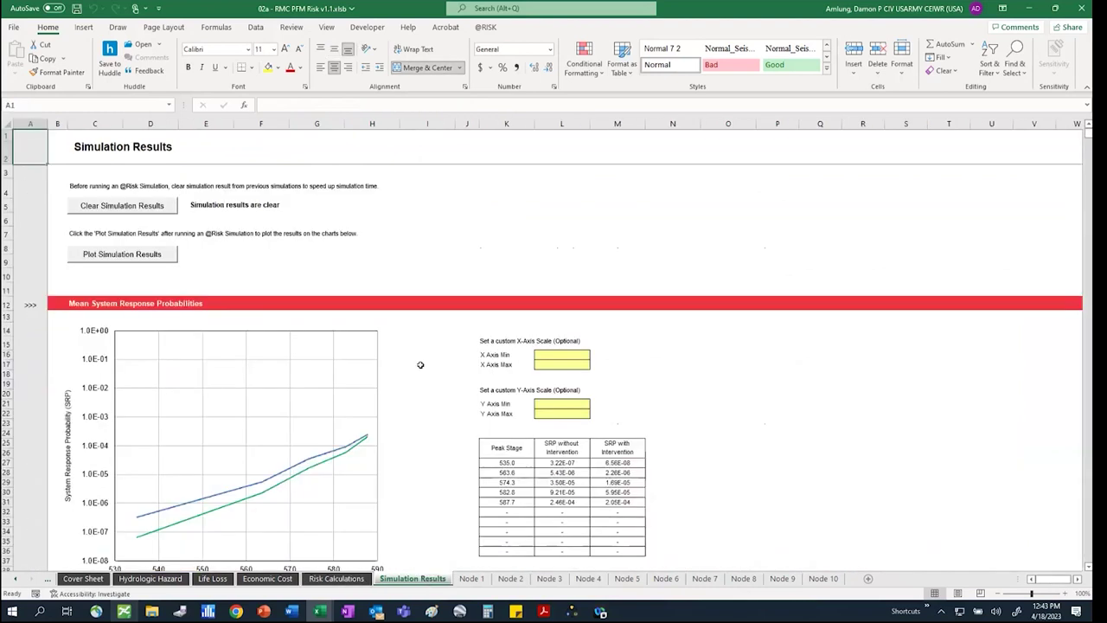
scroll(420, 365, "down", 1)
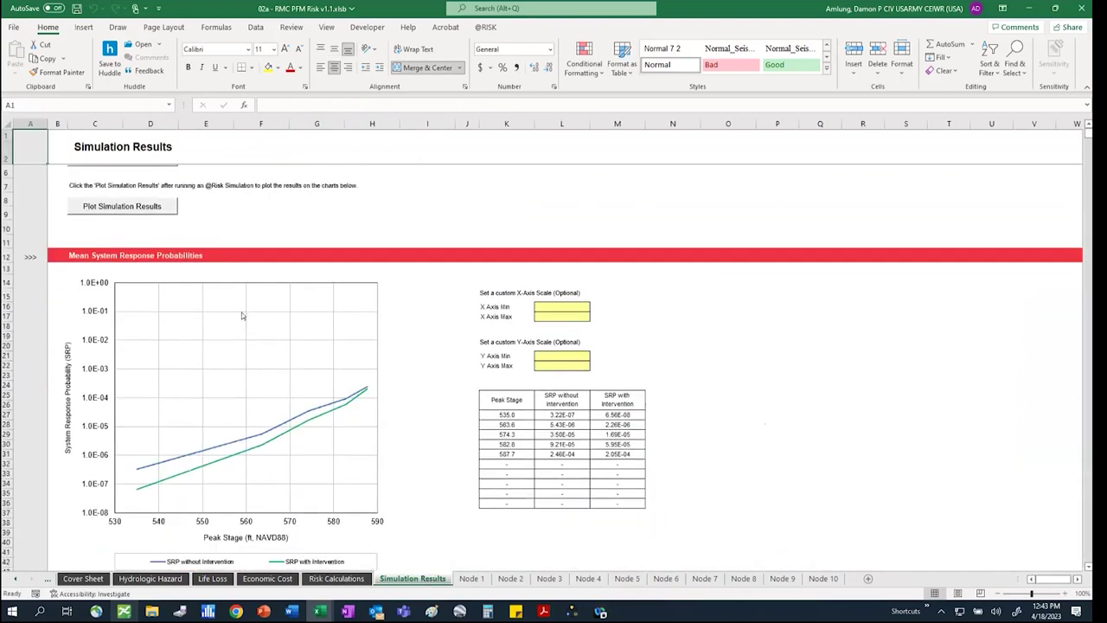
scroll(243, 319, "down", 4)
scroll(243, 319, "down", 13)
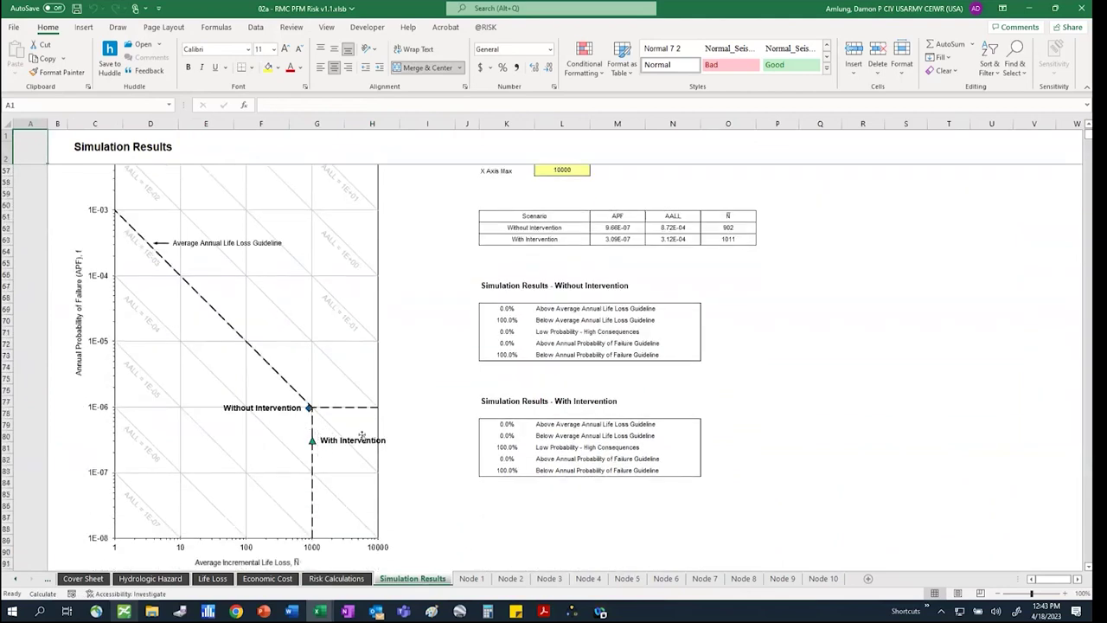
scroll(414, 380, "down", 1)
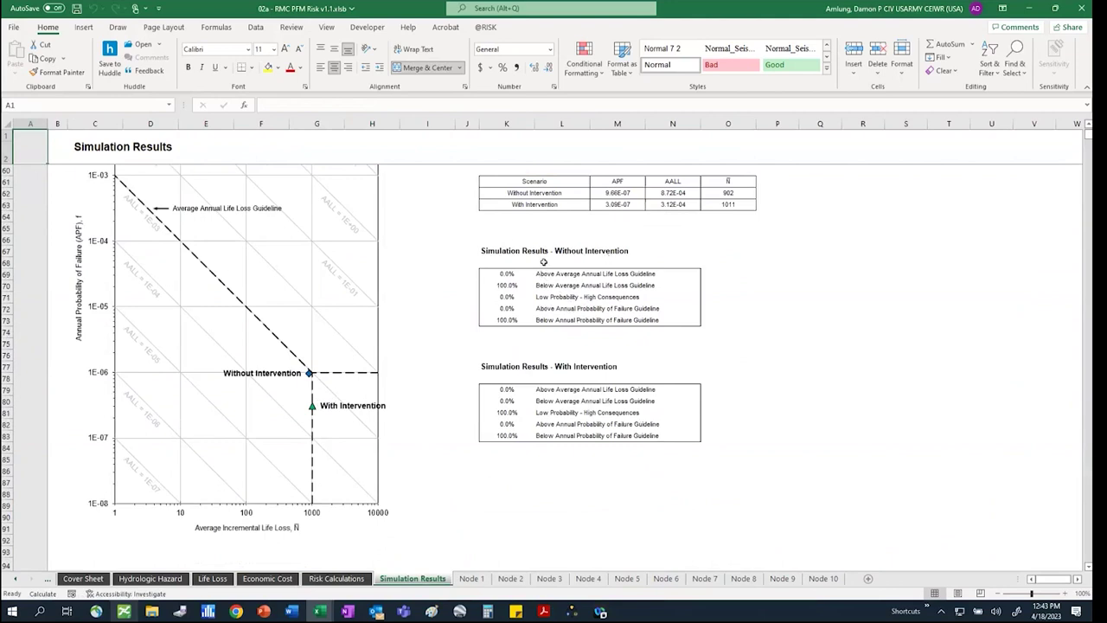
scroll(320, 309, "down", 6)
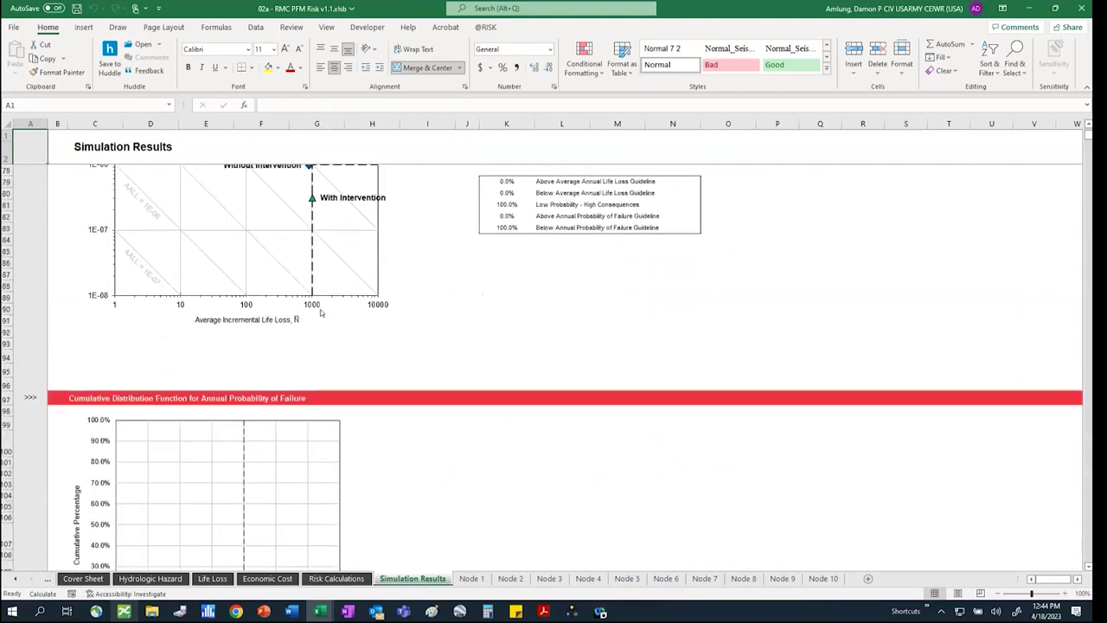
scroll(320, 313, "down", 6)
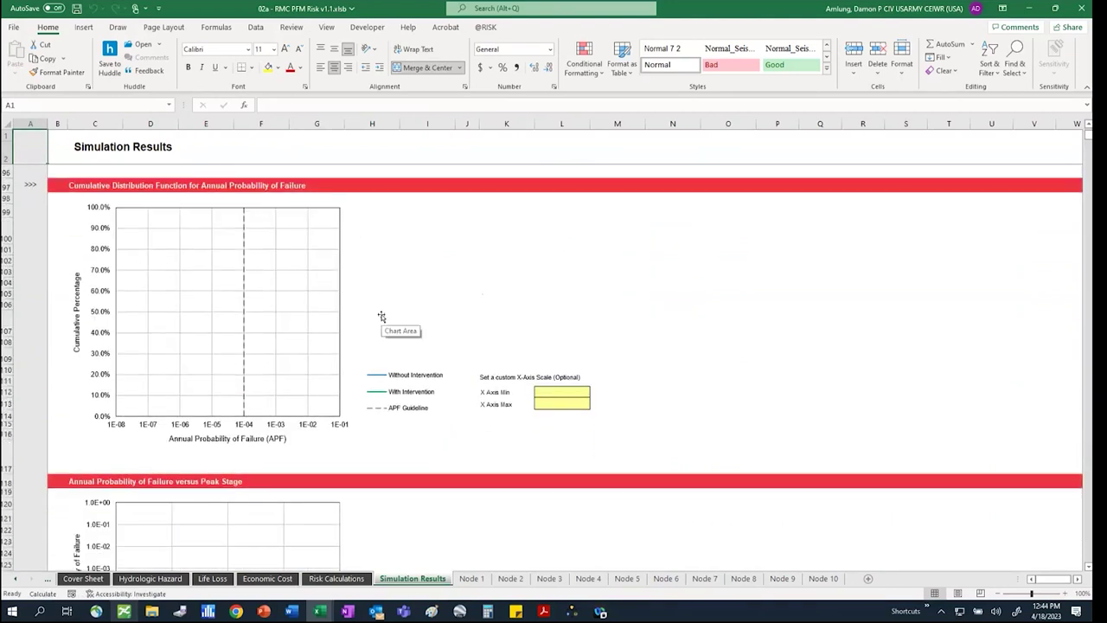
scroll(237, 265, "down", 7)
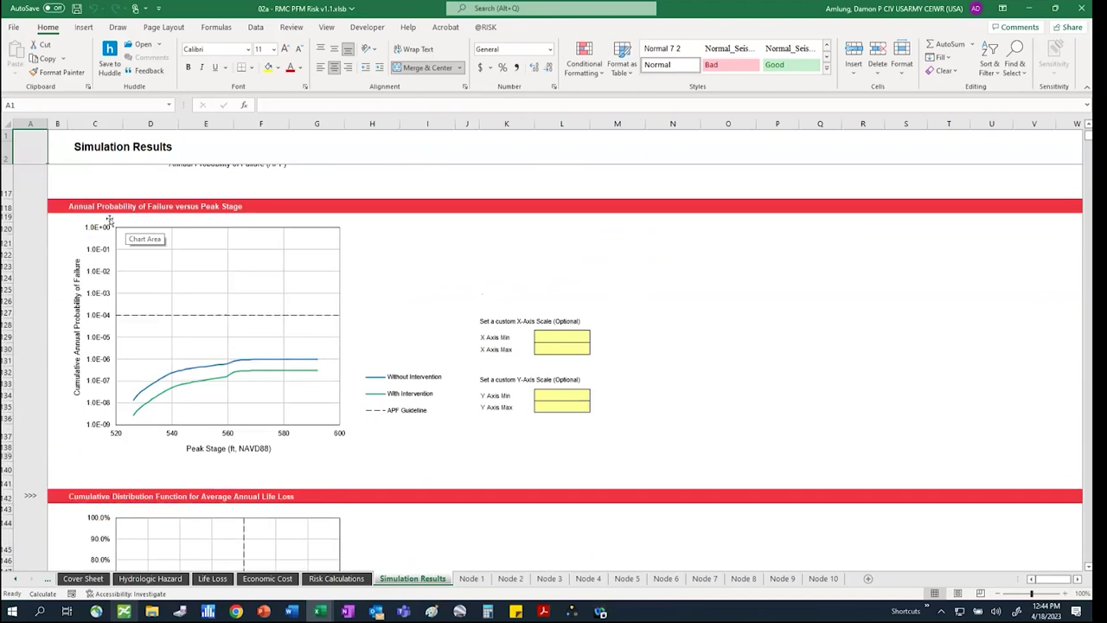
scroll(303, 338, "down", 10)
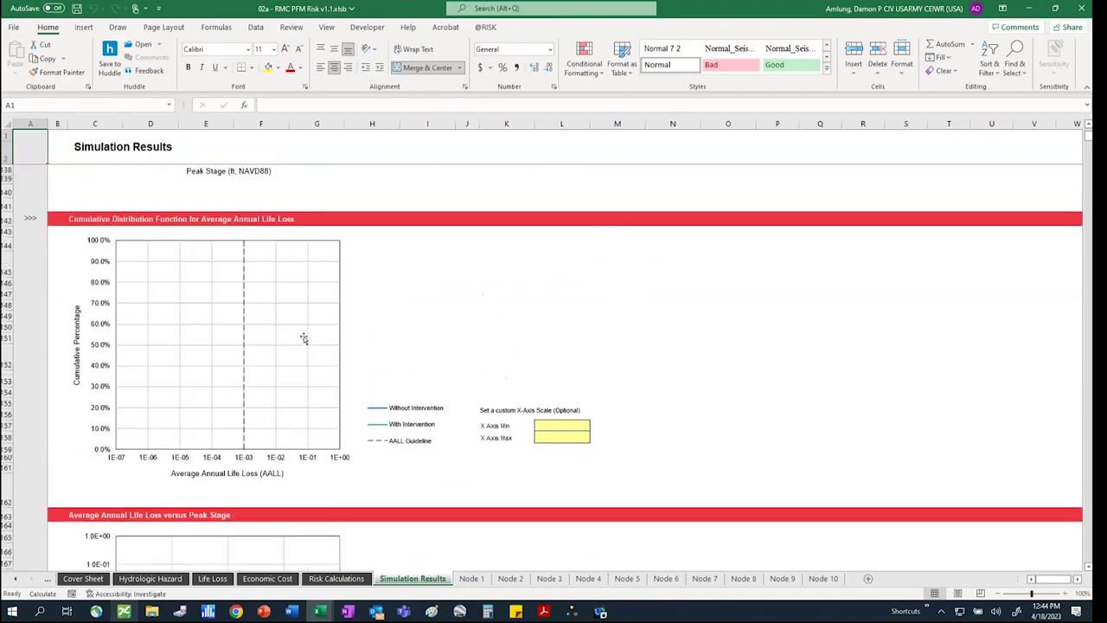
scroll(306, 344, "down", 3)
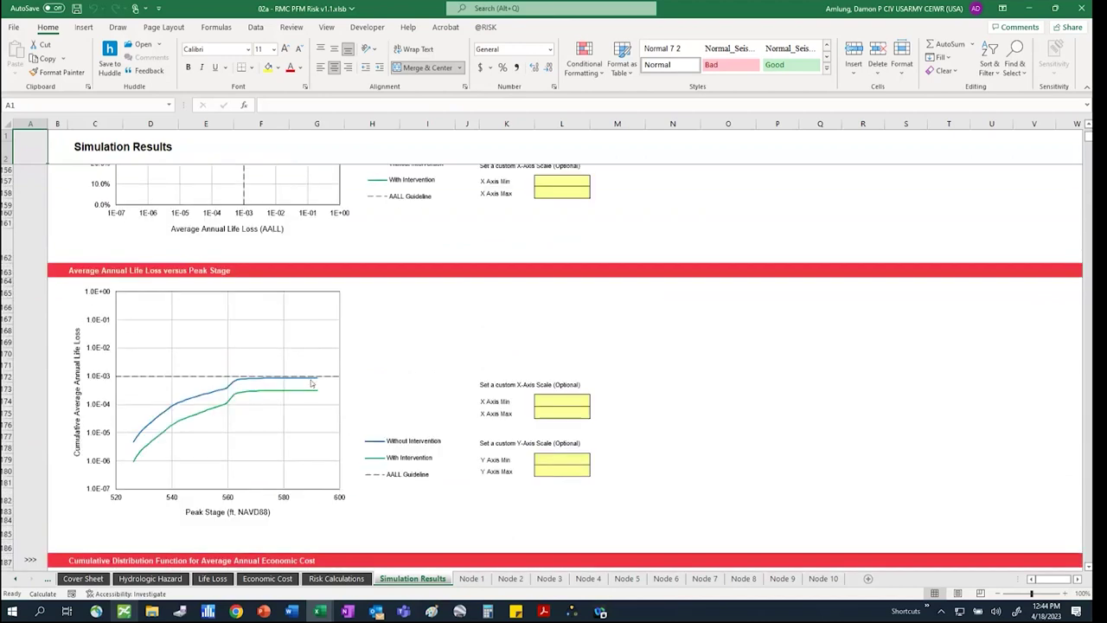
scroll(308, 384, "down", 15)
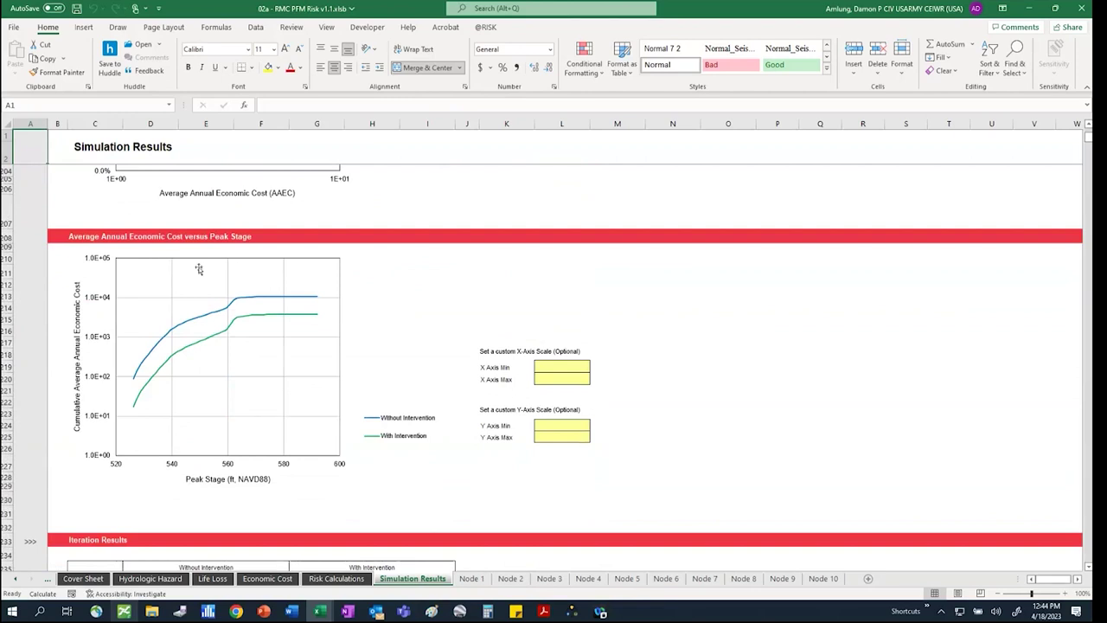
scroll(372, 333, "down", 4)
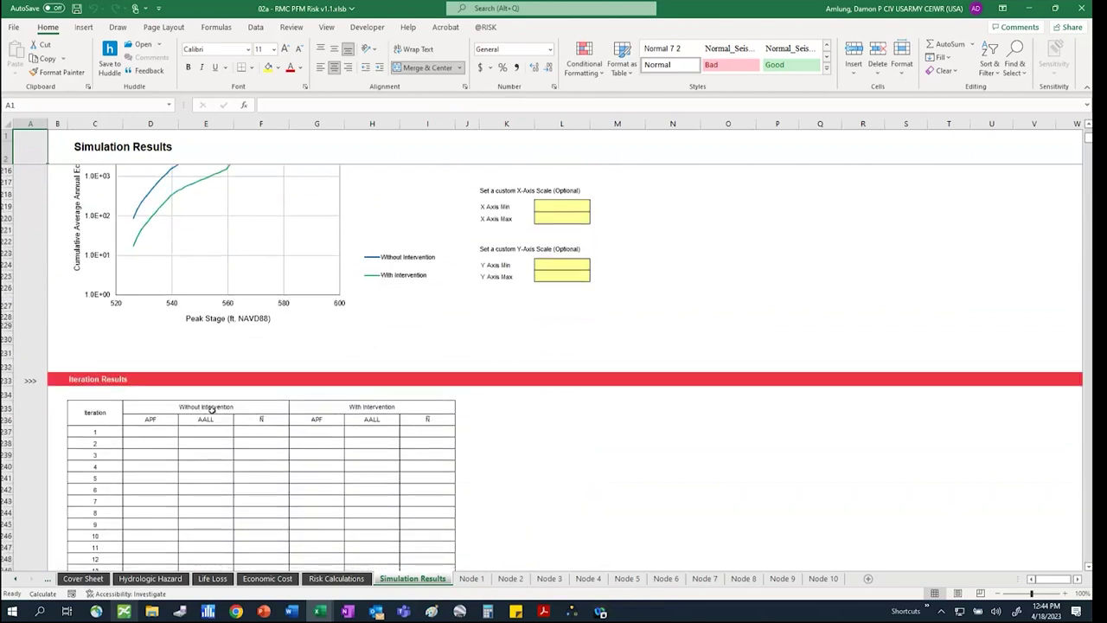
scroll(457, 333, "up", 5)
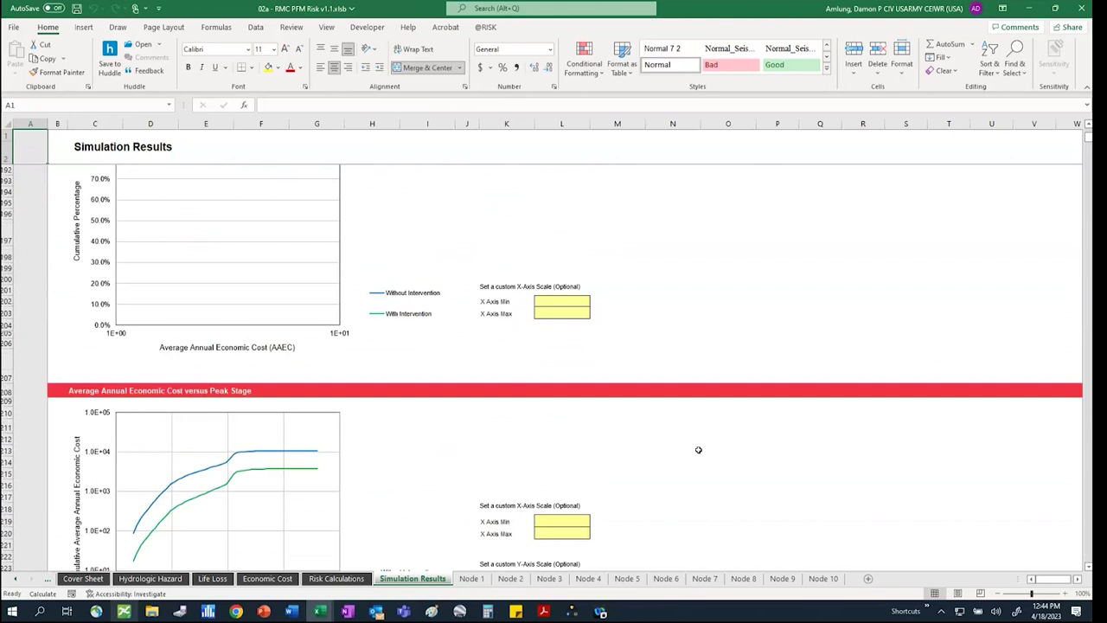
scroll(697, 447, "up", 10)
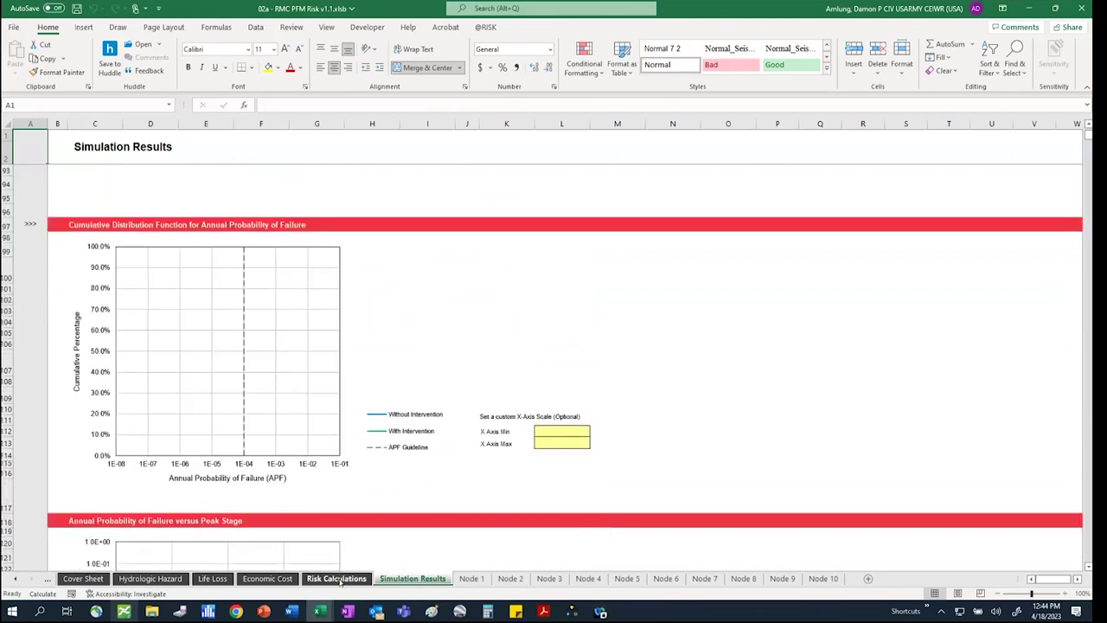
Set the analysis type in cell F411 of the Risk Calculations sheet to Probabilistic
left_click(336, 578)
left_click(282, 239)
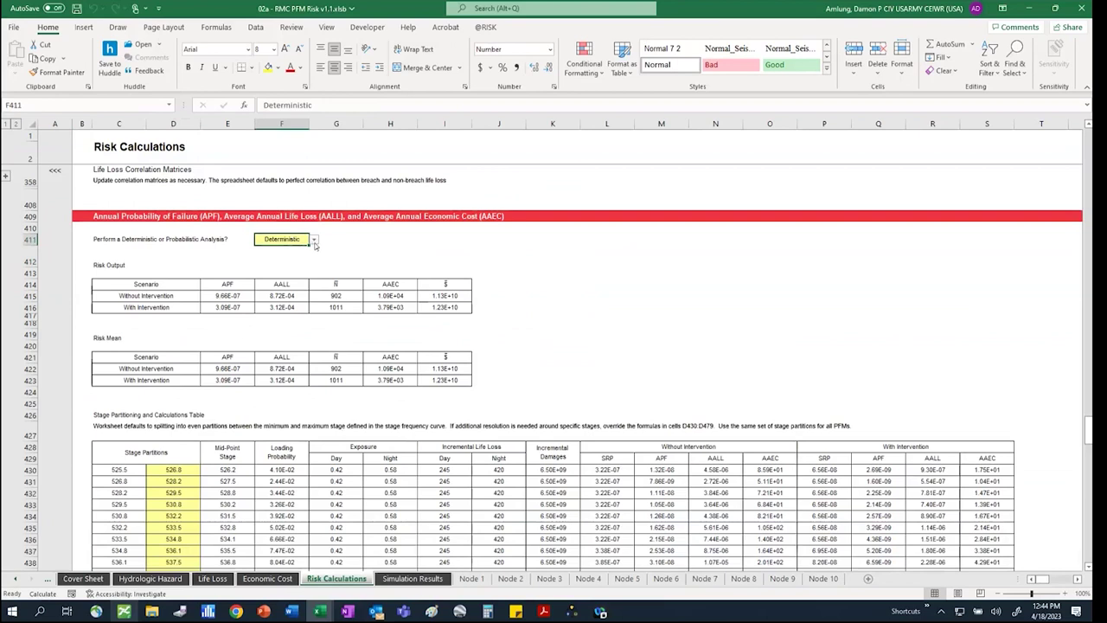
left_click(314, 241)
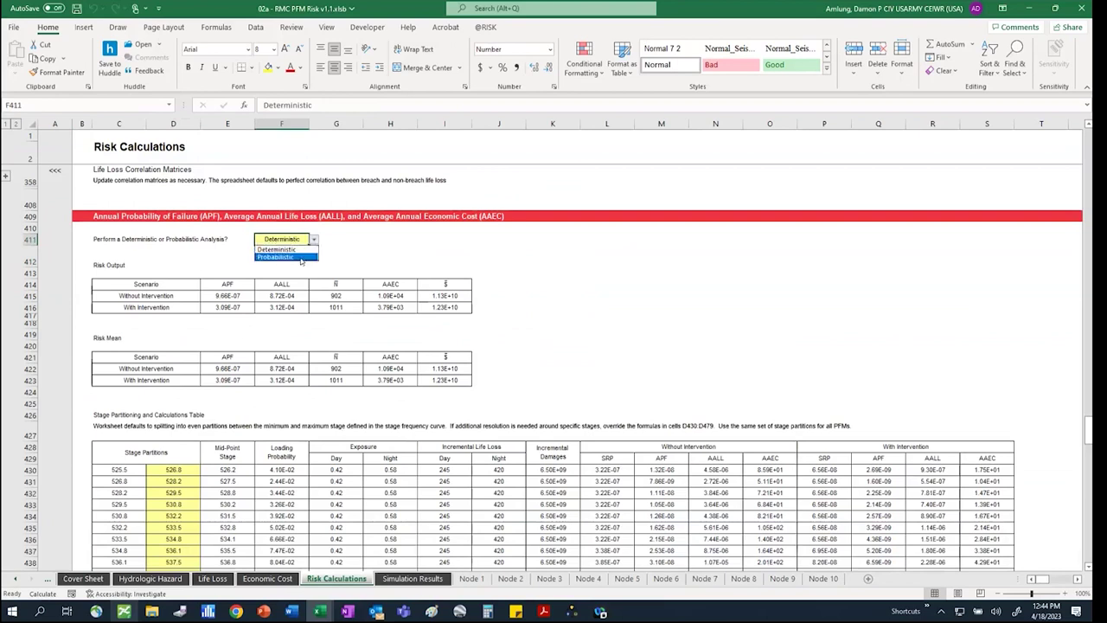
left_click(300, 258)
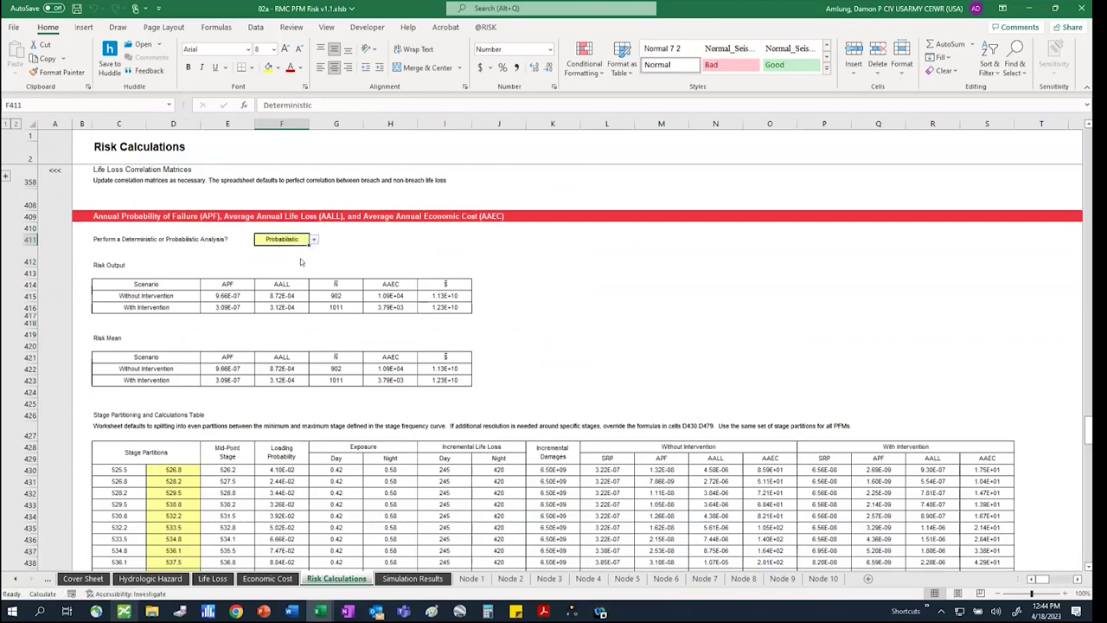
left_click(395, 257)
Examine the Consequences and Stage Frequency tables on the Risk Calculations sheet
scroll(617, 281, "up", 20)
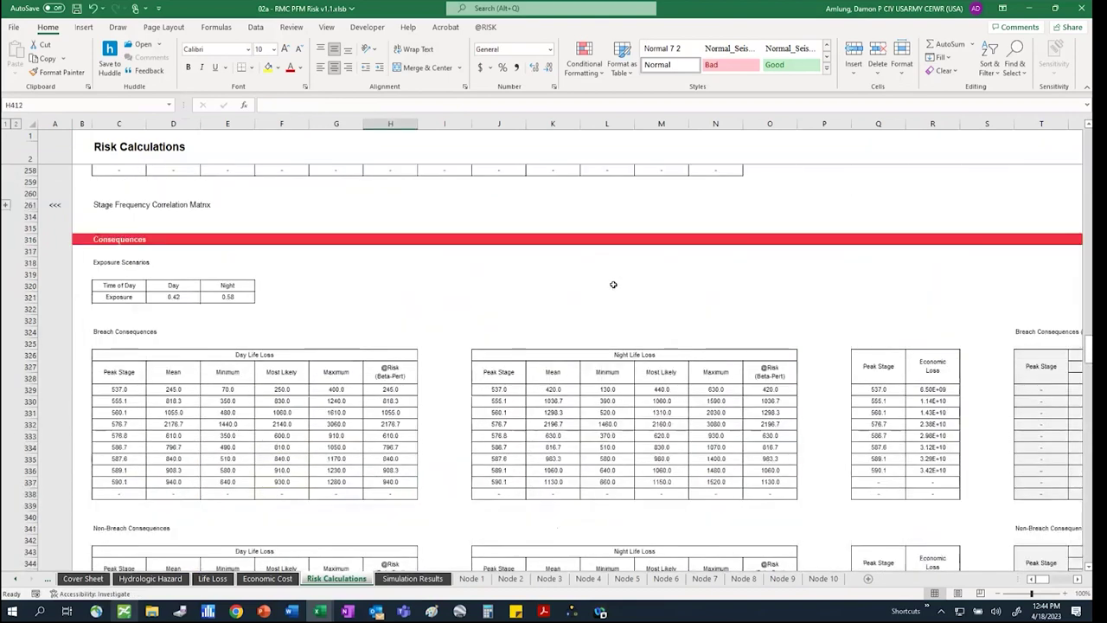
scroll(612, 285, "up", 8)
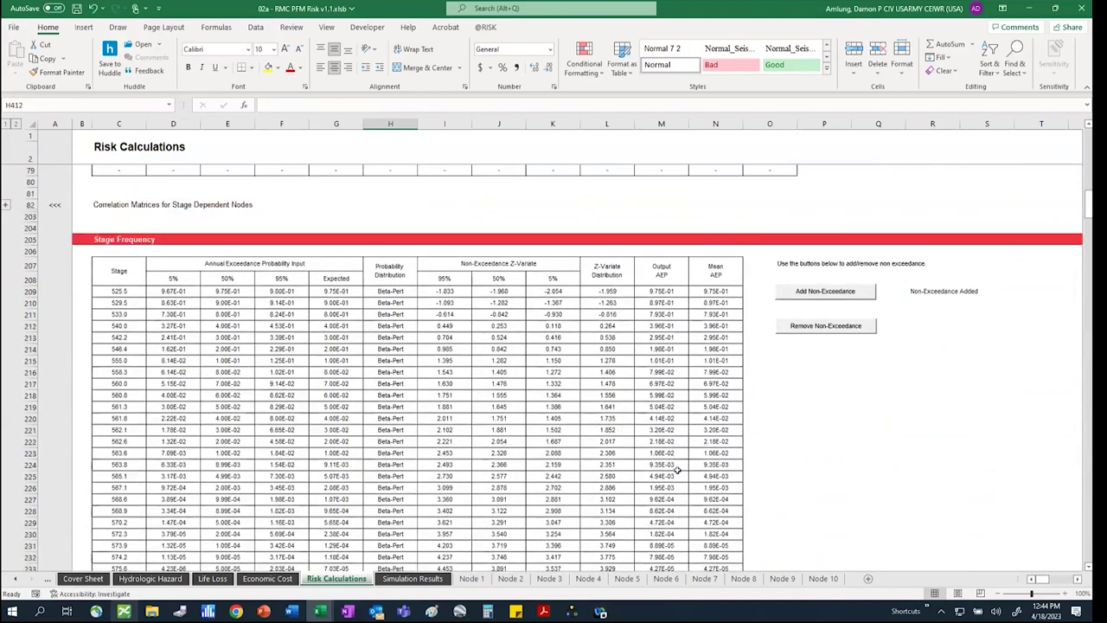
scroll(602, 420, "down", 2)
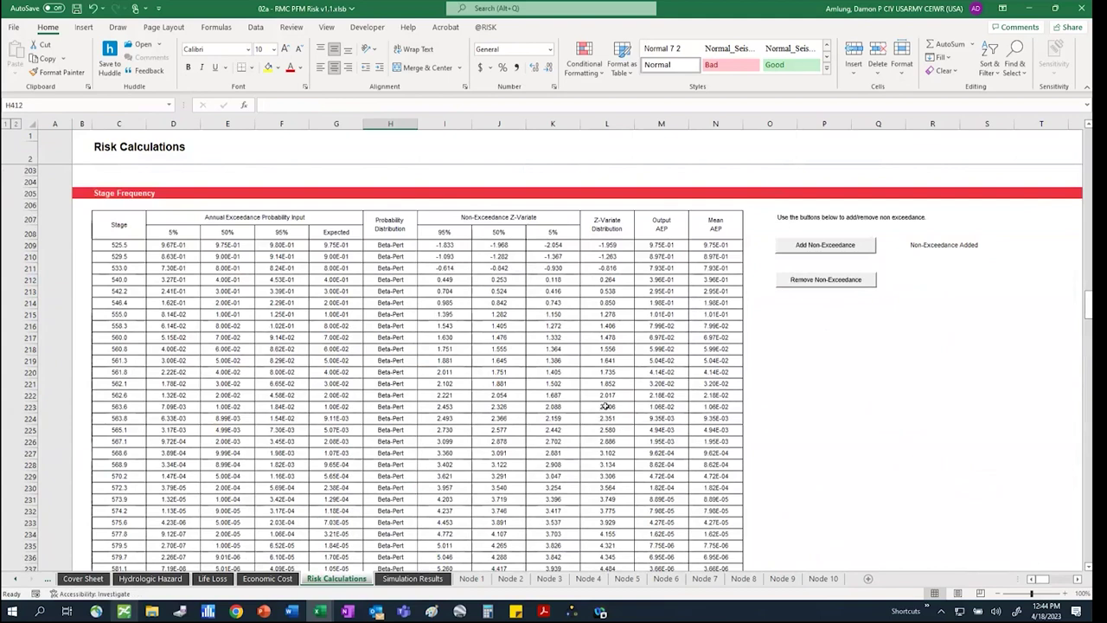
scroll(607, 405, "up", 2)
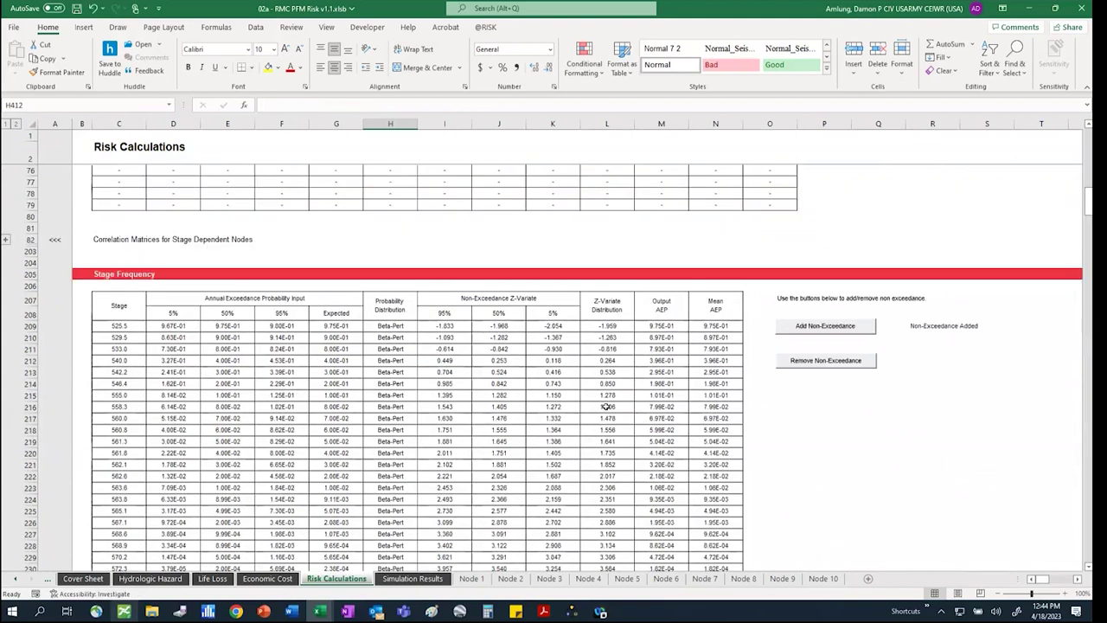
scroll(607, 406, "down", 3)
Clear the previous simulation results at the start of the Simulation Results sheet
left_click(412, 578)
scroll(419, 449, "up", 1)
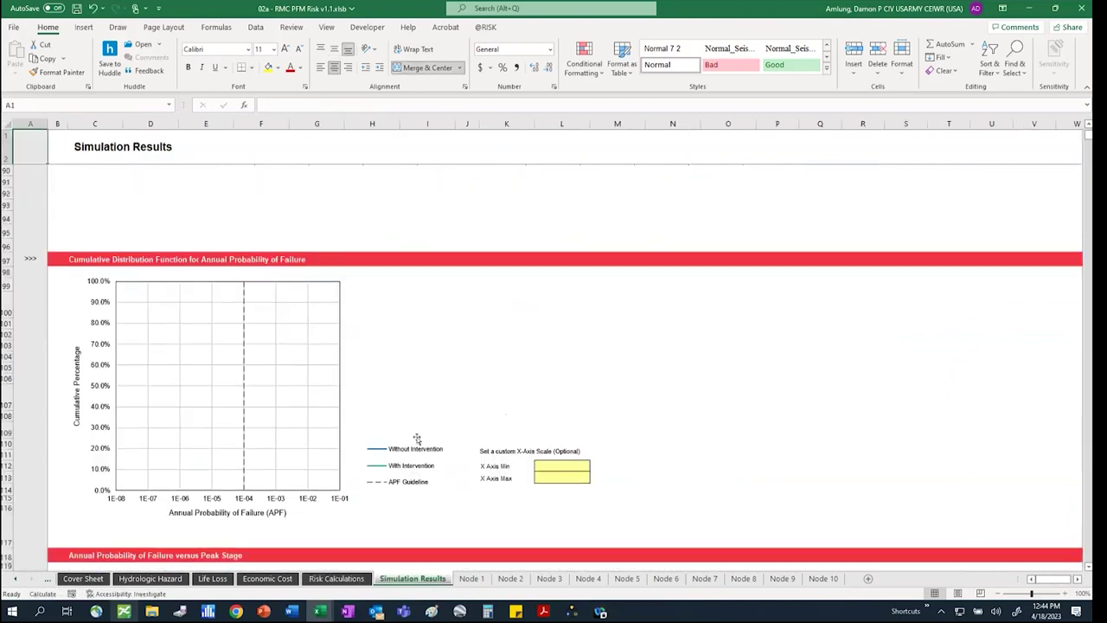
scroll(425, 403, "up", 15)
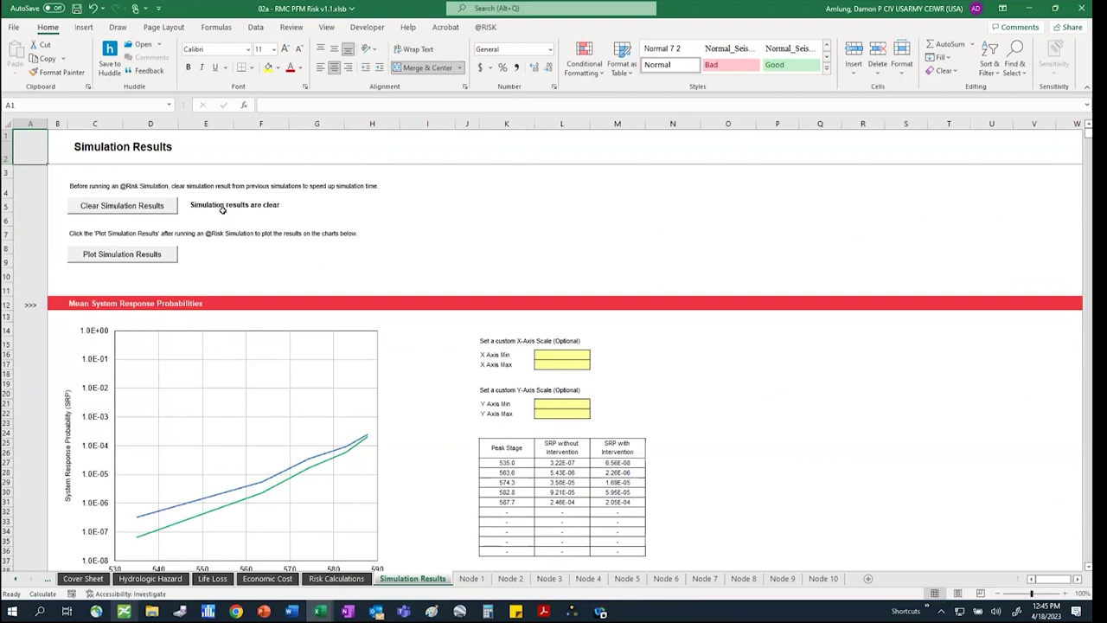
left_click(118, 214)
Close the 01 - RMC Stage Frequency Distribution v1.0 workbook without saving its changes
mouse_move(318, 611)
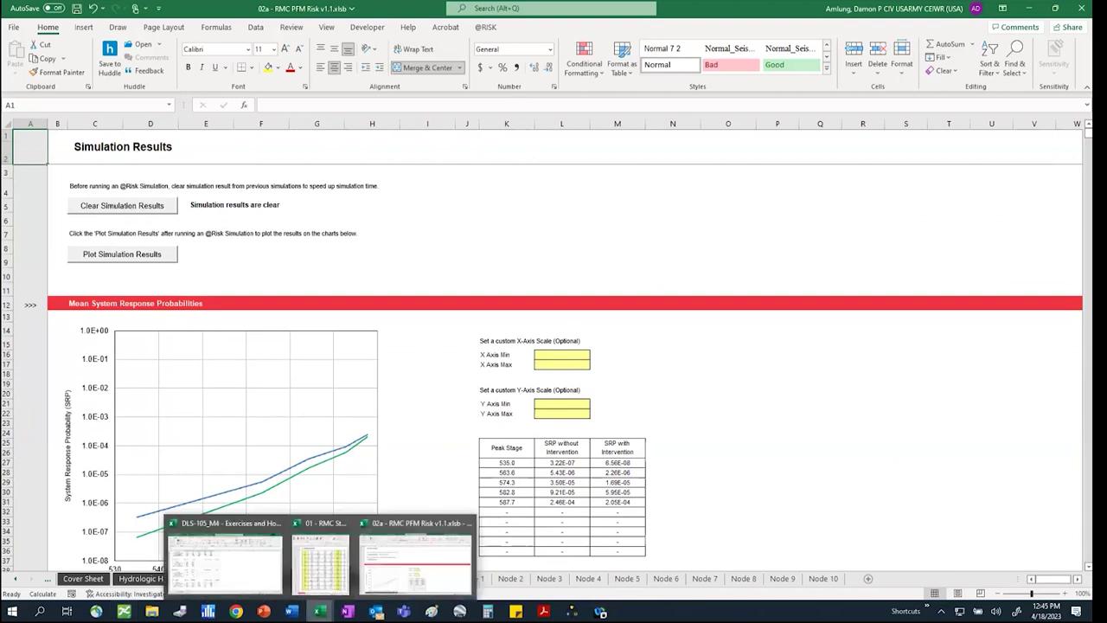
left_click(320, 567)
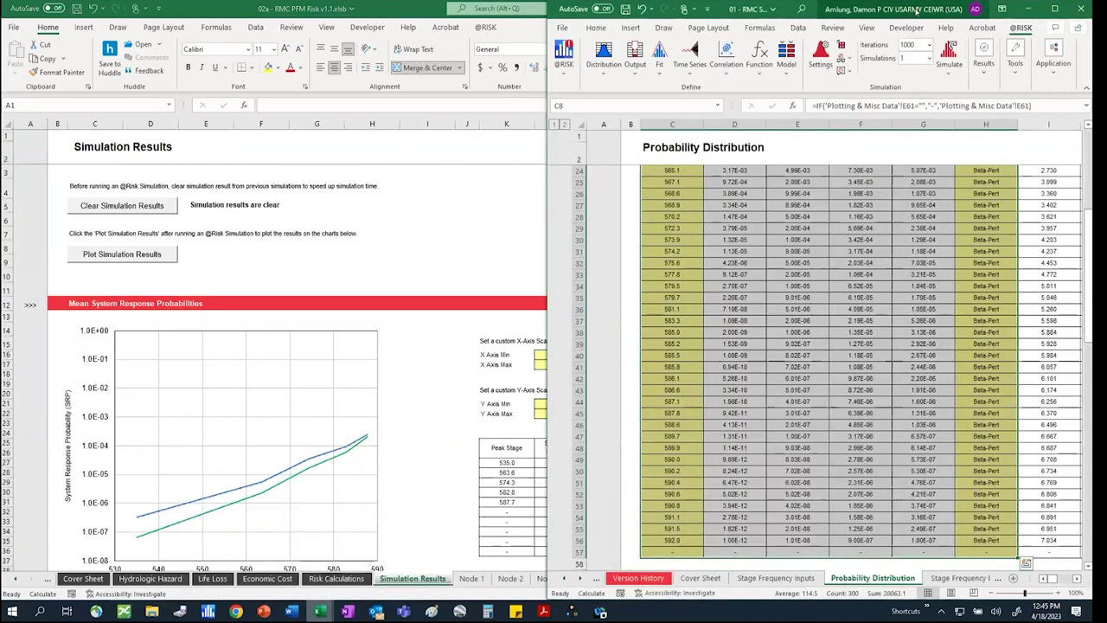
double_click(917, 8)
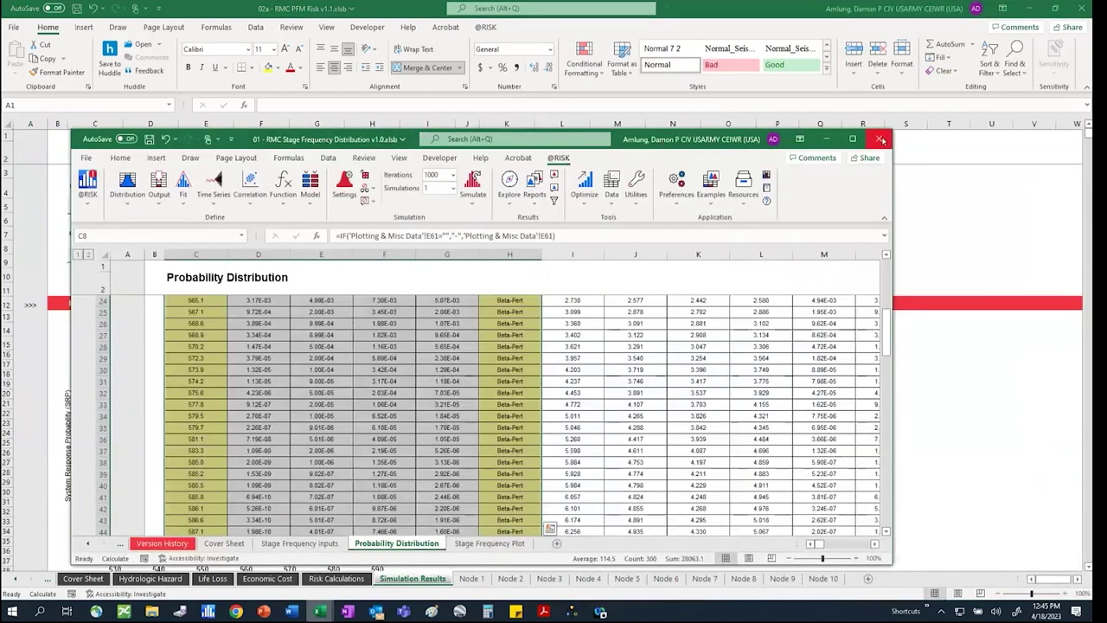
left_click(880, 140)
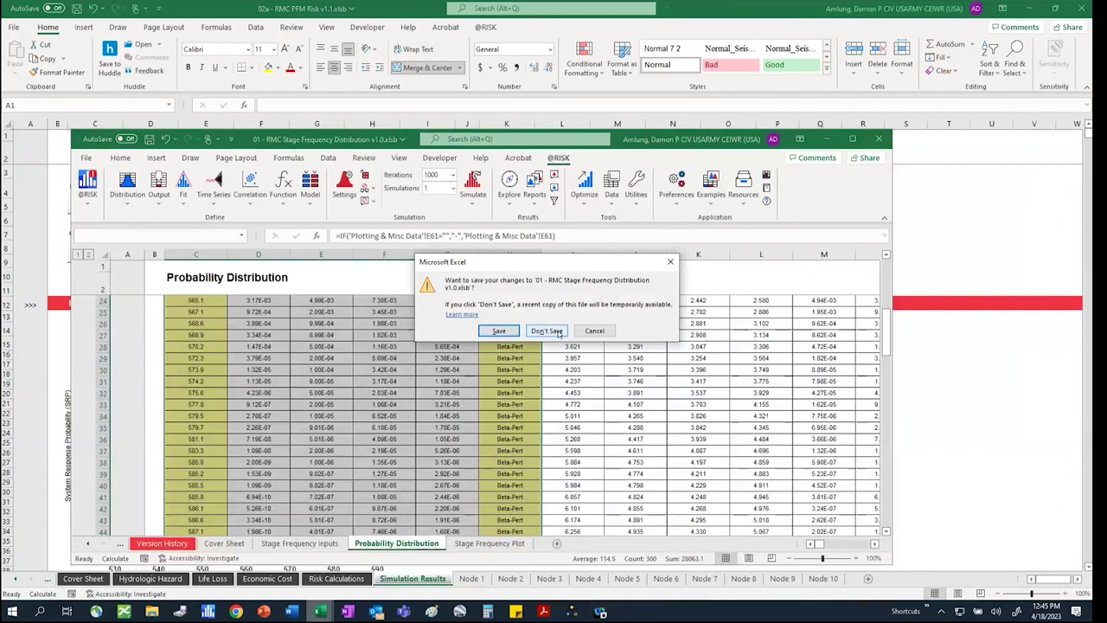
left_click(554, 333)
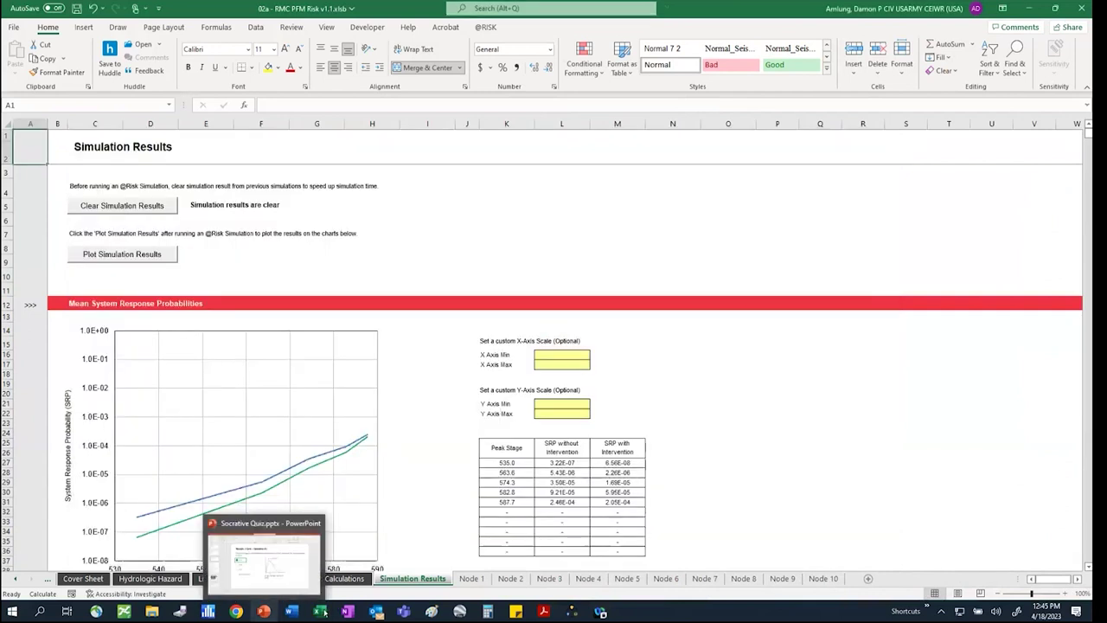
Bring up the DLS-105_M4 - Exercises and Homework workbook and minimize it, leaving the PFM Risk workbook in front
mouse_move(319, 611)
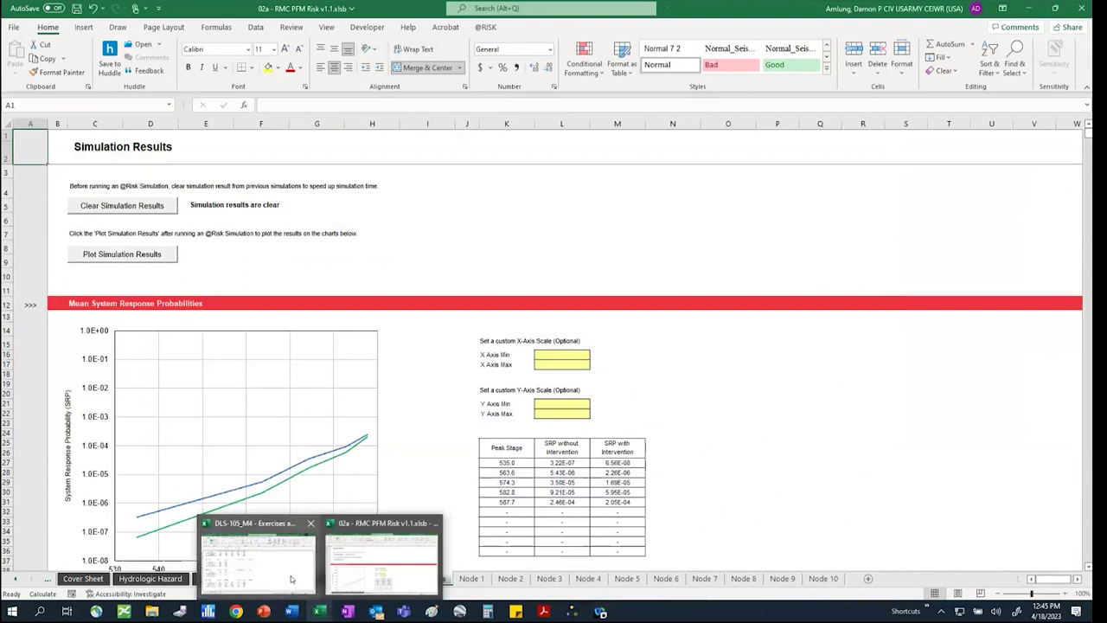
left_click(257, 560)
mouse_move(234, 49)
left_mouse_down()
mouse_move(587, 81)
mouse_move(607, 73)
left_mouse_up()
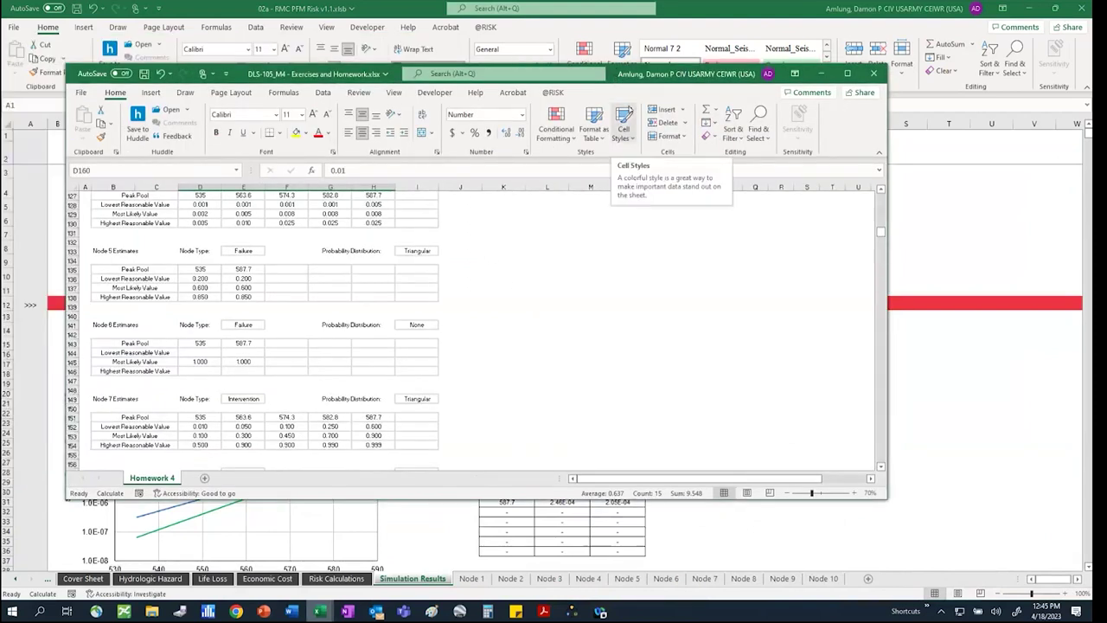
left_click(822, 74)
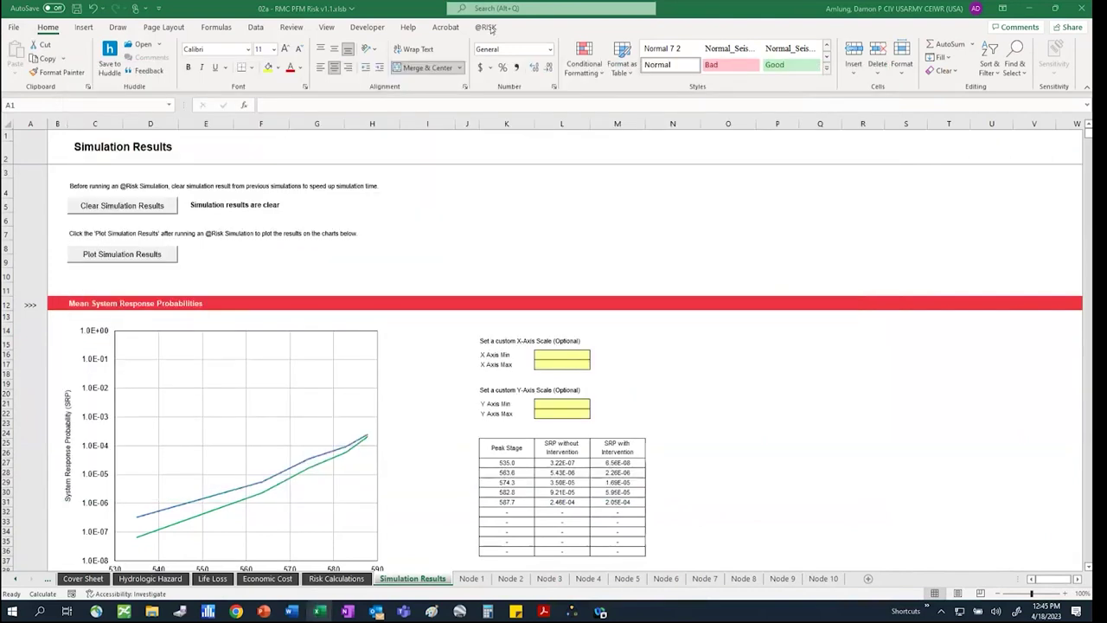
left_click(486, 27)
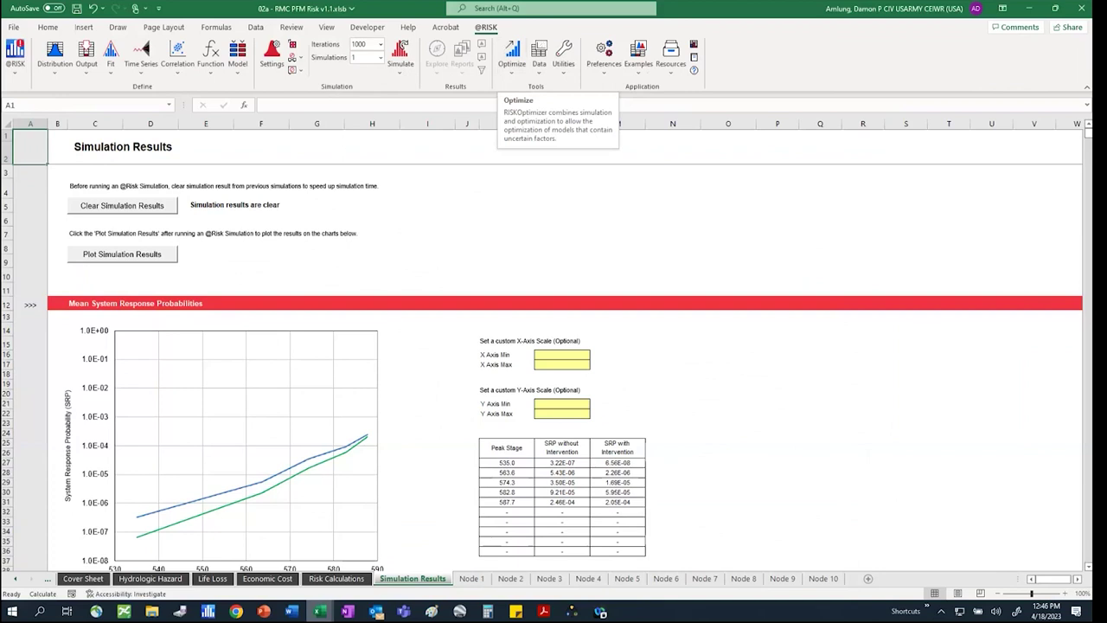
left_click(271, 53)
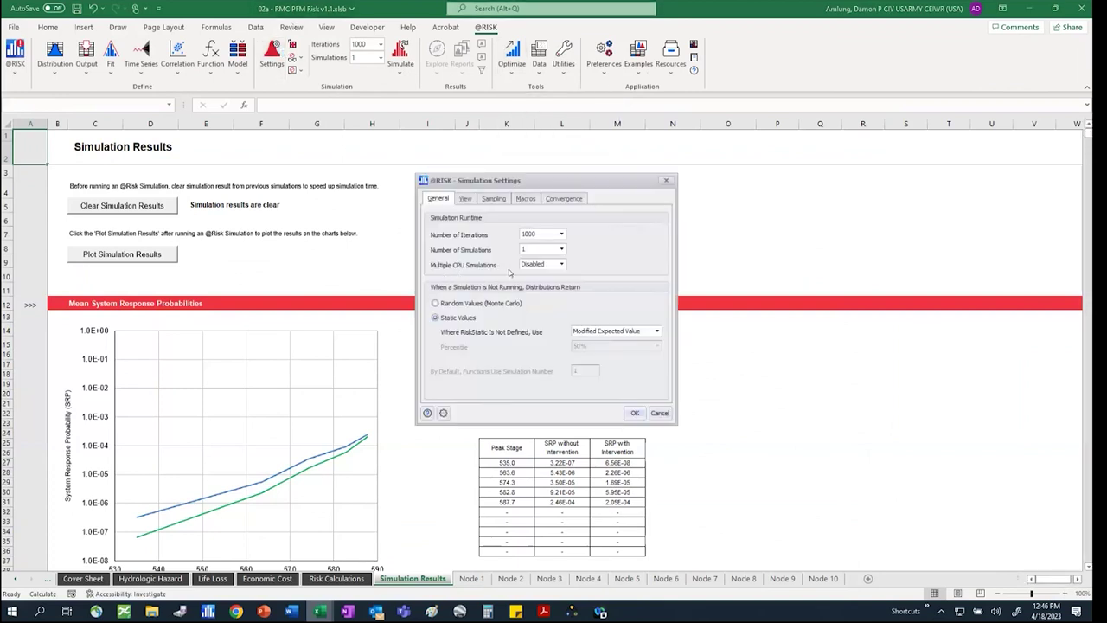
left_click(495, 199)
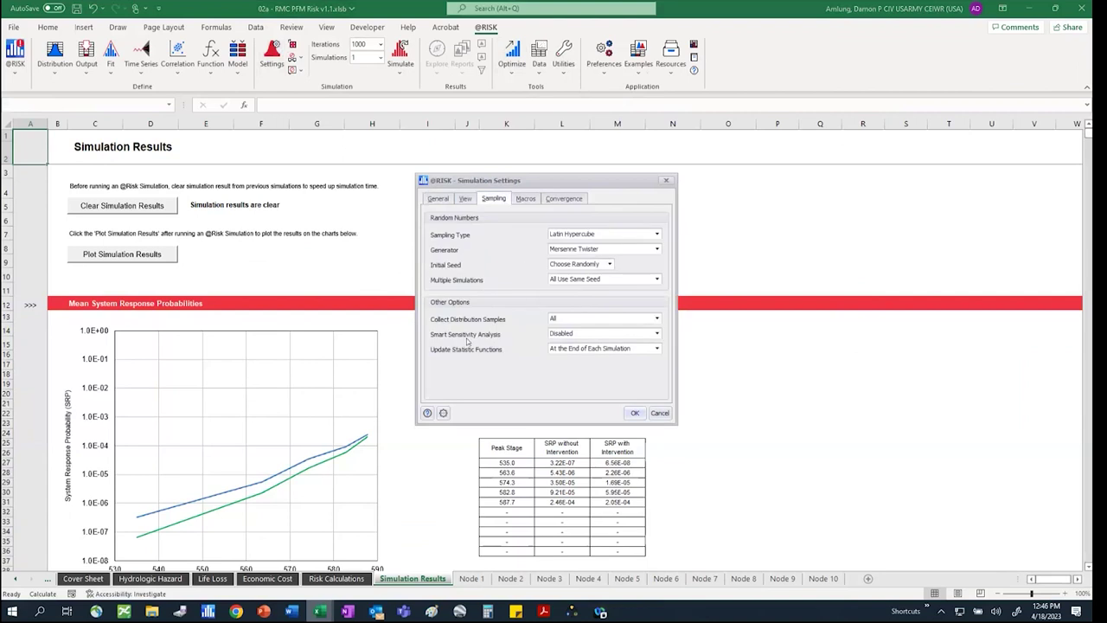
left_click(635, 414)
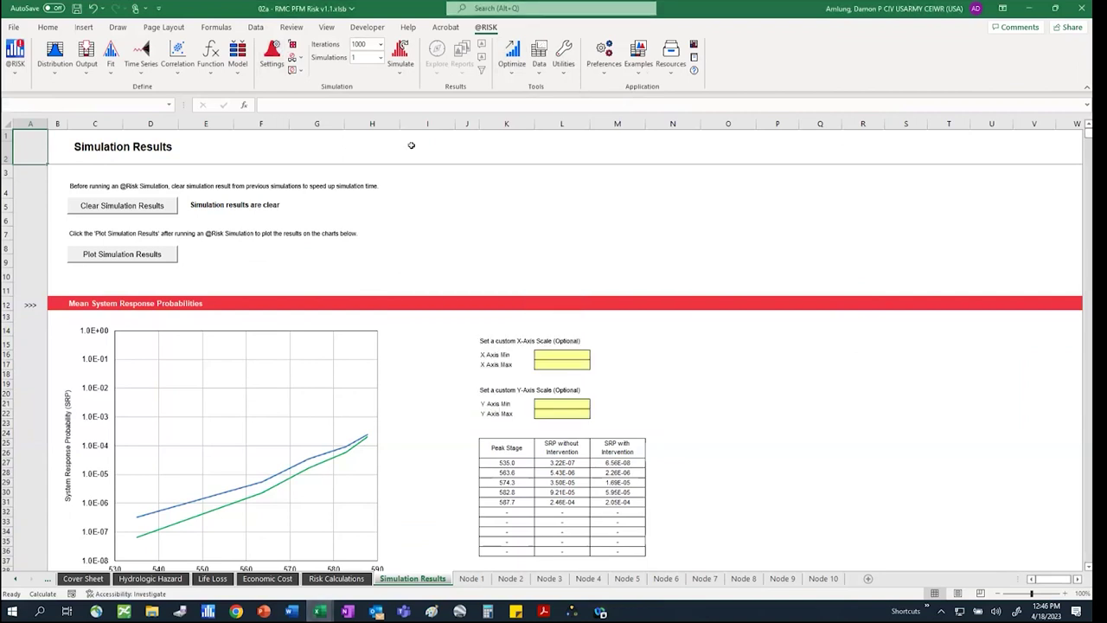
double_click(368, 44)
type("500")
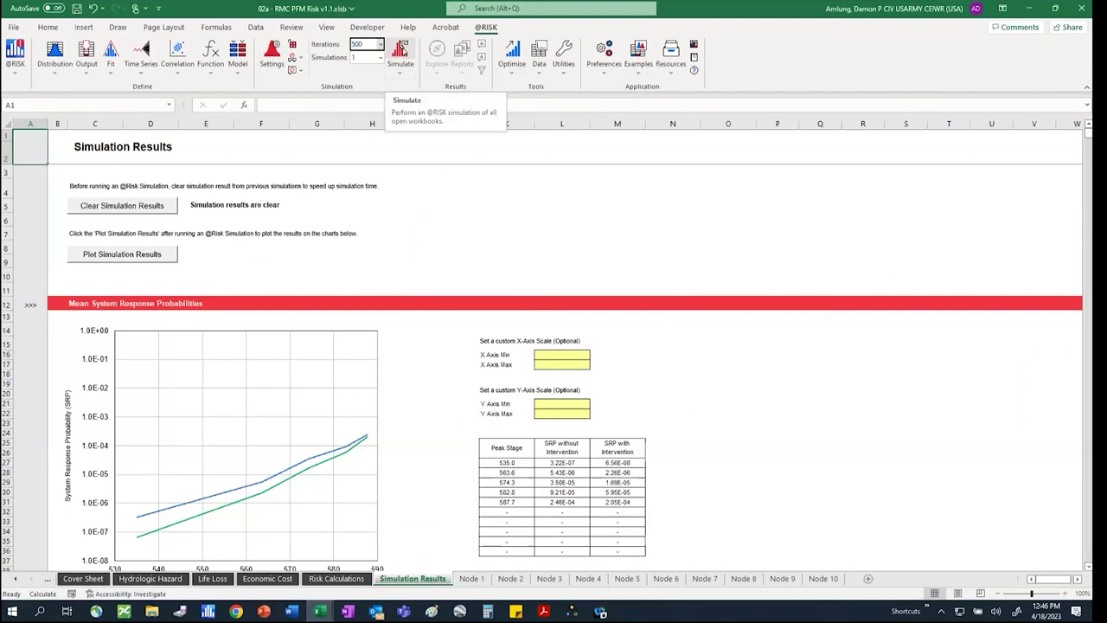
left_click(401, 47)
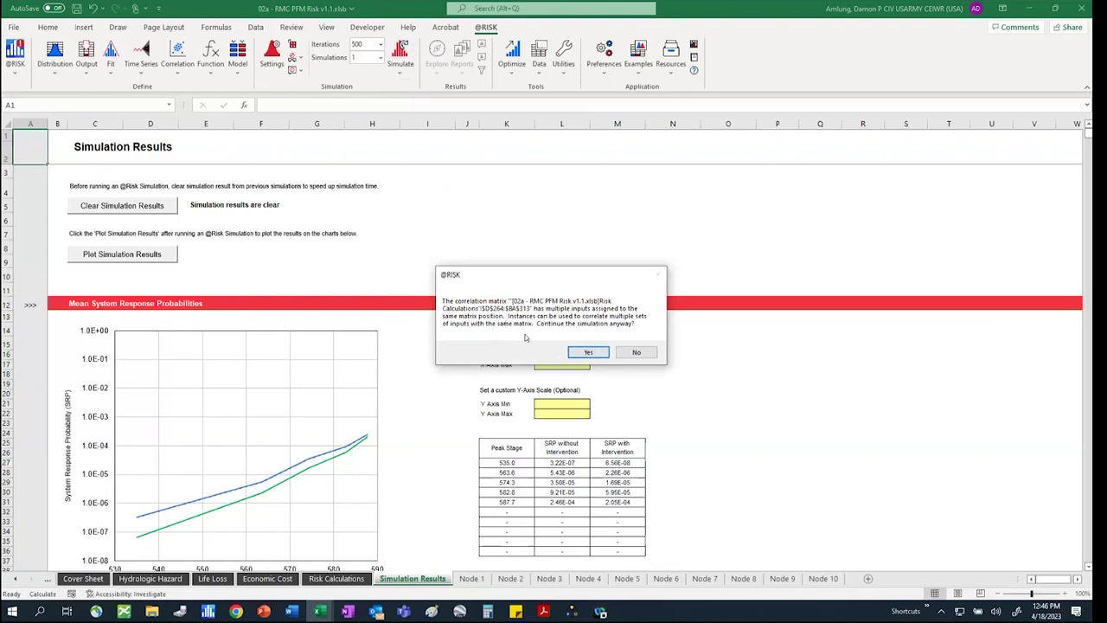
left_click(592, 353)
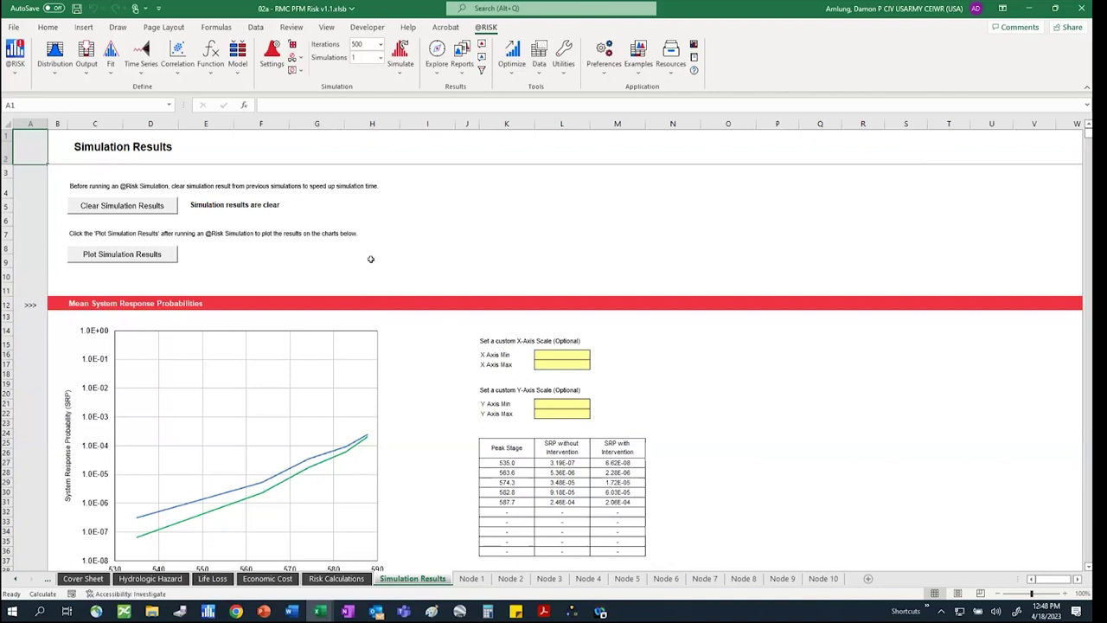
Examine the peak stages table and the Stage Frequency Plot on the Hydrologic Hazard sheet
left_click(150, 578)
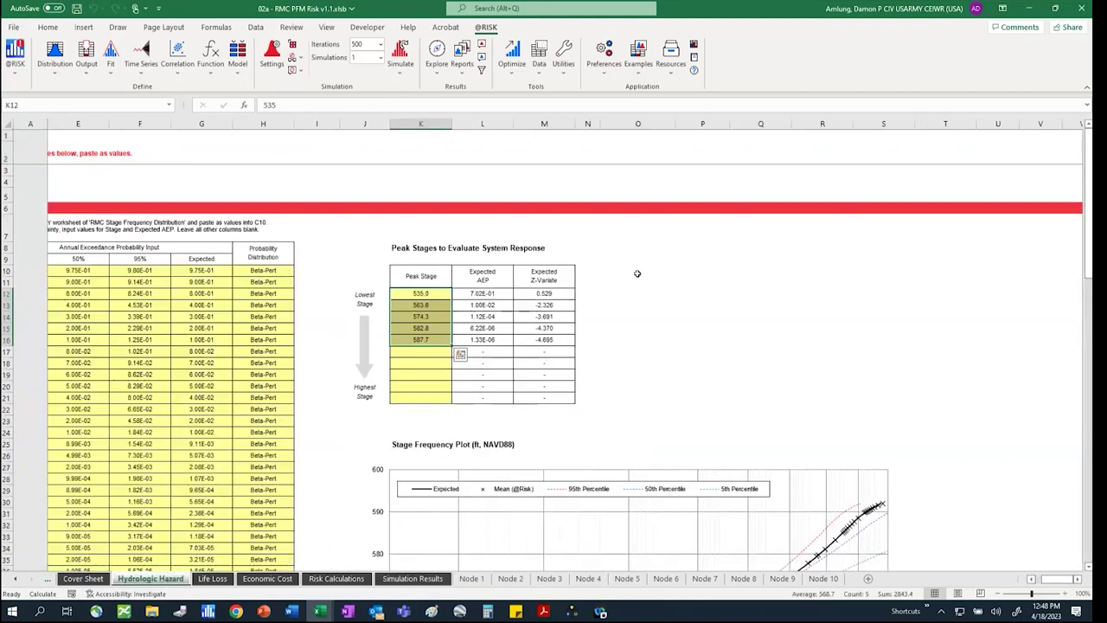
left_click(661, 300)
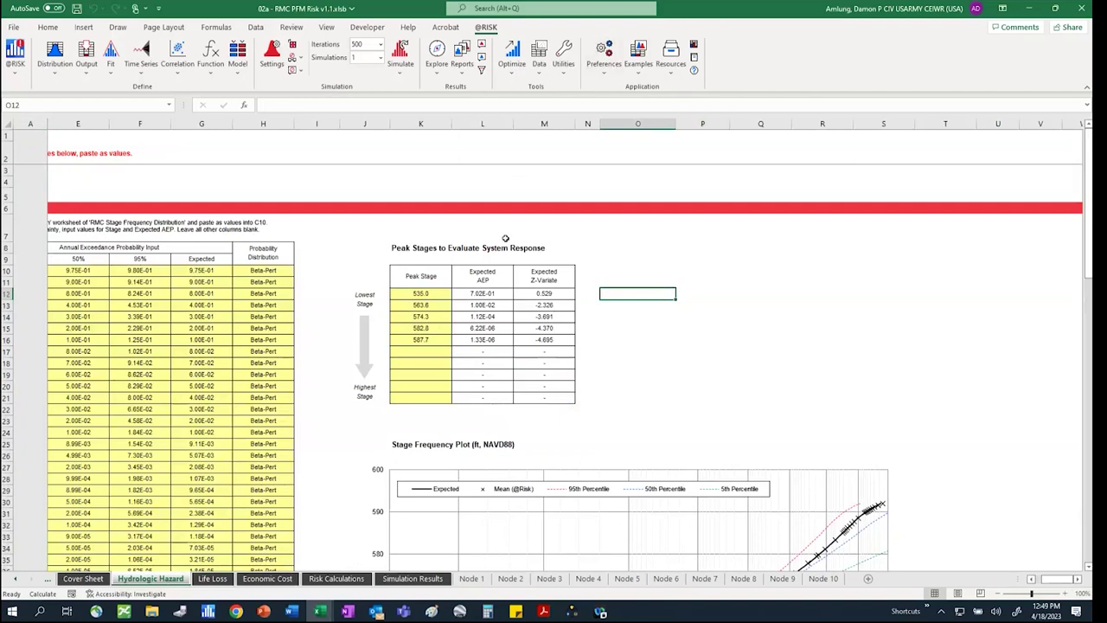
scroll(507, 240, "down", 2)
scroll(507, 240, "down", 4)
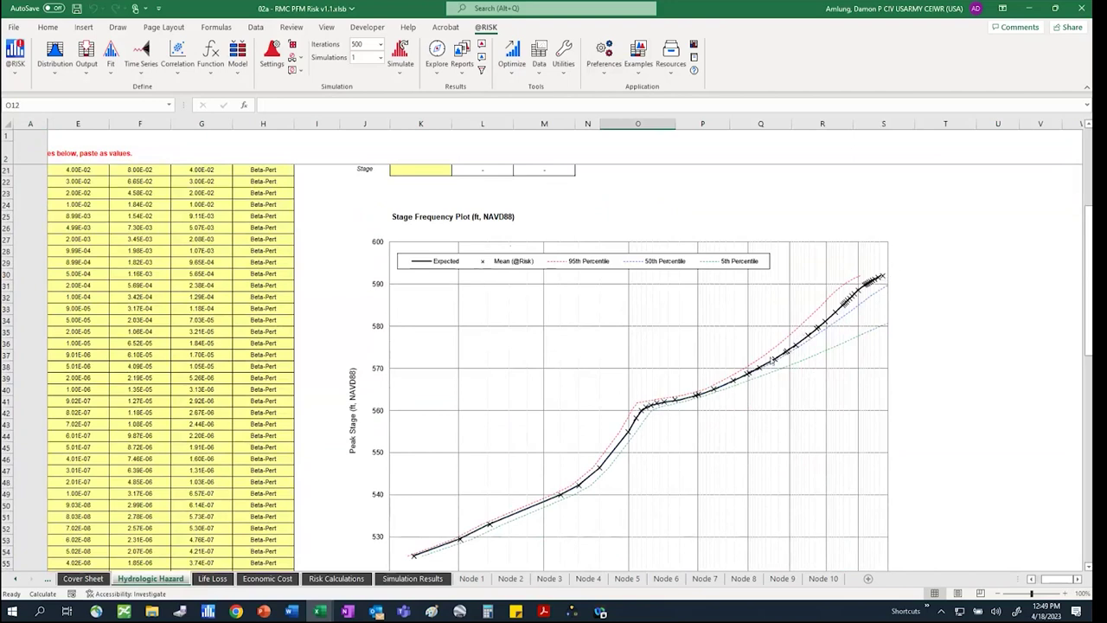
mouse_move(612, 442)
left_click(413, 578)
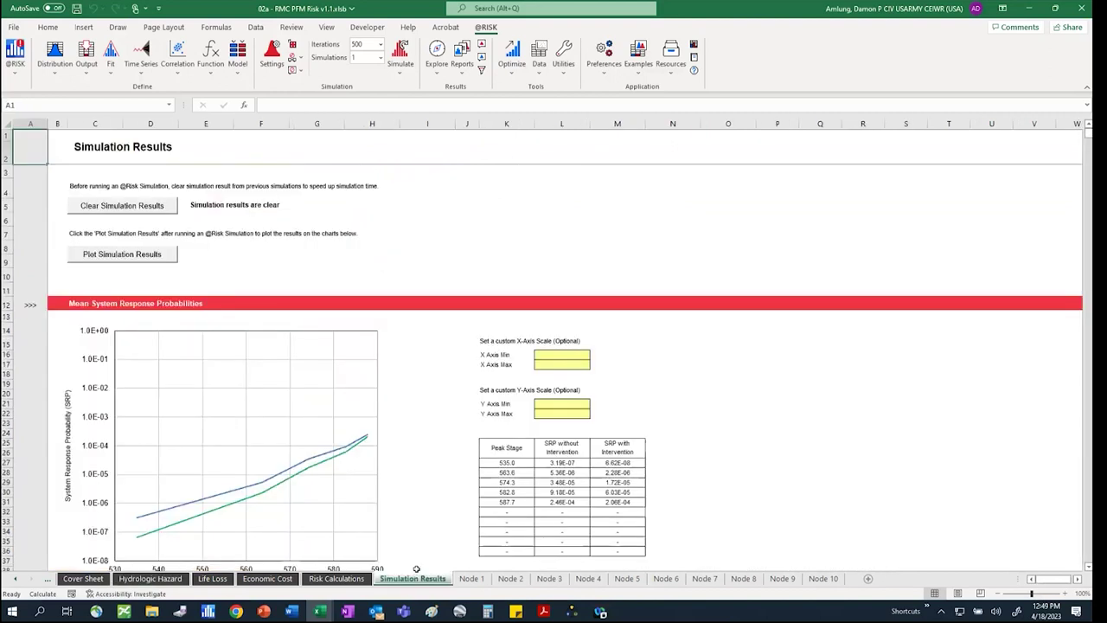
left_click(122, 254)
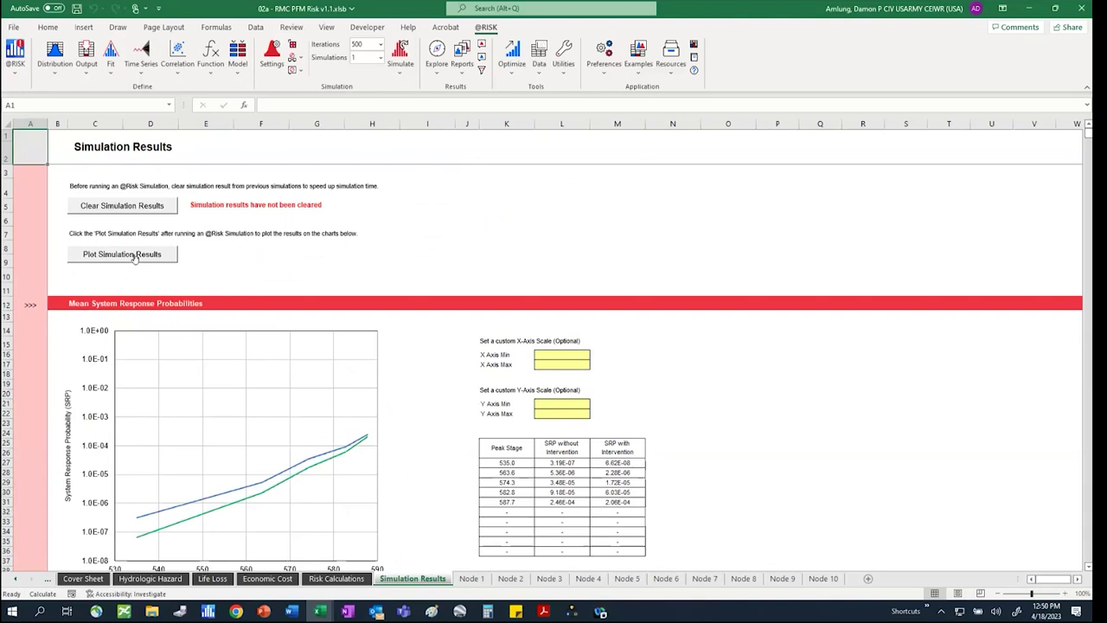
Look over the Node 1, Node 2 and Life Loss sheets and return to the Simulation Results sheet
left_click(476, 583)
left_click(509, 579)
left_click(210, 578)
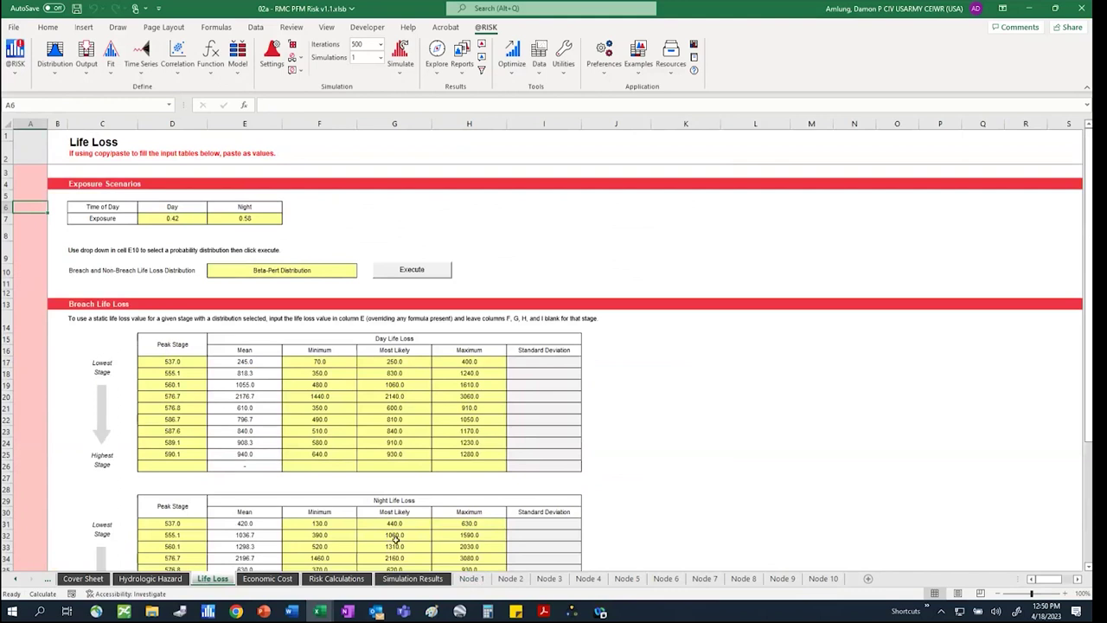
left_click(413, 578)
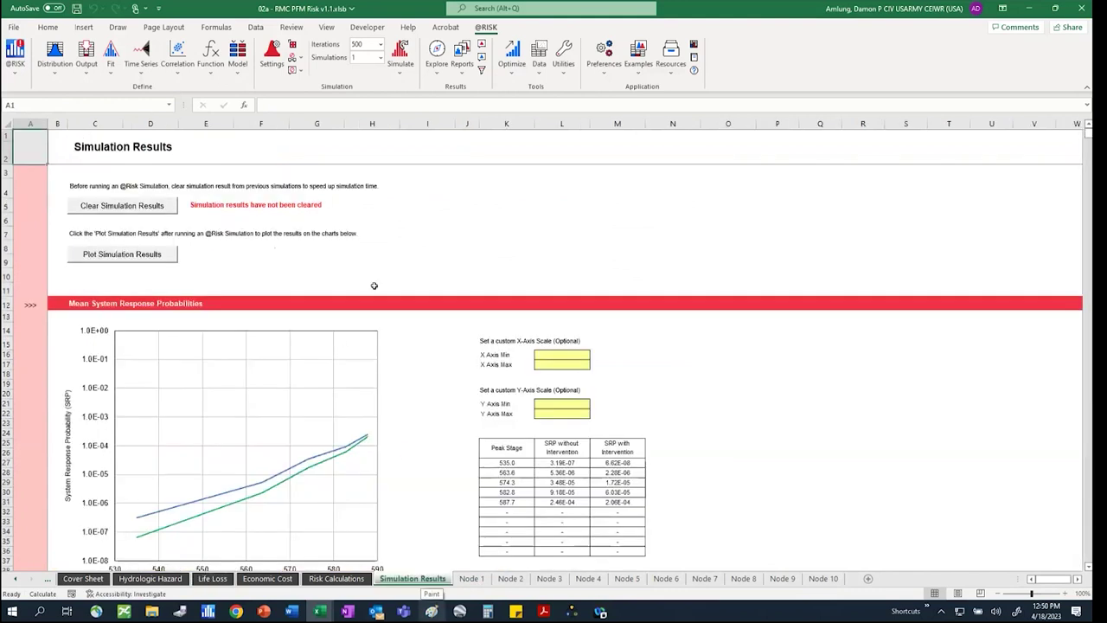
Examine the plotted life loss risk chart, its guideline percentages, and the failure probability and annual life loss charts
scroll(373, 286, "down", 5)
scroll(374, 323, "down", 15)
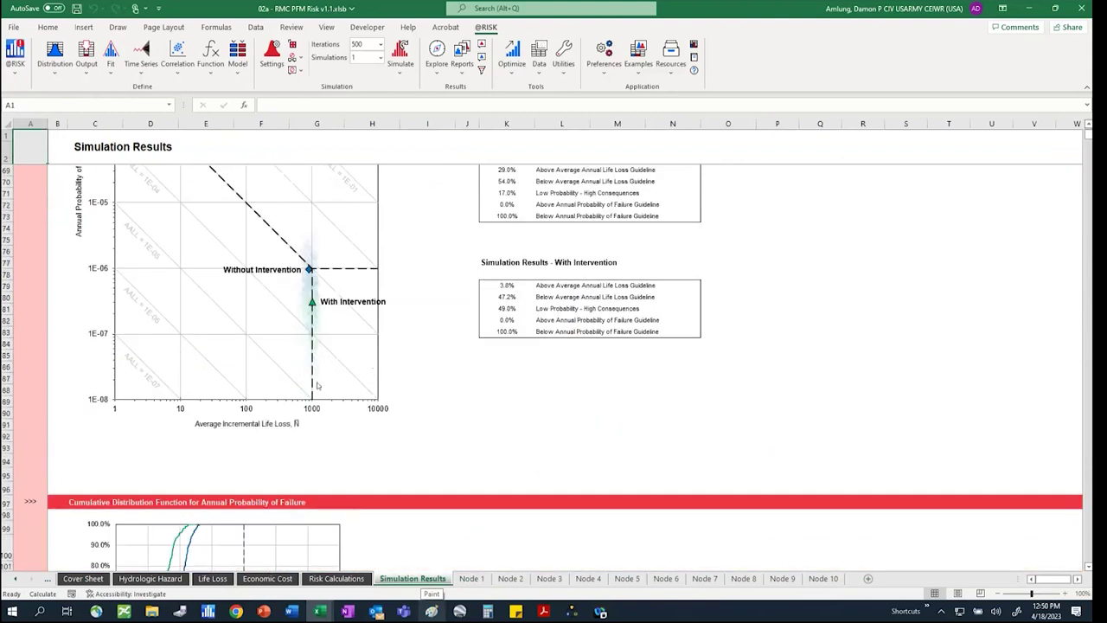
scroll(475, 456, "up", 4)
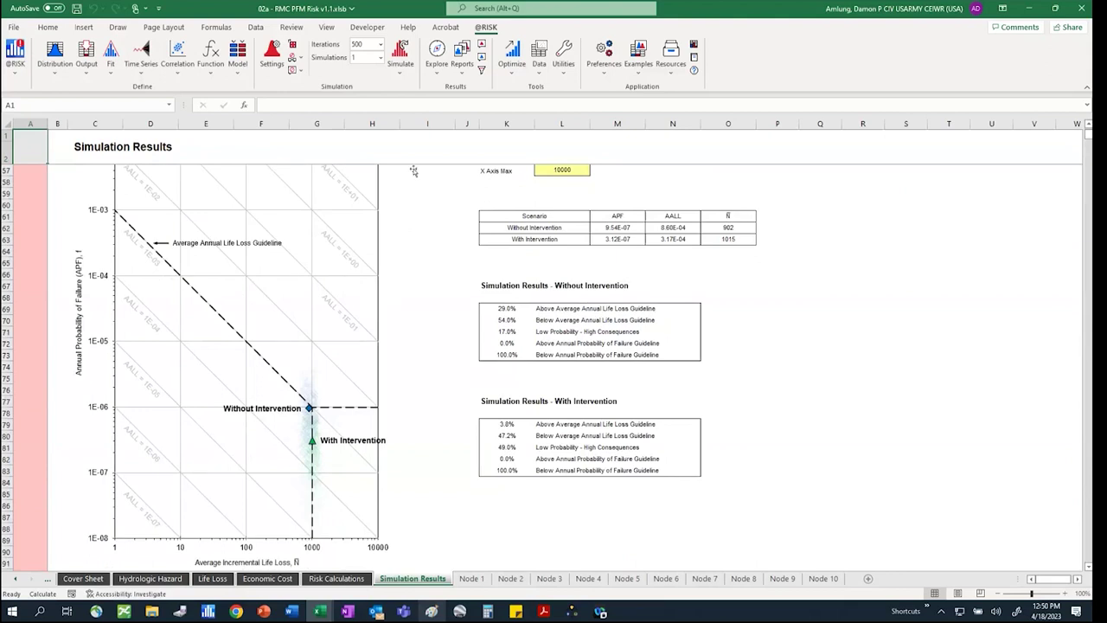
scroll(481, 368, "down", 4)
scroll(481, 370, "down", 9)
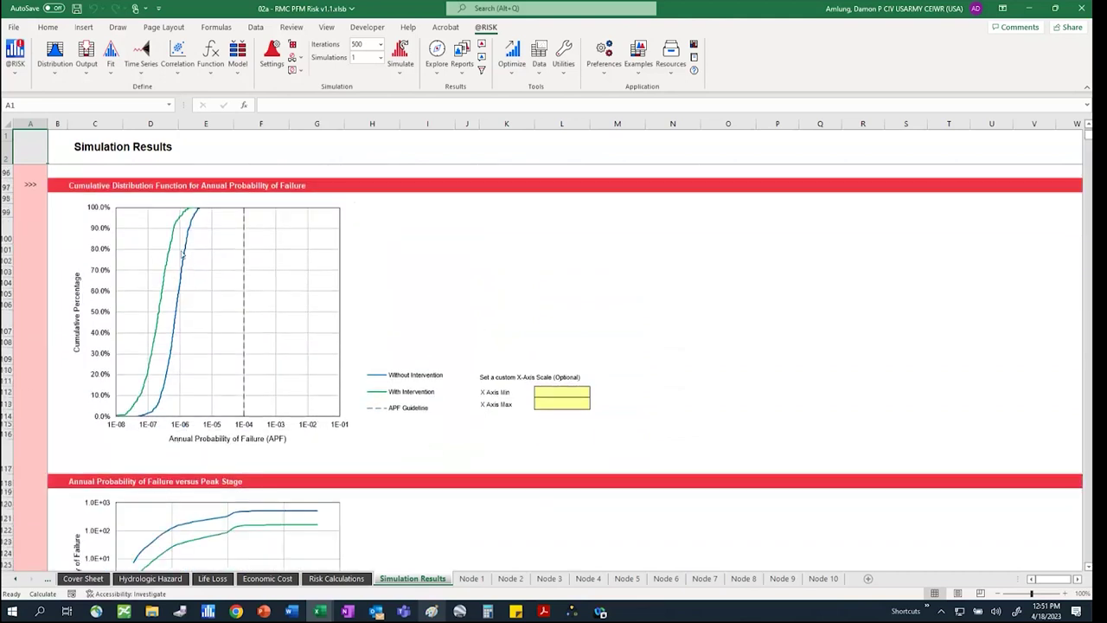
scroll(197, 307, "down", 6)
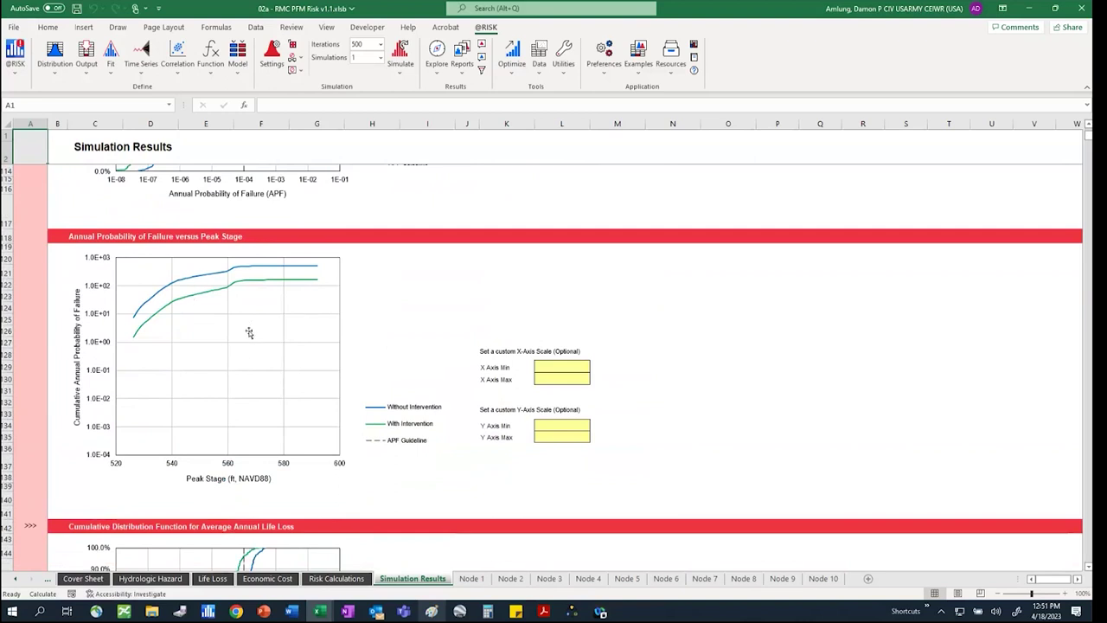
scroll(248, 333, "down", 8)
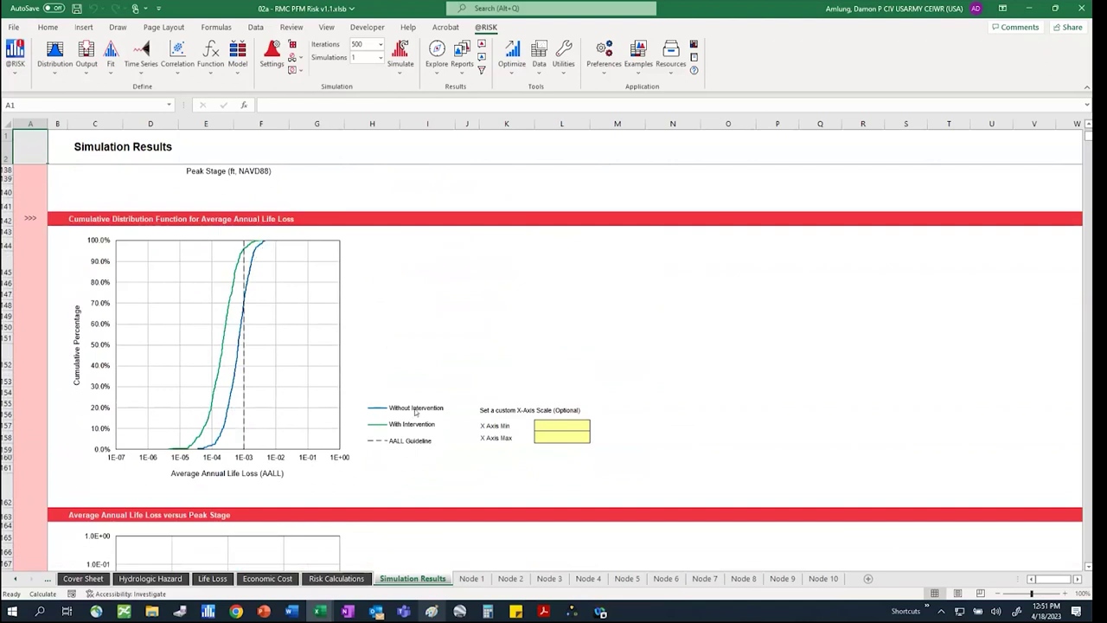
scroll(415, 412, "down", 12)
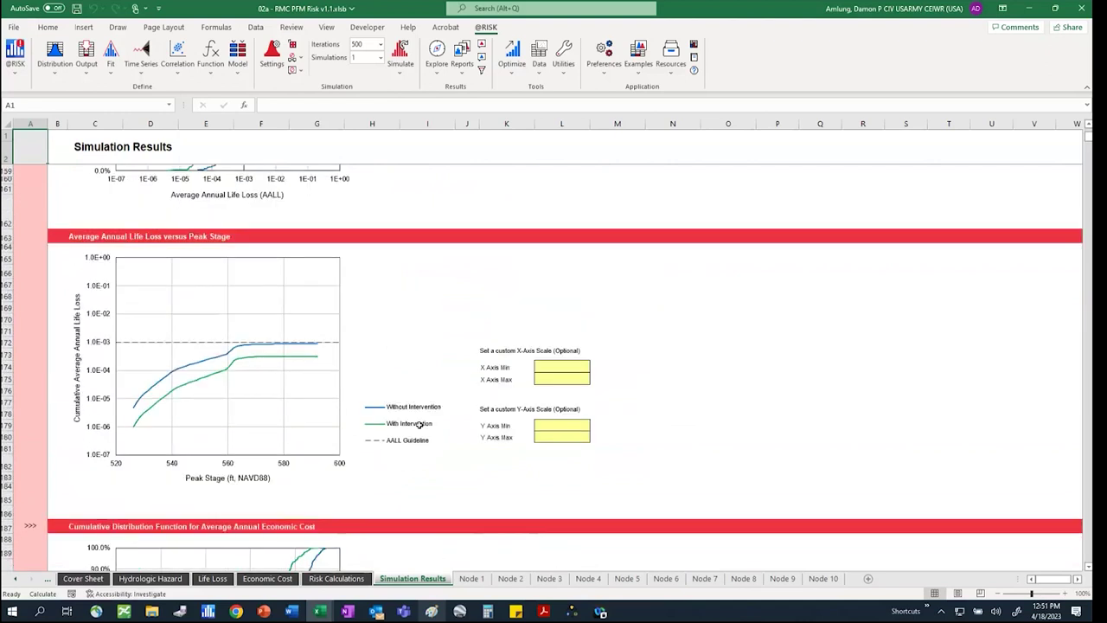
Examine the Iteration Results table from the first iteration through to its mean, minimum and maximum rows
scroll(419, 429, "down", 20)
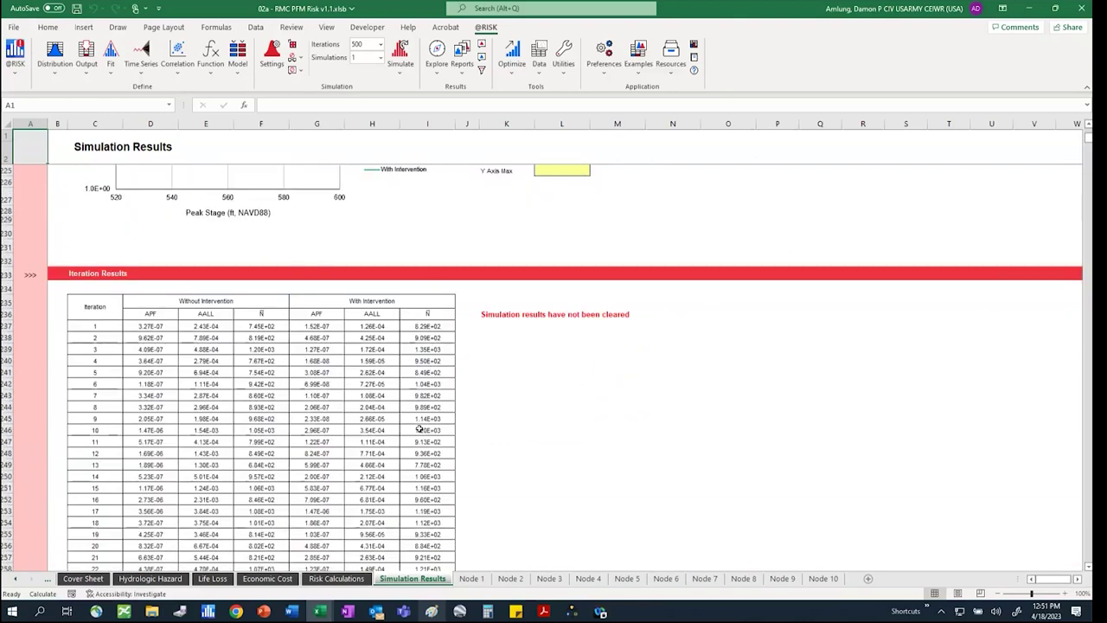
scroll(419, 427, "up", 3)
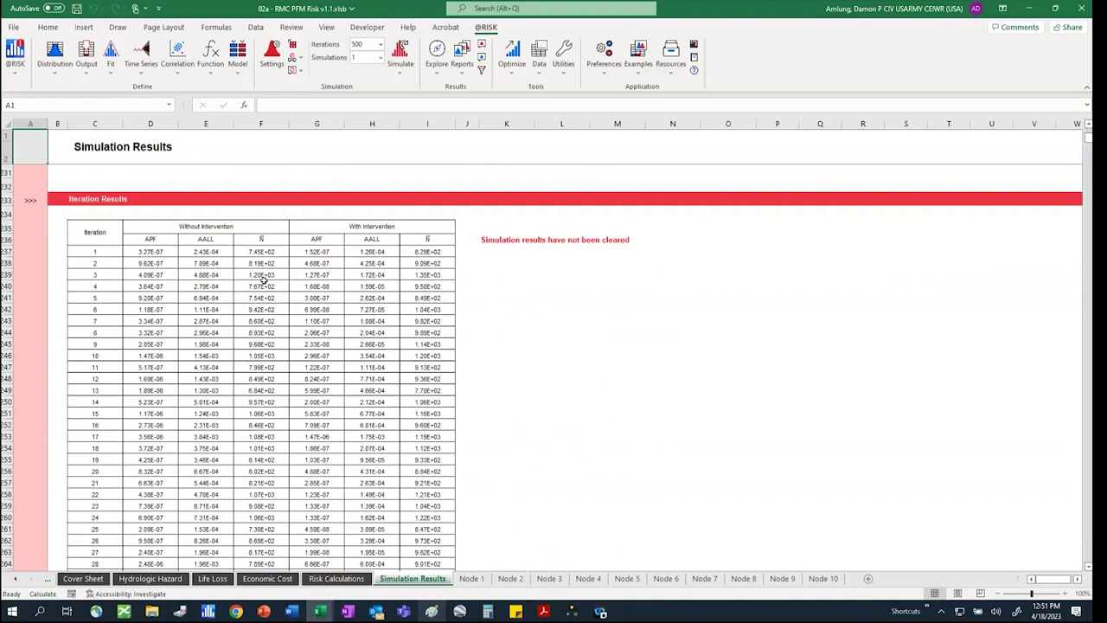
scroll(264, 280, "down", 16)
scroll(266, 299, "down", 20)
scroll(267, 316, "down", 20)
scroll(270, 334, "down", 20)
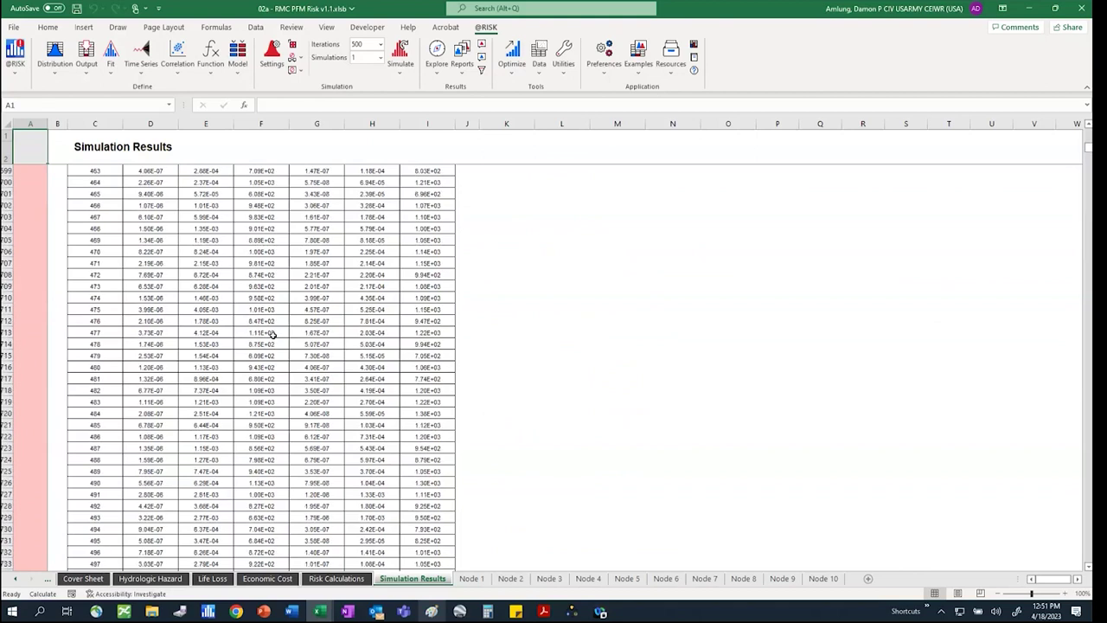
scroll(271, 333, "down", 10)
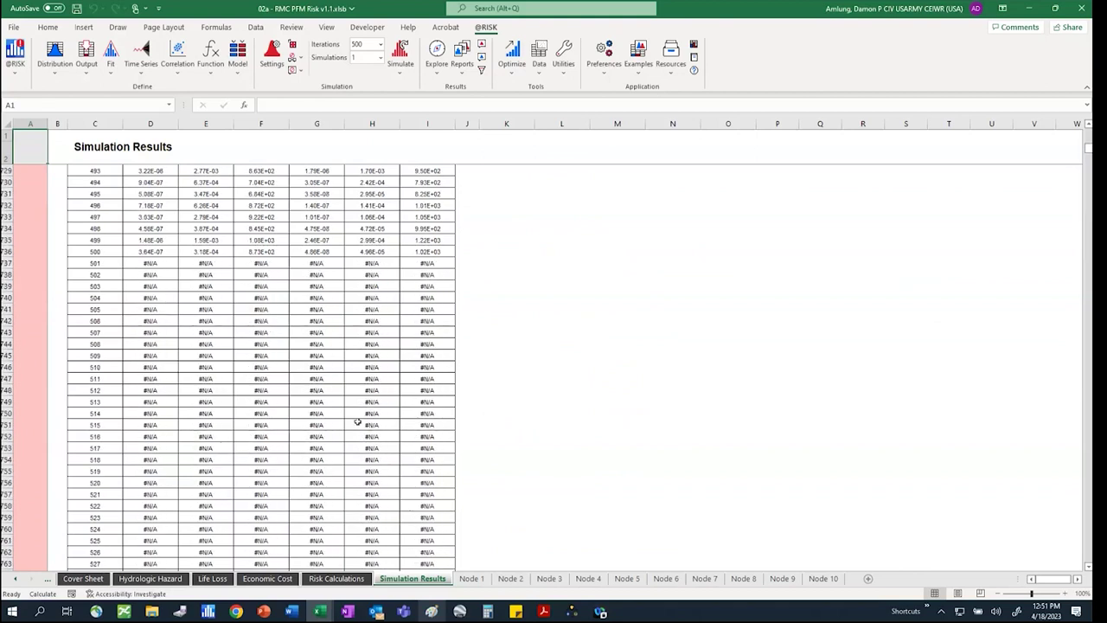
left_click(172, 259)
key("ctrl+Down")
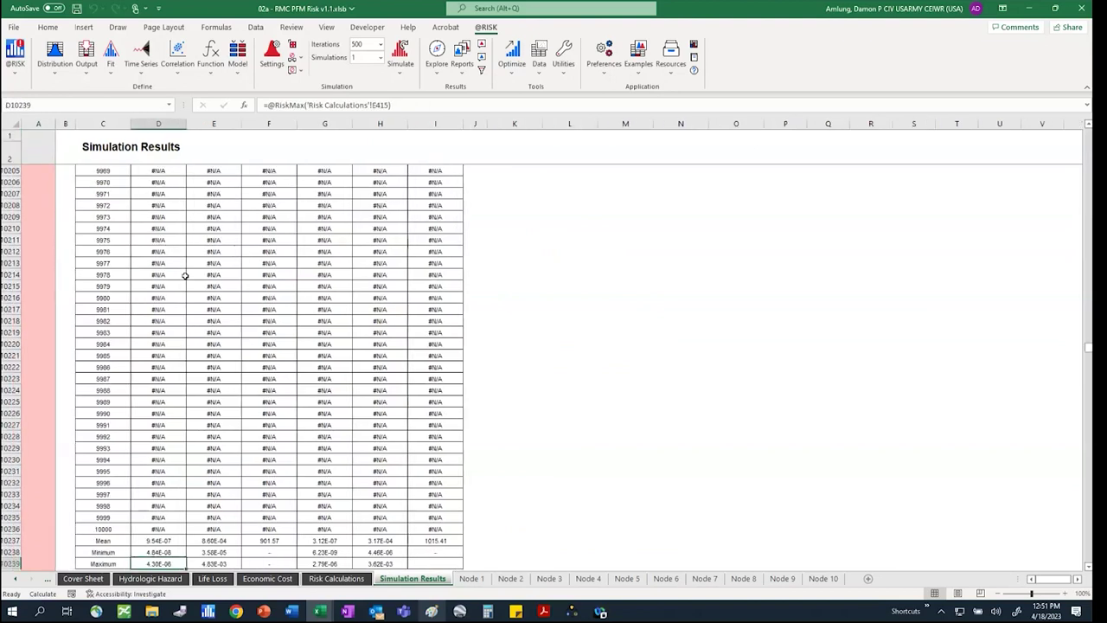
Examine the Percentiles table and its RiskPercentile formulas down to the end of the Simulation Results sheet
scroll(308, 302, "down", 5)
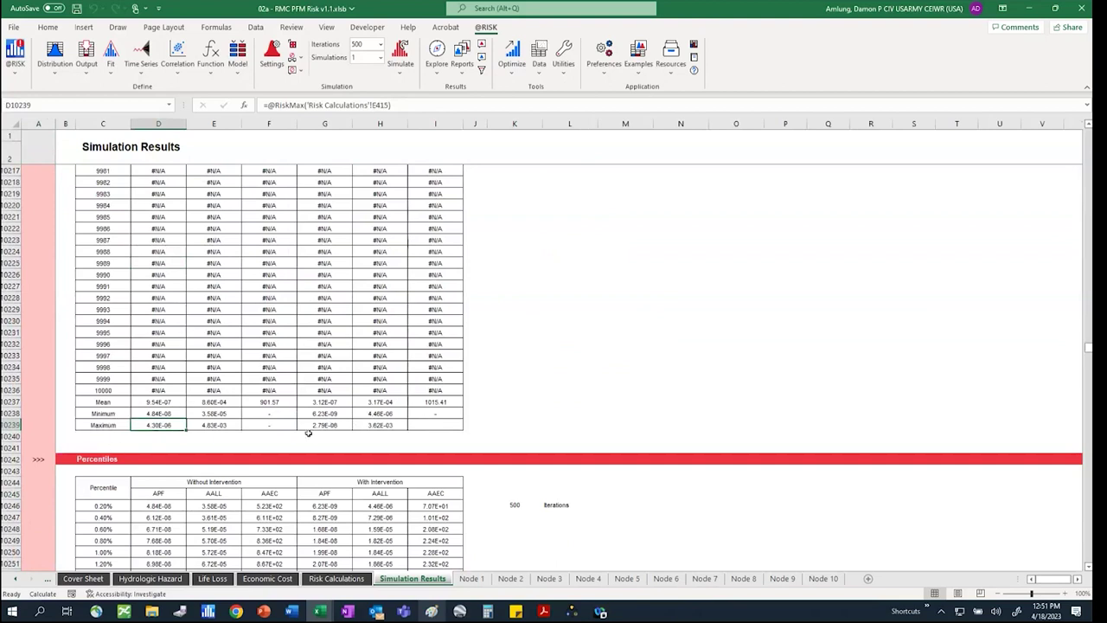
scroll(302, 424, "down", 7)
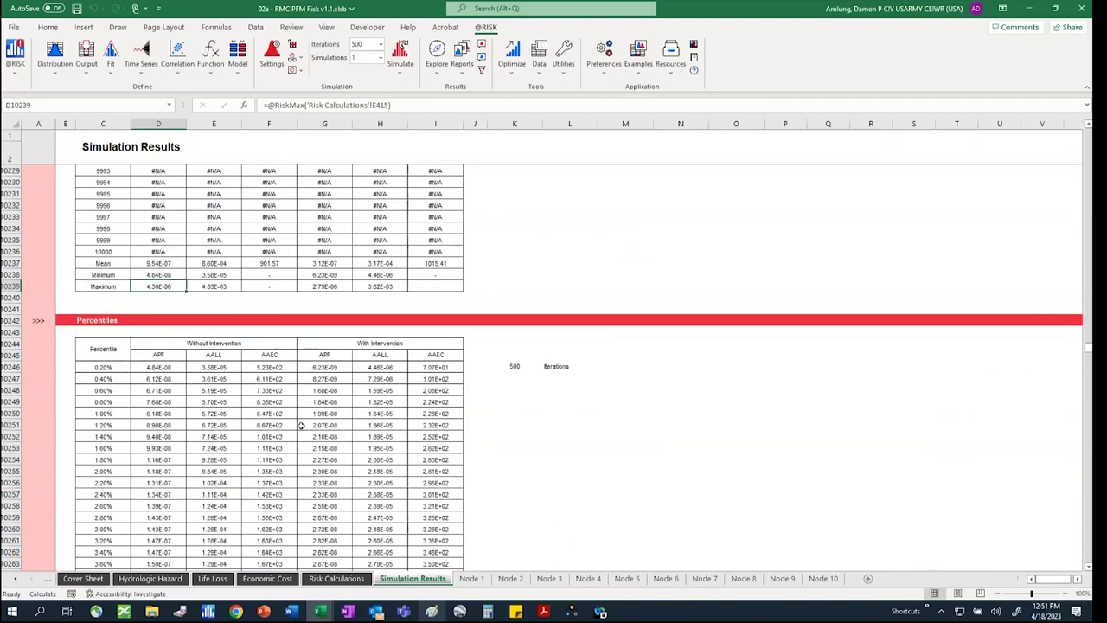
scroll(302, 423, "up", 1)
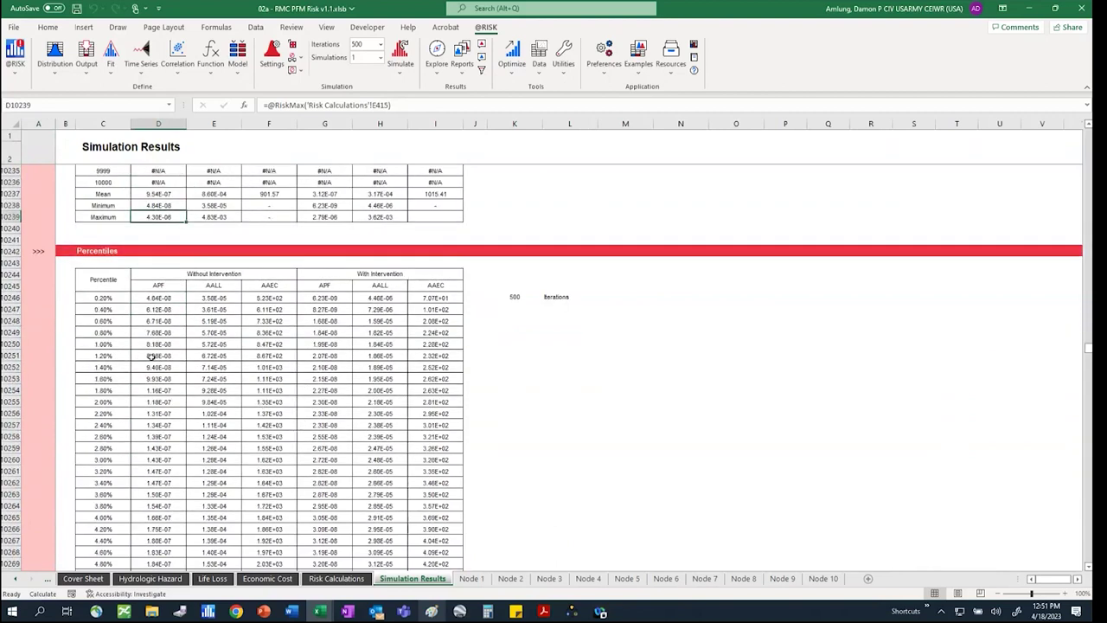
left_click(235, 342)
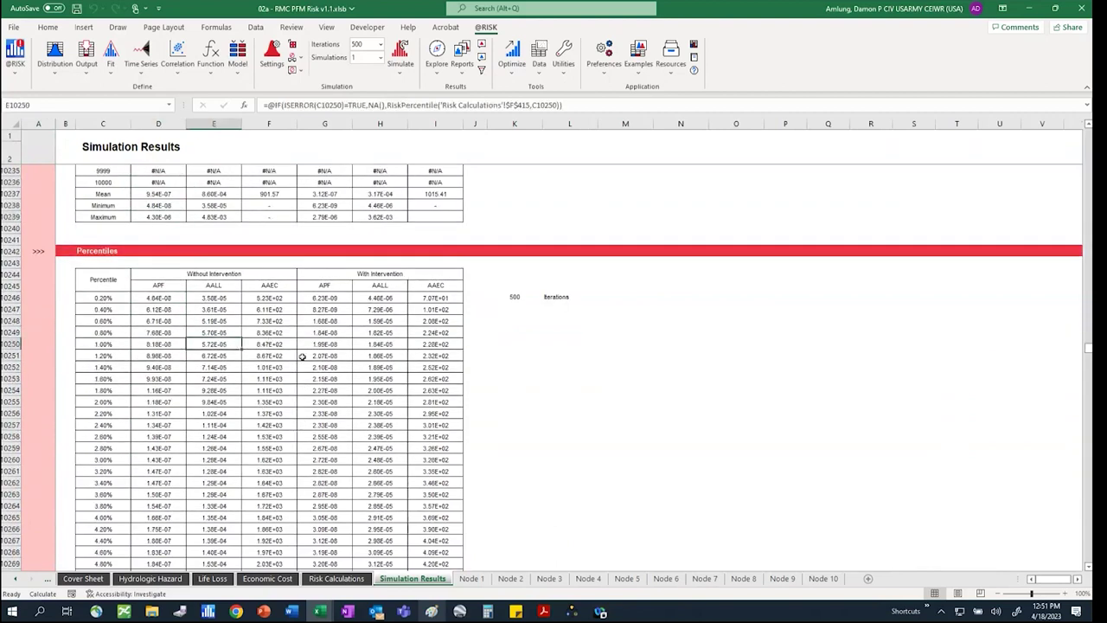
scroll(302, 356, "down", 20)
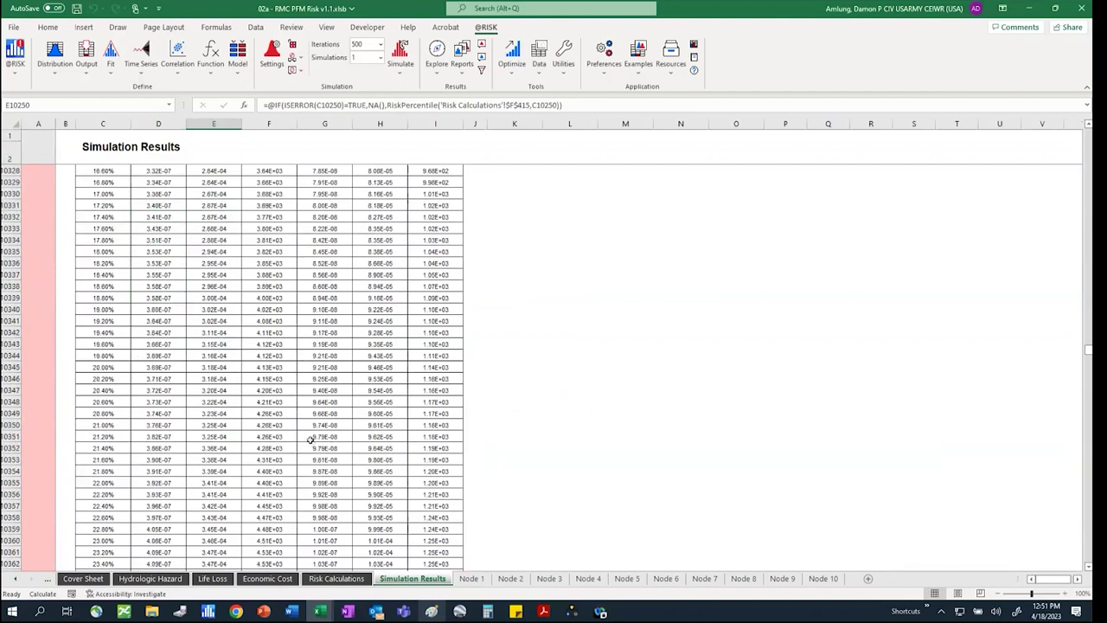
left_click(344, 426)
double_click(343, 429)
scroll(299, 403, "down", 14)
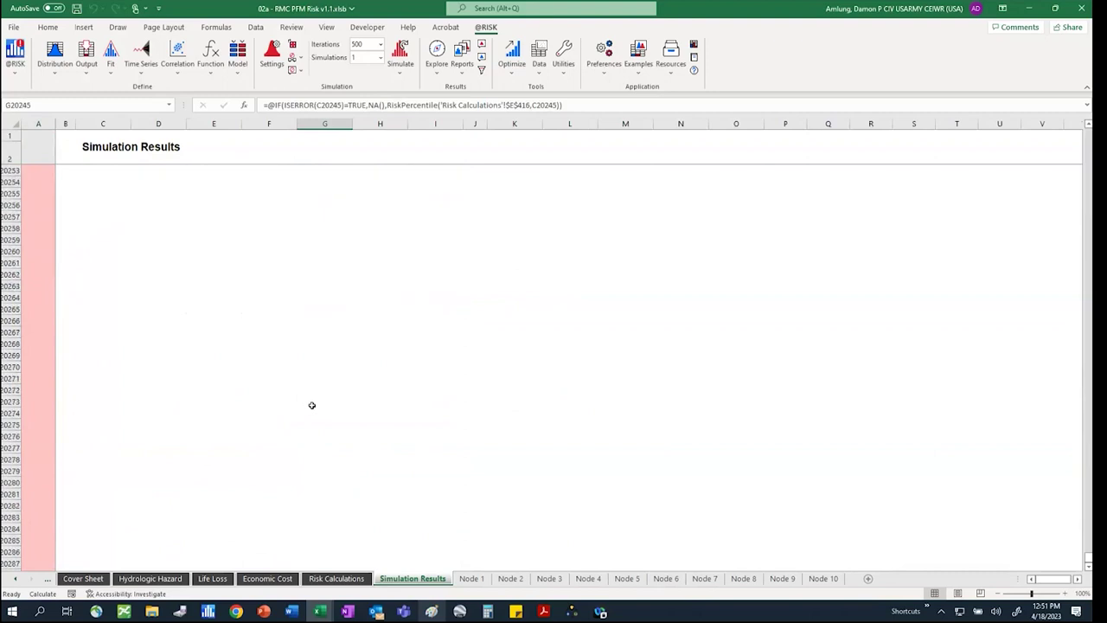
scroll(312, 405, "up", 20)
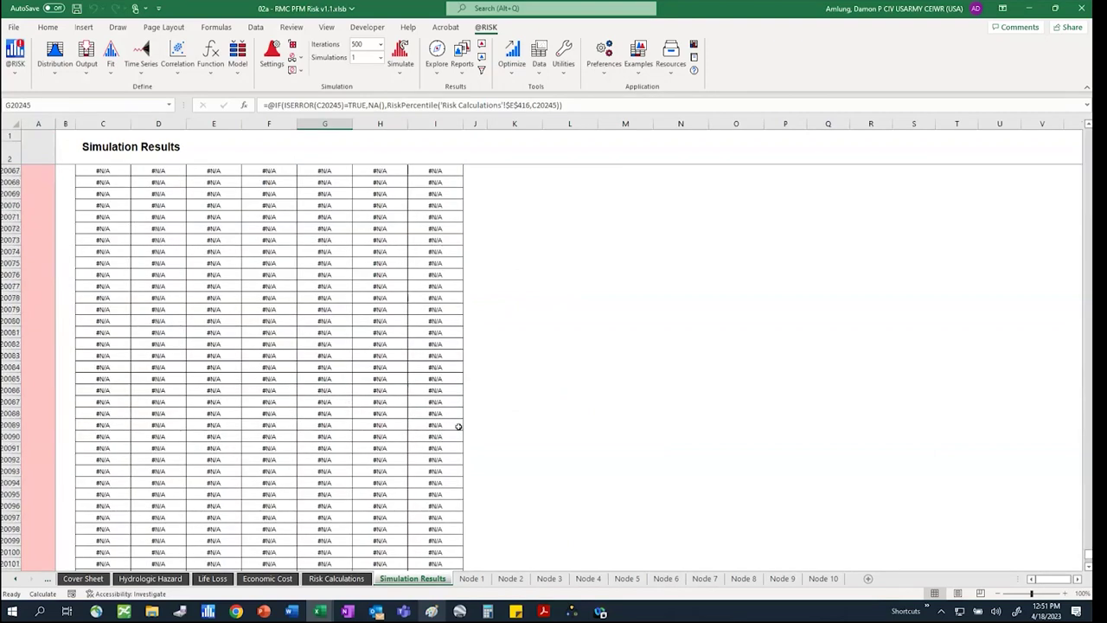
Return to the start of the Simulation Results sheet and bring up the Node 1 sheet
left_click_drag(1088, 555, 1088, 131)
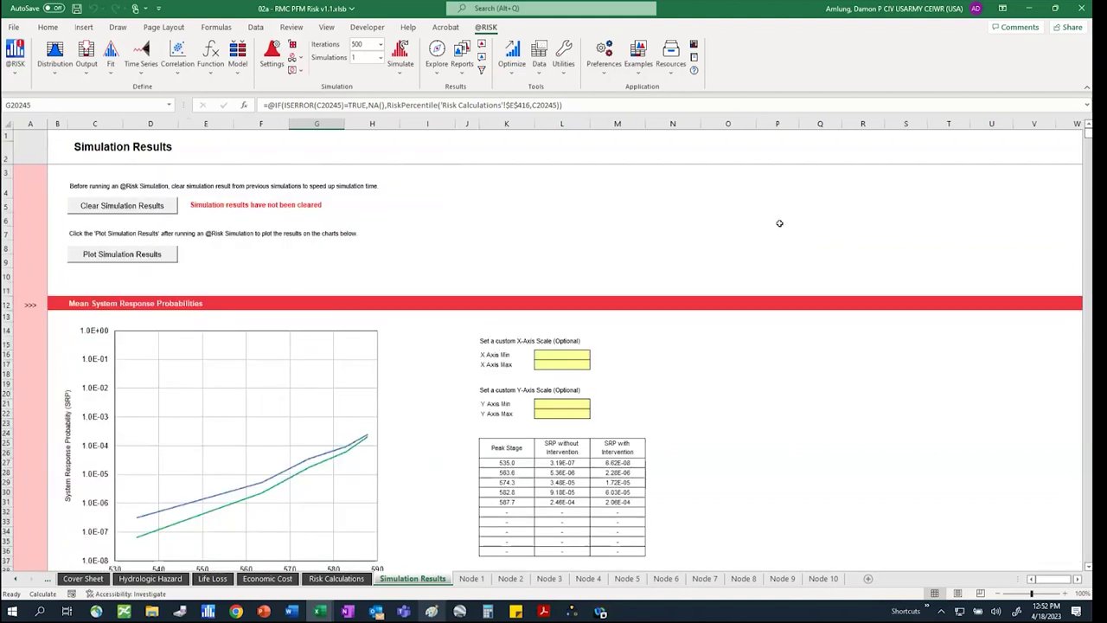
scroll(782, 221, "down", 3)
scroll(782, 221, "up", 3)
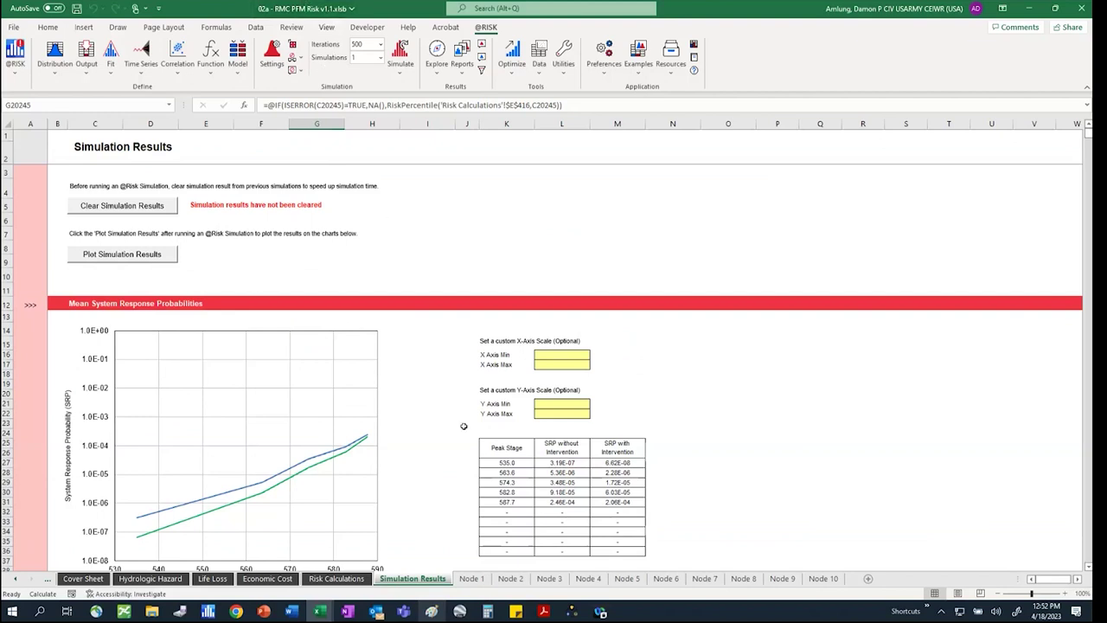
left_click(471, 578)
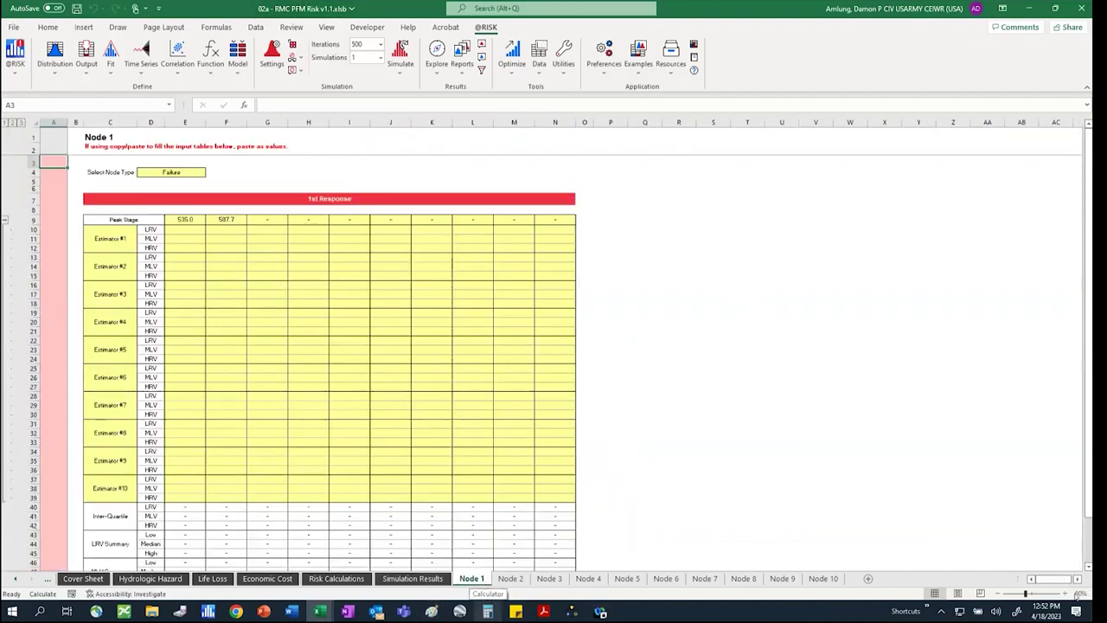
Review the available probability distribution options for the Consensus Team Estimate on the Node 1 sheet without changing the selection
left_click(1031, 593)
scroll(768, 303, "down", 13)
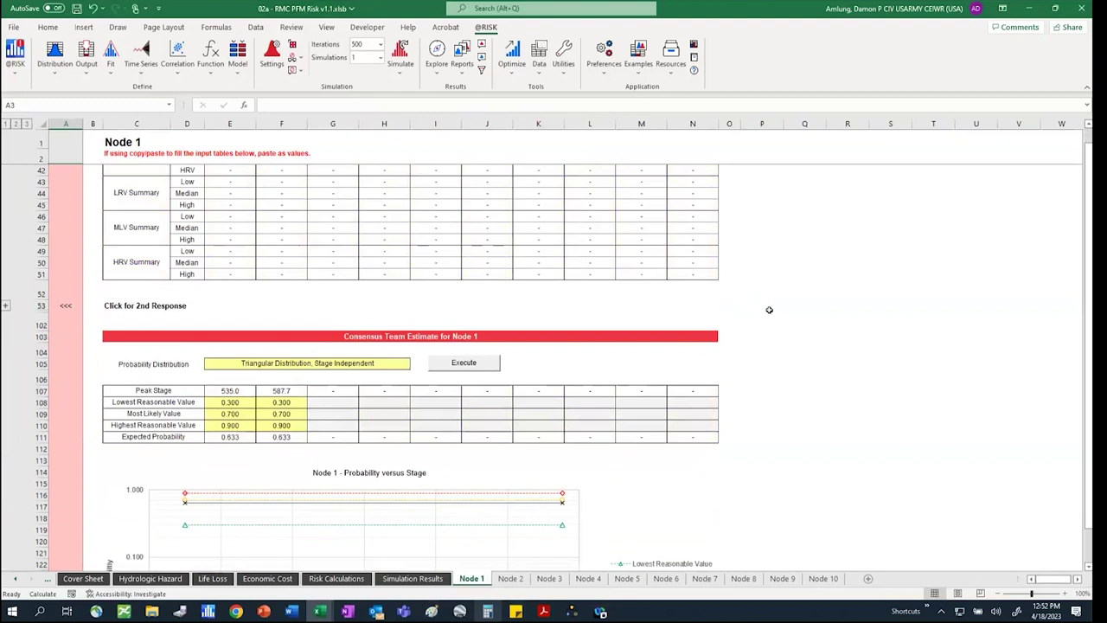
left_click(338, 358)
left_click(415, 363)
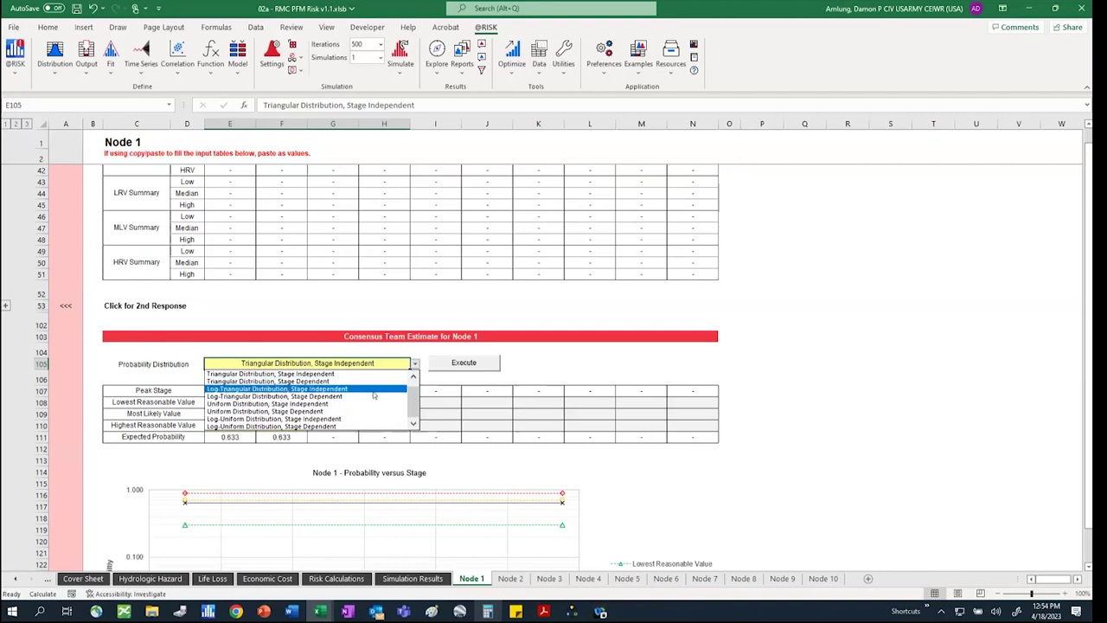
key("Escape")
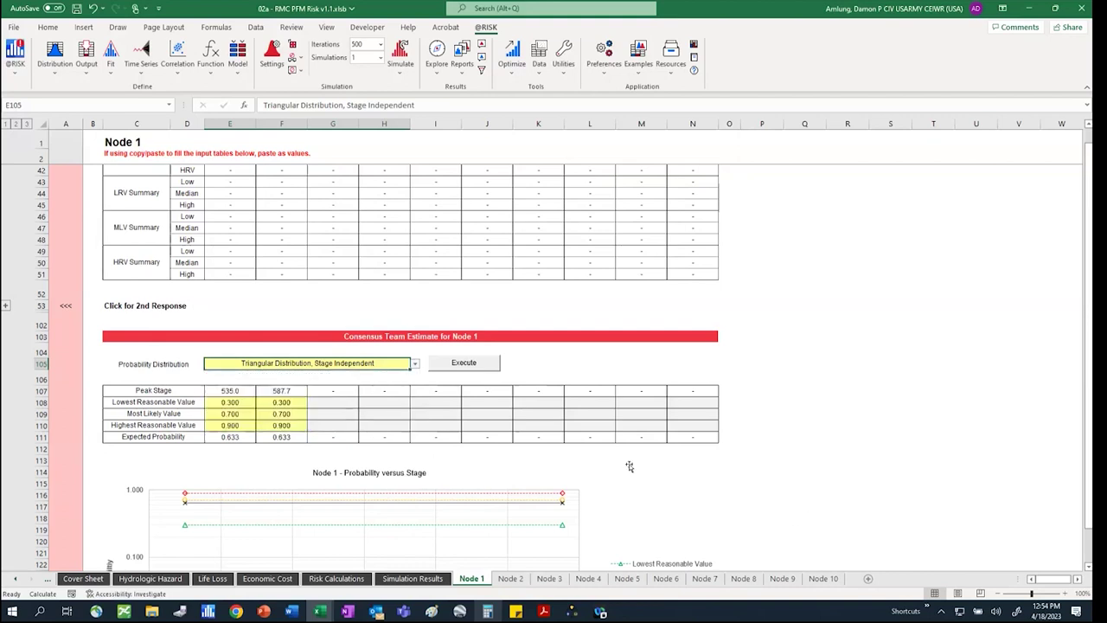
left_click(417, 364)
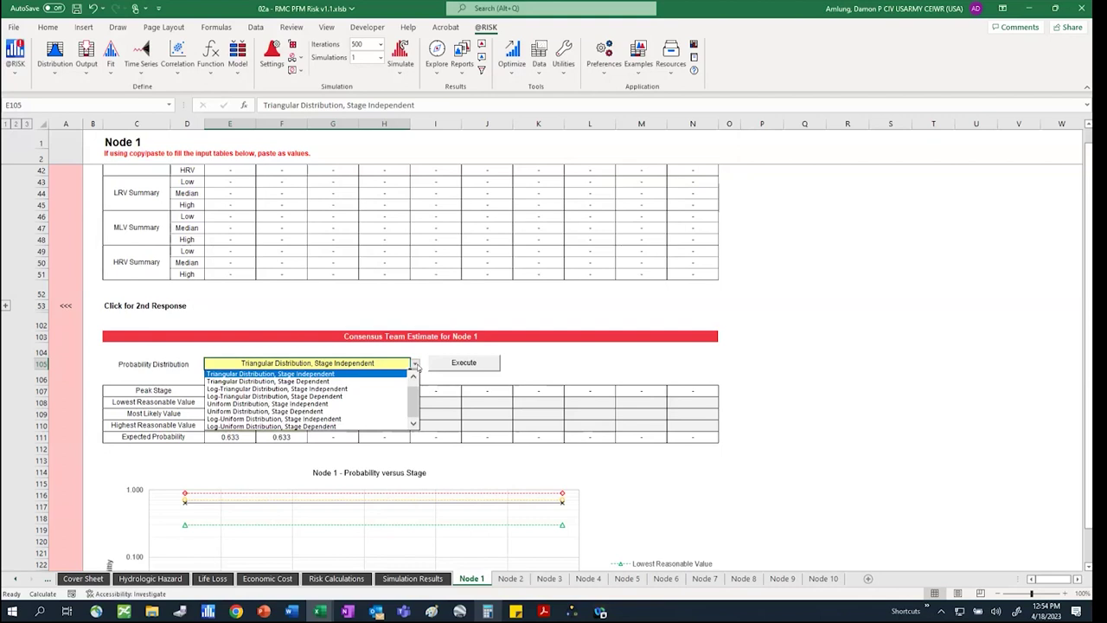
left_click(416, 366)
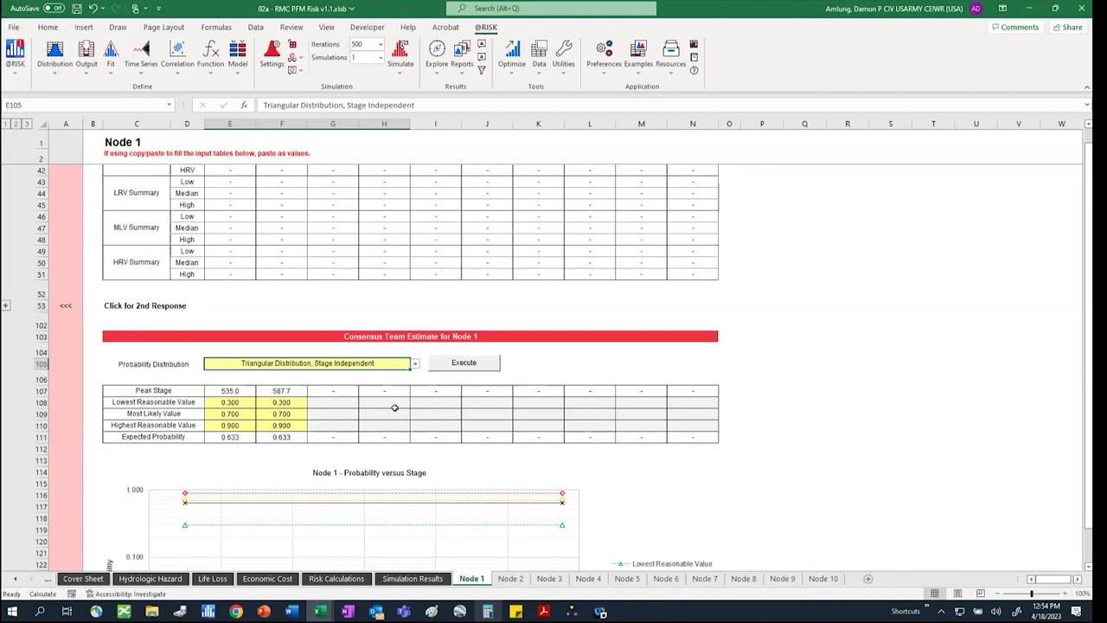
On the Risk Calculations sheet, inspect the Node 1 formulas for peak stages 535.0 and 563.6 in the Considering Intervention table
left_click(333, 578)
scroll(349, 433, "up", 15)
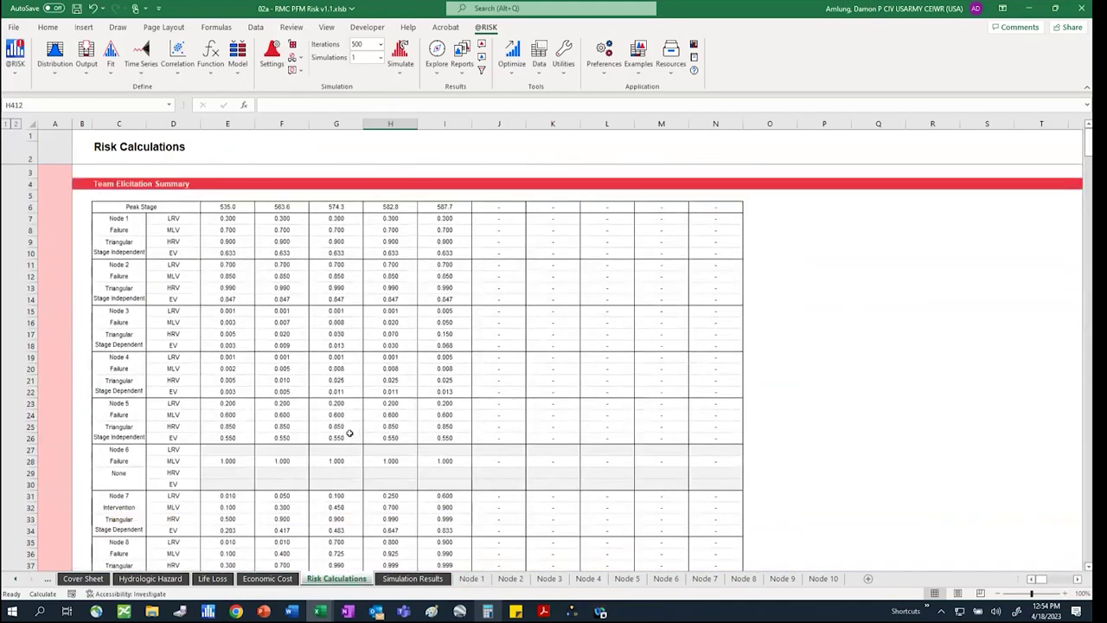
scroll(350, 432, "down", 14)
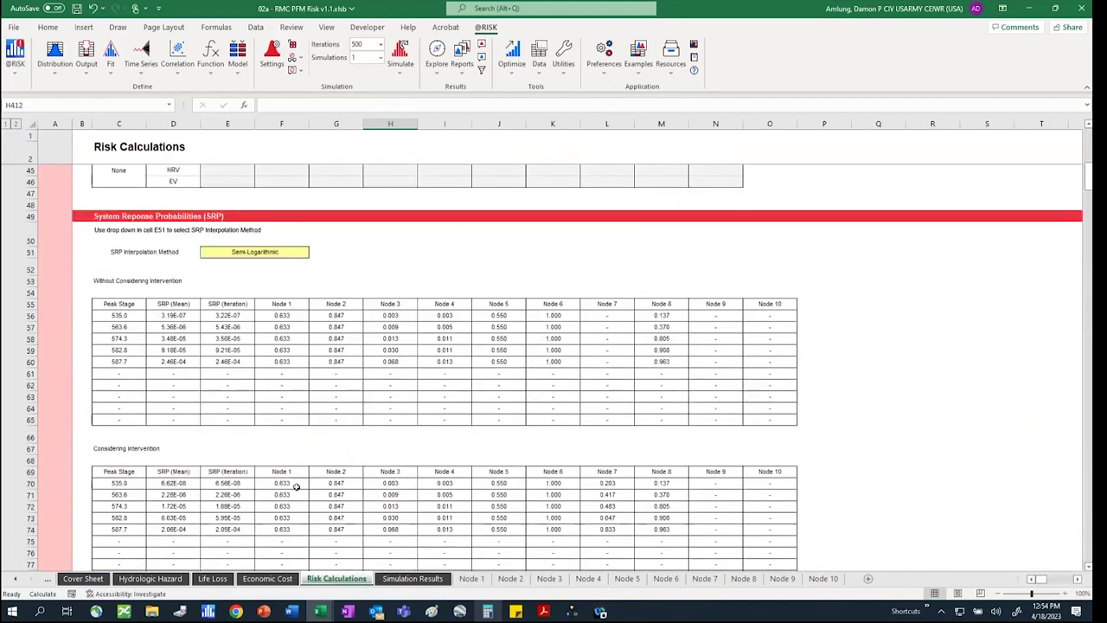
left_click(295, 485)
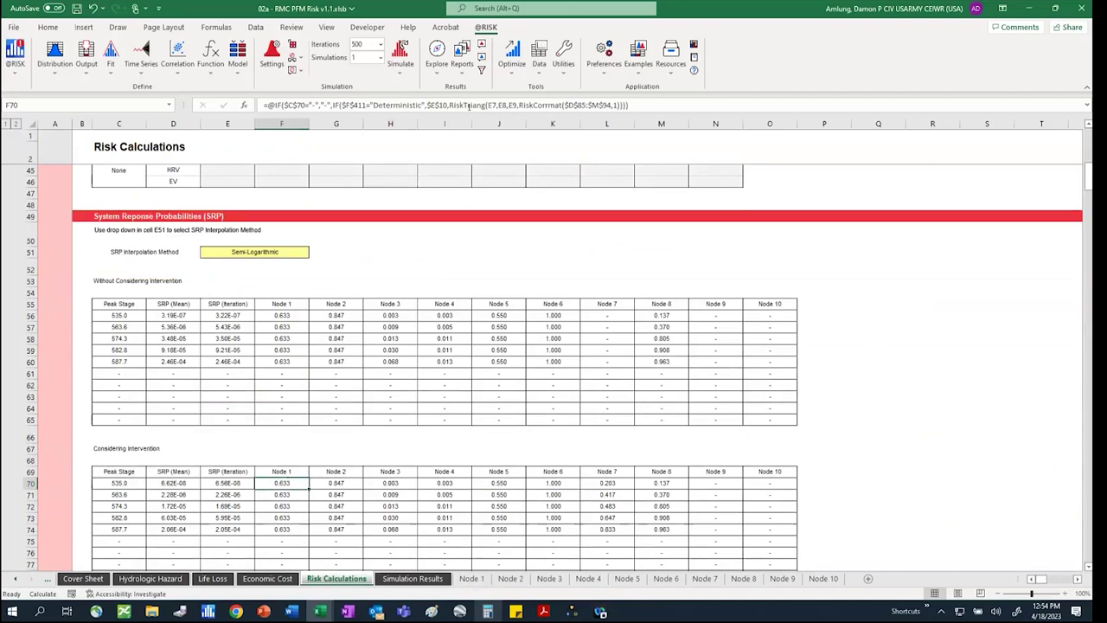
left_click_drag(449, 104, 629, 104)
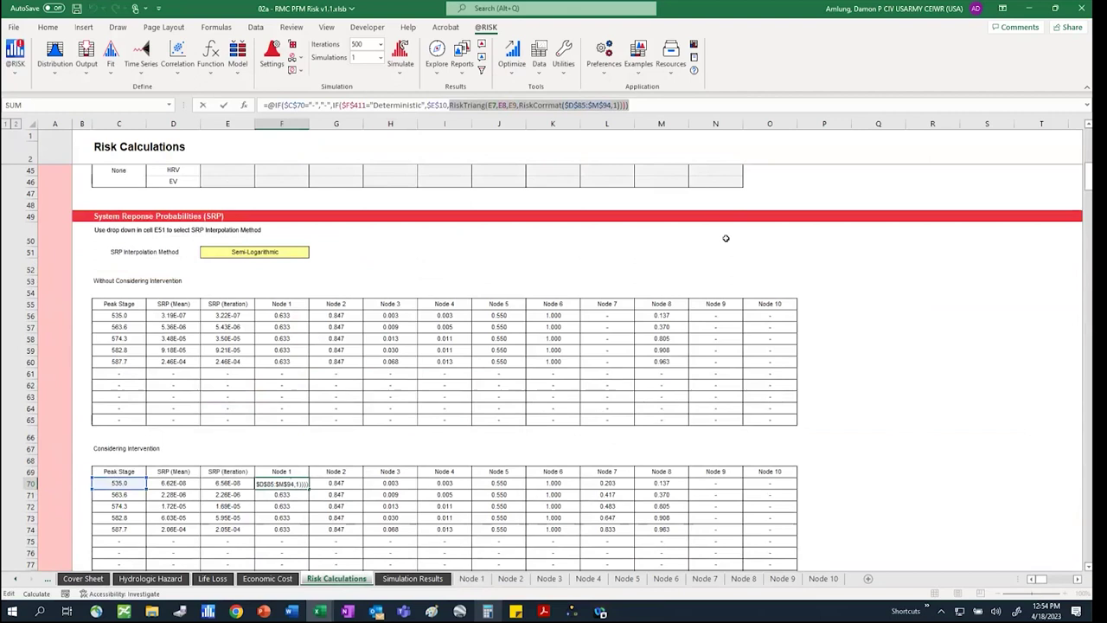
key("Escape")
left_click(288, 494)
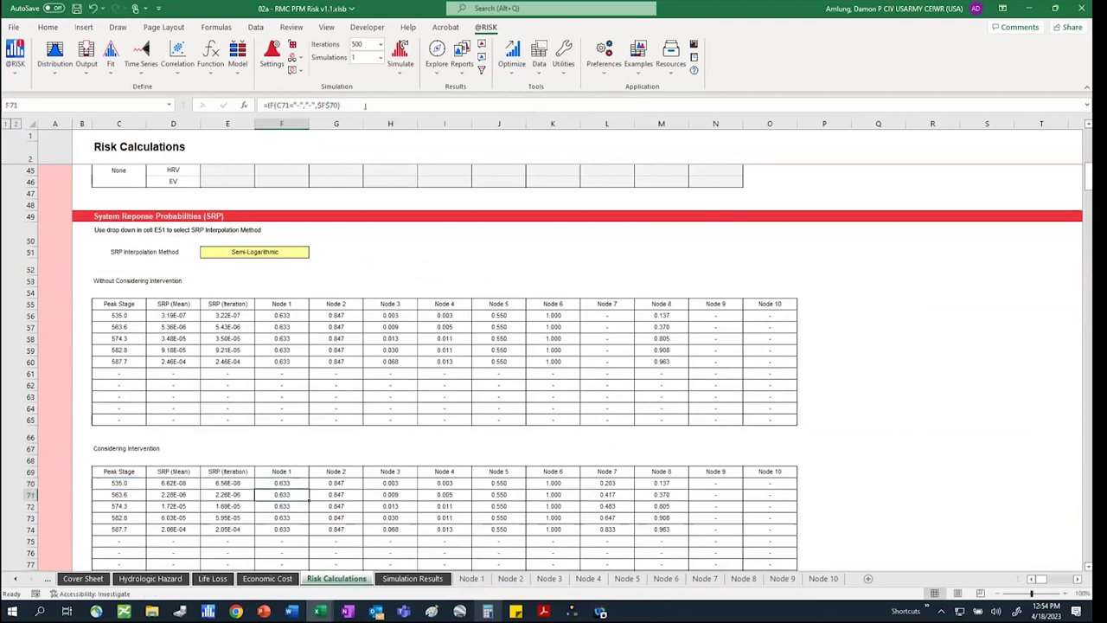
key("F2")
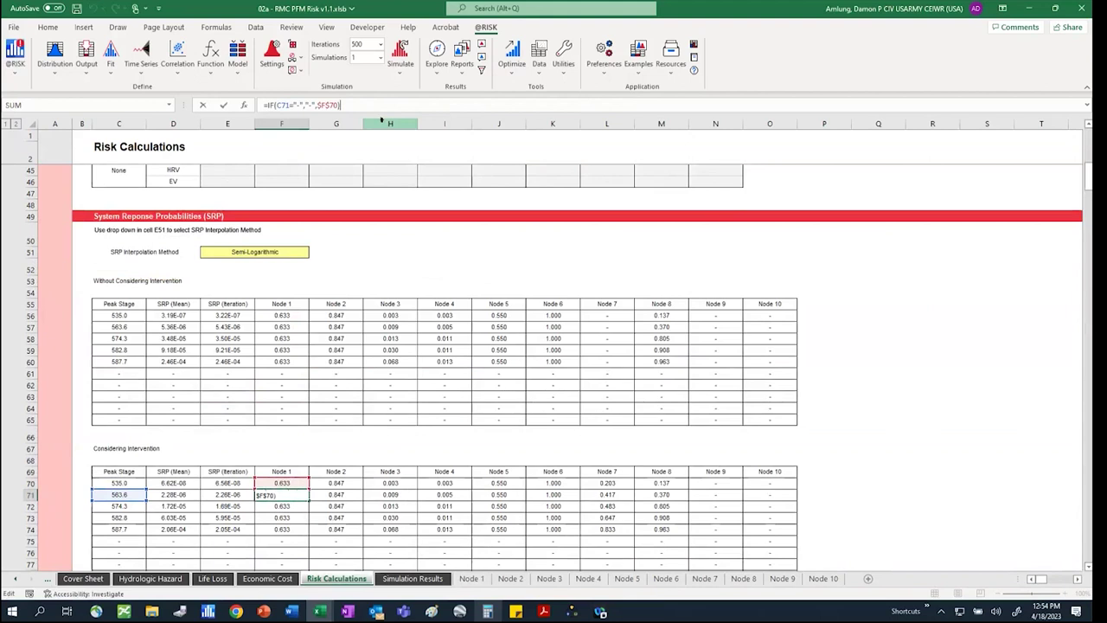
key("Escape")
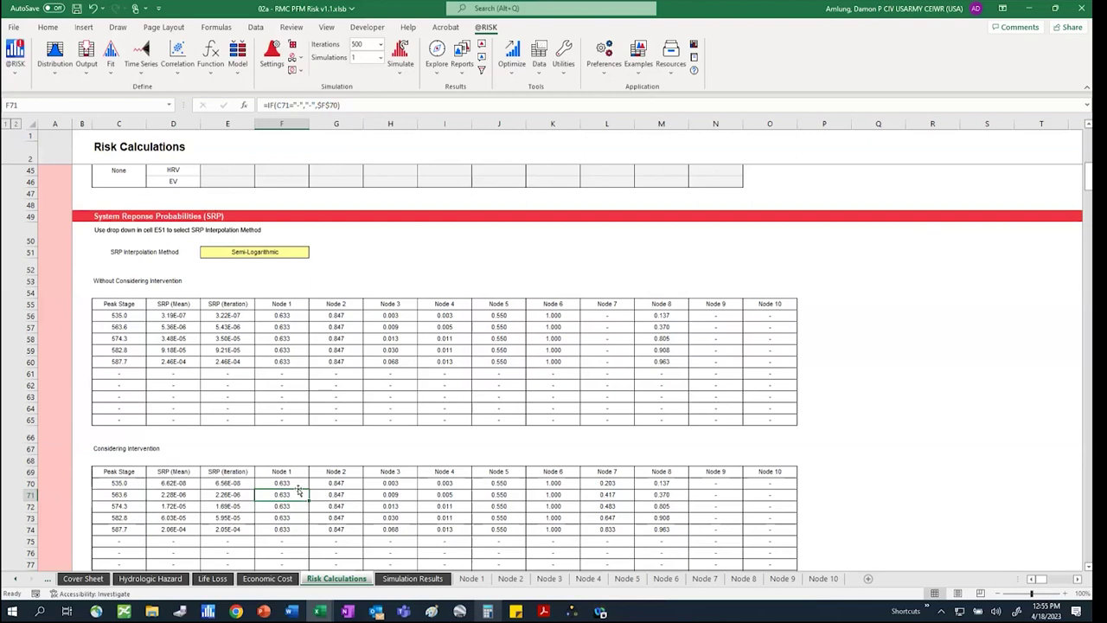
Inspect the Node 3 formulas for the first four peak stages in the Considering Intervention table, leaving them unaltered
left_click(399, 481)
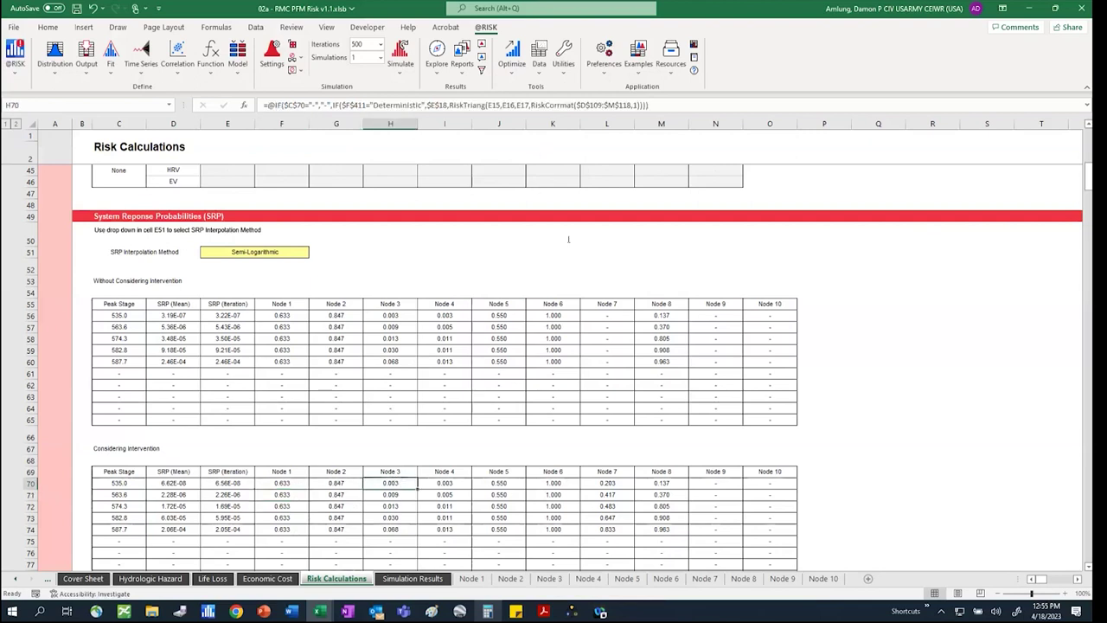
key("F2")
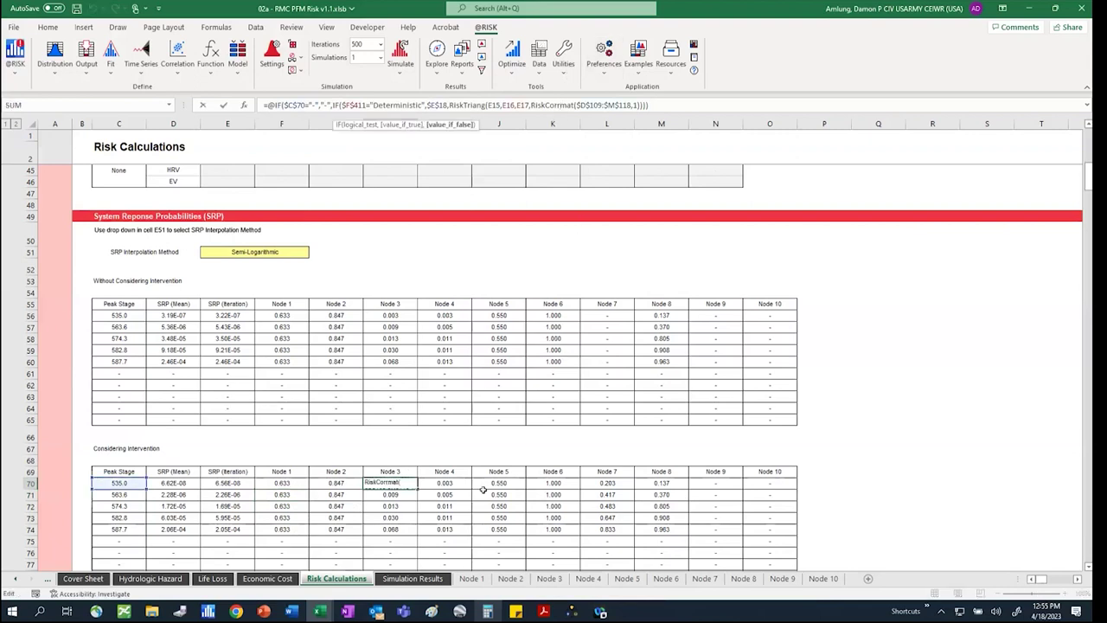
key("Return")
key("F2")
key("Return")
key("F2")
key("Escape")
left_click(385, 519)
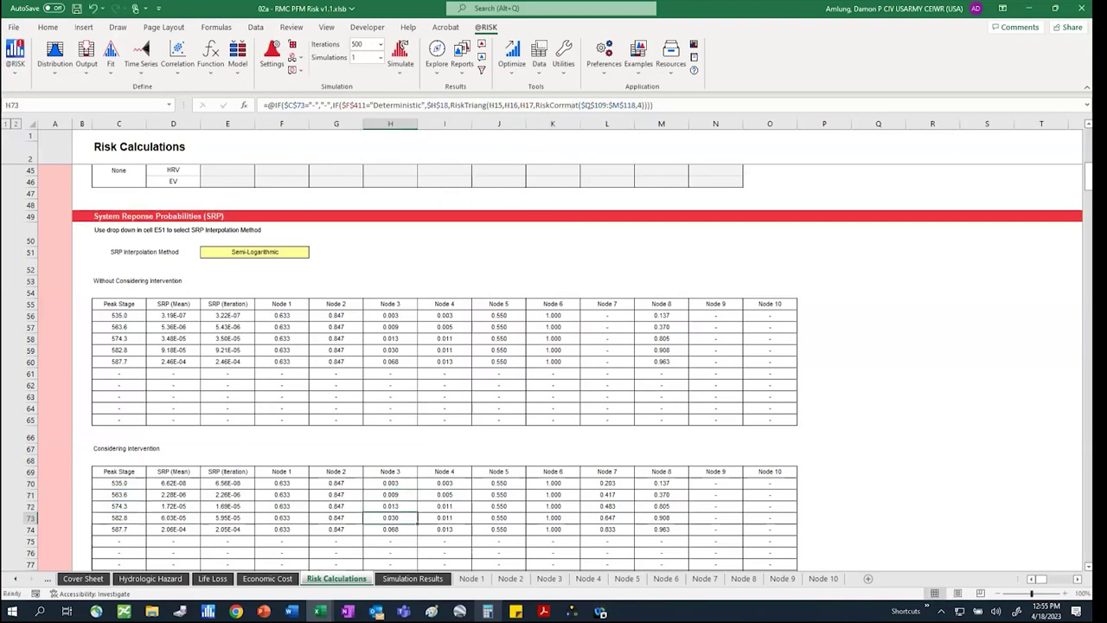
key("F2")
key("Escape")
Open the workbook 03 - RMC Project Risk for Demo.xlsb from the Module 4 Solution folder and maximize its window
double_click(770, 10)
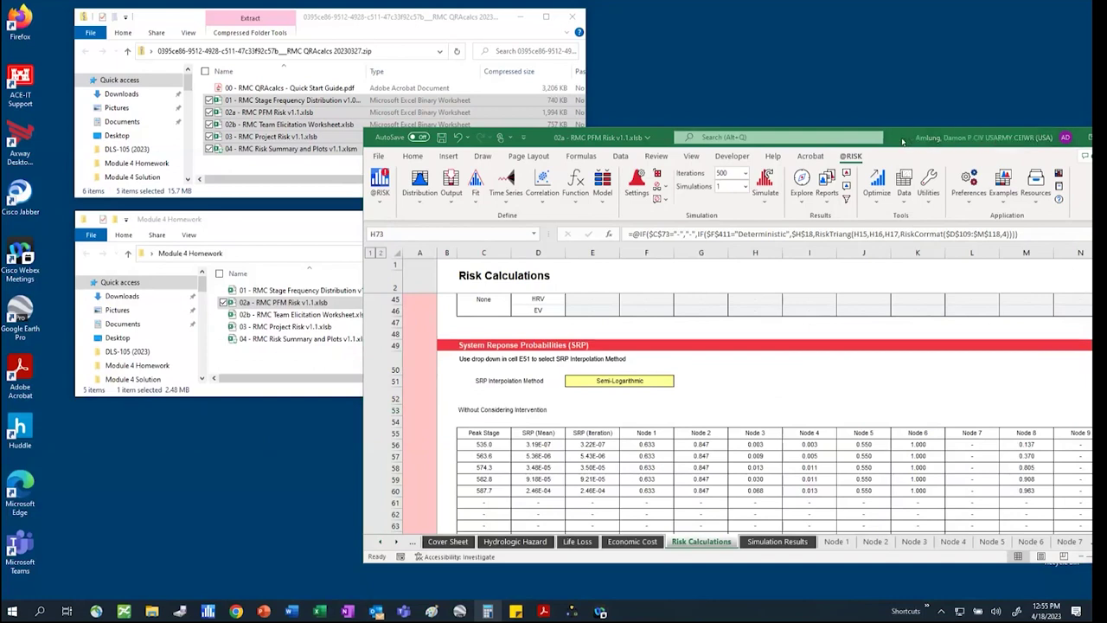
left_click_drag(902, 141, 606, 123)
mouse_move(152, 612)
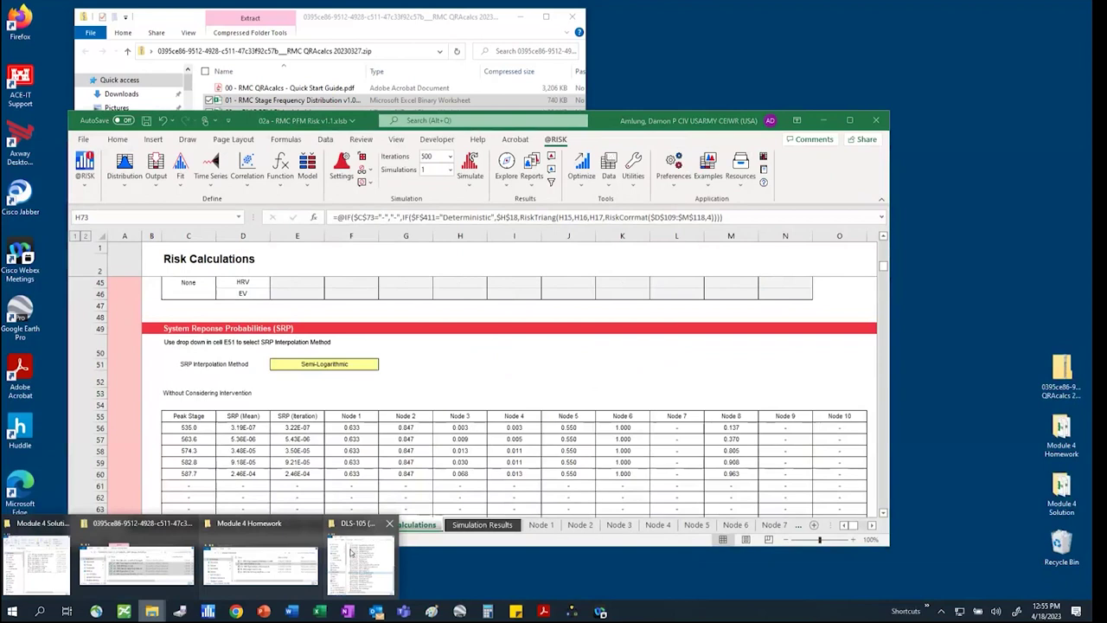
left_click(351, 552)
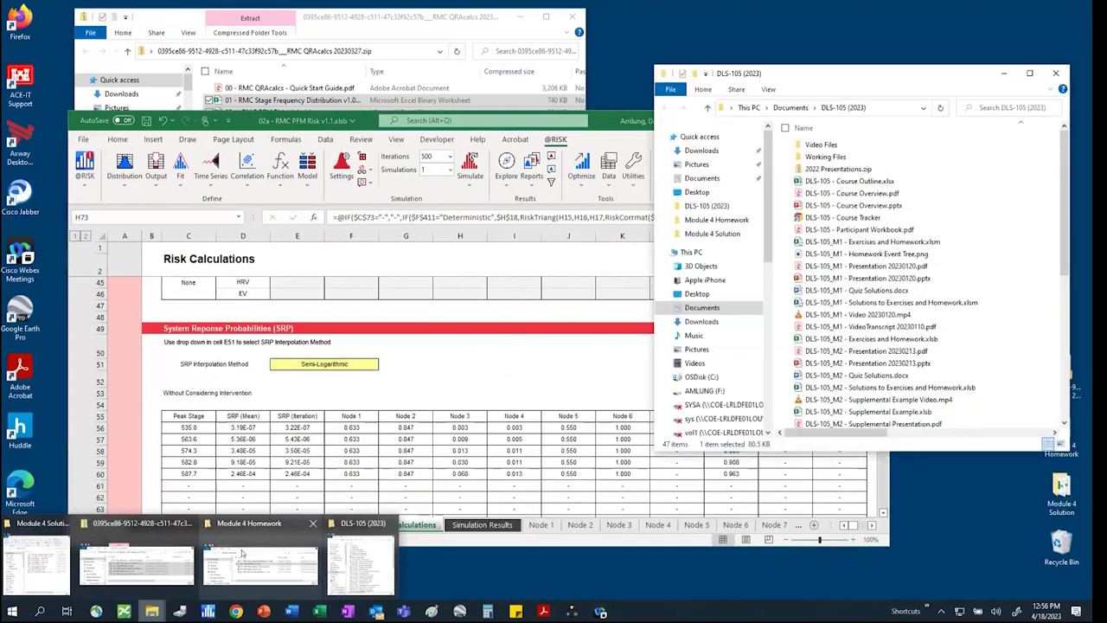
left_click(36, 563)
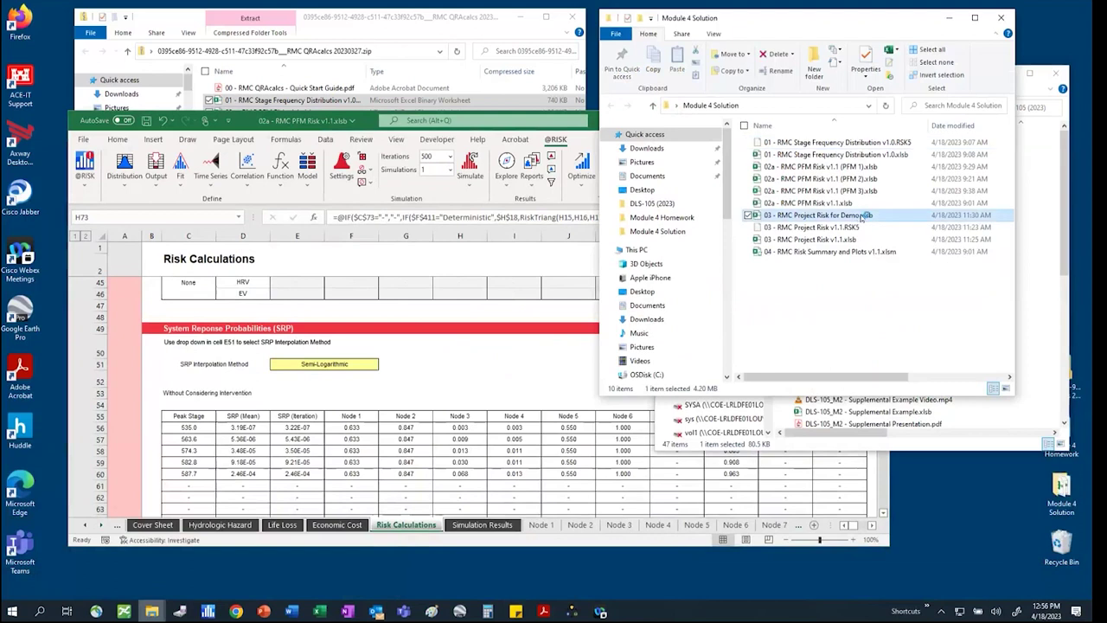
double_click(861, 216)
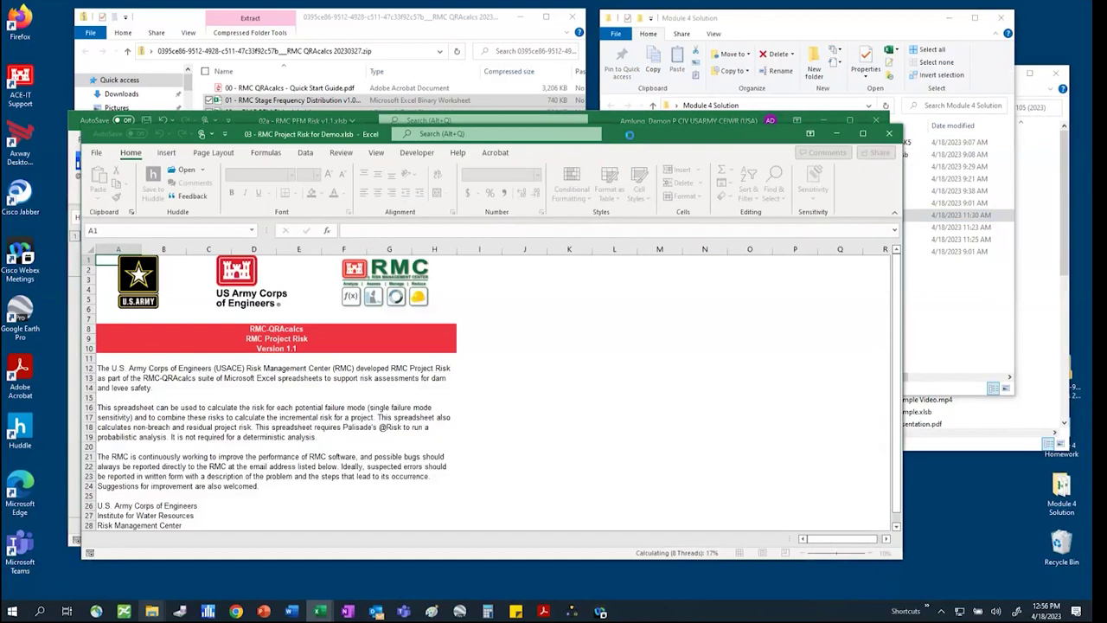
left_click(479, 378)
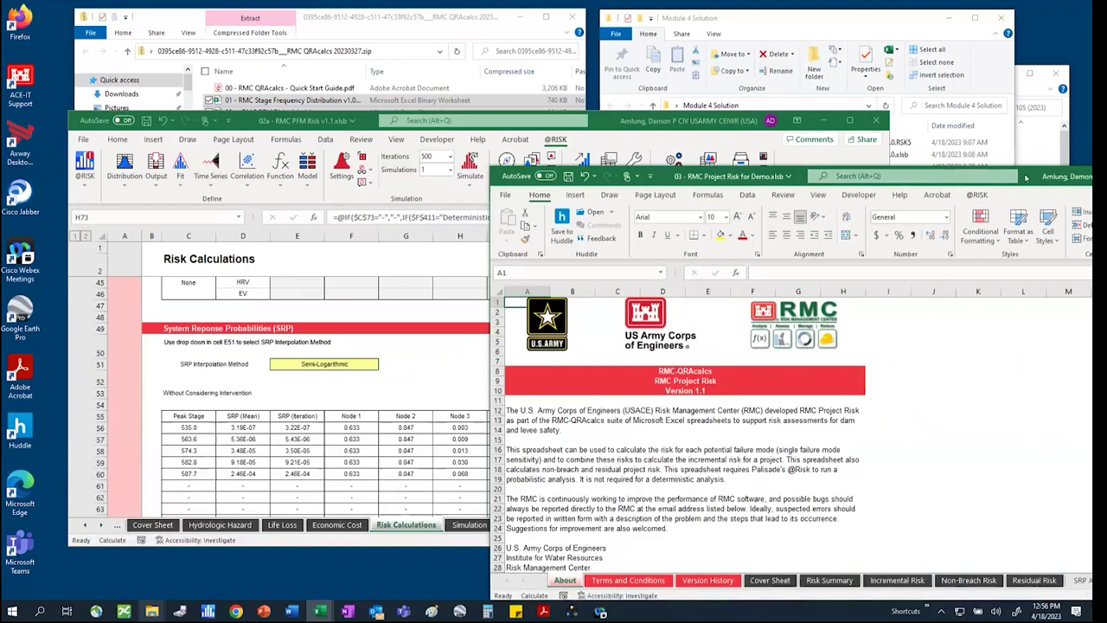
double_click(1026, 177)
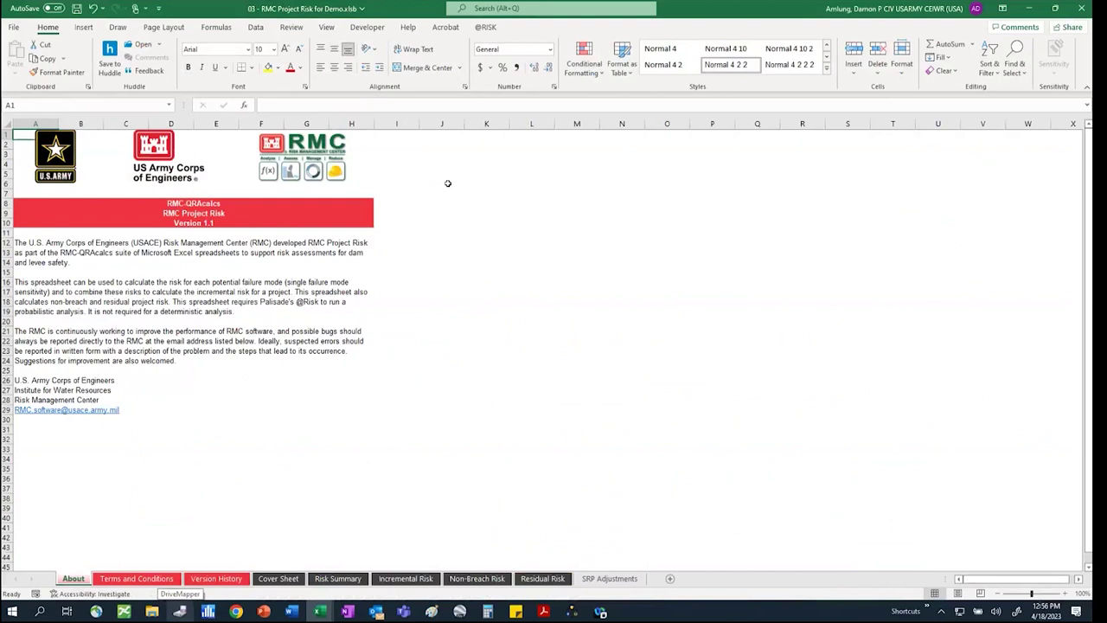
On the Cover Sheet, enter PFM numbers 1, 2 and 3 in the list of risk driver potential failure modes
left_click(279, 578)
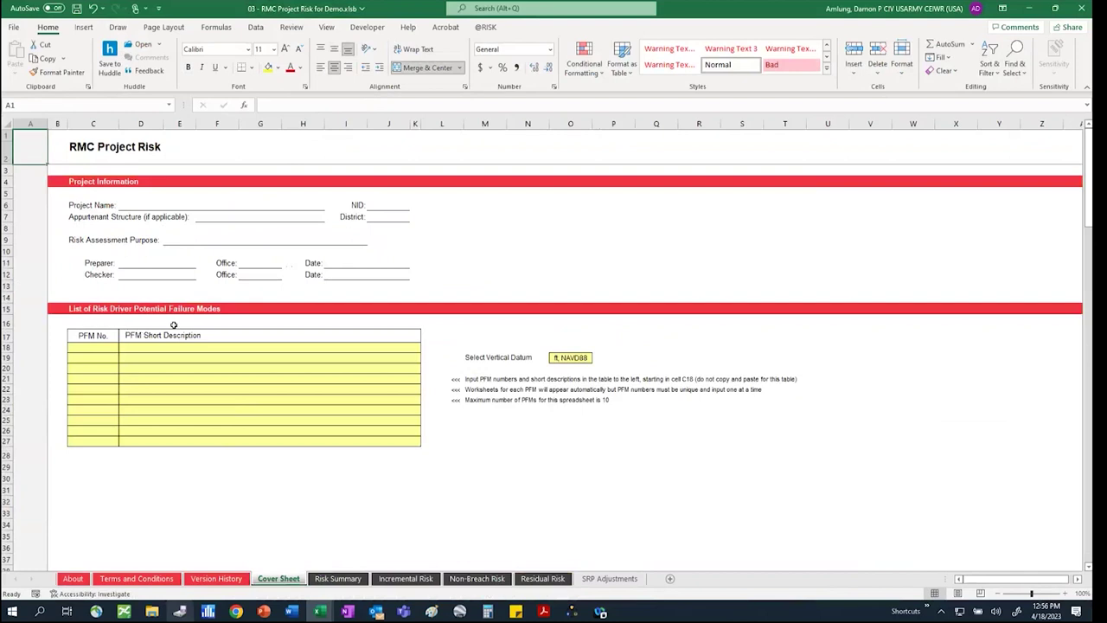
left_click(98, 347)
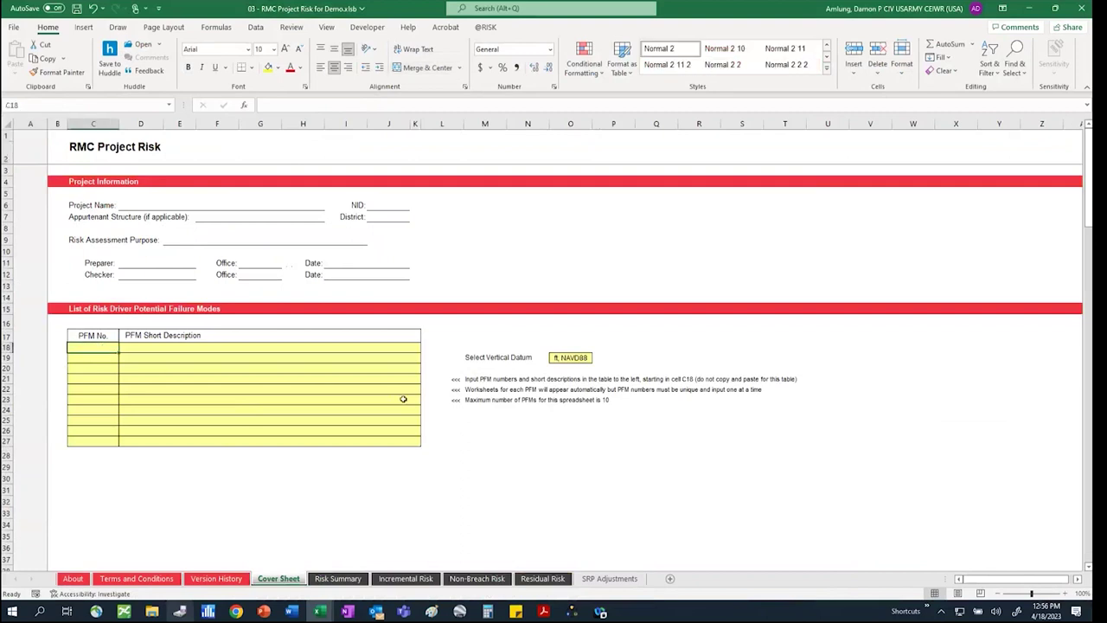
type("1")
key("Return")
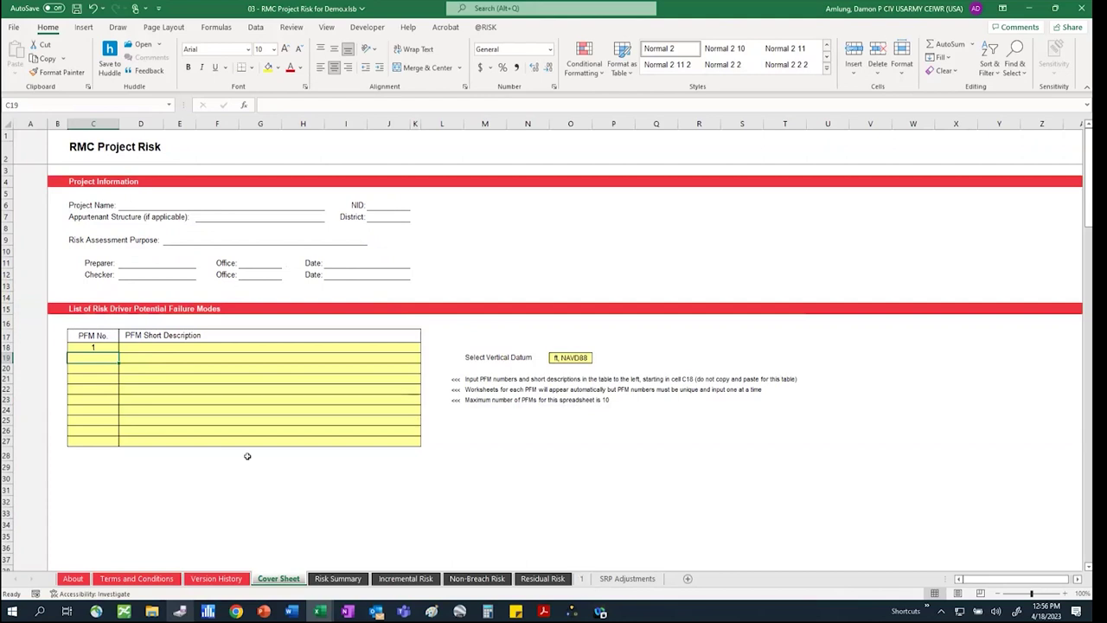
type("2")
key("Return")
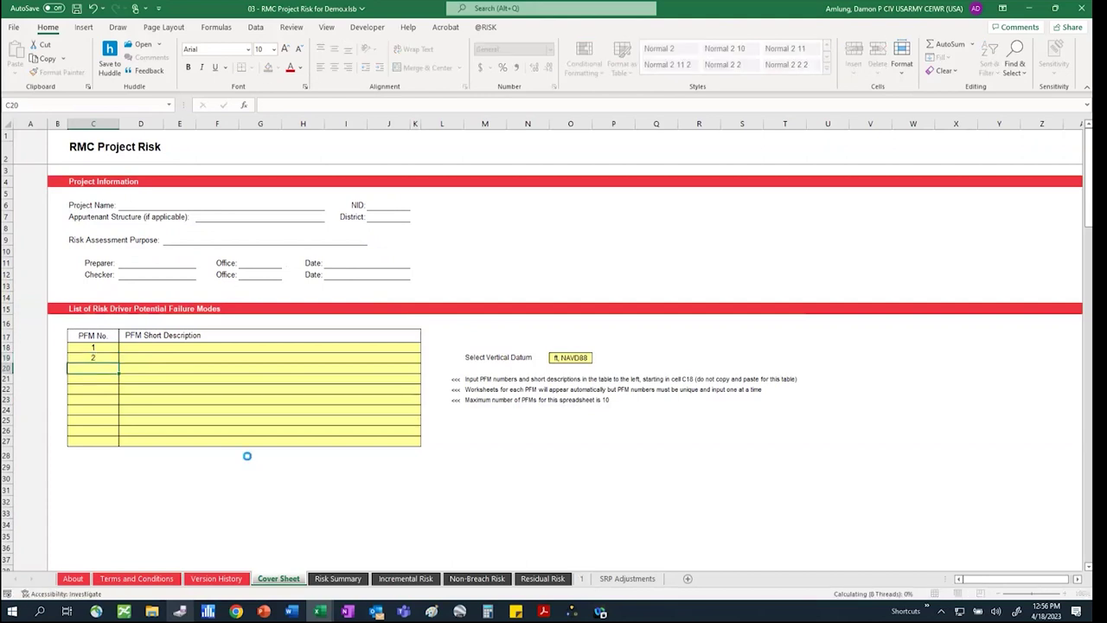
type("3")
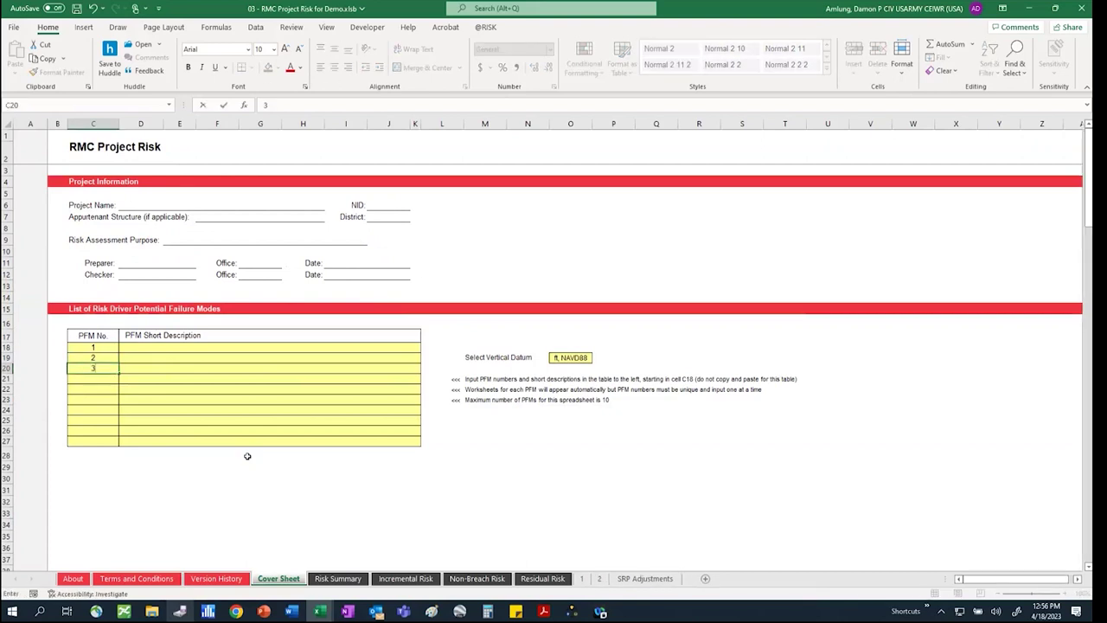
key("Return")
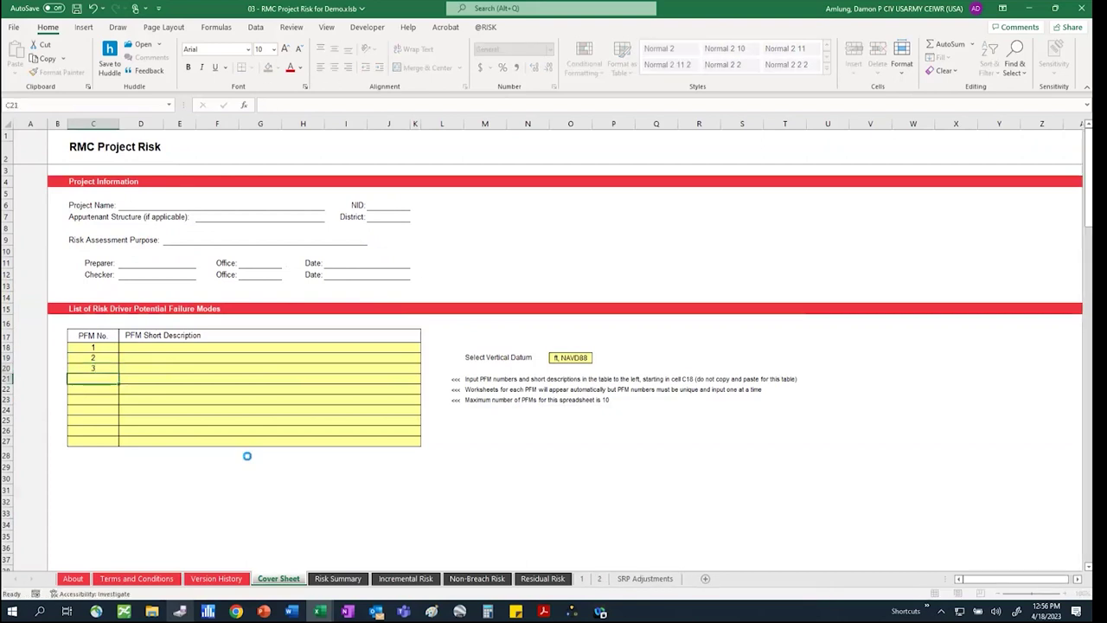
Enter the short descriptions Overtopping, Backward Erosion Piping and Concentrated Leak Erosion for PFMs 1, 2 and 3
key("Up")
key("Up")
key("Up")
key("Right")
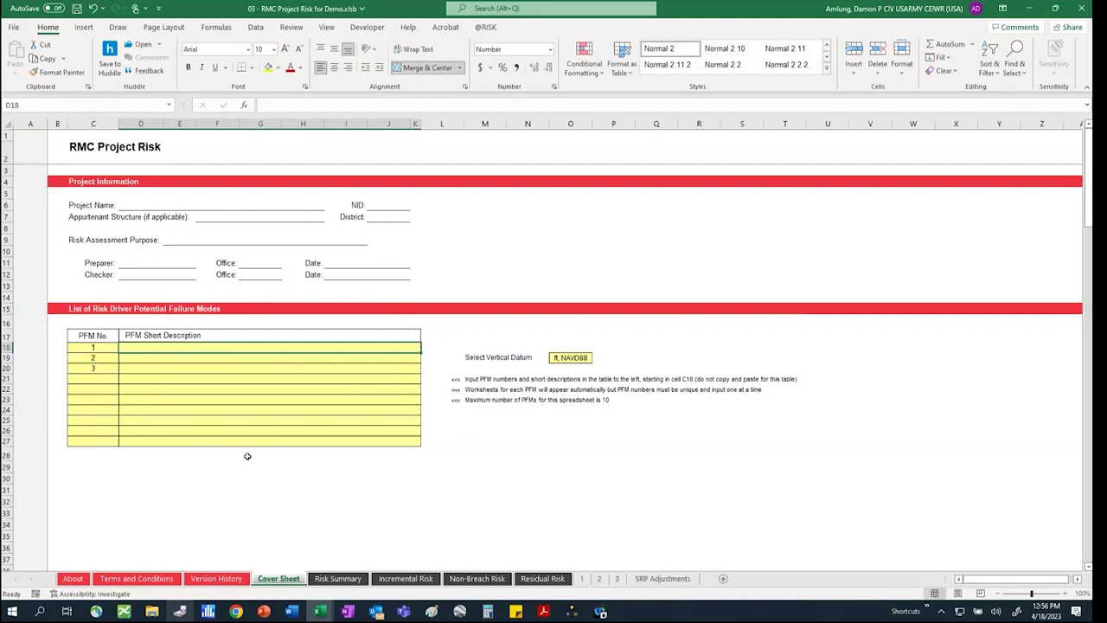
type("Overto")
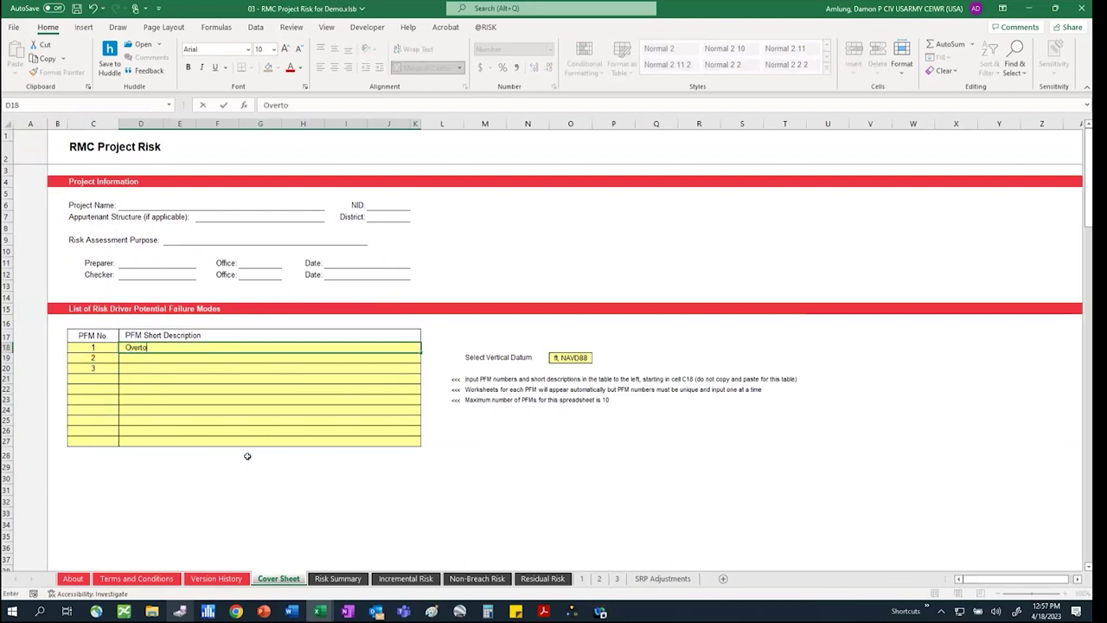
type("pping")
key("Return")
type("Backew")
key("BackSpace")
key("BackSpace")
type("ward Er")
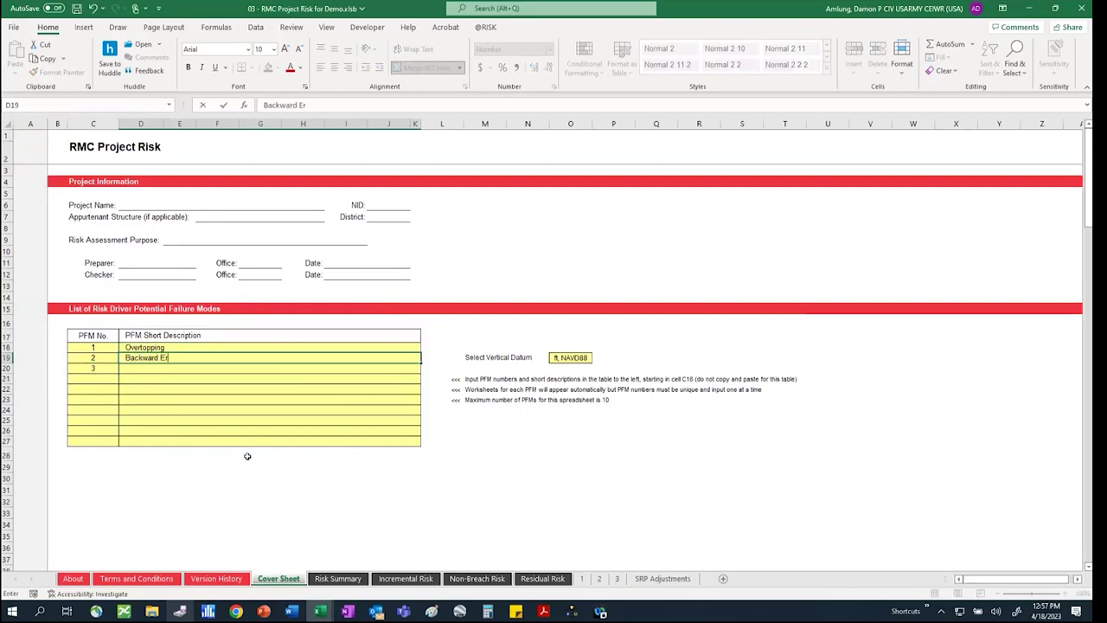
type("osion Piping")
key("Return")
type("Concentrated Leak Erosion")
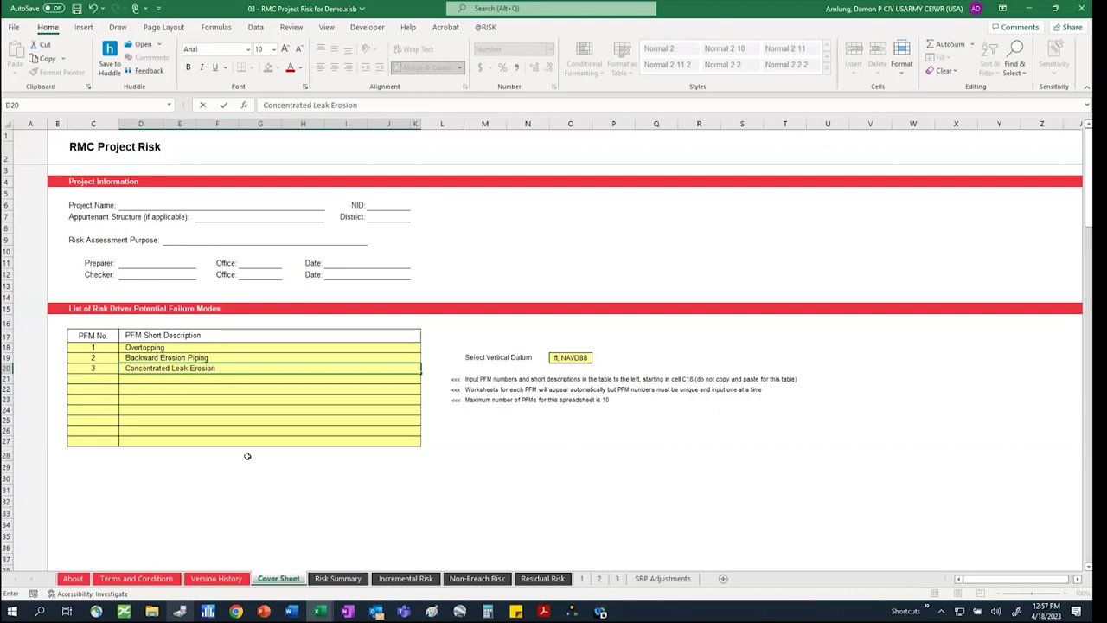
key("Return")
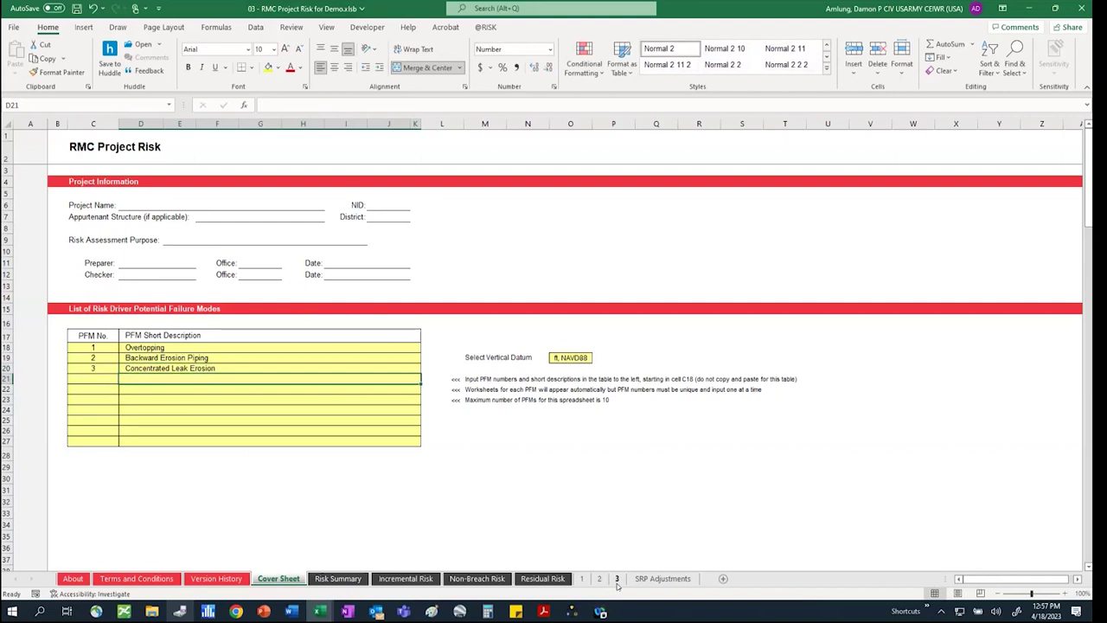
Look over the PFM worksheets 1, 3 and 2, ending on worksheet 1
left_click(581, 579)
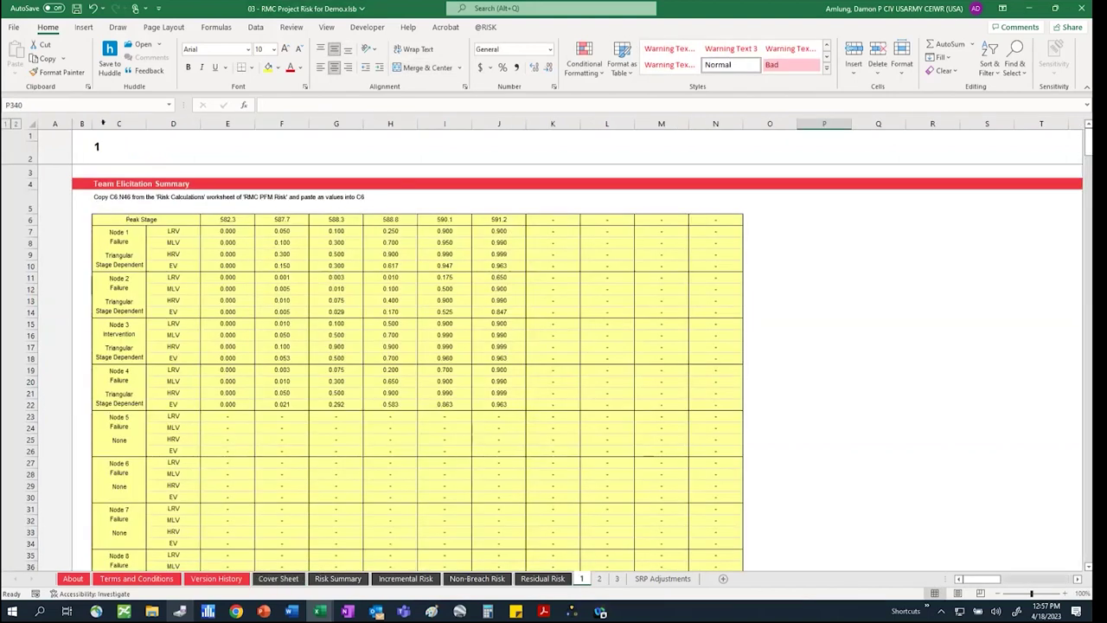
left_click(616, 578)
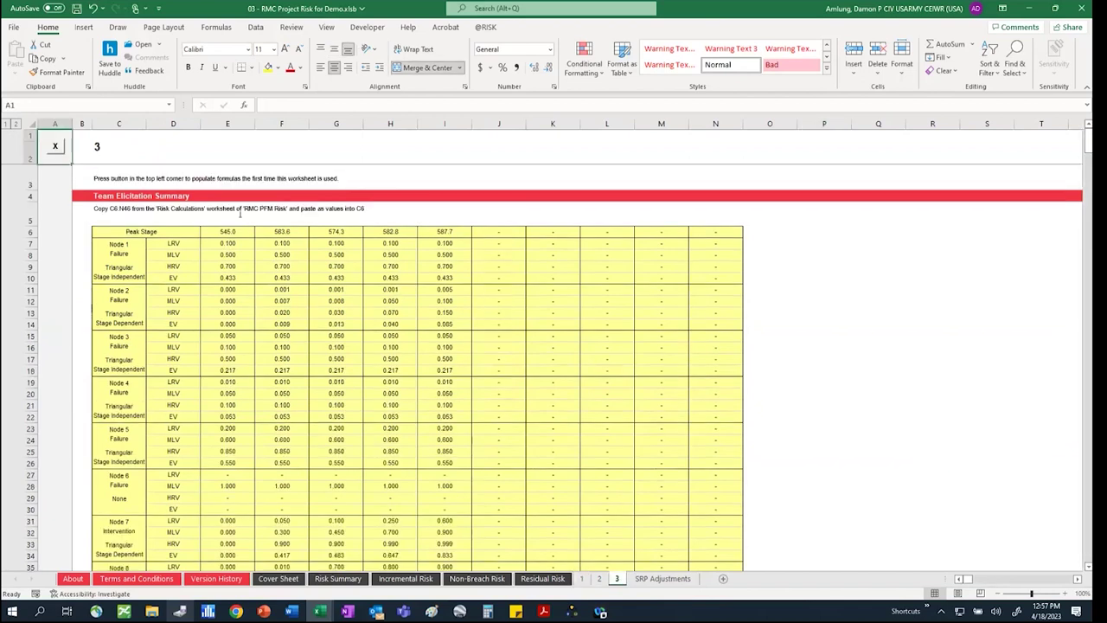
left_click(599, 579)
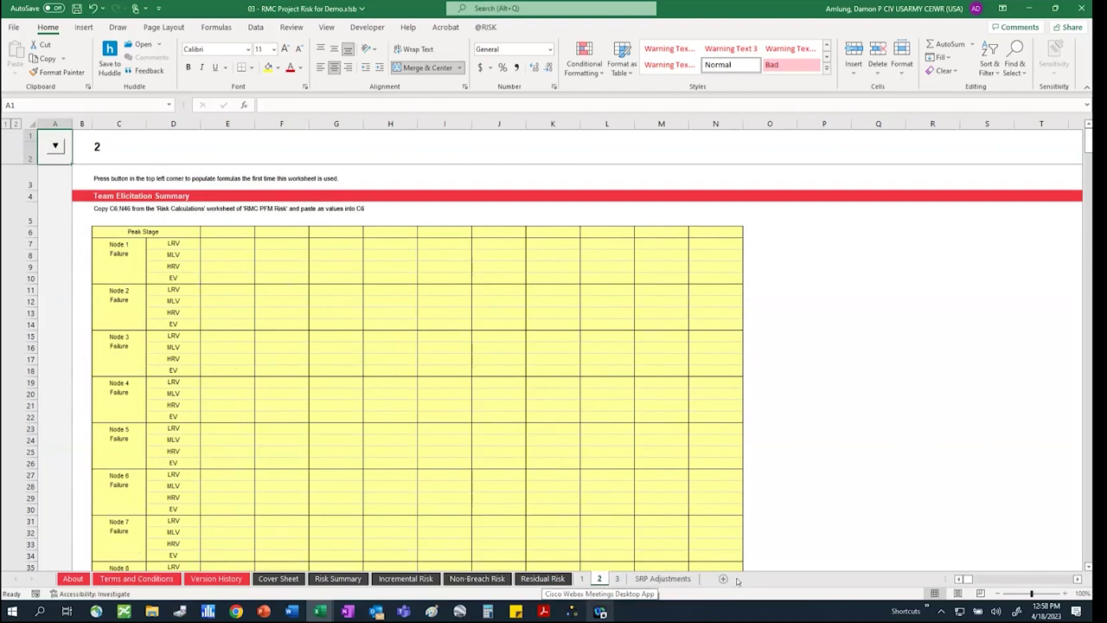
left_click(583, 578)
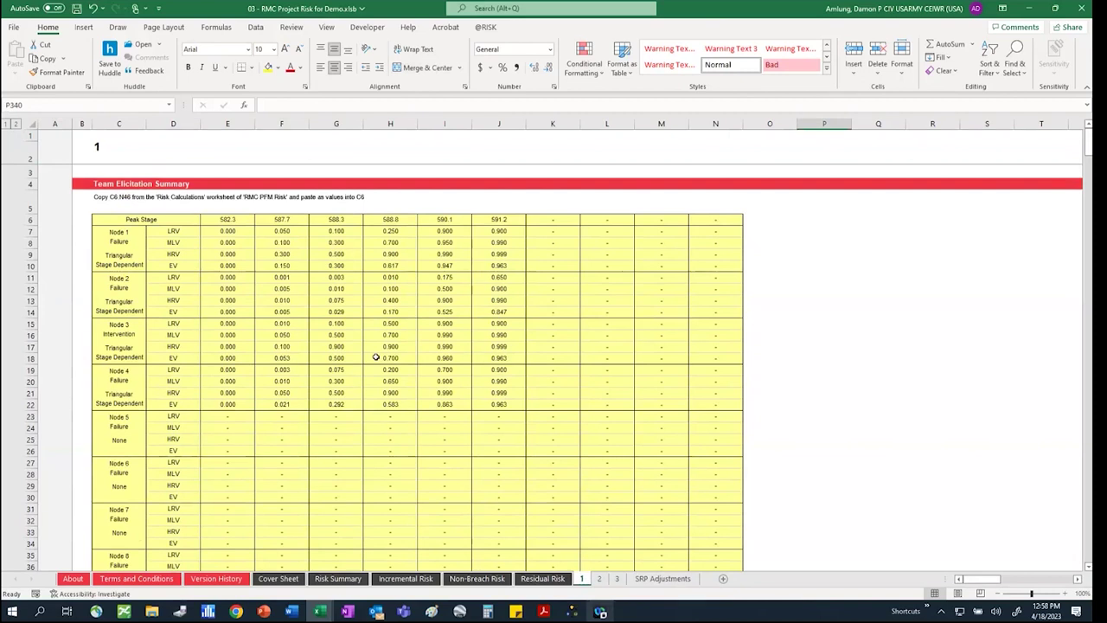
Place the Project Risk workbook and 02a - RMC PFM Risk v1.1 side by side, with the Risk Calculations worksheet zoomed to 80%
double_click(684, 8)
left_click_drag(735, 98, 1106, 168)
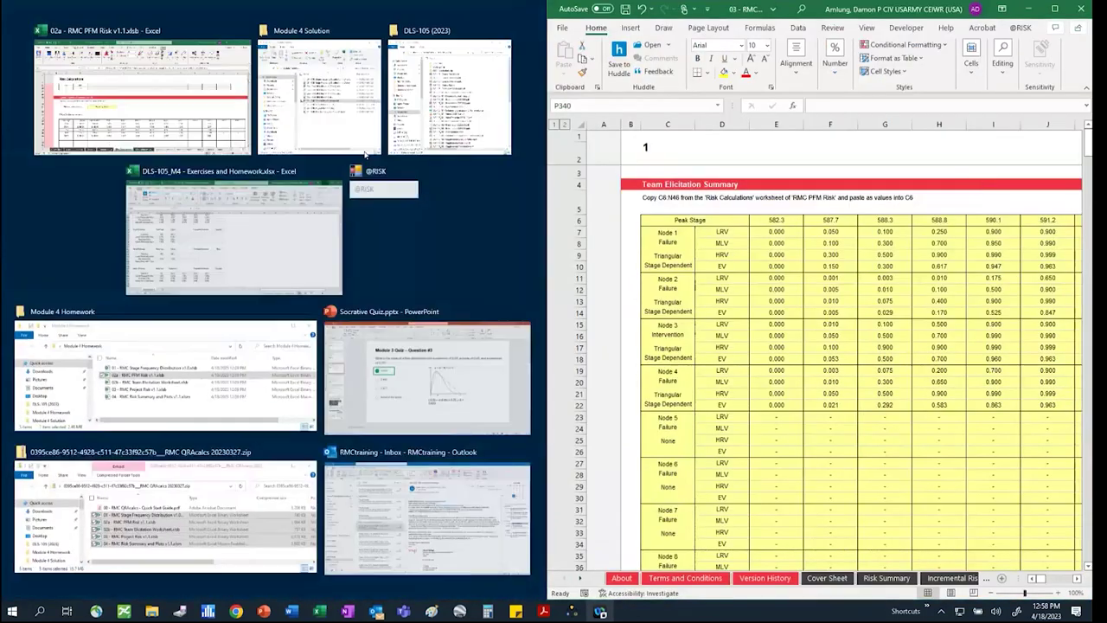
left_click(130, 78)
scroll(247, 414, "up", 14)
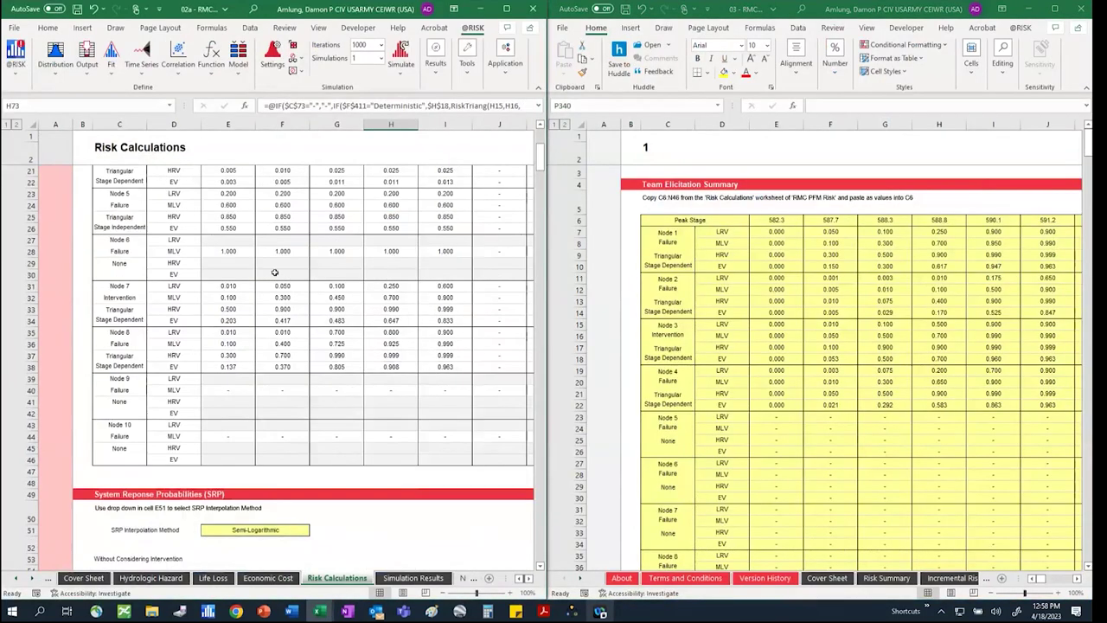
left_click(443, 594)
left_click(444, 594)
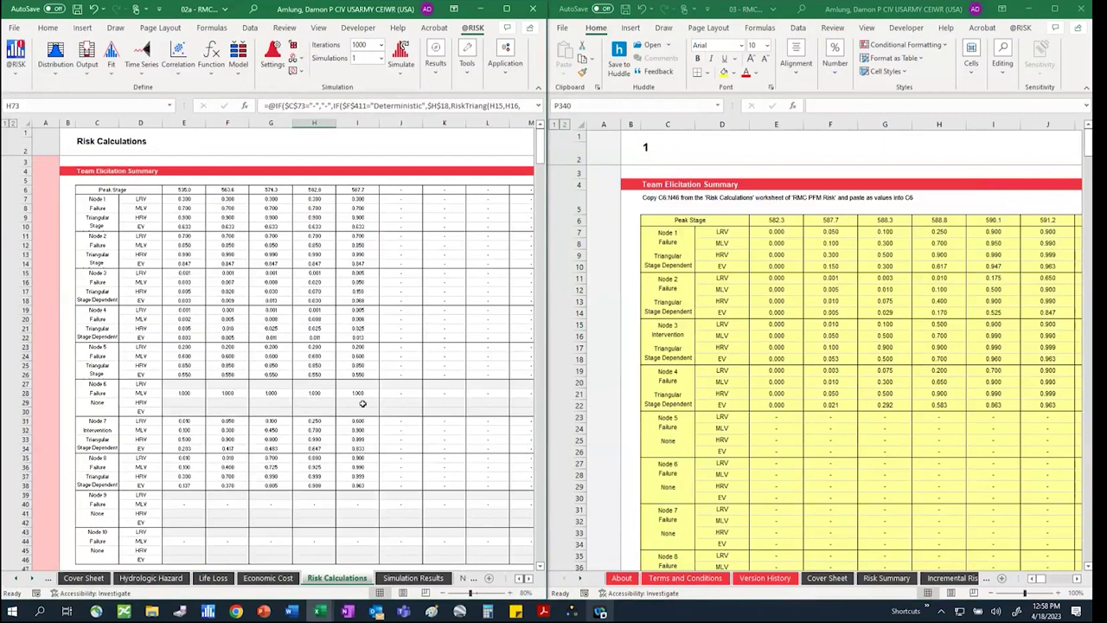
left_click(226, 328)
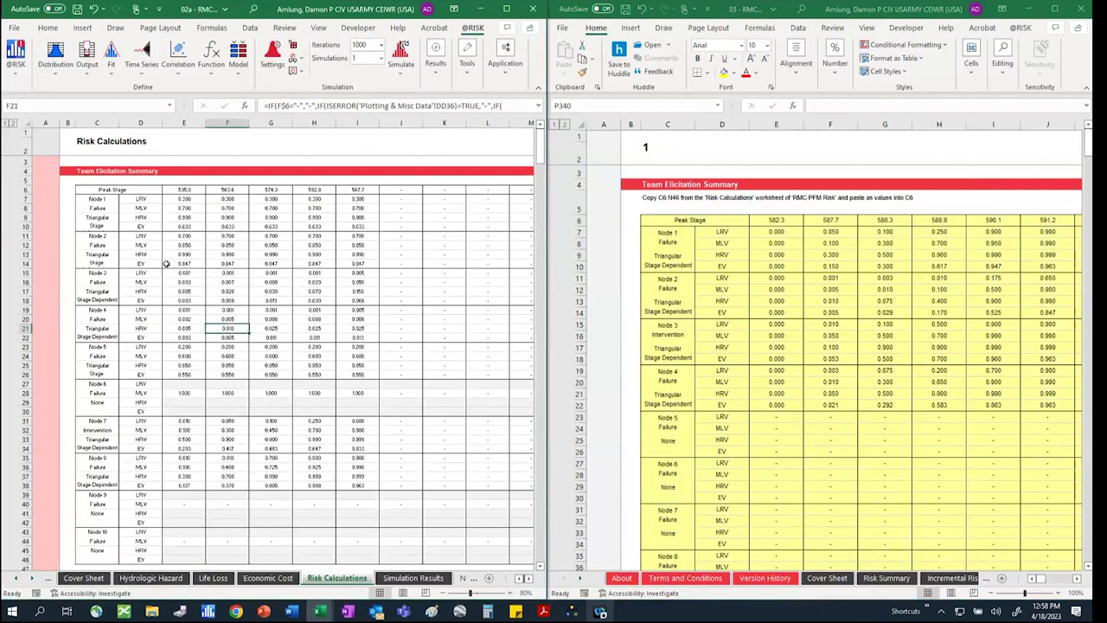
Review the copy and paste instructions on PFM worksheet 1 from the System Response Probabilities through the Stage Frequency section
left_click(837, 338)
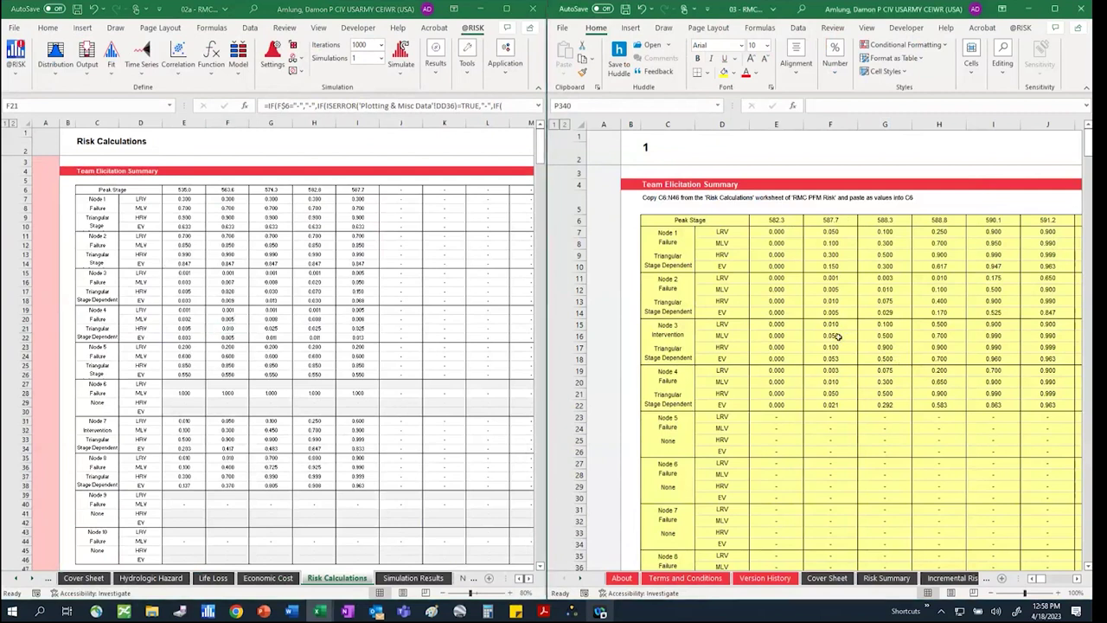
scroll(835, 336, "down", 12)
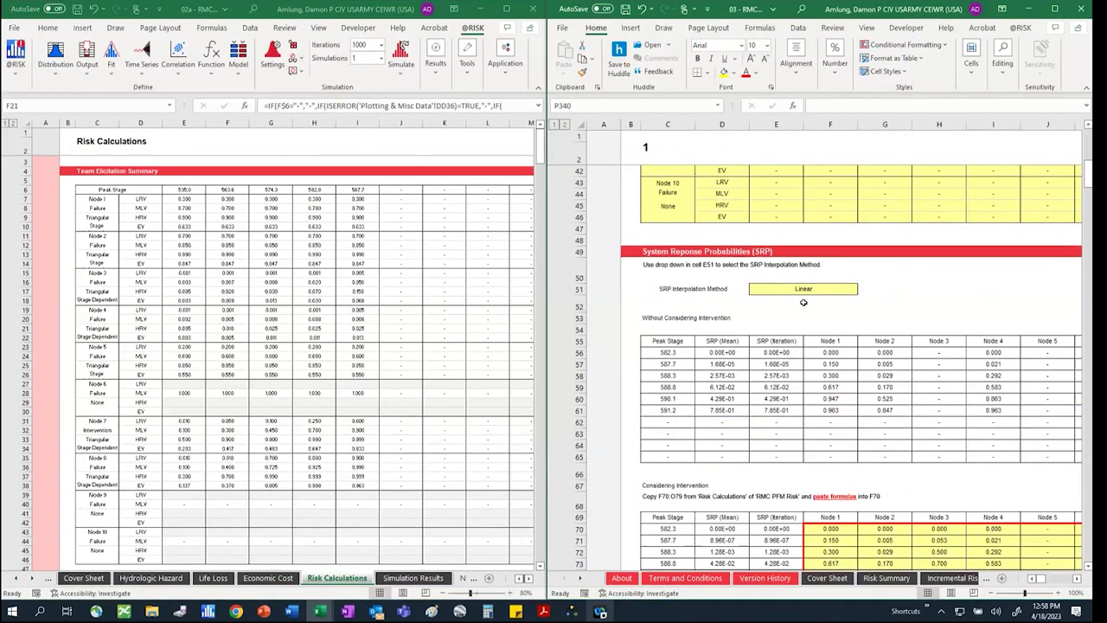
scroll(808, 389, "down", 4)
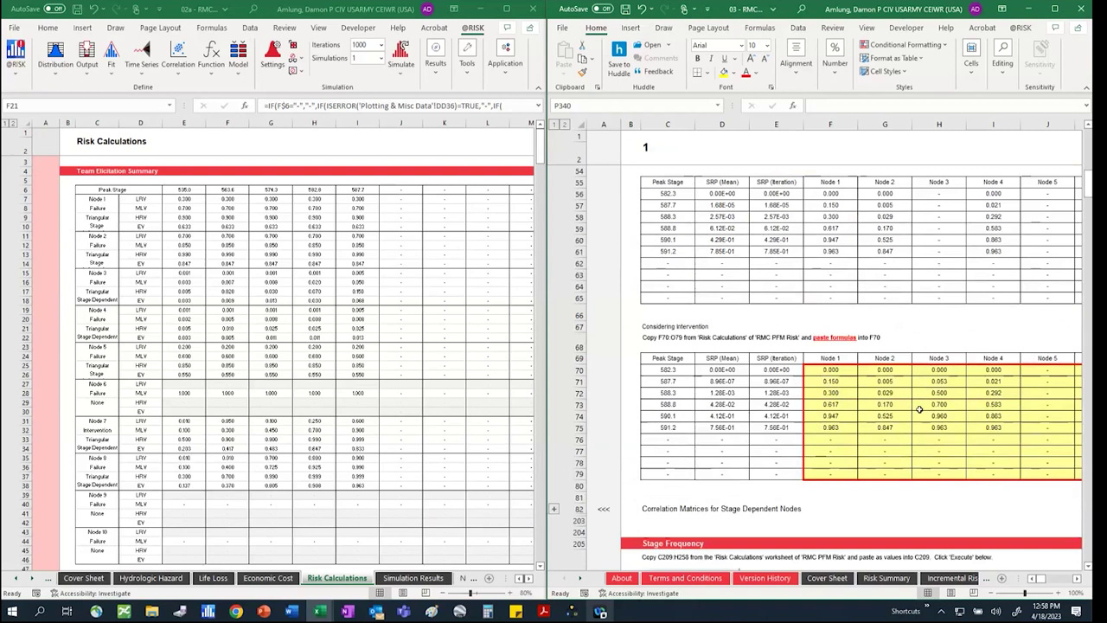
scroll(915, 410, "down", 9)
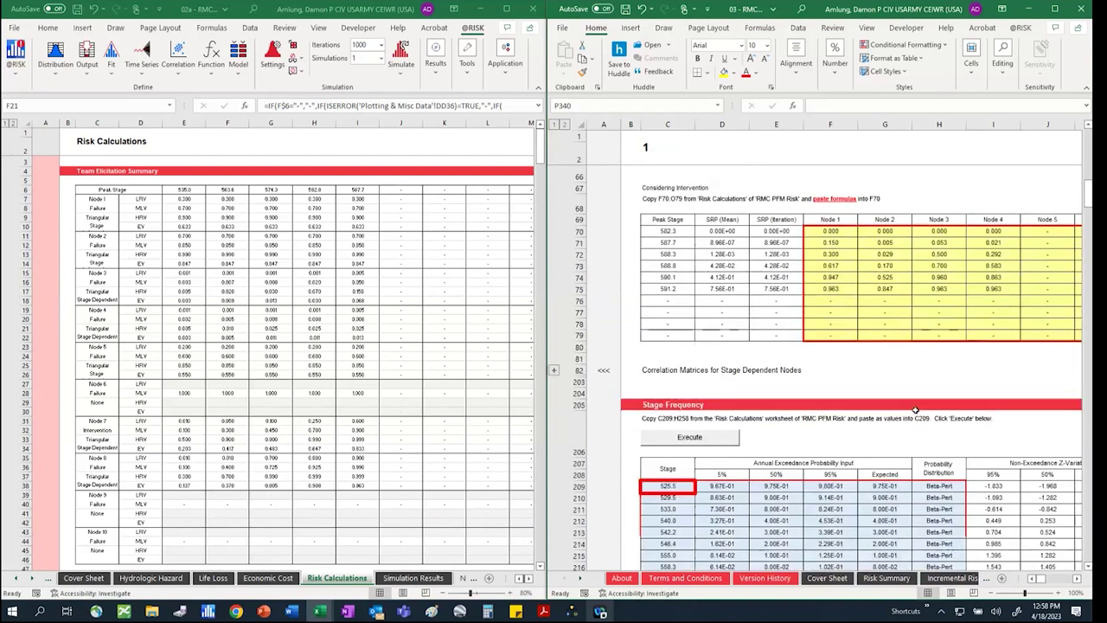
scroll(911, 410, "down", 2)
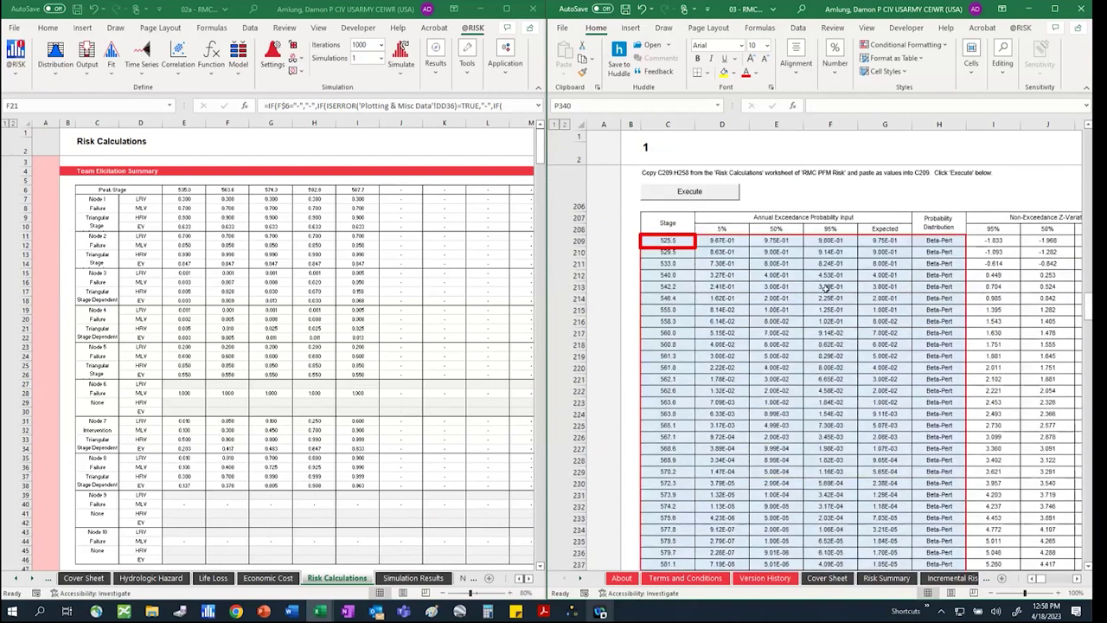
Select the matching Stage Frequency input range C209:H258 on the Risk Calculations worksheet of the PFM Risk workbook
scroll(346, 303, "down", 15)
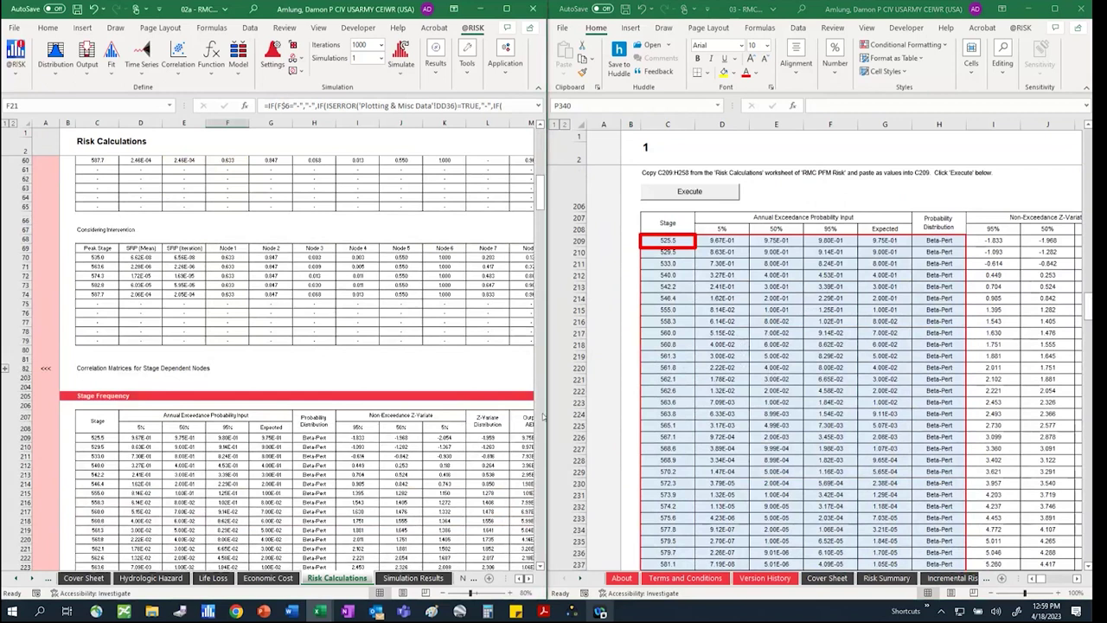
left_click(281, 320)
scroll(294, 332, "down", 4)
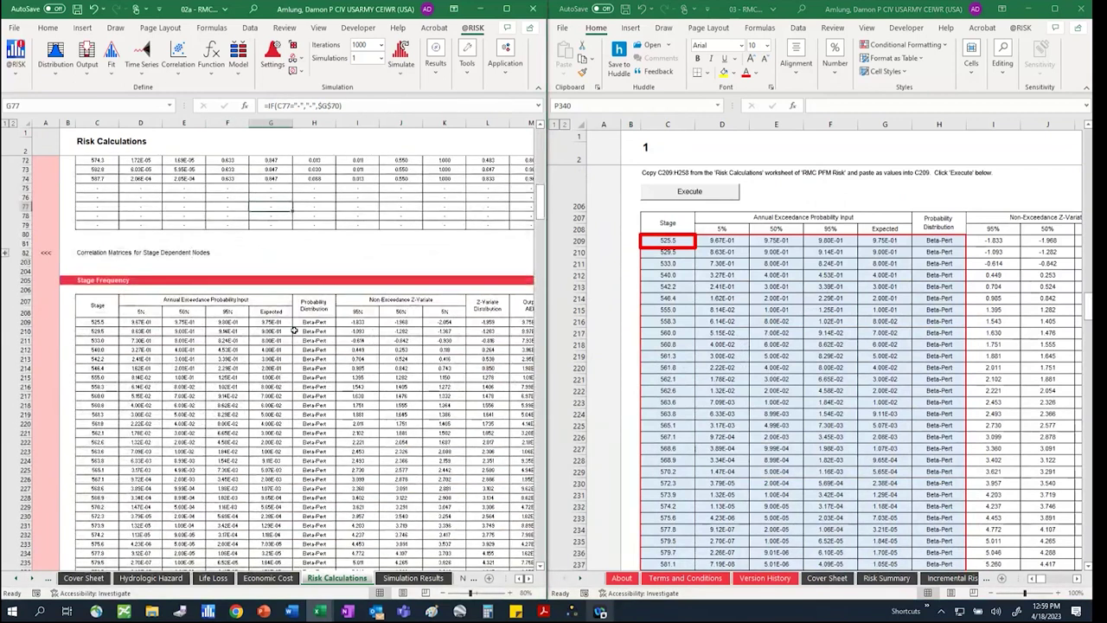
scroll(294, 331, "down", 3)
left_click_drag(100, 242, 324, 542)
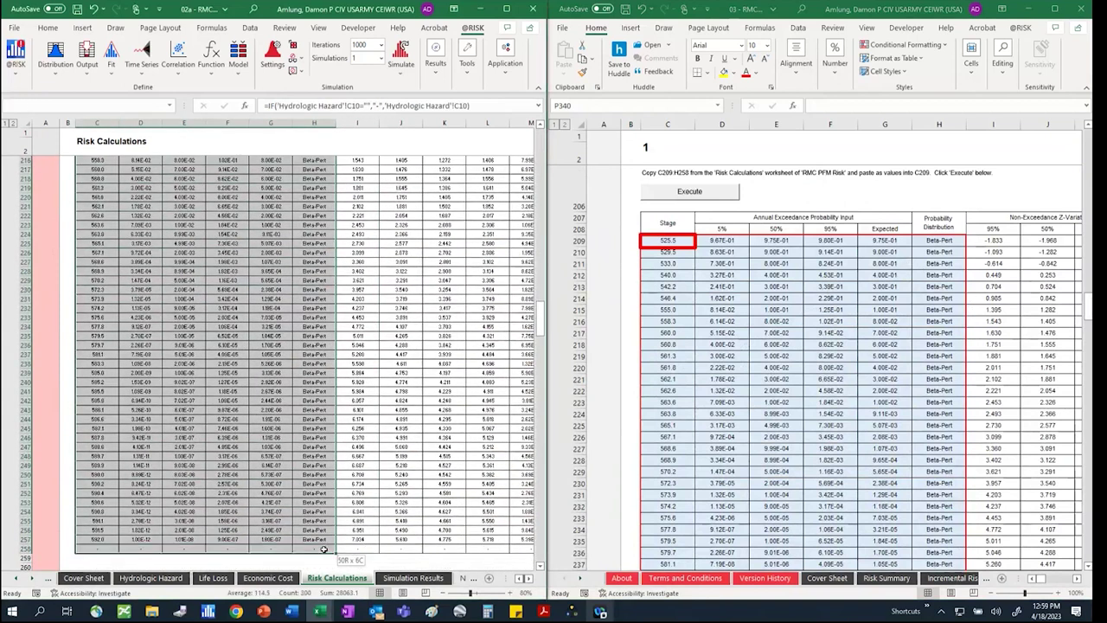
scroll(392, 503, "up", 6)
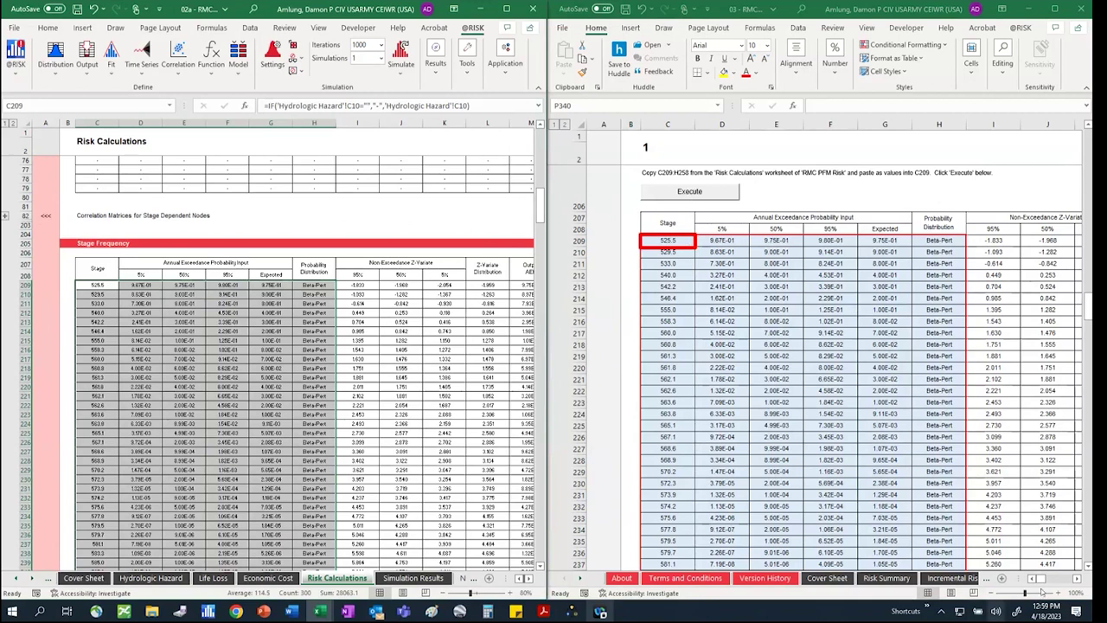
Maximize the Project Risk workbook and set the analysis type in cell F411 of worksheet 1 to Probabilistic
left_click(1067, 8)
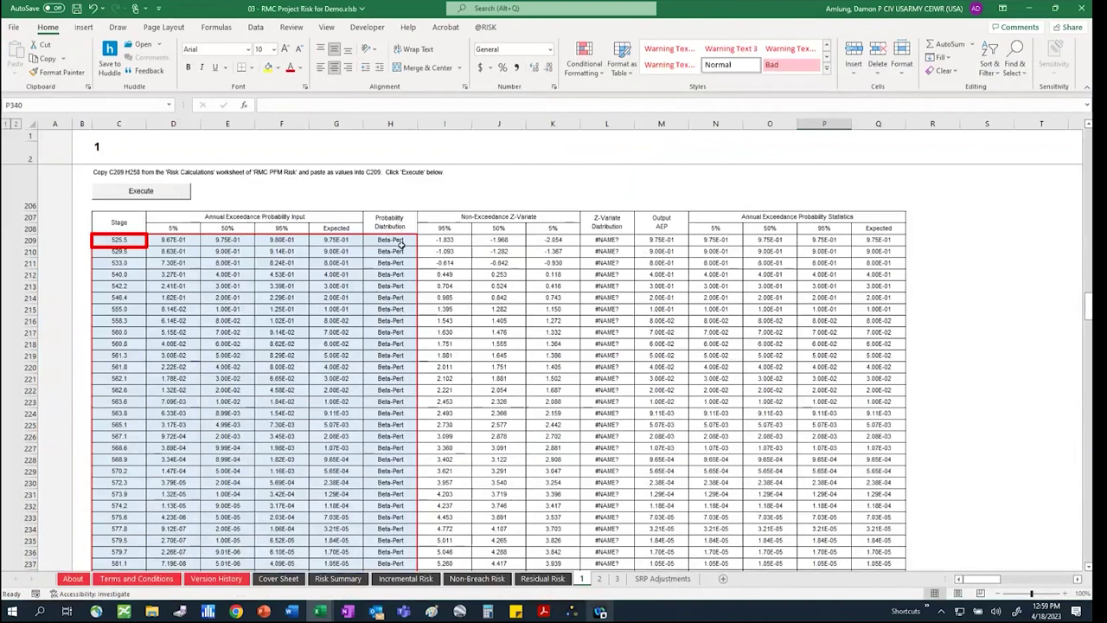
left_click(613, 382)
scroll(514, 432, "down", 10)
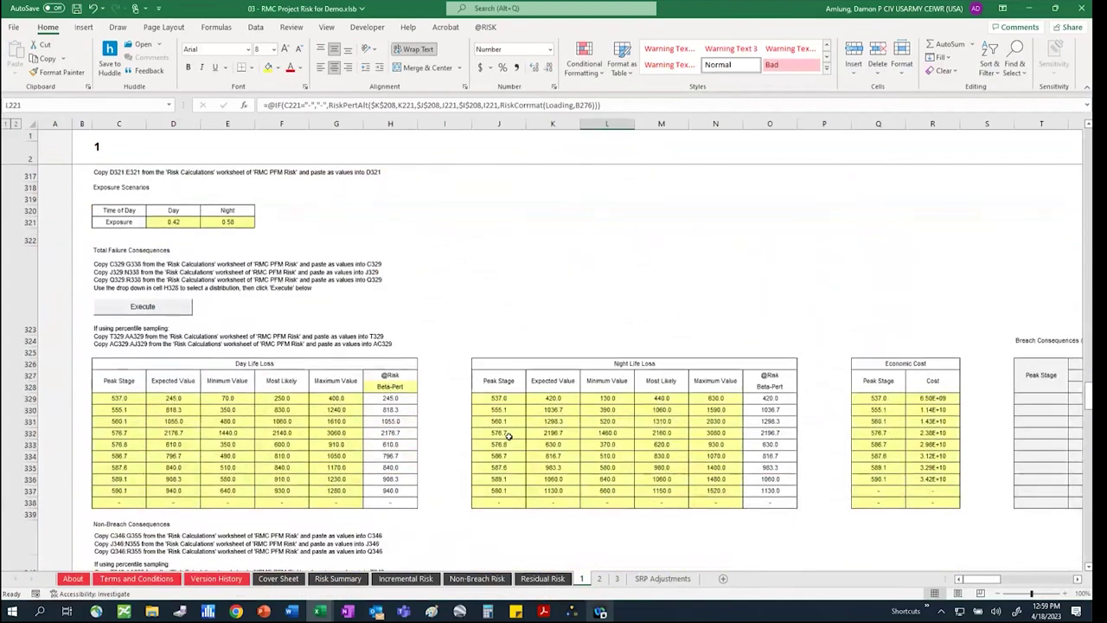
scroll(508, 435, "down", 15)
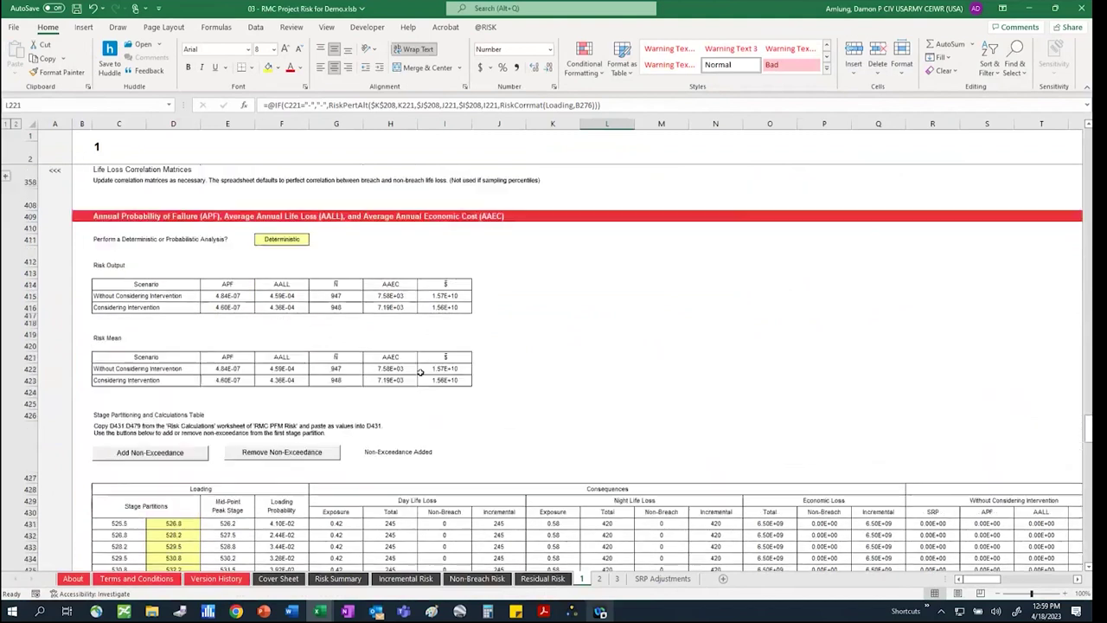
scroll(419, 371, "up", 1)
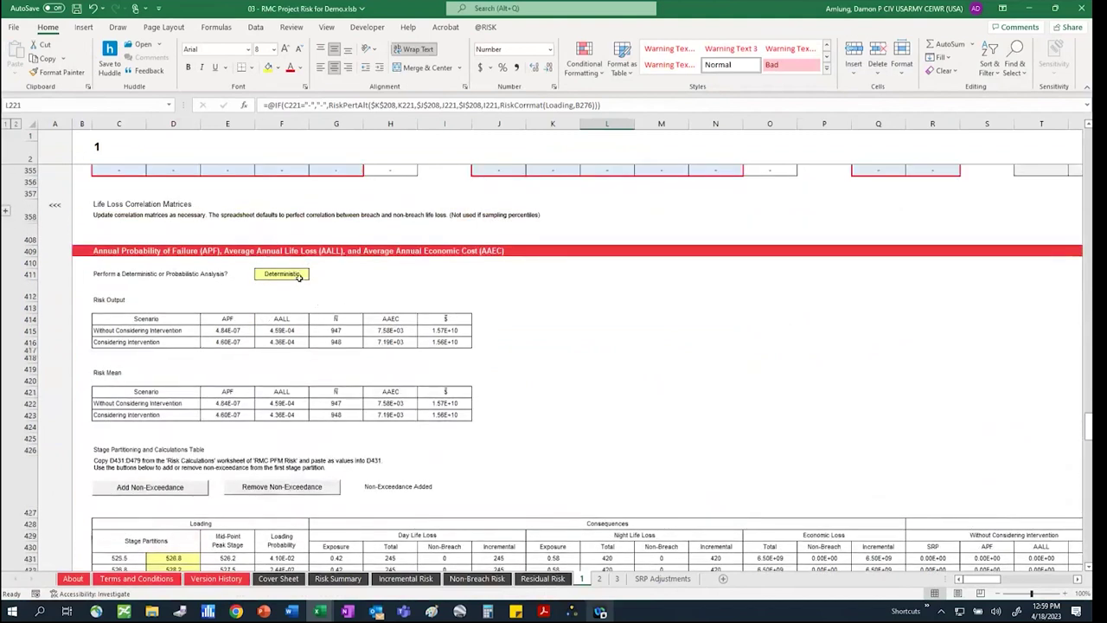
left_click(298, 276)
left_click(314, 273)
left_click(282, 292)
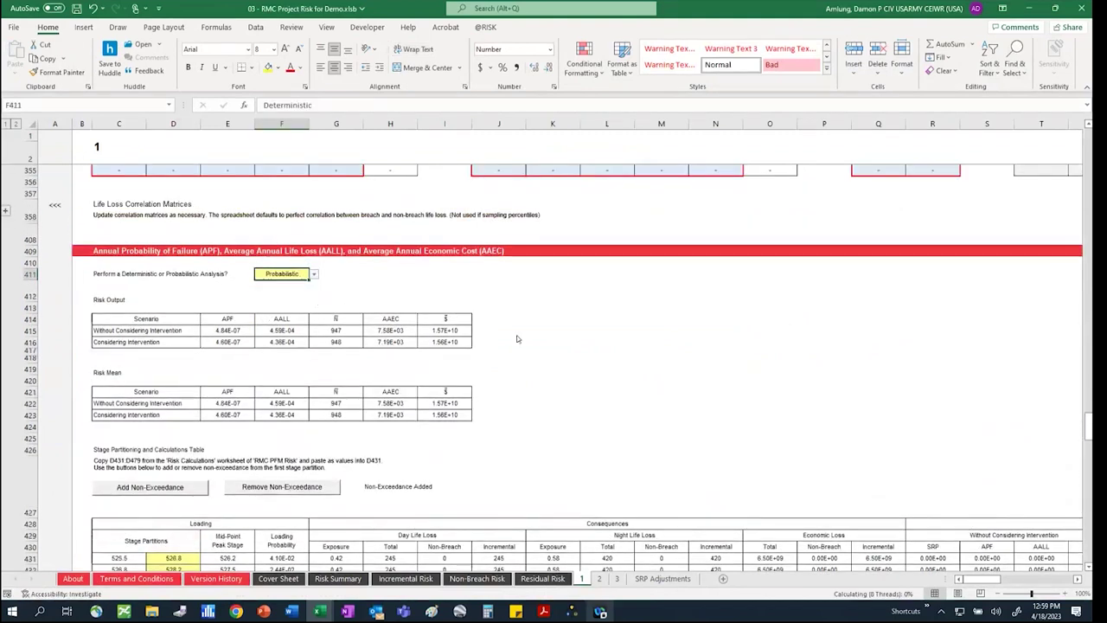
Execute the Stage Frequency macro on worksheet 1 to refresh the Z-Variate Distribution formulas
scroll(523, 341, "up", 17)
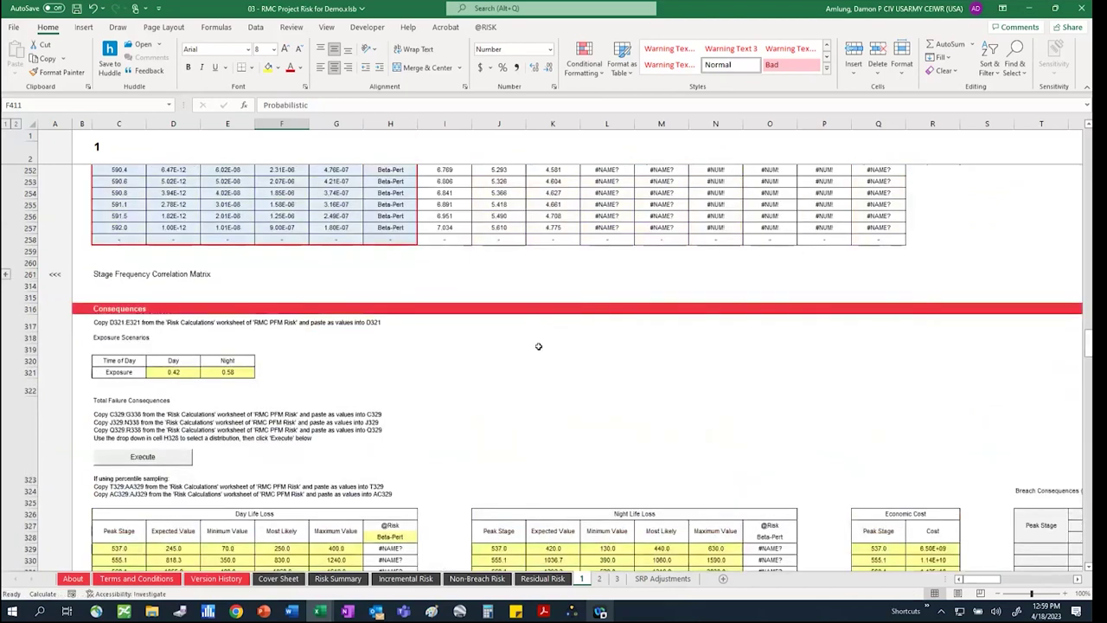
scroll(538, 346, "up", 13)
scroll(546, 352, "up", 1)
scroll(547, 353, "up", 5)
left_click(608, 355)
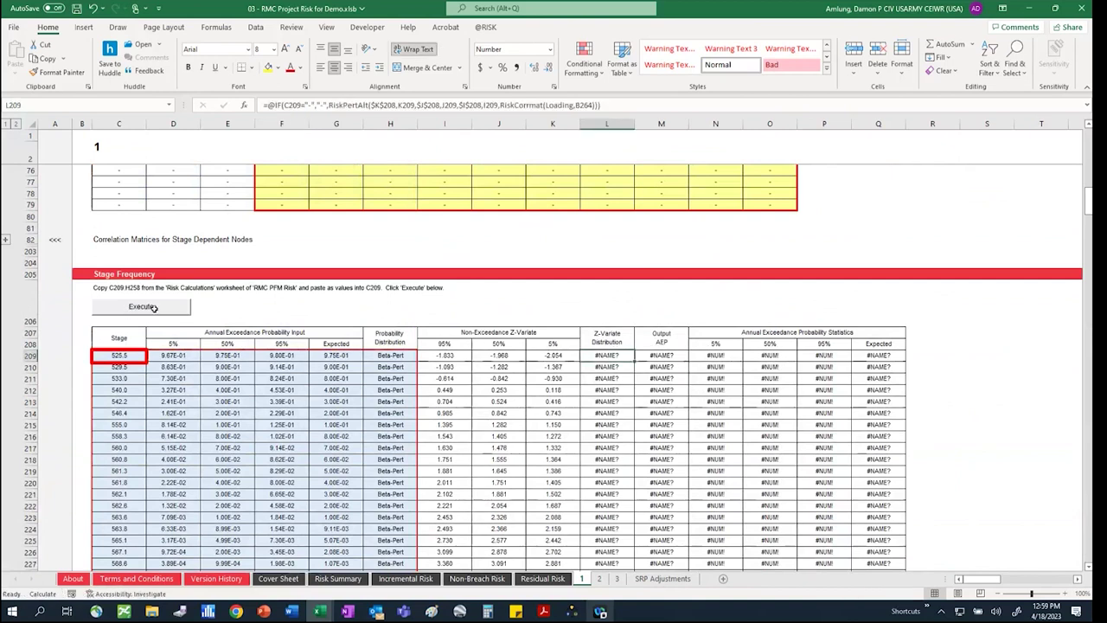
scroll(154, 312, "up", 2)
scroll(275, 365, "down", 1)
left_click(157, 338)
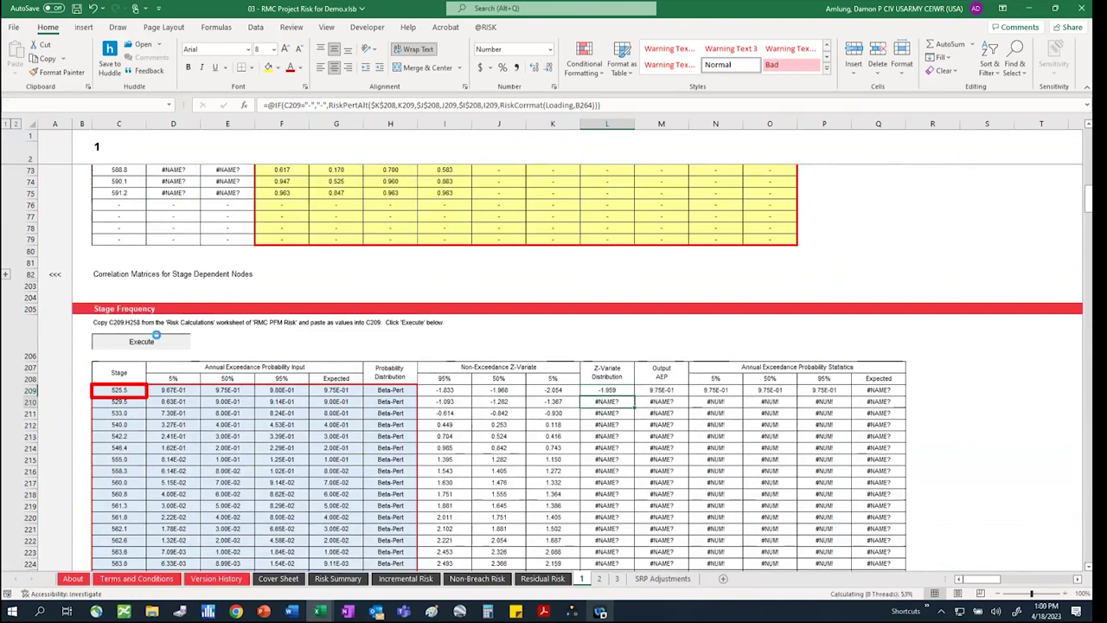
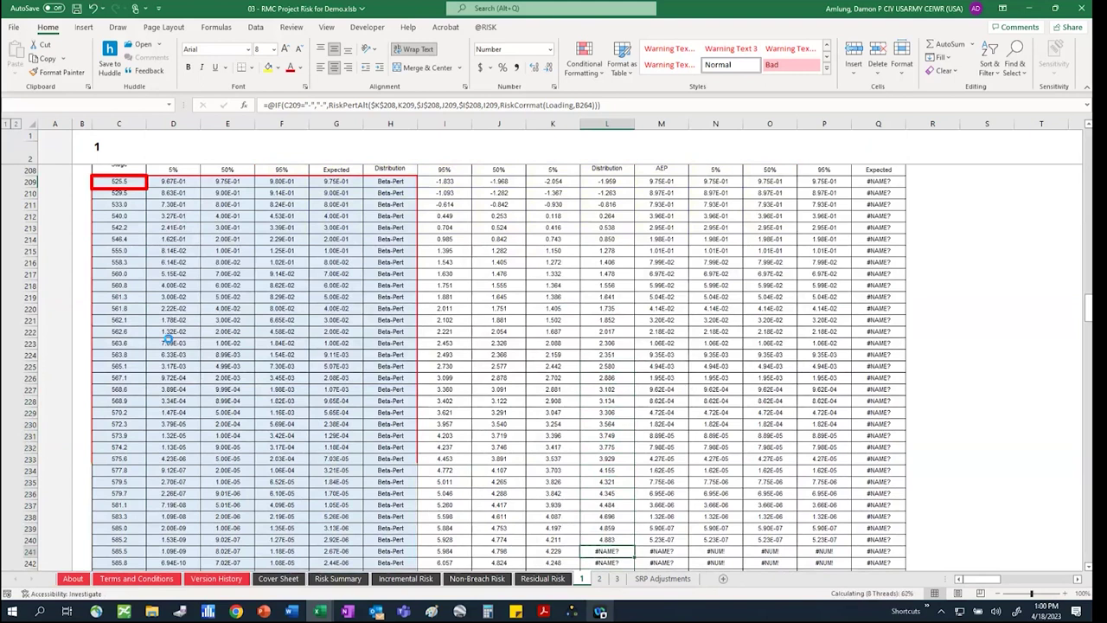
scroll(169, 340, "down", 6)
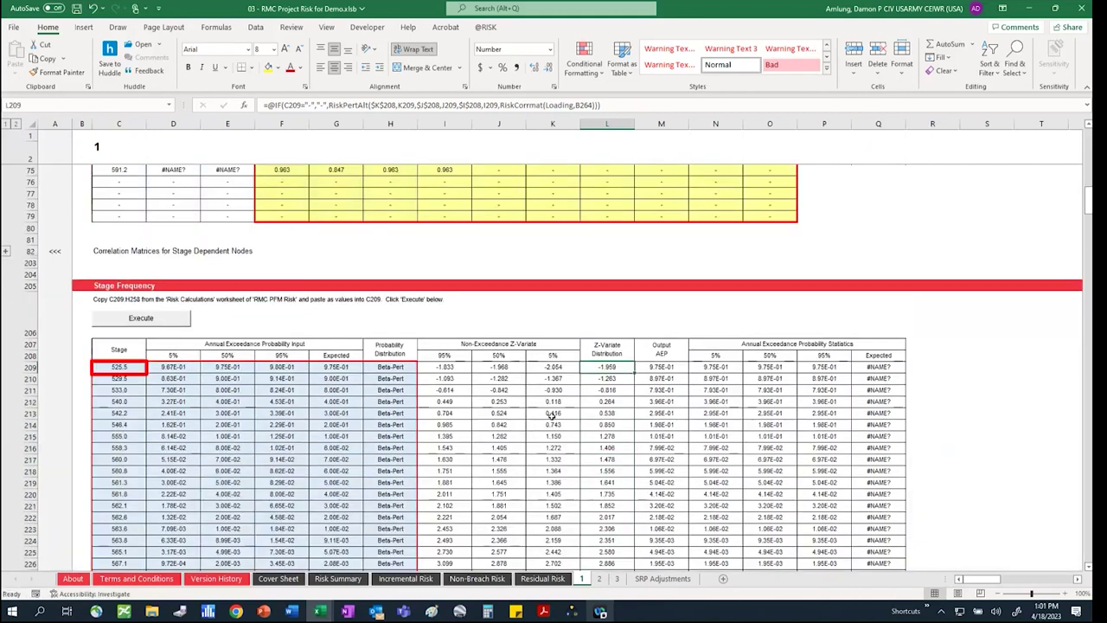
Re-enter the existing riskmean formula in cell Q209 of the Expected column in the Stage Frequency table
left_click(505, 381)
scroll(865, 415, "up", 2)
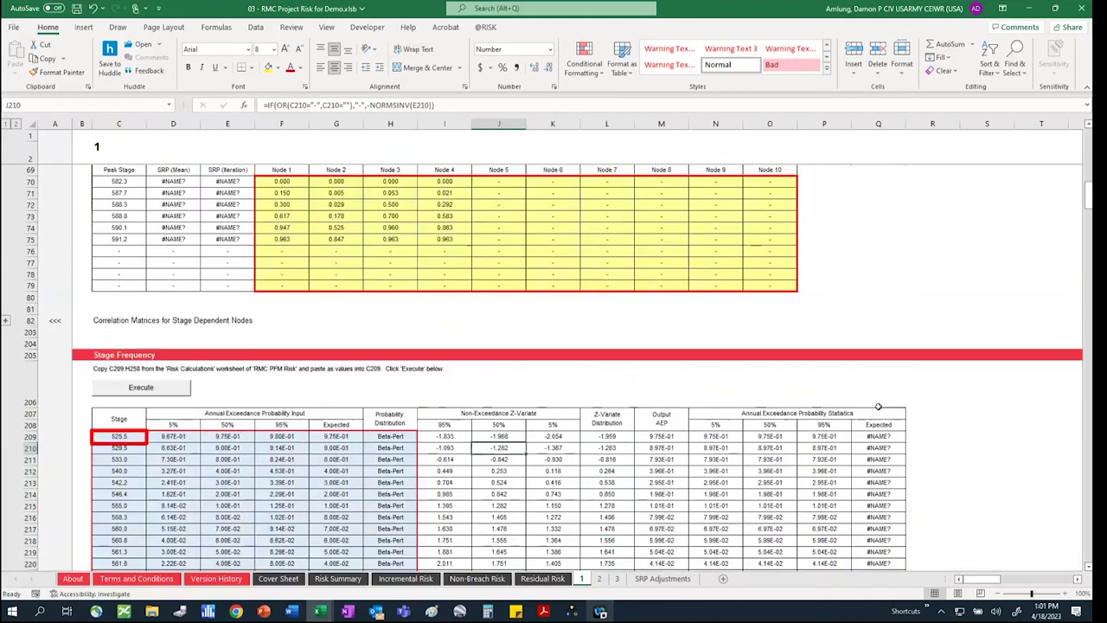
left_click(878, 436)
double_click(877, 436)
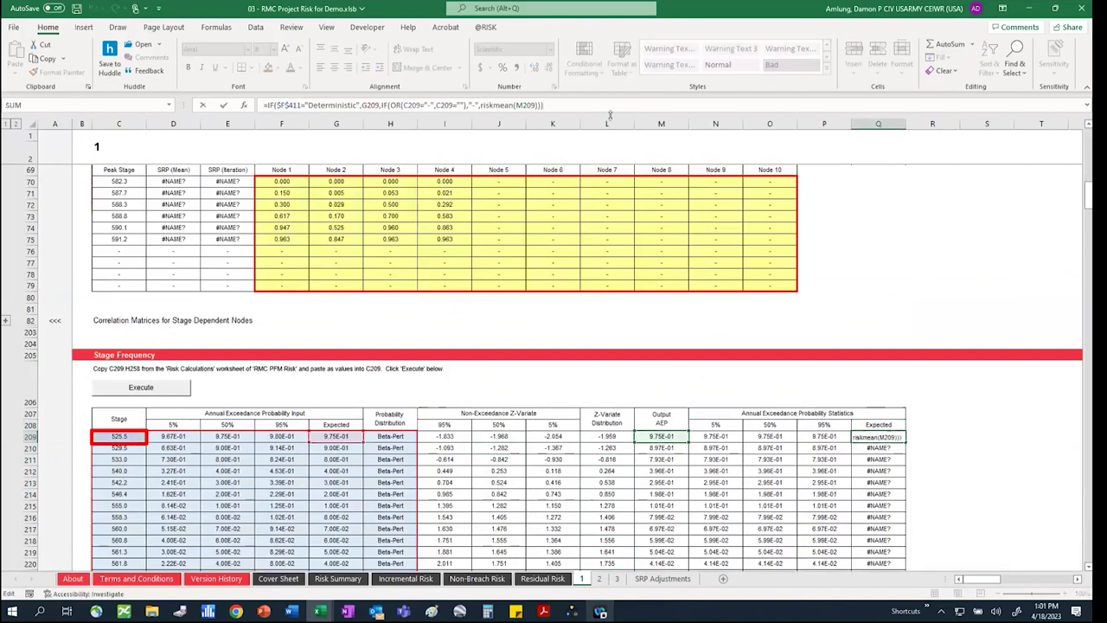
key("Return")
scroll(904, 405, "down", 1)
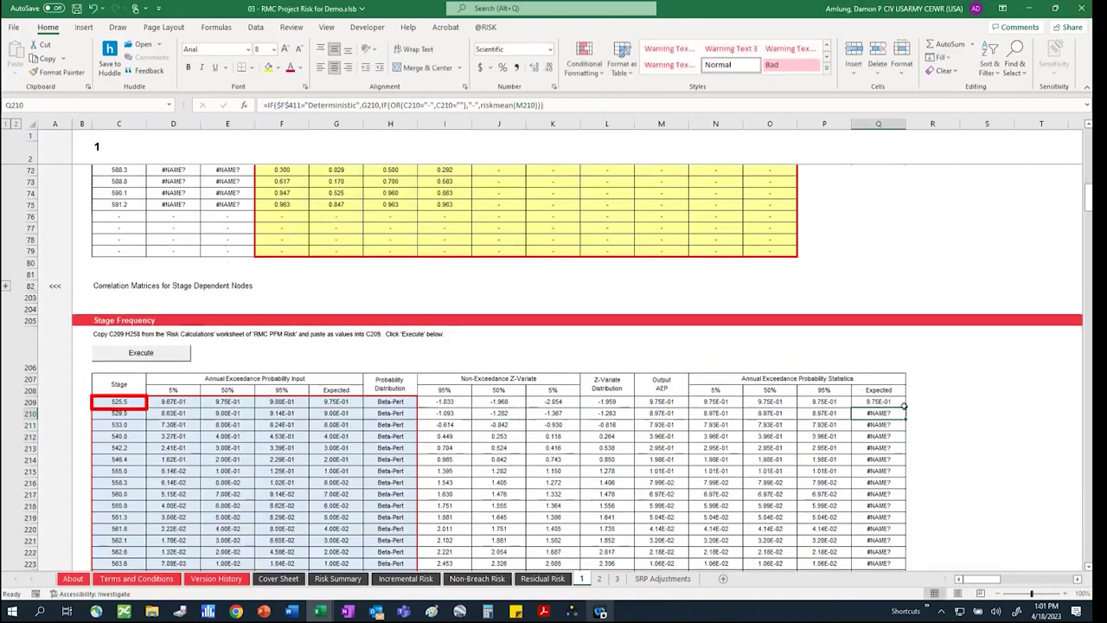
scroll(904, 406, "down", 2)
left_click(885, 333)
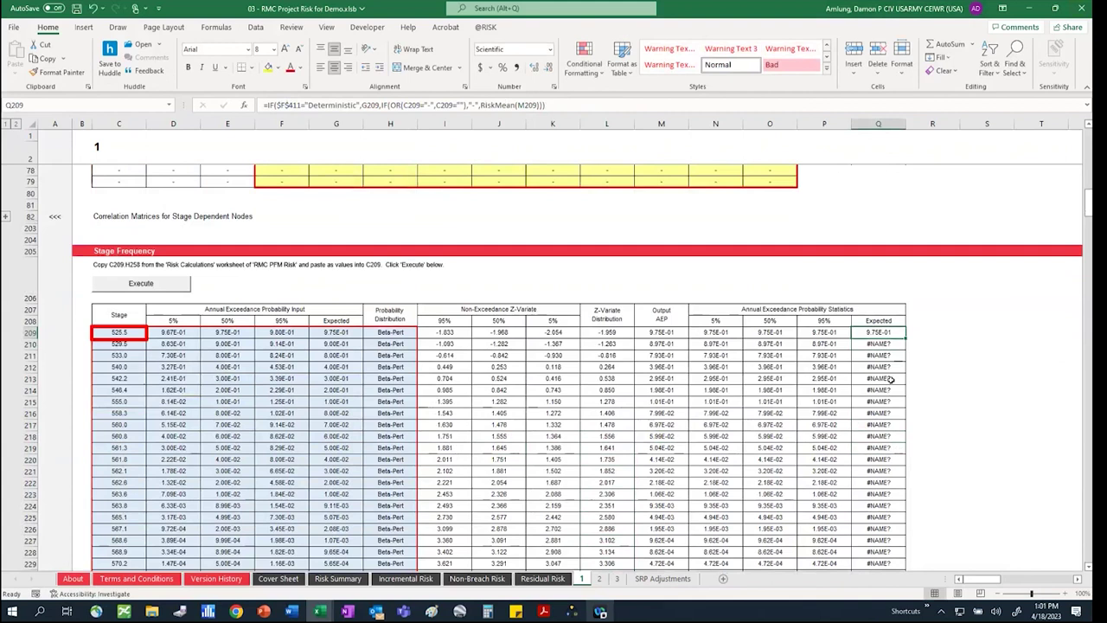
Re-enter the existing riskmean formula in cell Q210 of the Expected column
scroll(891, 380, "down", 2)
left_click(891, 299)
left_click(553, 105)
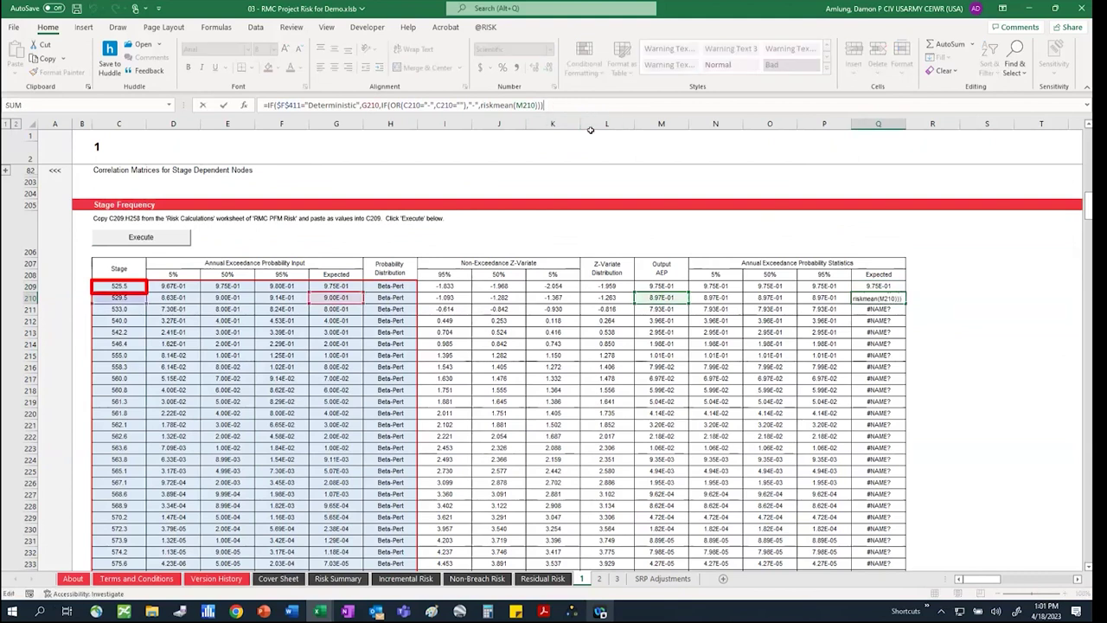
key("Return")
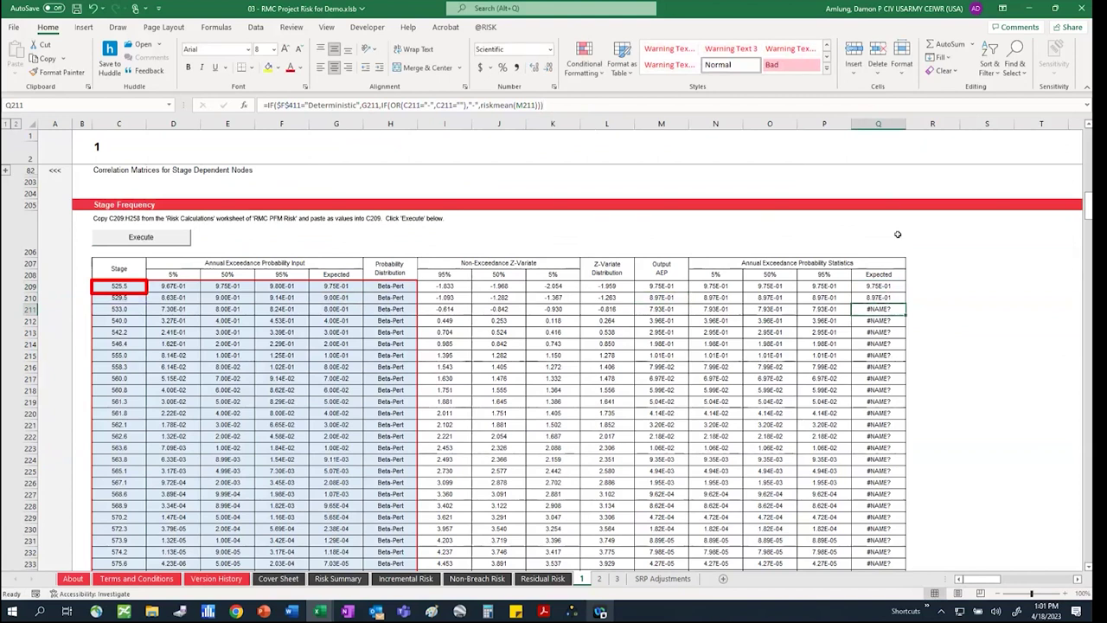
Replace every "=" with "=" across worksheet 1 to re-enter all its formulas
key("ctrl+f")
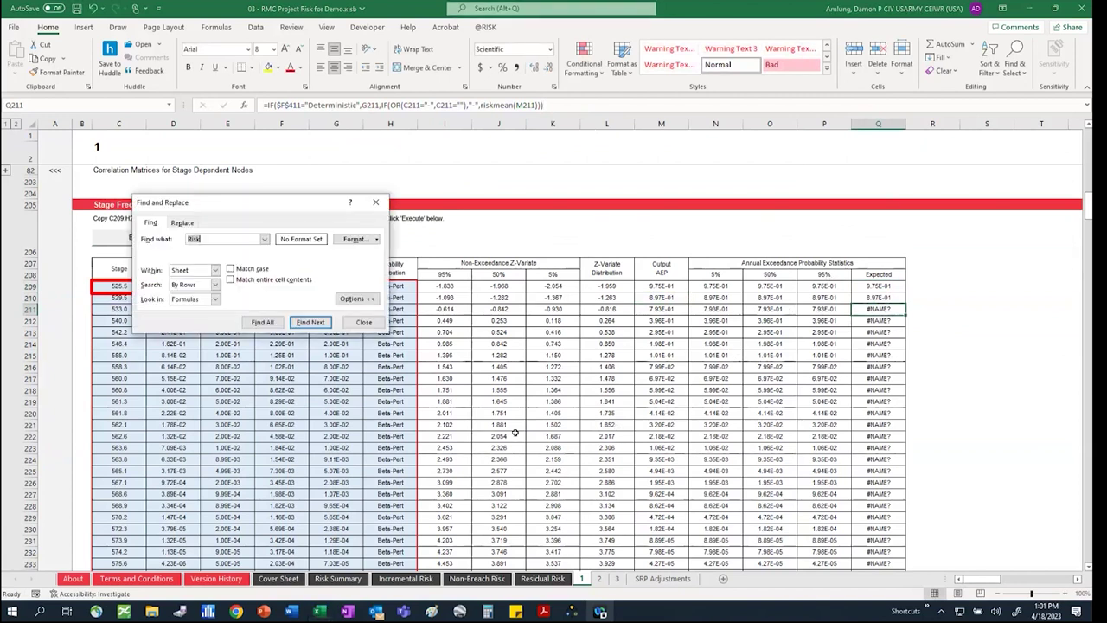
left_click(183, 224)
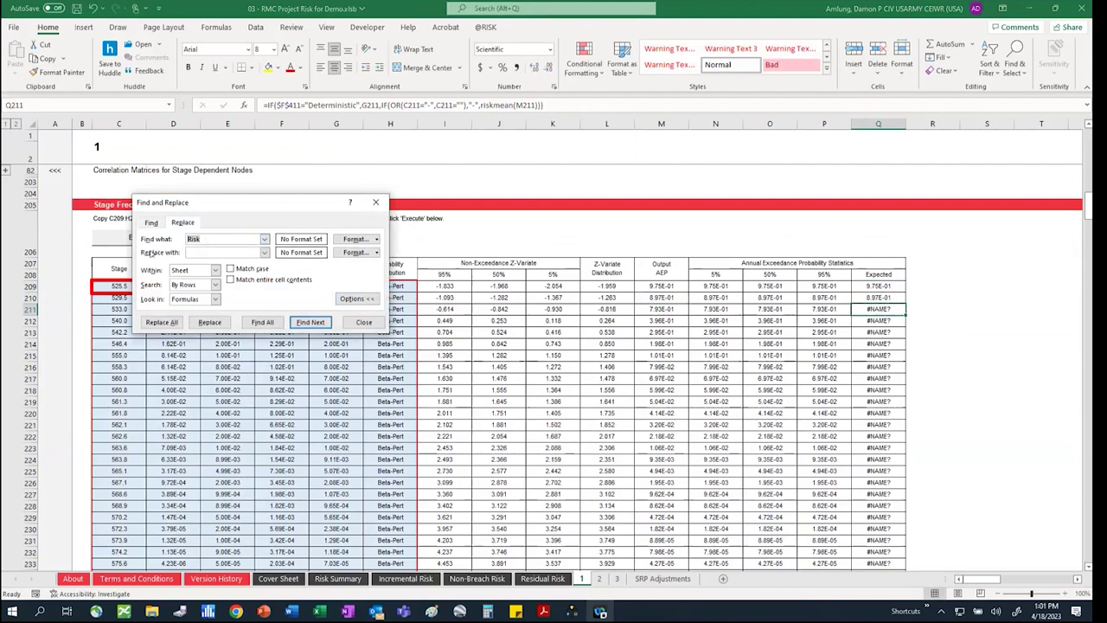
type("=")
left_click(195, 250)
left_click(172, 322)
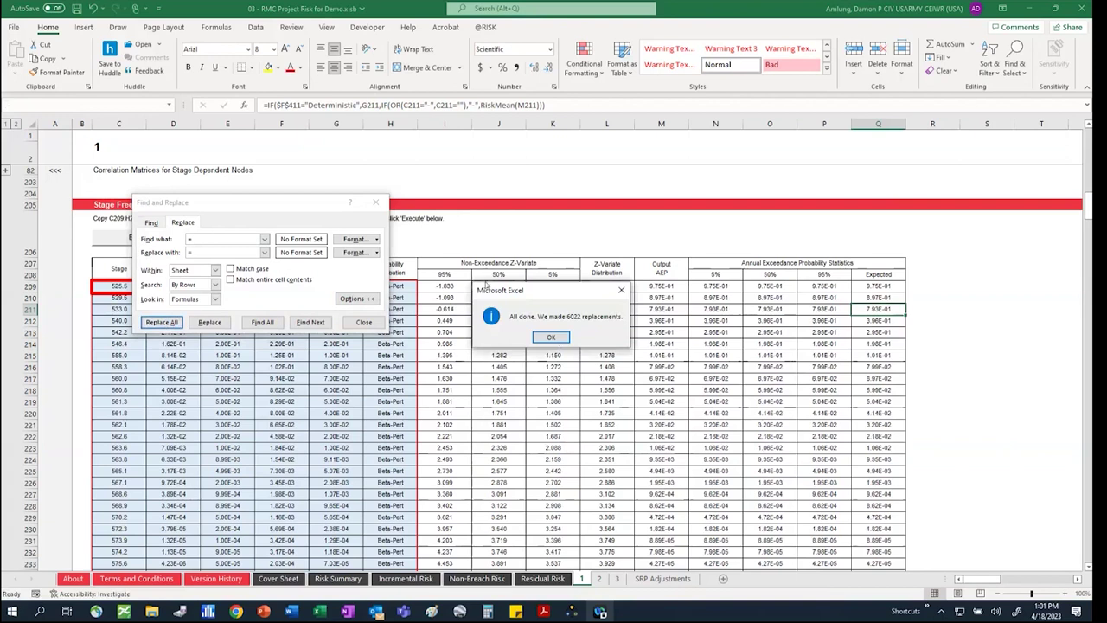
left_click(551, 337)
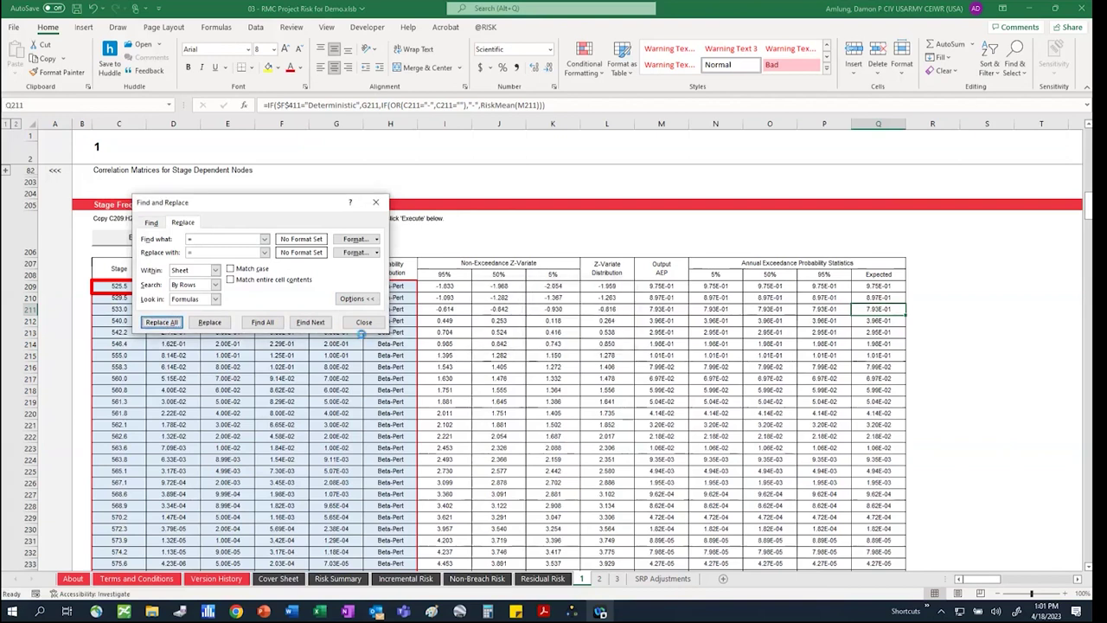
left_click(363, 321)
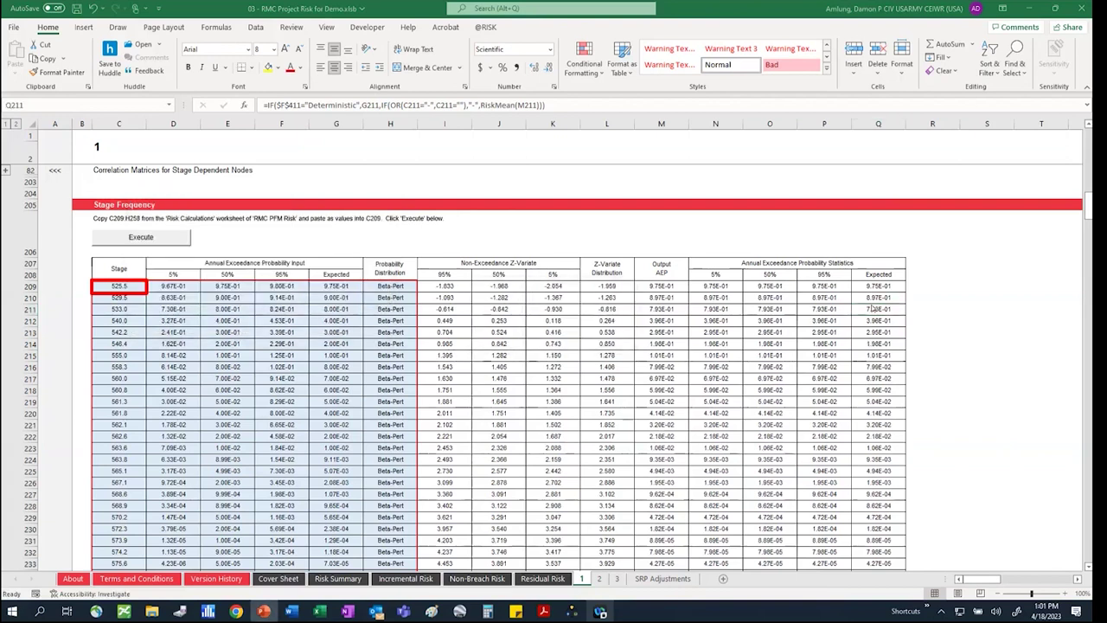
Review the refreshed Stage Frequency table and the Consequences tables on worksheet 1
scroll(616, 364, "down", 5)
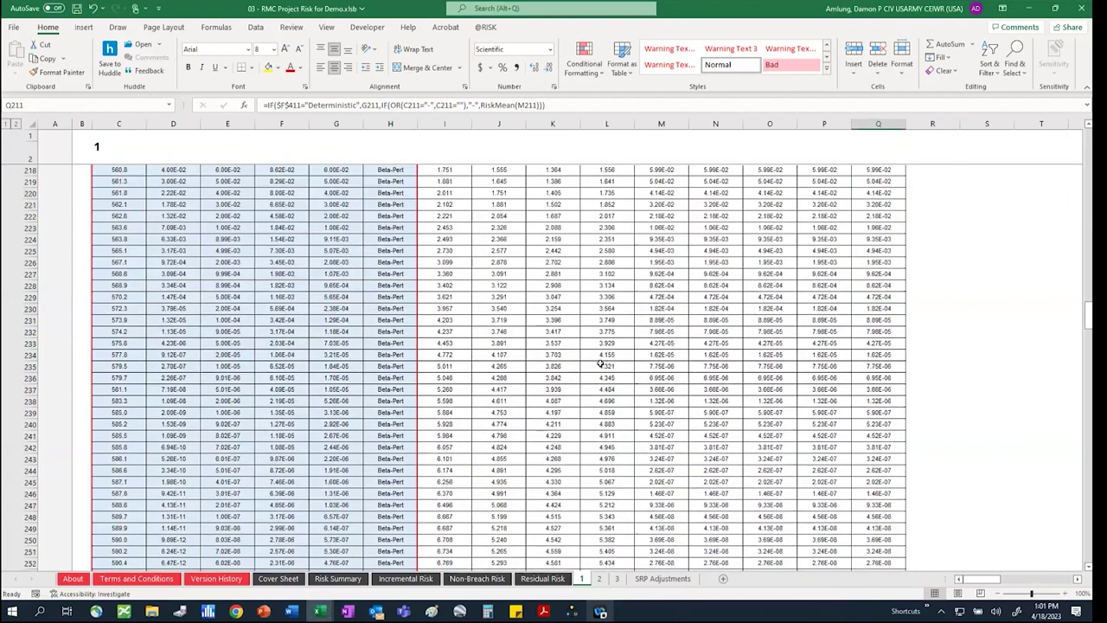
scroll(601, 363, "up", 5)
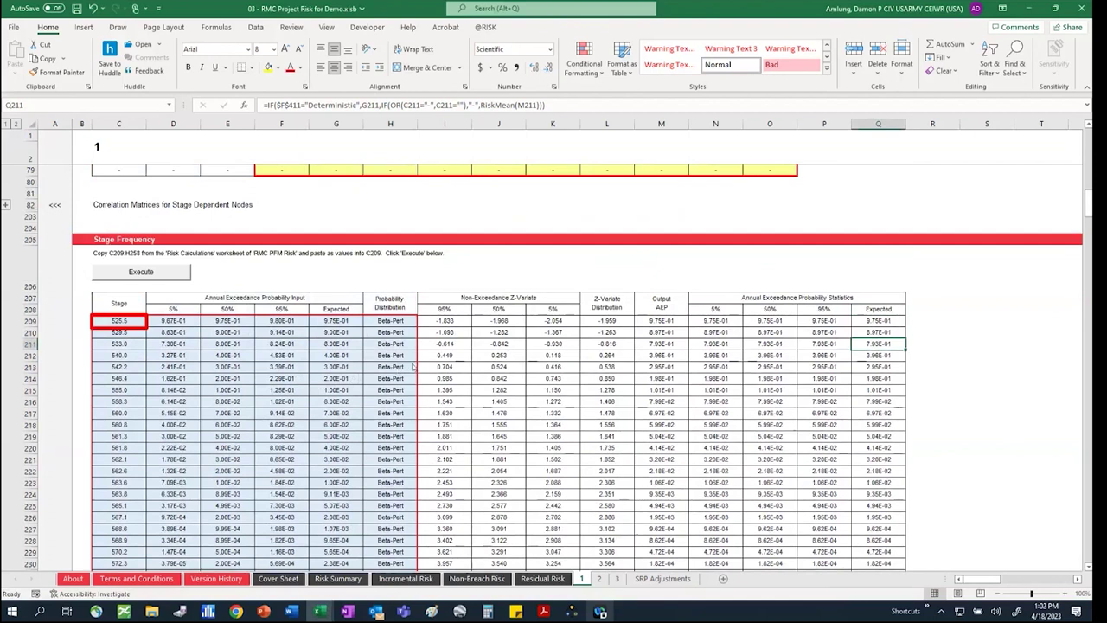
left_click(443, 357)
left_click(395, 355)
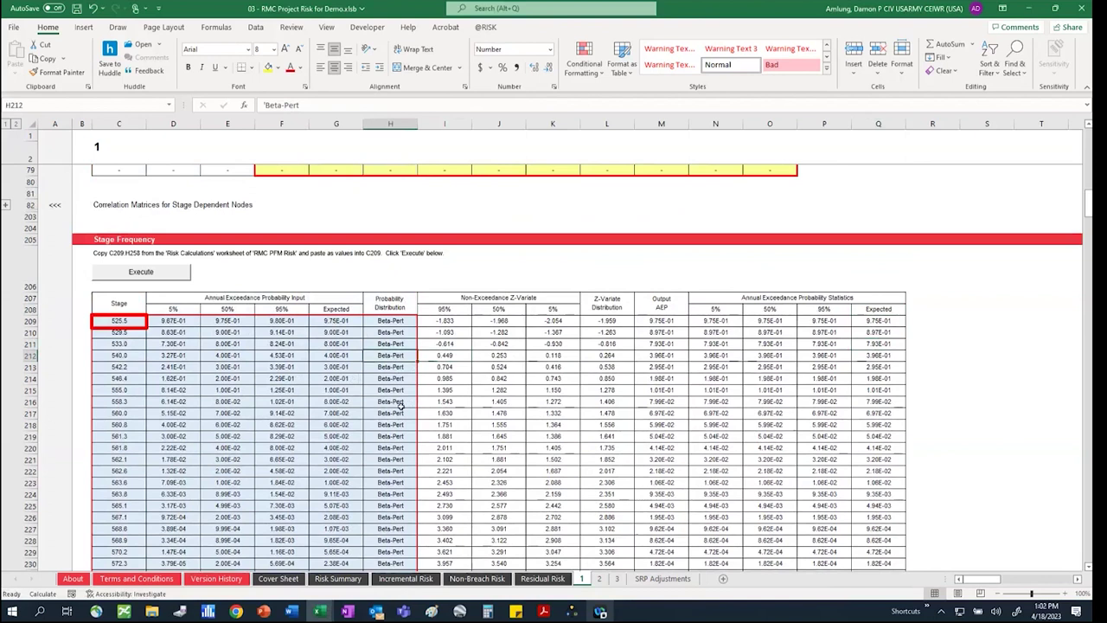
scroll(400, 404, "down", 6)
scroll(400, 404, "down", 10)
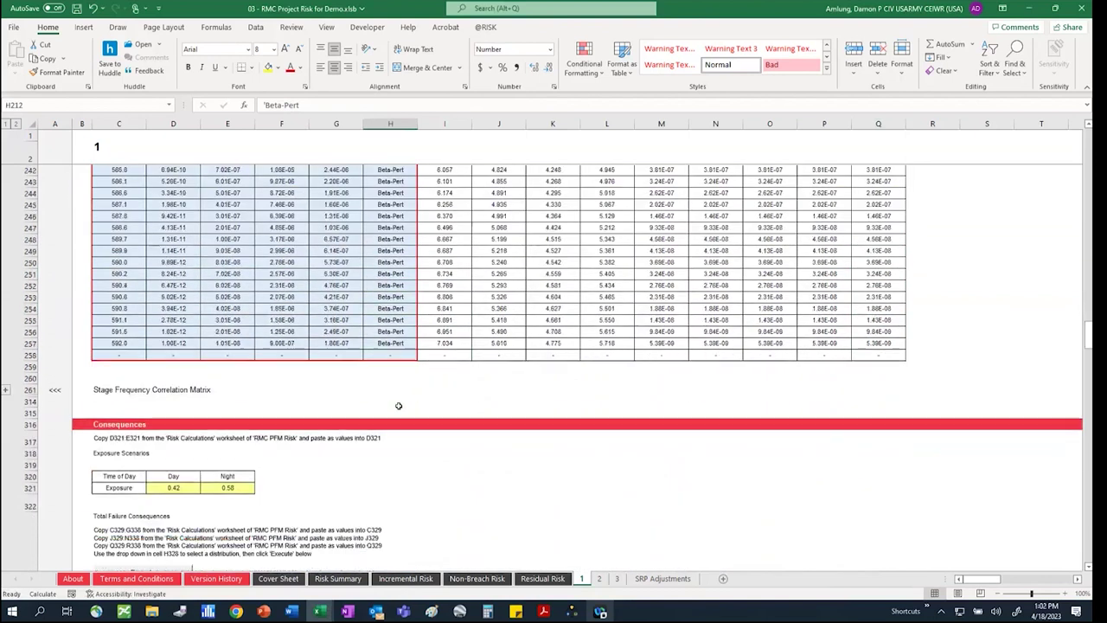
scroll(399, 406, "down", 6)
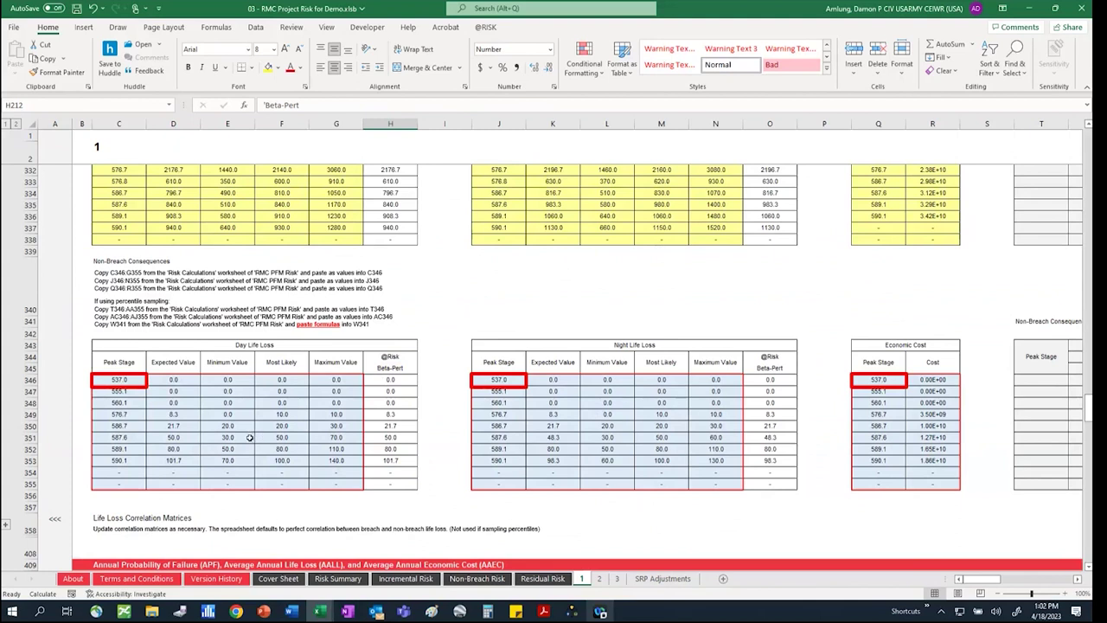
Open worksheet 2 and run its first-use macro to populate the worksheet's formulas
left_click(599, 578)
left_click(599, 578)
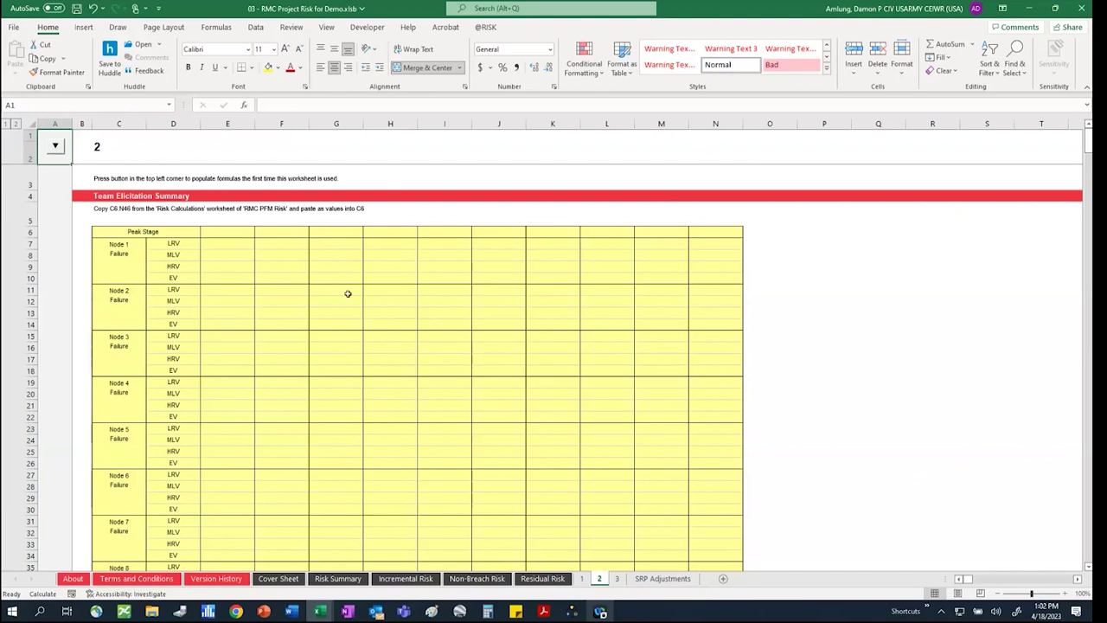
scroll(350, 295, "down", 20)
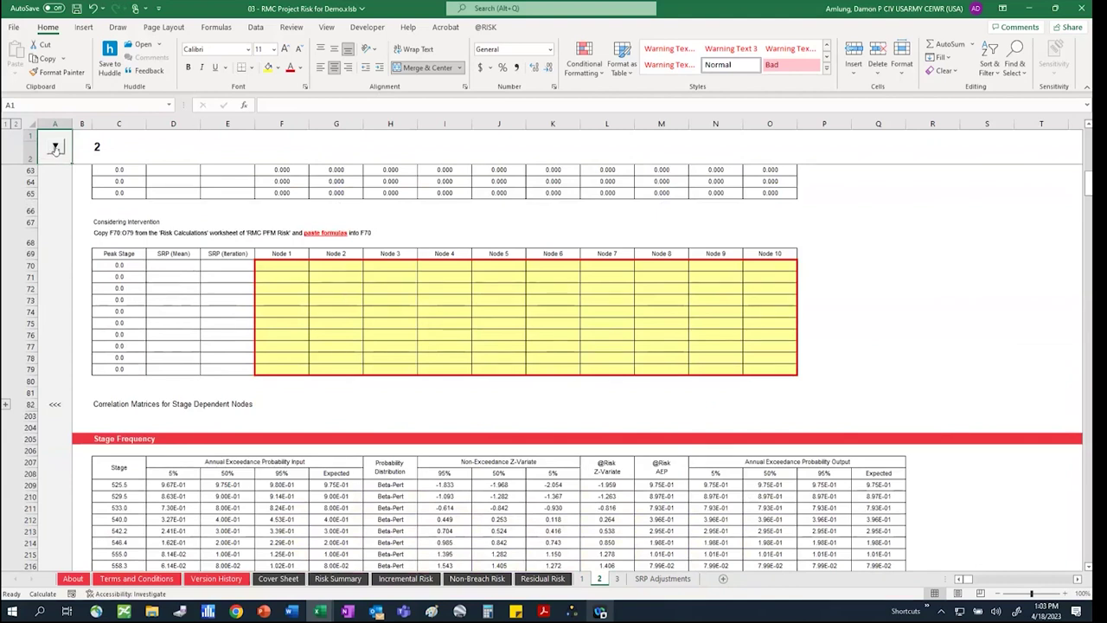
left_click(54, 148)
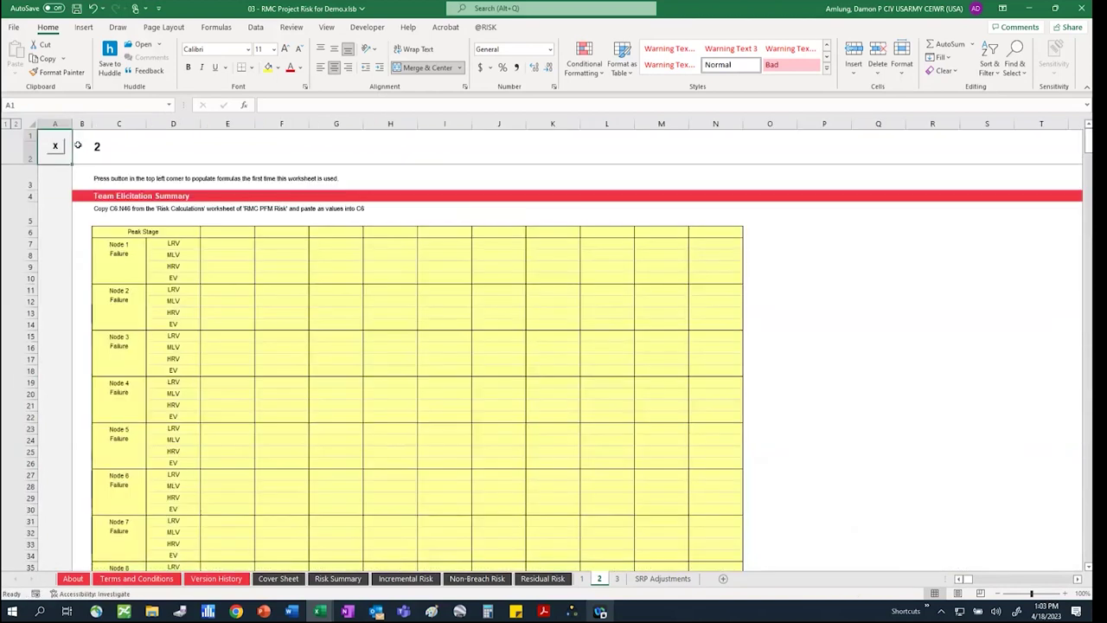
Review the stage partitioning table and the analysis type in cell F411 on worksheet 1
left_click(581, 579)
scroll(383, 321, "down", 1)
scroll(383, 321, "up", 6)
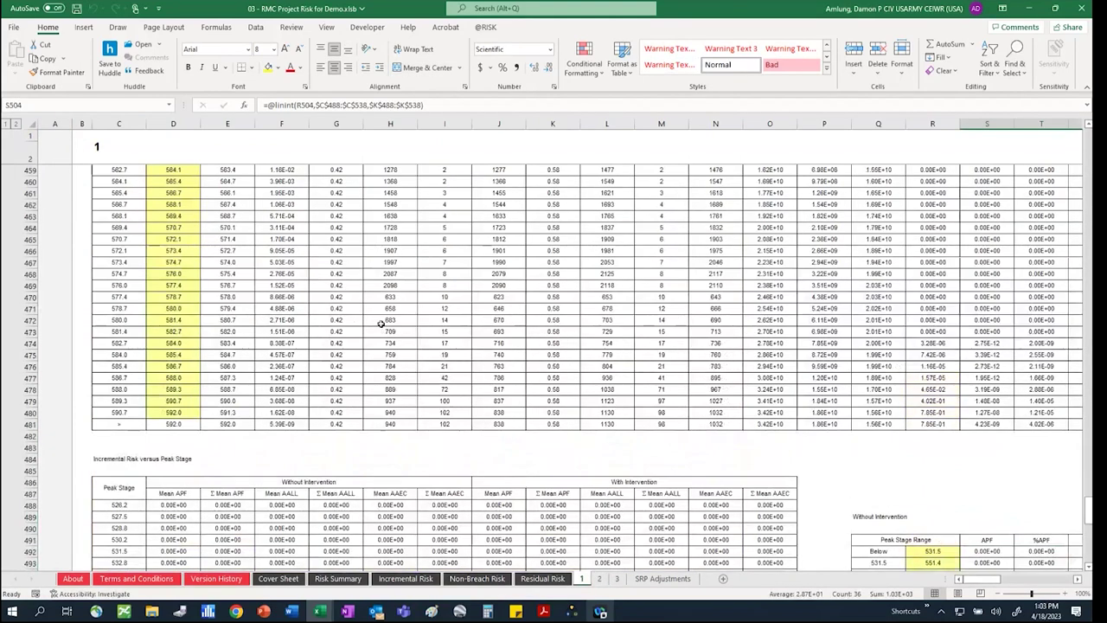
scroll(380, 332, "up", 3)
scroll(380, 332, "down", 8)
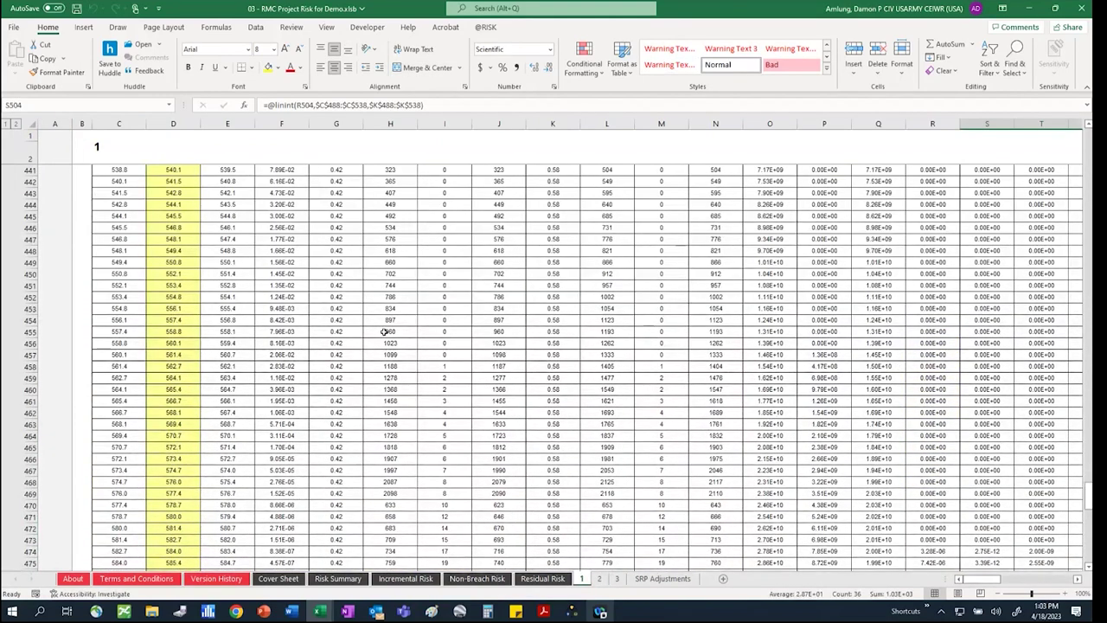
scroll(385, 332, "down", 7)
scroll(387, 334, "up", 20)
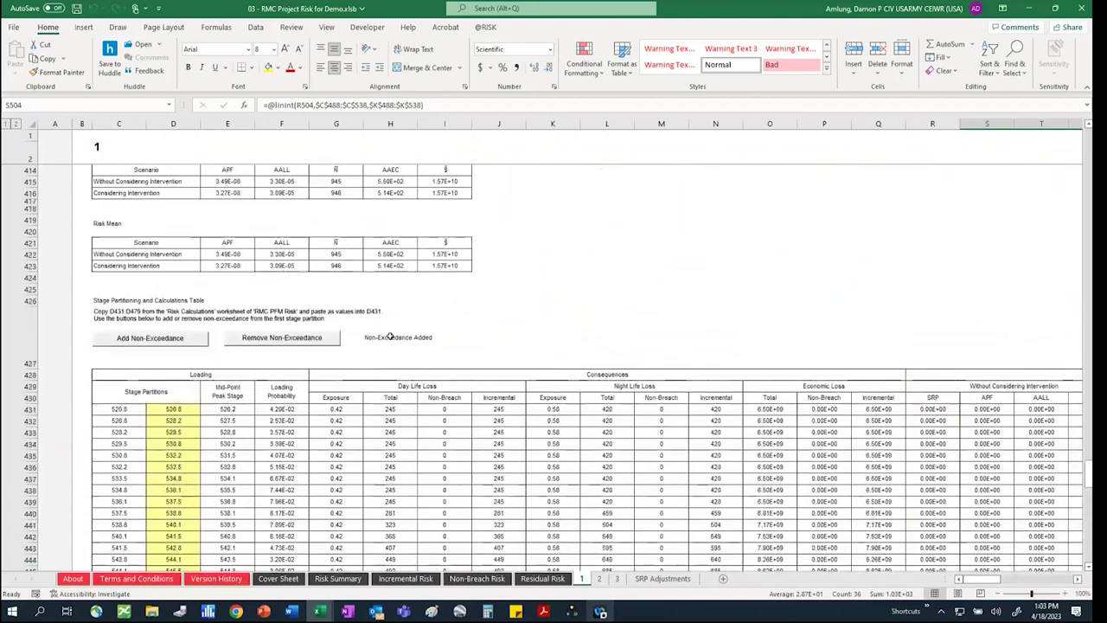
left_click(294, 344)
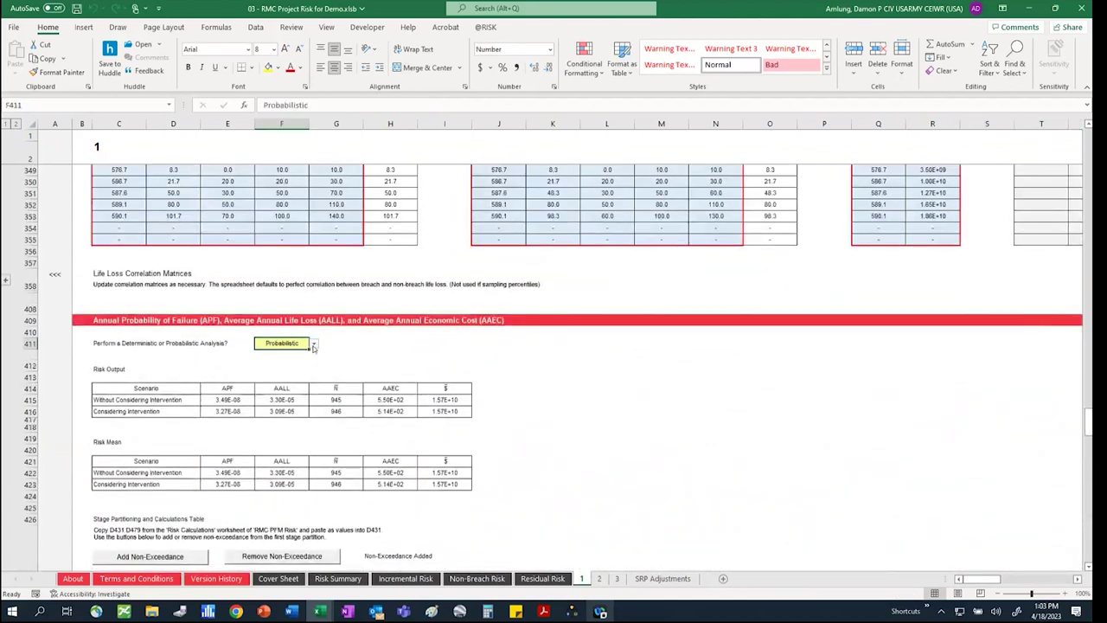
Return to worksheet 2 and place the Project Risk workbook beside the PFM Risk workbook's Team Elicitation Summary
left_click(598, 578)
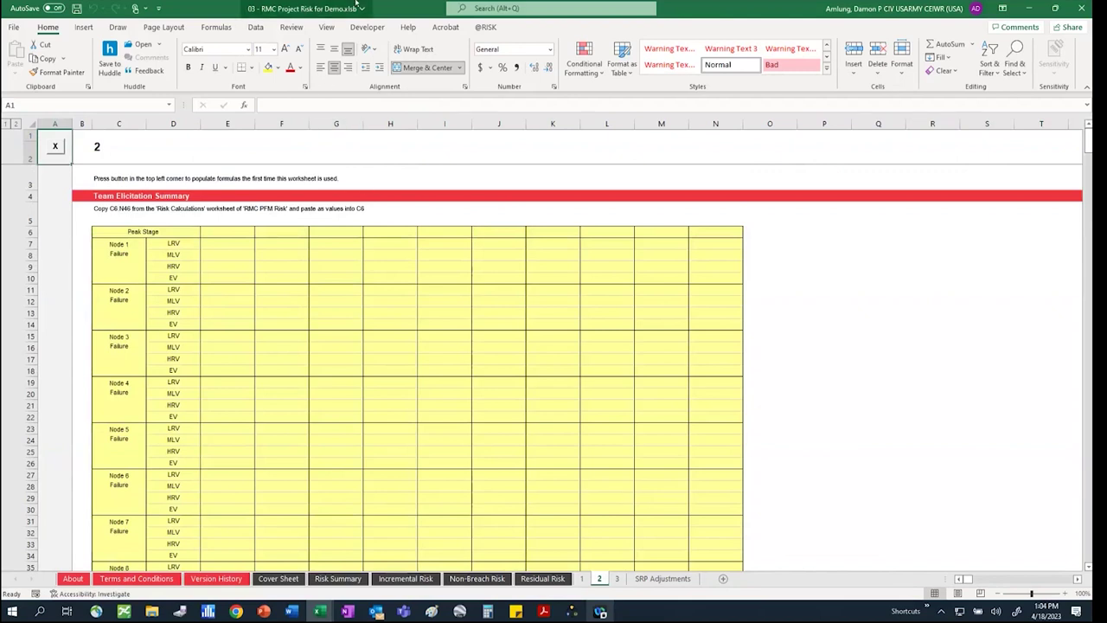
left_click_drag(355, 5, 1106, 260)
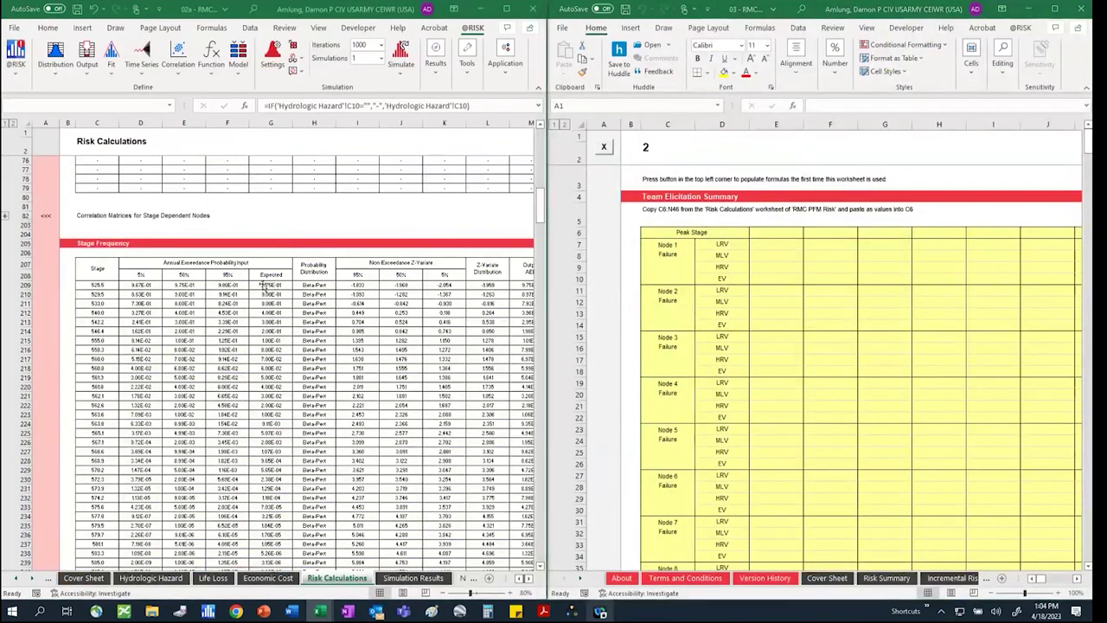
scroll(262, 282, "up", 15)
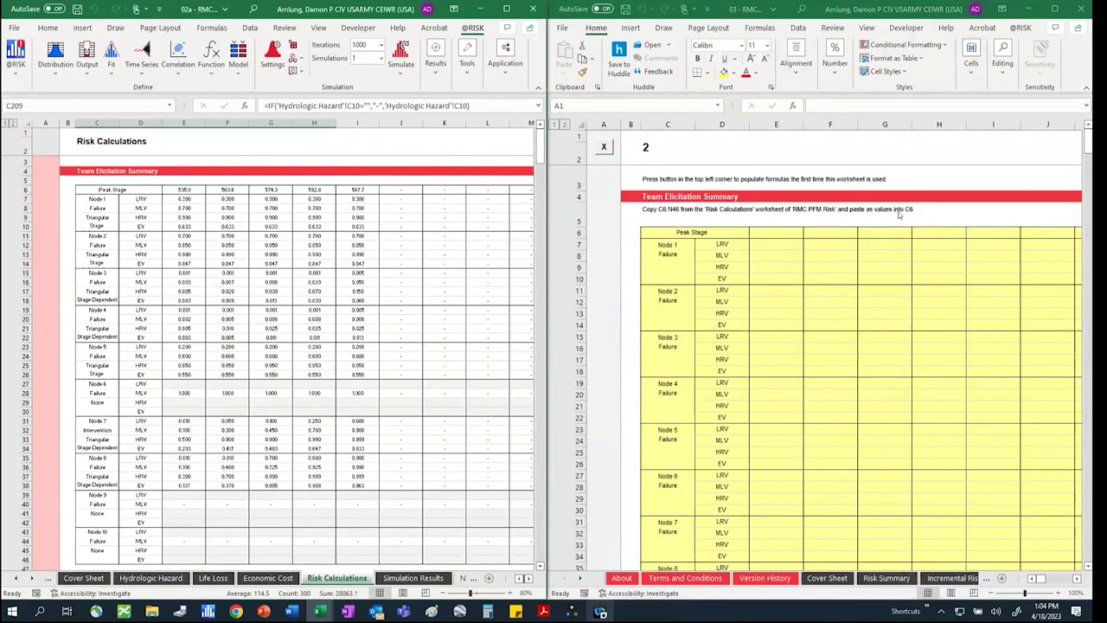
Copy C6:N46 from the PFM Risk workbook's Risk Calculations worksheet and paste it as values into C6 of worksheet 2
left_click(86, 190)
left_click_drag(86, 190, 447, 549)
key("ctrl+c")
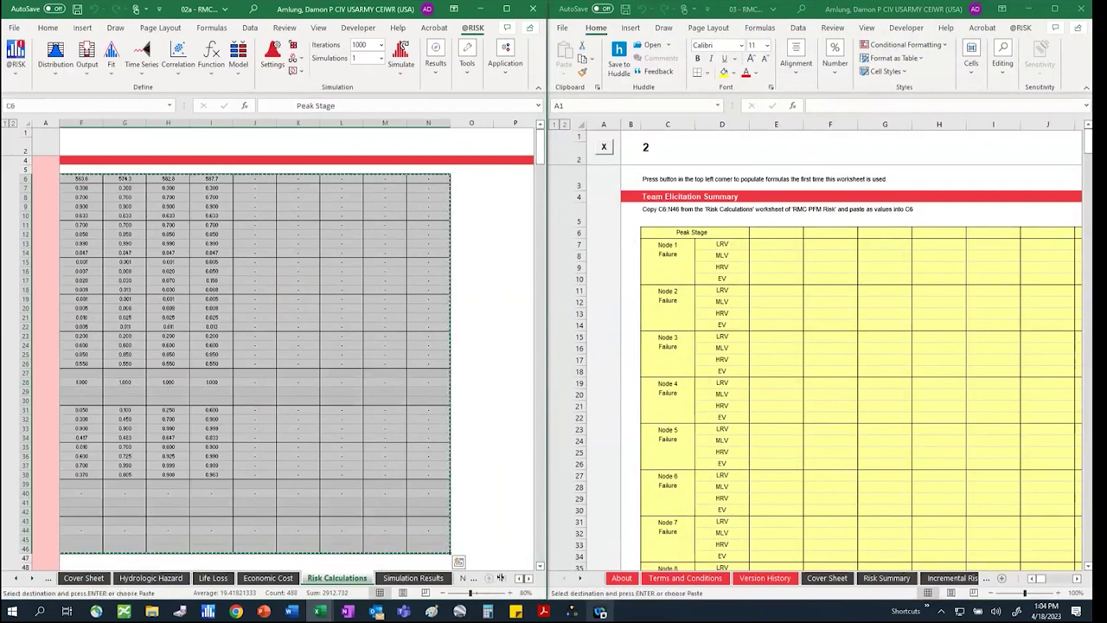
left_click(519, 578)
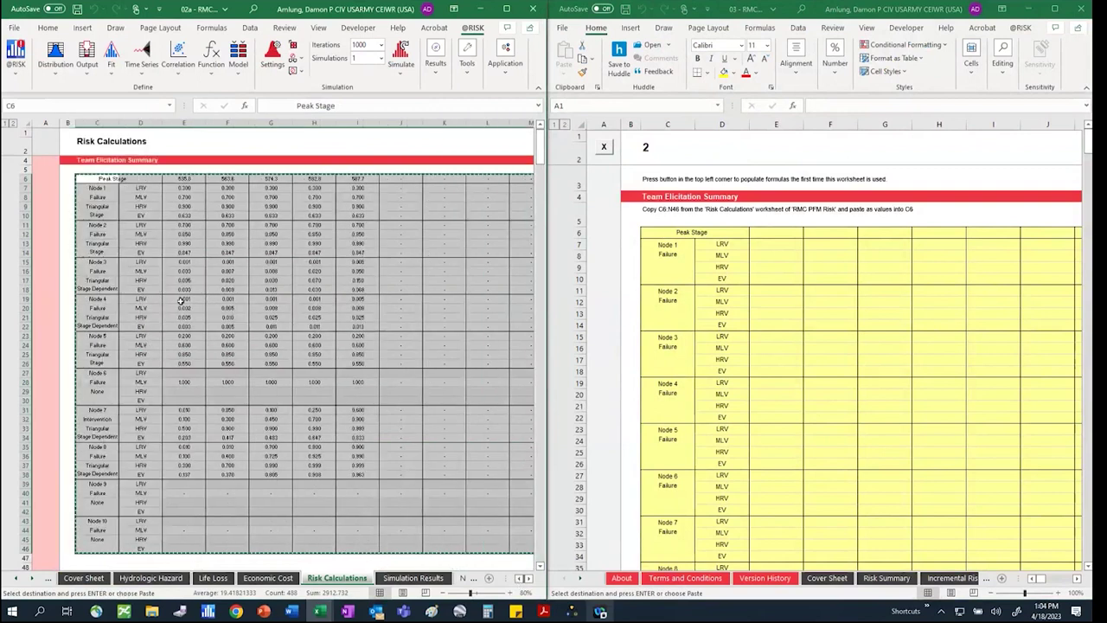
left_click(674, 233)
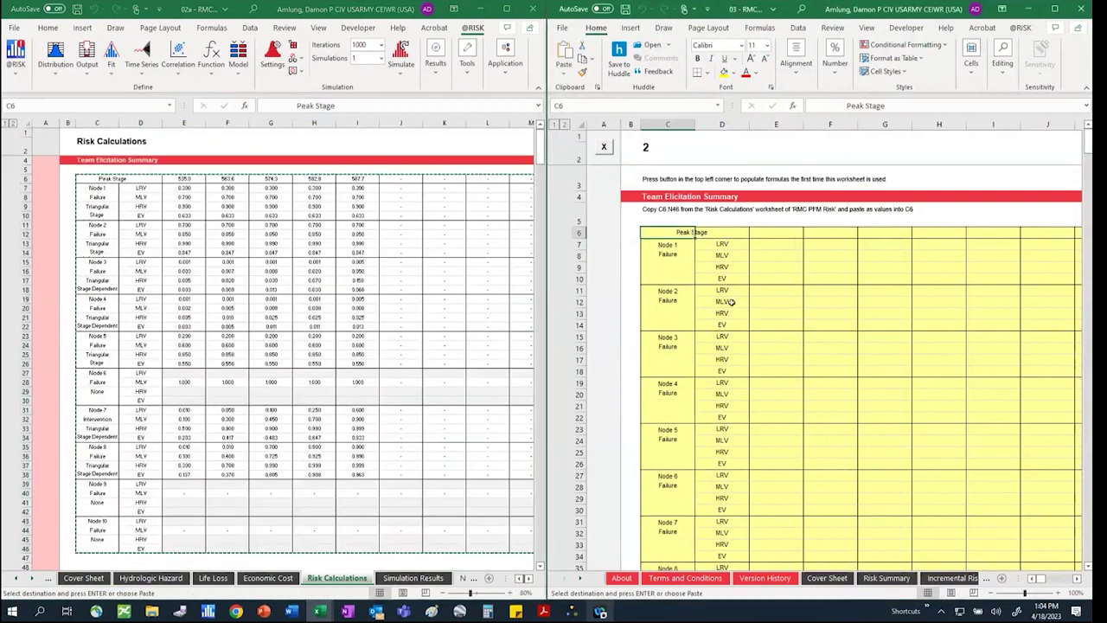
left_click(564, 76)
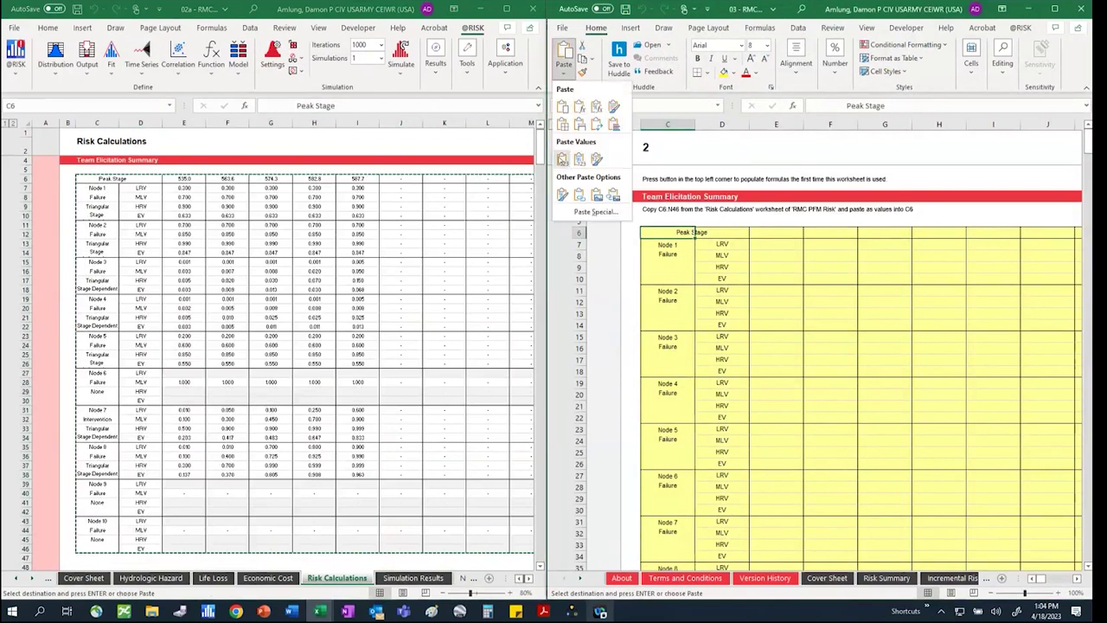
left_click(562, 160)
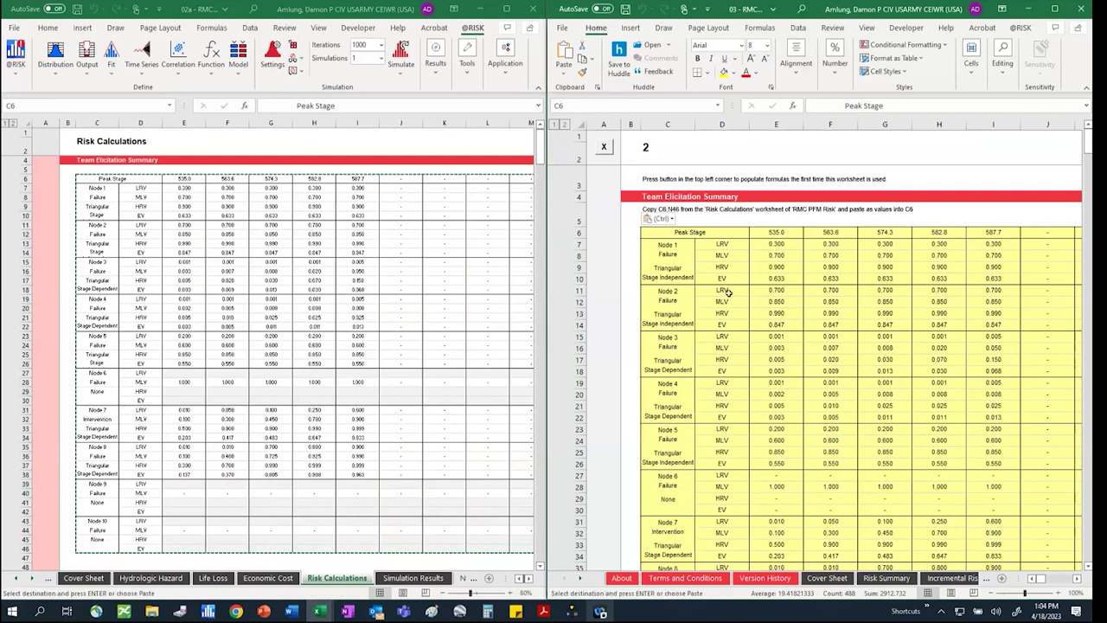
left_click(715, 420)
Copy the Considering Intervention nodes F70:O79 from Risk Calculations and paste them as formulas into F70 of worksheet 2
scroll(822, 361, "down", 13)
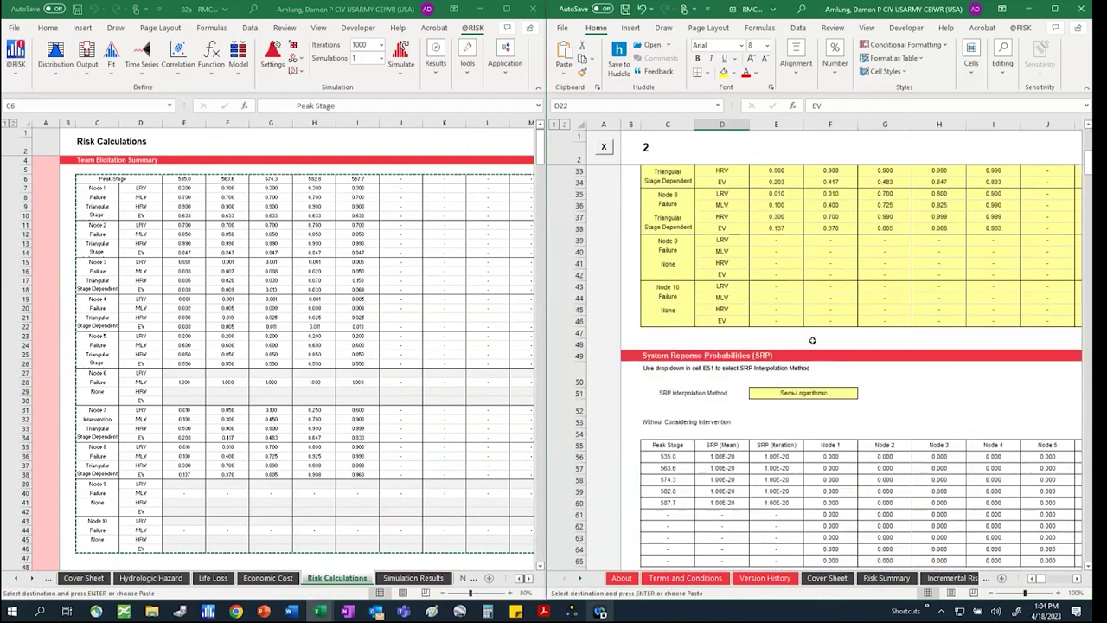
scroll(822, 361, "down", 2)
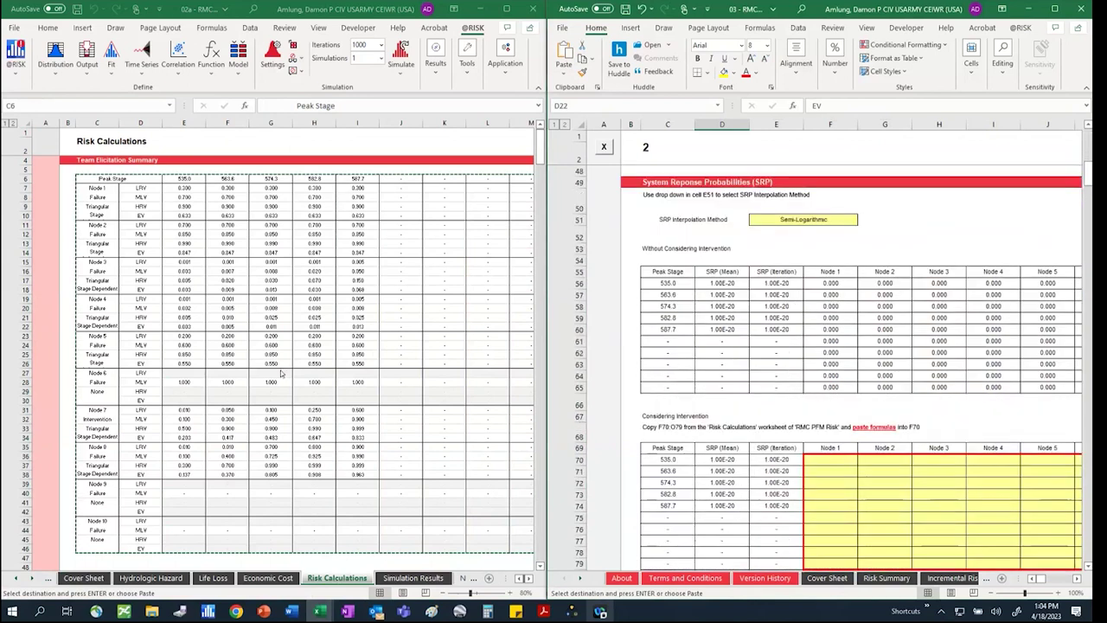
scroll(281, 373, "down", 6)
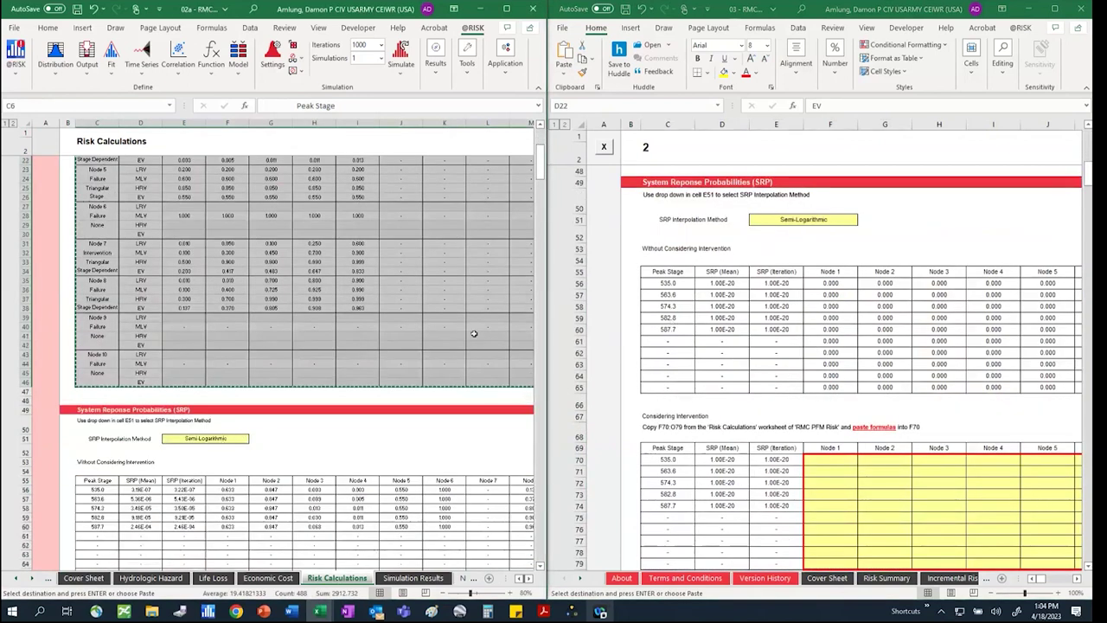
left_click(419, 299)
scroll(420, 327, "down", 9)
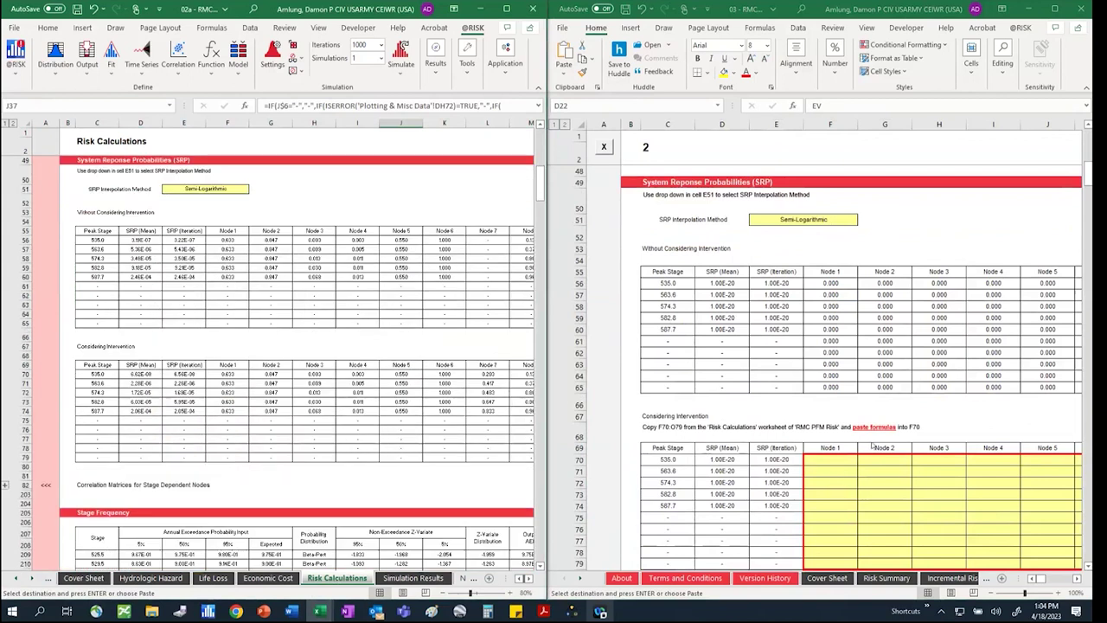
left_click(427, 419)
left_click_drag(237, 374, 468, 456)
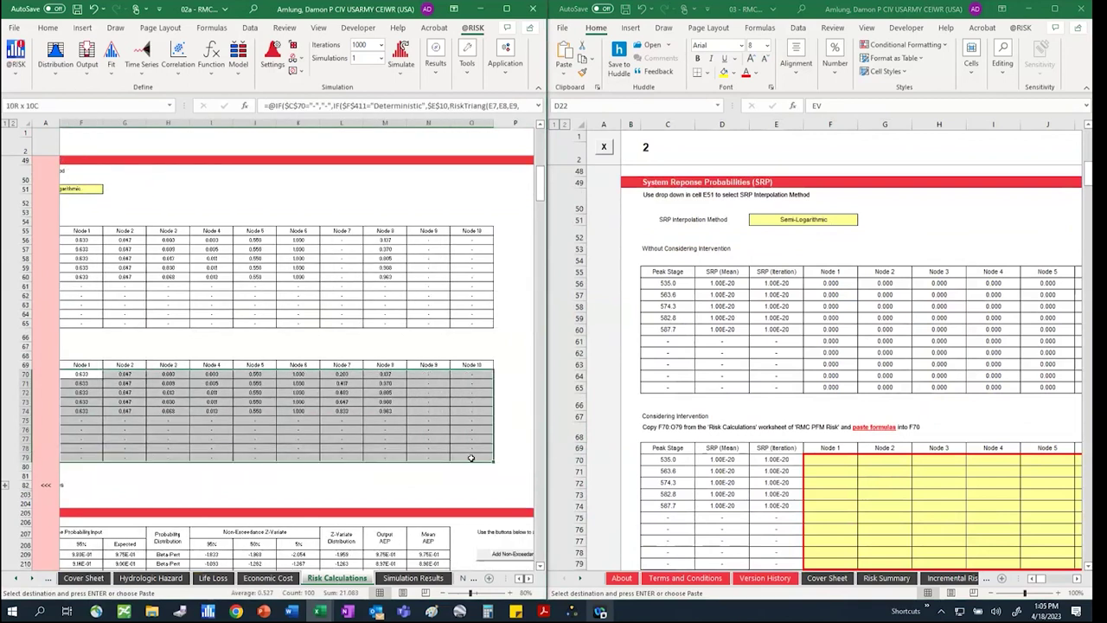
key("ctrl+c")
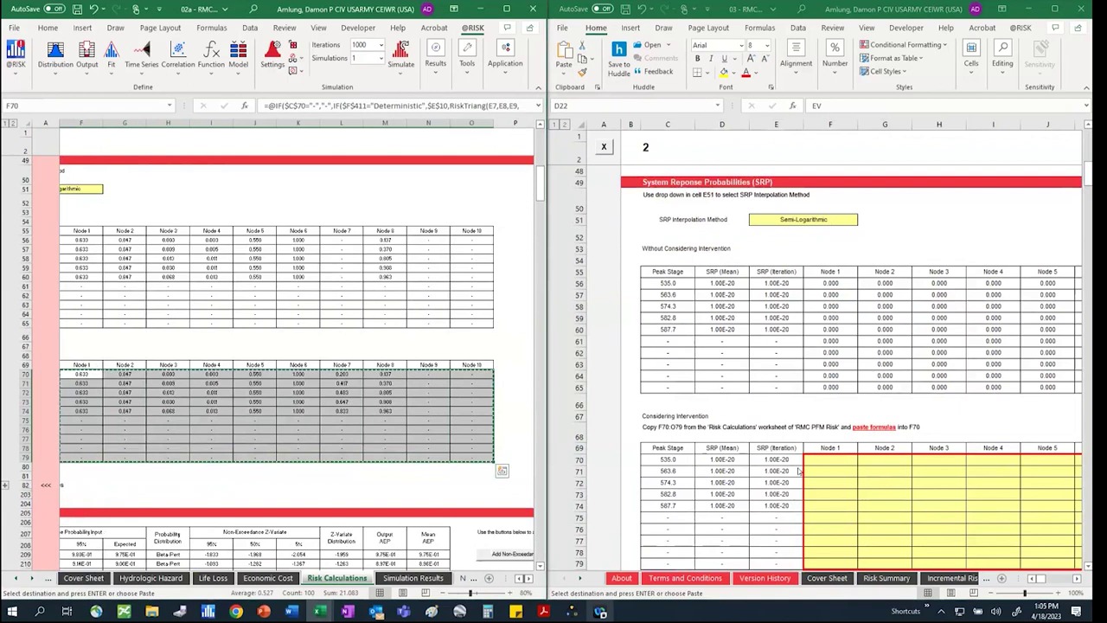
left_click(833, 459)
key("ctrl+v")
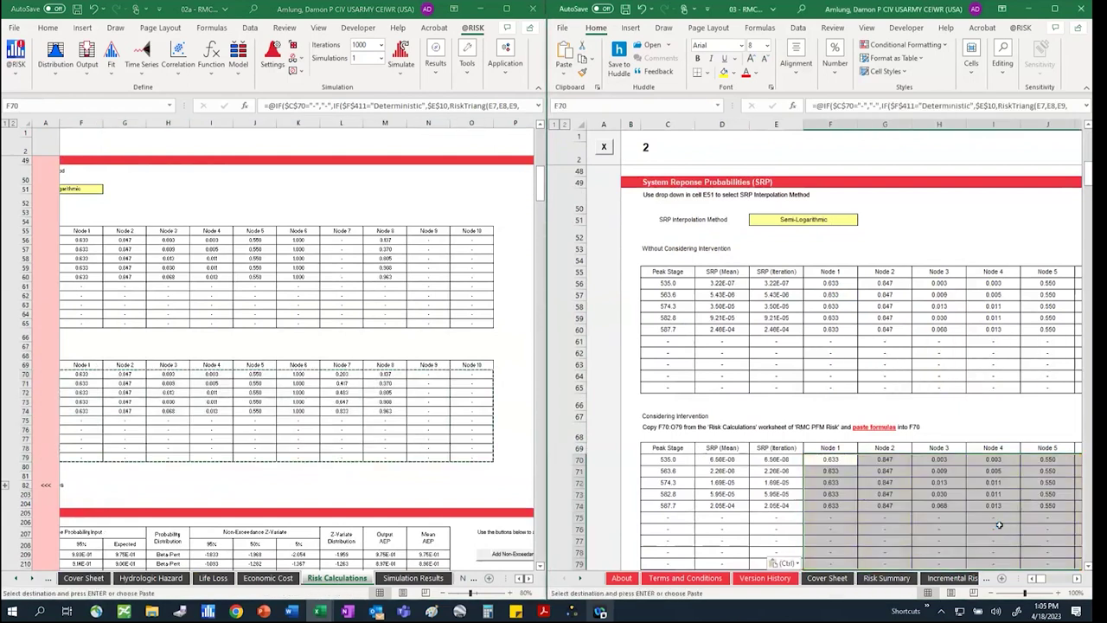
left_click(785, 563)
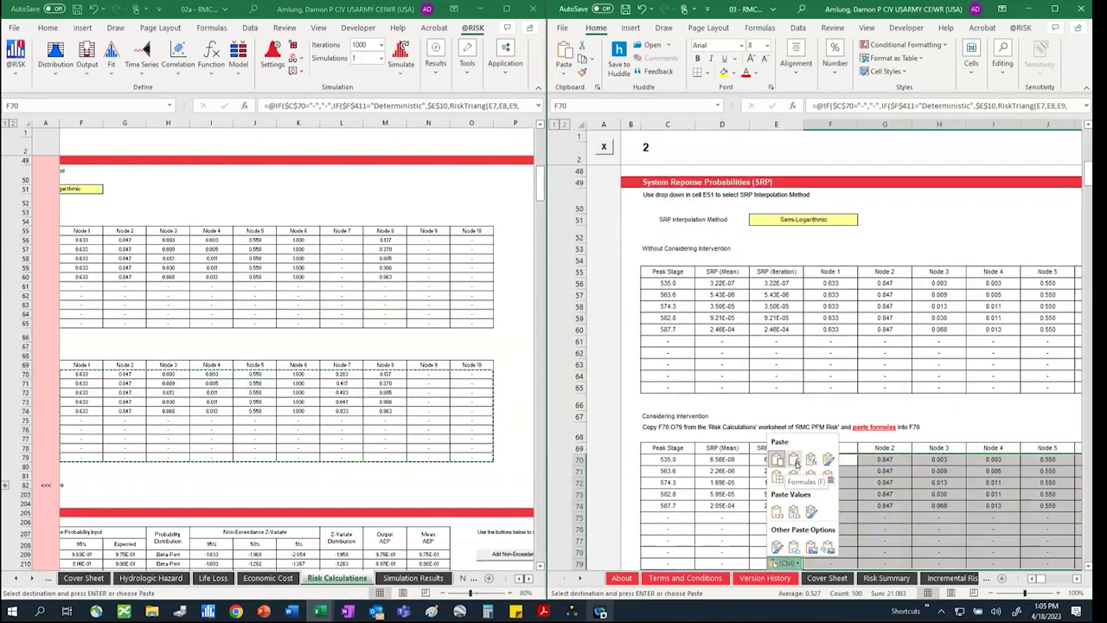
left_click(794, 461)
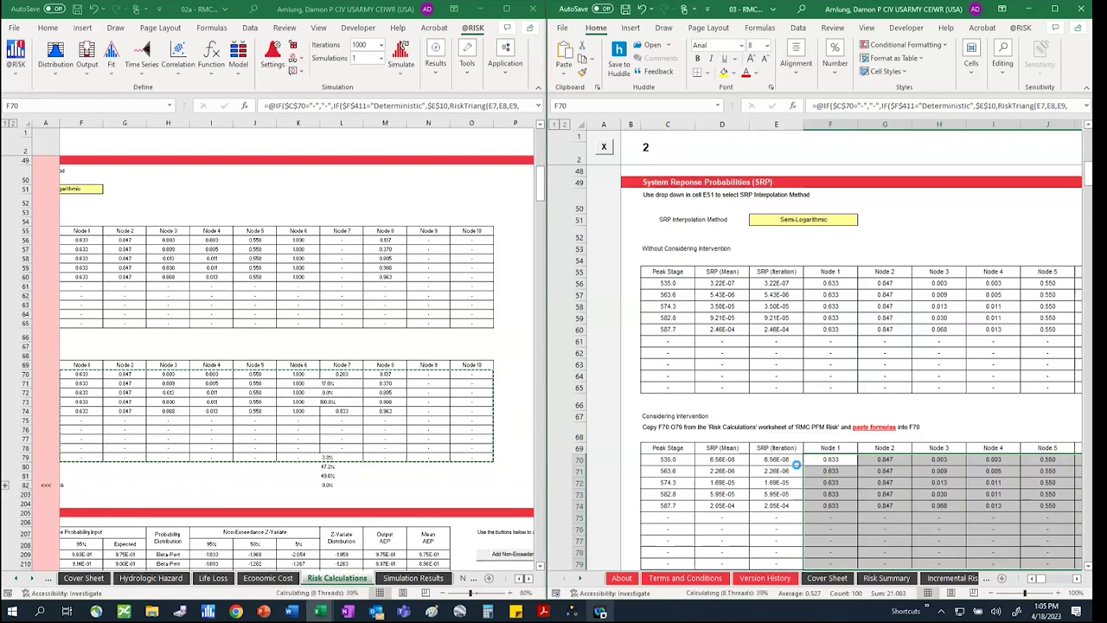
left_click(866, 492)
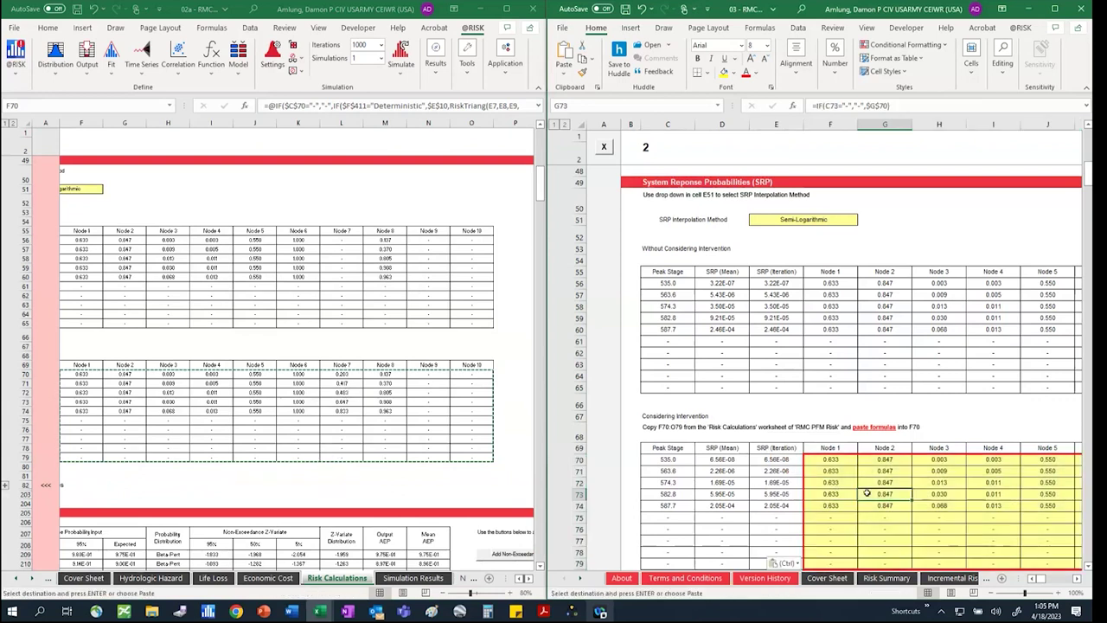
Compare the SRP (Iteration) values in the PFM Risk workbook's Risk Calculations worksheet with those in worksheet 2
scroll(841, 404, "down", 2)
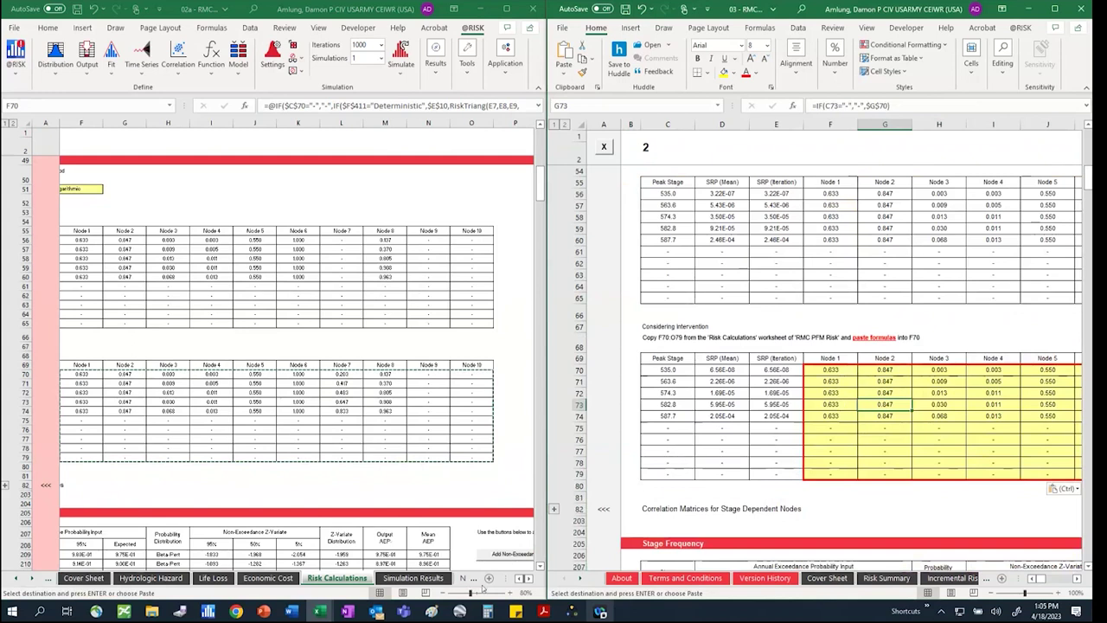
left_click(518, 578)
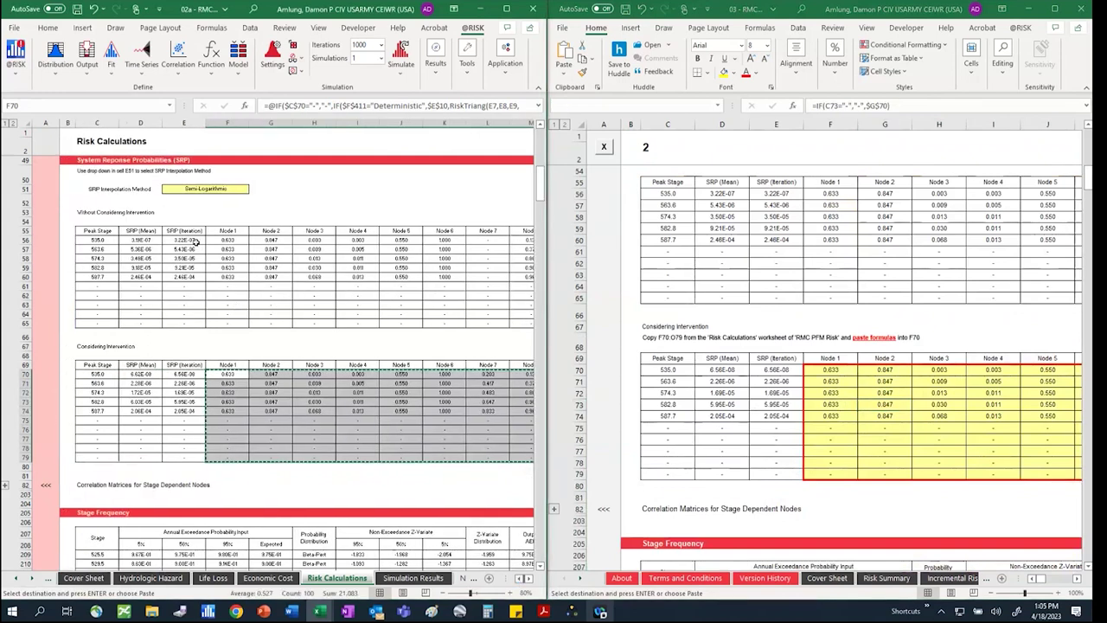
left_click_drag(197, 243, 197, 412)
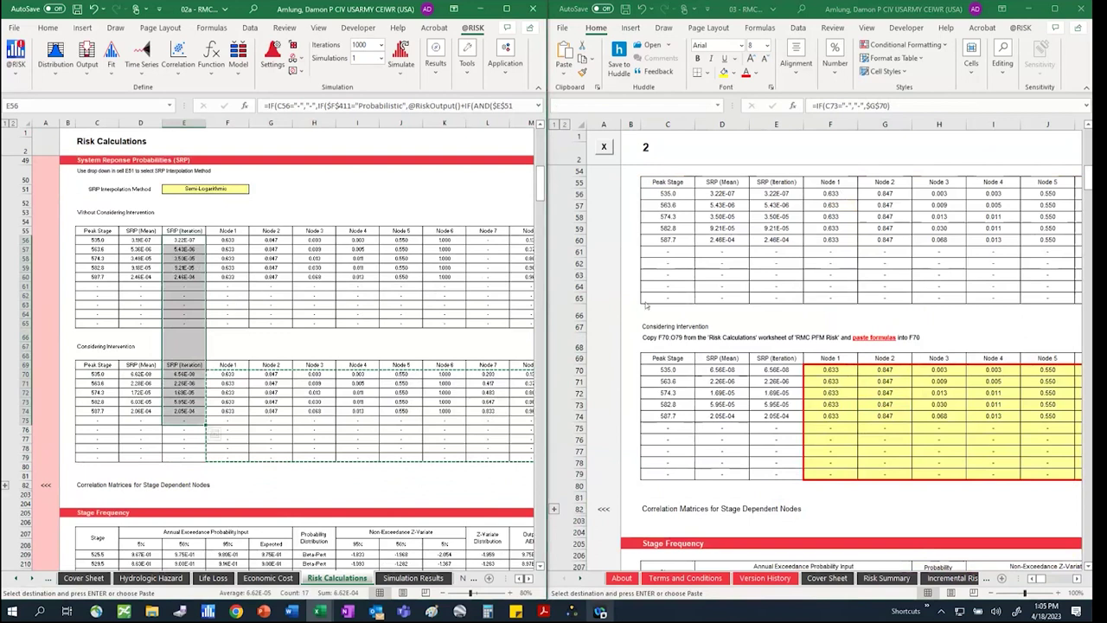
Review the Stage Frequency table on worksheet 2, including the reference in cell H216 and the exceedance probability output columns
left_click(878, 405)
scroll(877, 405, "down", 7)
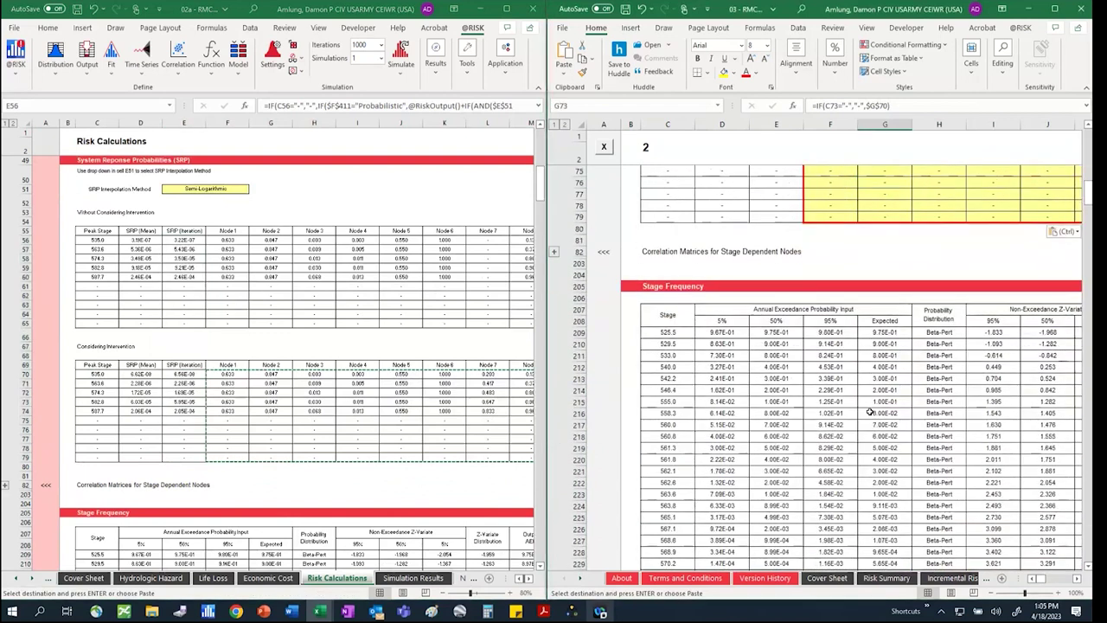
scroll(869, 412, "down", 3)
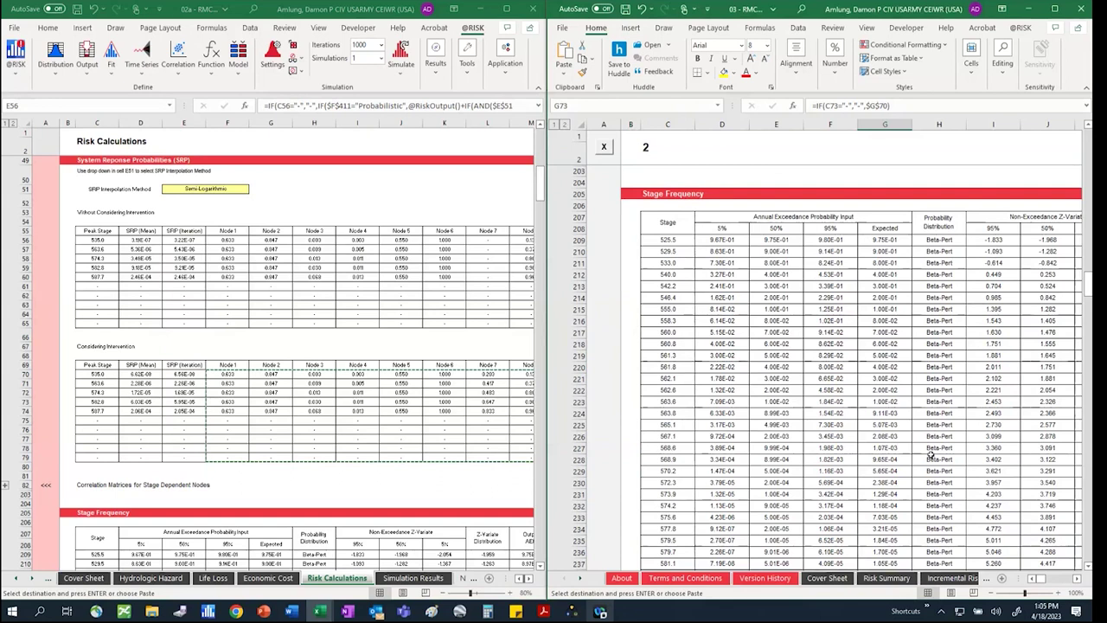
left_click(938, 320)
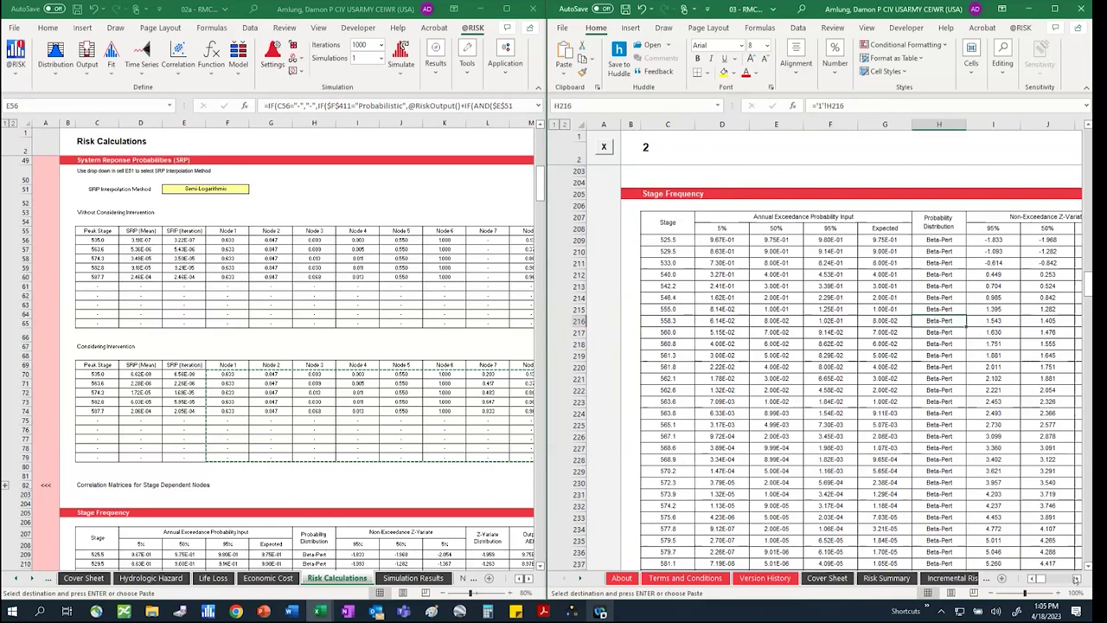
scroll(1076, 578, "right", 8)
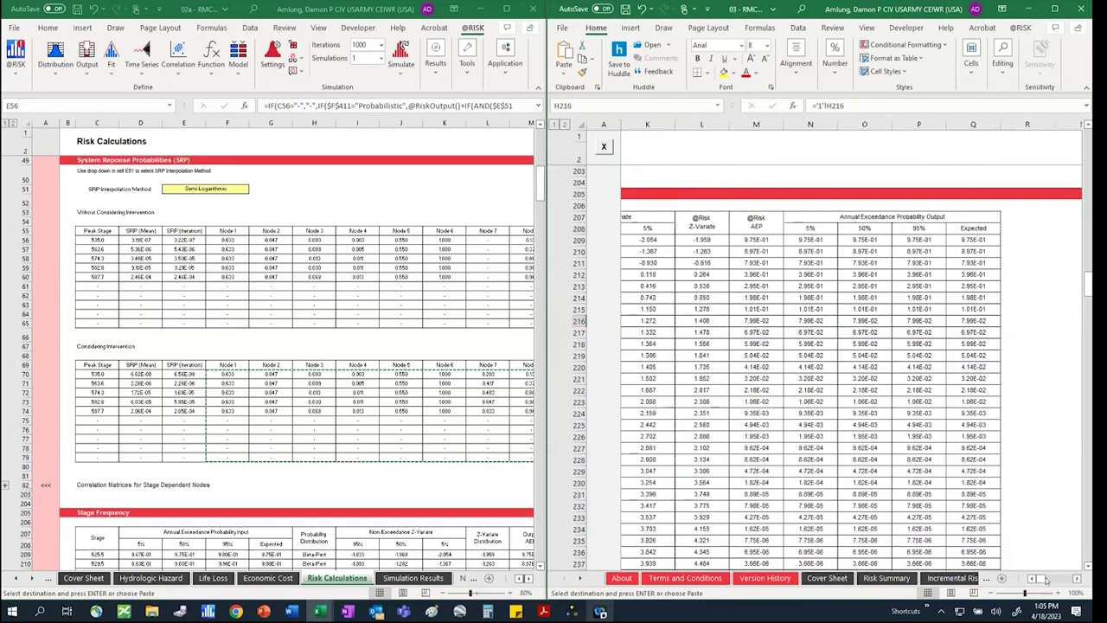
scroll(1043, 580, "left", 8)
scroll(802, 313, "down", 7)
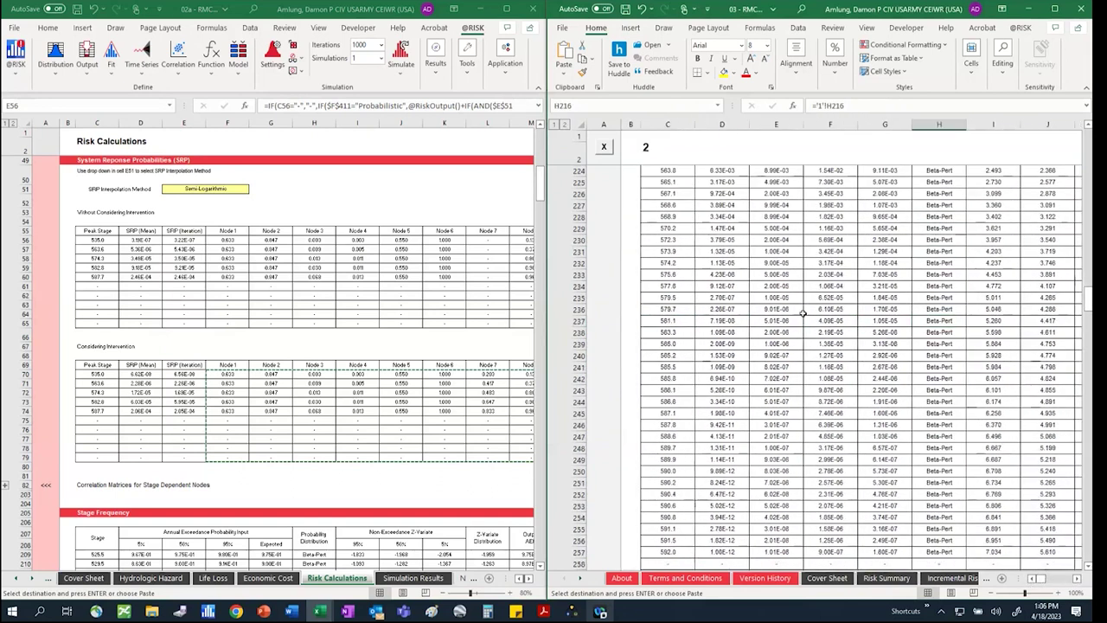
Examine the Consequences section of worksheet 2, covering exposure scenarios, total failure copy instructions and the Non-Breach Consequences table
scroll(804, 314, "down", 10)
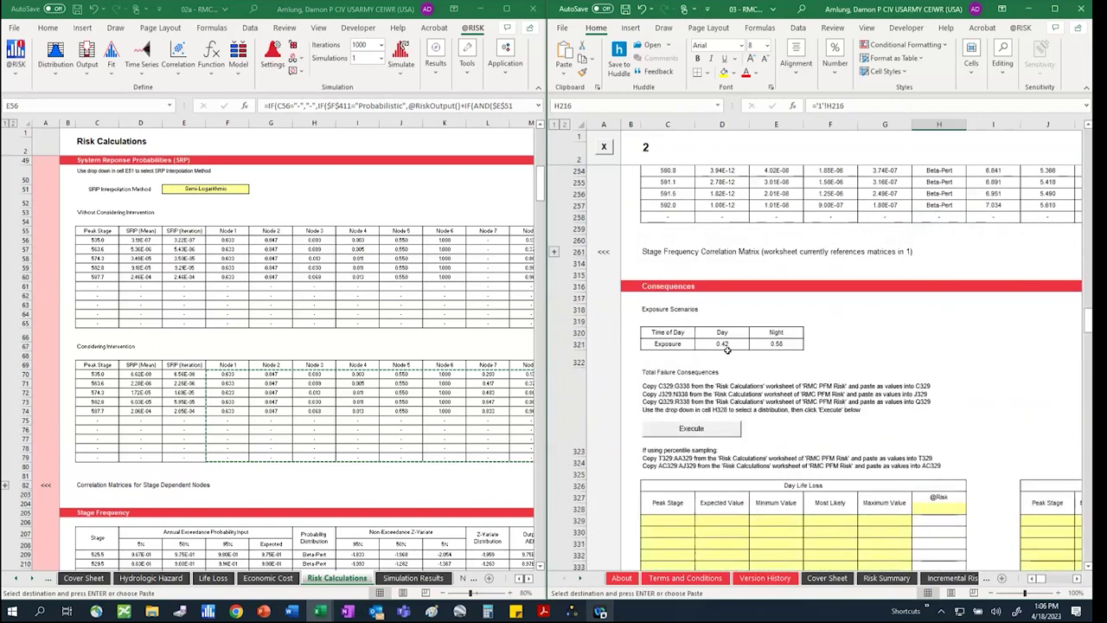
scroll(818, 358, "down", 2)
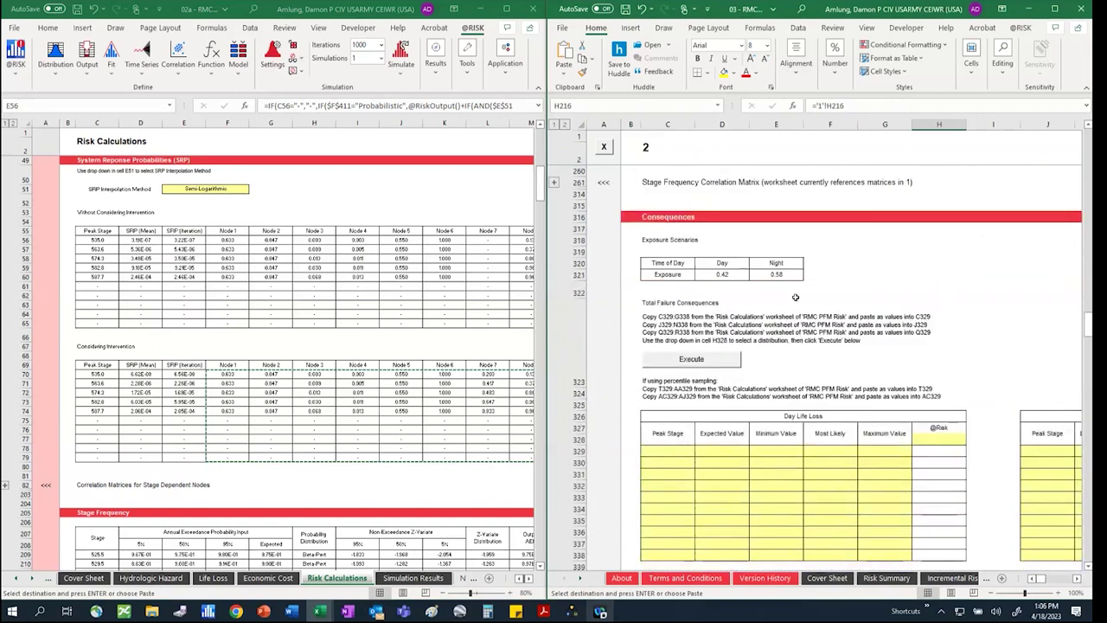
scroll(794, 297, "down", 1)
scroll(795, 301, "down", 1)
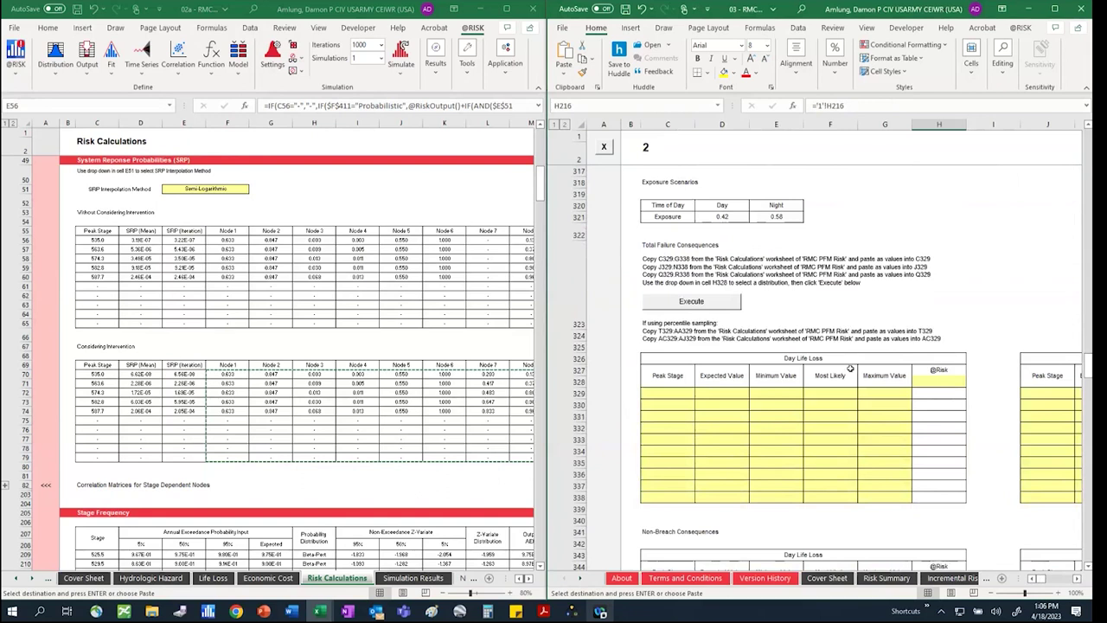
scroll(850, 369, "down", 4)
scroll(850, 369, "up", 2)
scroll(850, 370, "down", 3)
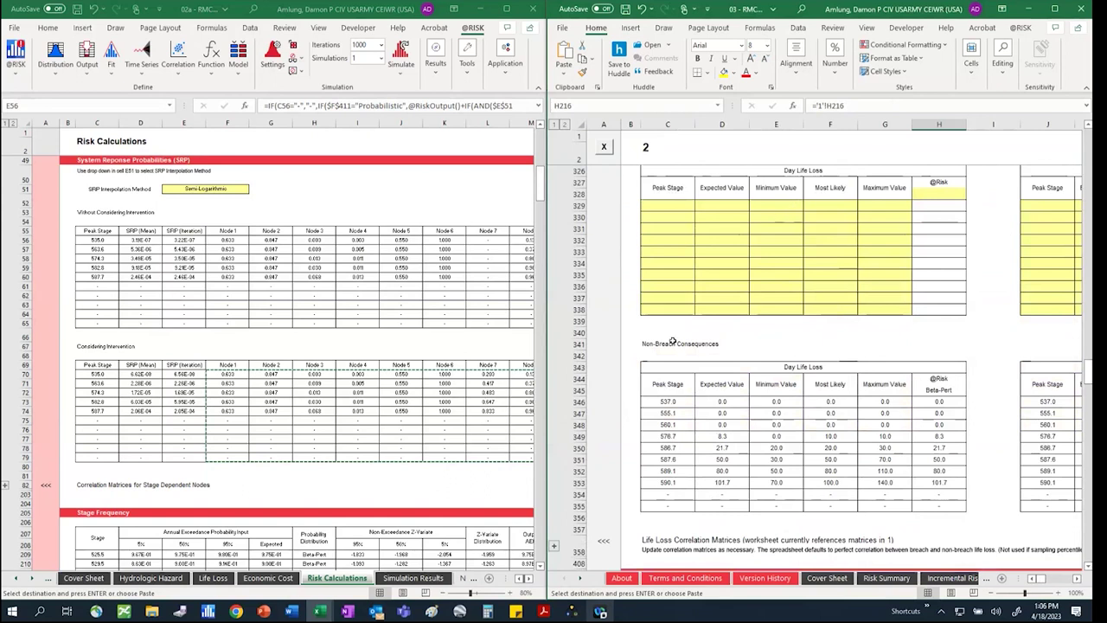
Copy the breach Day Life Loss data C329:G338 from Risk Calculations and paste it as values into C329 of worksheet 2
left_click(300, 267)
left_click(300, 266)
scroll(302, 277, "down", 20)
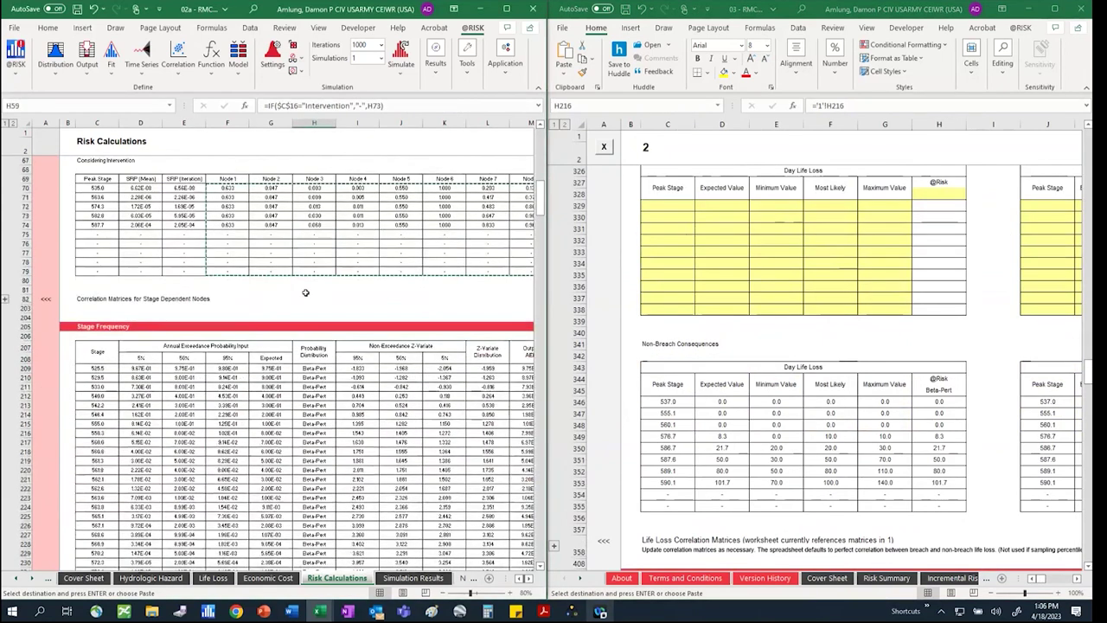
scroll(307, 294, "down", 6)
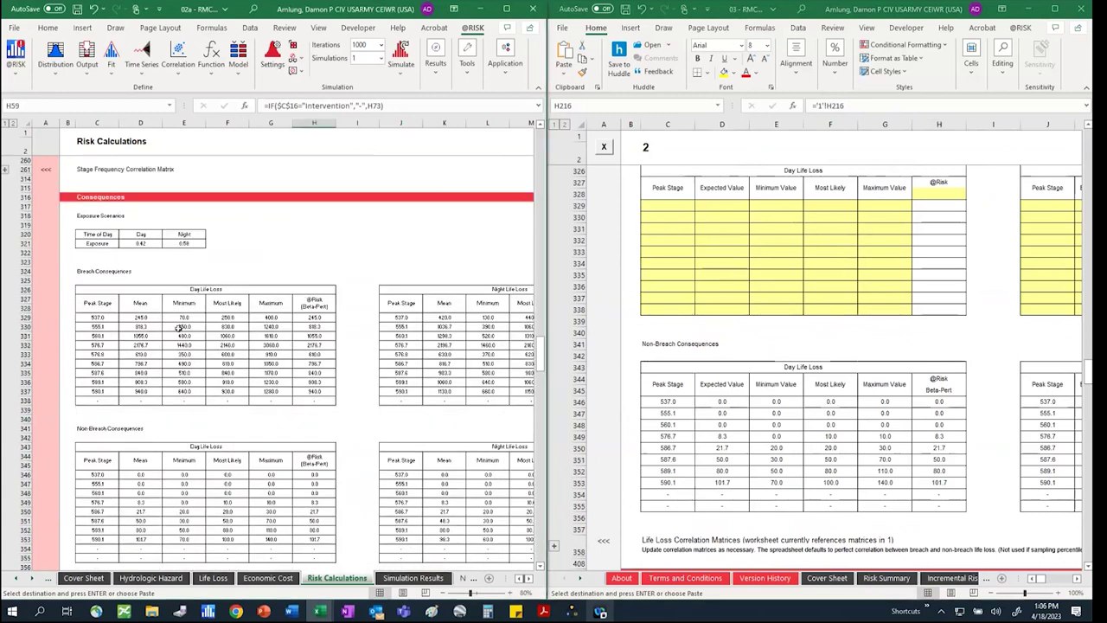
scroll(869, 282, "up", 3)
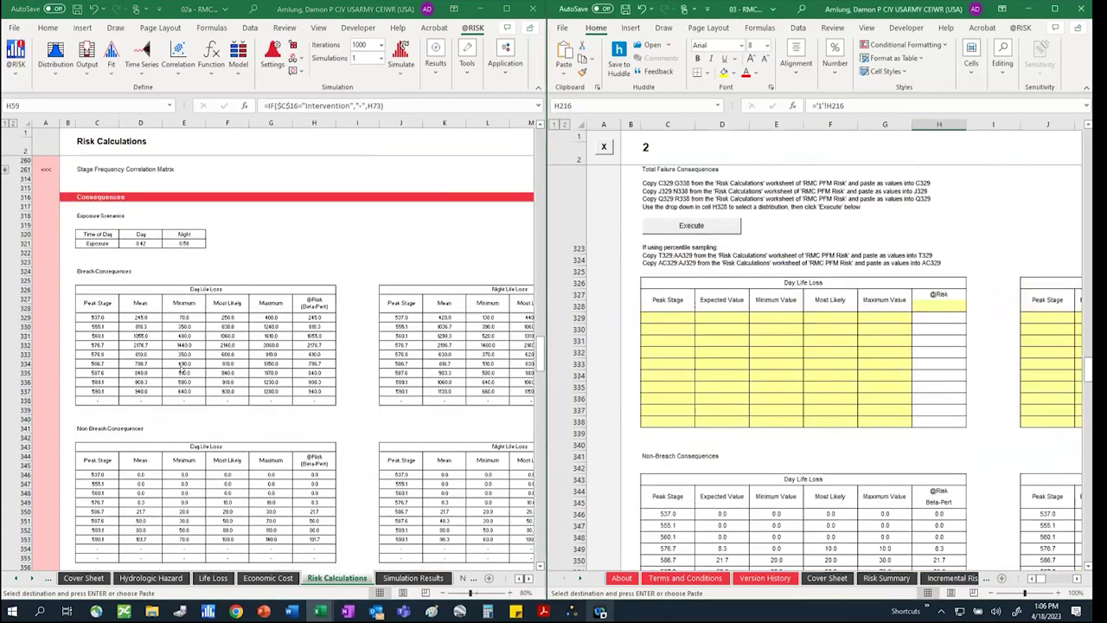
left_click_drag(96, 318, 266, 400)
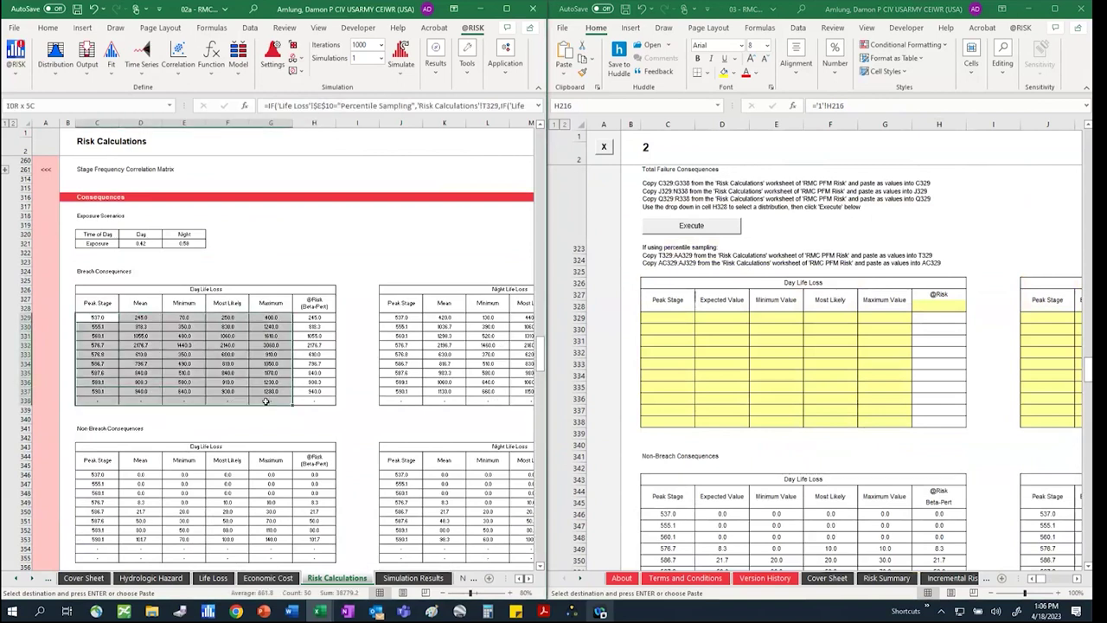
left_click_drag(266, 401, 265, 401)
key("ctrl+c")
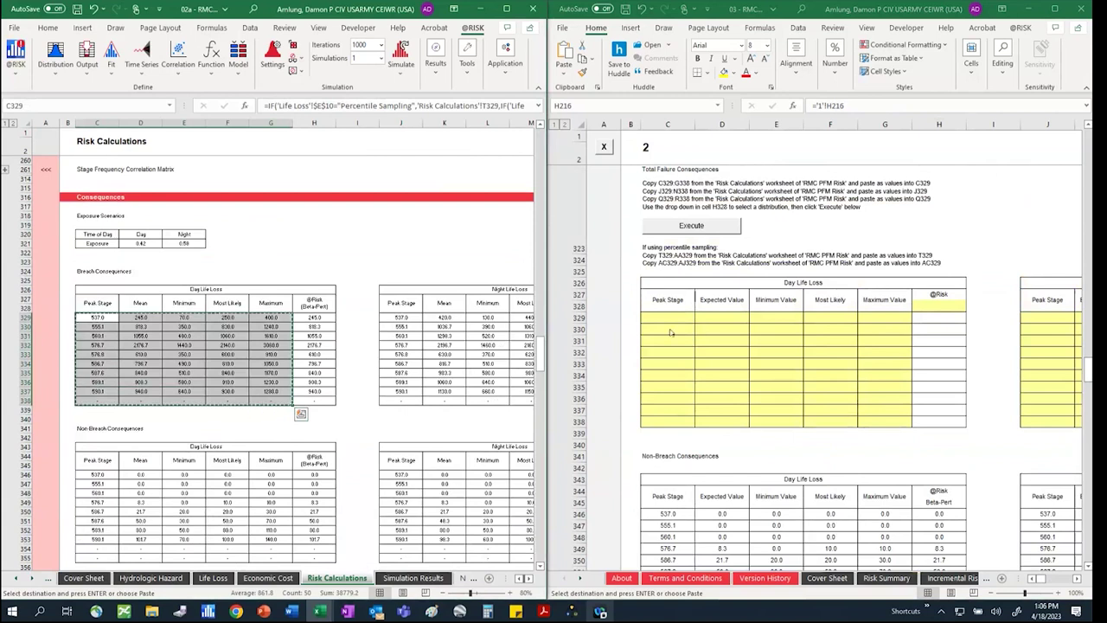
left_click(670, 332)
left_click(667, 318)
left_click(563, 69)
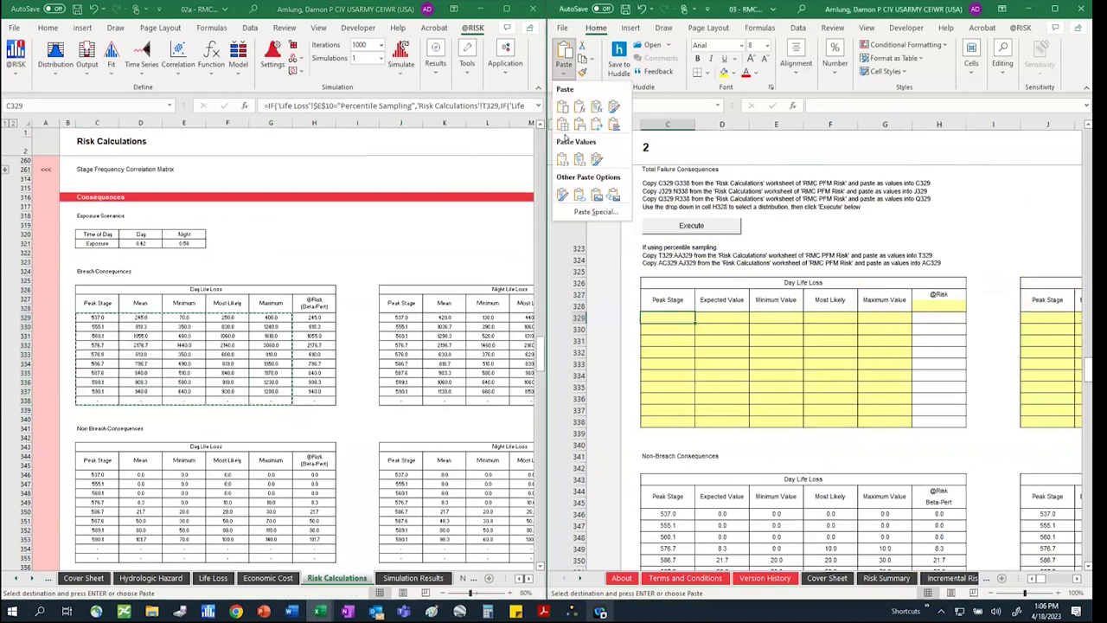
left_click(563, 159)
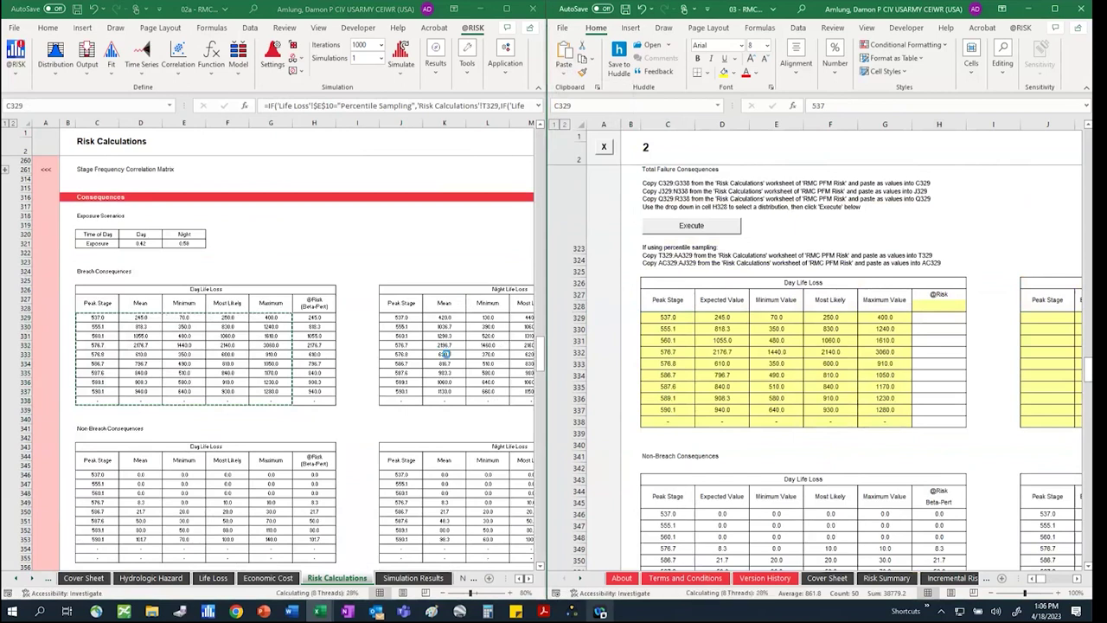
Copy the breach Night Life Loss data J329:N338 from Risk Calculations and paste it as values into J329 of worksheet 2
left_click_drag(402, 318, 476, 363)
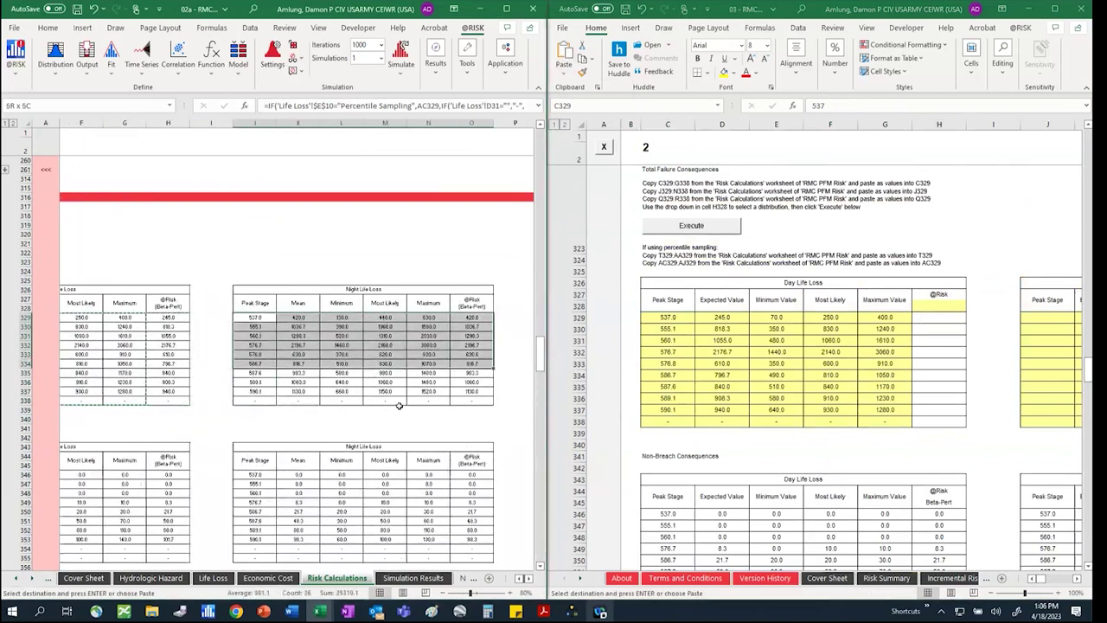
left_click_drag(399, 406, 433, 394)
key("ctrl+c")
left_click(1044, 321)
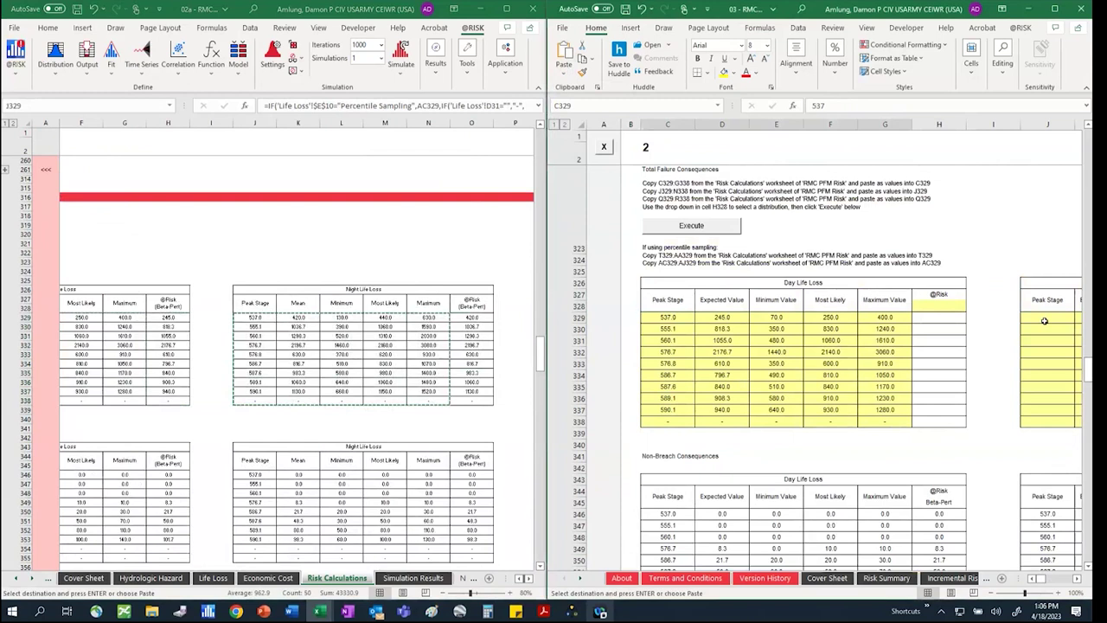
left_click(1044, 321)
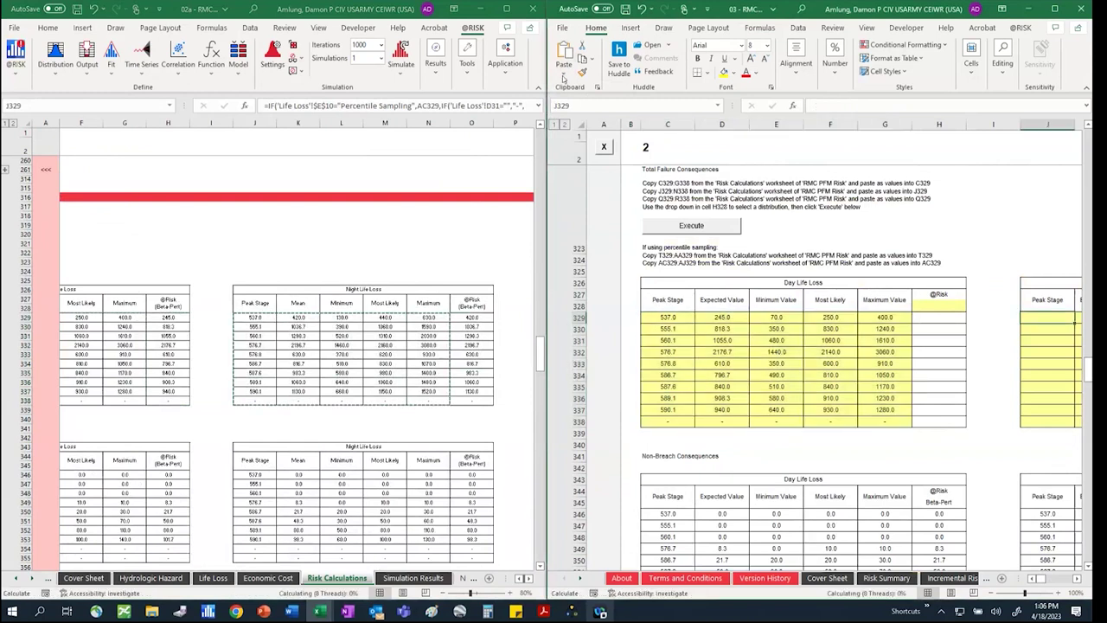
left_click(563, 77)
left_click(562, 161)
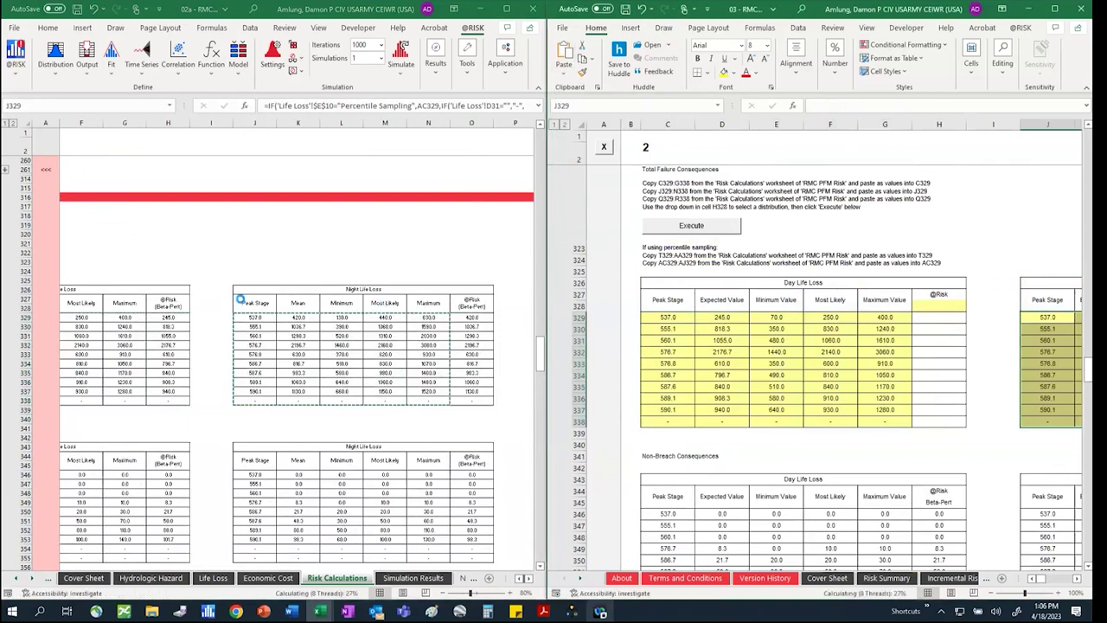
left_click_drag(255, 316, 428, 401)
left_click(518, 577)
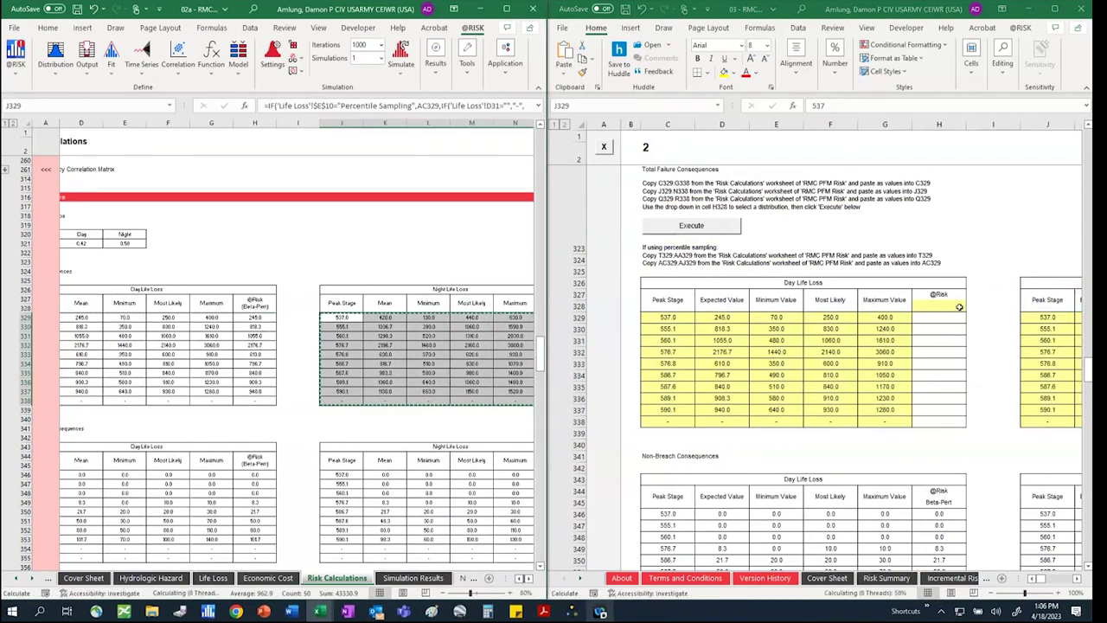
left_click(955, 306)
left_click(970, 307)
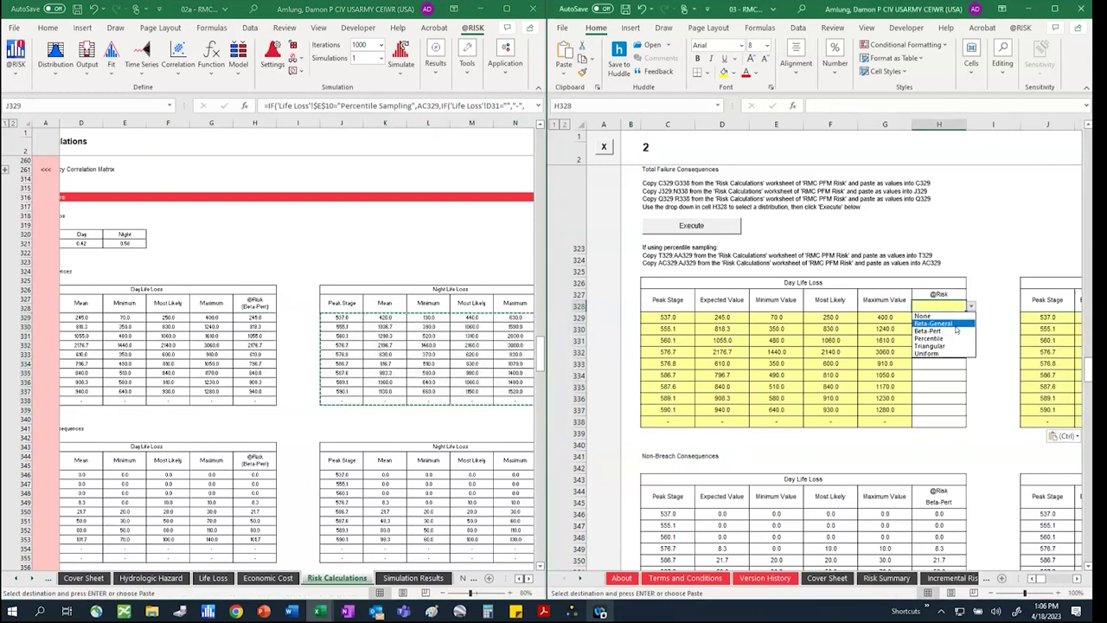
left_click(954, 332)
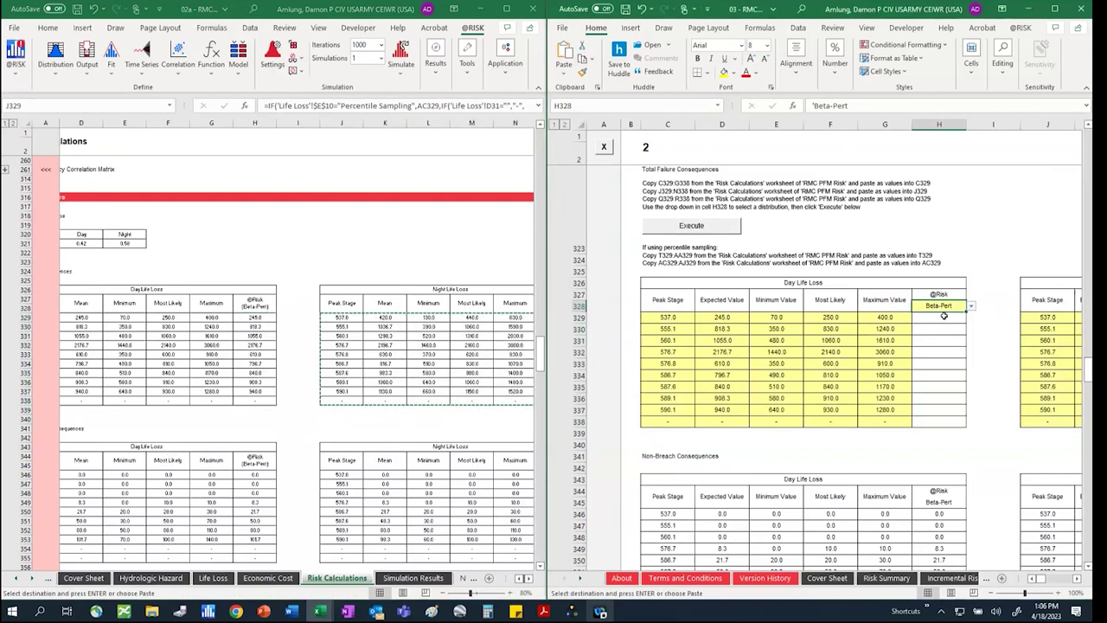
left_click(718, 227)
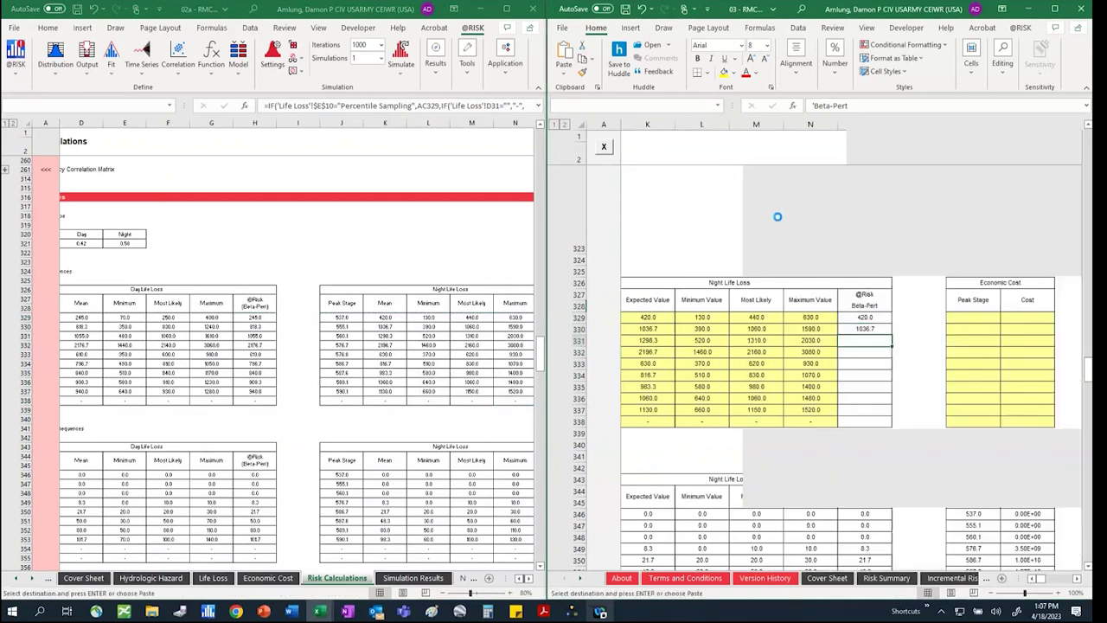
key("Return")
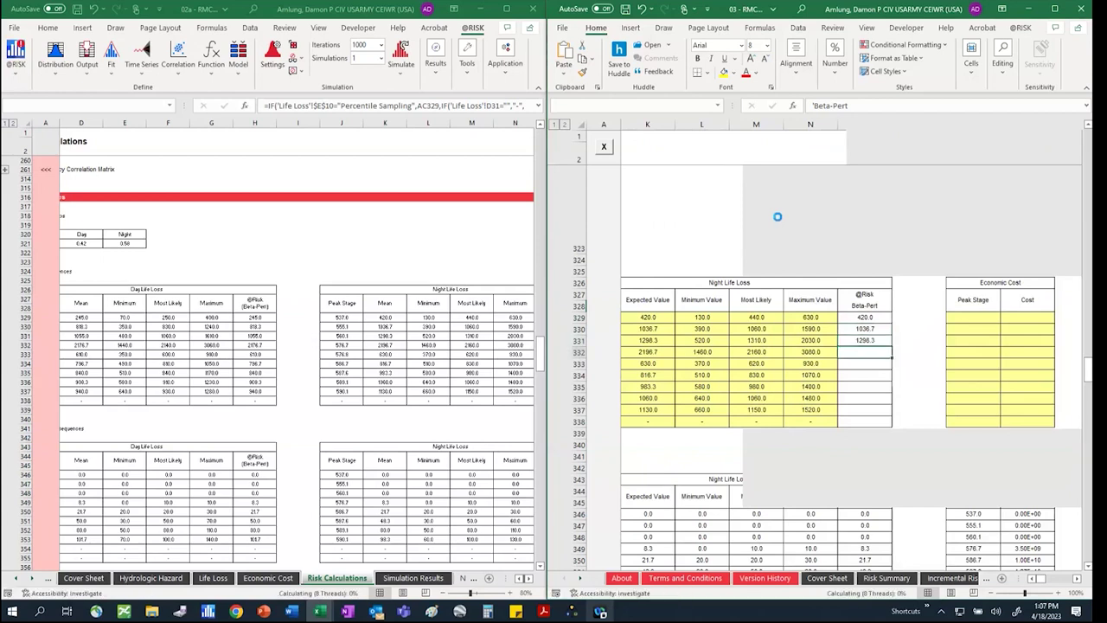
key("Return")
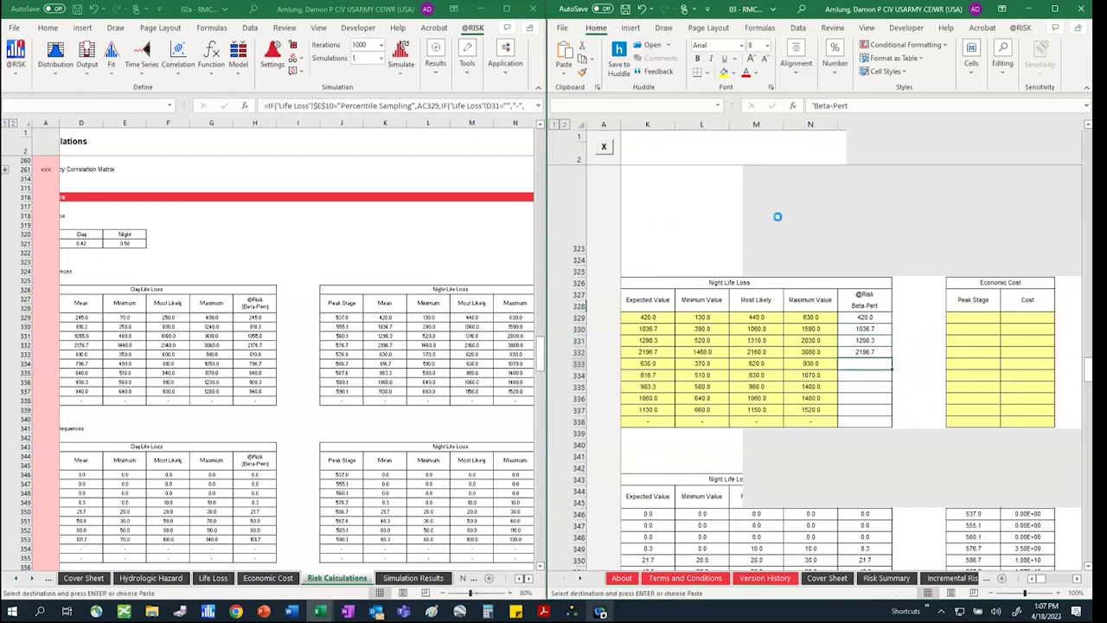
key("Return")
key("Return")
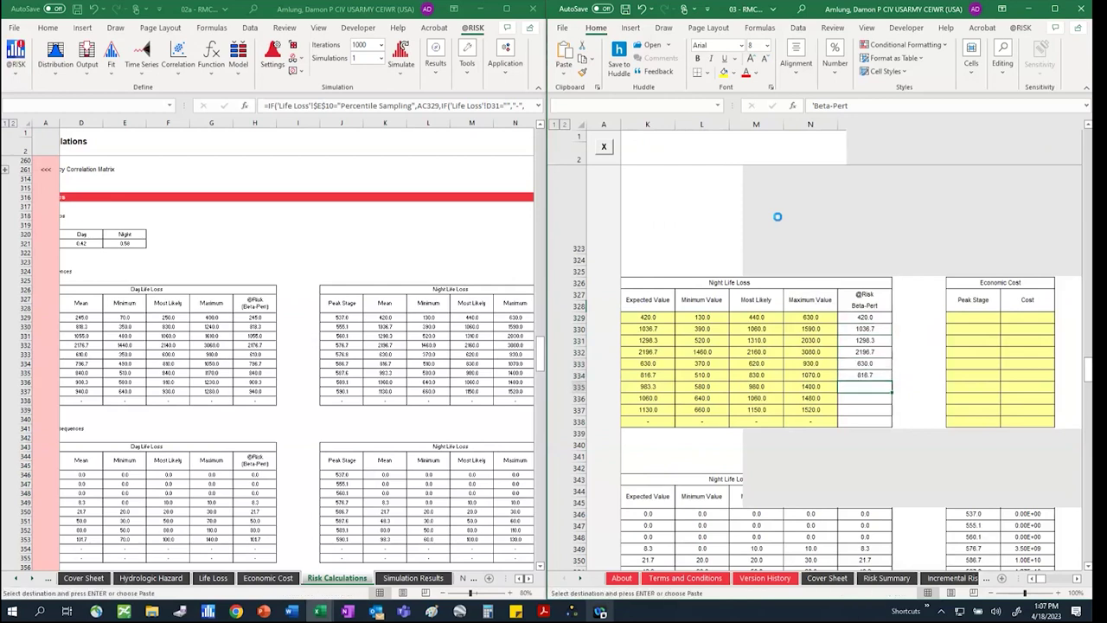
key("Return")
key("Return")
key("Return")
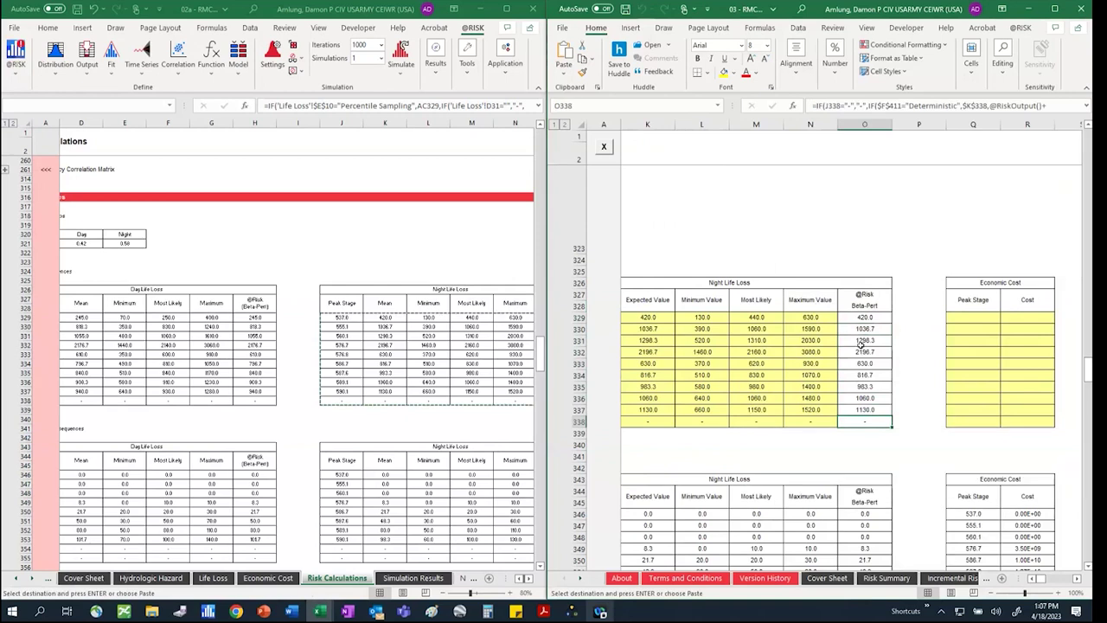
left_click(891, 366)
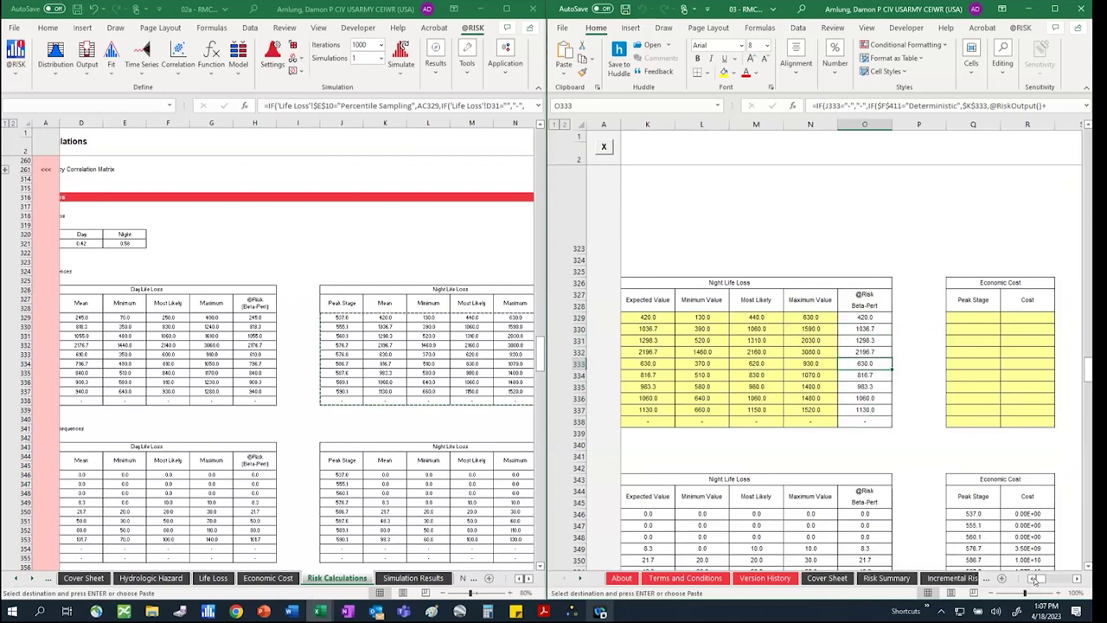
Copy the breach Economic Loss data Q329:R338 from Risk Calculations and paste it as values into Q329 of worksheet 2
left_click(527, 579)
key("ctrl+v")
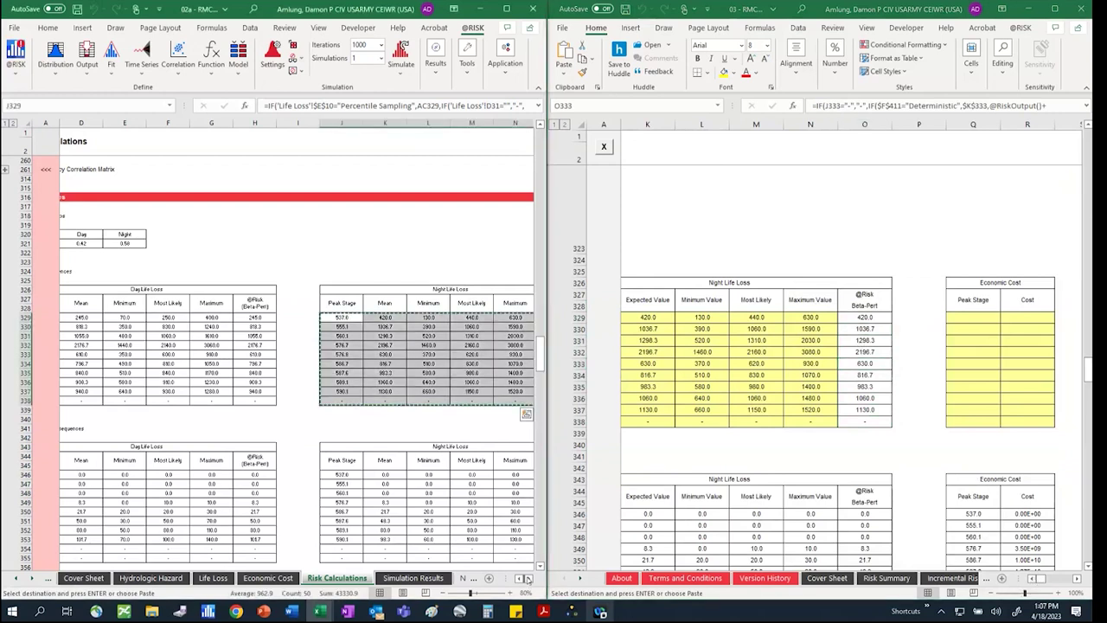
left_click(527, 578)
left_click_drag(383, 318, 446, 397)
key("ctrl+c")
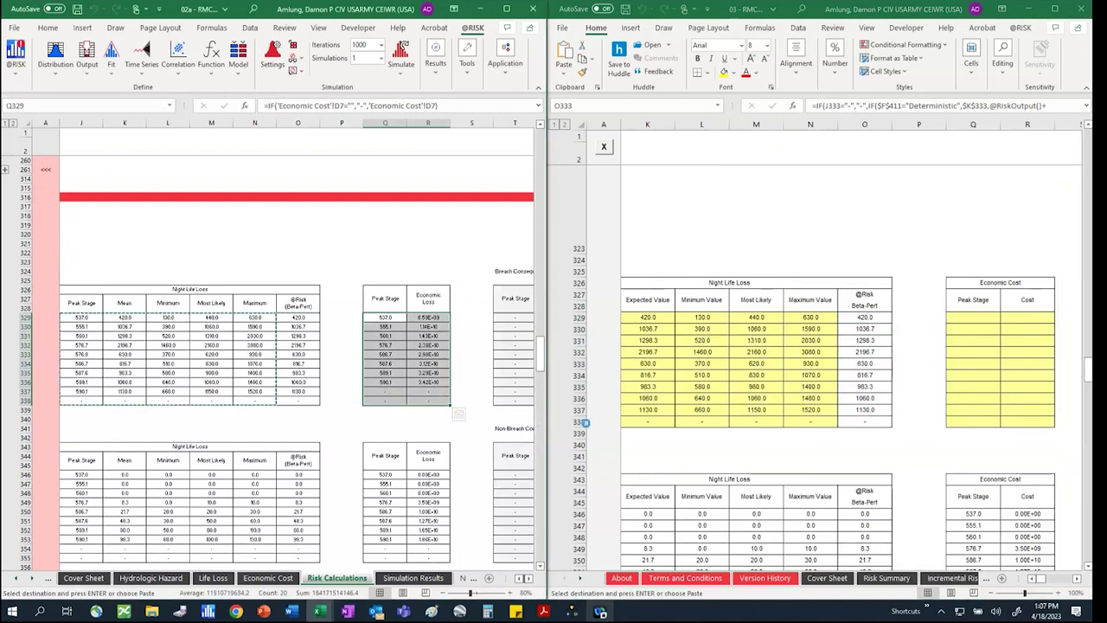
left_click(972, 318)
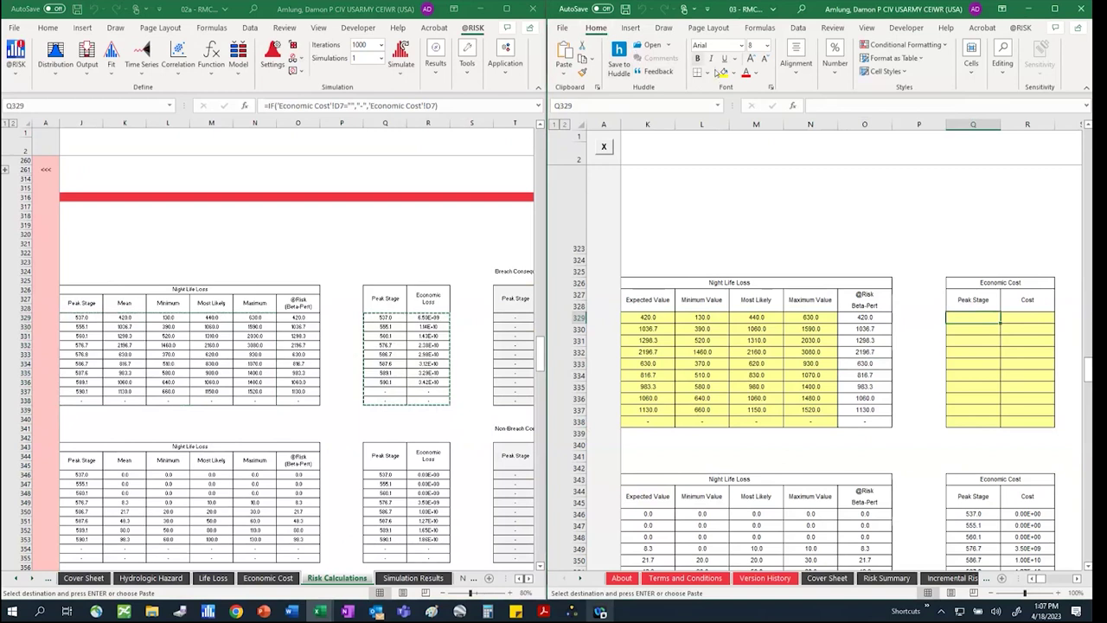
left_click(567, 76)
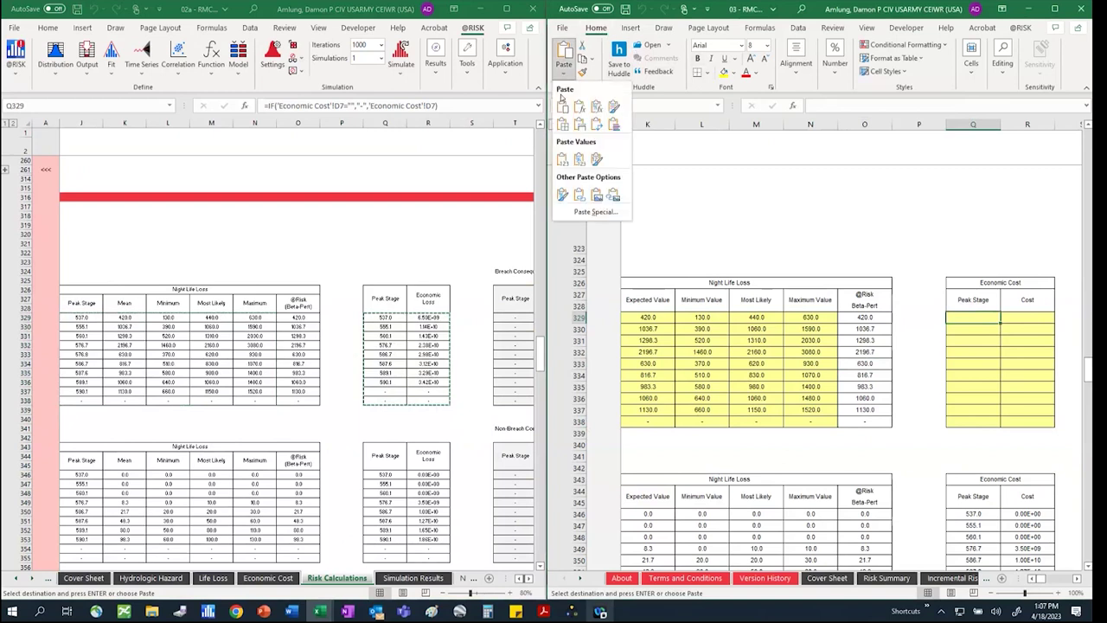
left_click(562, 159)
left_click(967, 385)
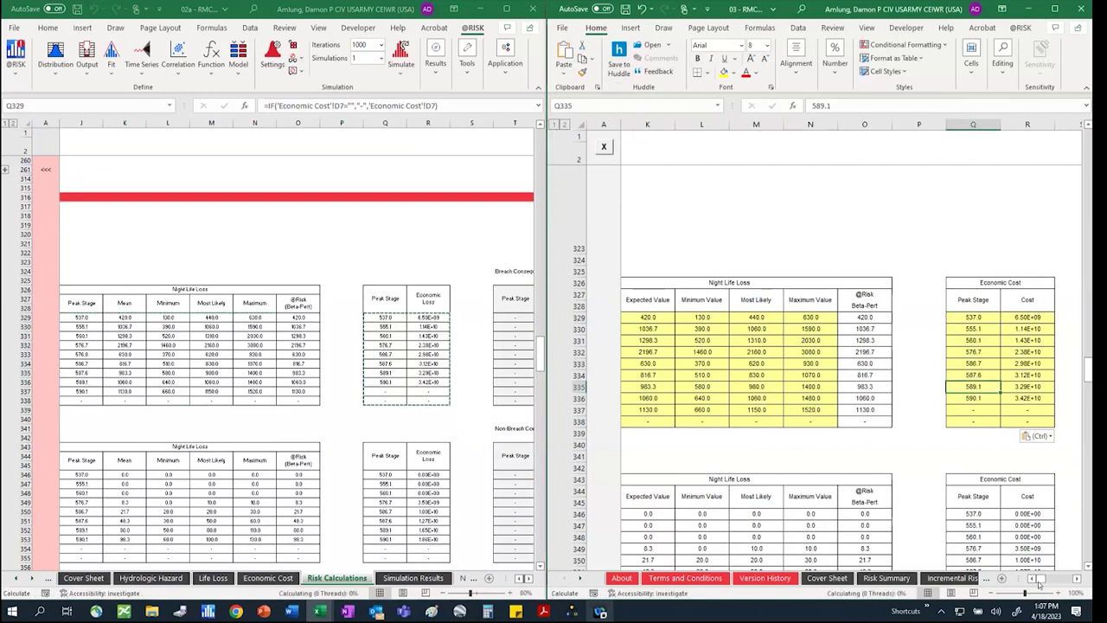
Compare the Peak Stage columns of the Night Life Loss and Economic Cost breach tables in worksheet 2
left_click(1032, 579)
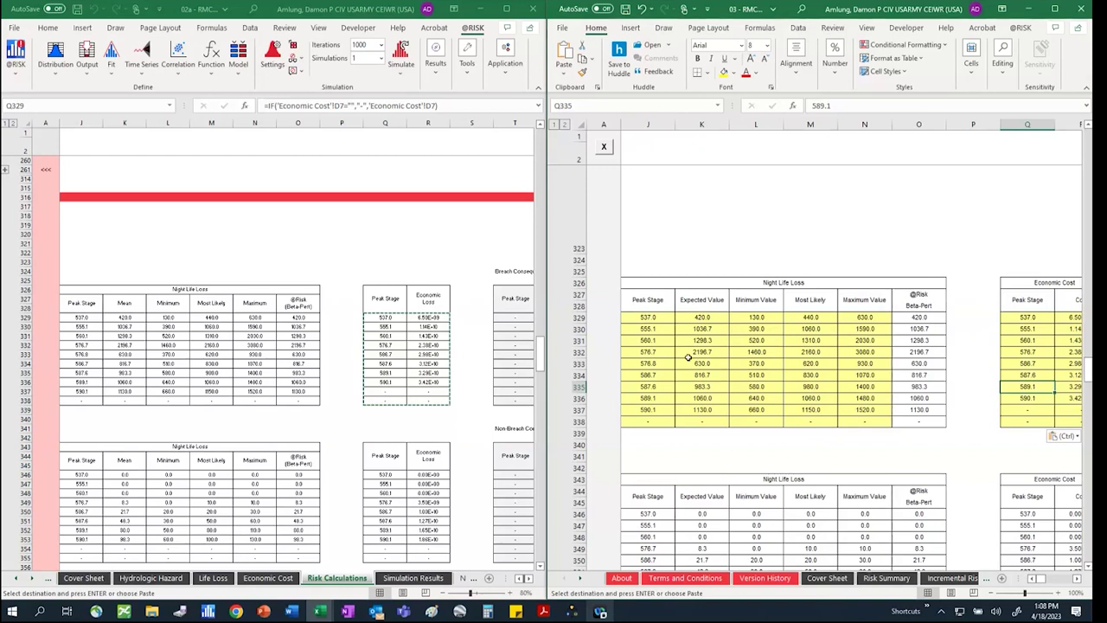
left_click(650, 318)
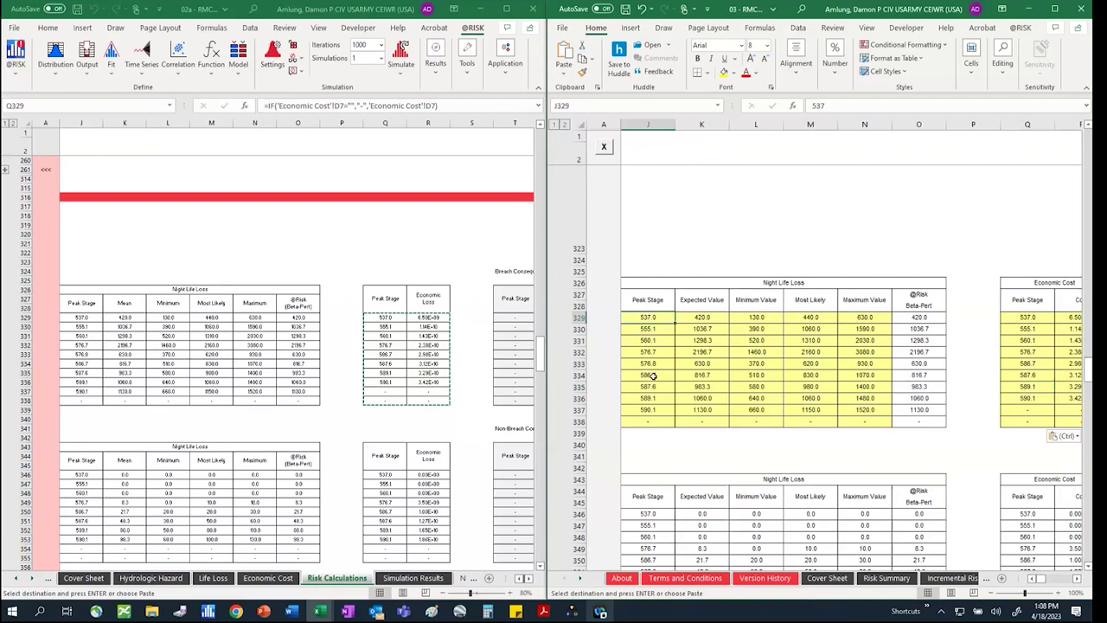
left_click_drag(654, 375, 648, 421)
left_click_drag(1031, 320, 1037, 421)
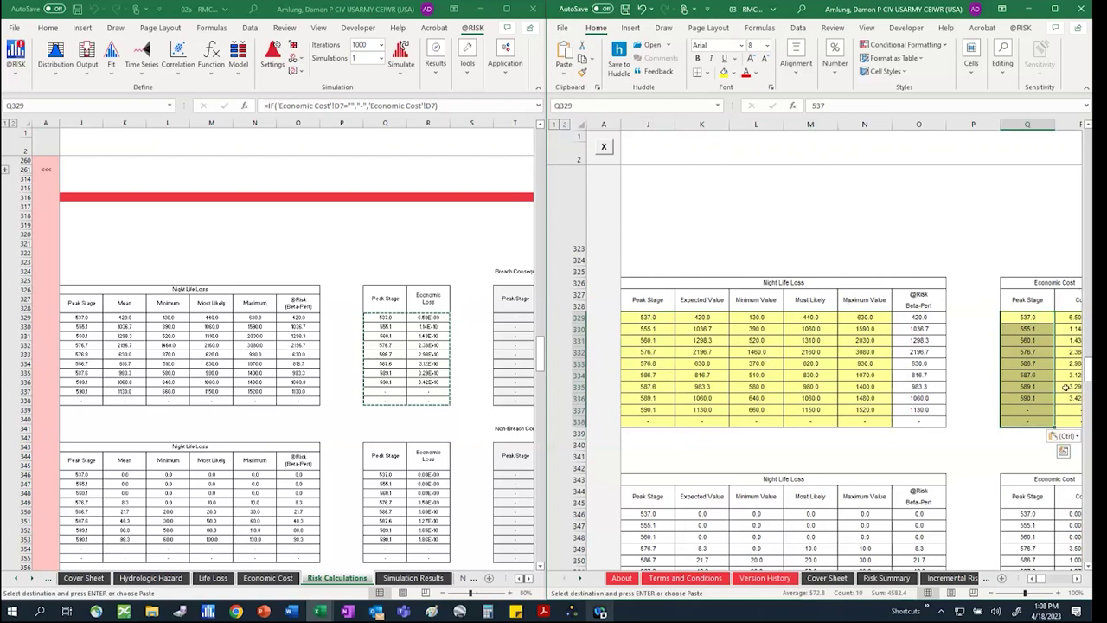
left_click(1049, 386)
left_click(1076, 585)
left_click(1076, 584)
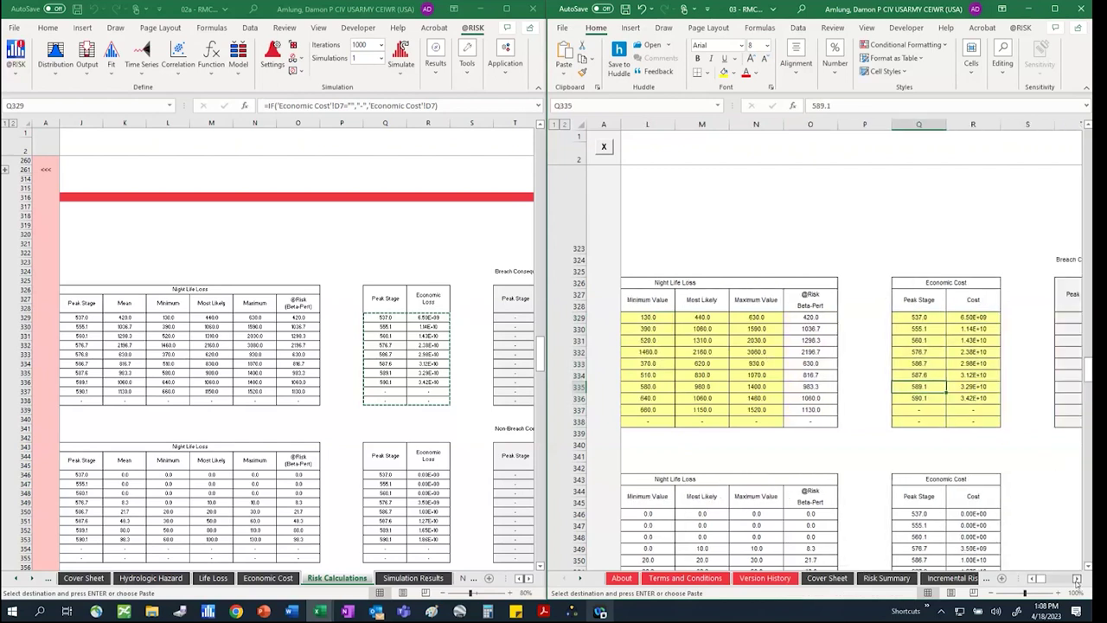
left_click(1076, 585)
scroll(1032, 580, "left", 5)
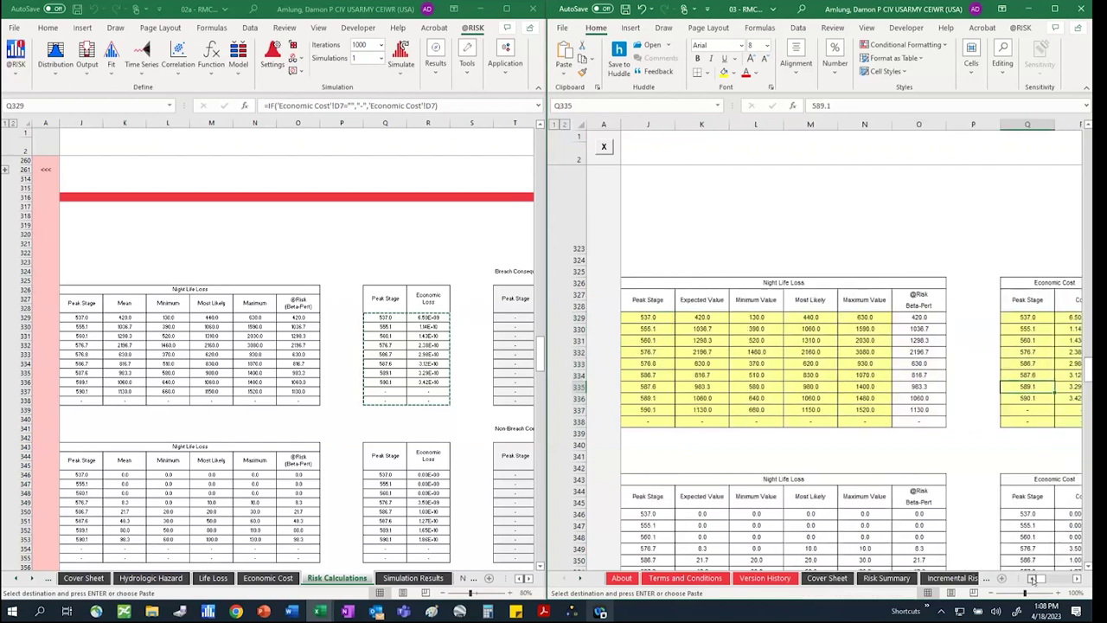
Review the non-breach consequences, risk output and stage partitioning table of worksheet 2, enlarging the Project Risk workbook to full screen
scroll(1003, 567, "down", 3)
scroll(1003, 566, "down", 1)
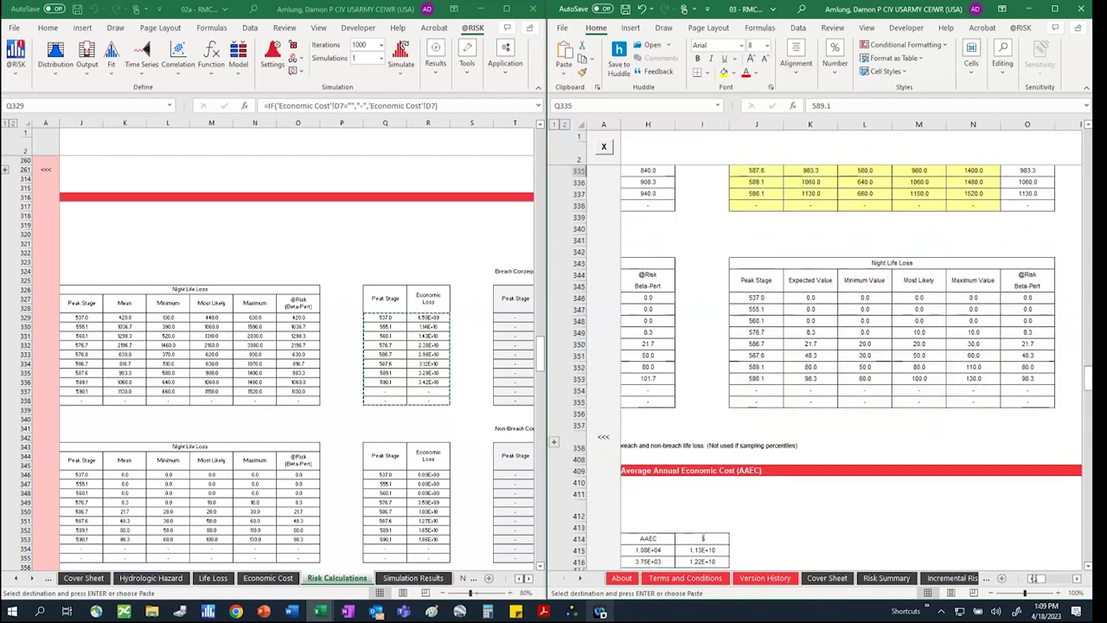
scroll(1035, 579, "left", 5)
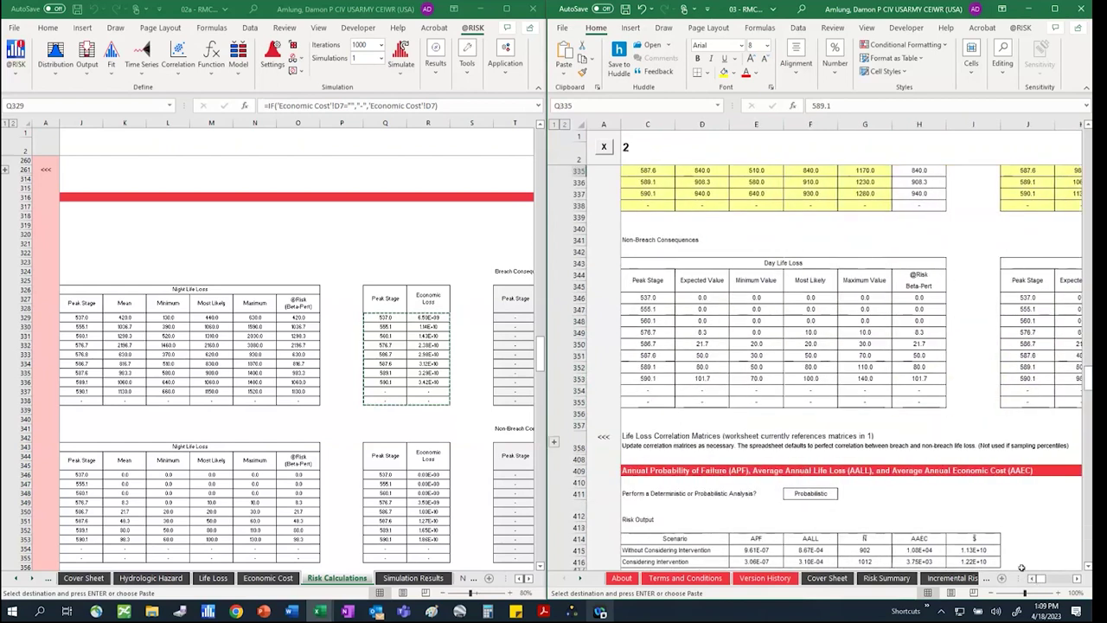
scroll(1033, 582, "left", 1)
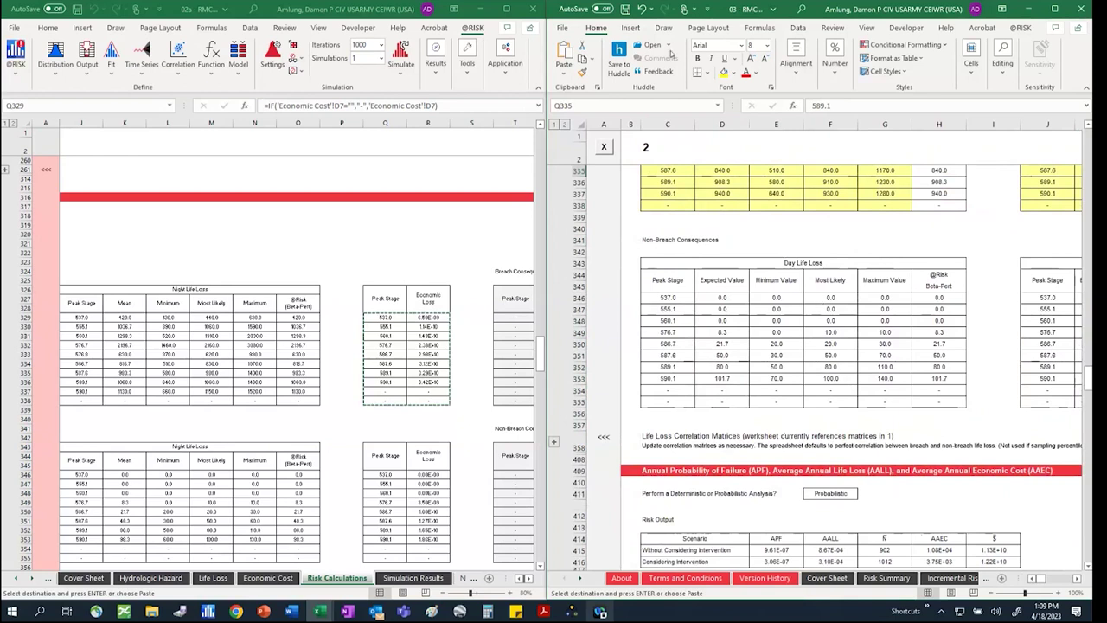
scroll(795, 415, "down", 3)
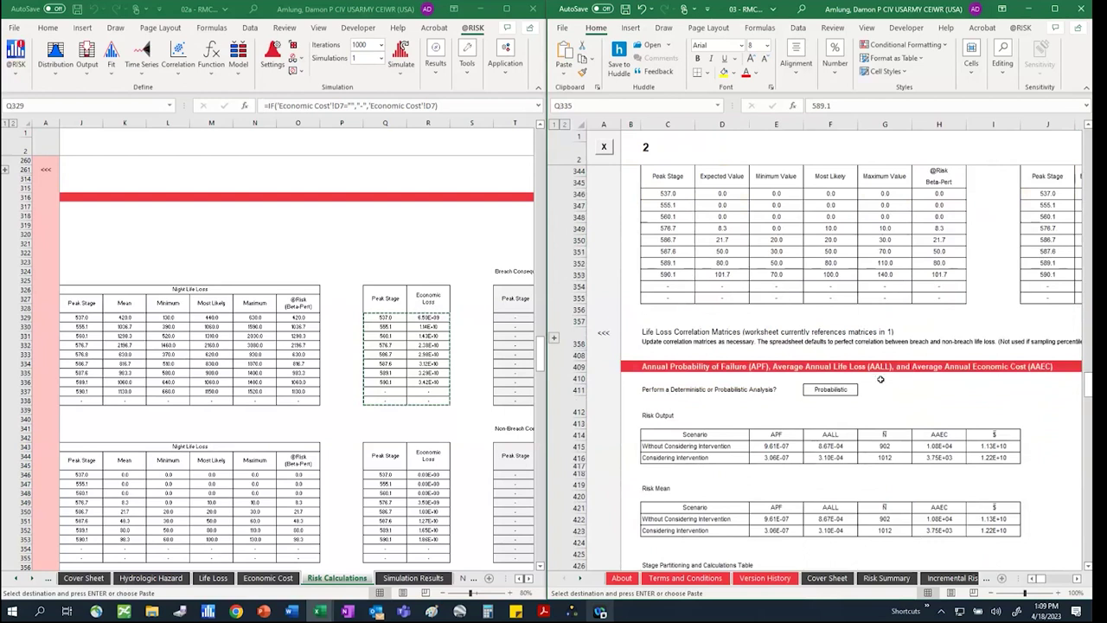
scroll(891, 372, "down", 8)
scroll(898, 392, "up", 3)
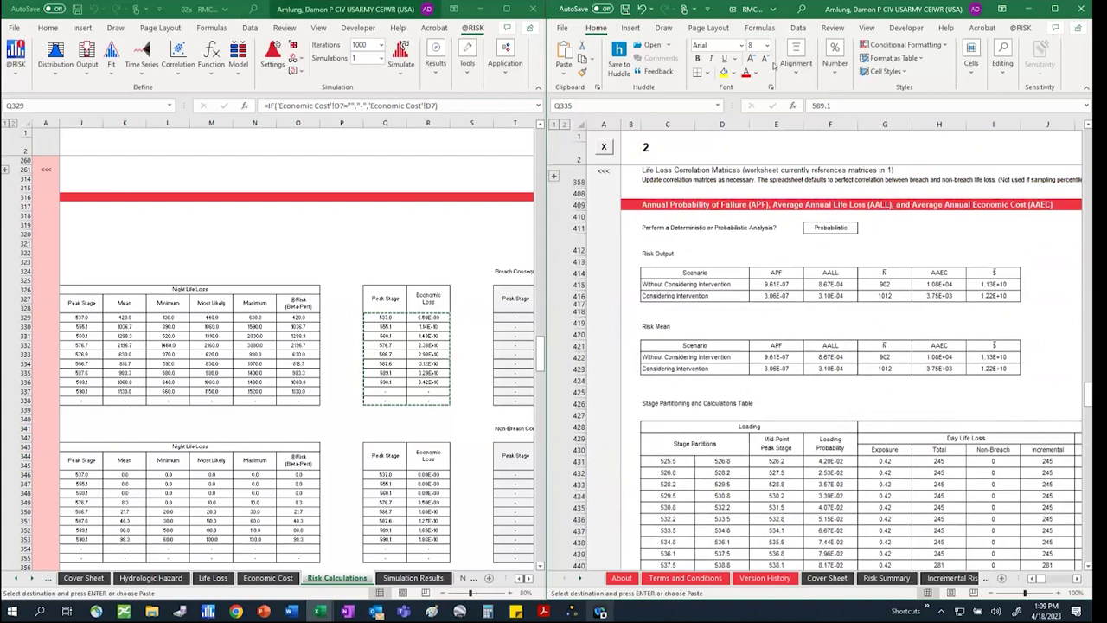
left_click(1055, 9)
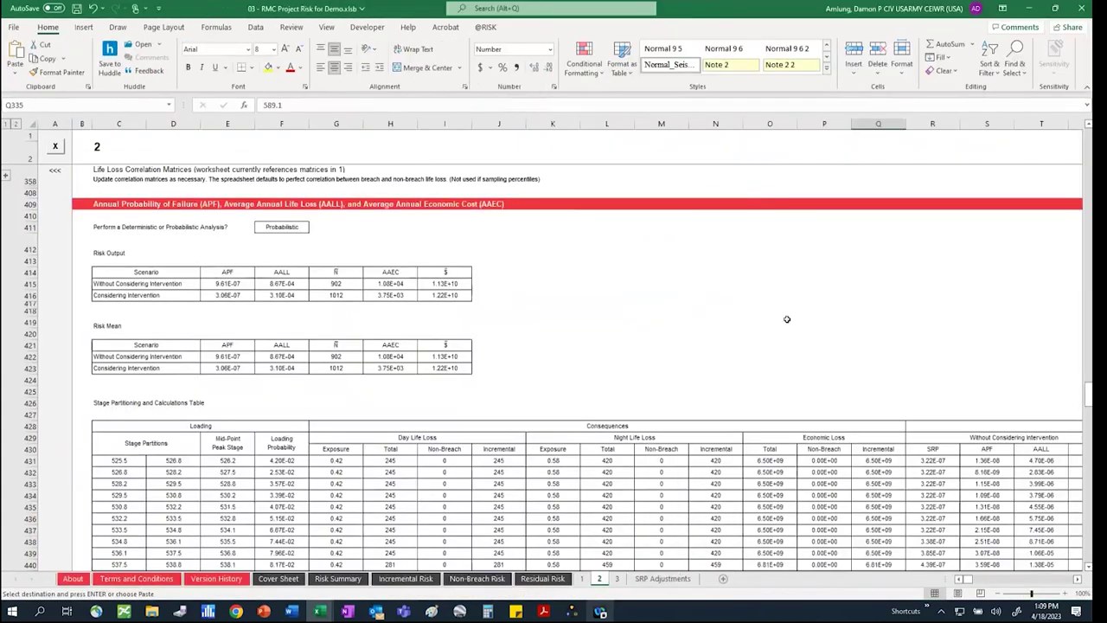
scroll(717, 338, "down", 5)
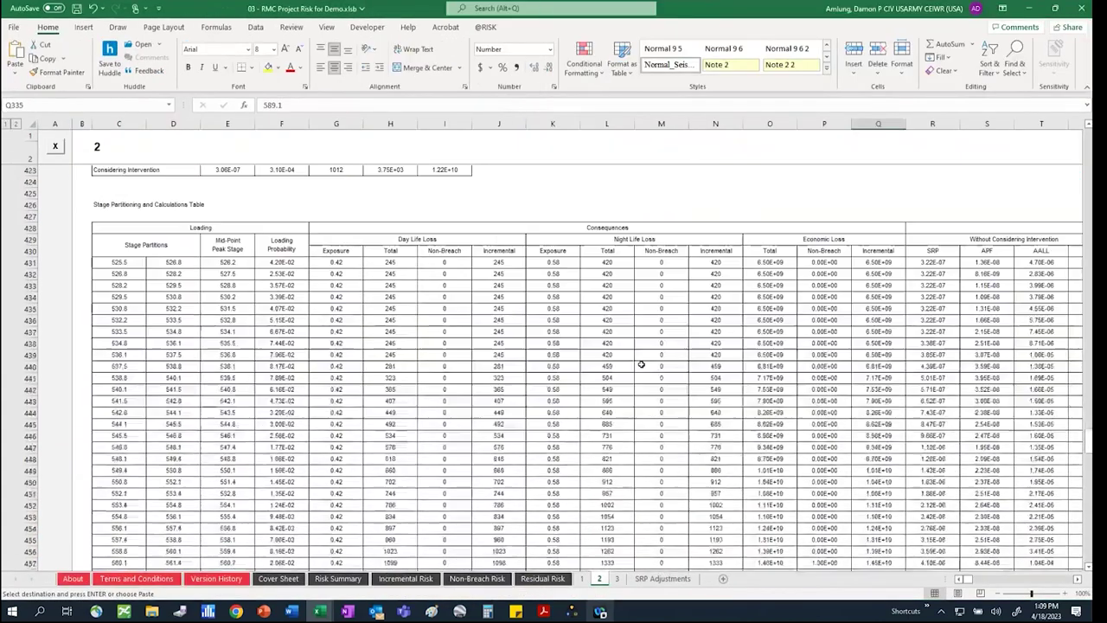
Compare the stage partitions starting at D431 in worksheets 2 and 1, and look back through worksheet 2 up to its Team Elicitation Summary
left_click(180, 261)
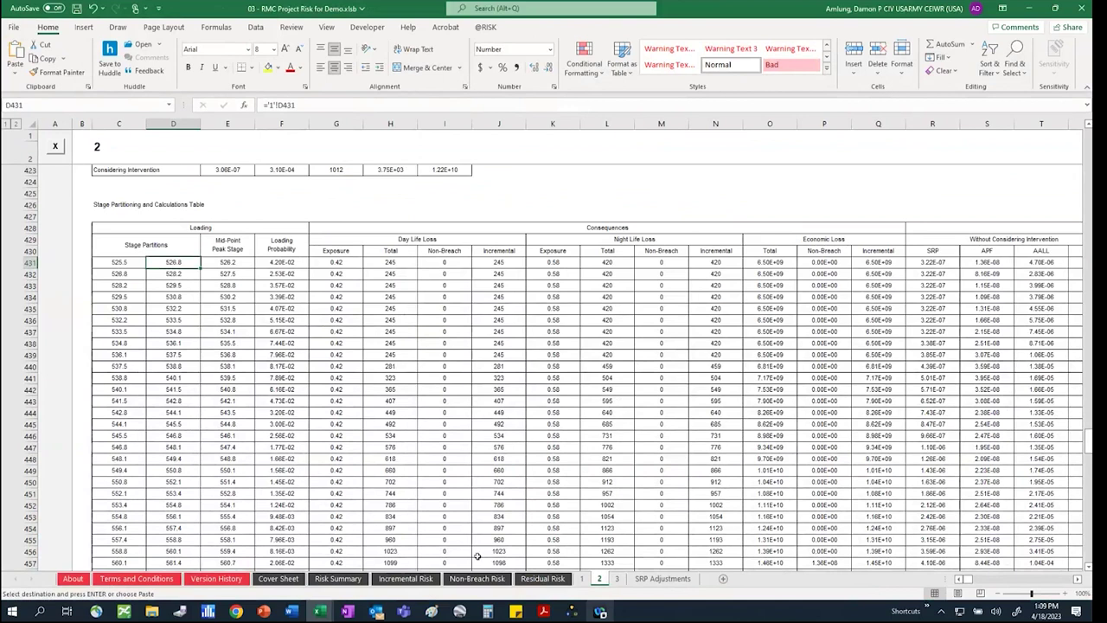
left_click(582, 578)
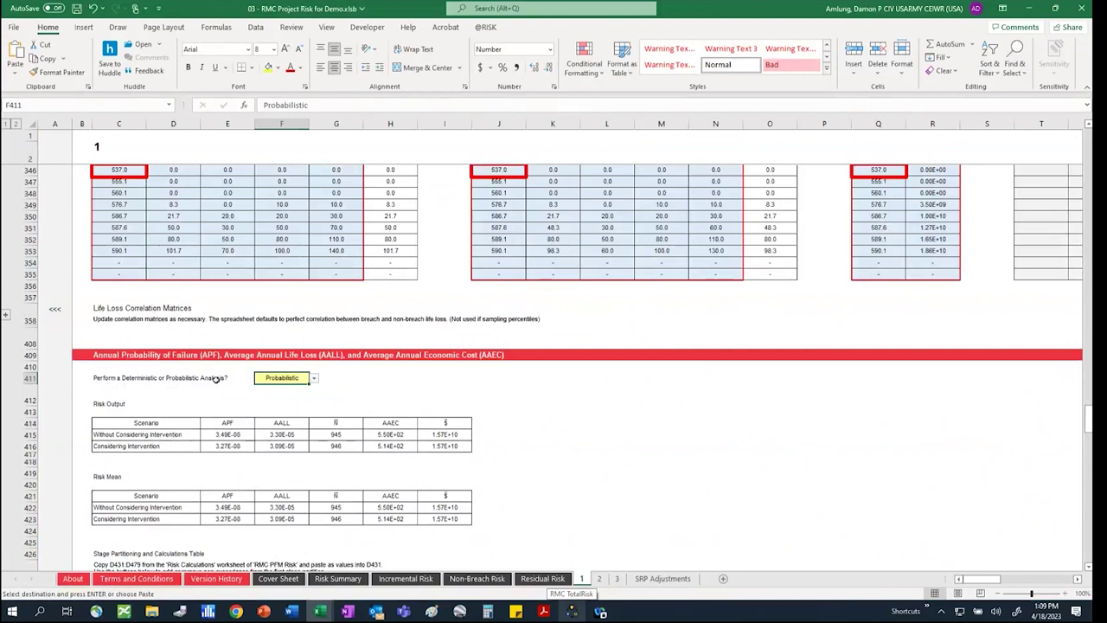
scroll(238, 415, "down", 5)
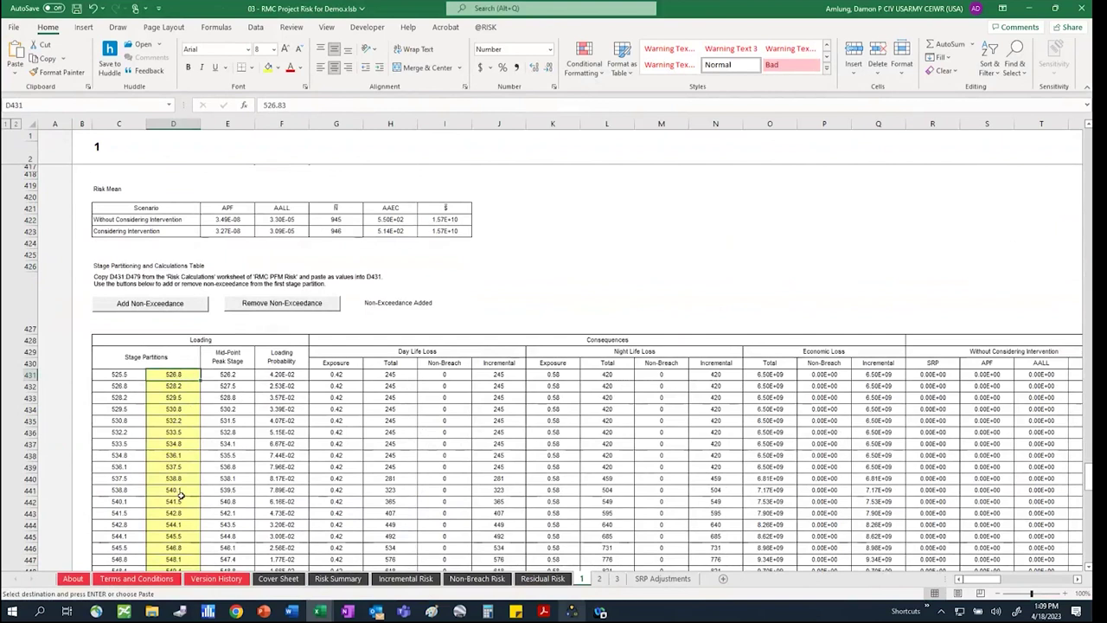
left_click(598, 579)
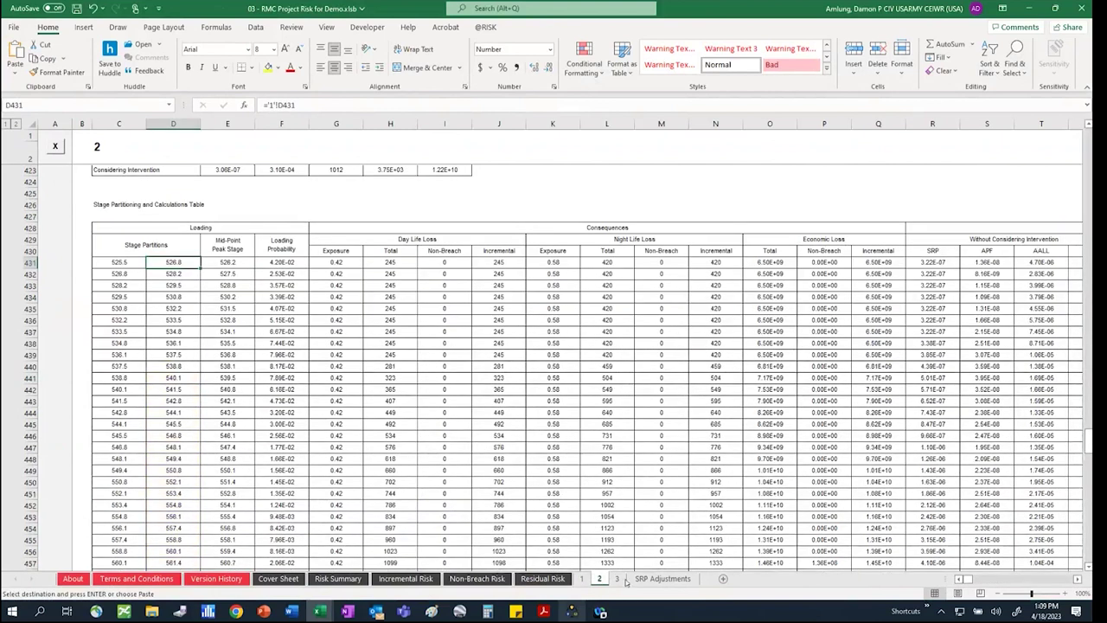
scroll(567, 468, "down", 4)
scroll(567, 468, "up", 15)
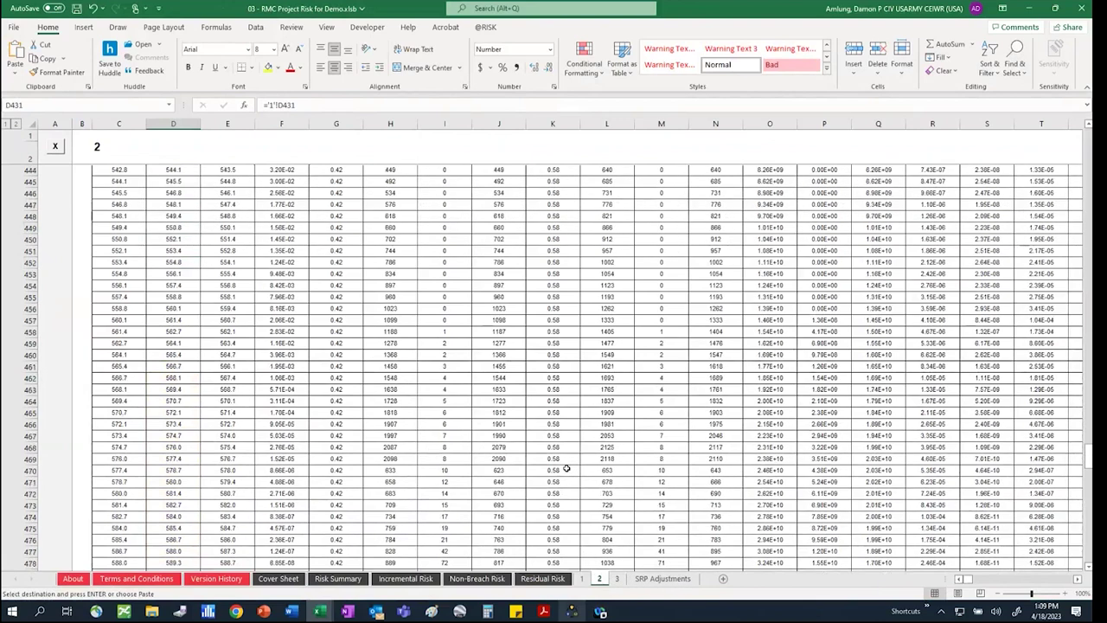
scroll(567, 465, "up", 10)
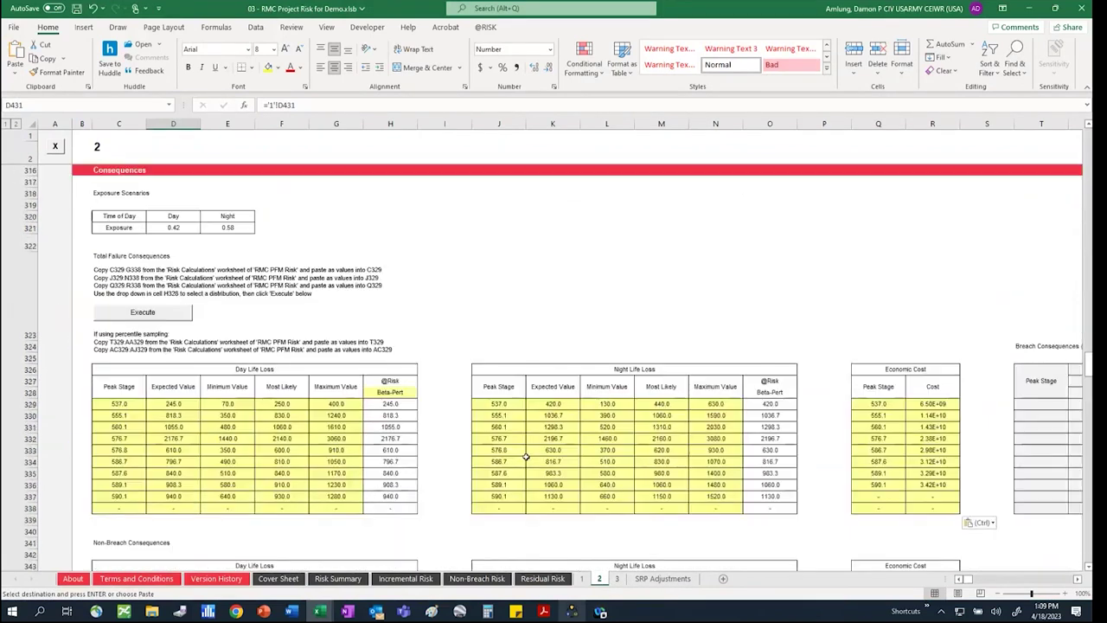
scroll(538, 441, "up", 10)
scroll(538, 440, "up", 20)
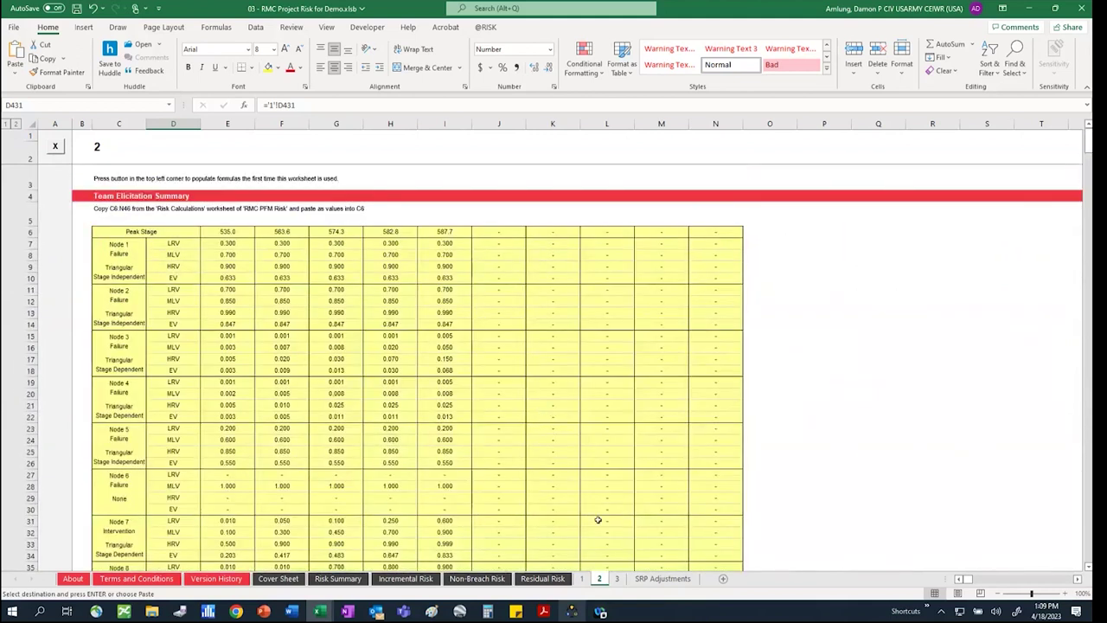
Look over worksheets 1 and 3 and examine the unadjusted system response probabilities on the SRP Adjustments sheet
left_click(583, 579)
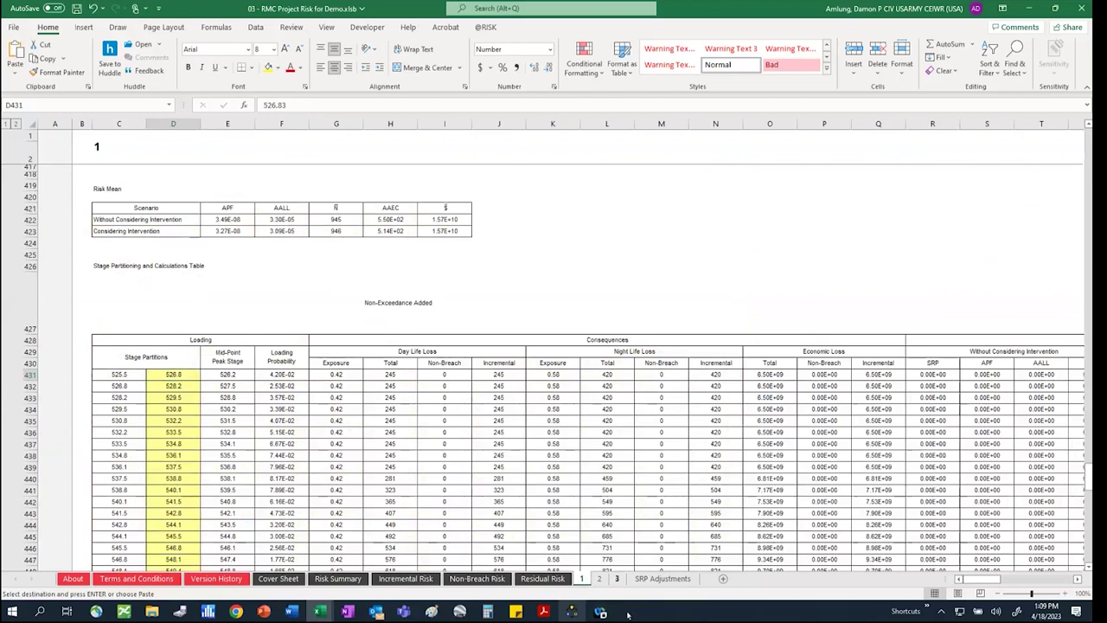
left_click(617, 579)
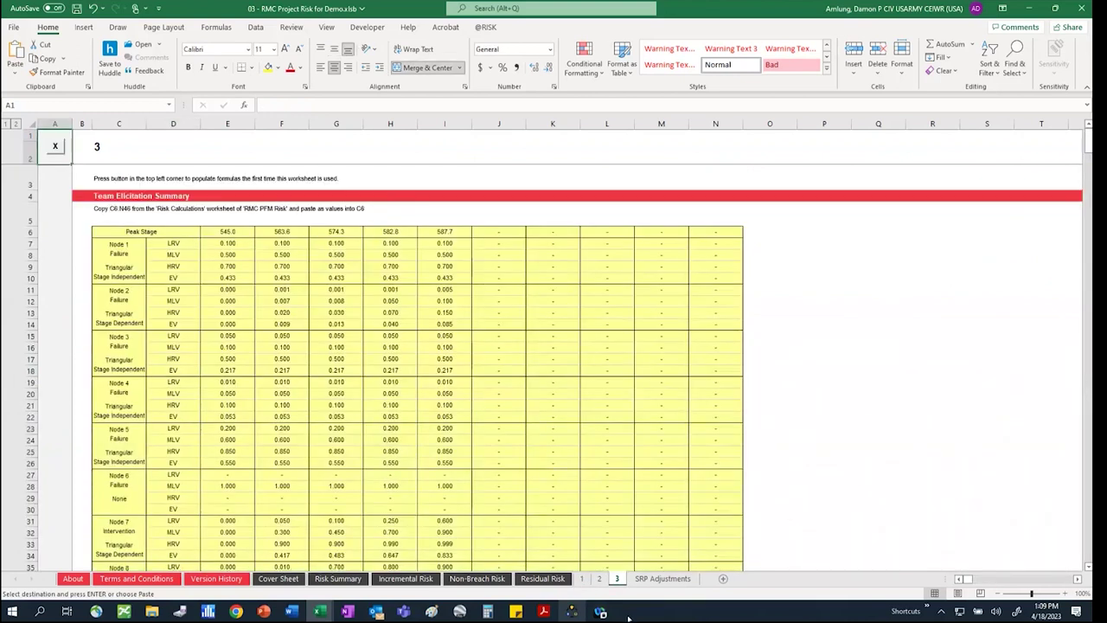
left_click(662, 579)
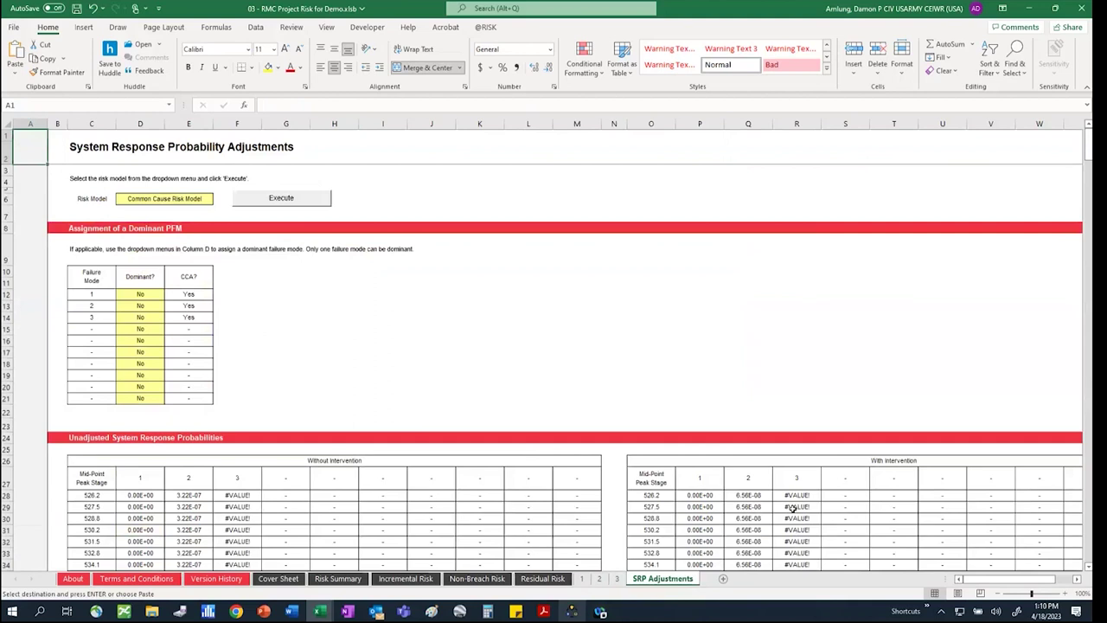
Recalculate the formulas of worksheet 3 by replacing every "=" with "=" across the sheet
left_click(618, 579)
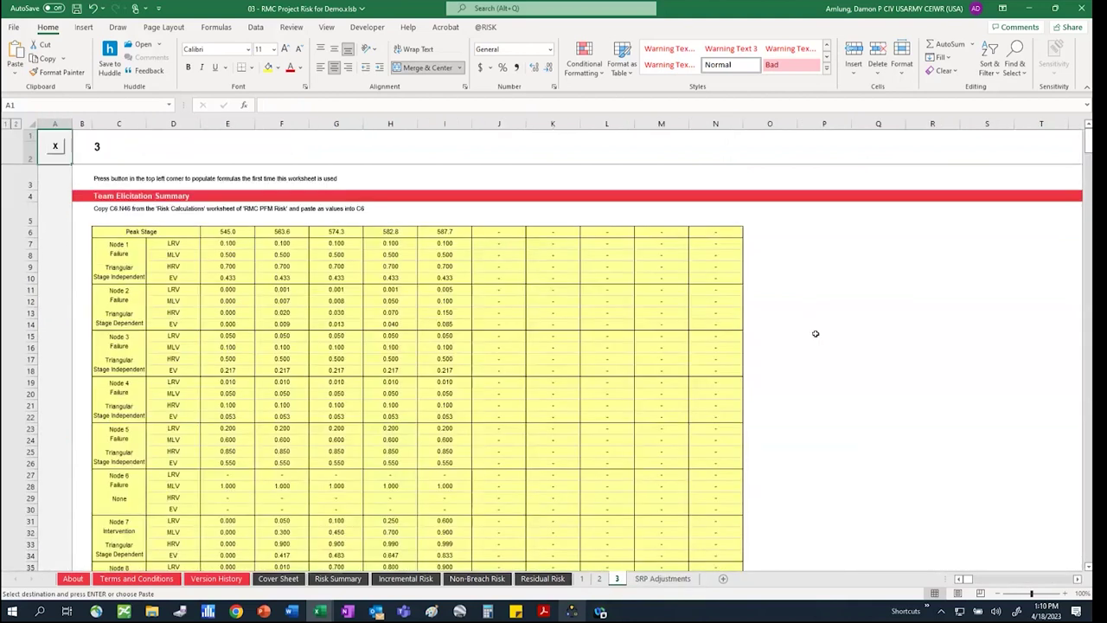
scroll(820, 346, "down", 20)
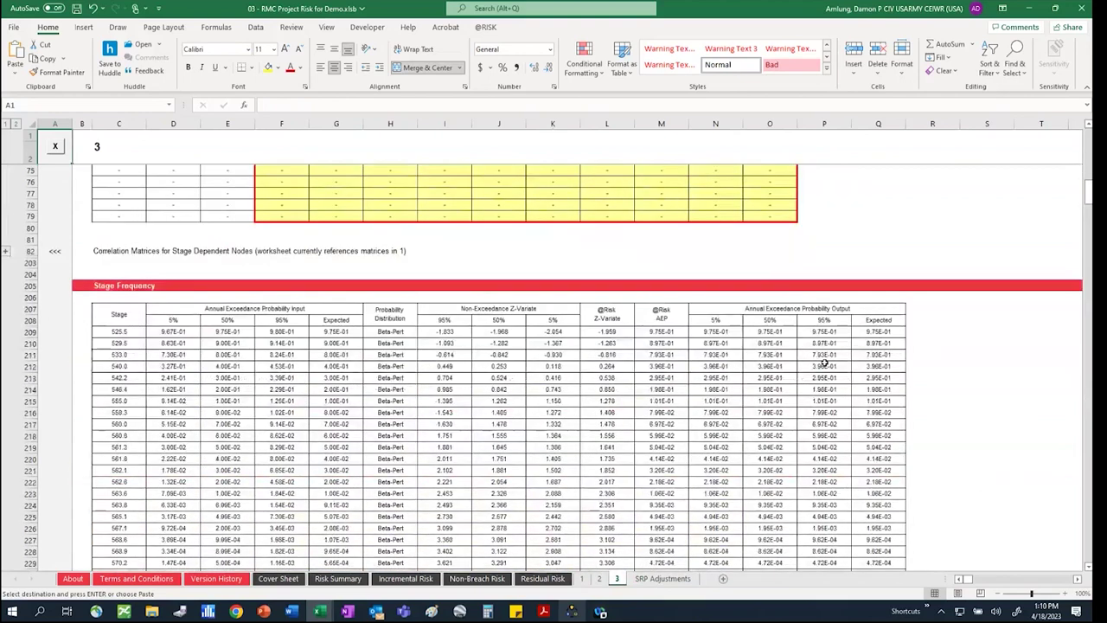
scroll(817, 368, "down", 14)
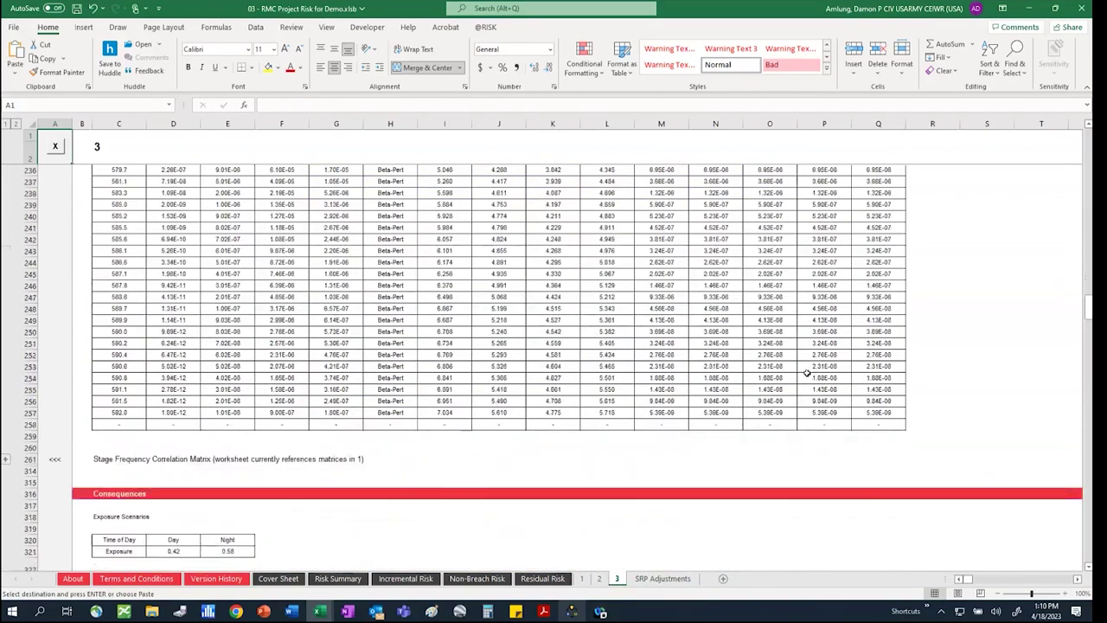
scroll(806, 373, "down", 12)
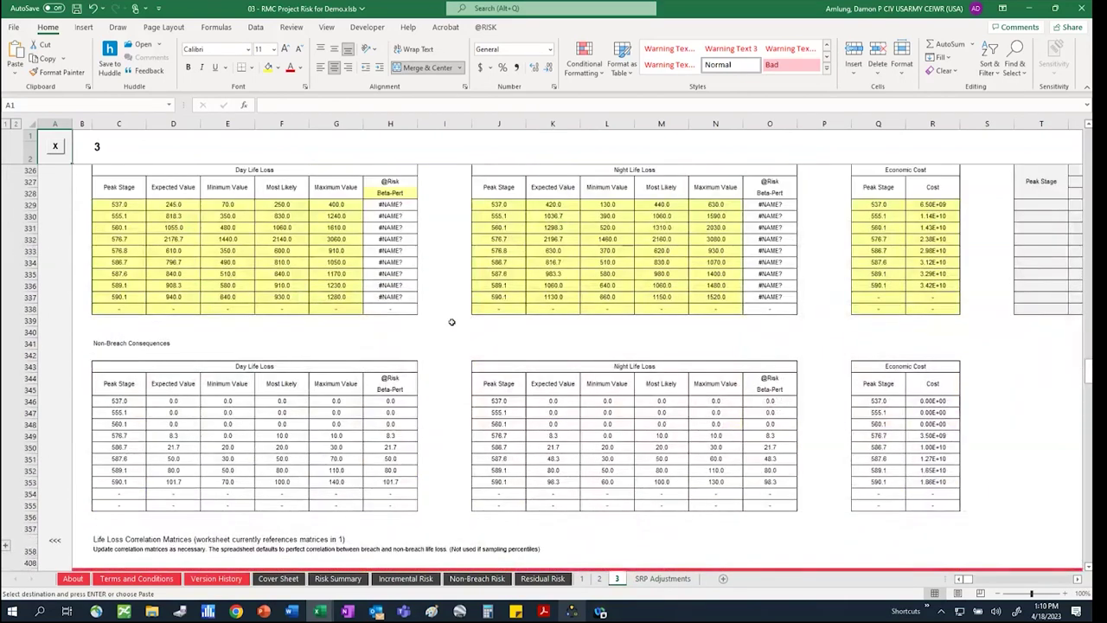
left_click(451, 323)
key("ctrl+f")
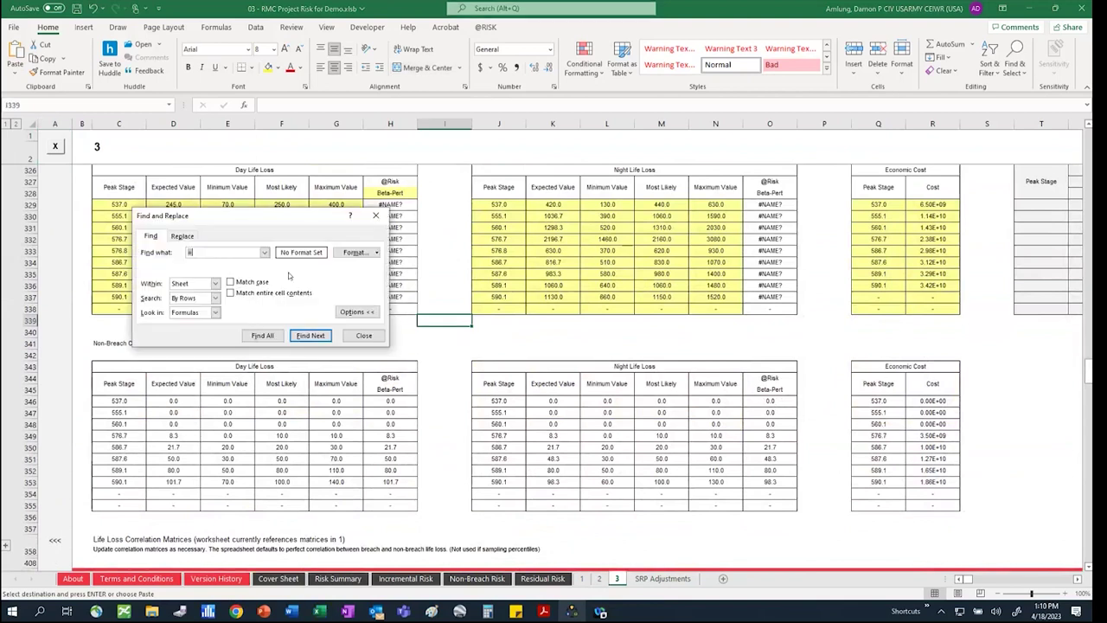
left_click(181, 236)
left_click(165, 338)
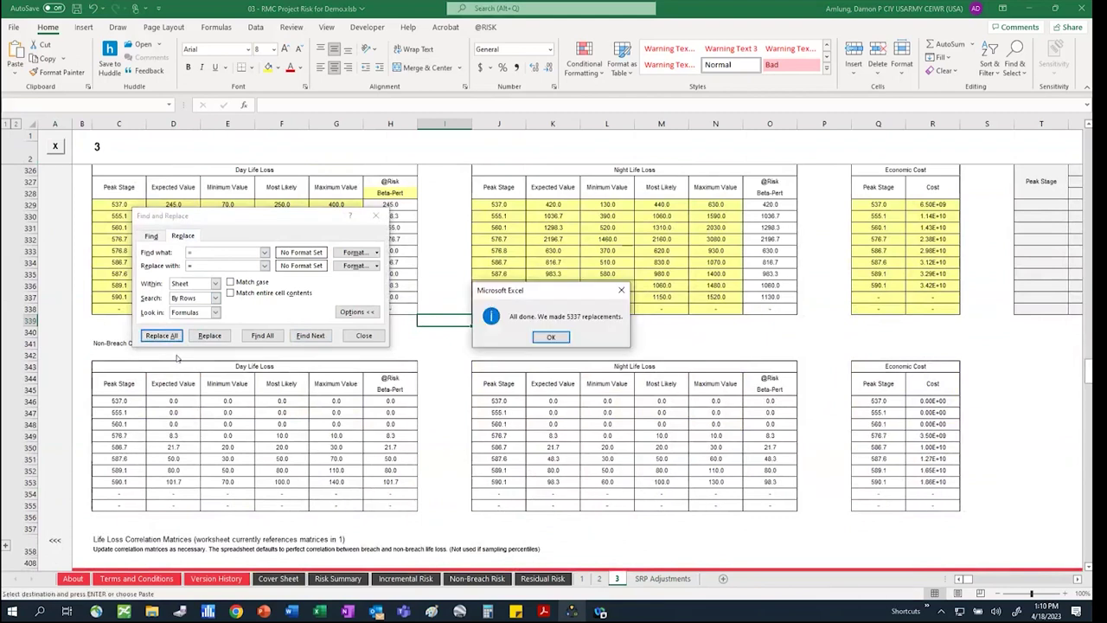
left_click(550, 338)
left_click(363, 336)
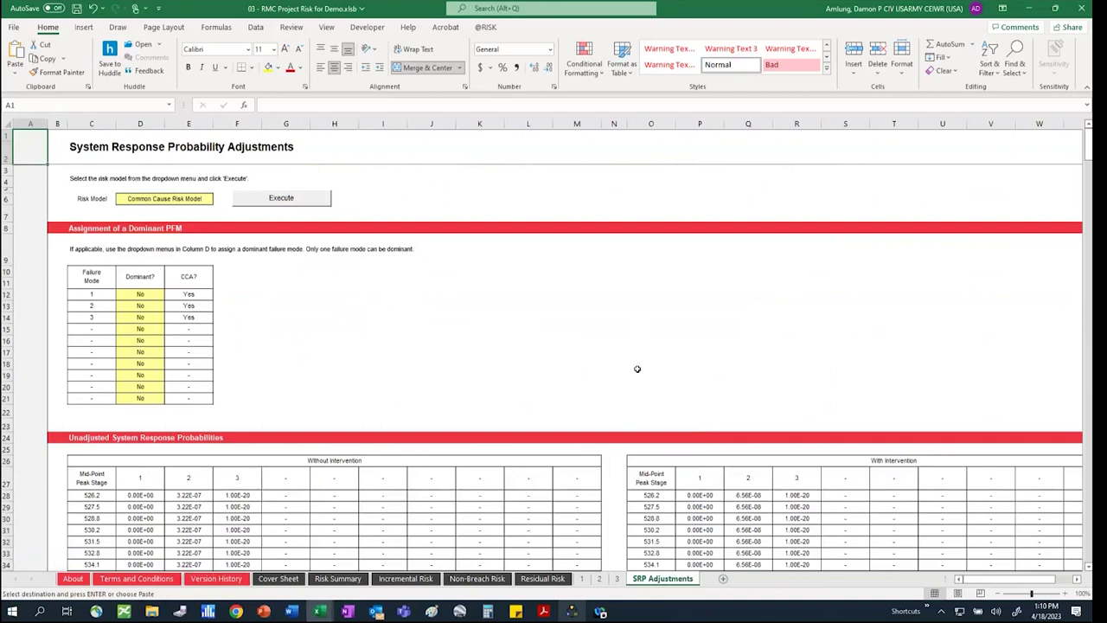
Choose the Common Cause Risk Model for the system response probability adjustments and execute it
left_click(192, 198)
left_click(217, 199)
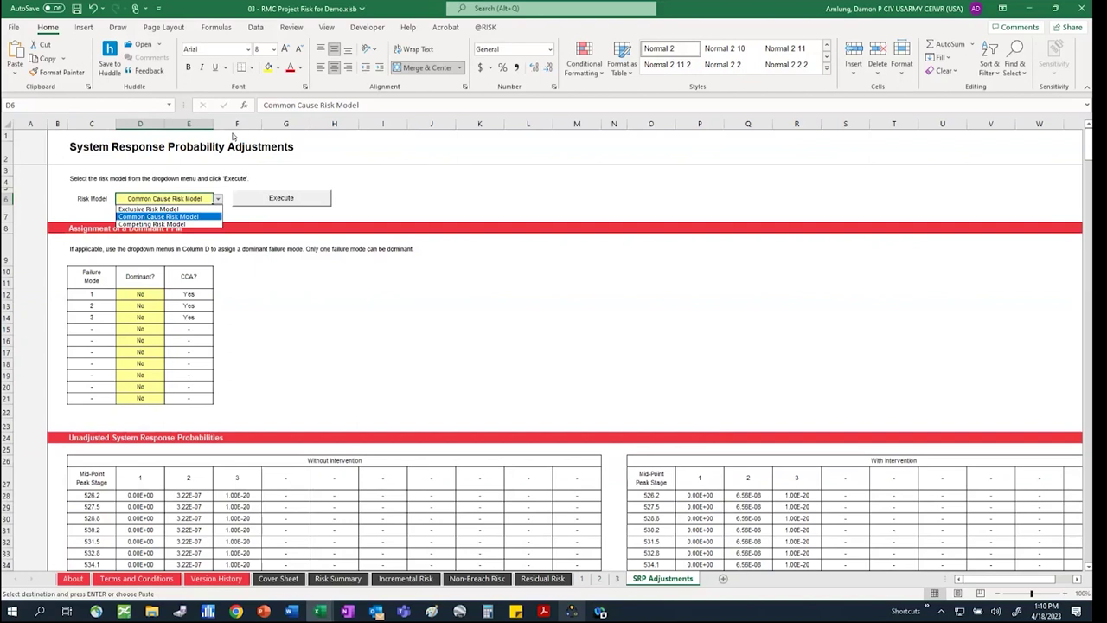
left_click(164, 217)
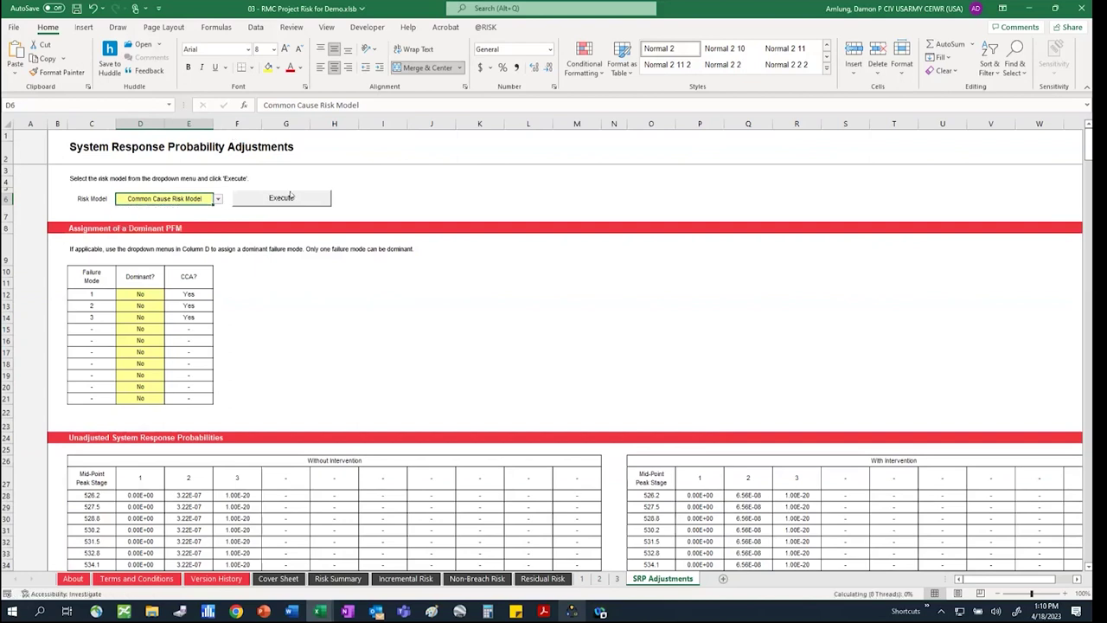
left_click(290, 204)
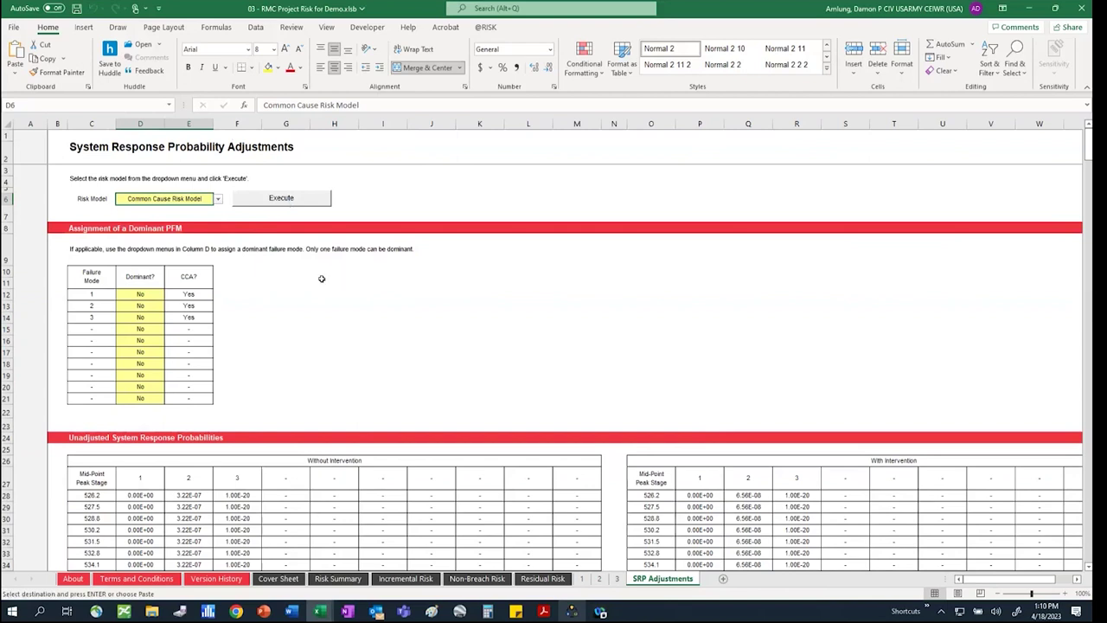
Inspect the dominant PFM choices for failure mode 3, leaving its assignment at No
scroll(313, 288, "down", 1)
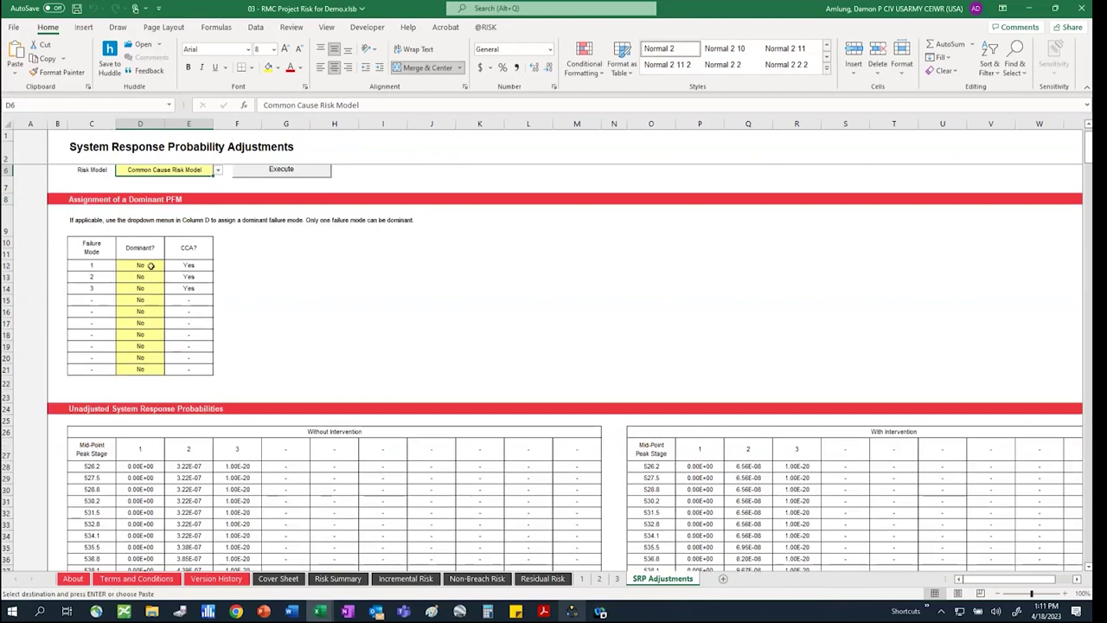
left_click(159, 289)
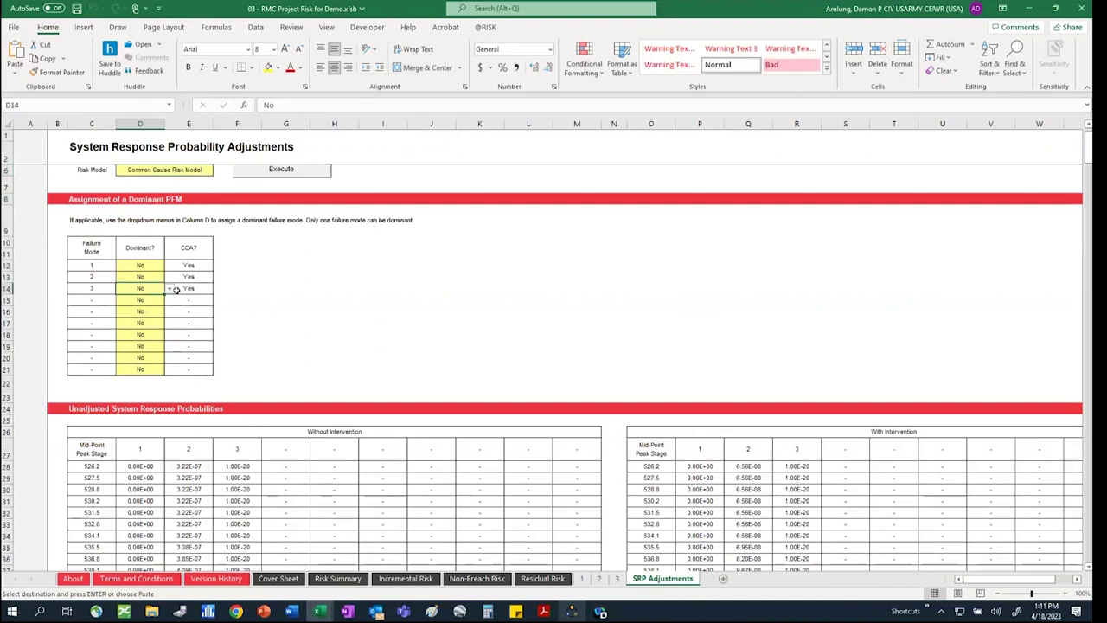
left_click(170, 291)
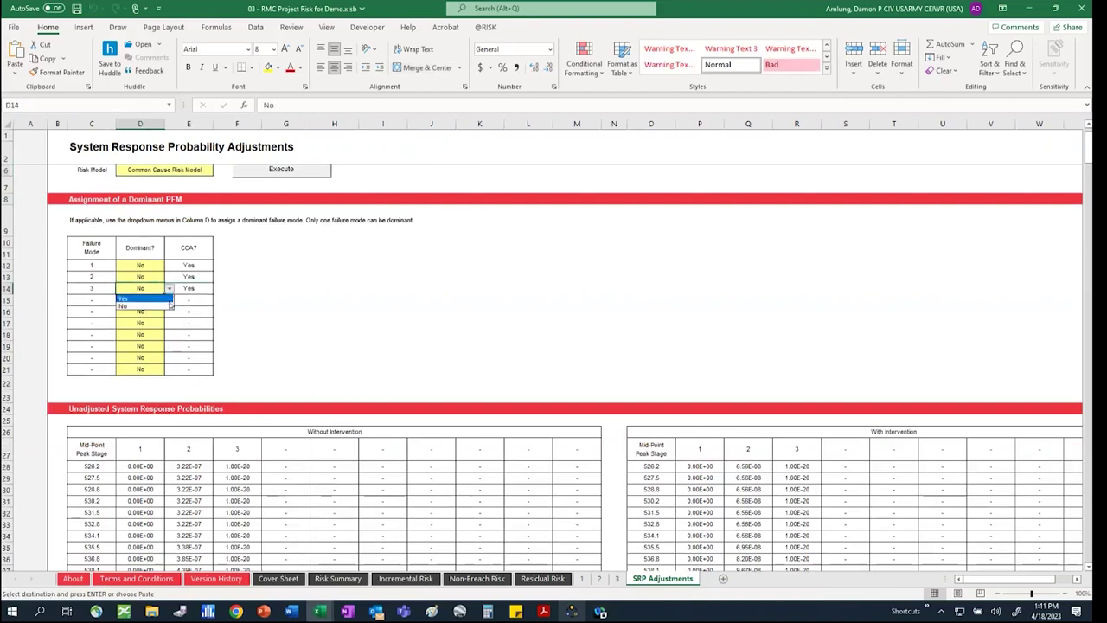
key("Escape")
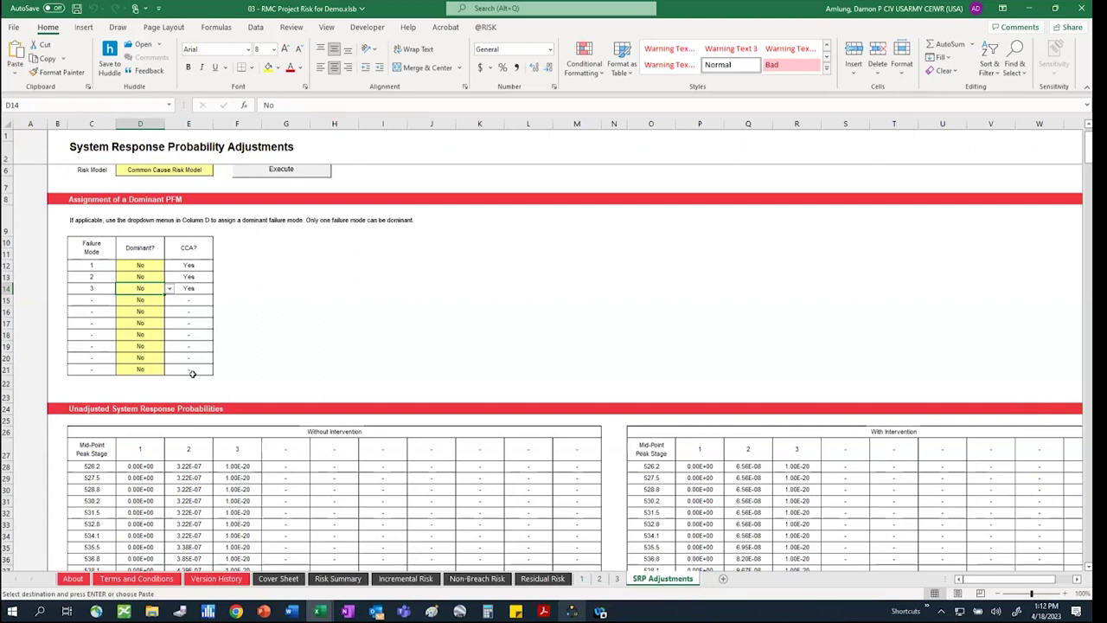
left_click(371, 300)
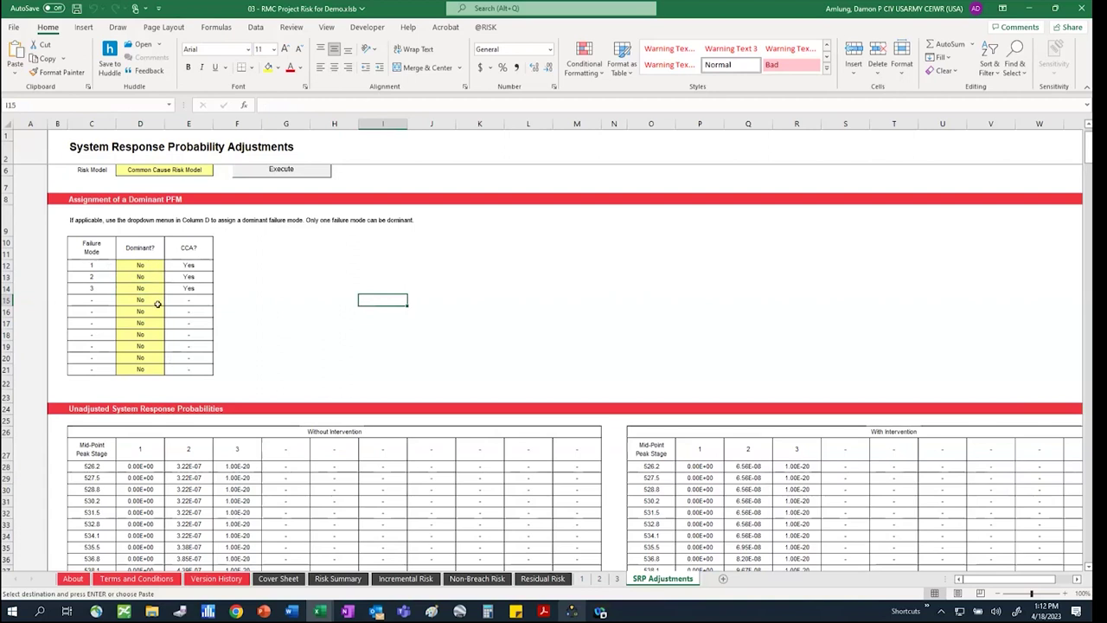
left_click(303, 301)
Enter =IF(D28>E28,1,0) in D85 of the Without Intervention table for combining similar PFMs
scroll(373, 372, "down", 1)
scroll(373, 370, "down", 18)
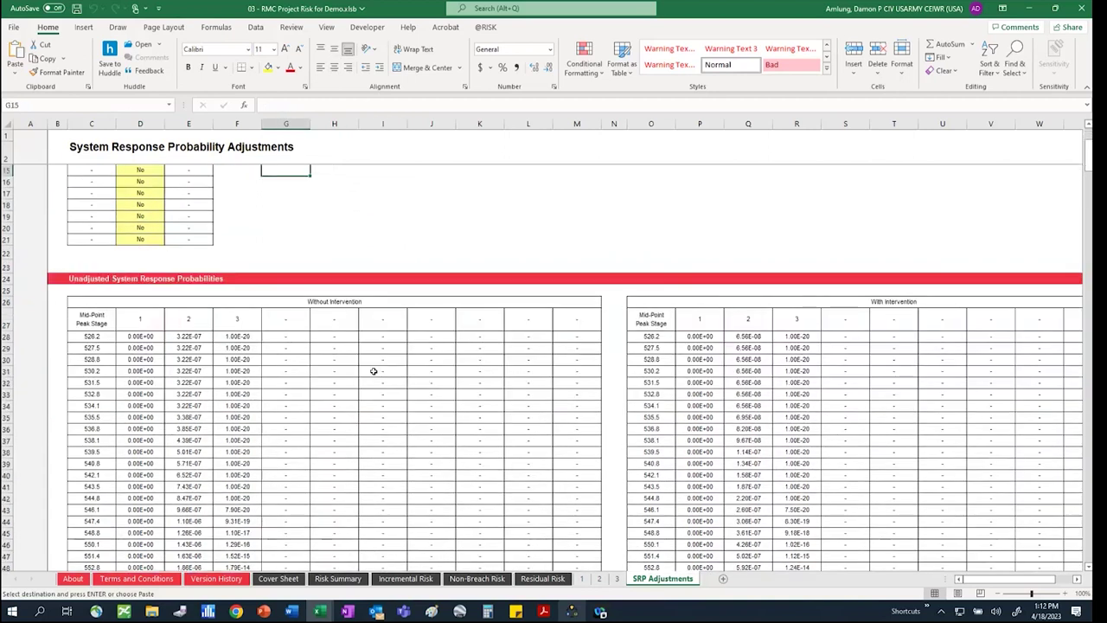
scroll(375, 367, "down", 3)
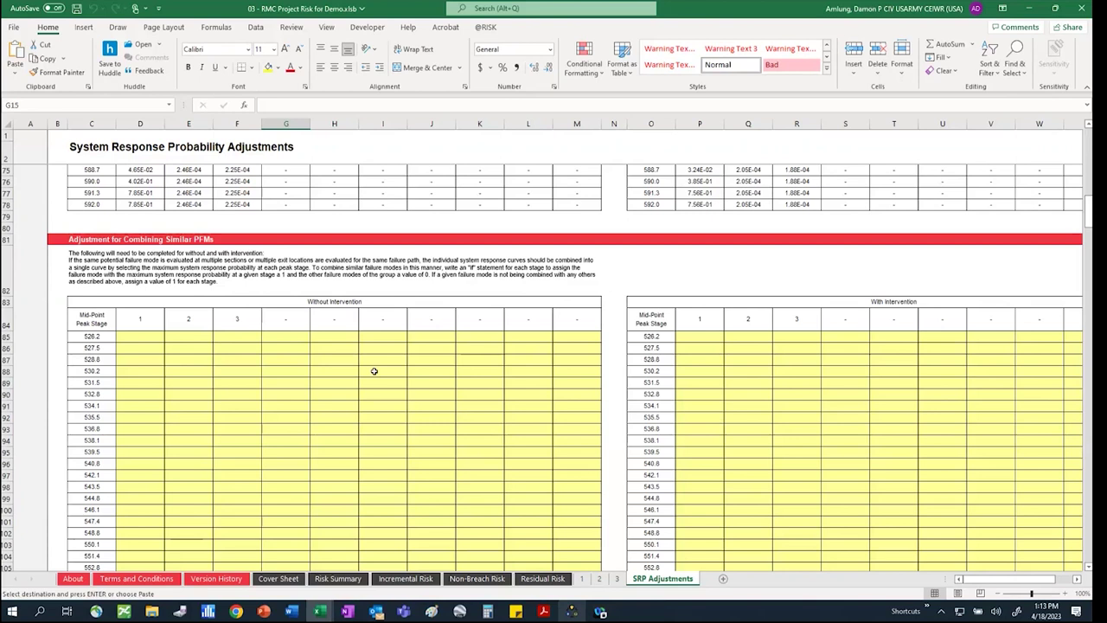
left_click(153, 337)
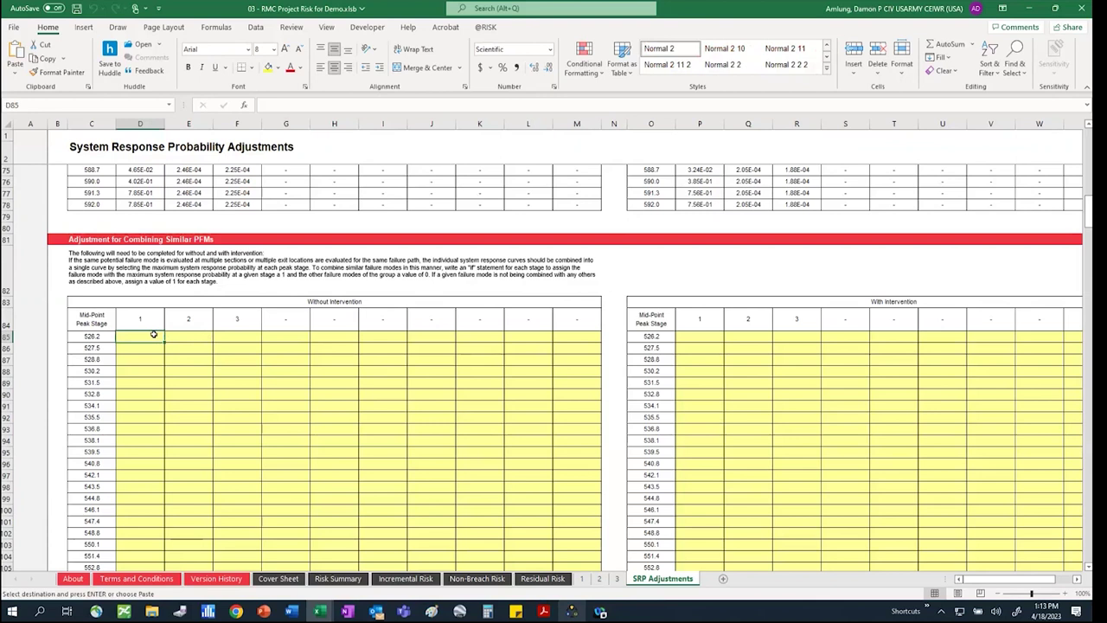
type("=")
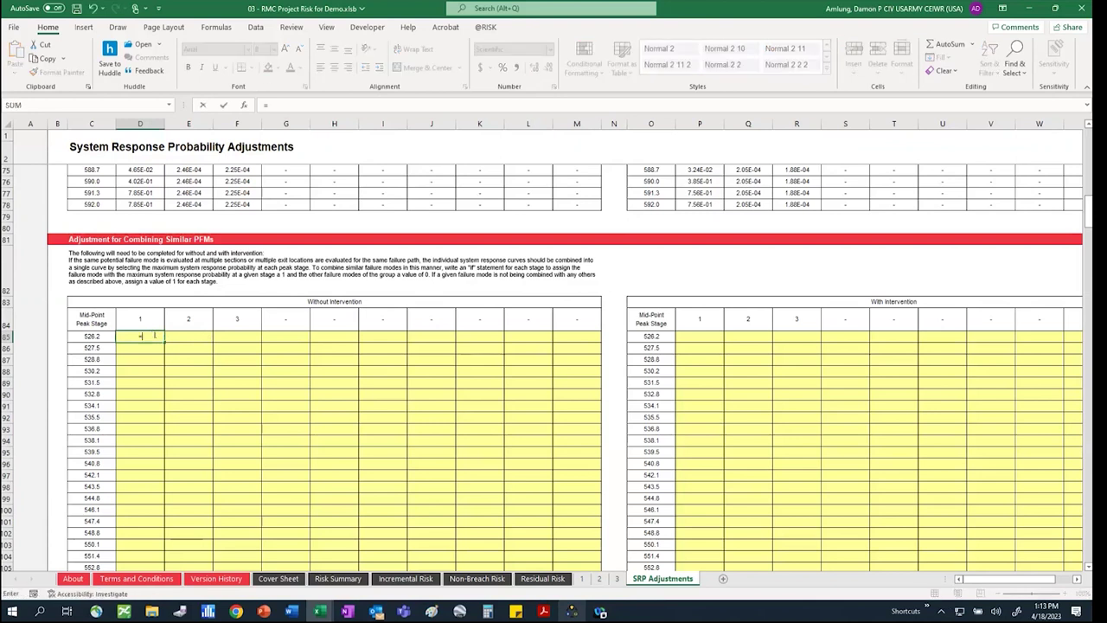
type("if(")
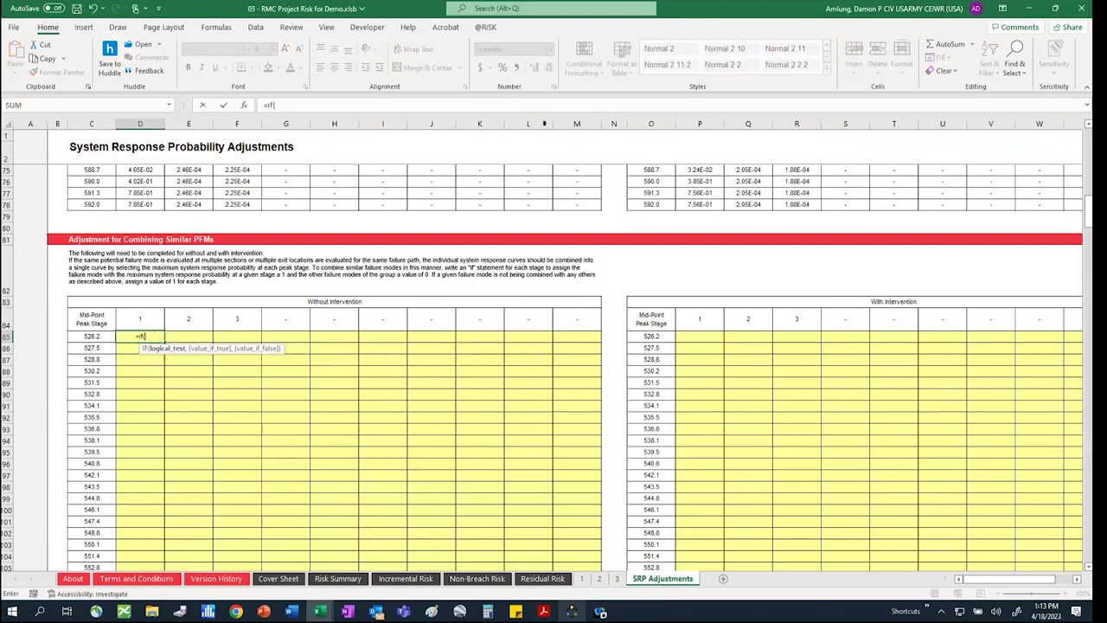
scroll(194, 242, "up", 20)
scroll(252, 254, "down", 4)
left_click(144, 336)
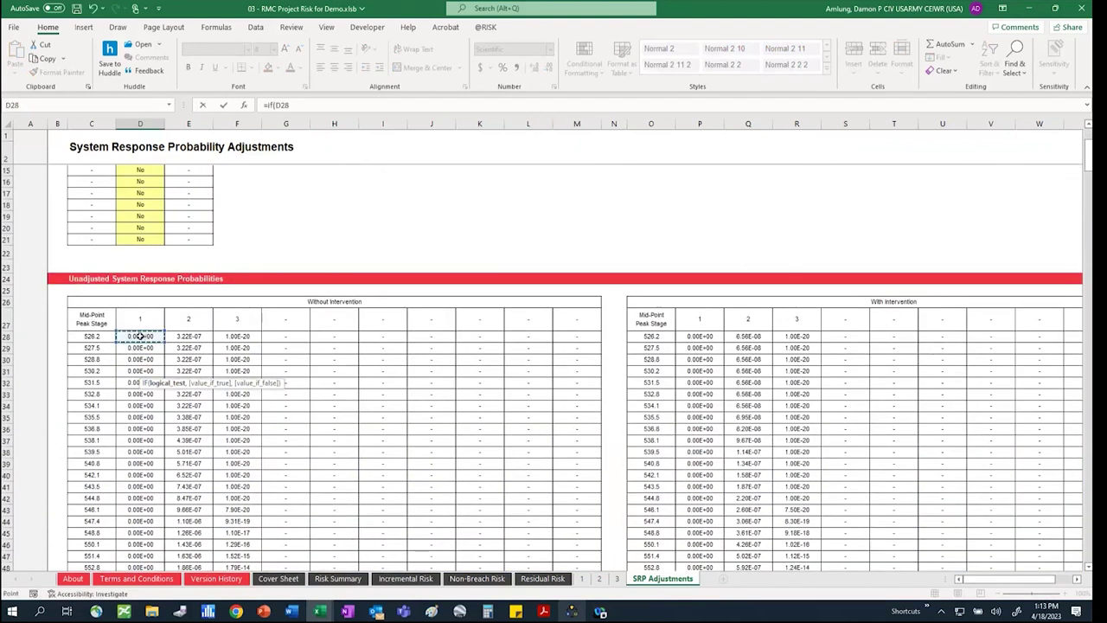
type(">")
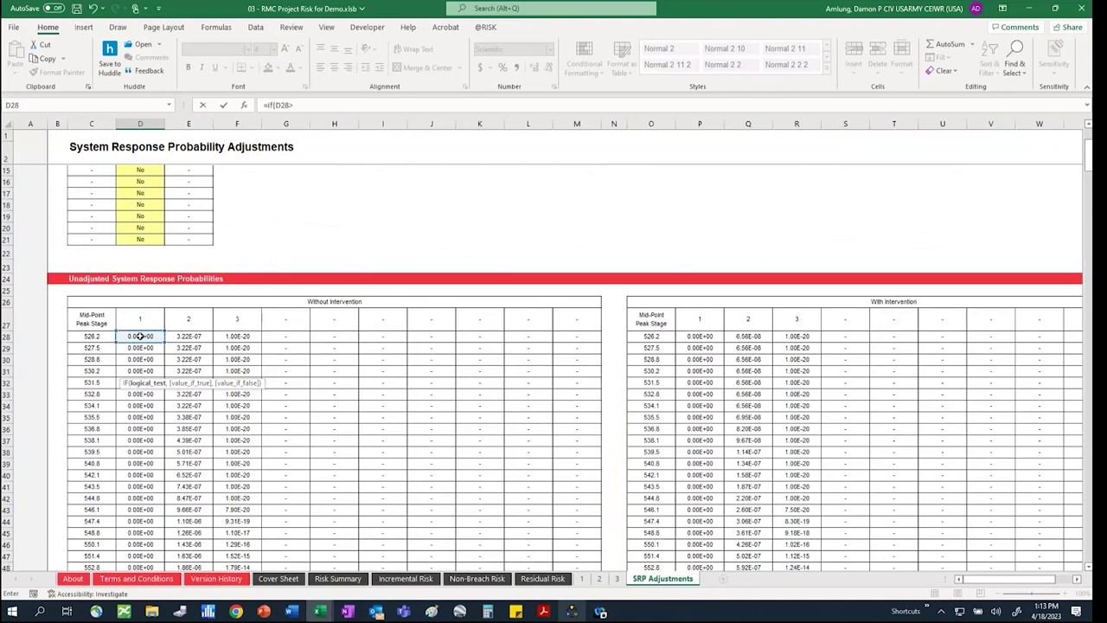
left_click(199, 337)
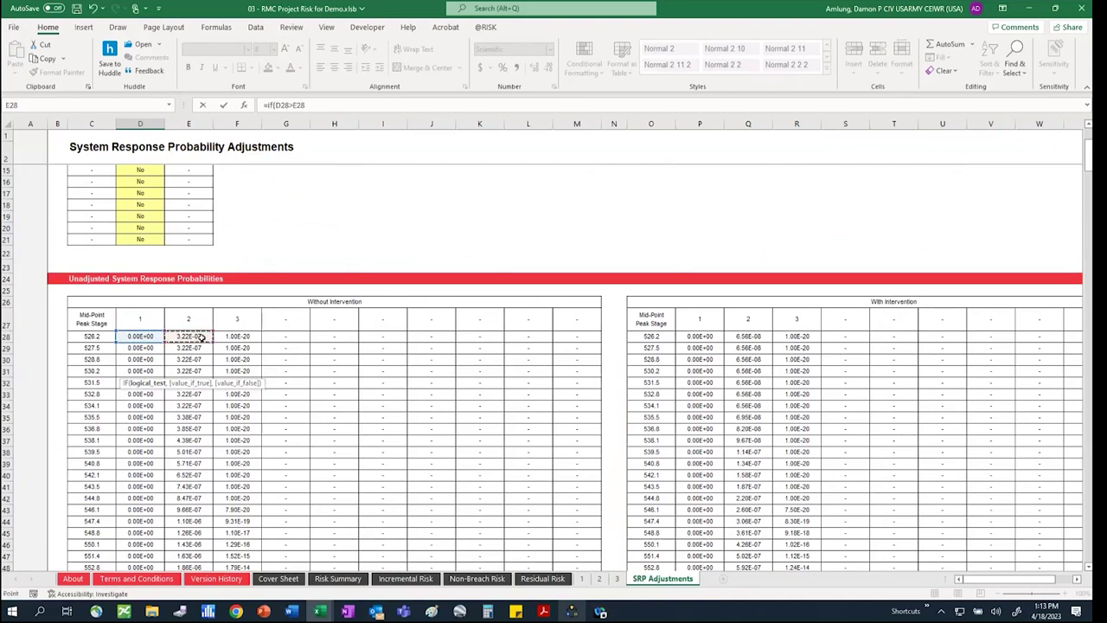
type(",1,0)")
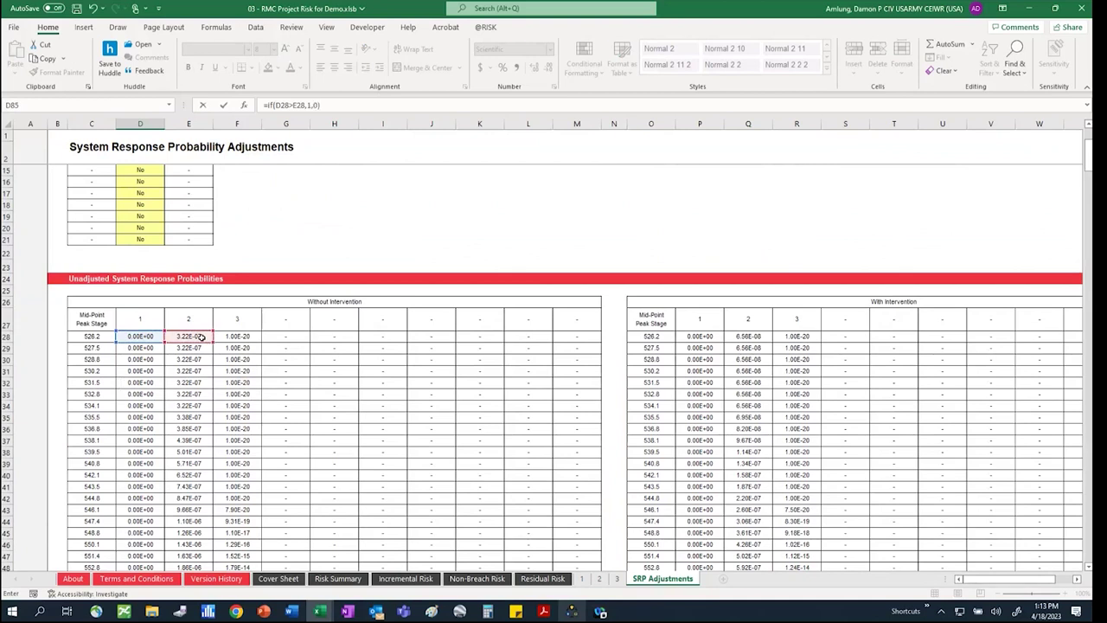
key("Return")
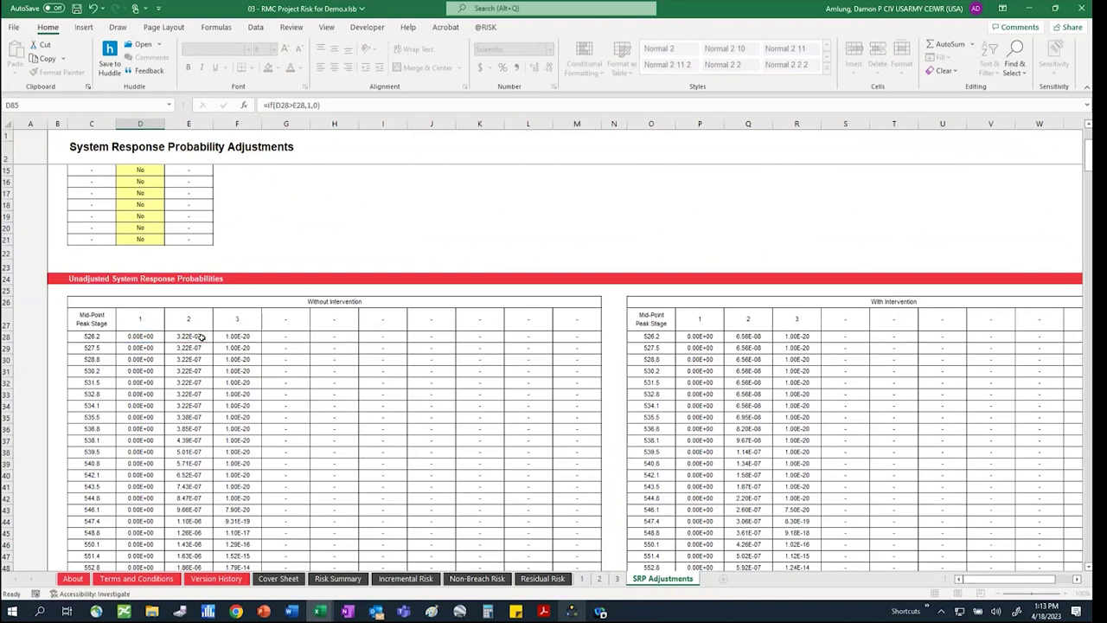
Reuse the formula from D85 in E85 with the references swapped, as =IF(E28>D28,1,0)
scroll(231, 297, "down", 1)
key("Up")
left_click_drag(328, 104, 262, 105)
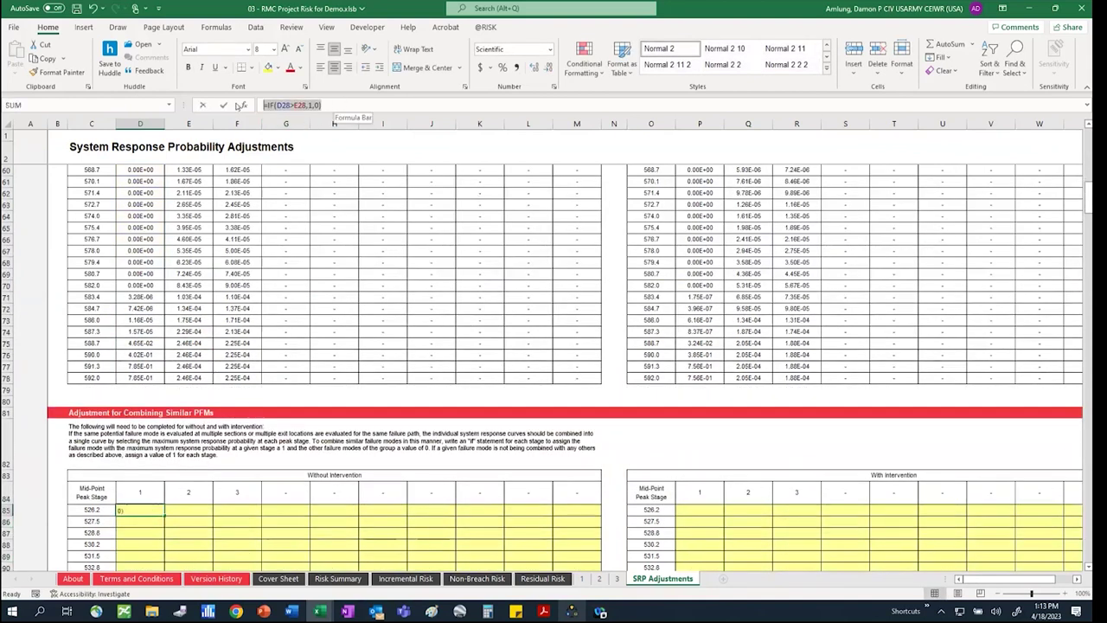
key("Escape")
left_click(177, 507)
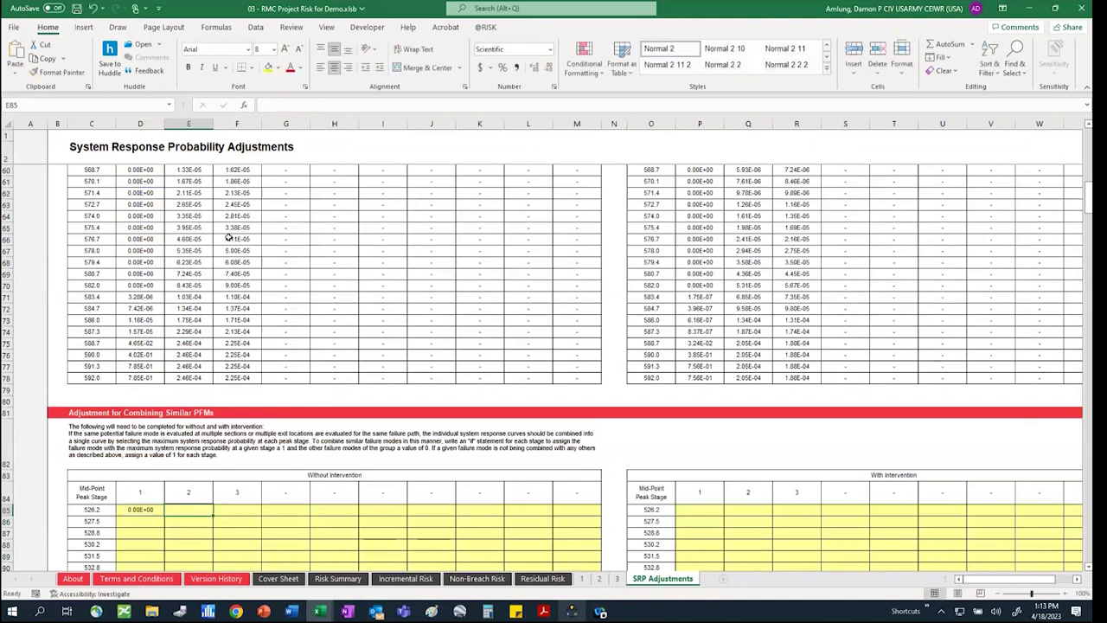
key("F2")
key("ctrl+v")
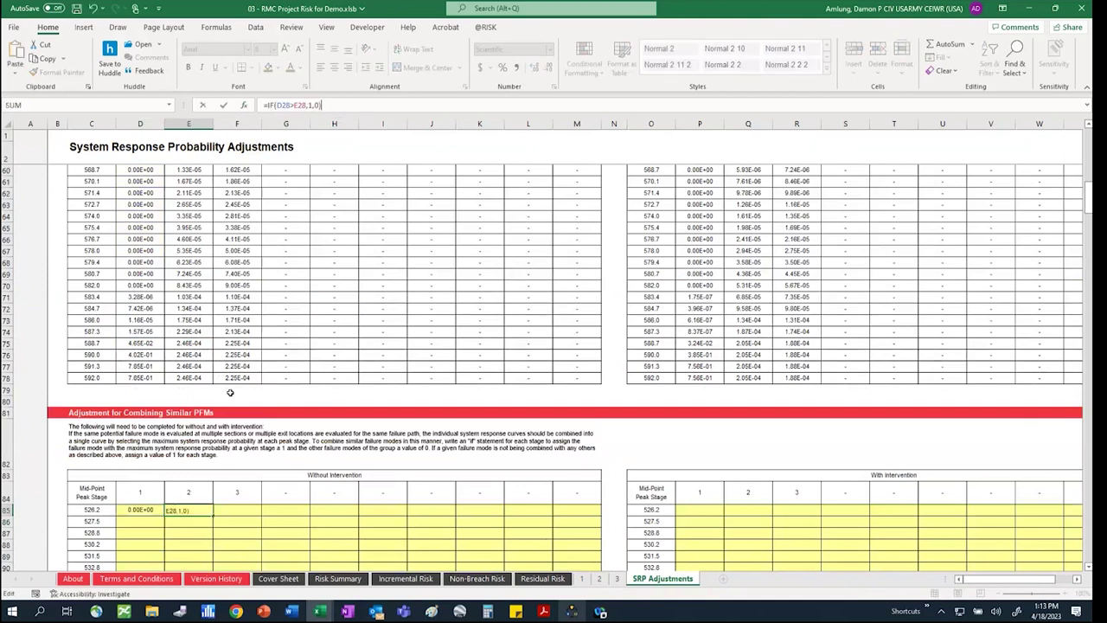
left_click(297, 104)
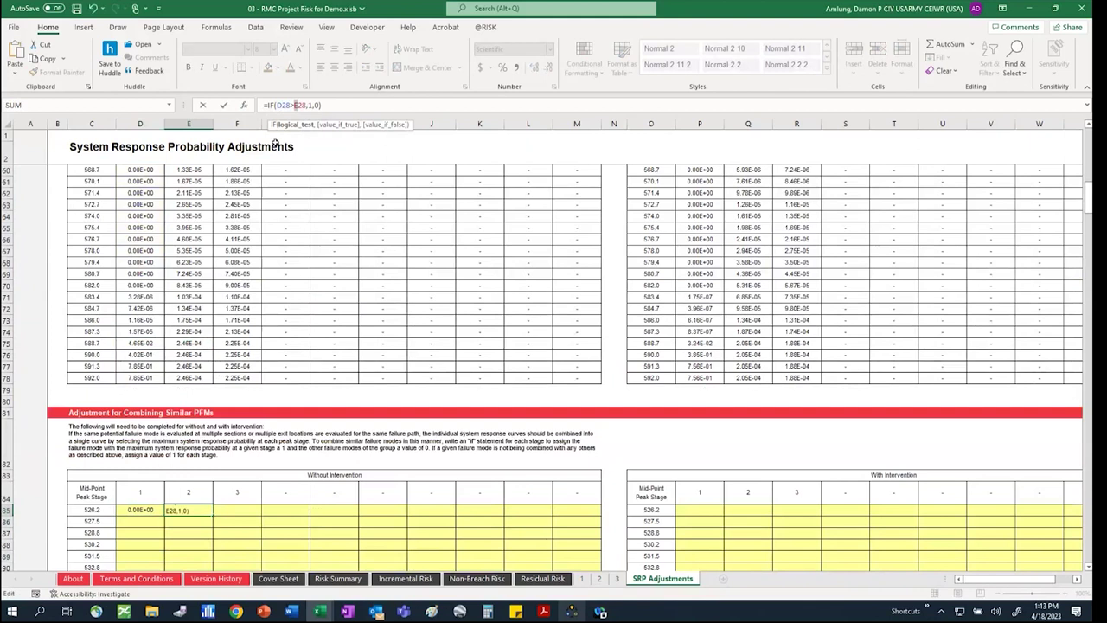
type("D")
left_click(281, 104)
key("Delete")
type("E")
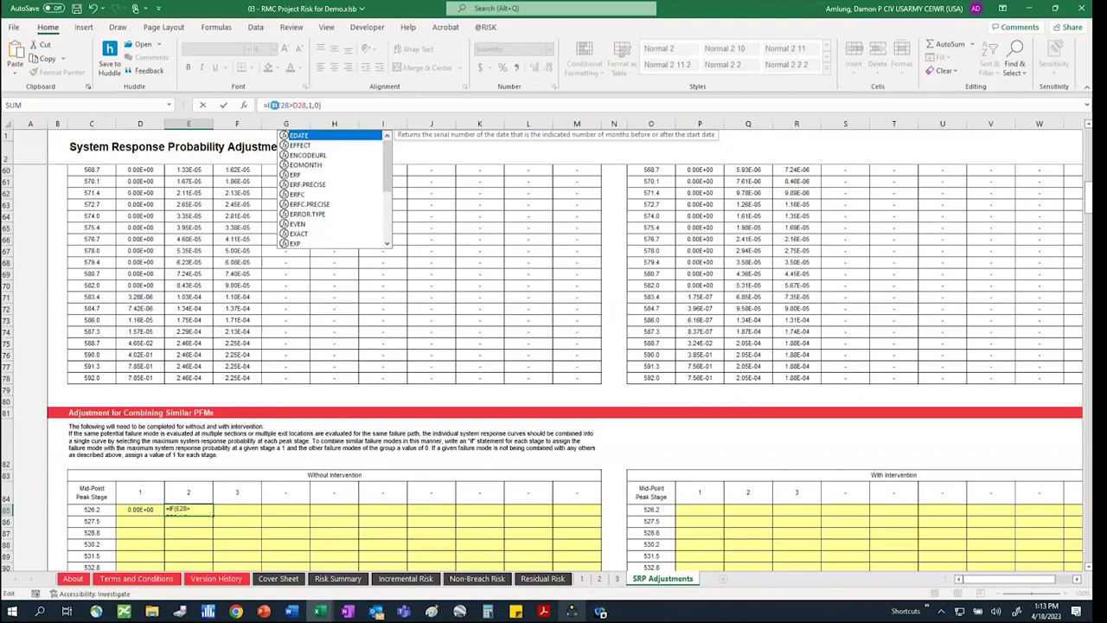
key("Return")
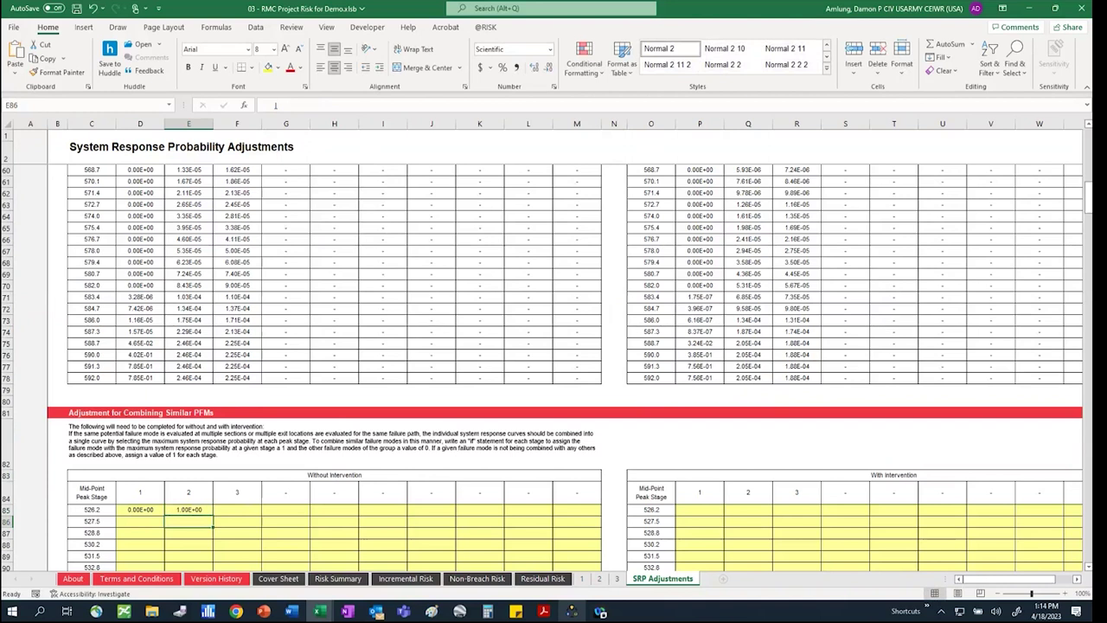
Replace the trial formulas in row 85 with a value of 1 for failure modes 1, 2 and 3 without intervention
key("ctrl+z")
left_click(139, 509)
type("1")
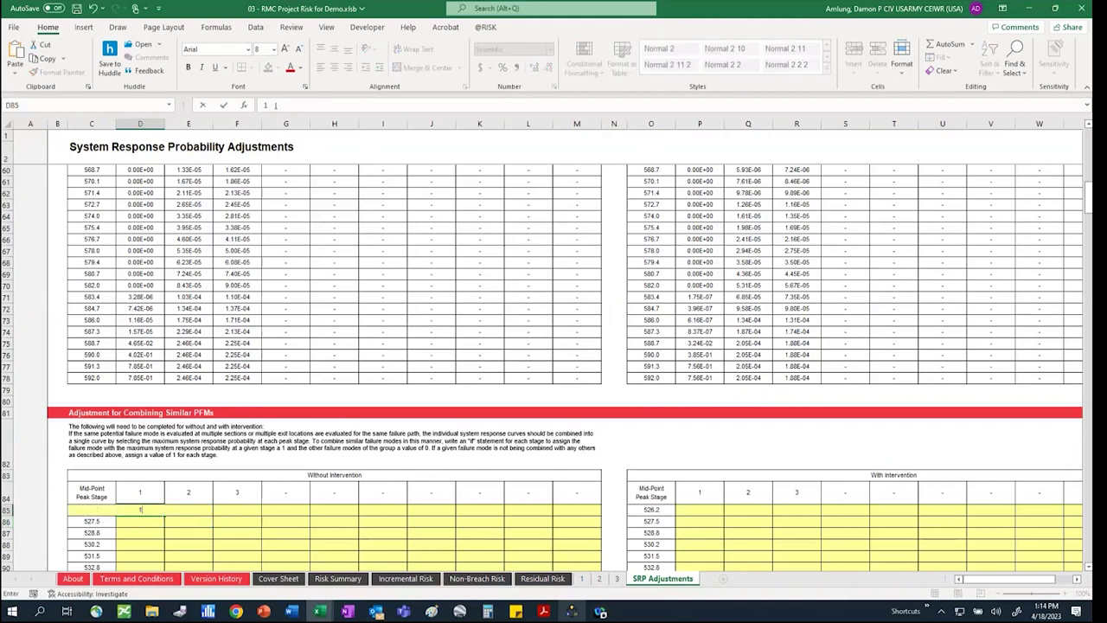
key("Tab")
type("1")
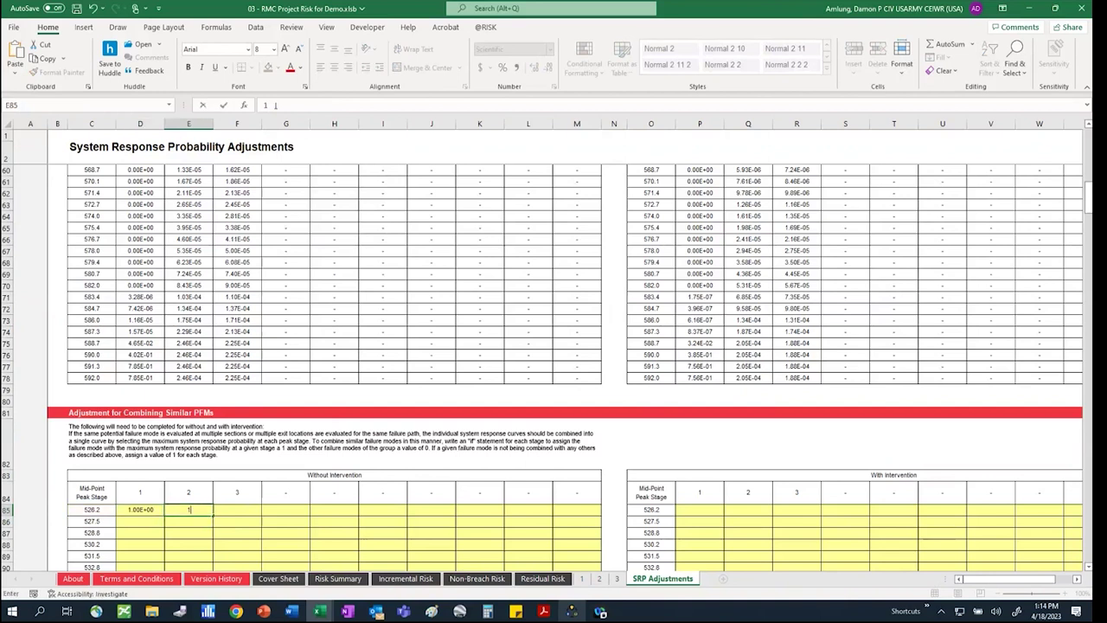
key("Tab")
type("1")
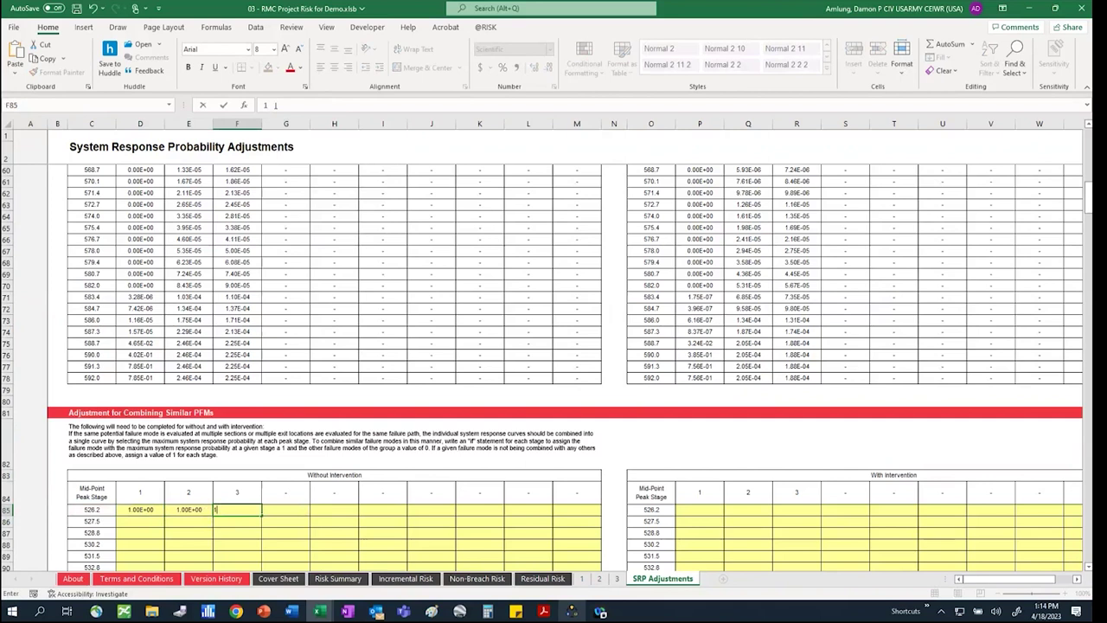
key("Return")
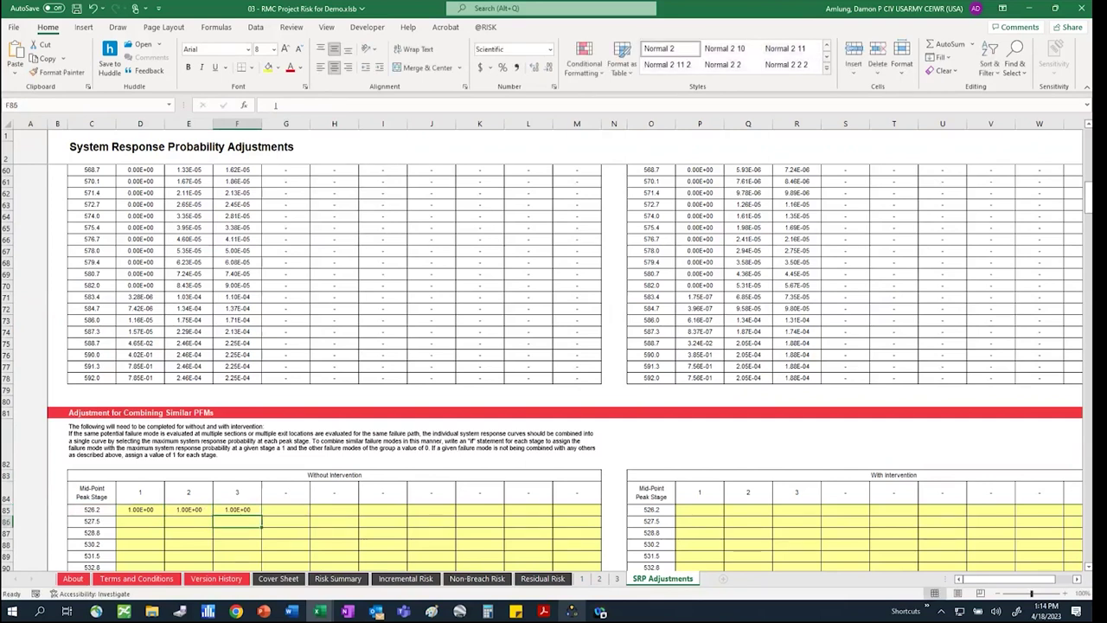
Fill the 1s in D85:F85 down through stage 592.0 and copy the block to the With Intervention table starting at P85
scroll(336, 499, "down", 2)
mouse_move(149, 440)
left_mouse_down()
mouse_move(238, 441)
mouse_move(288, 552)
left_mouse_up()
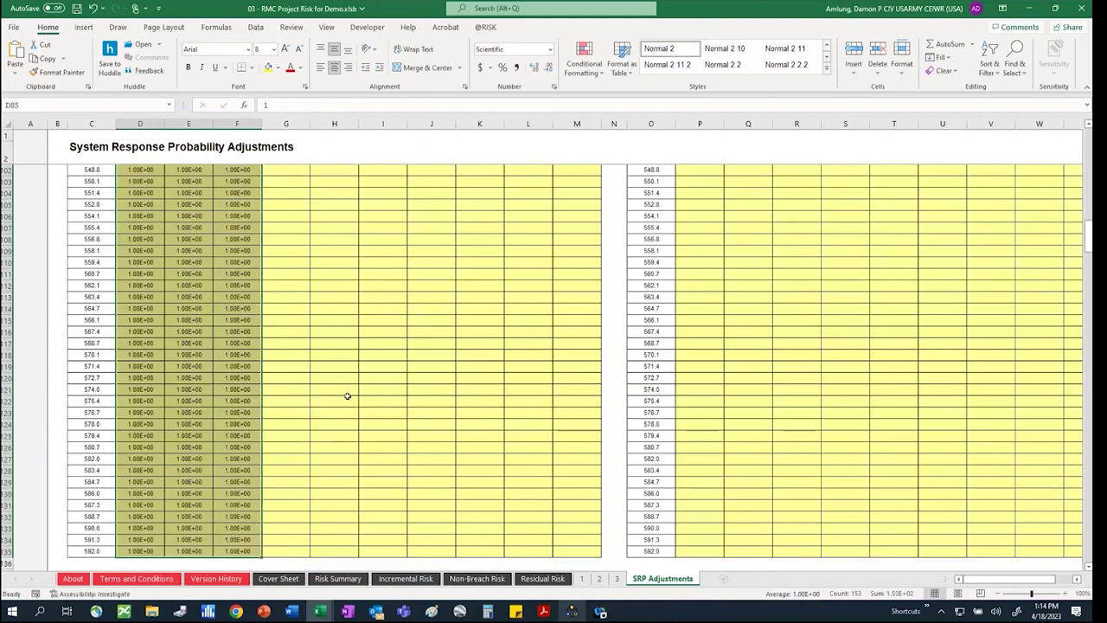
scroll(348, 397, "up", 10)
key("ctrl+c")
left_click(703, 405)
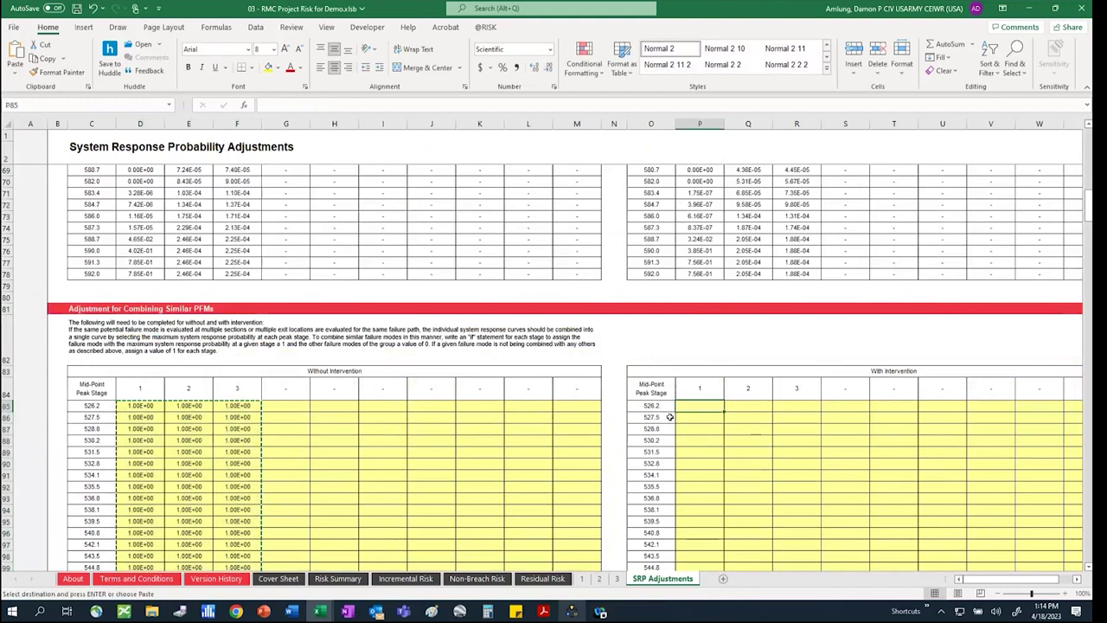
key("ctrl+v")
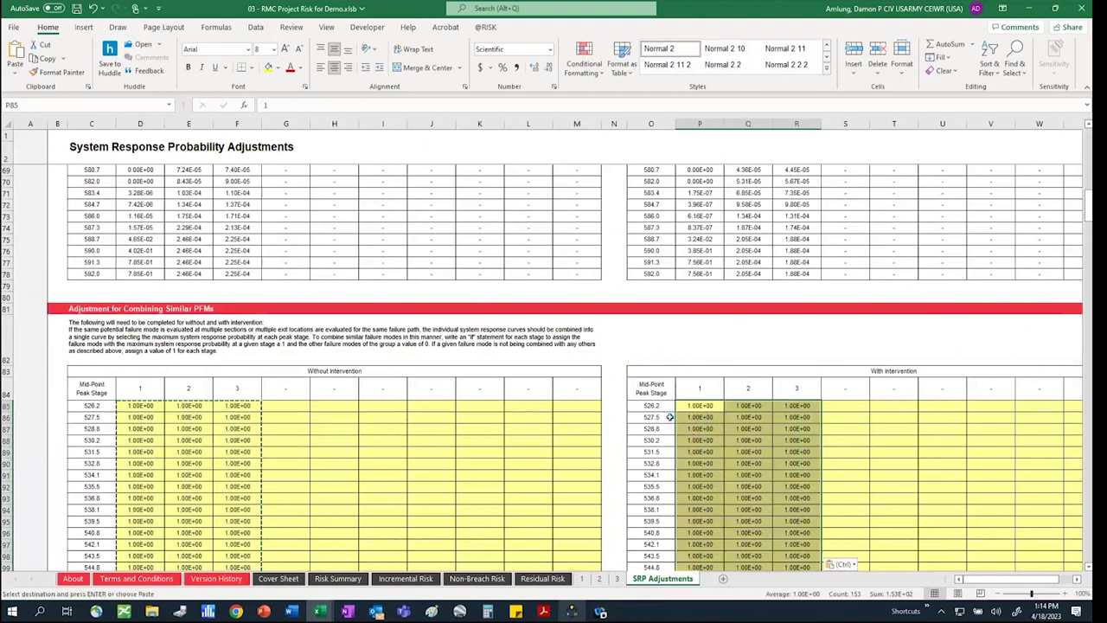
left_click(742, 450)
Look back over the unadjusted system response probabilities and the completed adjustment tables for combining similar PFMs
scroll(516, 360, "up", 6)
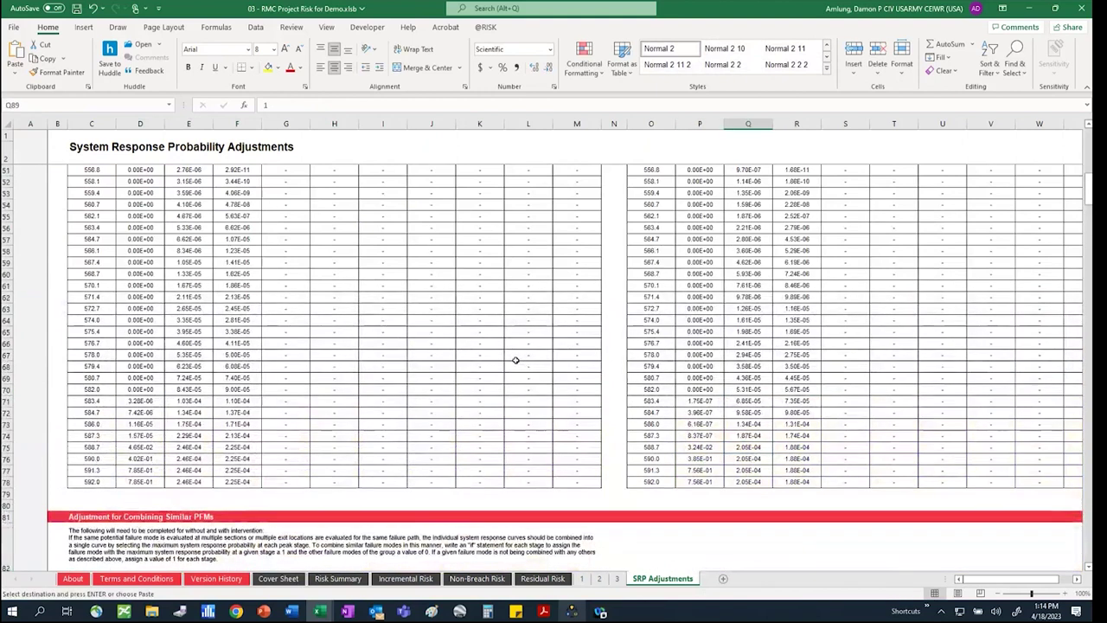
scroll(515, 359, "up", 10)
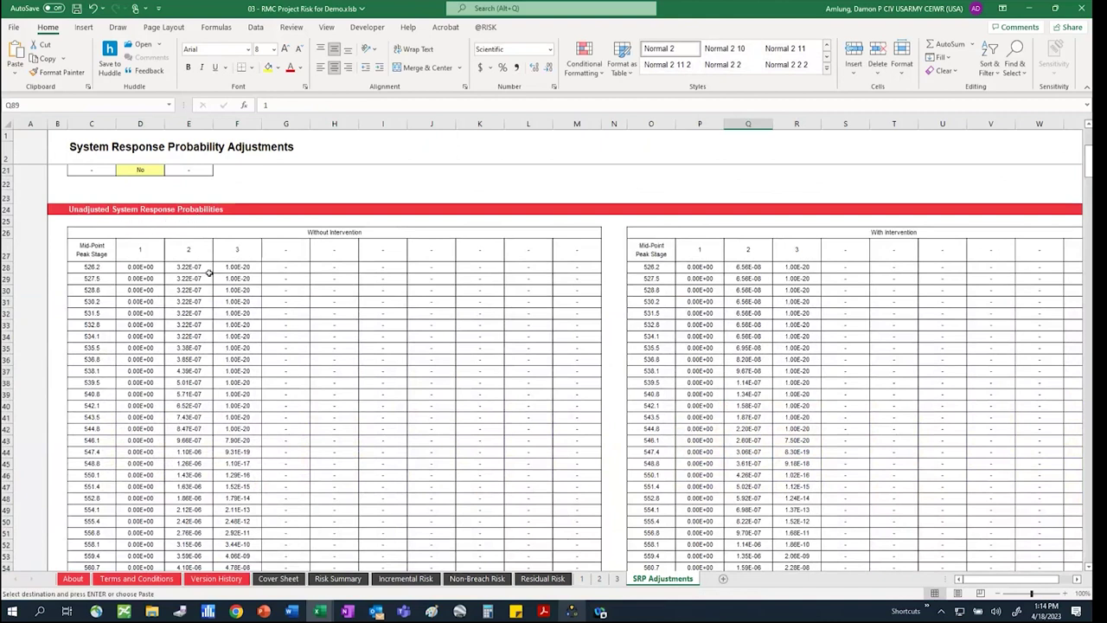
scroll(208, 273, "down", 17)
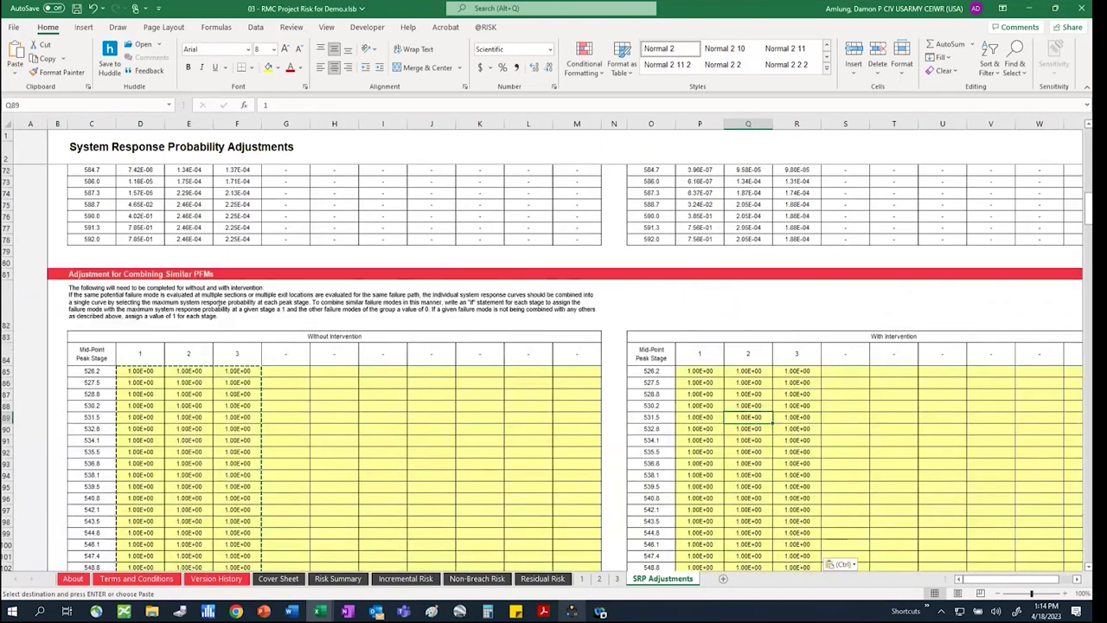
scroll(218, 301, "down", 1)
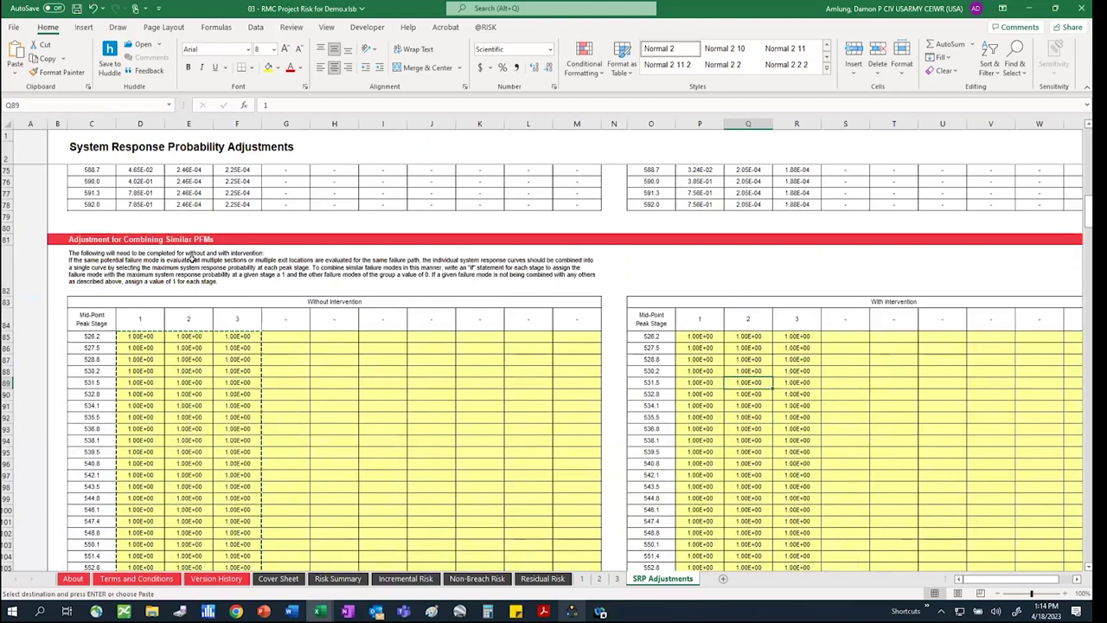
Look through the Common Cause Adjustment tables for failure modes 1, 2 and 3 across all peak stages
scroll(192, 260, "down", 19)
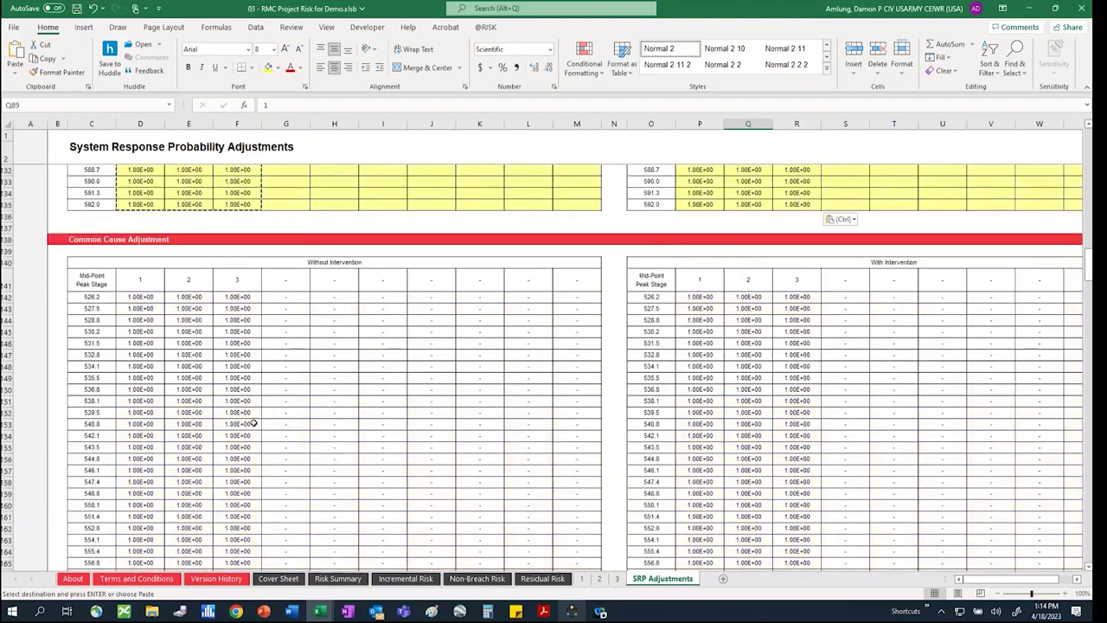
scroll(232, 398, "down", 6)
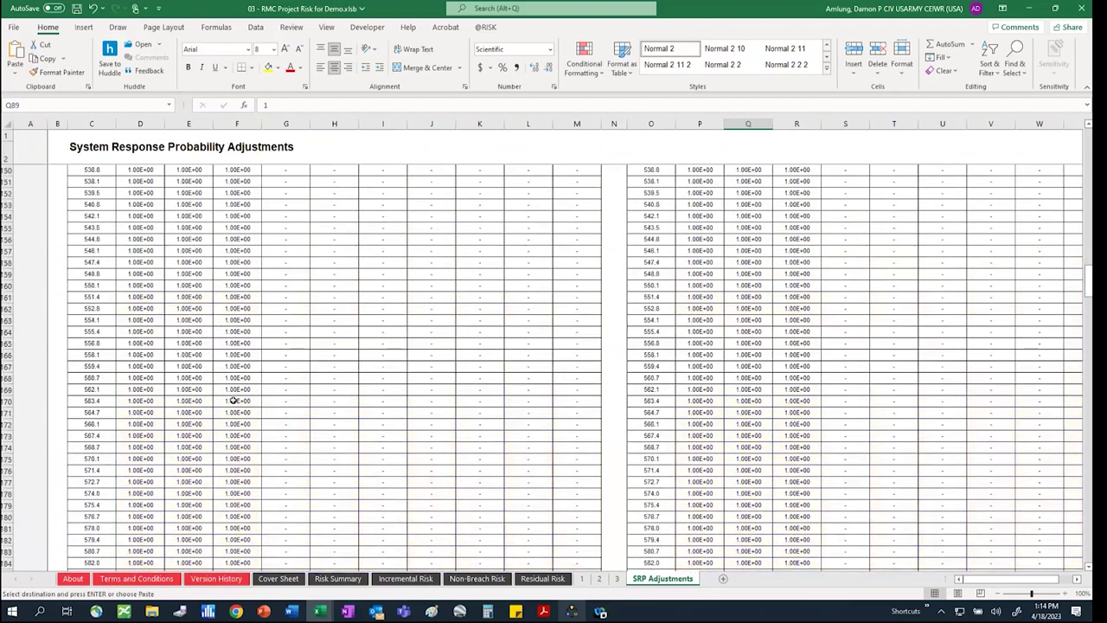
scroll(231, 401, "up", 6)
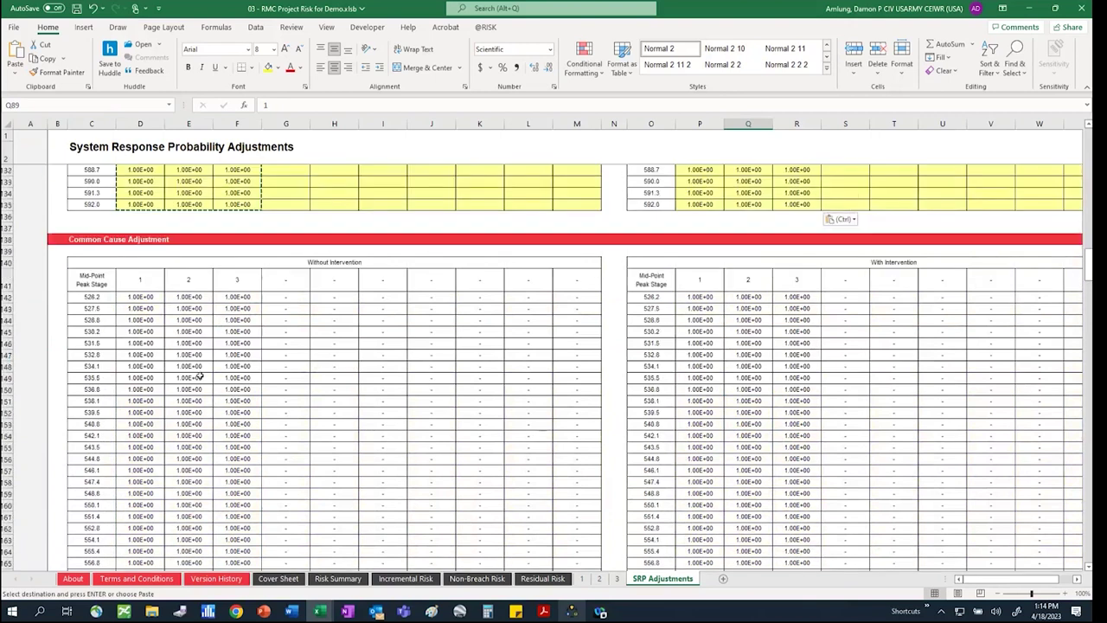
scroll(199, 374, "down", 11)
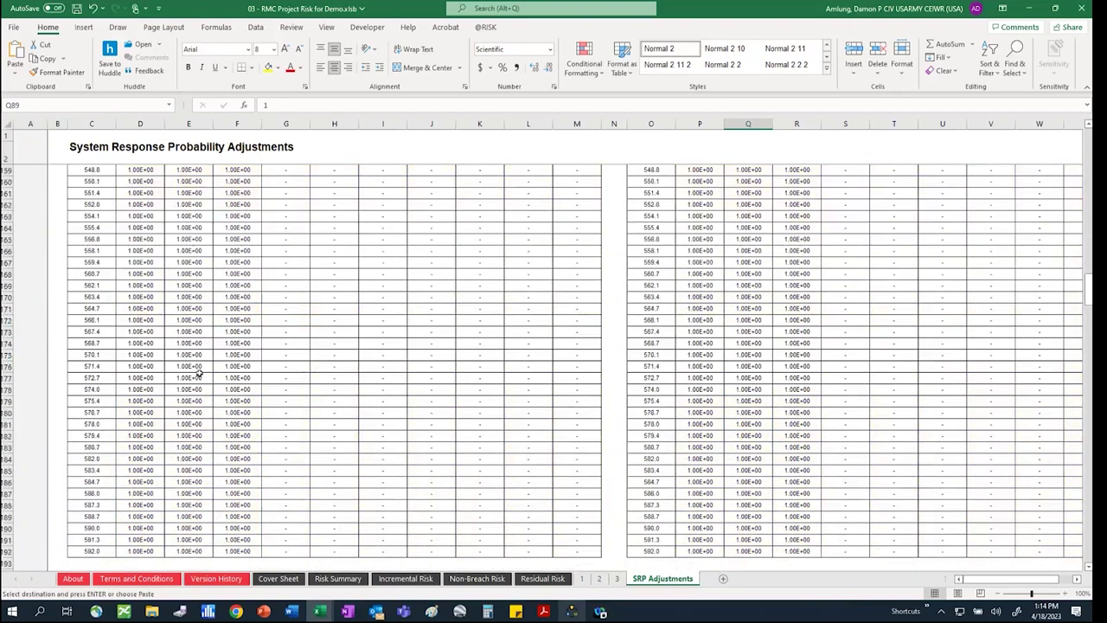
scroll(195, 368, "down", 7)
scroll(164, 312, "up", 17)
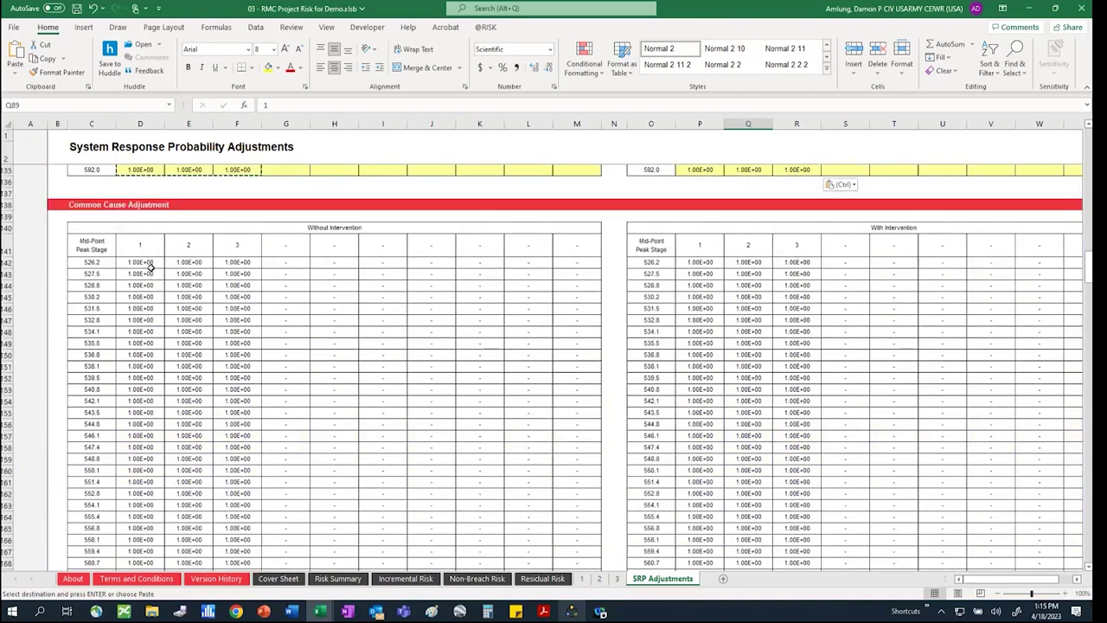
scroll(160, 275, "down", 10)
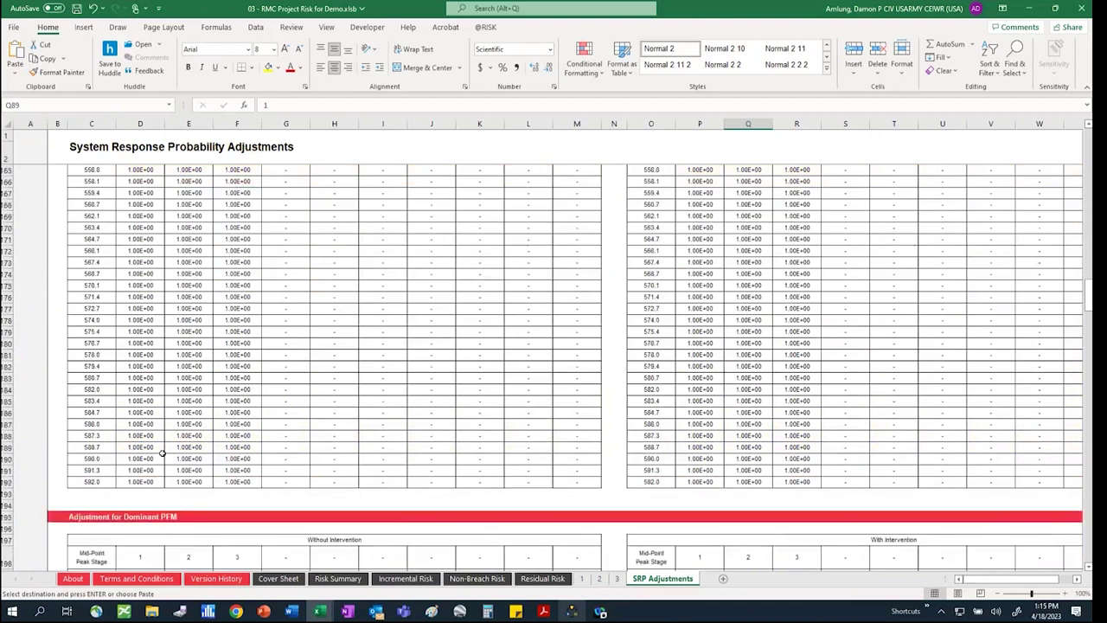
Show two more decimal places for the common cause factors in D192:F192 to inspect them, and restore the original number format
left_click_drag(166, 481, 237, 481)
key("Return")
left_click(534, 67)
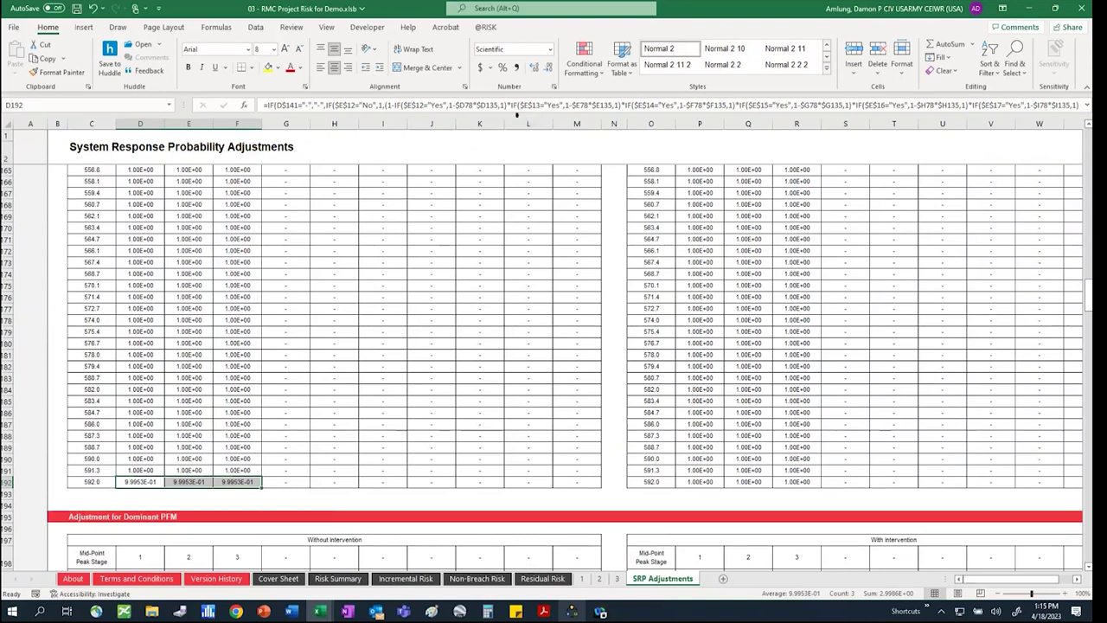
left_click(547, 68)
left_click(547, 68)
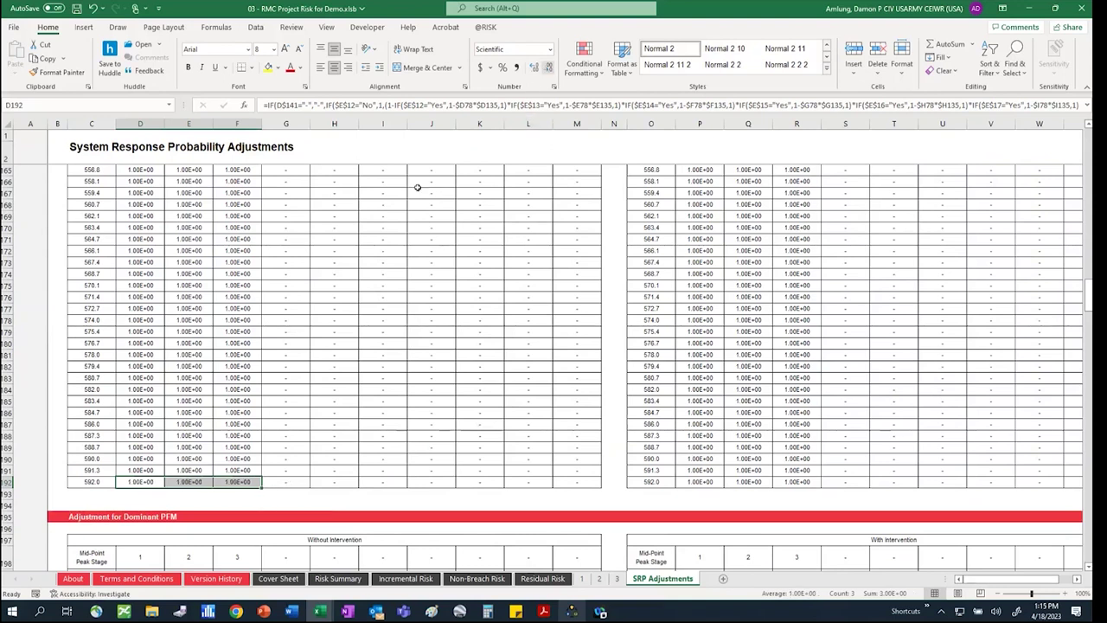
Review the Adjustment for Dominant PFM and Adjusted System Response Probabilities tables, without and with intervention
left_click(237, 250)
scroll(232, 333, "down", 10)
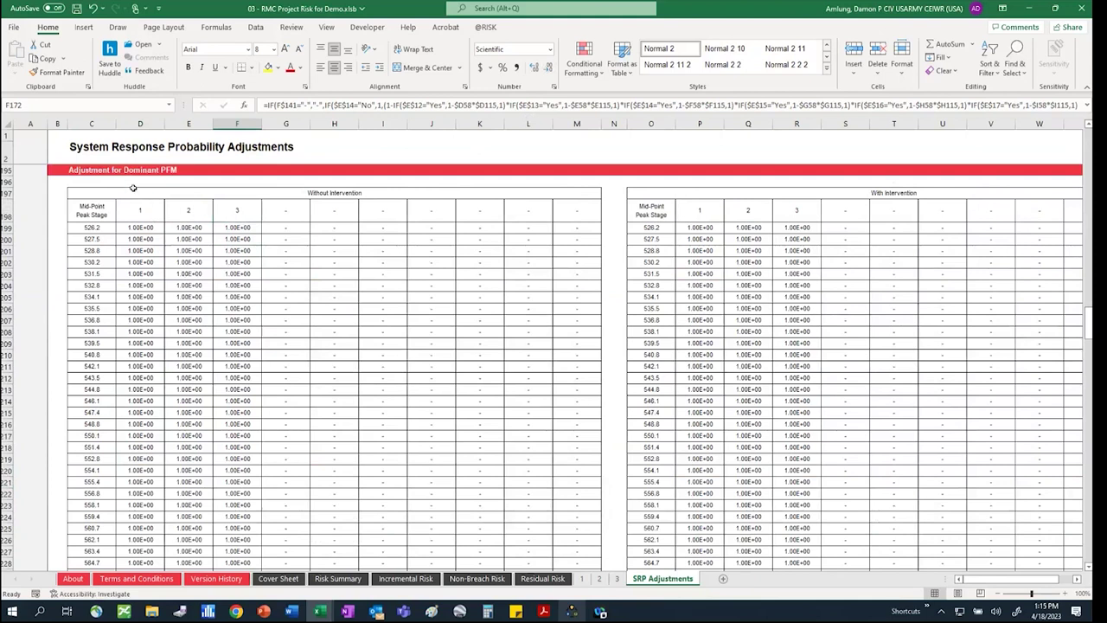
scroll(185, 319, "down", 11)
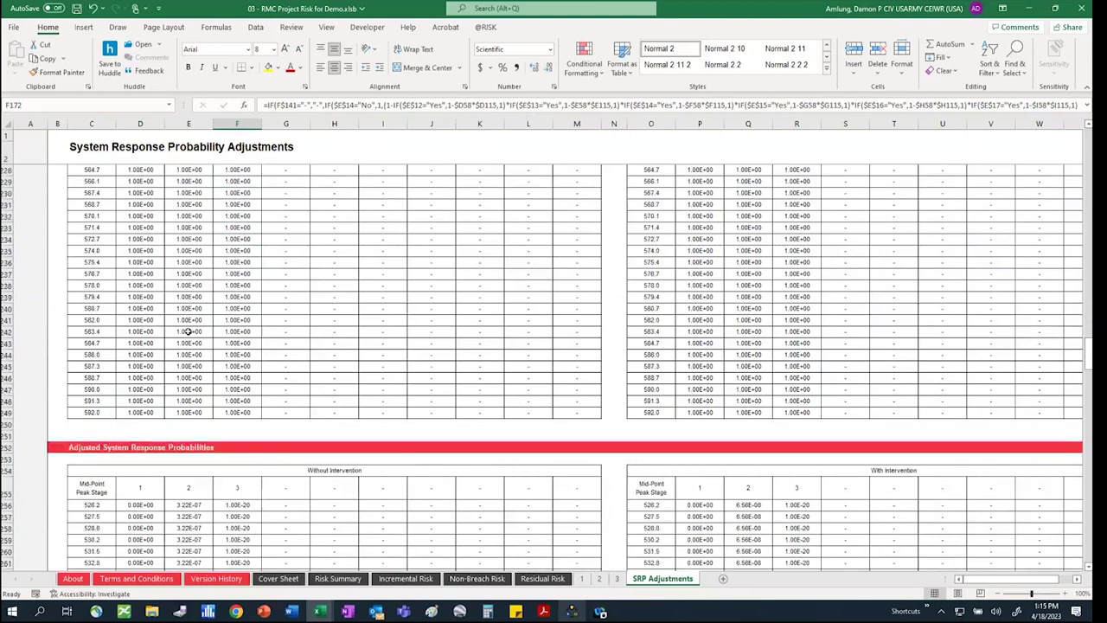
scroll(188, 331, "down", 5)
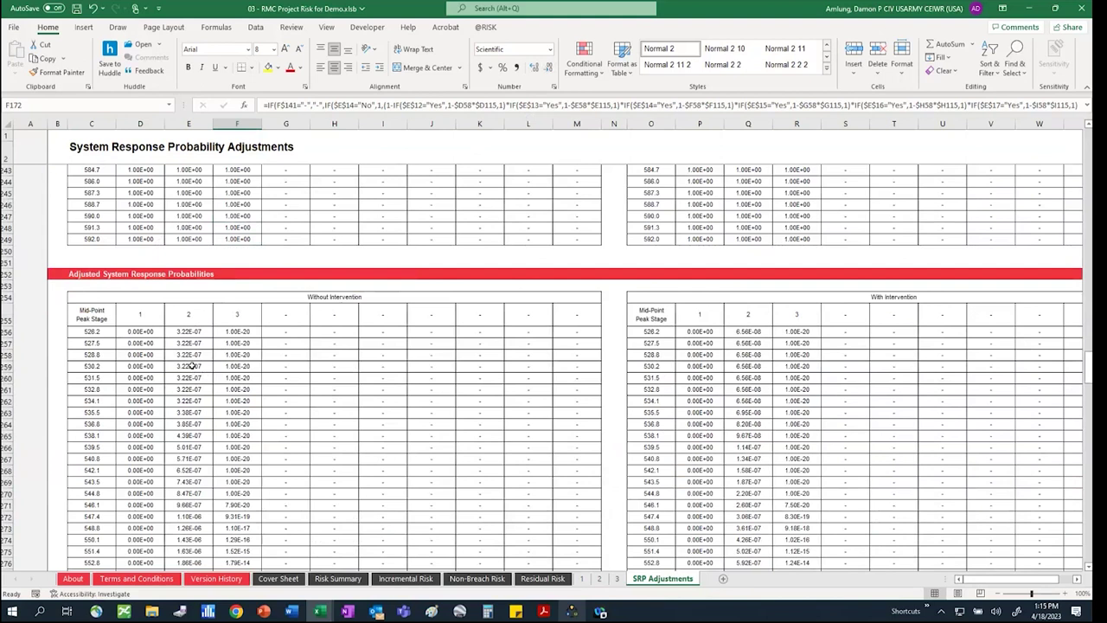
scroll(190, 366, "down", 10)
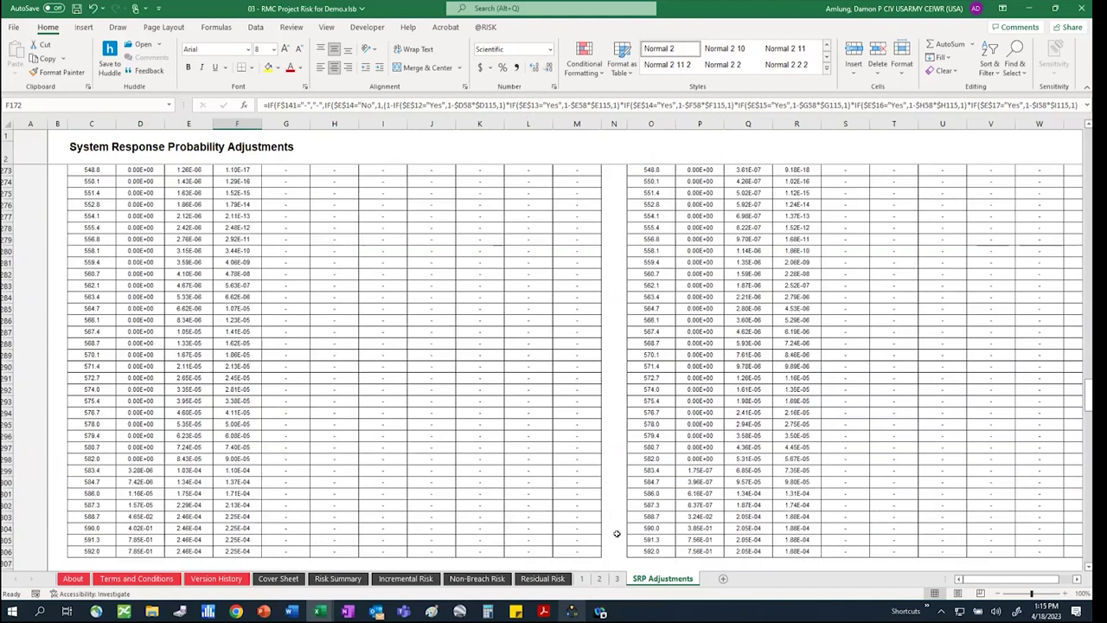
scroll(647, 337, "up", 20)
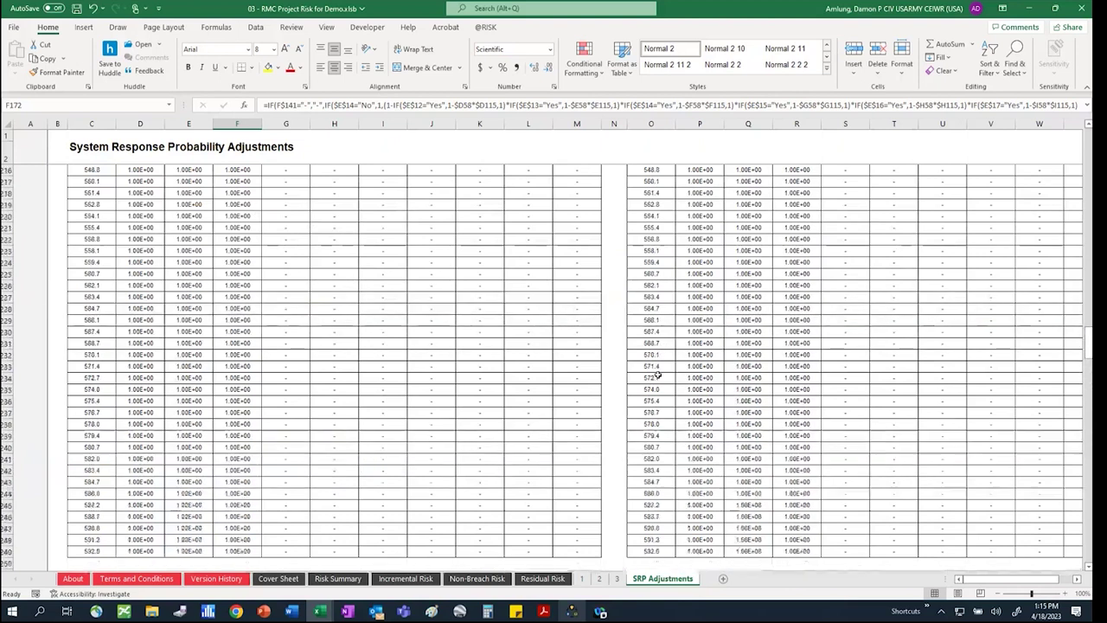
scroll(659, 381, "up", 14)
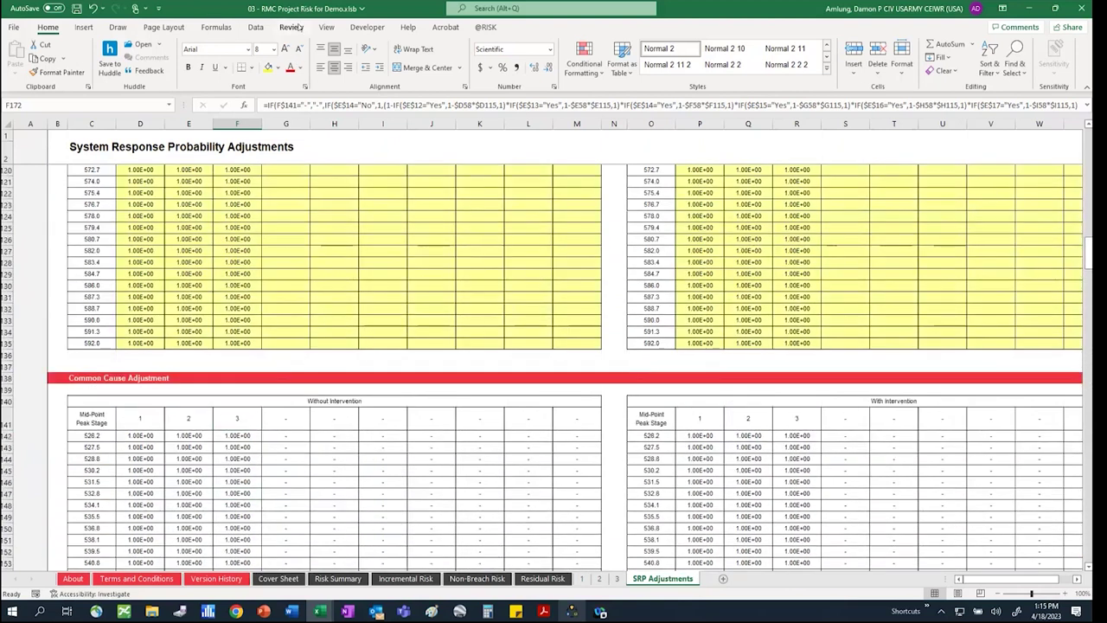
On sheet 2, delete the two green highlight boxes around the Contribution to Total Risk SRP columns, without and considering intervention
left_click(600, 580)
scroll(553, 363, "down", 11)
scroll(592, 389, "down", 20)
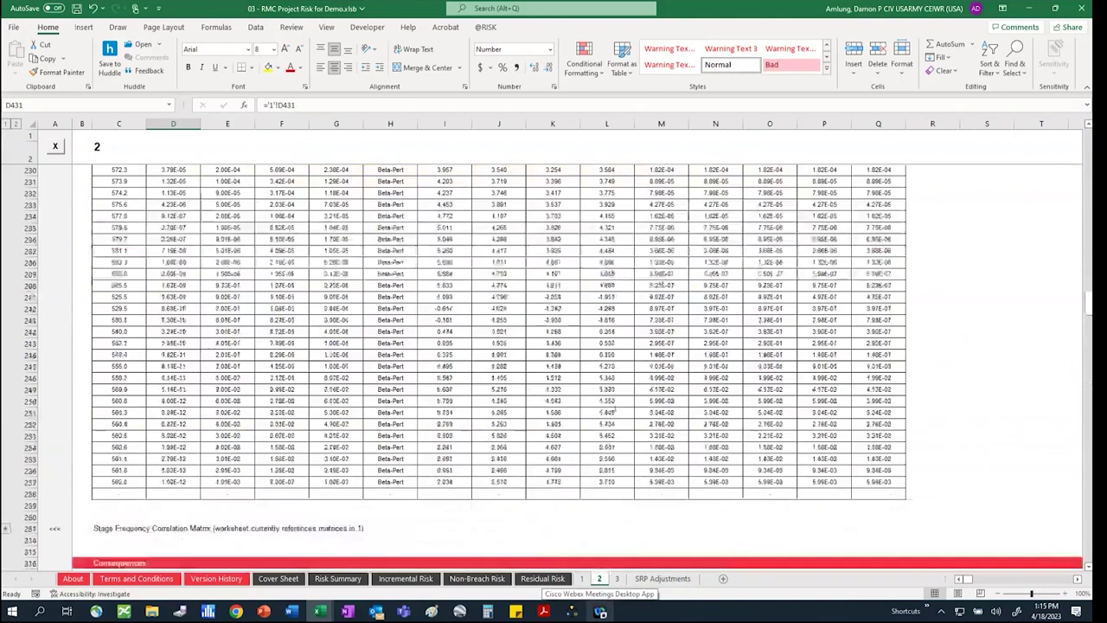
scroll(616, 408, "down", 8)
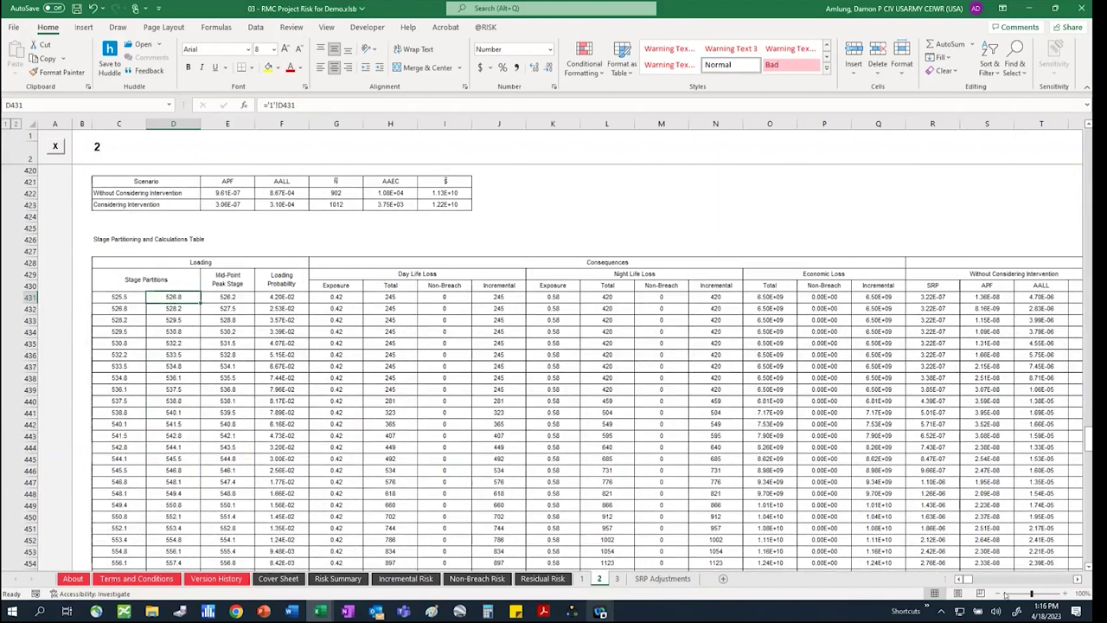
left_click_drag(1076, 578, 1078, 579)
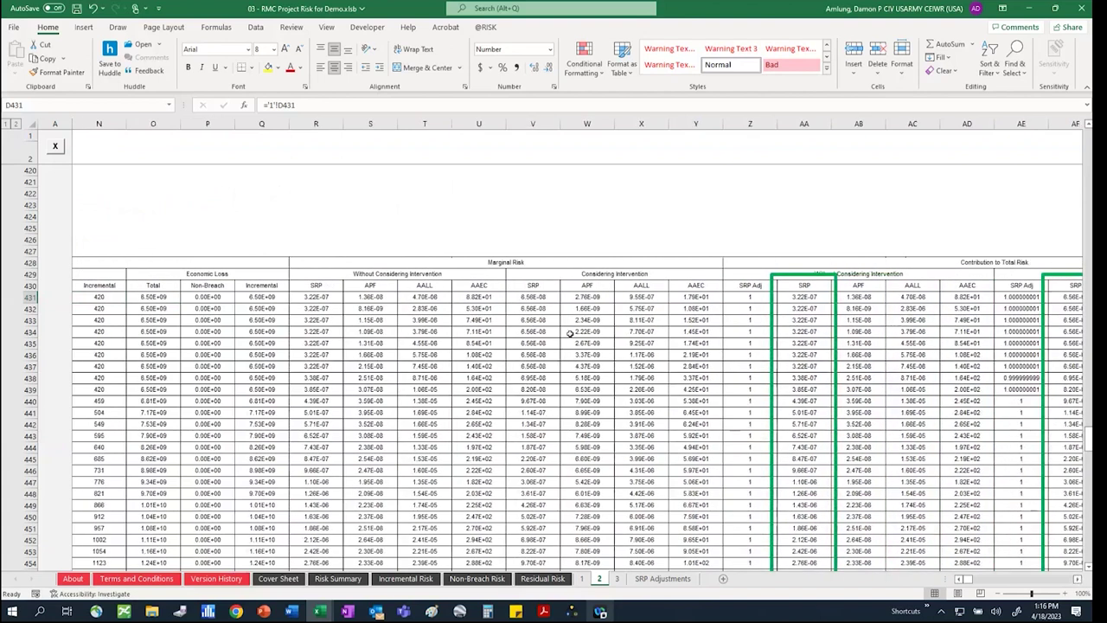
scroll(1077, 579, "right", 5)
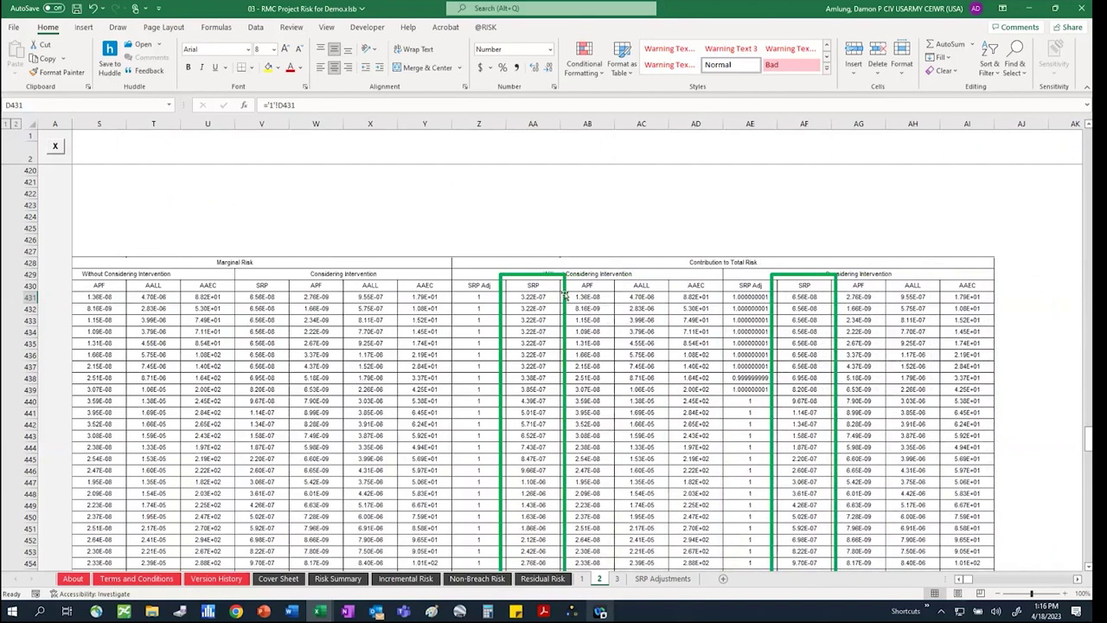
left_click(562, 296)
key("Delete")
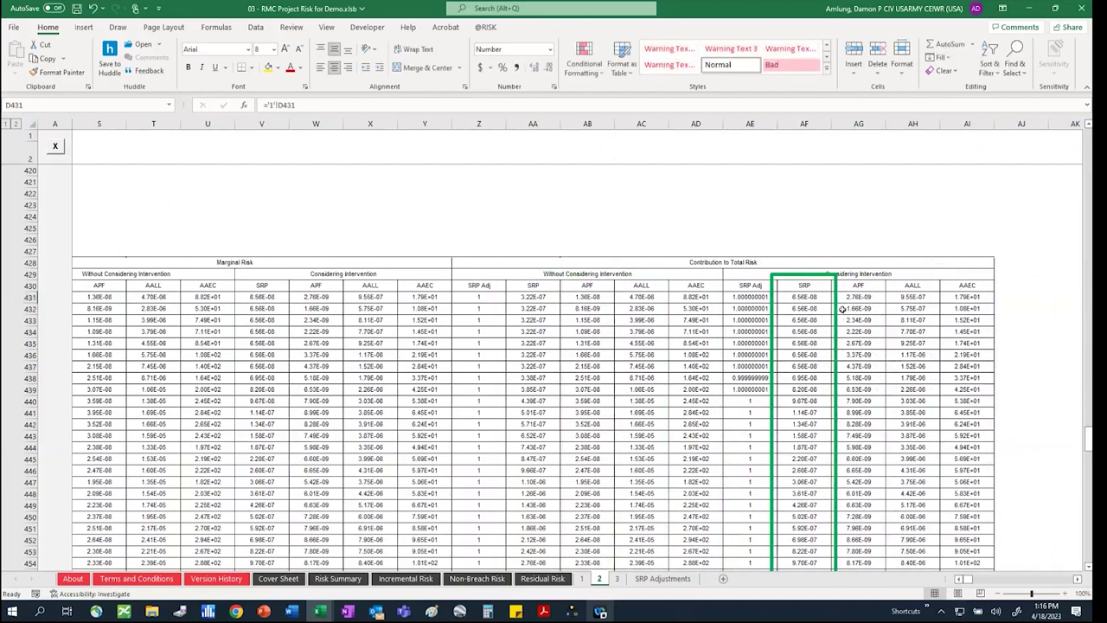
left_click(837, 311)
key("Delete")
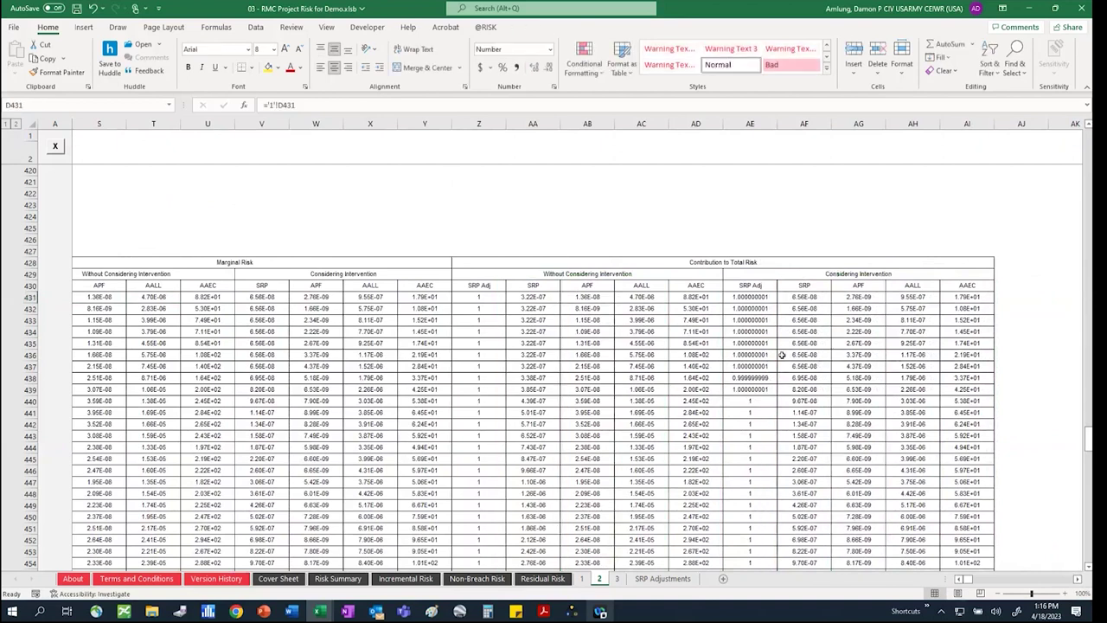
Examine the SRP Adj factors down to the last stage on sheet 2 and return to the SRP Adjustments sheet
scroll(773, 394, "down", 7)
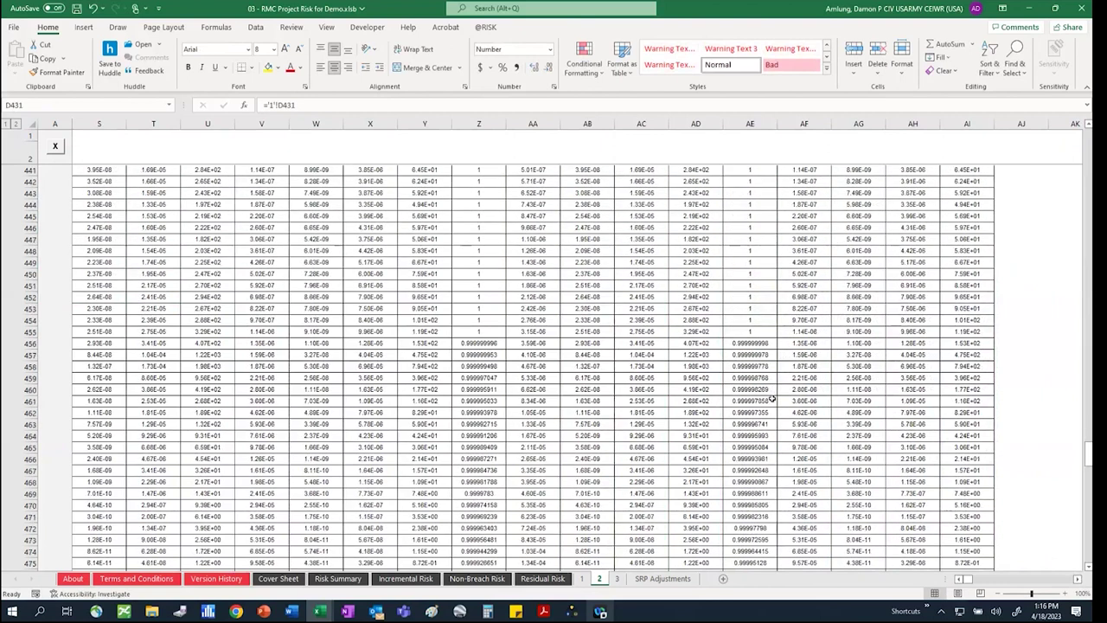
scroll(772, 398, "down", 3)
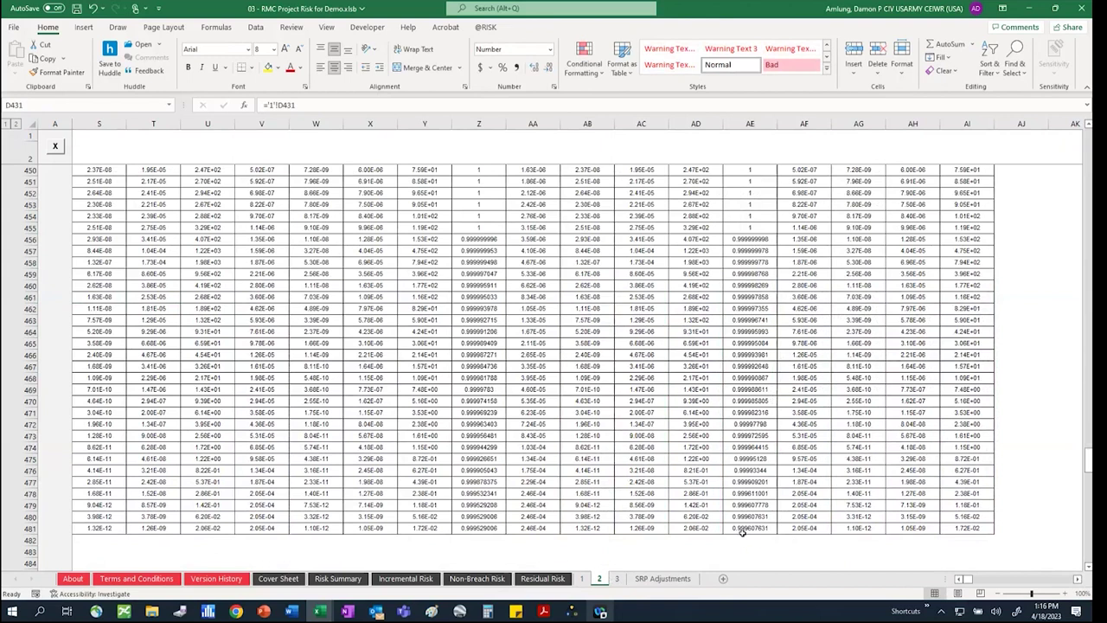
left_click(663, 578)
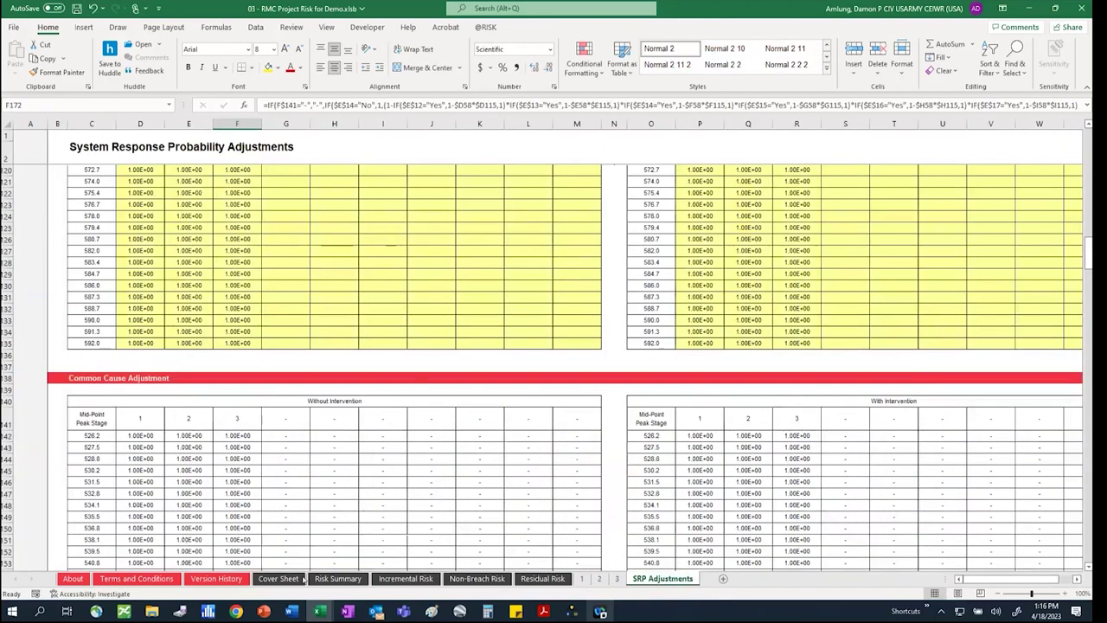
Recalculate the formulas on the Risk Summary sheet by replacing every "=" with "="
left_click(332, 579)
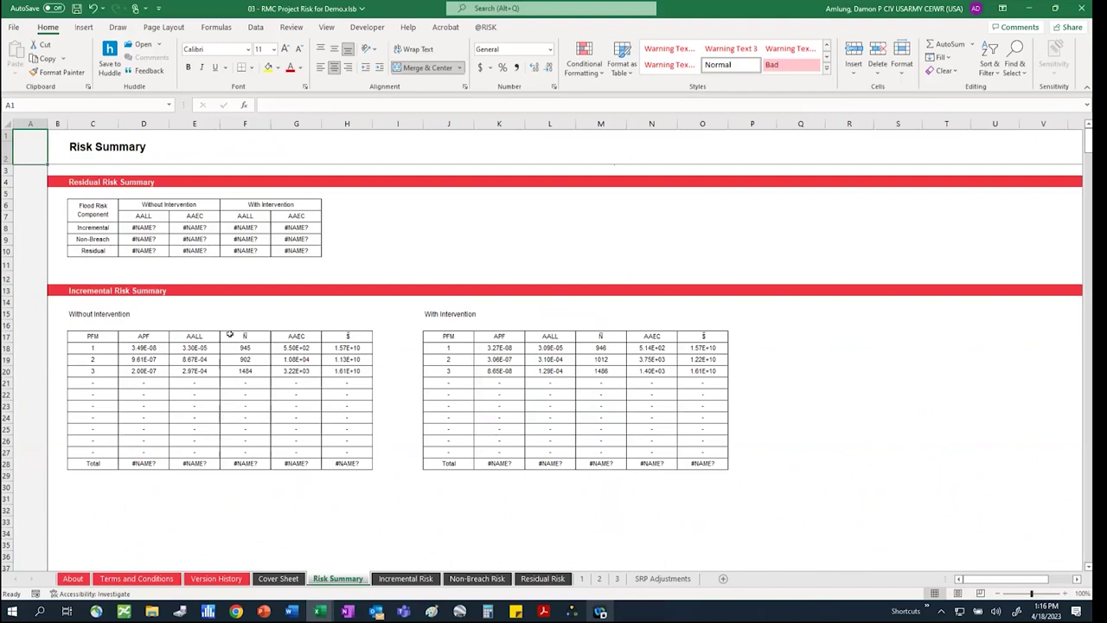
key("ctrl+f")
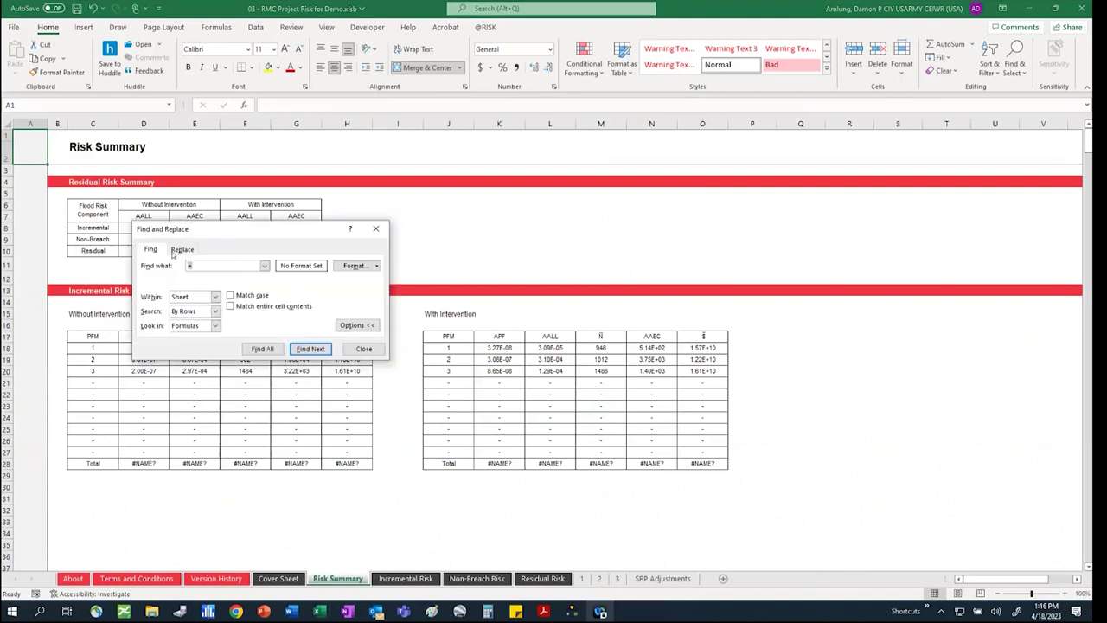
left_click(180, 249)
left_click(173, 349)
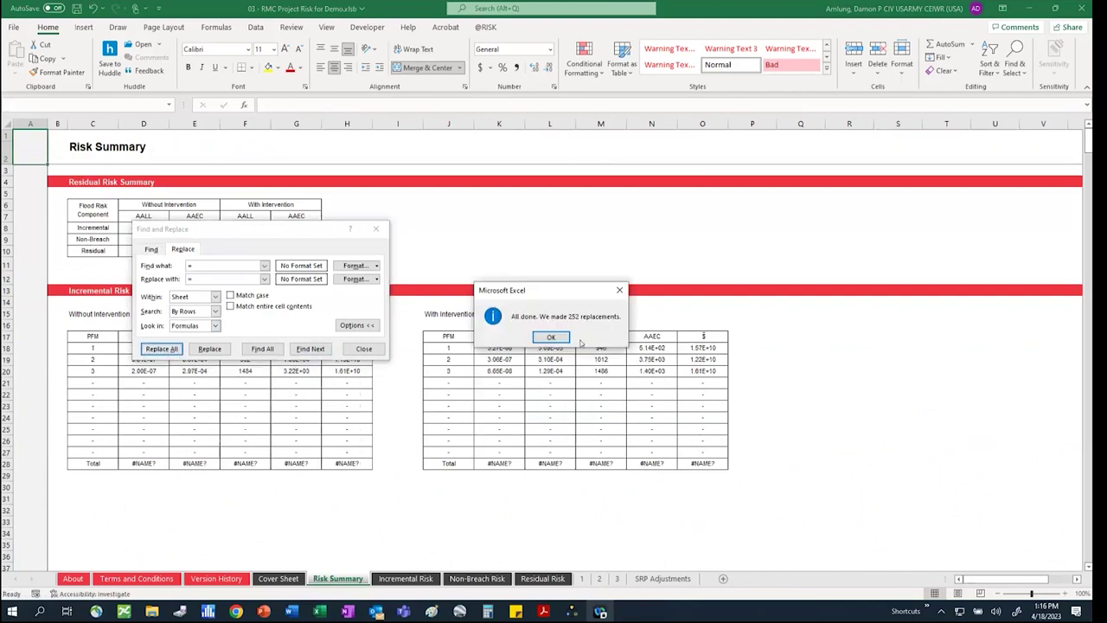
left_click(553, 339)
left_click(364, 349)
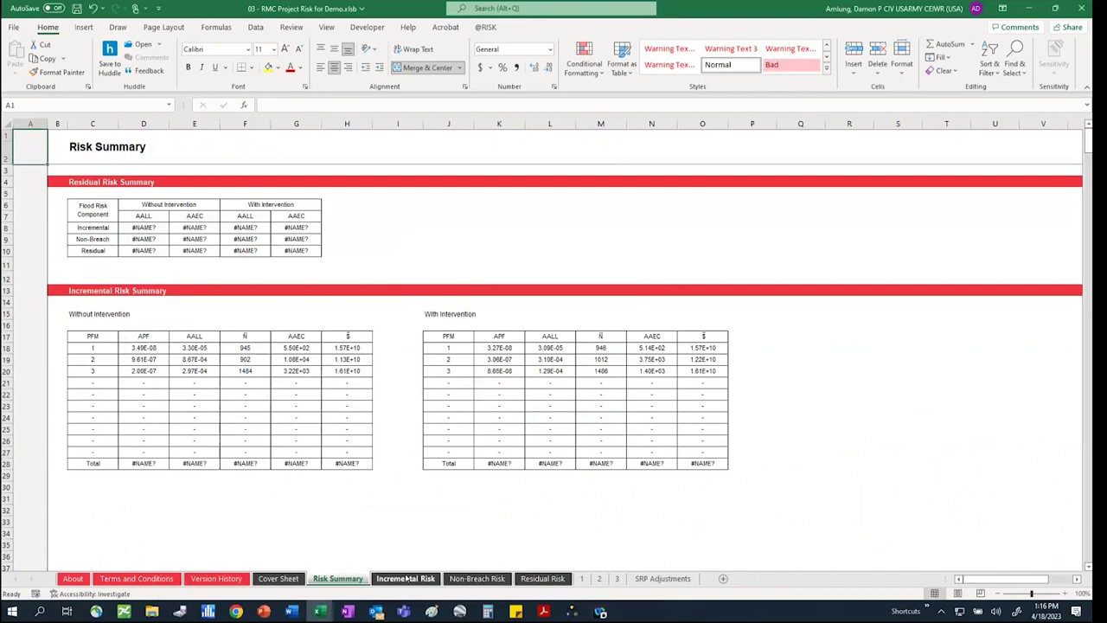
Replace every "=" with "=" on the Incremental Risk sheet to refresh its #NAME? results
left_click(405, 579)
key("ctrl+f")
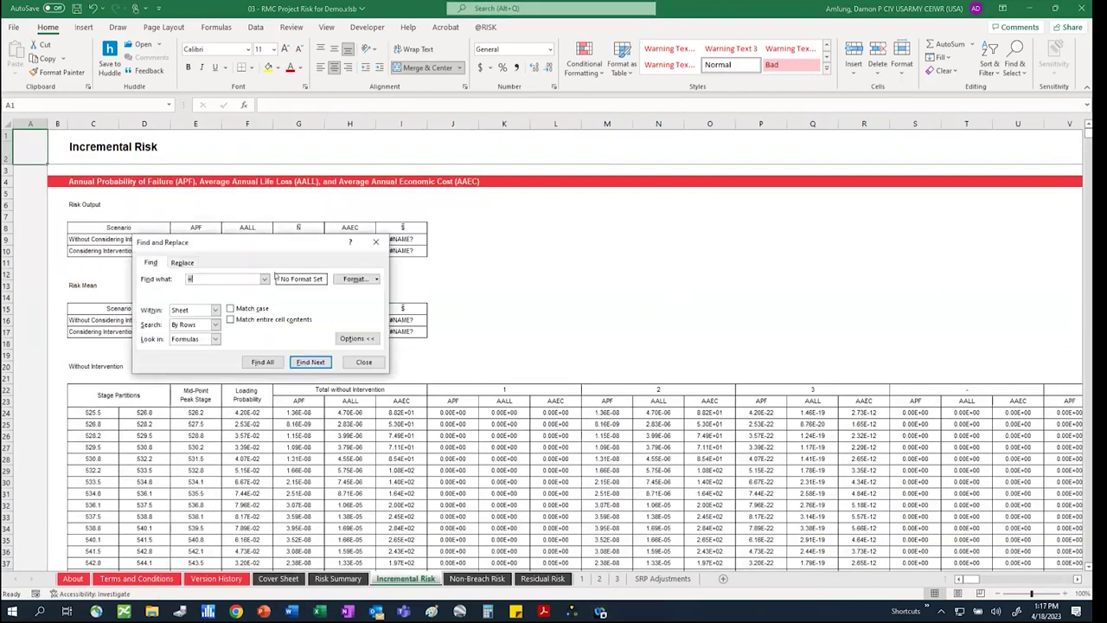
left_click(183, 263)
left_click(170, 365)
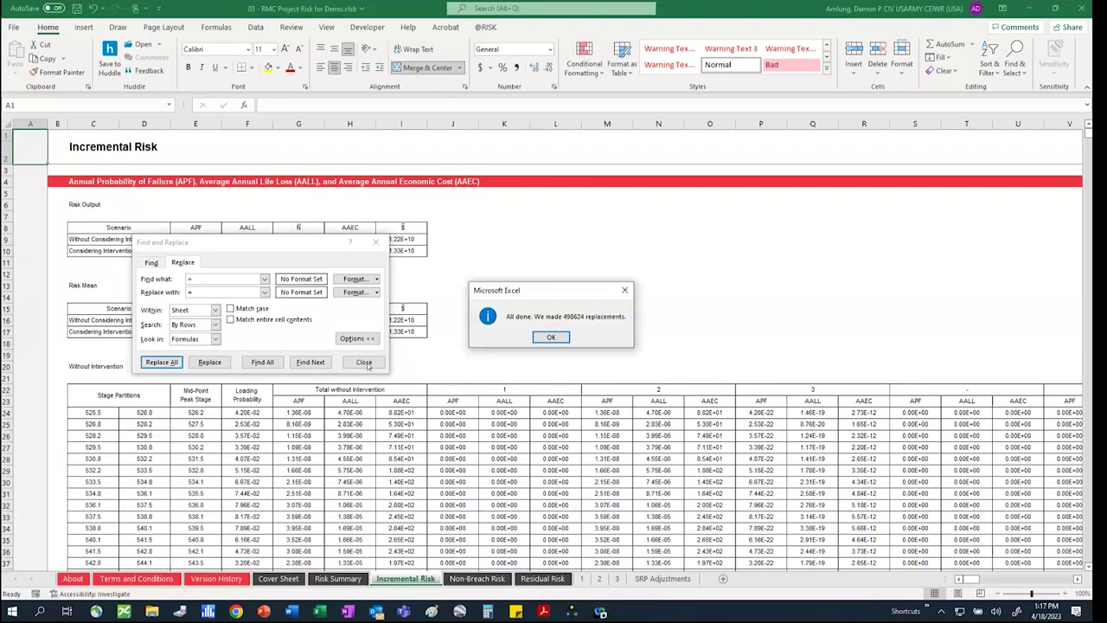
left_click(559, 336)
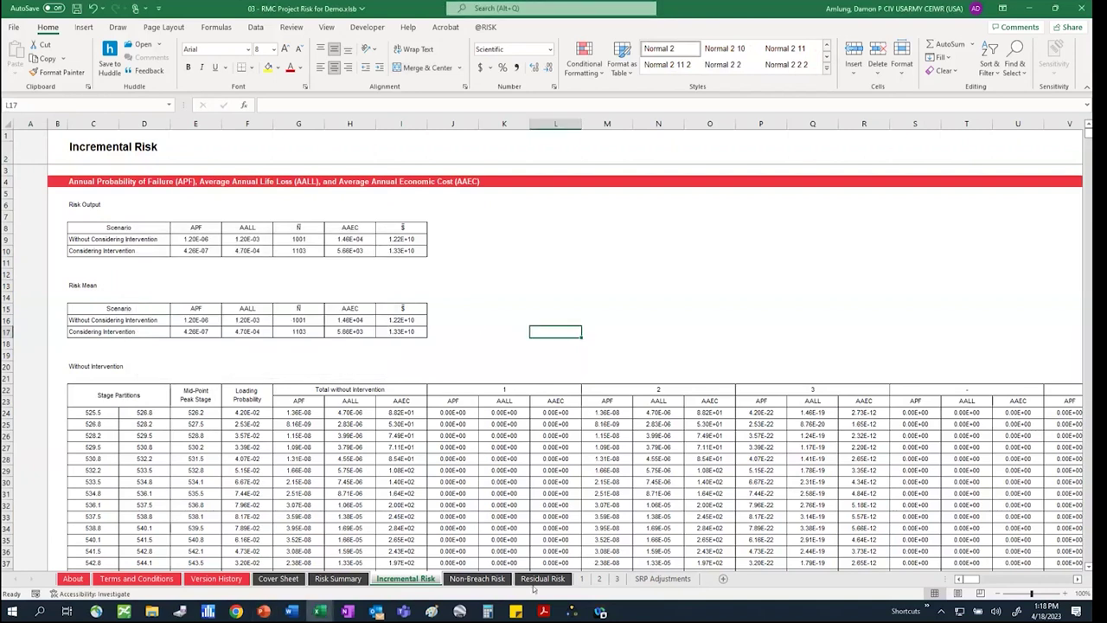
View the risk output tables on the Non-Breach Risk and Residual Risk sheets
left_click(477, 578)
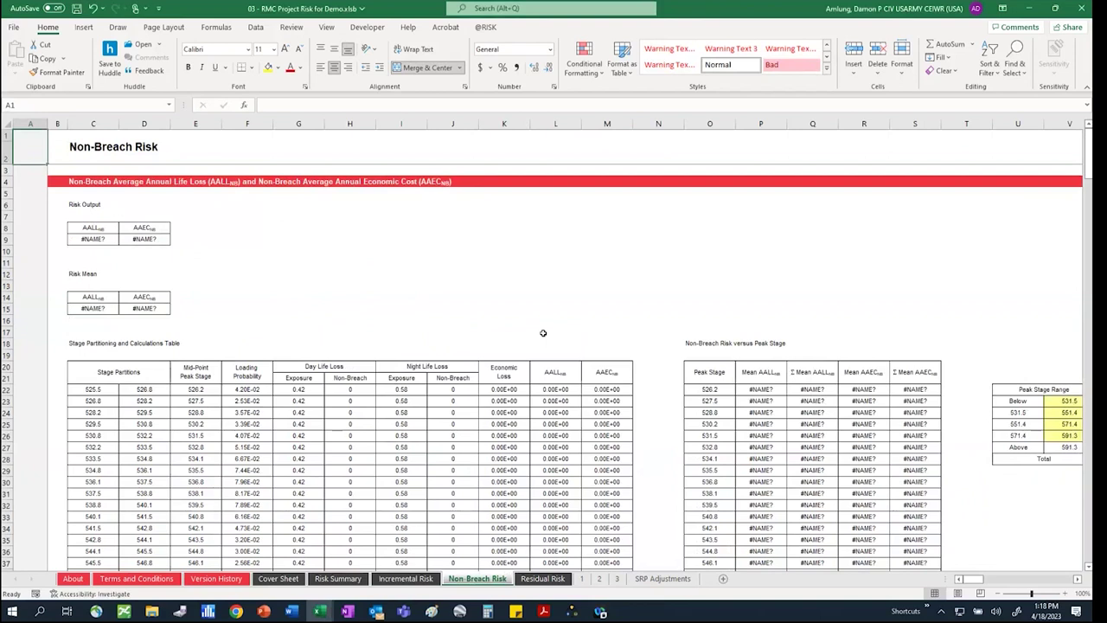
left_click(542, 578)
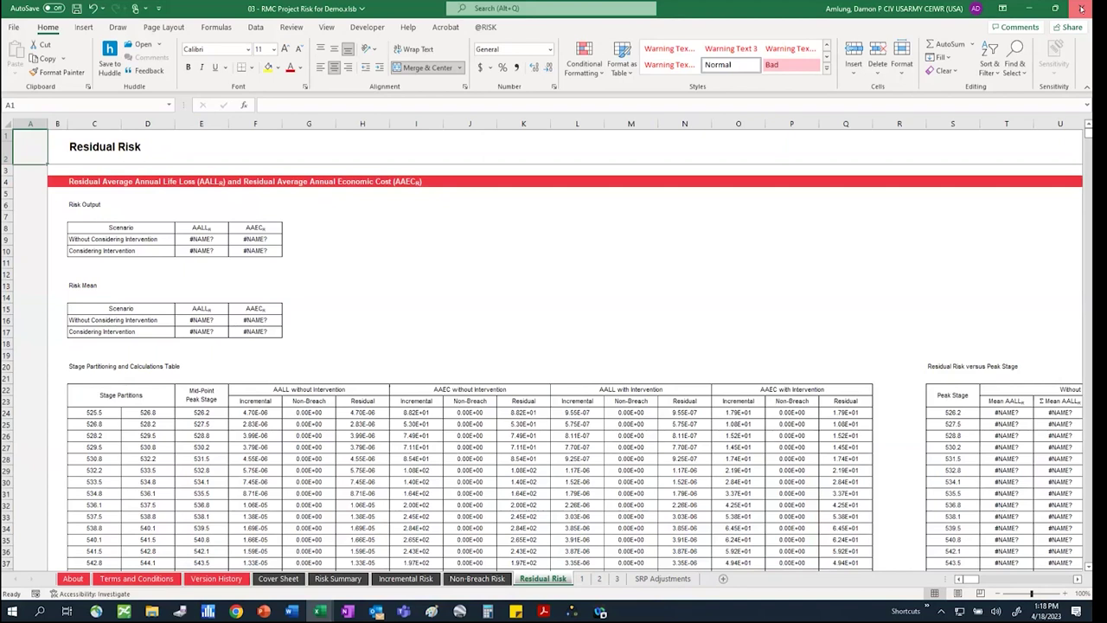
Close the Project Risk demo workbook and the 02a - RMC PFM Risk v1.1 workbook without saving changes
left_click(1082, 8)
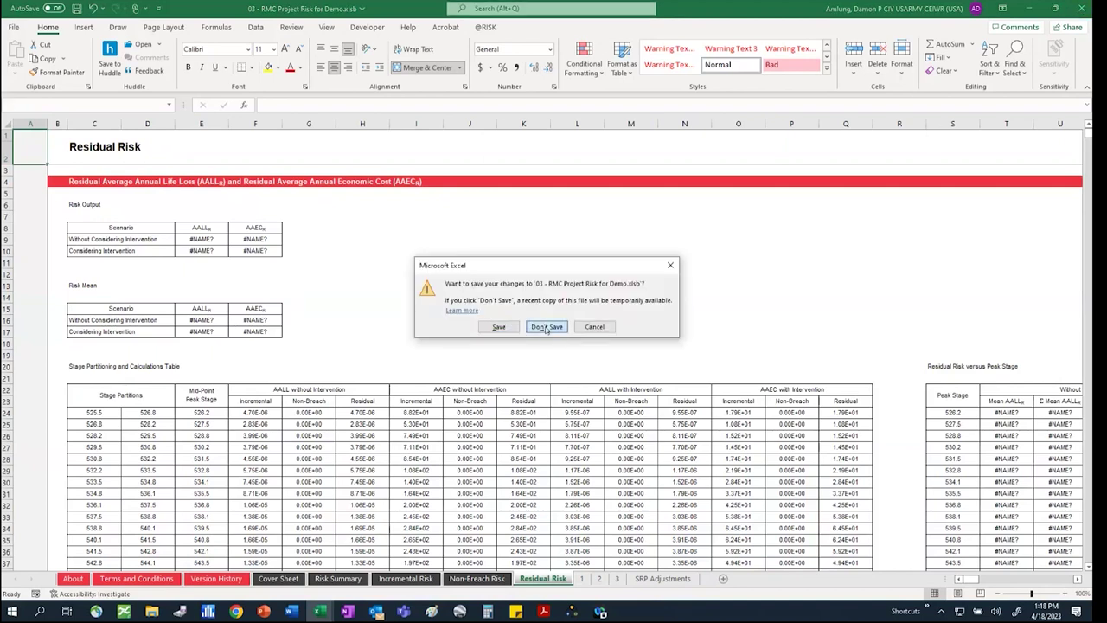
left_click(547, 327)
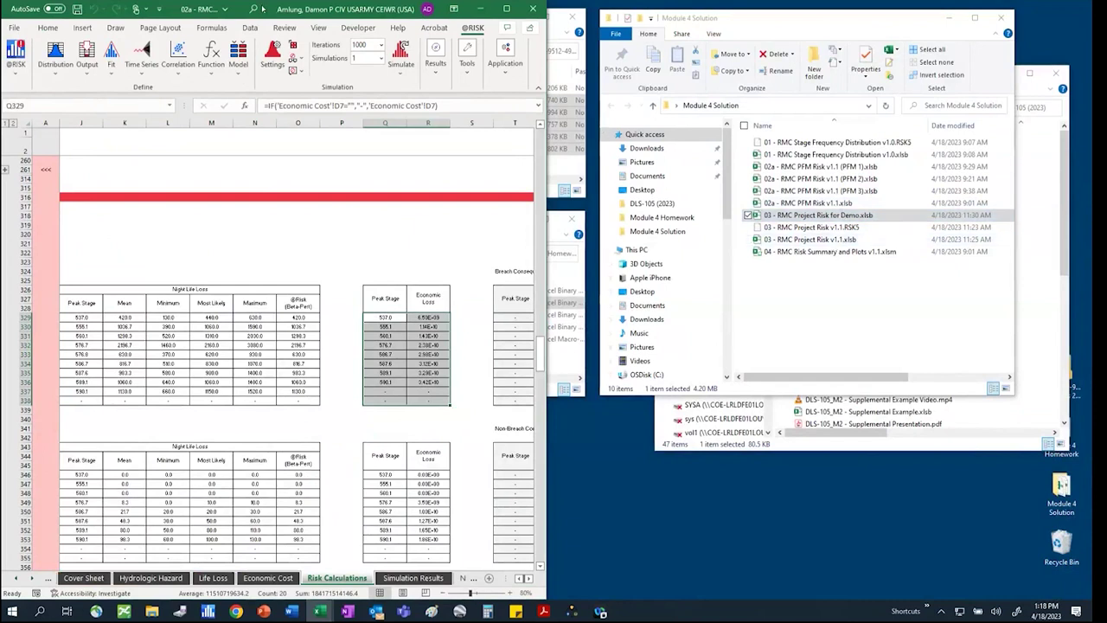
left_click_drag(262, 9, 386, 90)
left_click(791, 90)
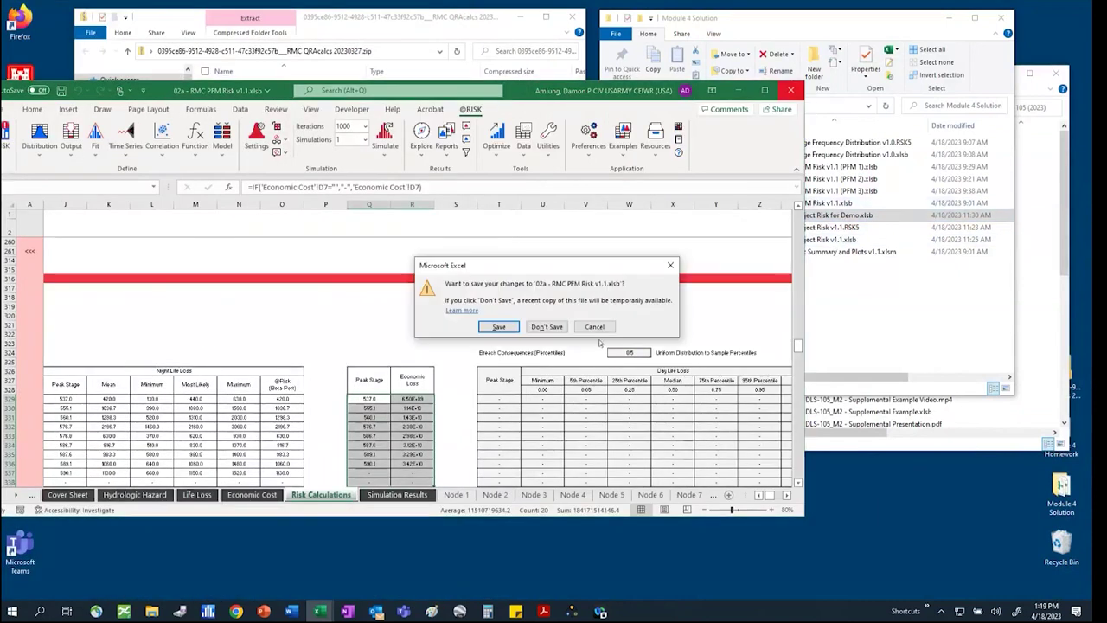
left_click(546, 327)
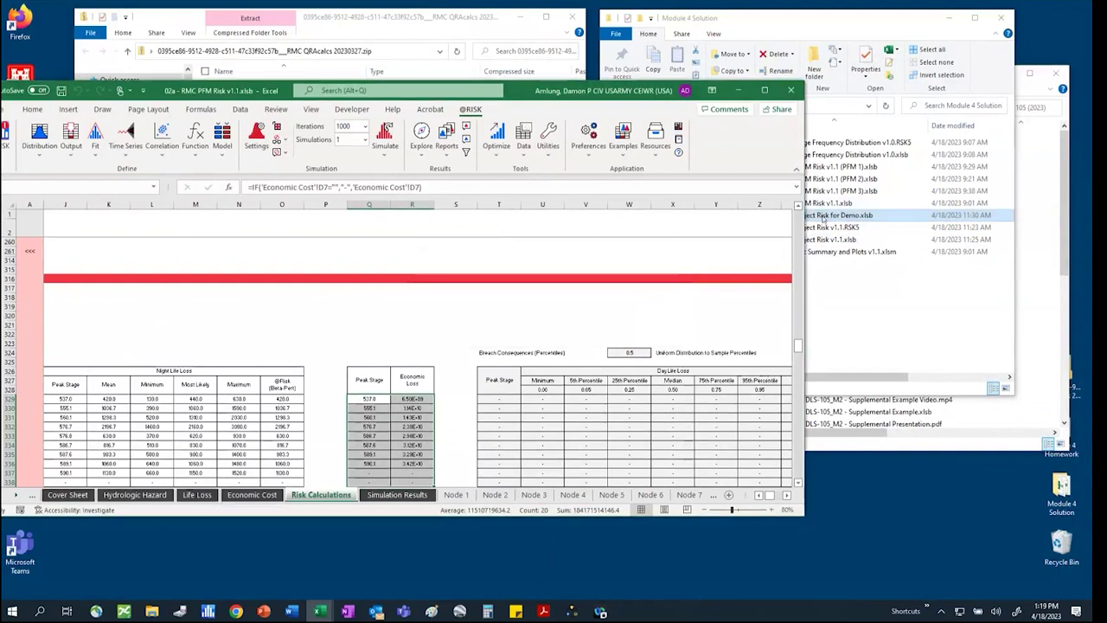
left_click(813, 240)
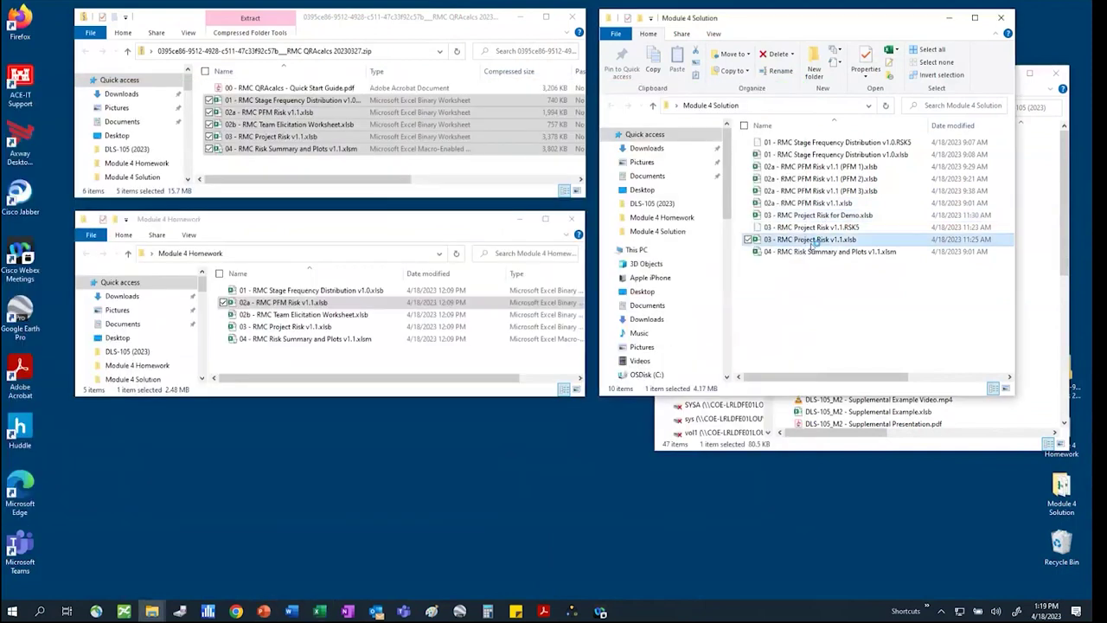
double_click(811, 240)
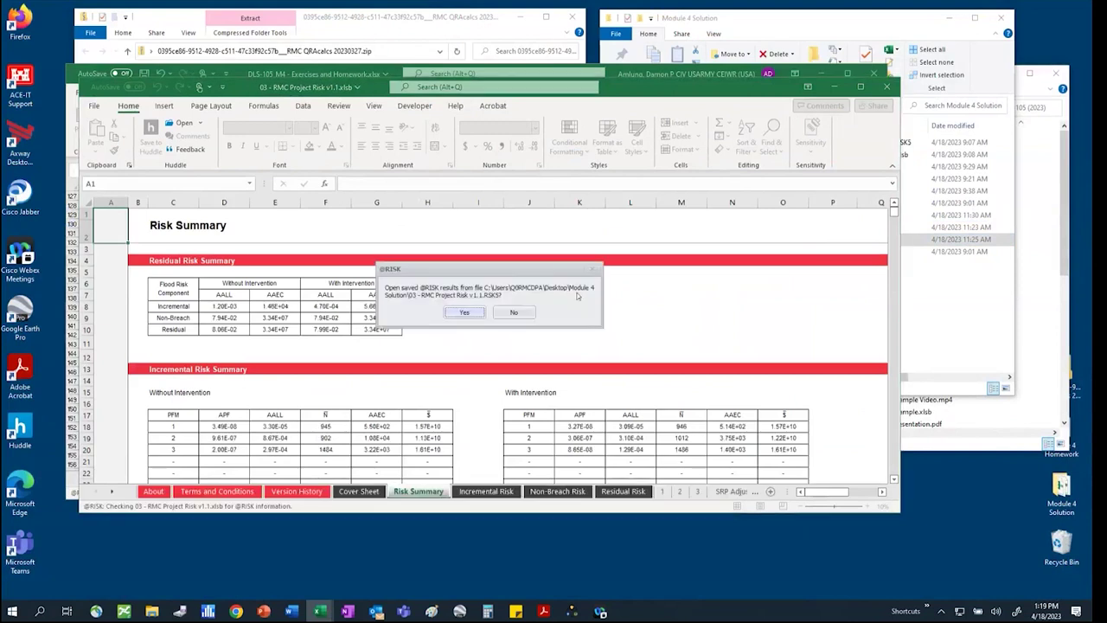
left_click(479, 312)
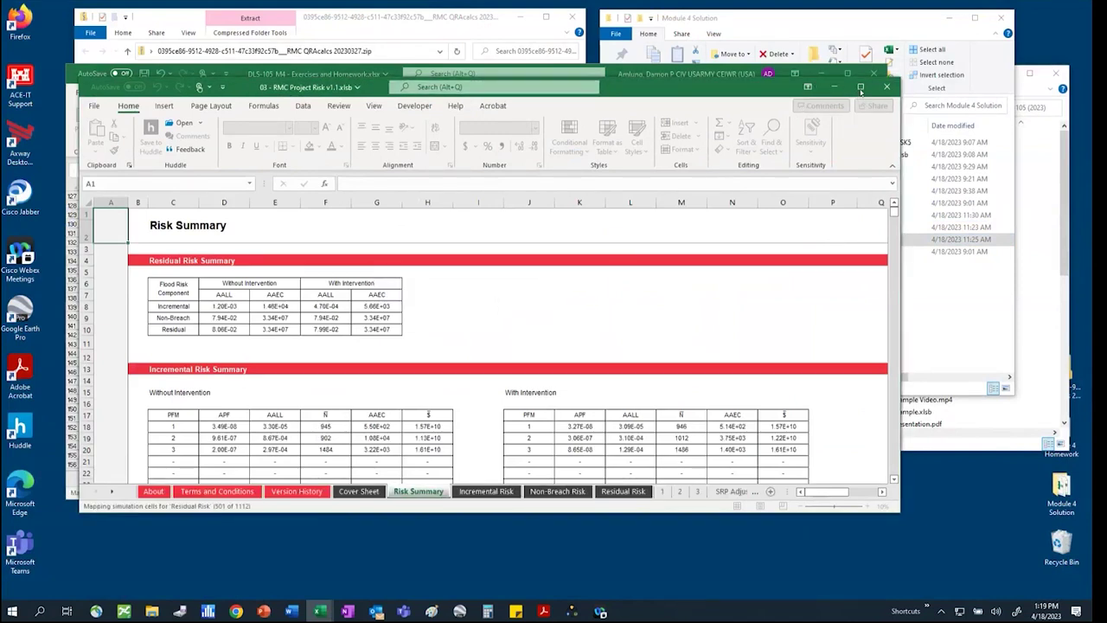
left_click(860, 87)
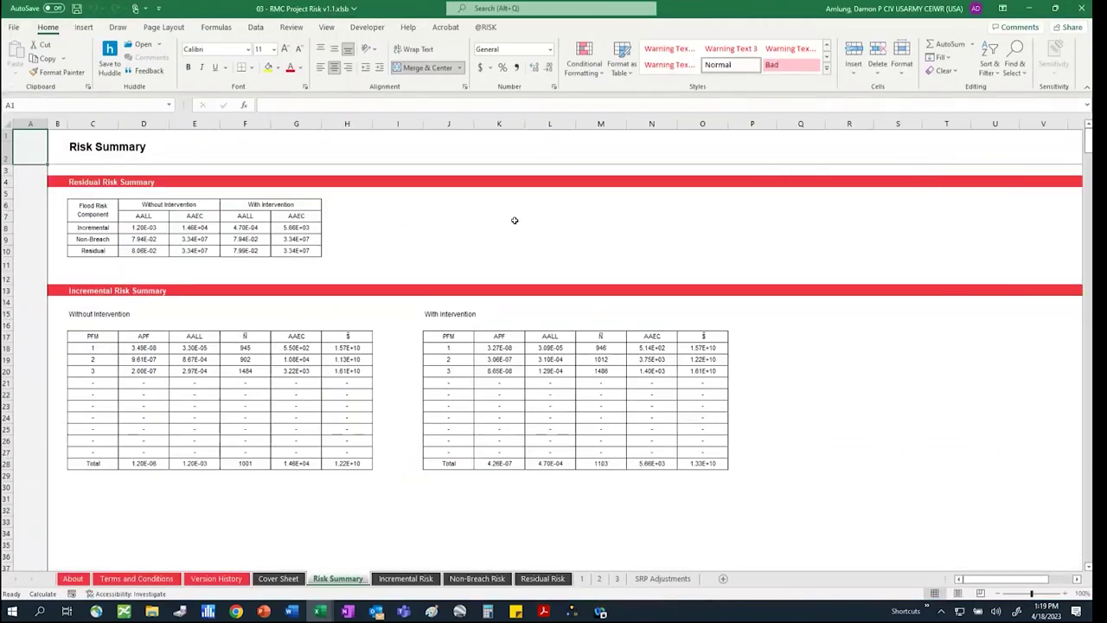
left_click(491, 30)
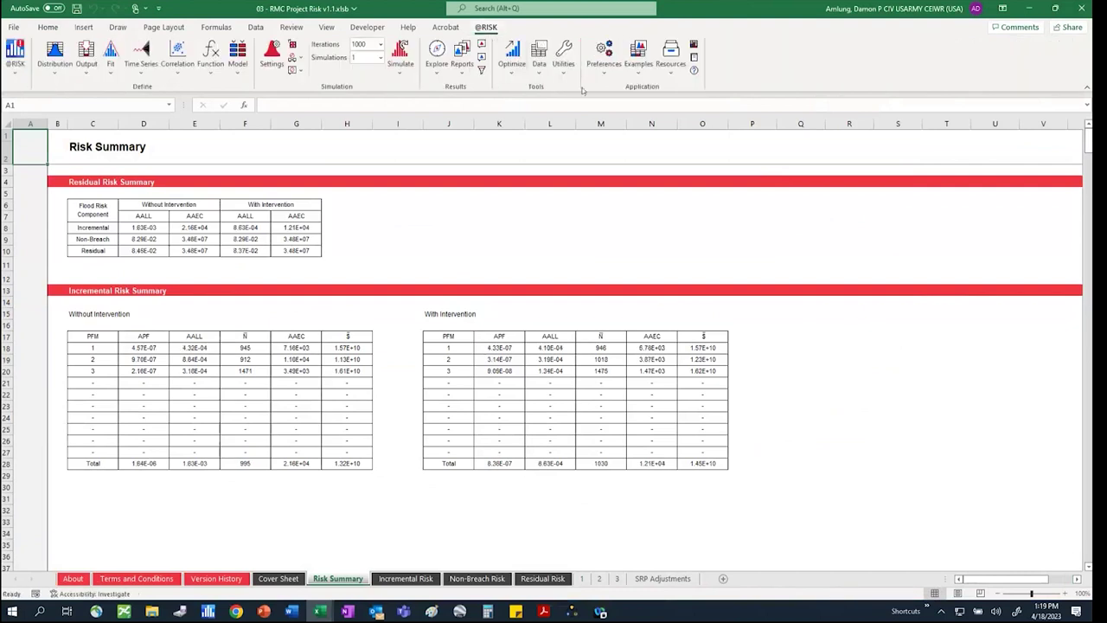
left_click(564, 71)
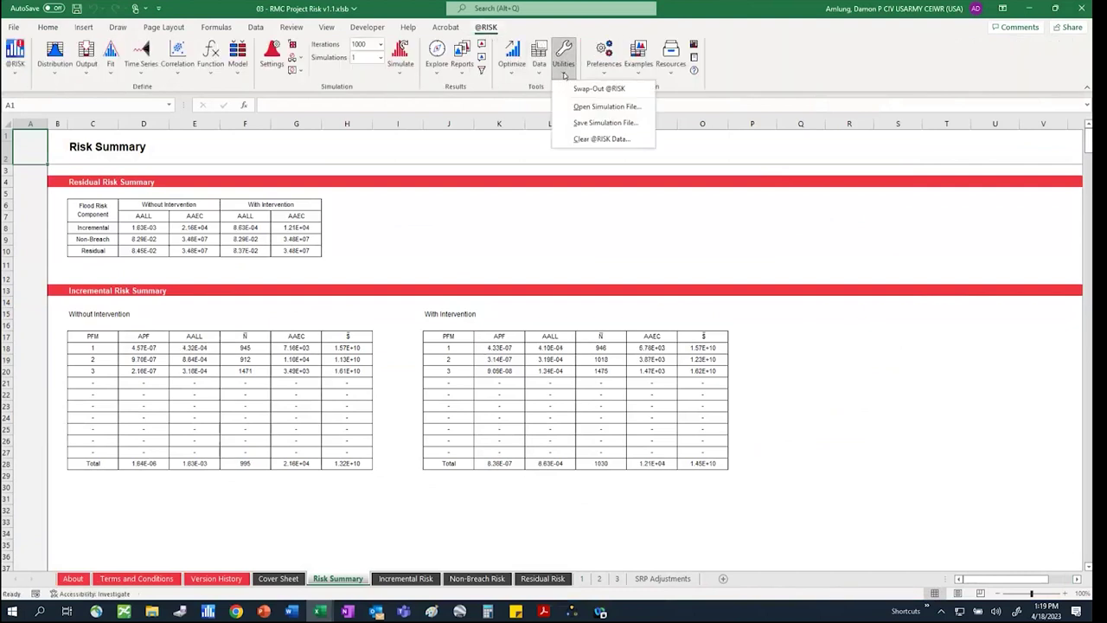
left_click(602, 109)
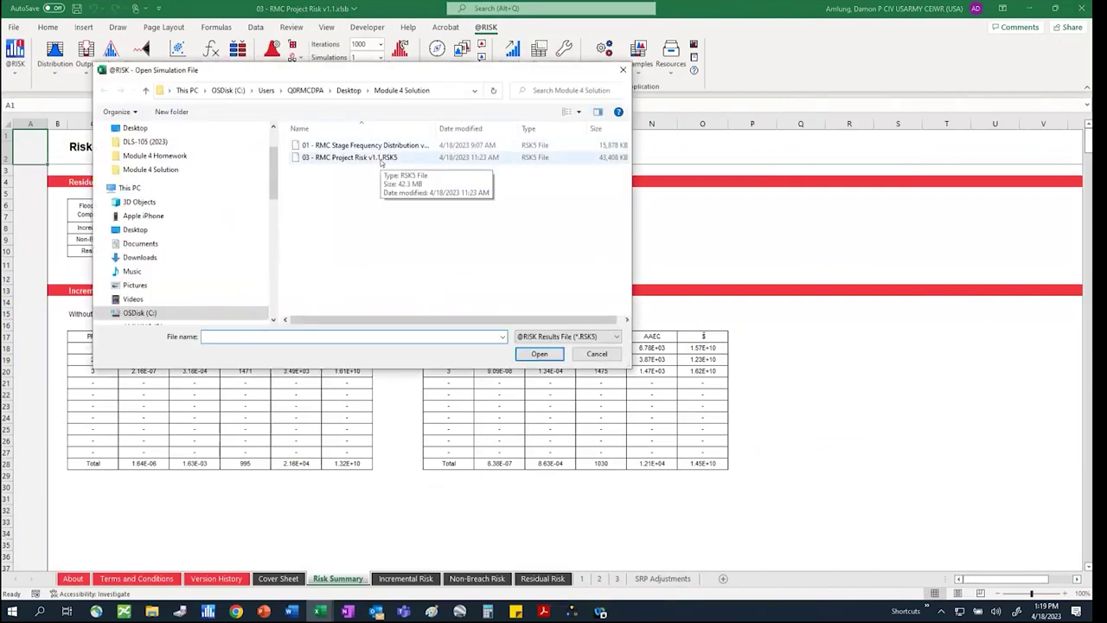
double_click(381, 159)
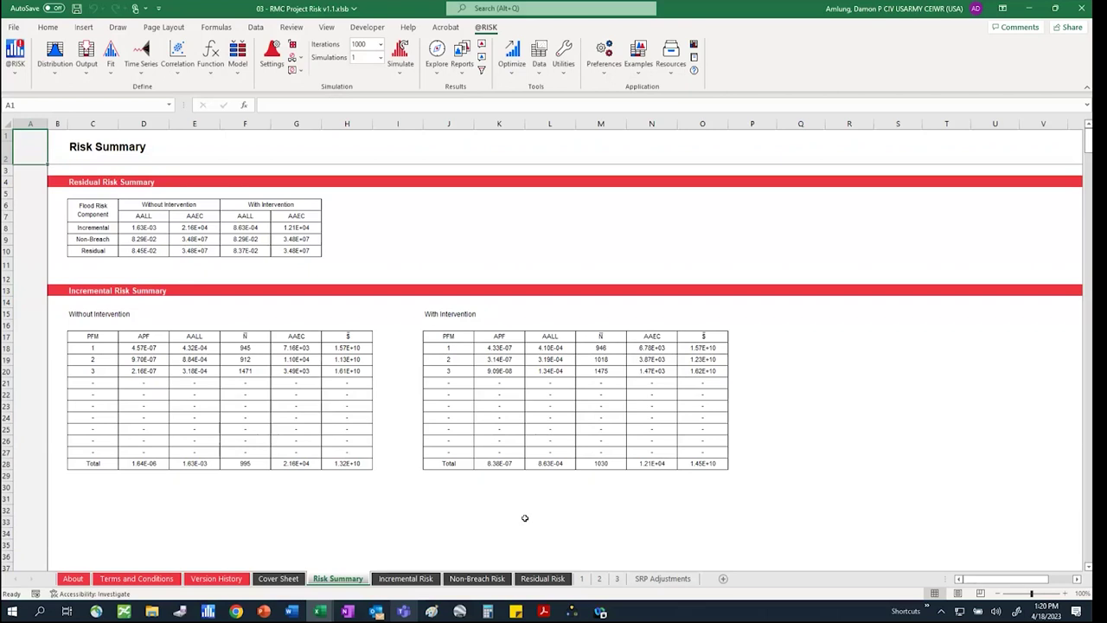
Open 04 - RMC Risk Summary and Plots v1.1.xlsm and arrange it side by side with the Project Risk workbook
double_click(774, 10)
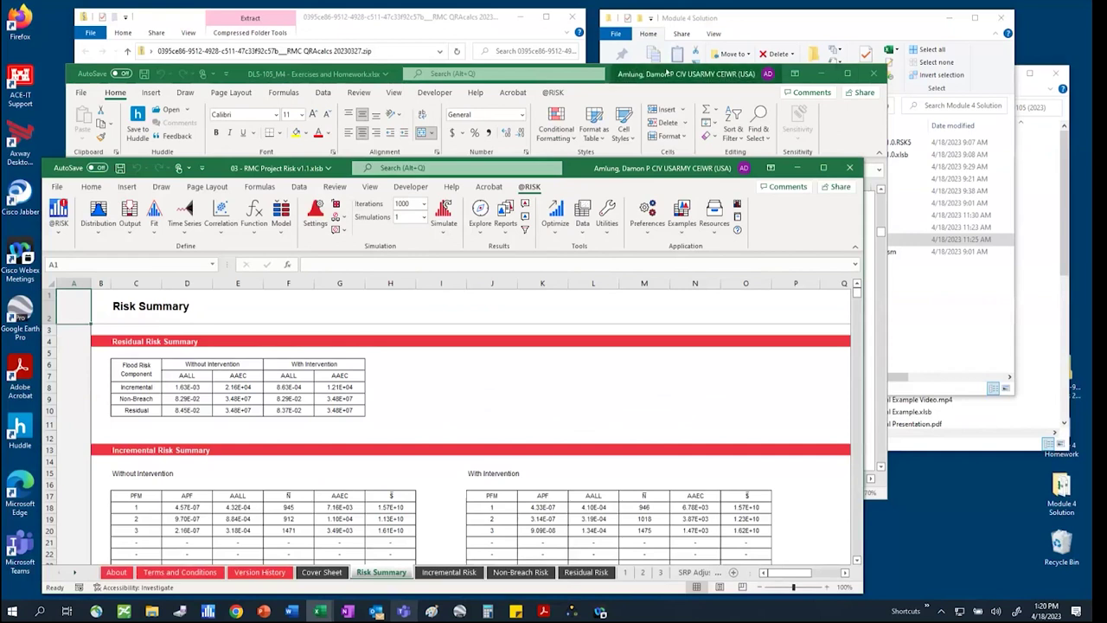
left_click(818, 80)
left_click(813, 239)
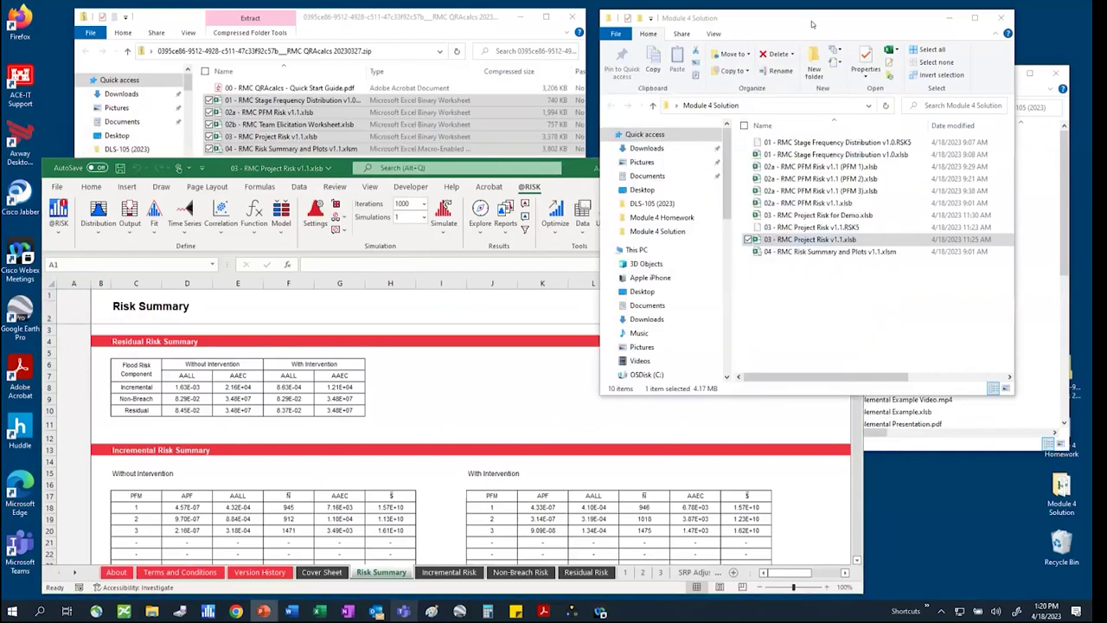
double_click(845, 251)
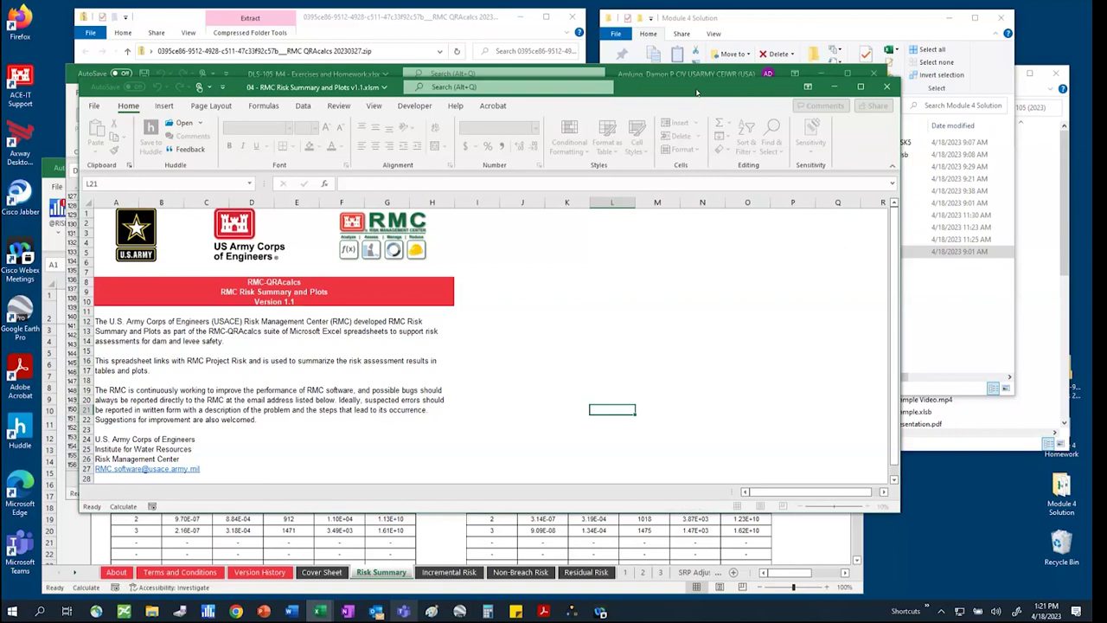
key("super+Right")
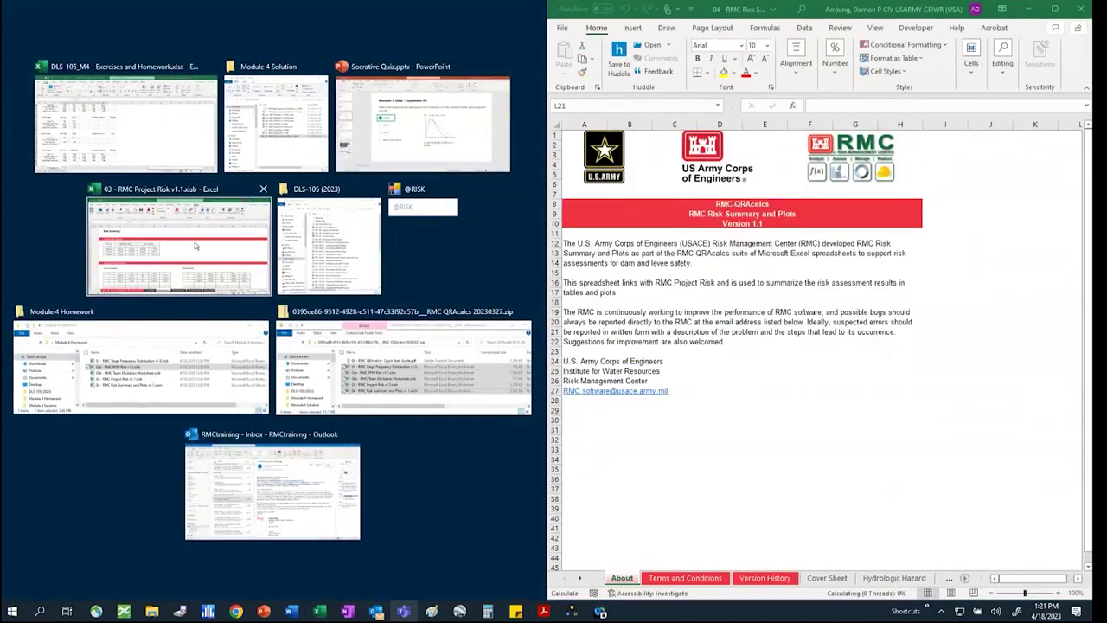
left_click(195, 242)
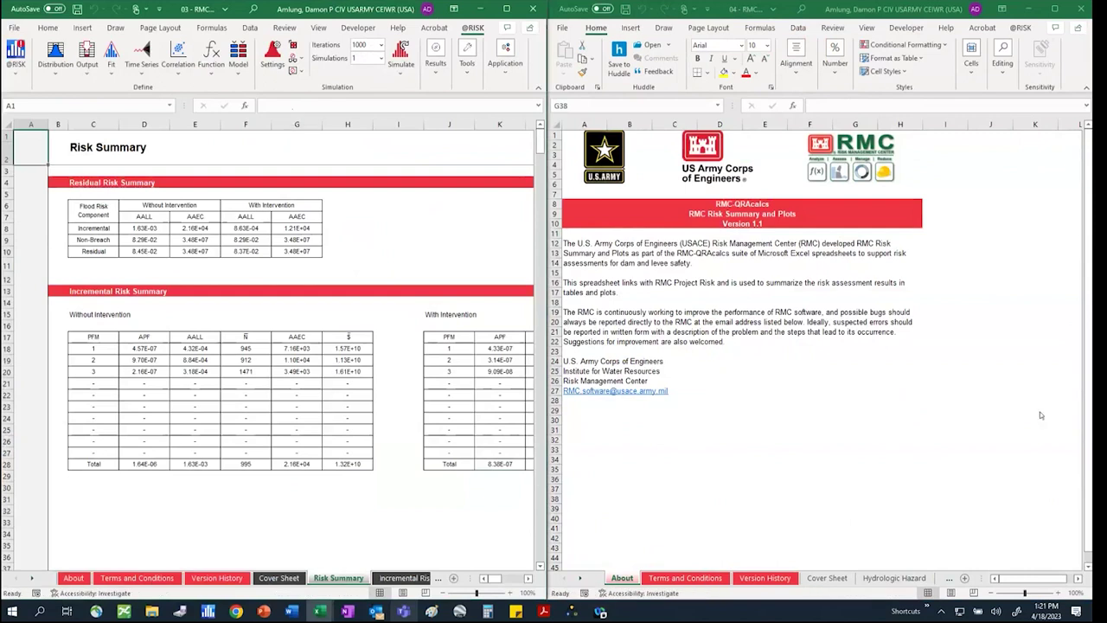
Set the Linked Spreadsheet Name on the Risk Summary and Plots Cover Sheet to "03 - RMC Project Risk v1.1.xlsb"
left_click(830, 578)
left_click(828, 578)
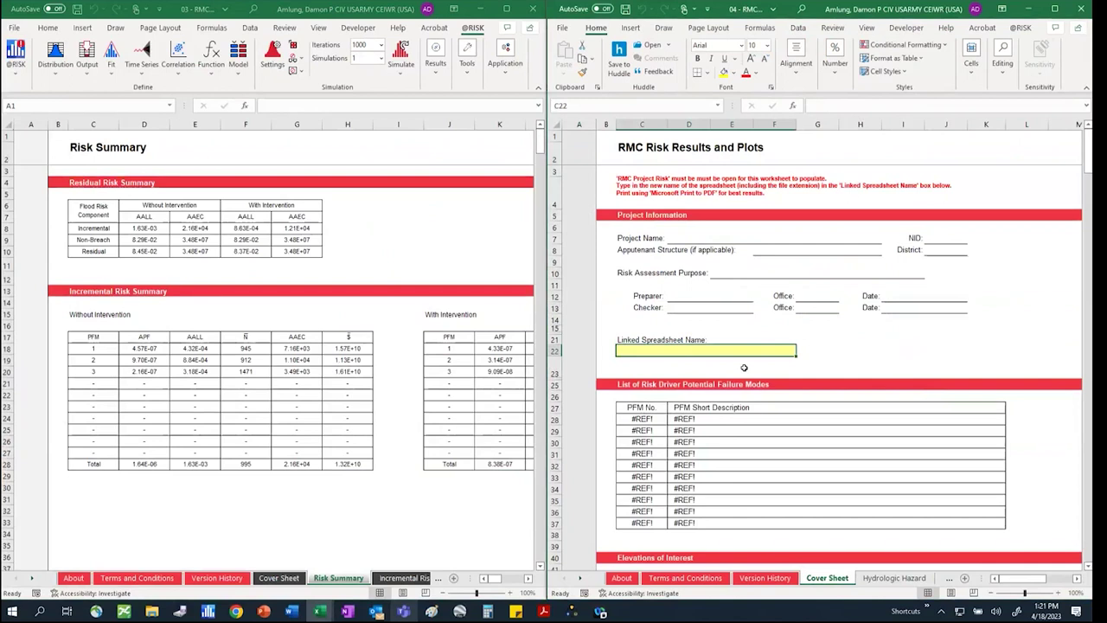
left_click(206, 10)
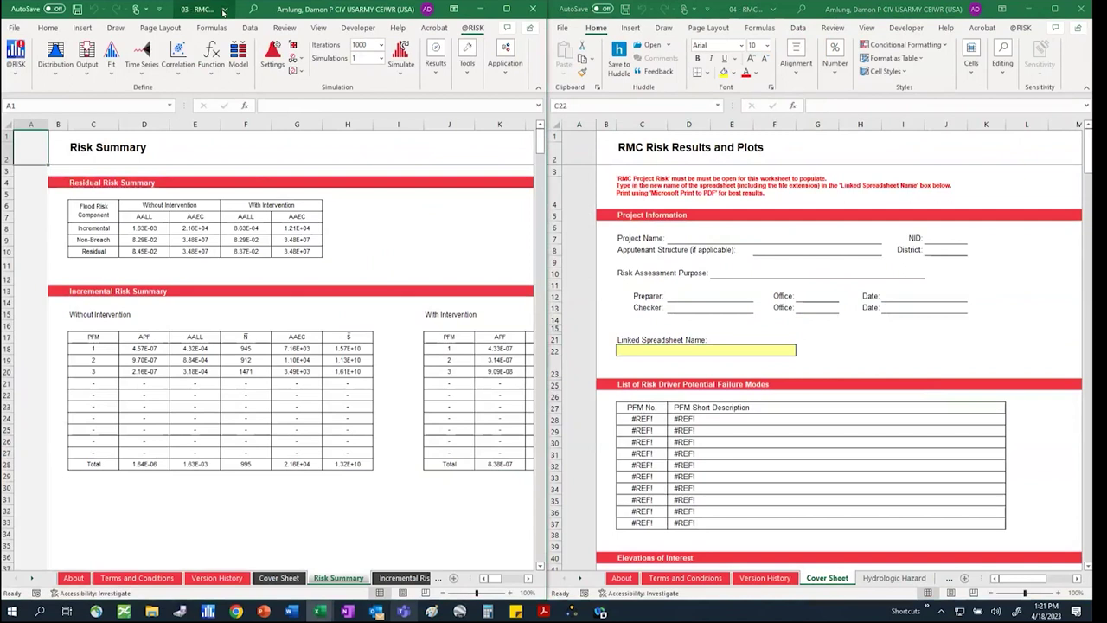
left_click(223, 11)
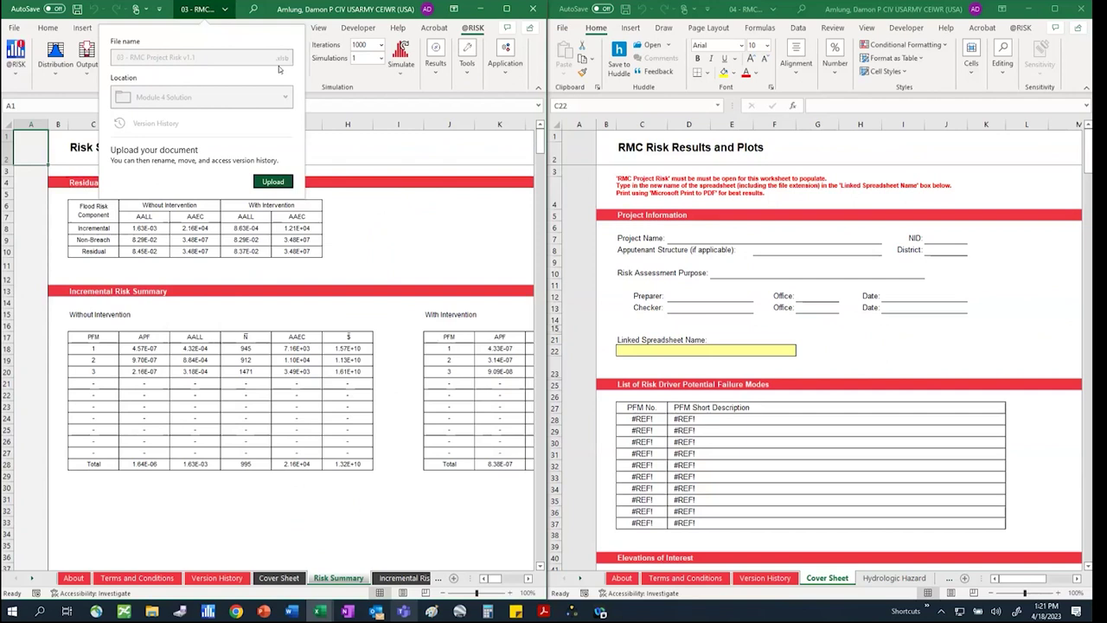
left_click(735, 355)
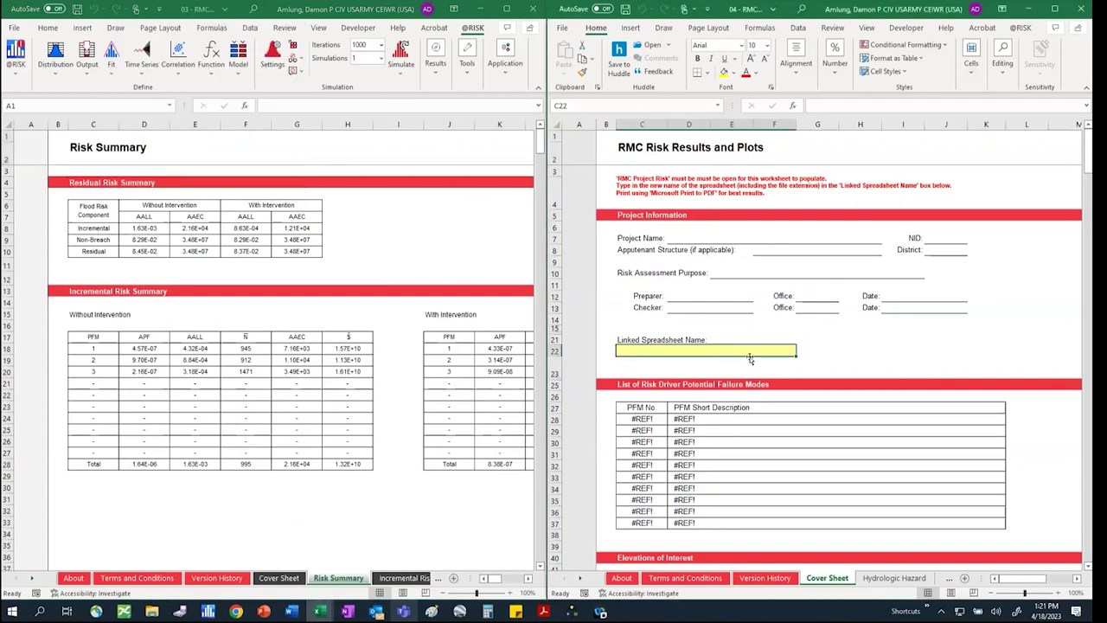
type("03 - RMC P")
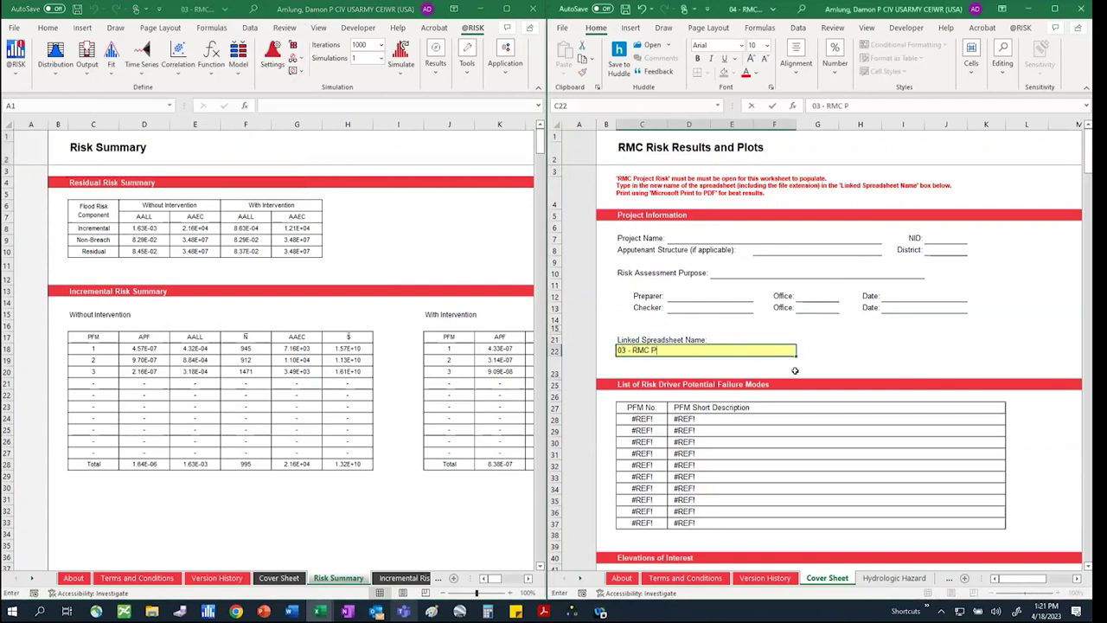
type("roject Risk v1.1.xlsb")
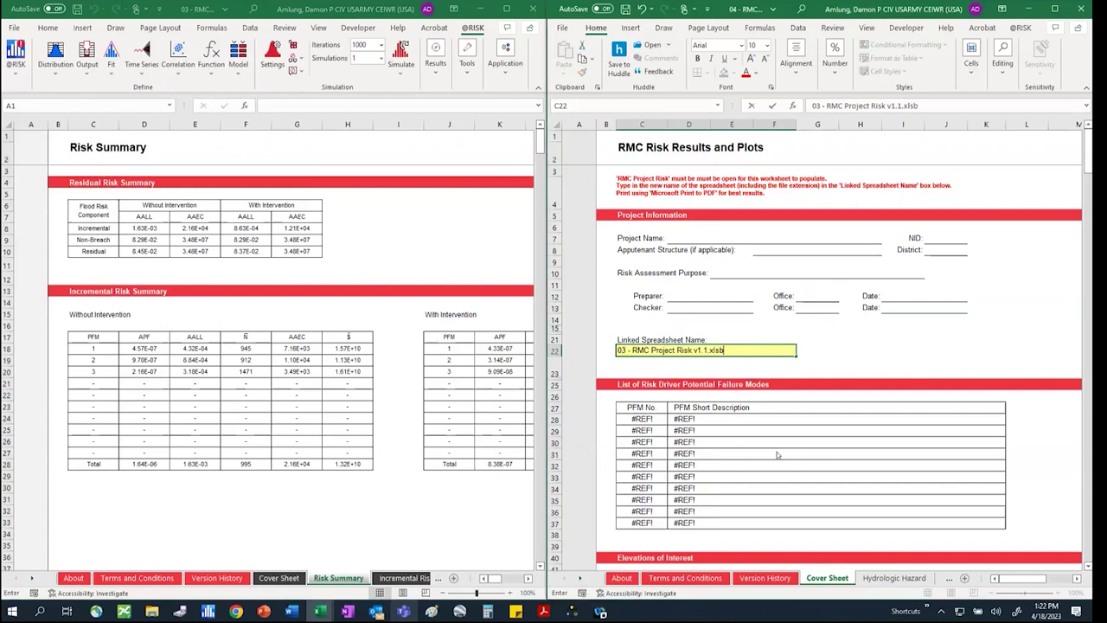
key("Return")
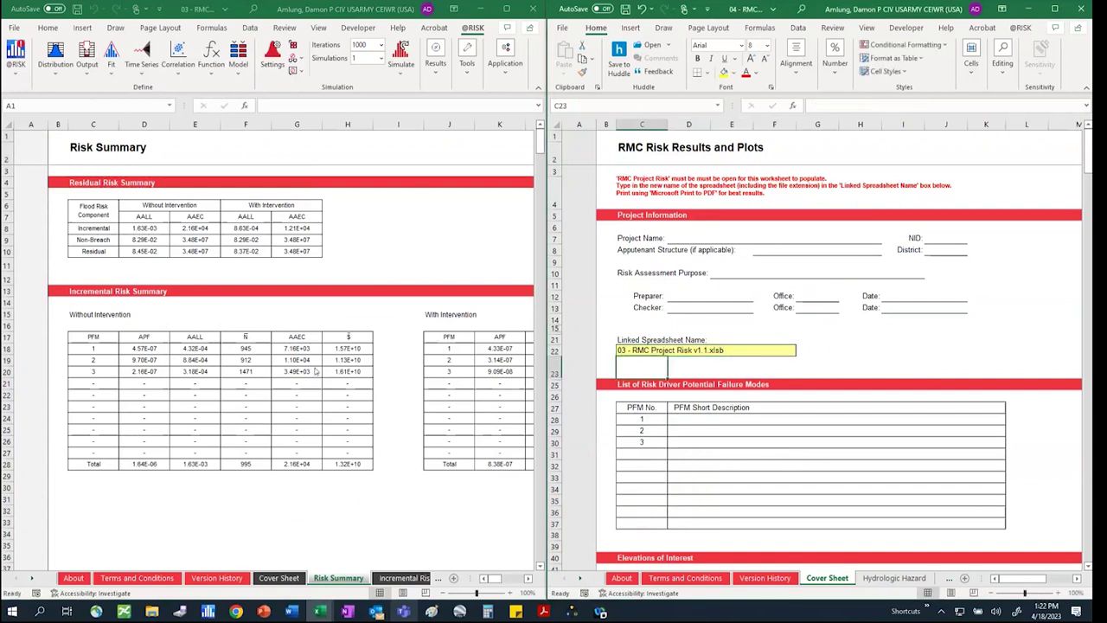
Enter "Overtopping" as the short description of PFM 1 on the Project Risk workbook's Cover Sheet
left_click(276, 577)
left_click(278, 577)
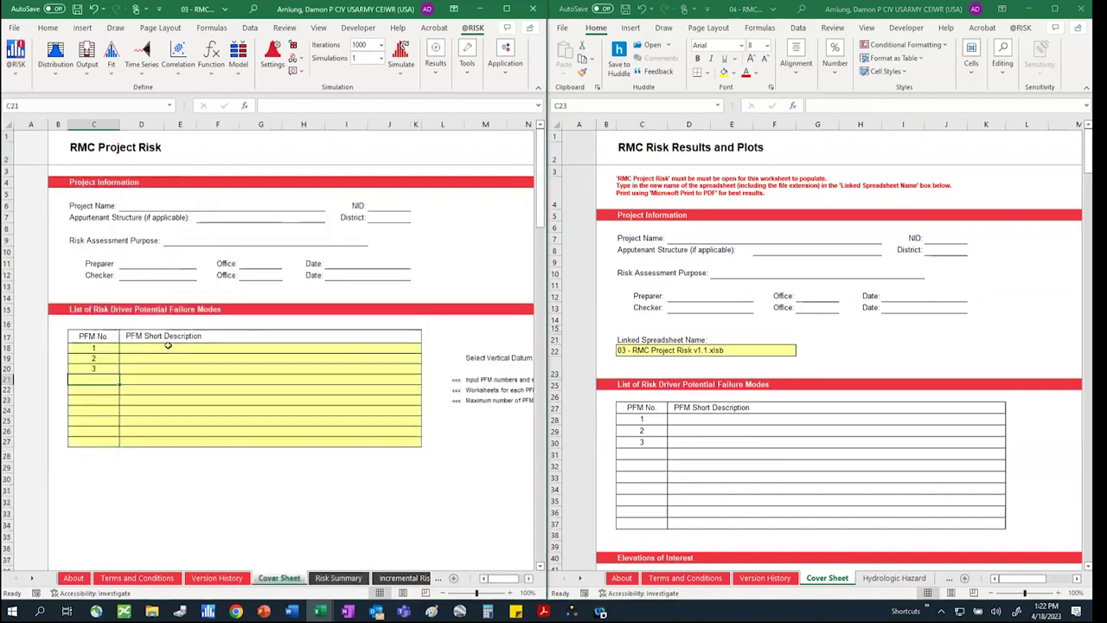
left_click(164, 347)
type("Overtopping")
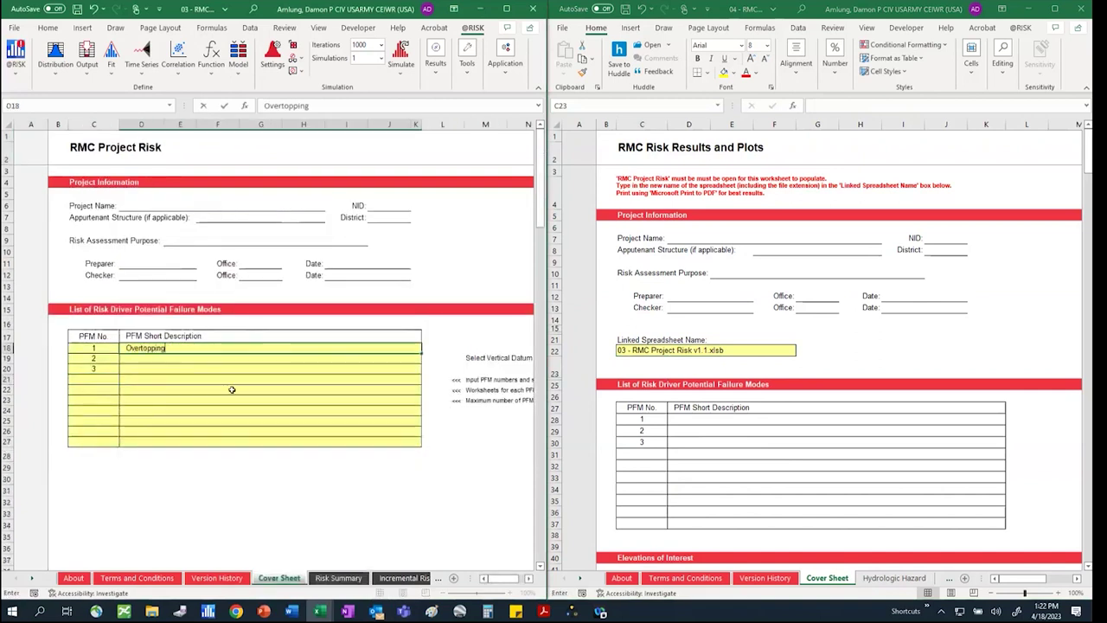
key("Return")
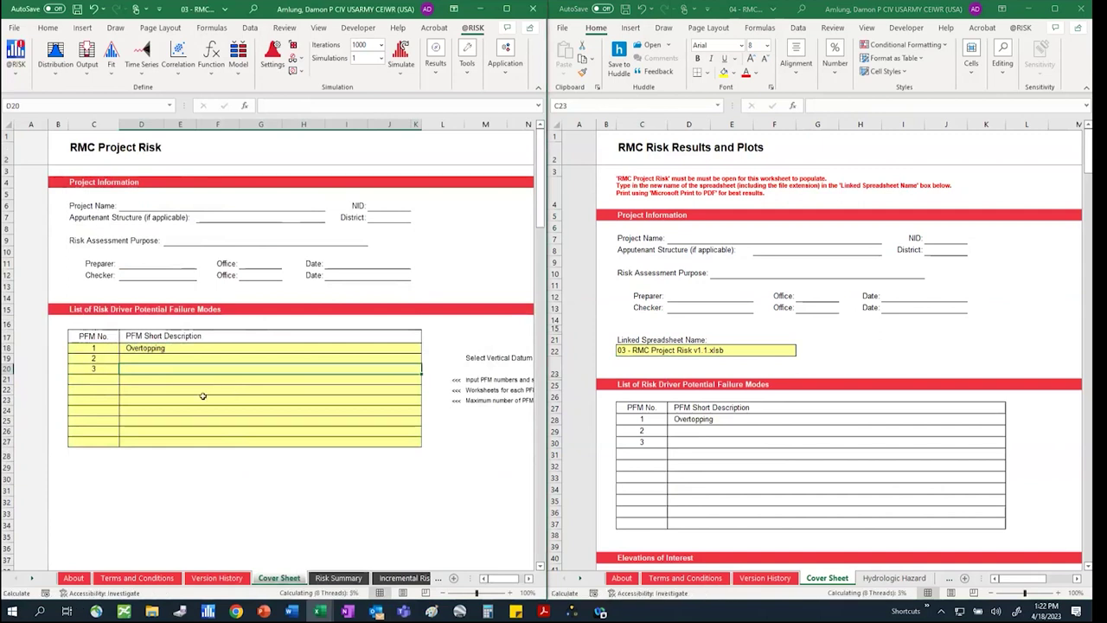
Check the Project Risk workbook's file name and location, and maximize the Risk Summary and Plots workbook
left_click(204, 11)
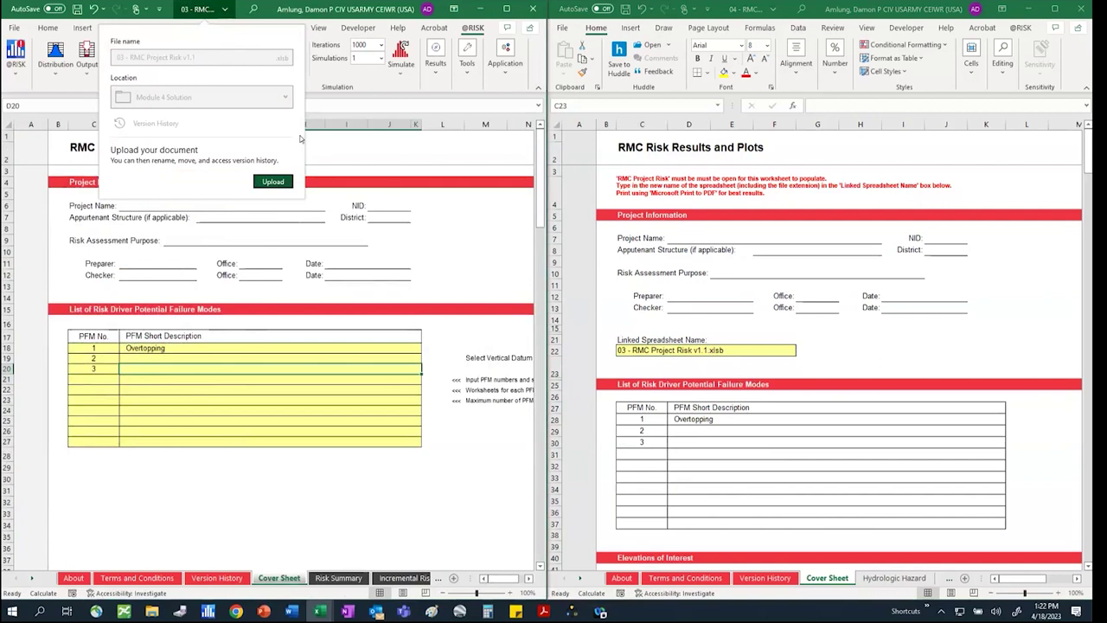
left_click(880, 330)
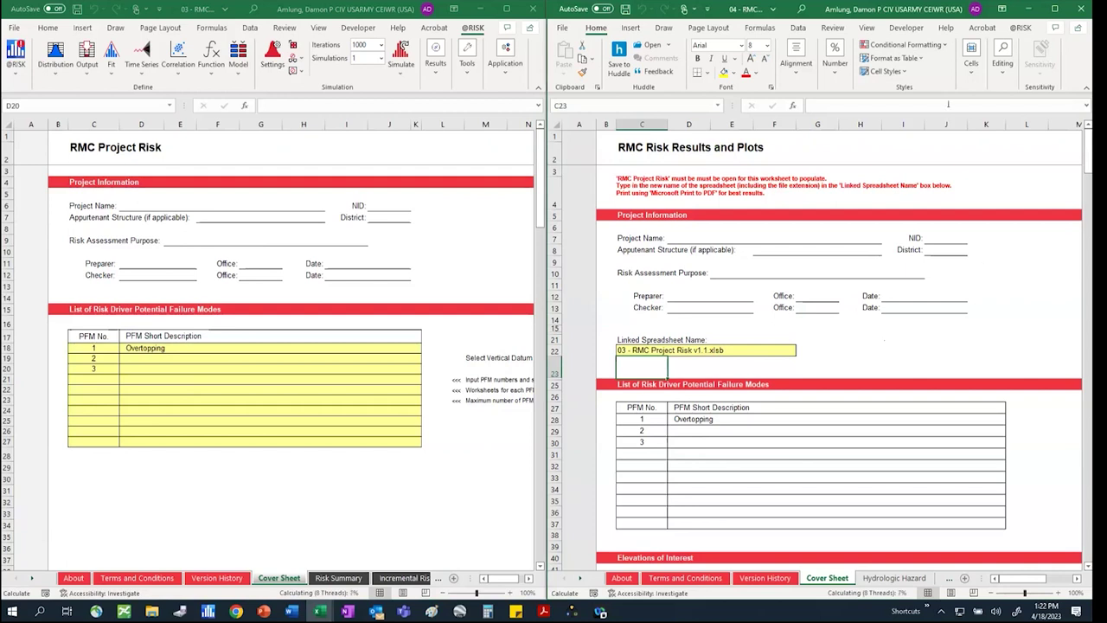
left_click(1055, 9)
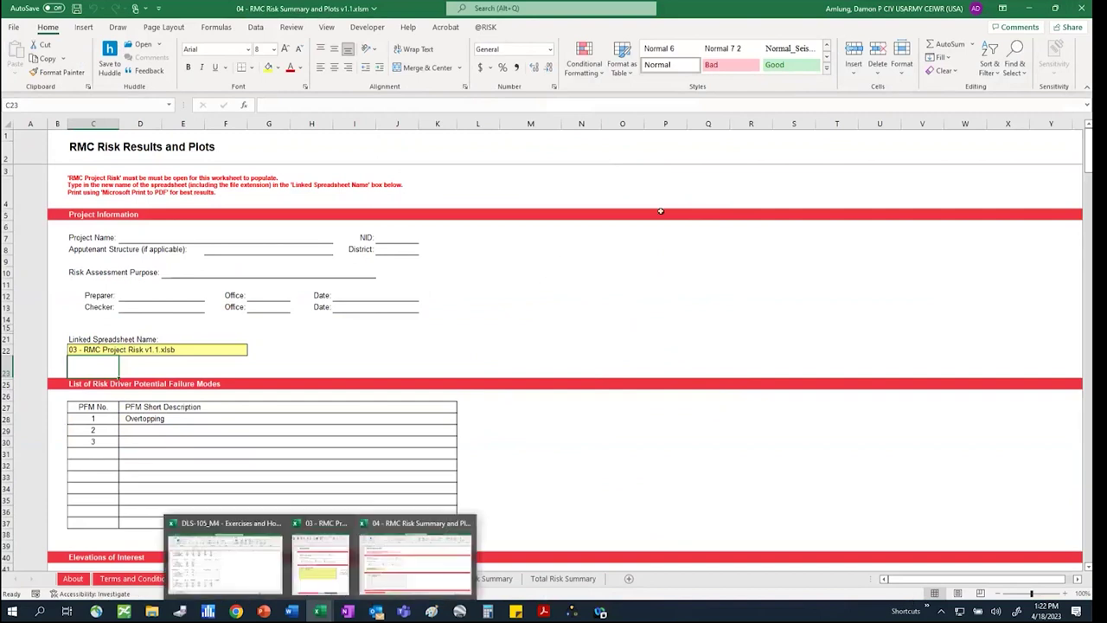
Review the stage frequency tables and plot on the Hydrologic Hazard sheet and the day and night life loss tables on the Non-Breach sheet
left_click(371, 580)
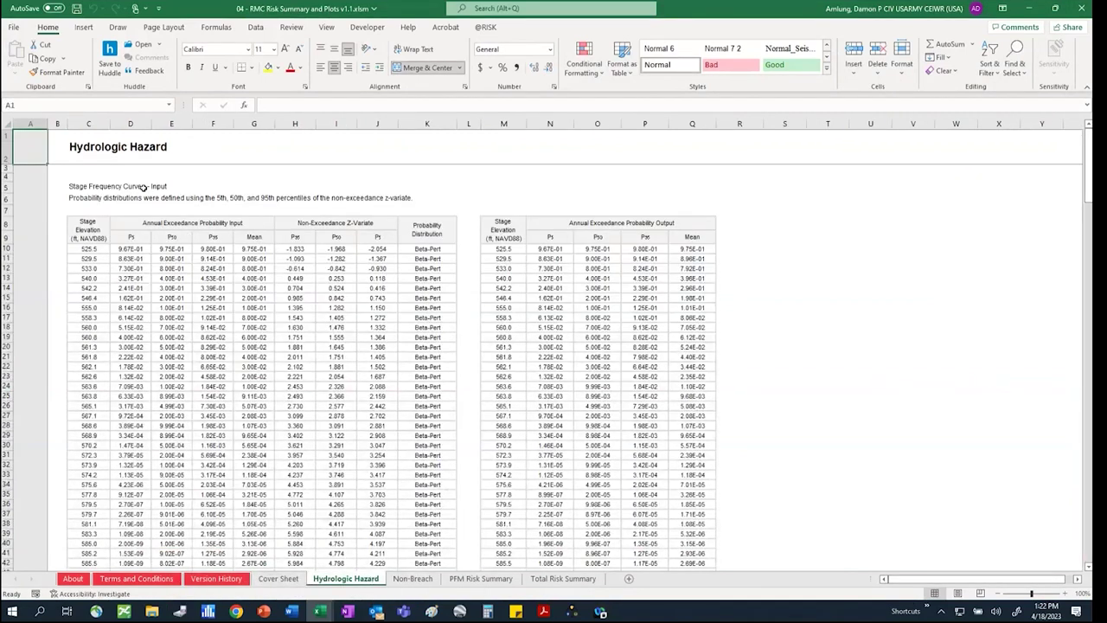
scroll(364, 236, "down", 6)
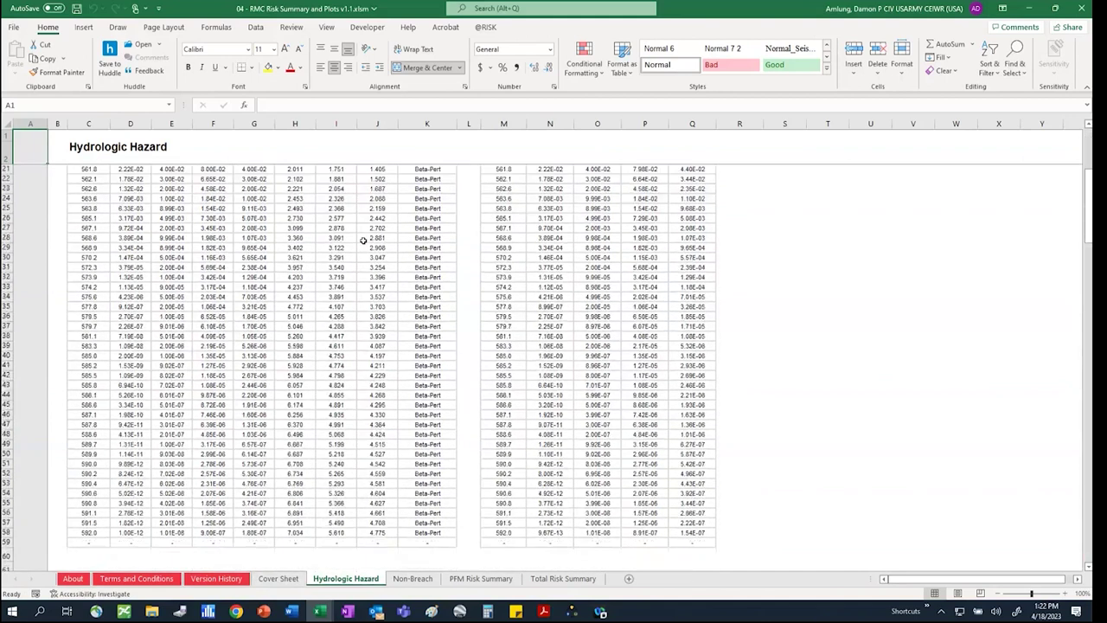
scroll(364, 236, "down", 12)
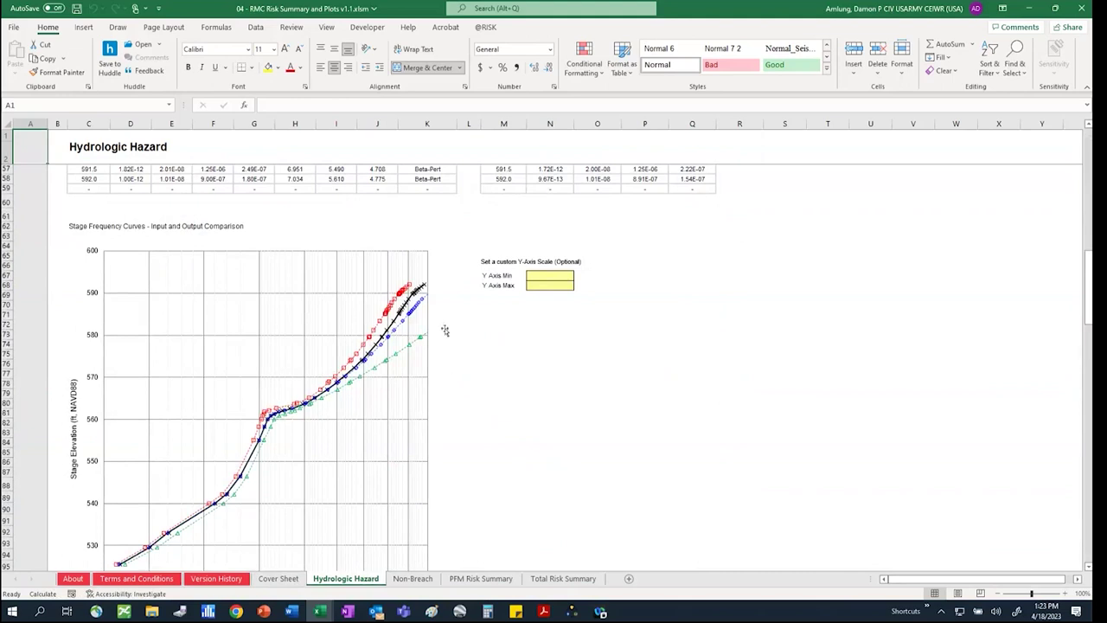
left_click(413, 578)
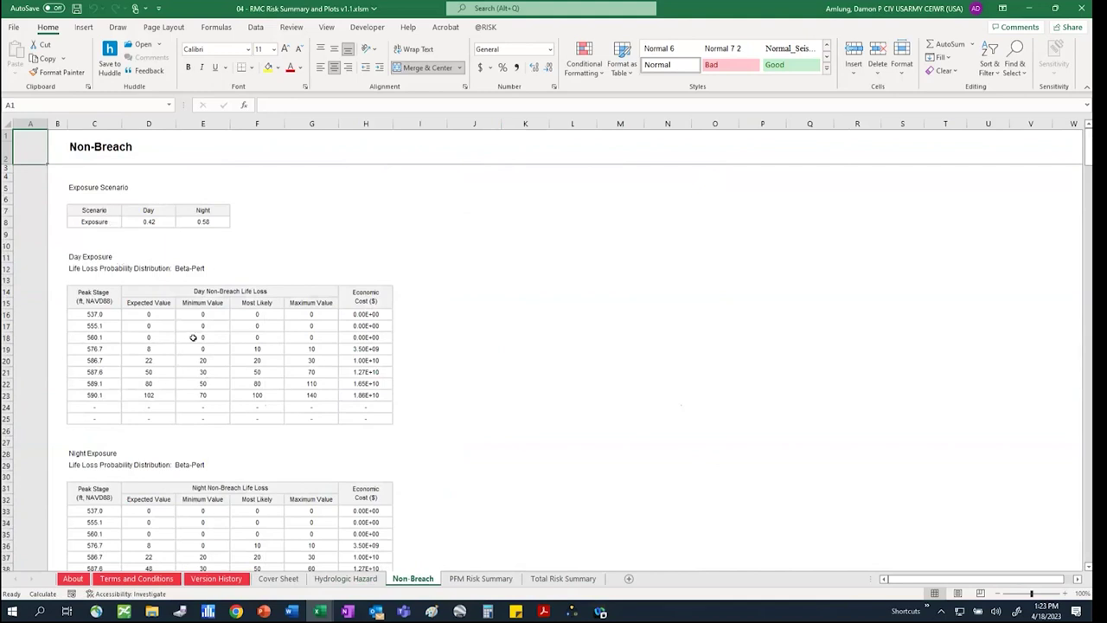
scroll(372, 346, "down", 1)
scroll(370, 356, "down", 7)
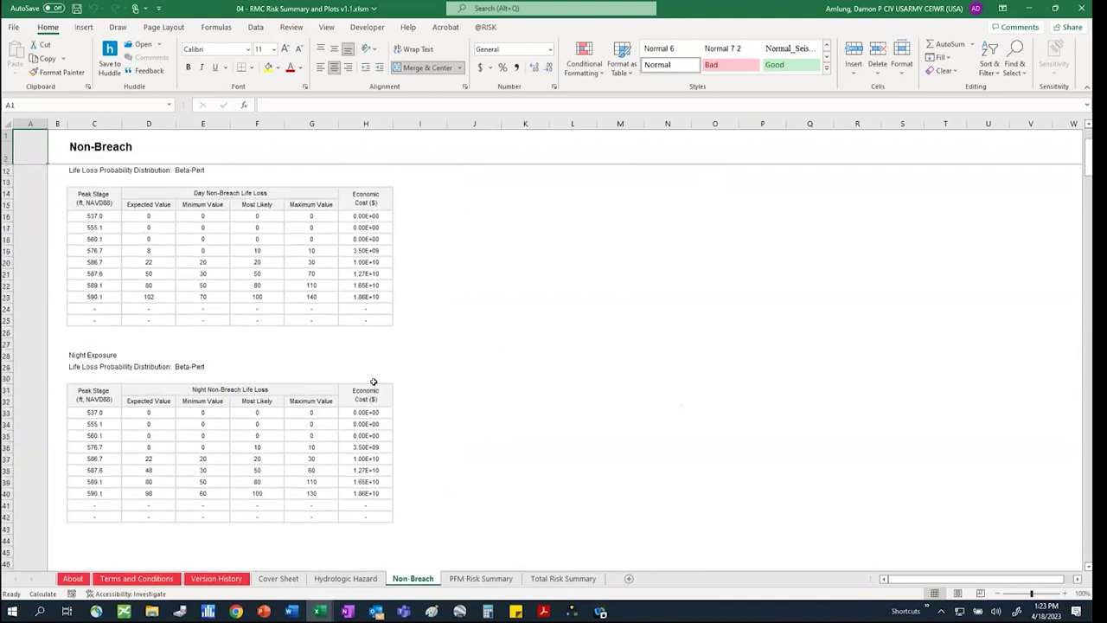
Review the day and night life loss plots, percentile tables and economic cost plot on the Non-Breach sheet
scroll(365, 385, "down", 6)
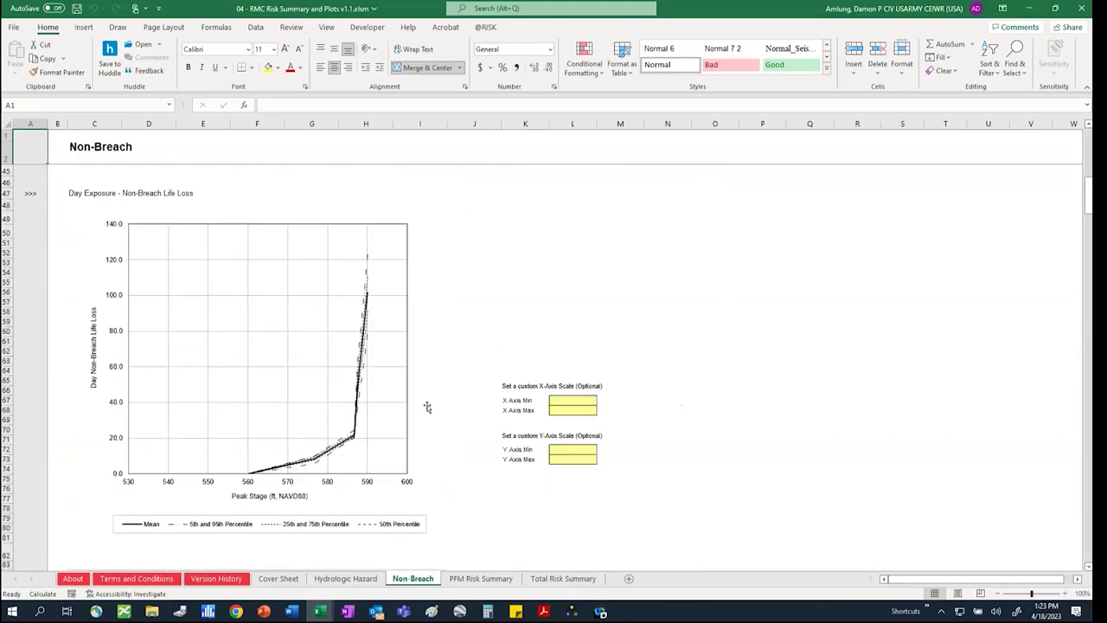
scroll(420, 396, "down", 20)
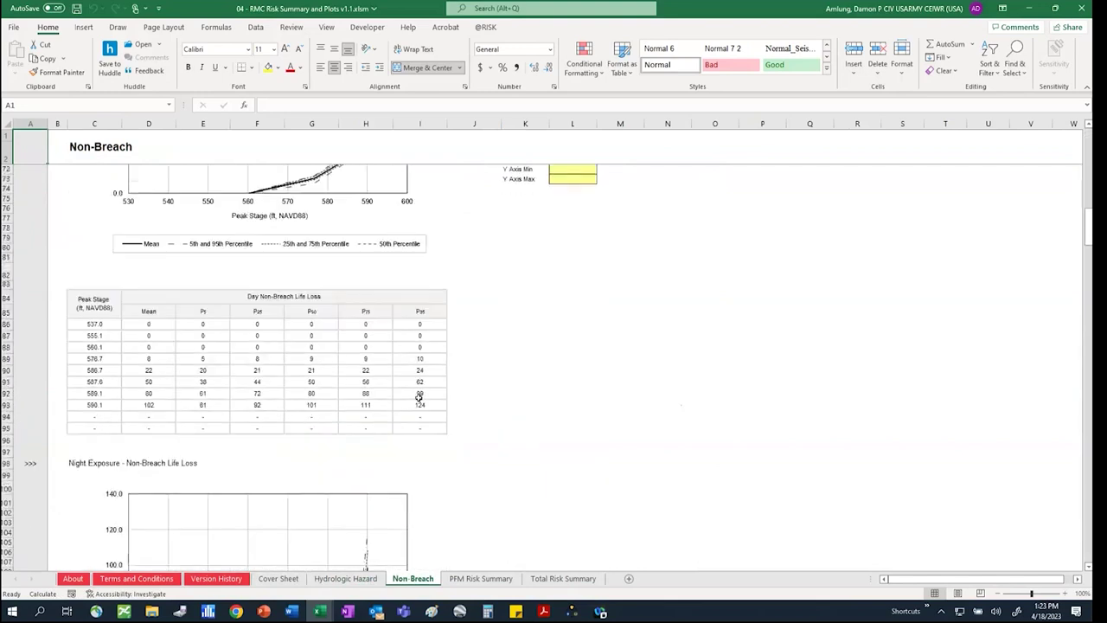
scroll(419, 398, "down", 20)
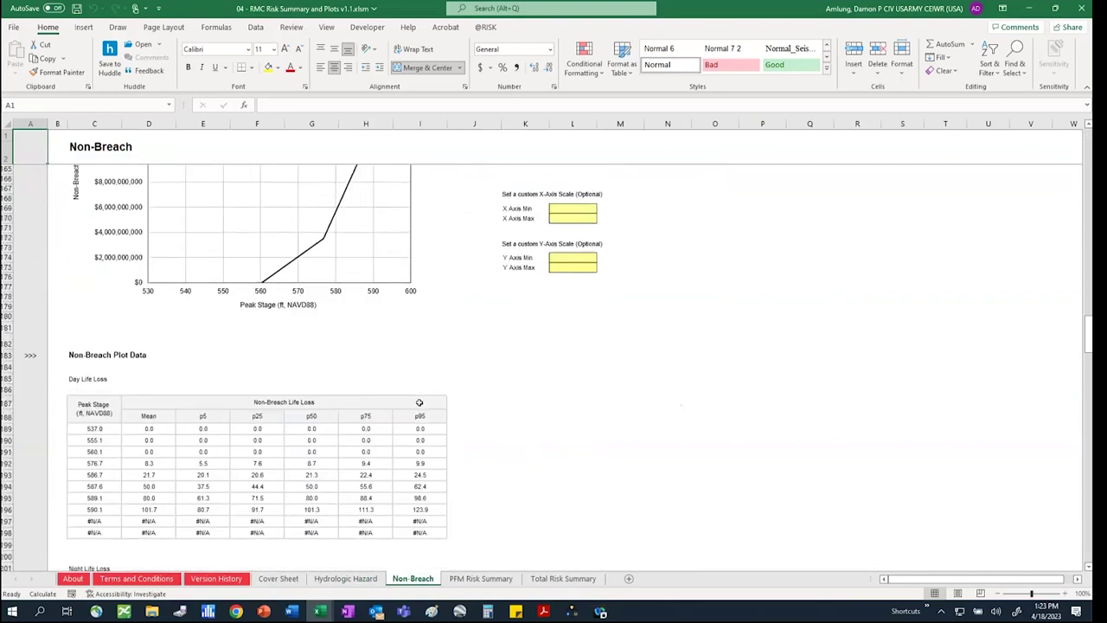
scroll(420, 396, "up", 20)
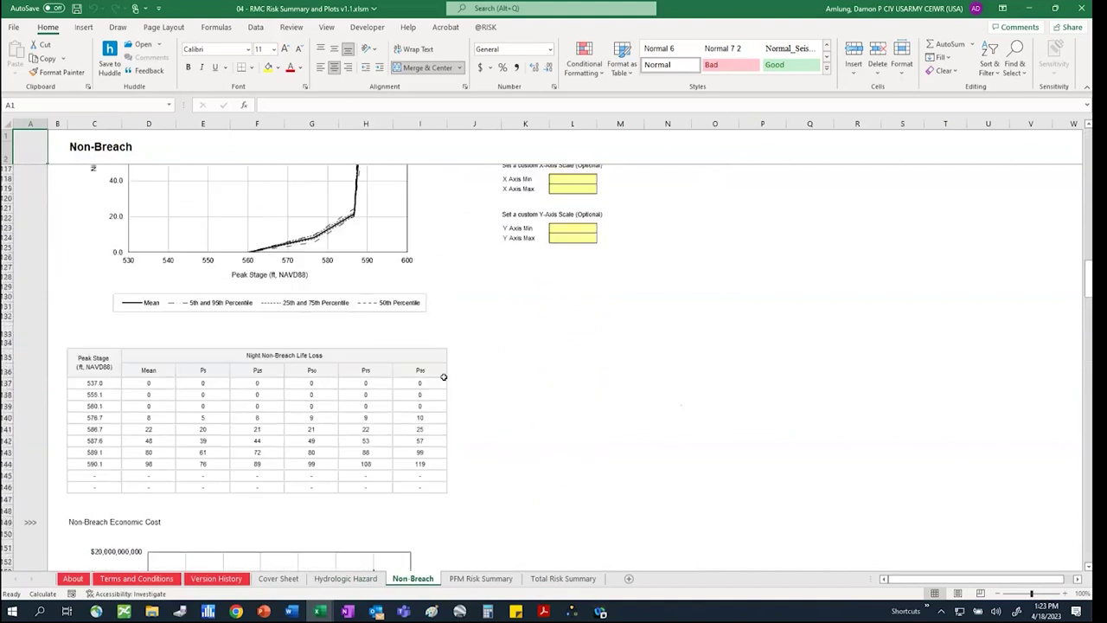
scroll(439, 376, "up", 8)
Select PFM 2 as the failure mode to summarize on the PFM Risk Summary sheet
left_click(480, 578)
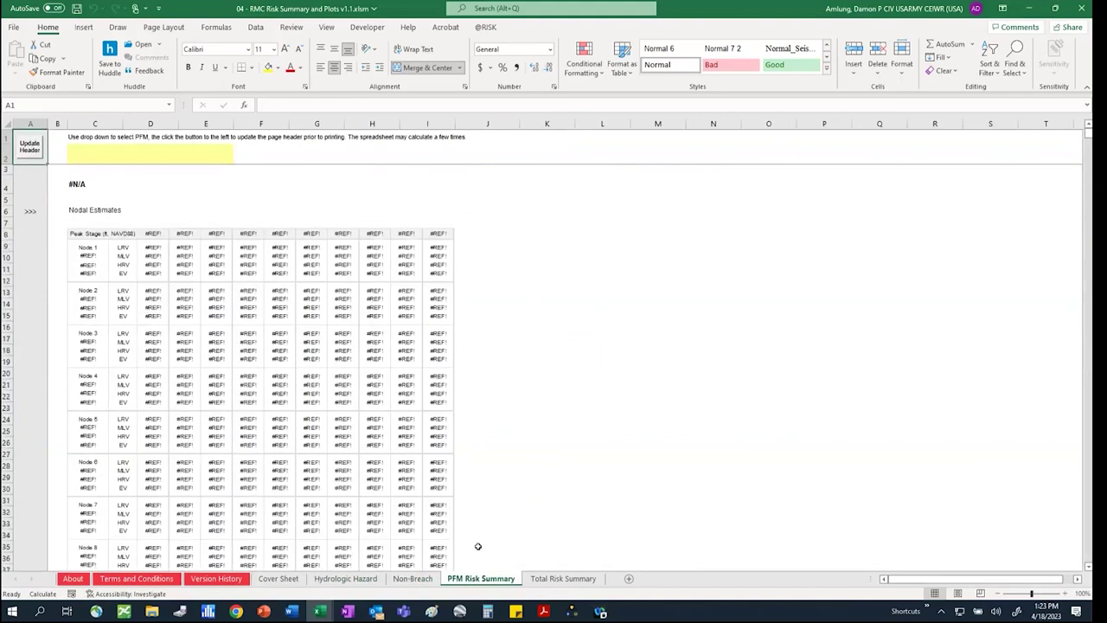
left_click(224, 152)
left_click(239, 159)
scroll(208, 190, "up", 3)
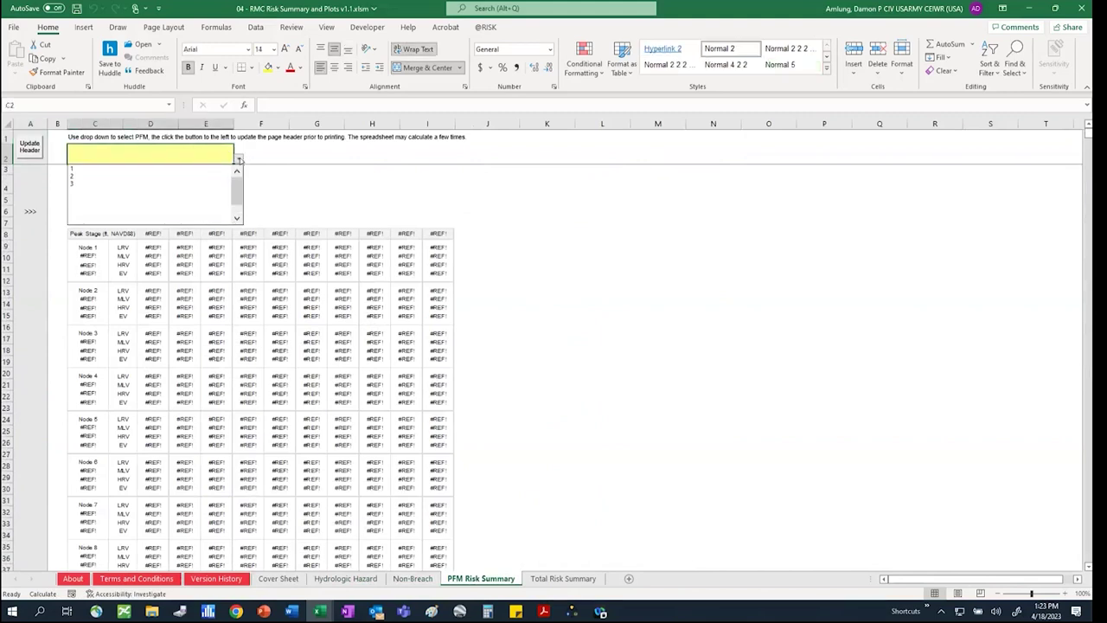
left_click(179, 177)
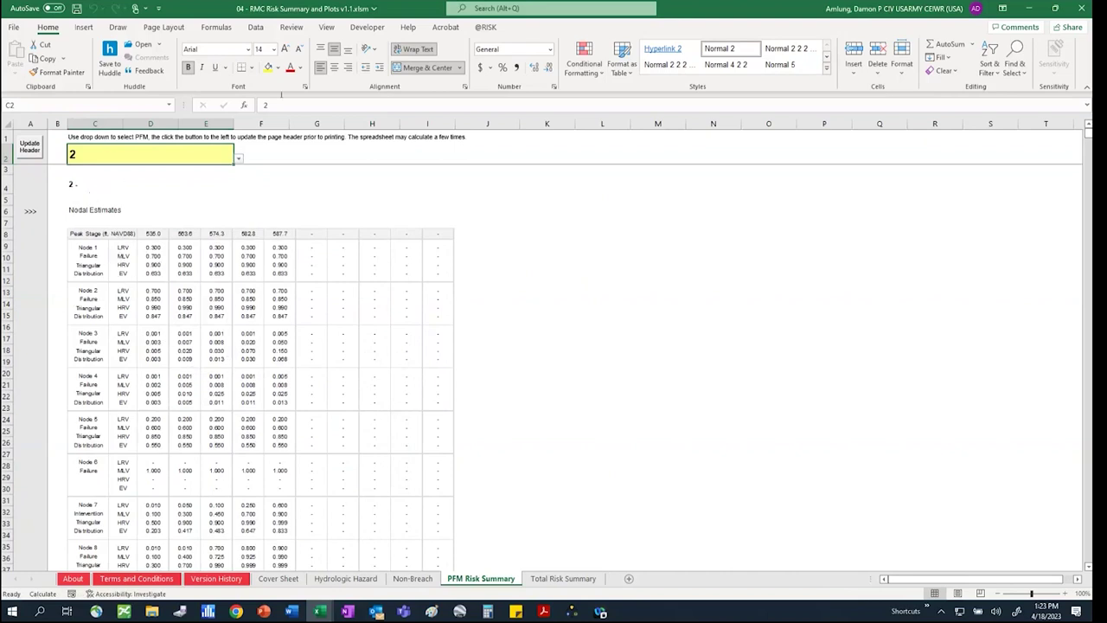
Enter "Backward Erosion Piping" as the short description of PFM 2 on the Project Risk workbook's Cover Sheet, and return to the maximized Risk Summary and Plots workbook
double_click(401, 6)
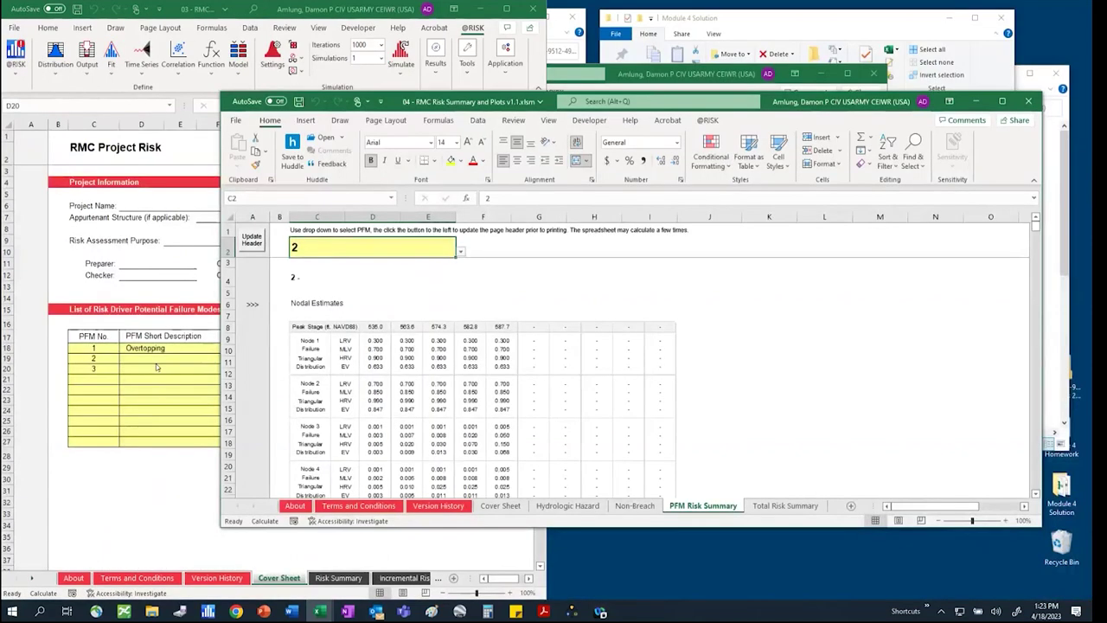
left_click(205, 359)
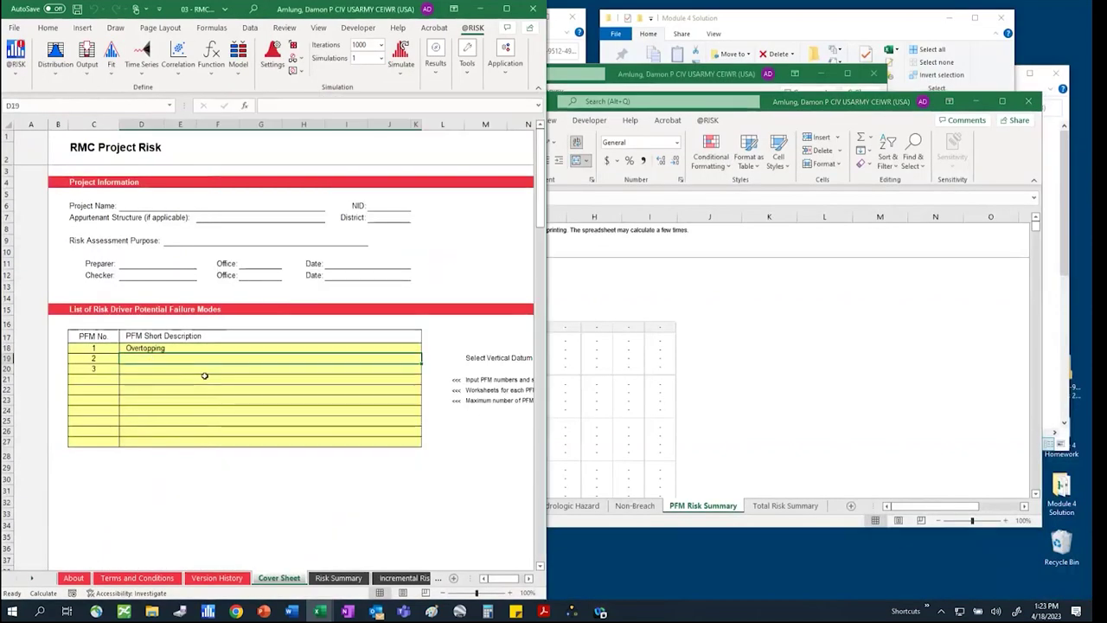
type("Backward Erosion Piping")
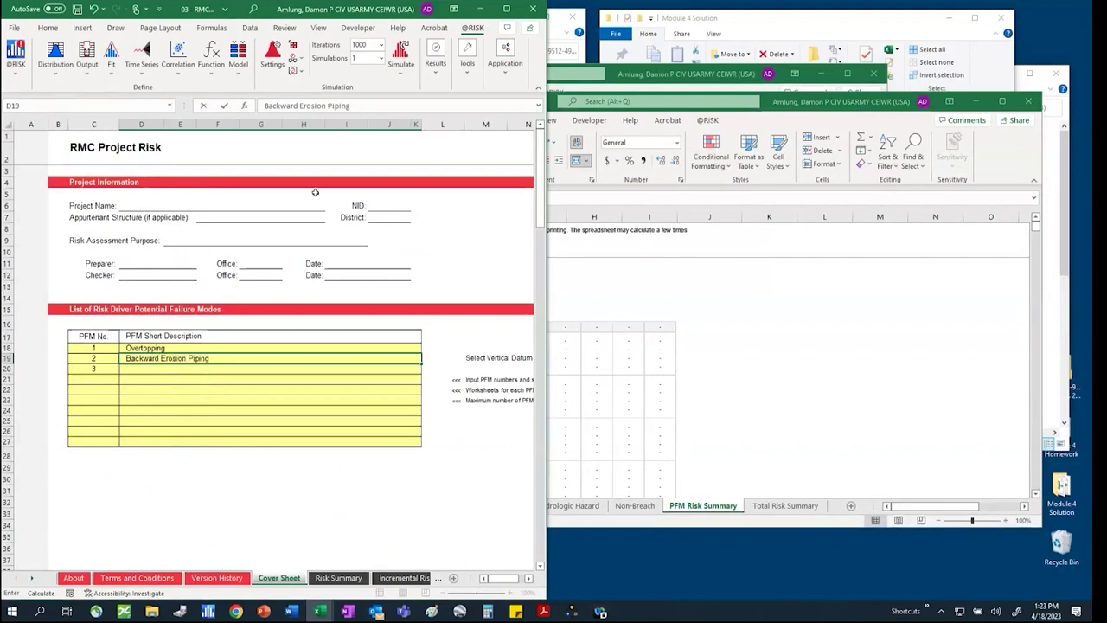
key("Return")
left_click(777, 298)
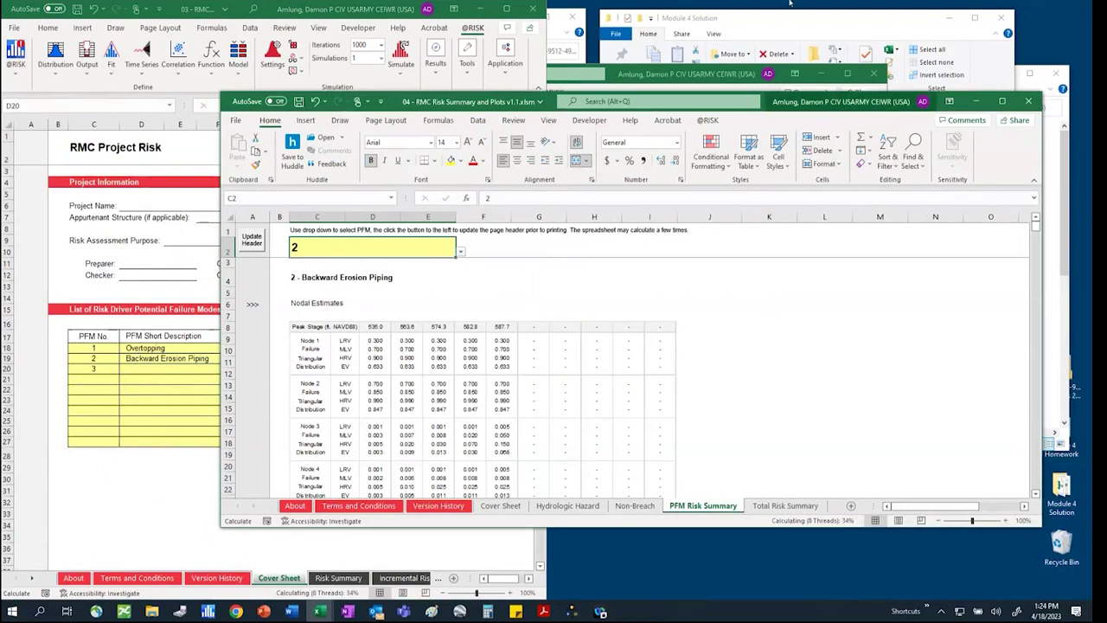
key("super+Up")
Review PFM 2's nodal estimates and its system response probability plots and tables with and without intervention
scroll(266, 307, "down", 5)
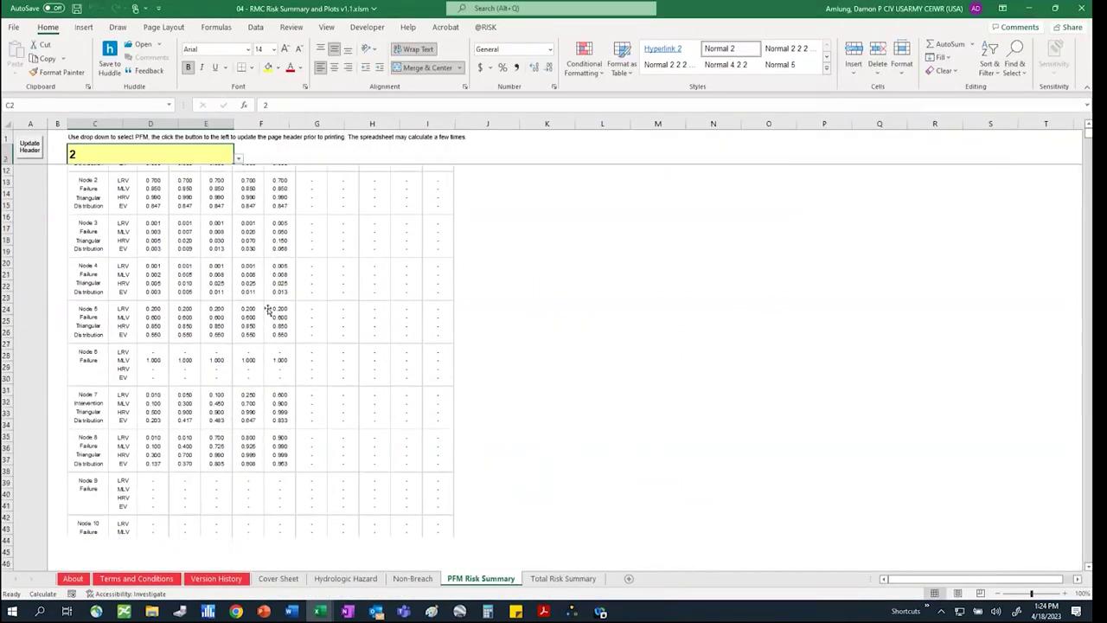
scroll(269, 311, "down", 10)
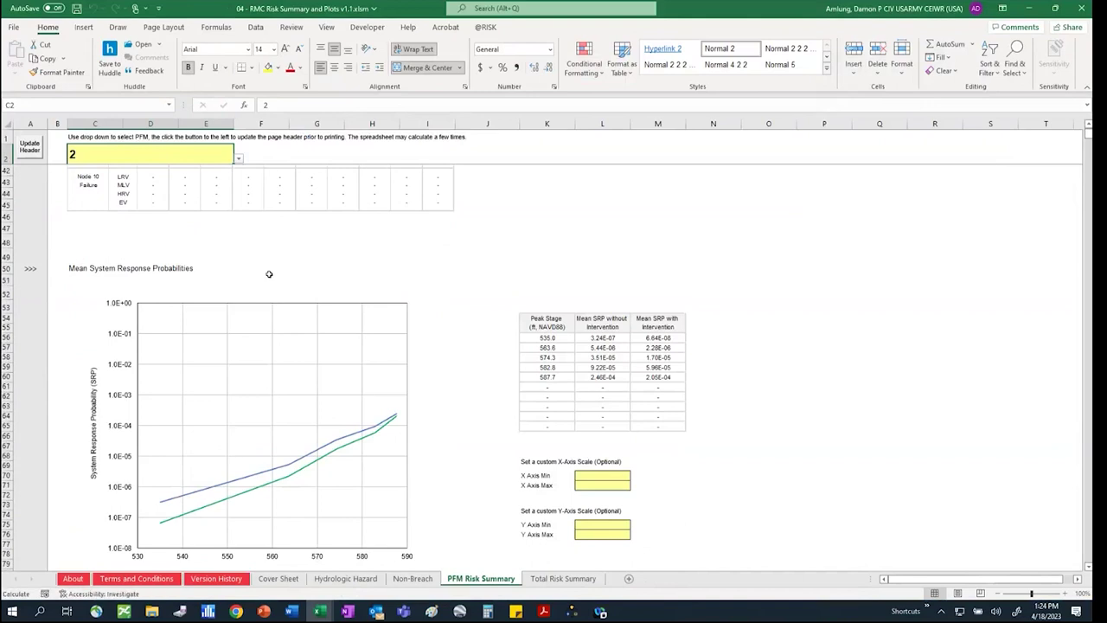
scroll(281, 311, "down", 6)
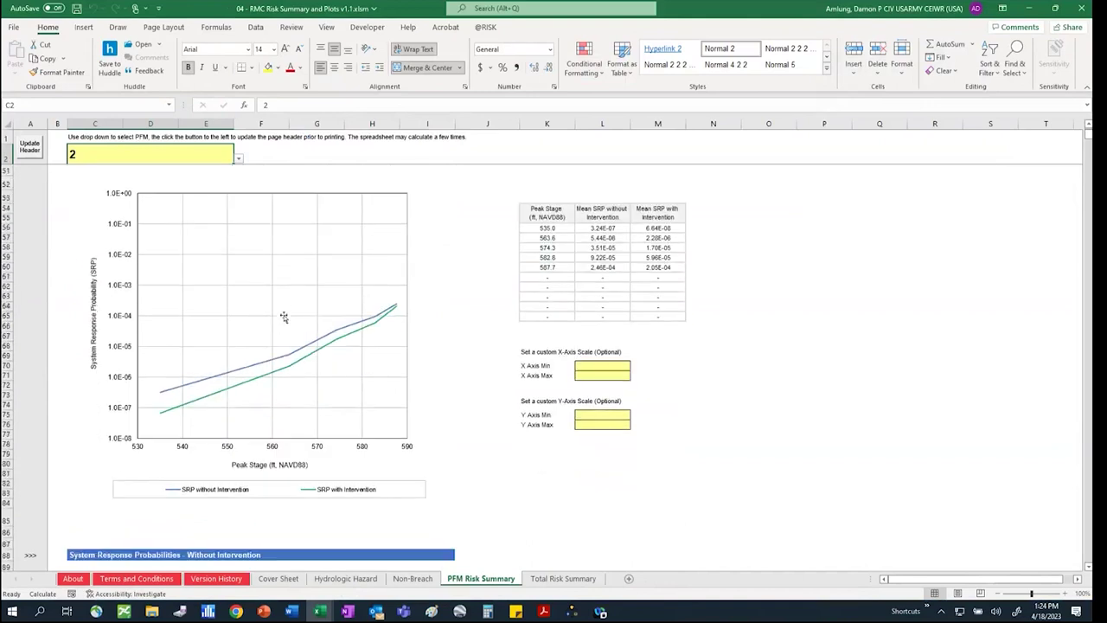
scroll(287, 322, "down", 7)
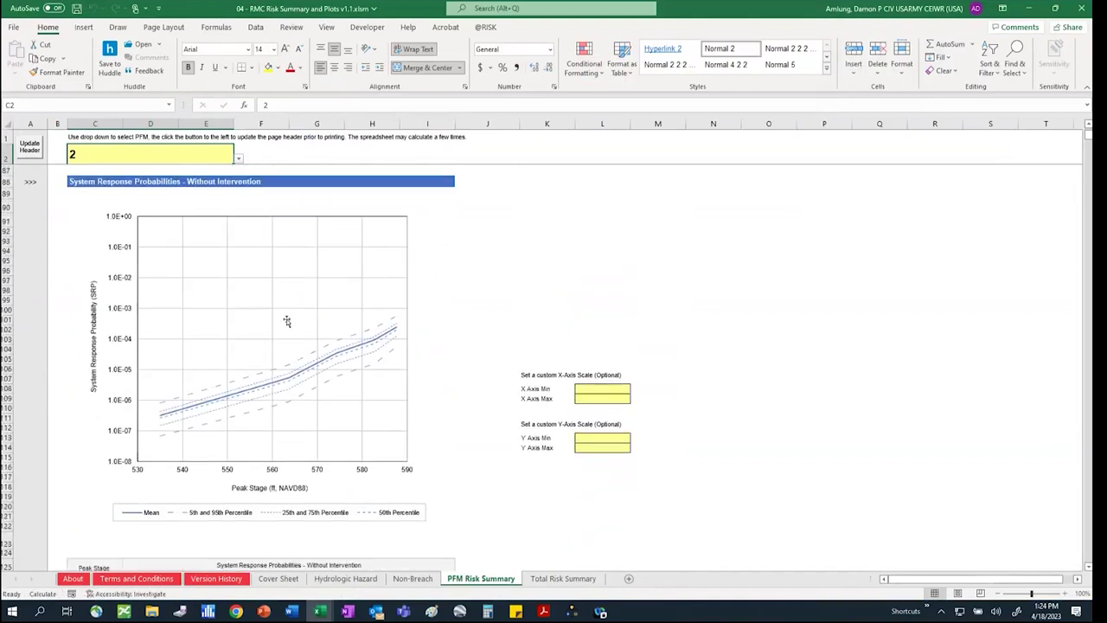
scroll(287, 323, "up", 1)
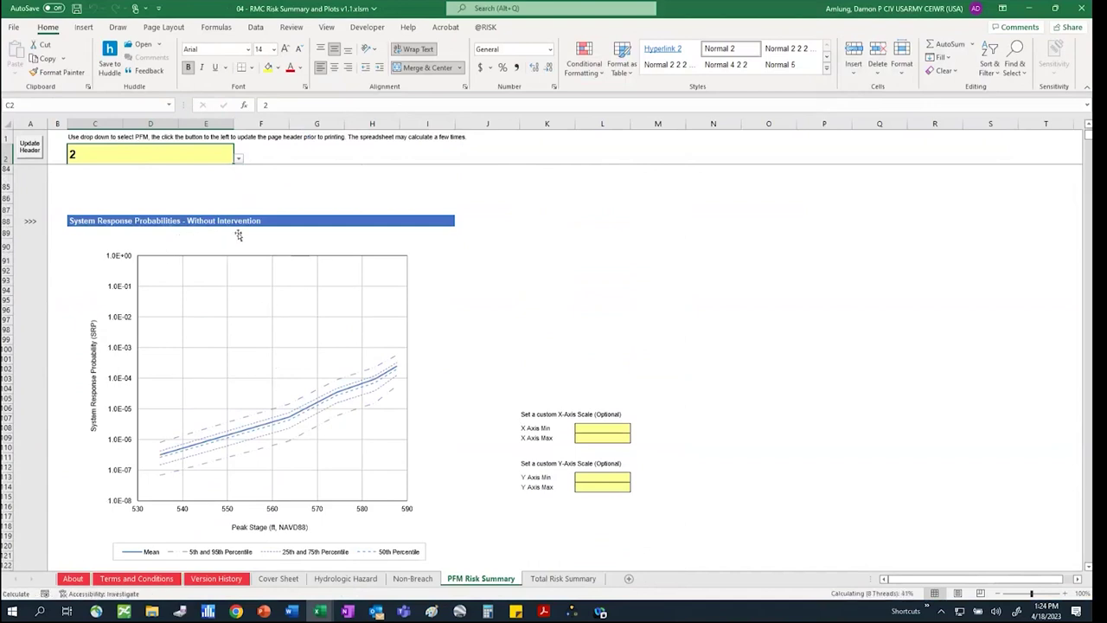
scroll(316, 360, "down", 15)
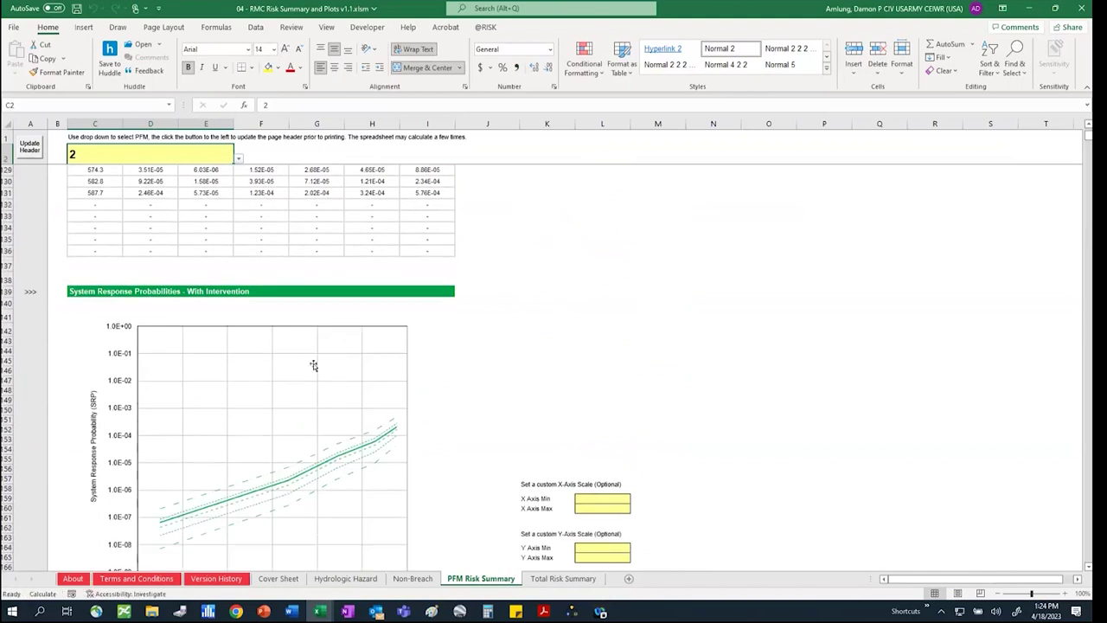
scroll(314, 367, "down", 3)
scroll(314, 367, "down", 3)
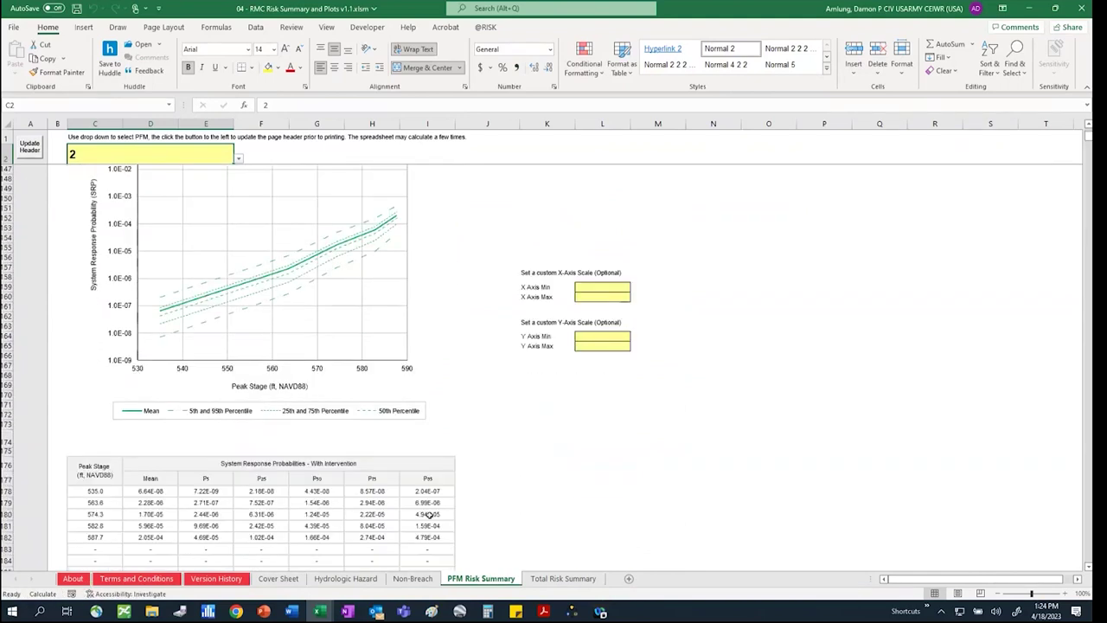
Examine the peak stage, life loss and economic cost values in PFM 2's day exposure breach table
scroll(307, 432, "down", 13)
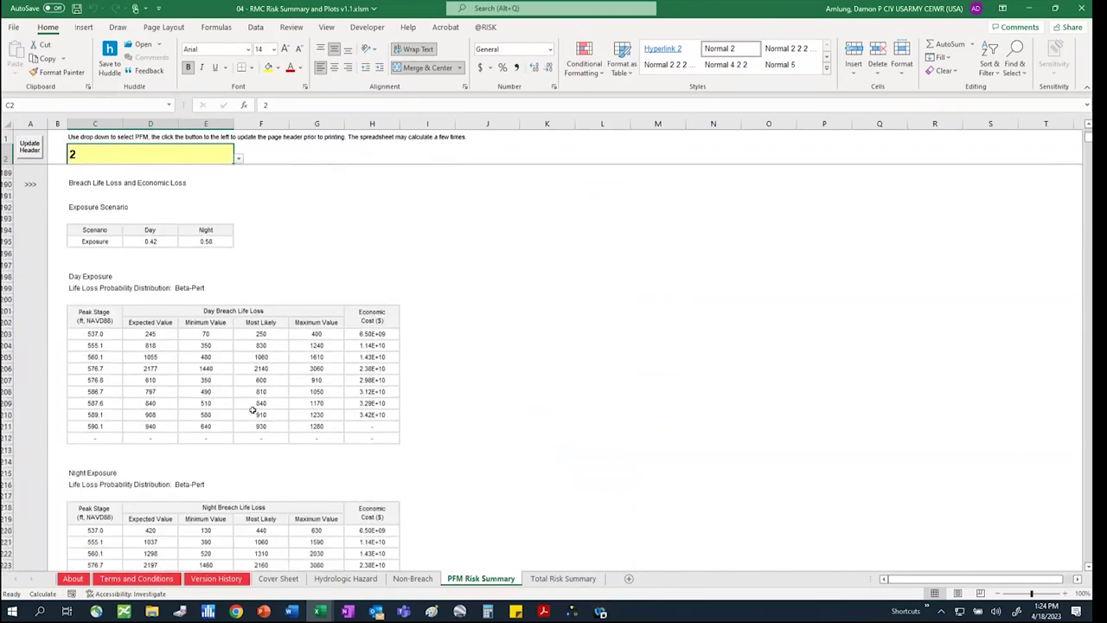
scroll(251, 408, "down", 2)
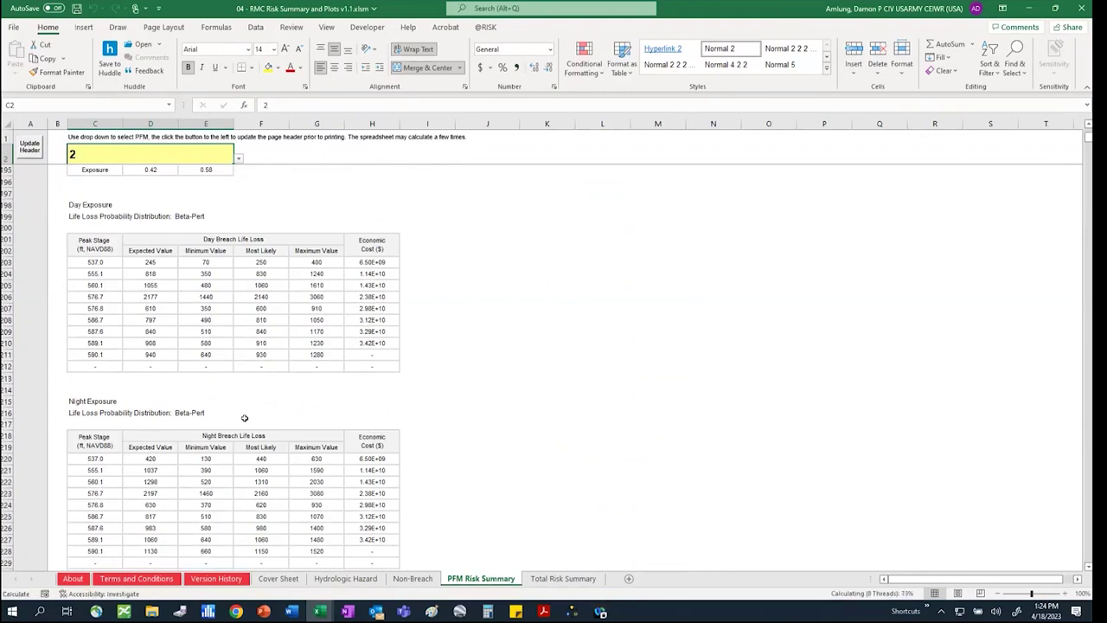
left_click_drag(97, 263, 321, 354)
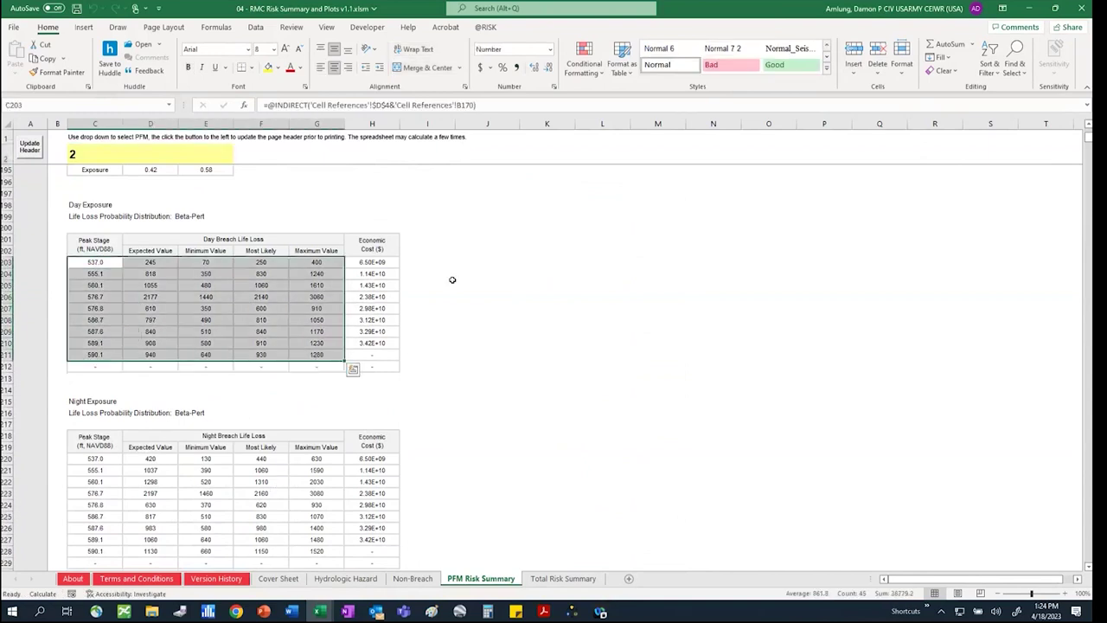
left_click_drag(374, 262, 367, 343)
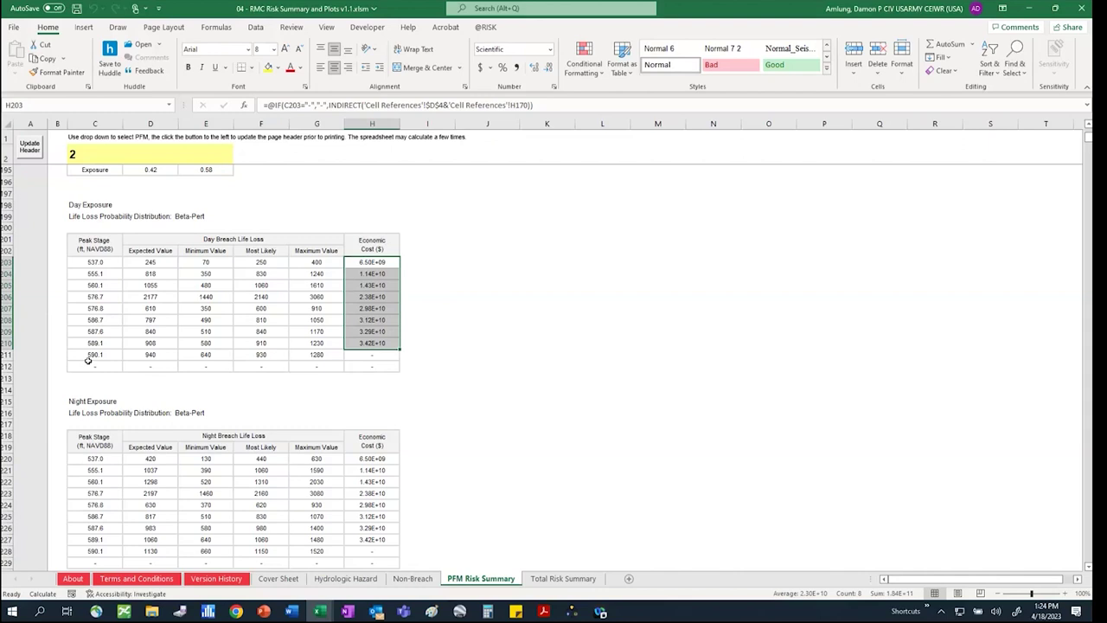
left_click_drag(105, 260, 109, 350)
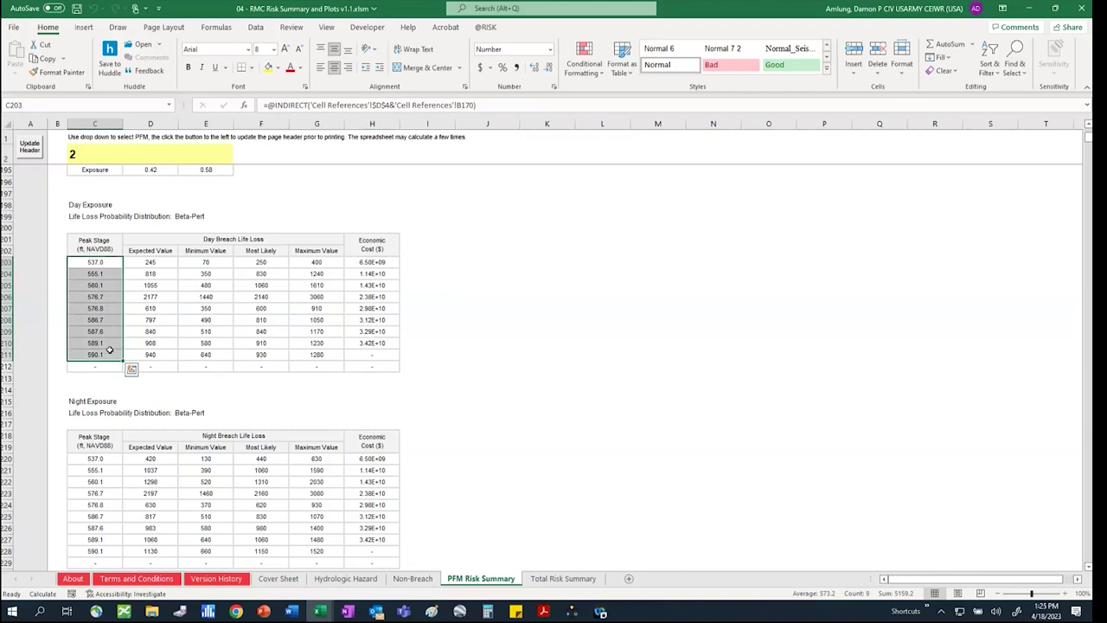
left_click(487, 286)
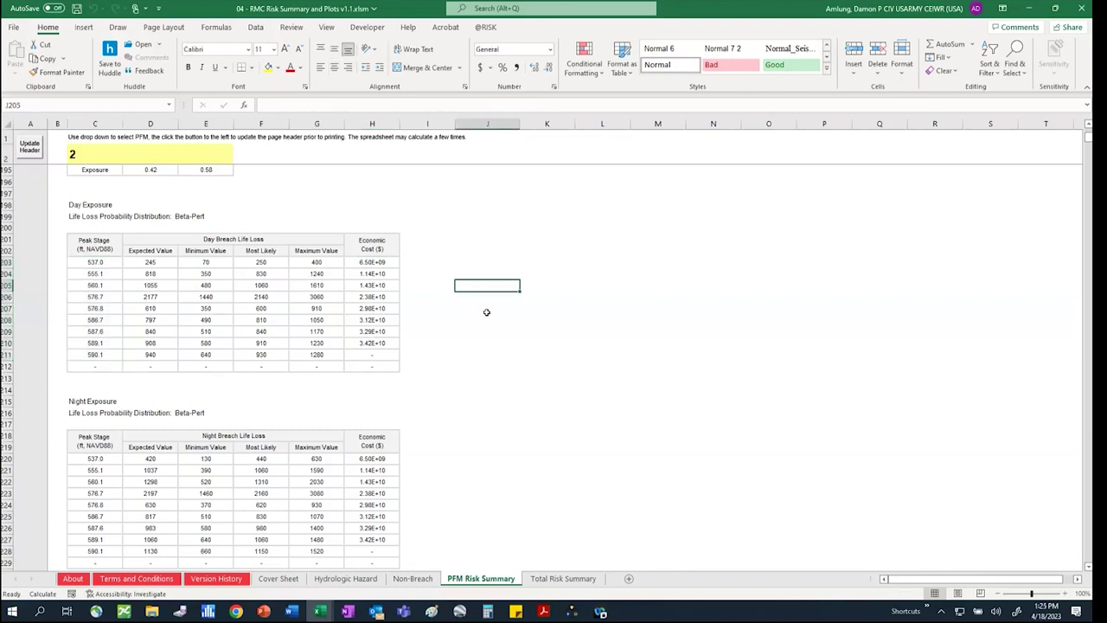
Review PFM 2's night exposure table, the day and night breach life loss plots with their percentile tables, and the breach economic cost plot
scroll(298, 279, "down", 2)
scroll(299, 278, "up", 1)
scroll(199, 311, "down", 10)
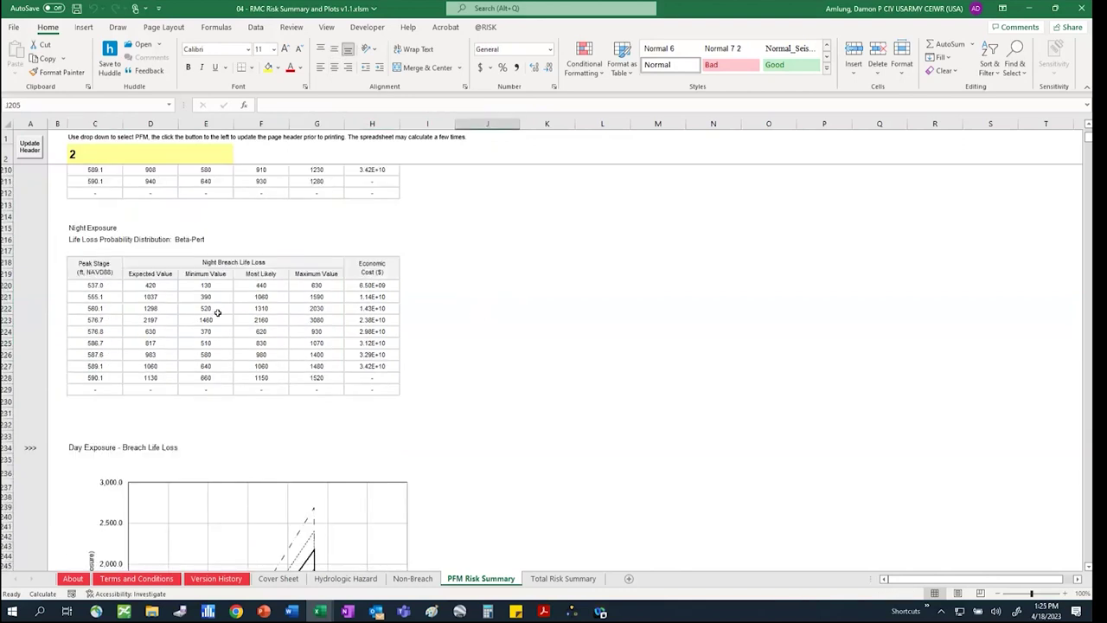
scroll(218, 319, "down", 2)
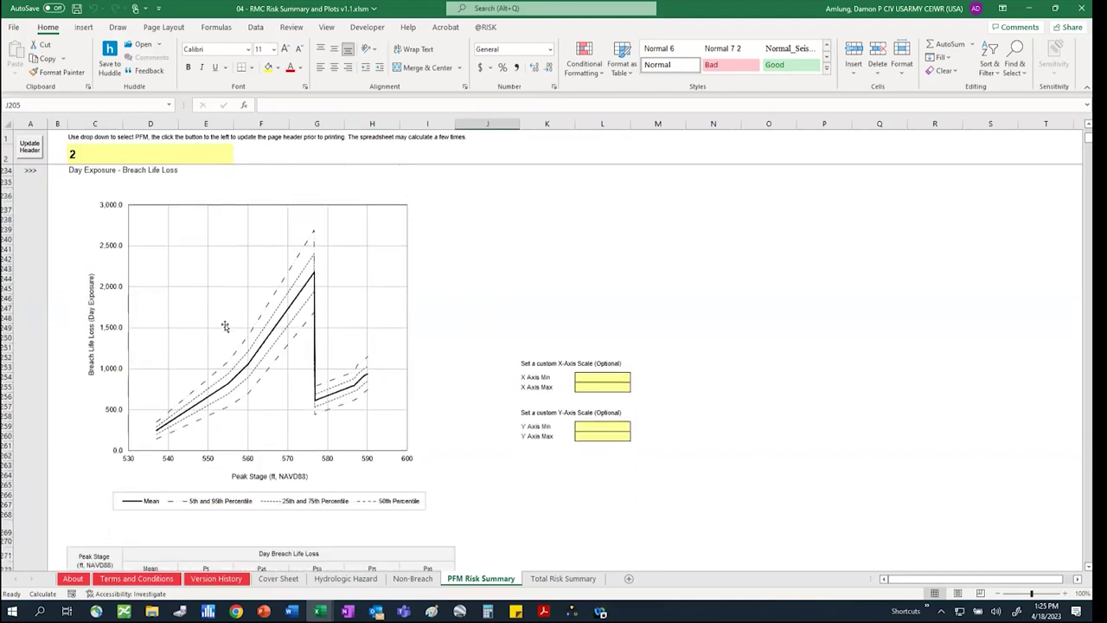
scroll(313, 372, "down", 2)
scroll(313, 378, "down", 8)
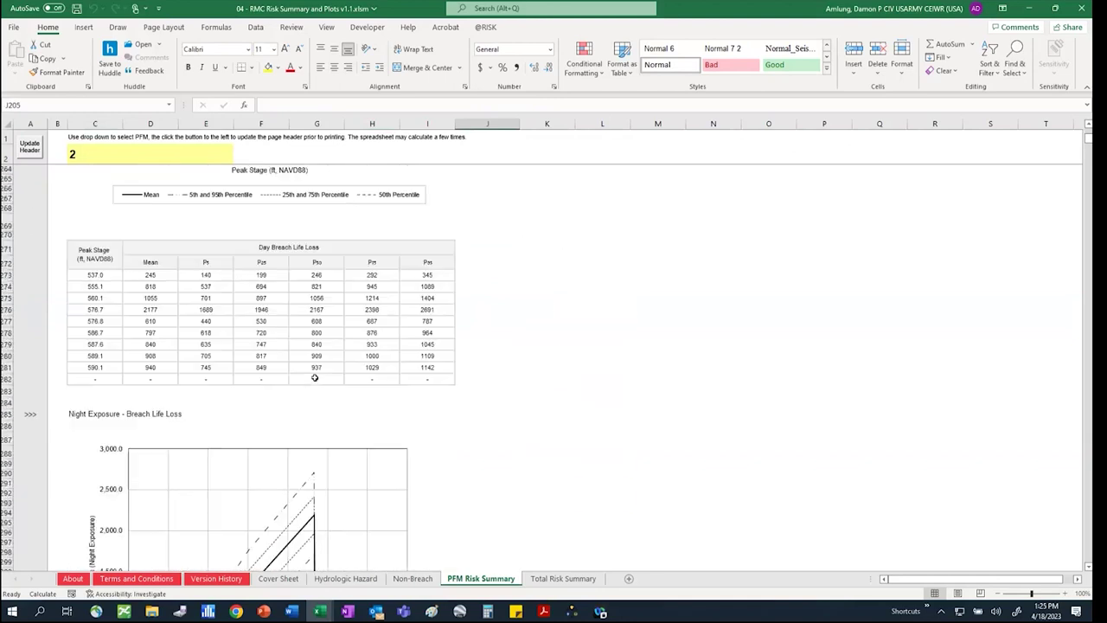
scroll(316, 381, "down", 4)
scroll(316, 380, "down", 15)
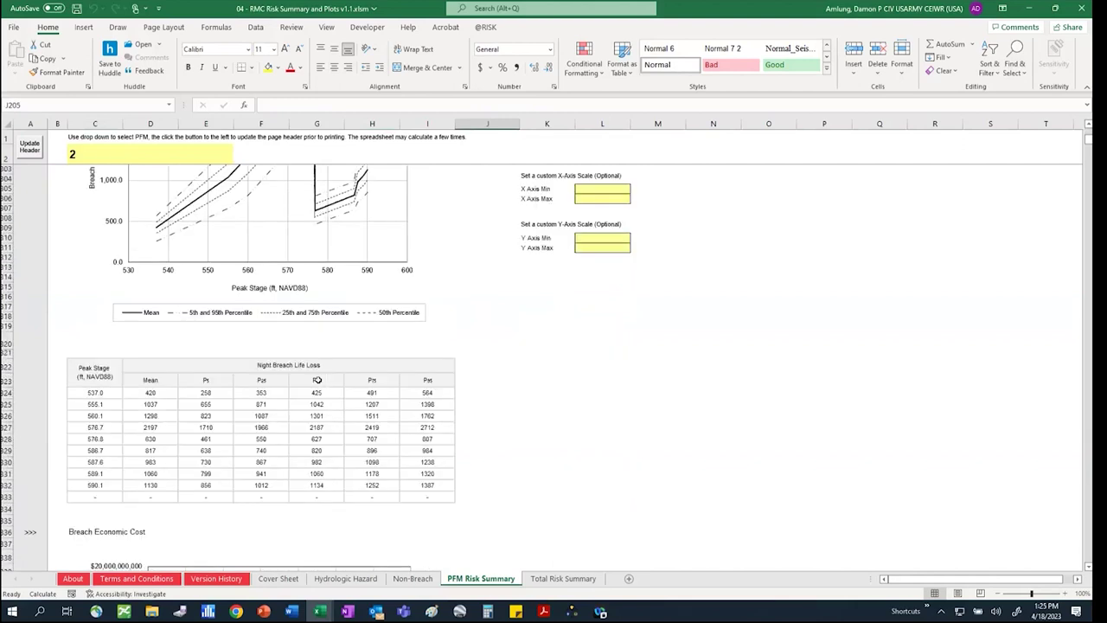
scroll(318, 381, "down", 3)
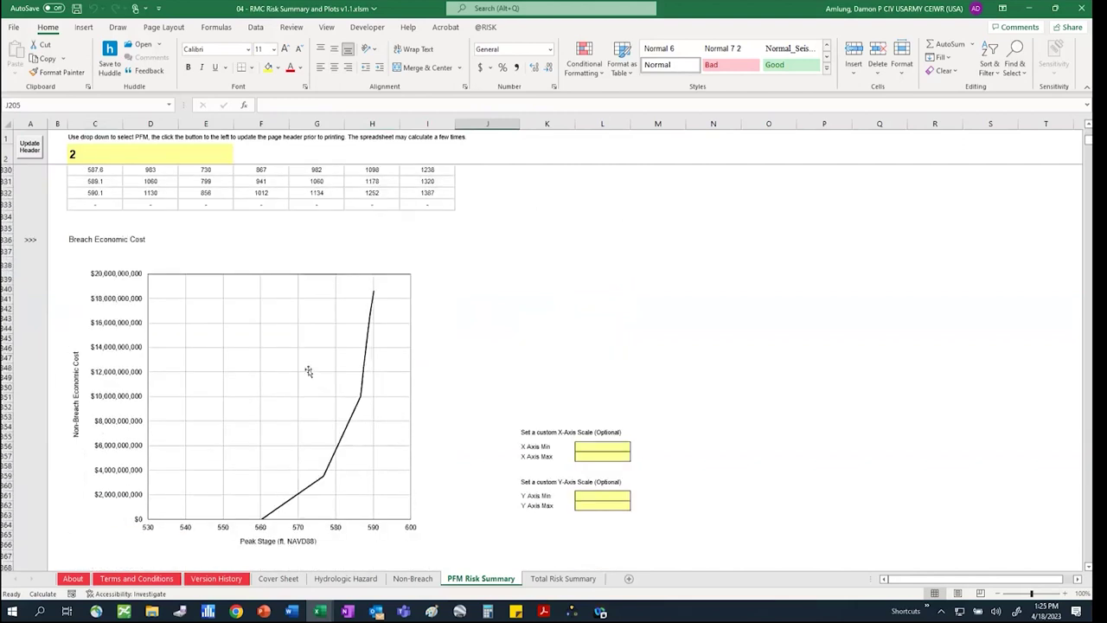
Review PFM 2's incremental risk plot, simulation results, and failure probability, life loss and economic cost curves, and open the Total Risk Summary sheet
scroll(305, 377, "down", 6)
scroll(306, 378, "down", 11)
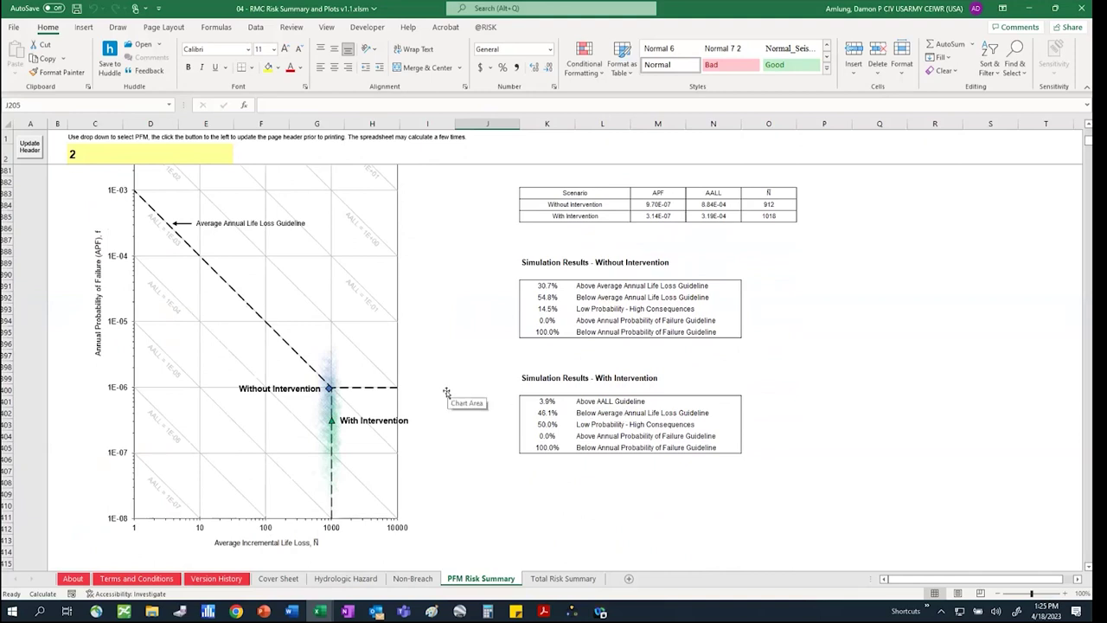
scroll(447, 388, "down", 10)
scroll(191, 372, "down", 7)
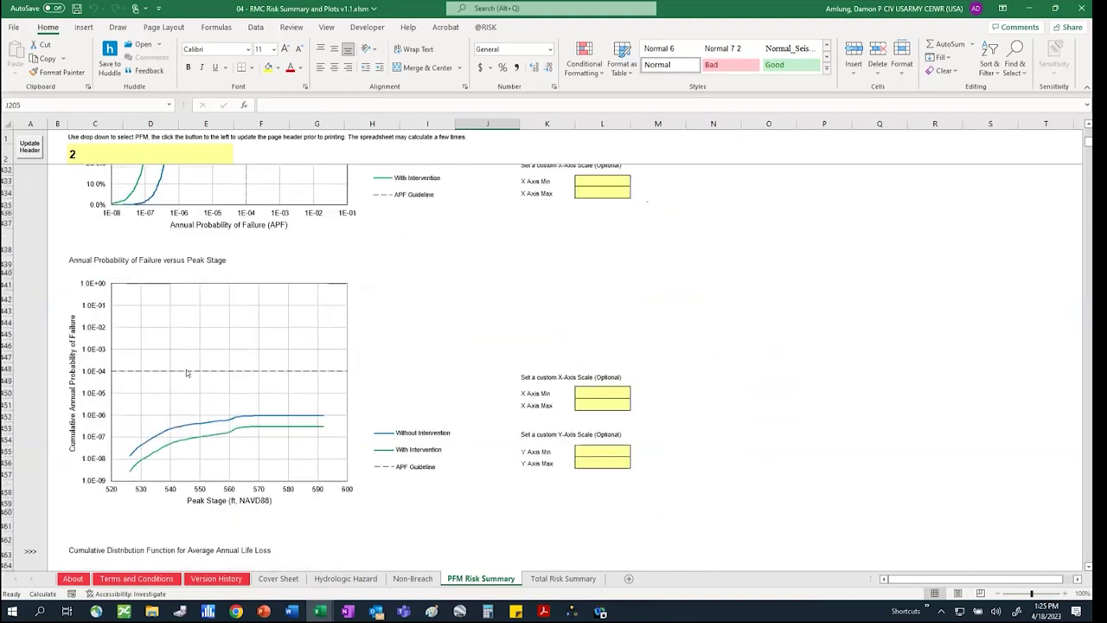
scroll(276, 389, "down", 10)
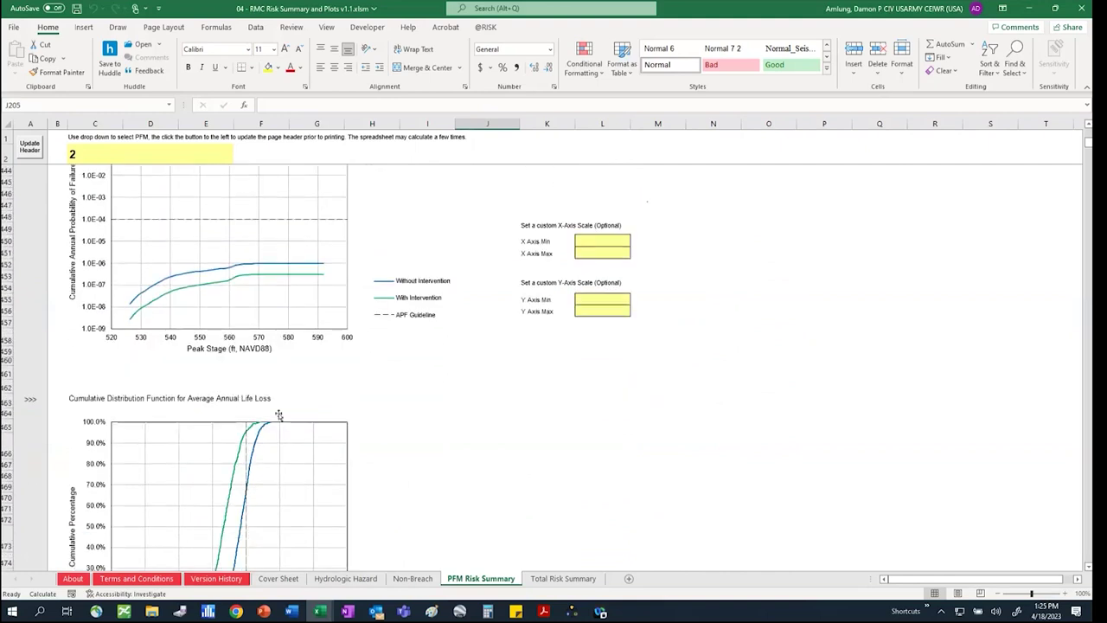
scroll(322, 433, "down", 17)
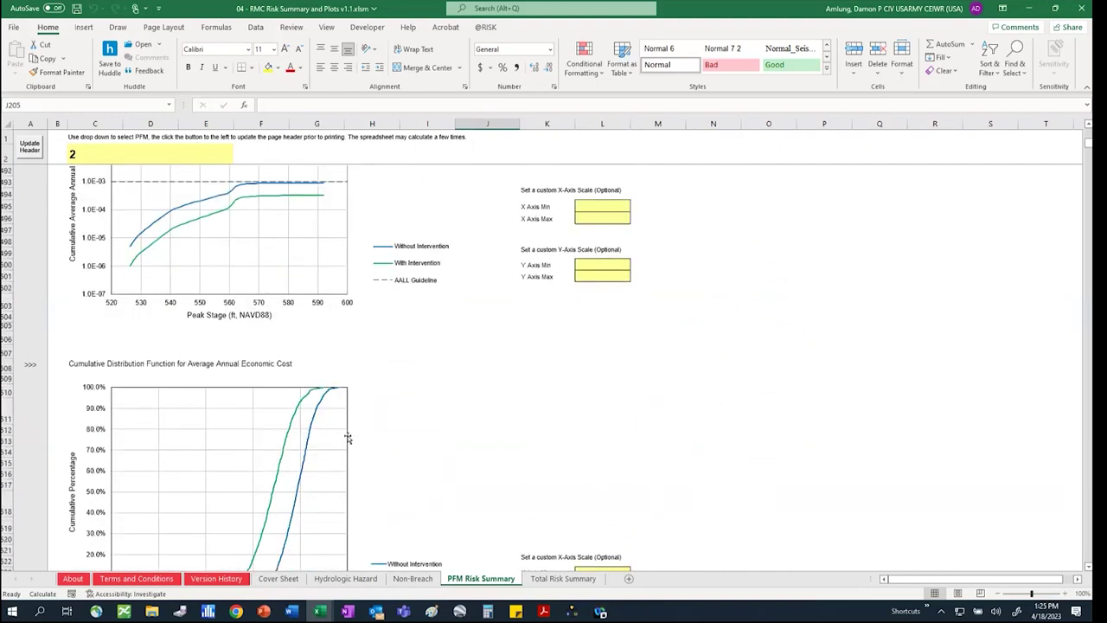
scroll(350, 439, "up", 20)
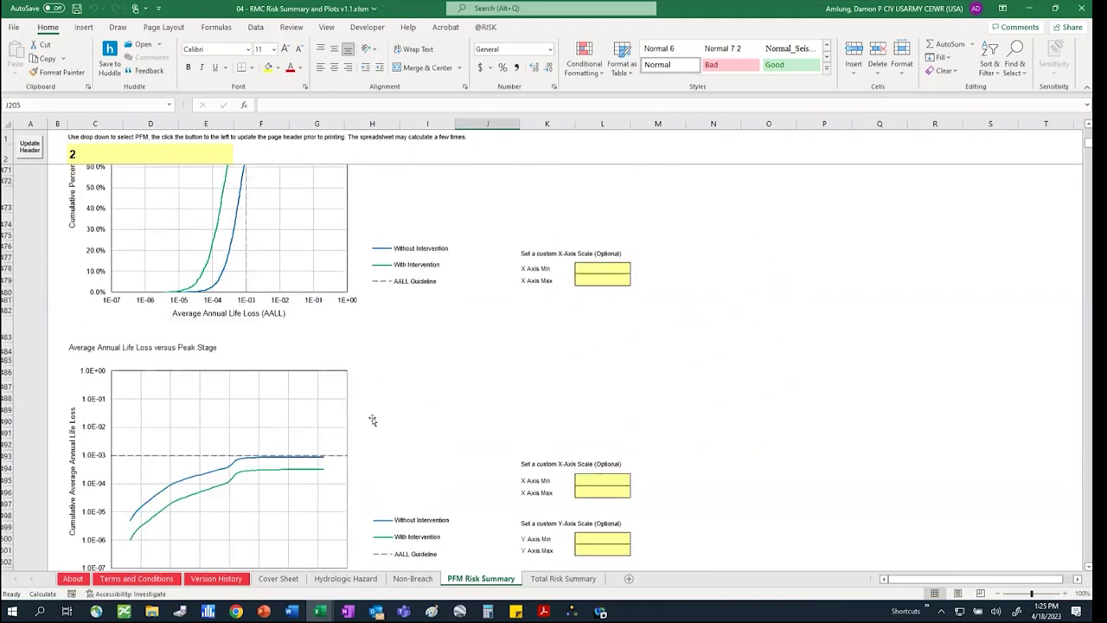
left_click(582, 579)
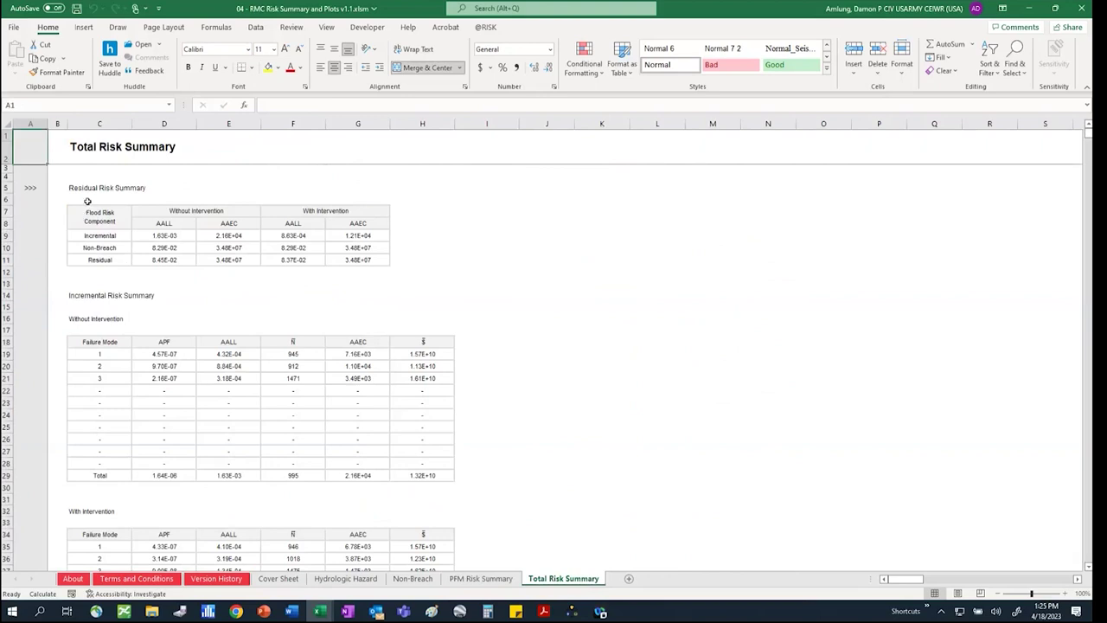
Review the residual and incremental risk tables, the total incremental risk plots, and the simulation results with and without intervention
scroll(319, 314, "down", 3)
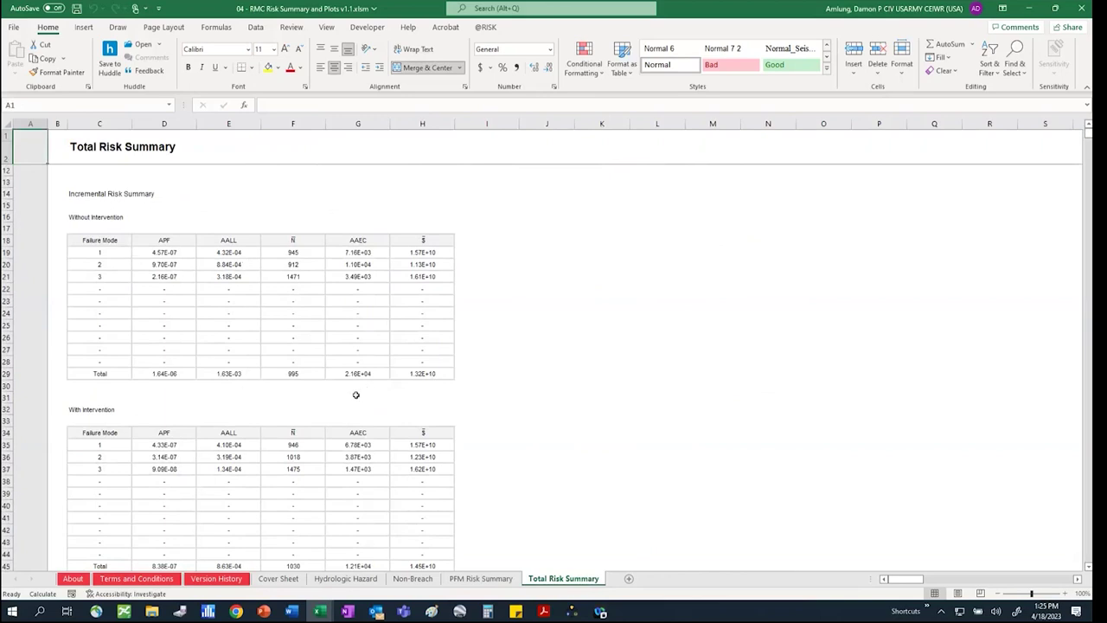
scroll(354, 395, "down", 5)
scroll(351, 394, "down", 9)
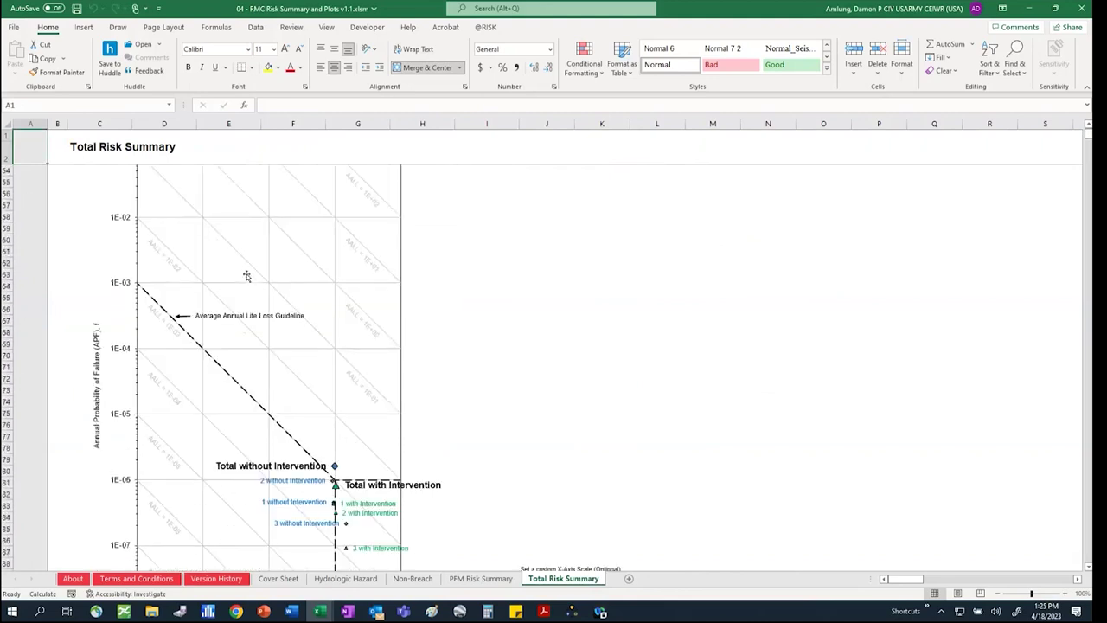
scroll(558, 355, "down", 3)
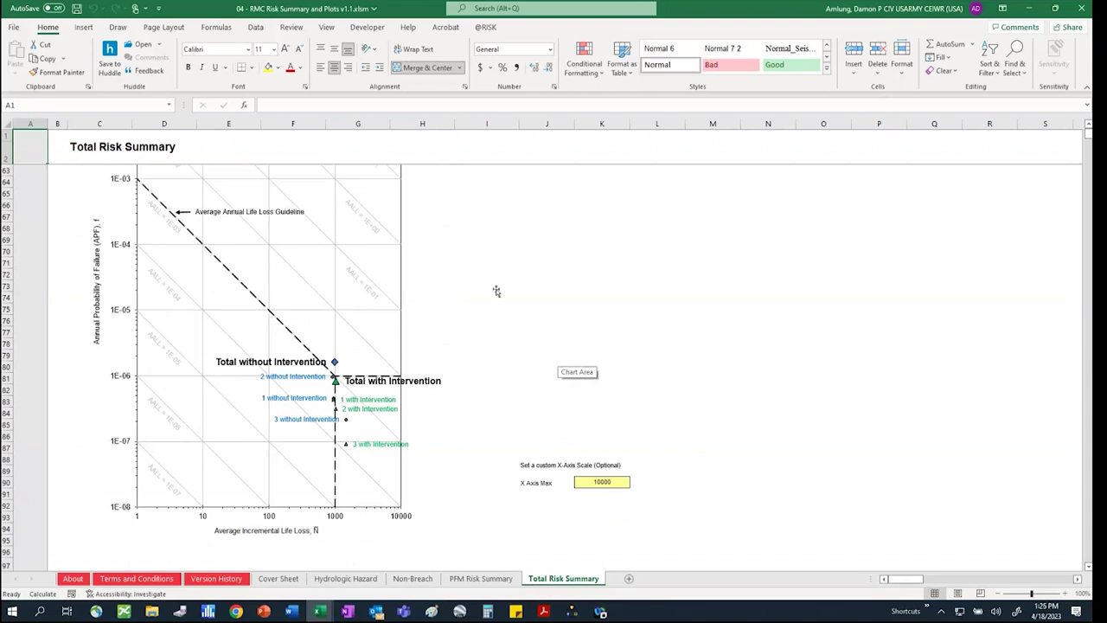
scroll(506, 286, "down", 6)
scroll(506, 286, "down", 9)
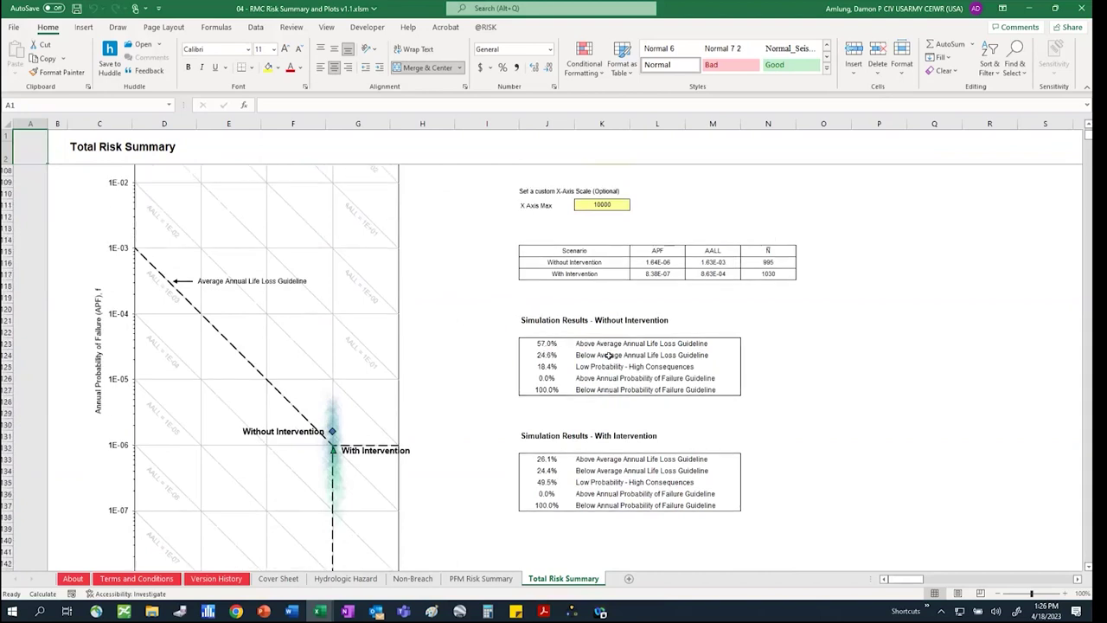
scroll(540, 471, "down", 1)
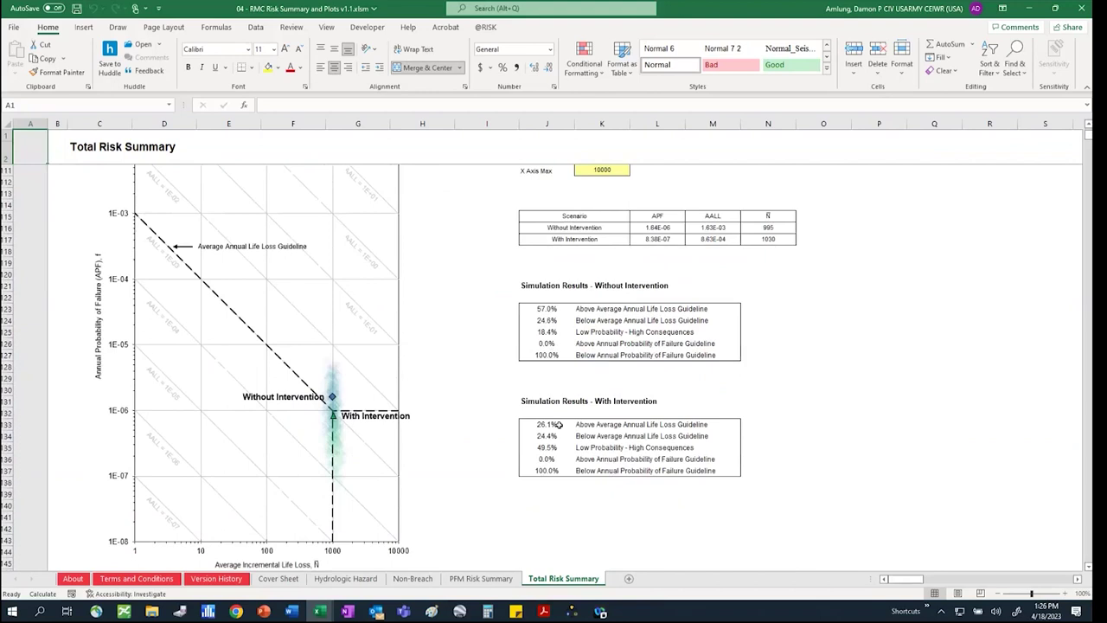
Set the LifeSim fatality rate for the individual most at risk to 0.65 and examine the individual risk plot
scroll(605, 411, "down", 15)
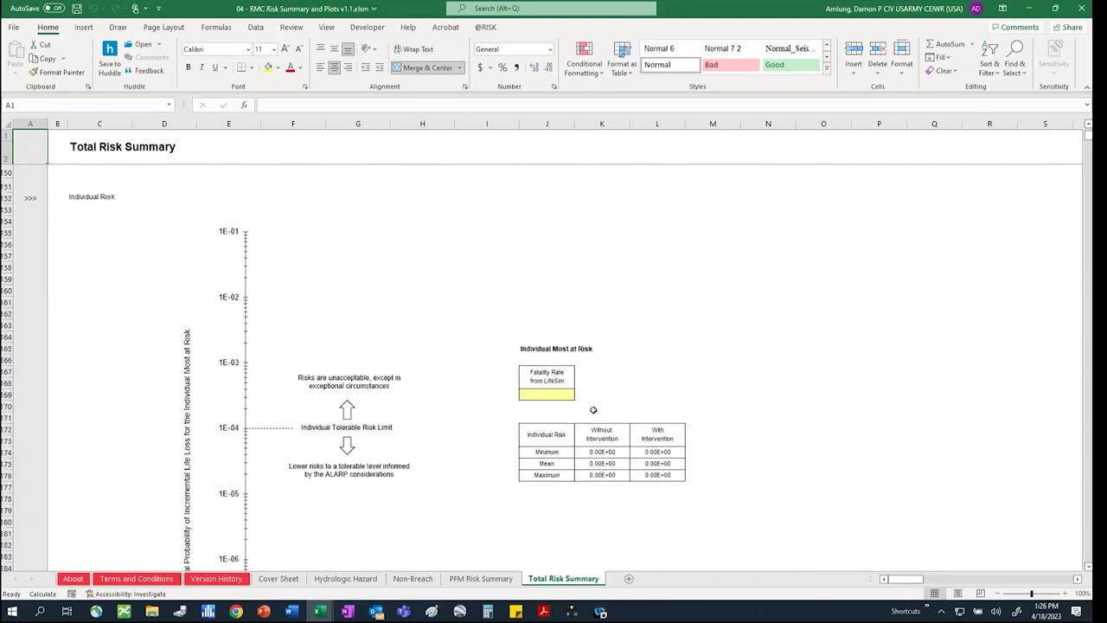
scroll(594, 410, "down", 1)
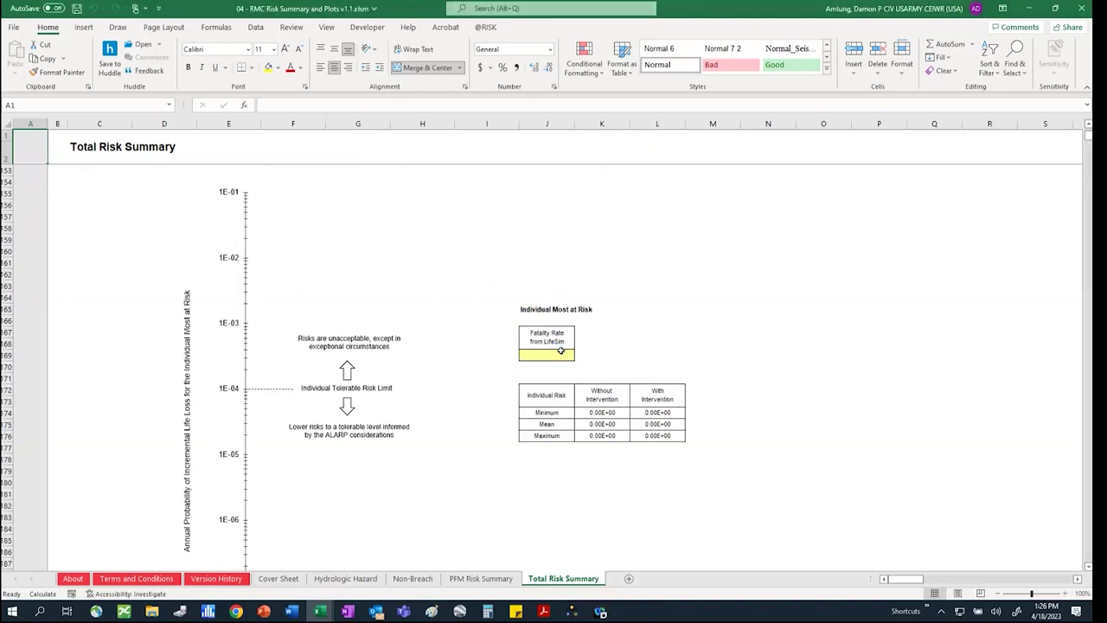
left_click(556, 353)
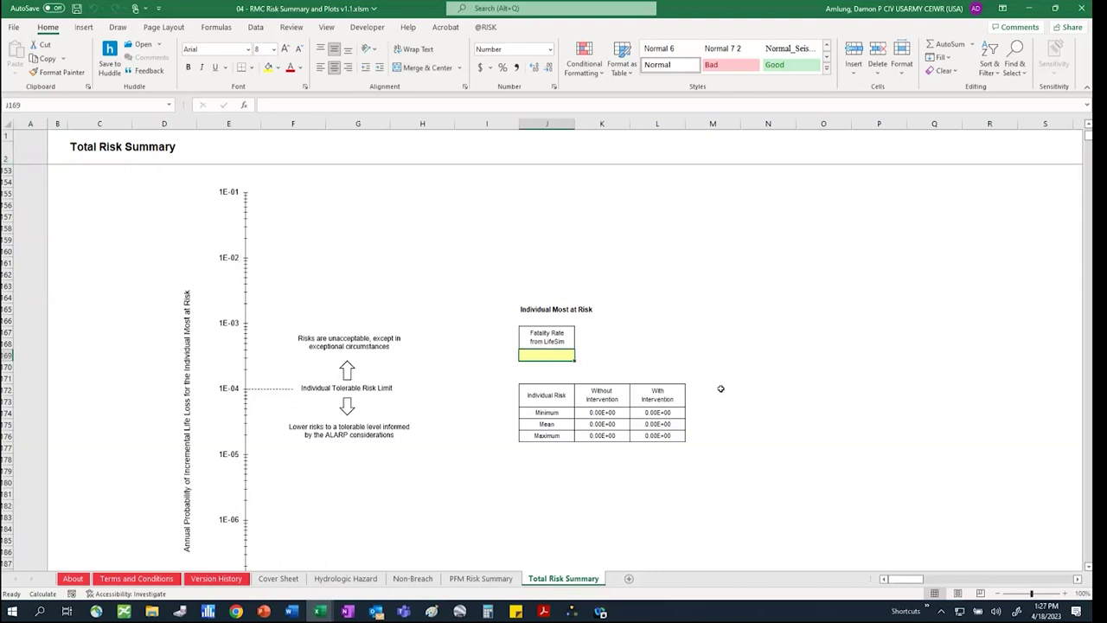
type(".65")
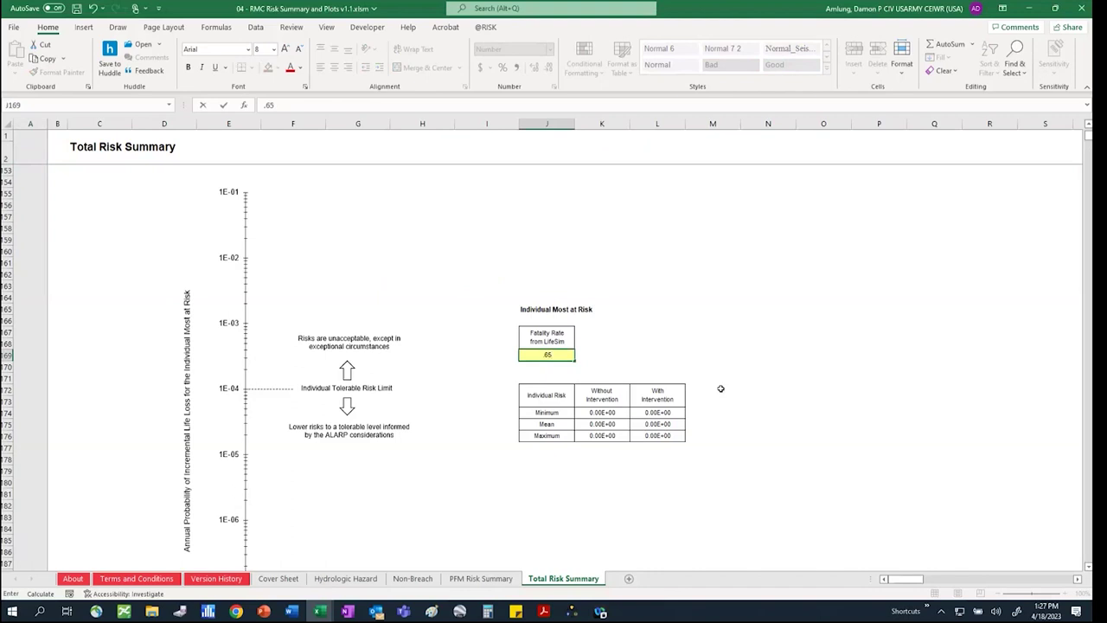
key("Return")
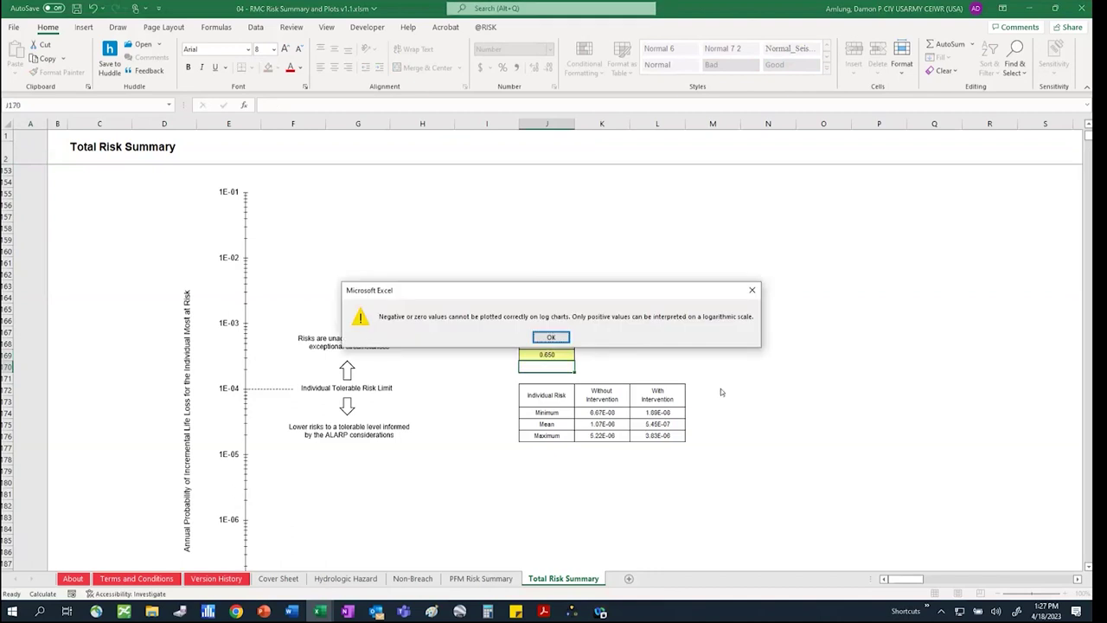
key("Return")
scroll(338, 327, "down", 4)
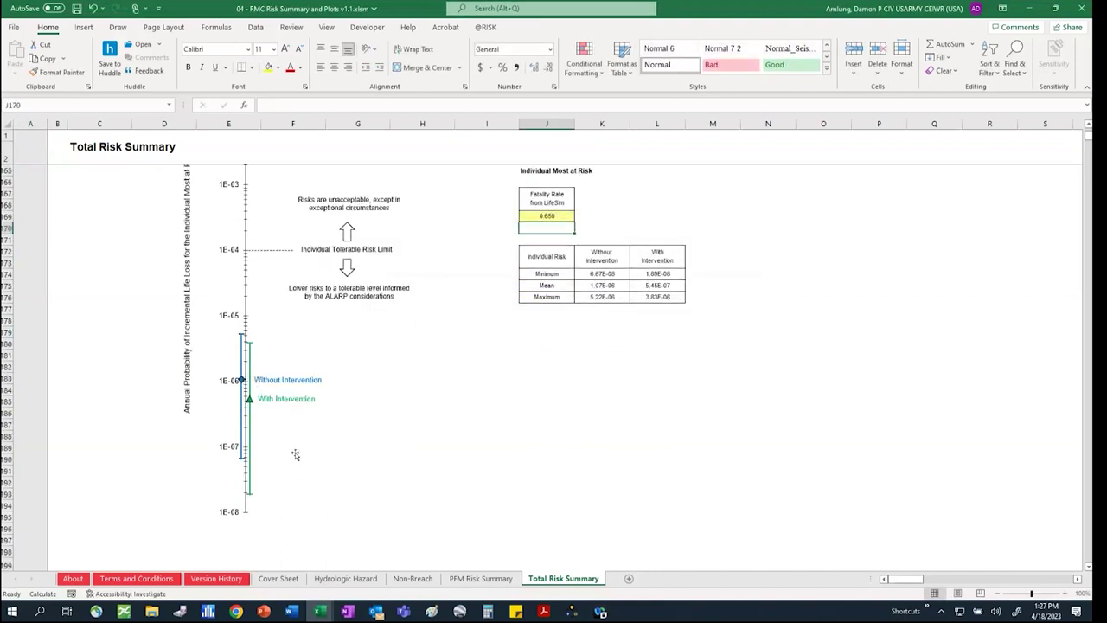
scroll(287, 425, "up", 2)
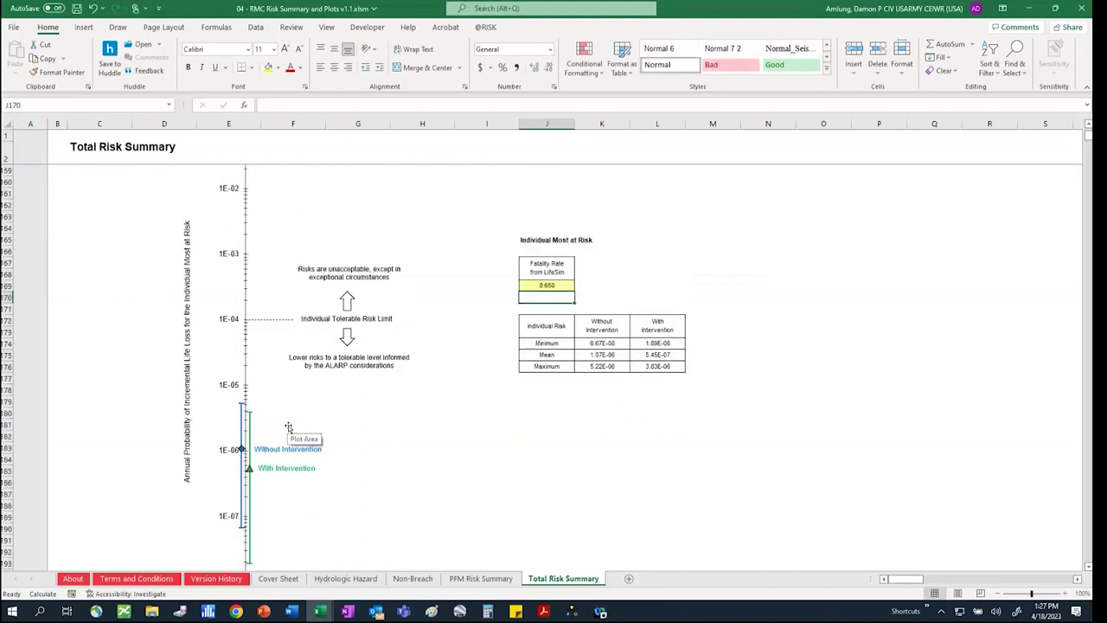
scroll(242, 406, "down", 1)
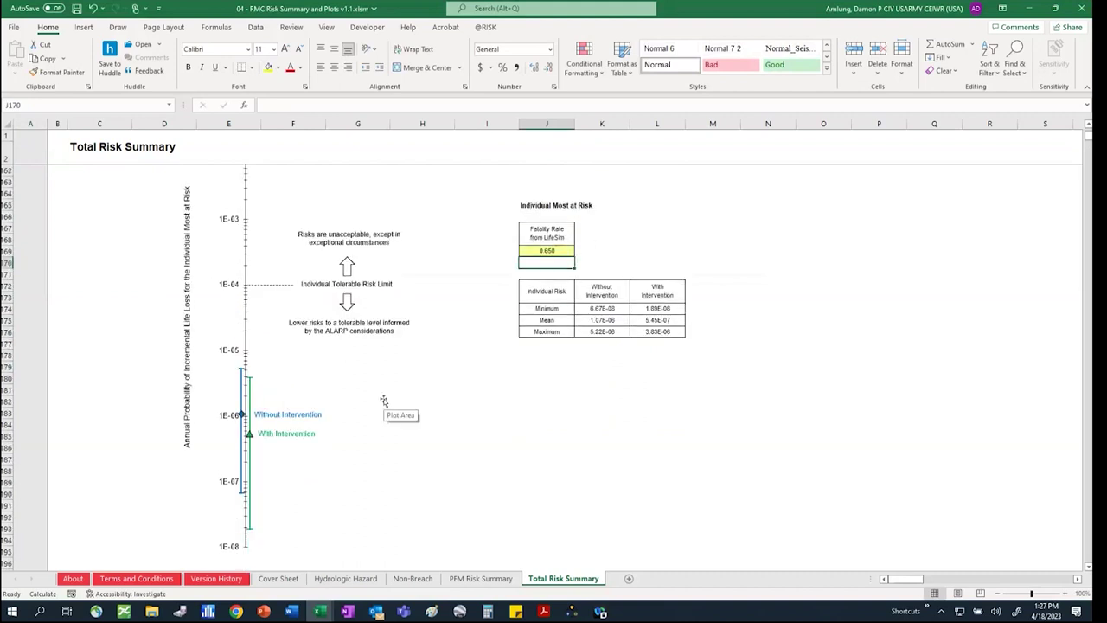